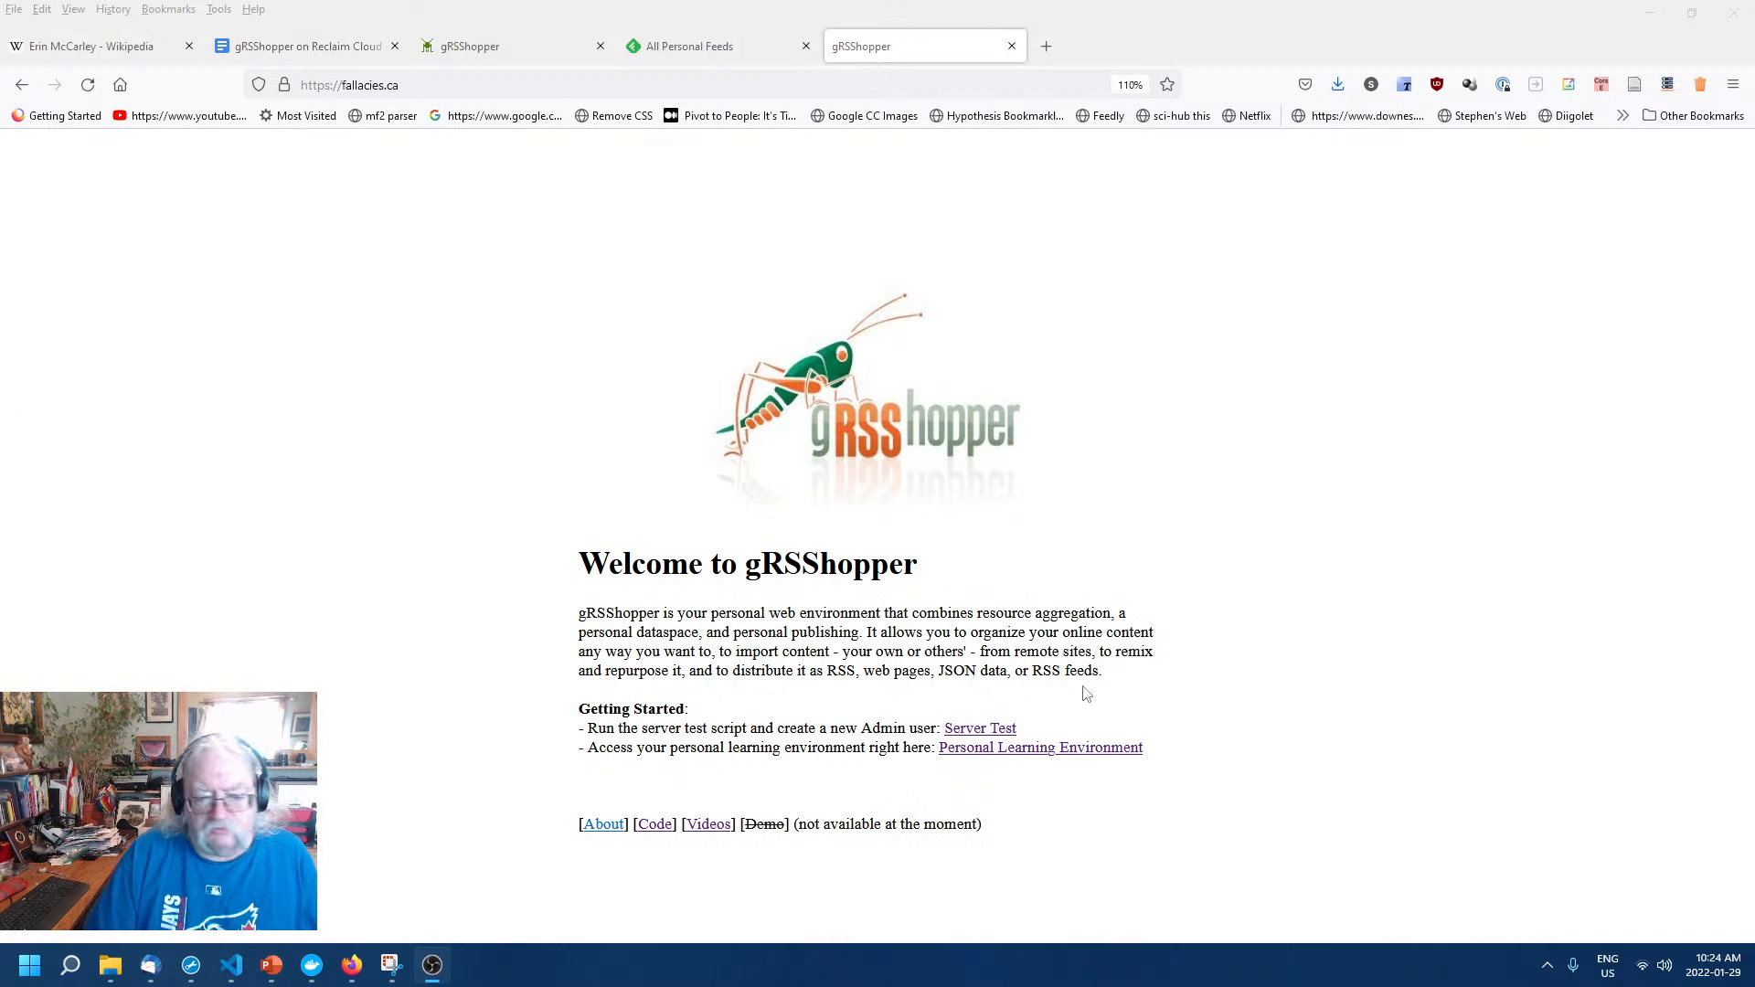
# Check the fallacies.ca address, then enter the Personal Learning Environment from the welcome page.
pyautogui.click(444, 84)
pyautogui.click(444, 84)
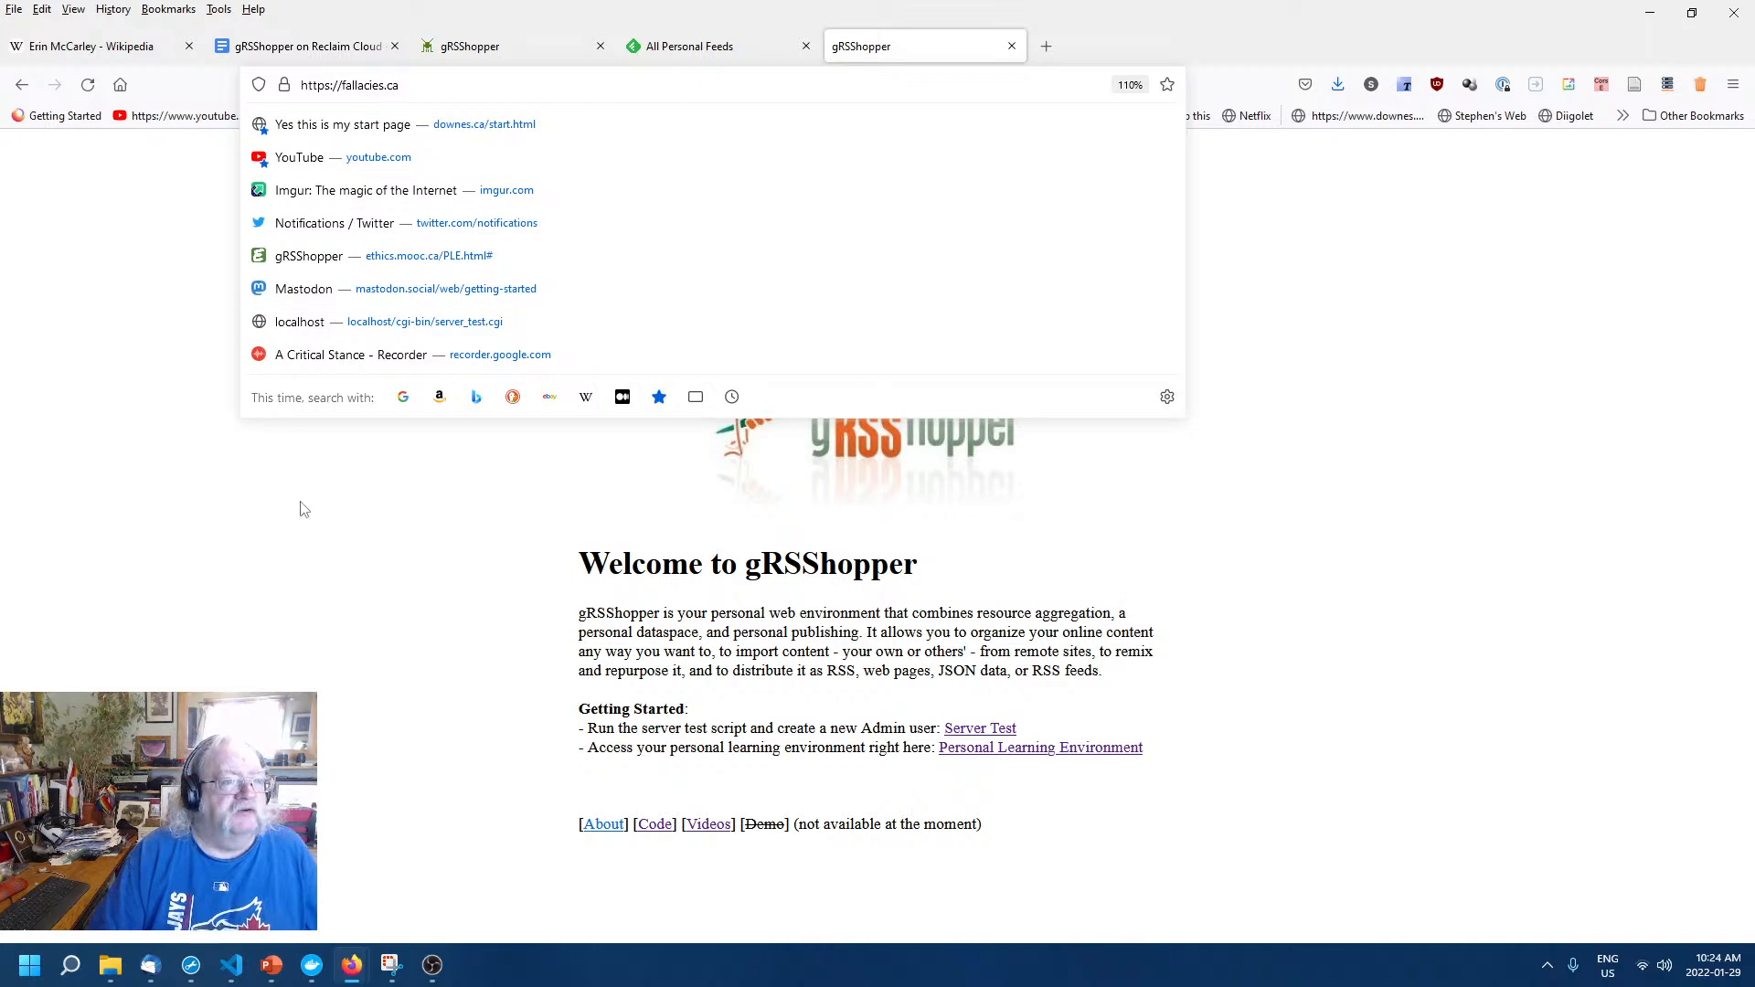
pyautogui.click(308, 597)
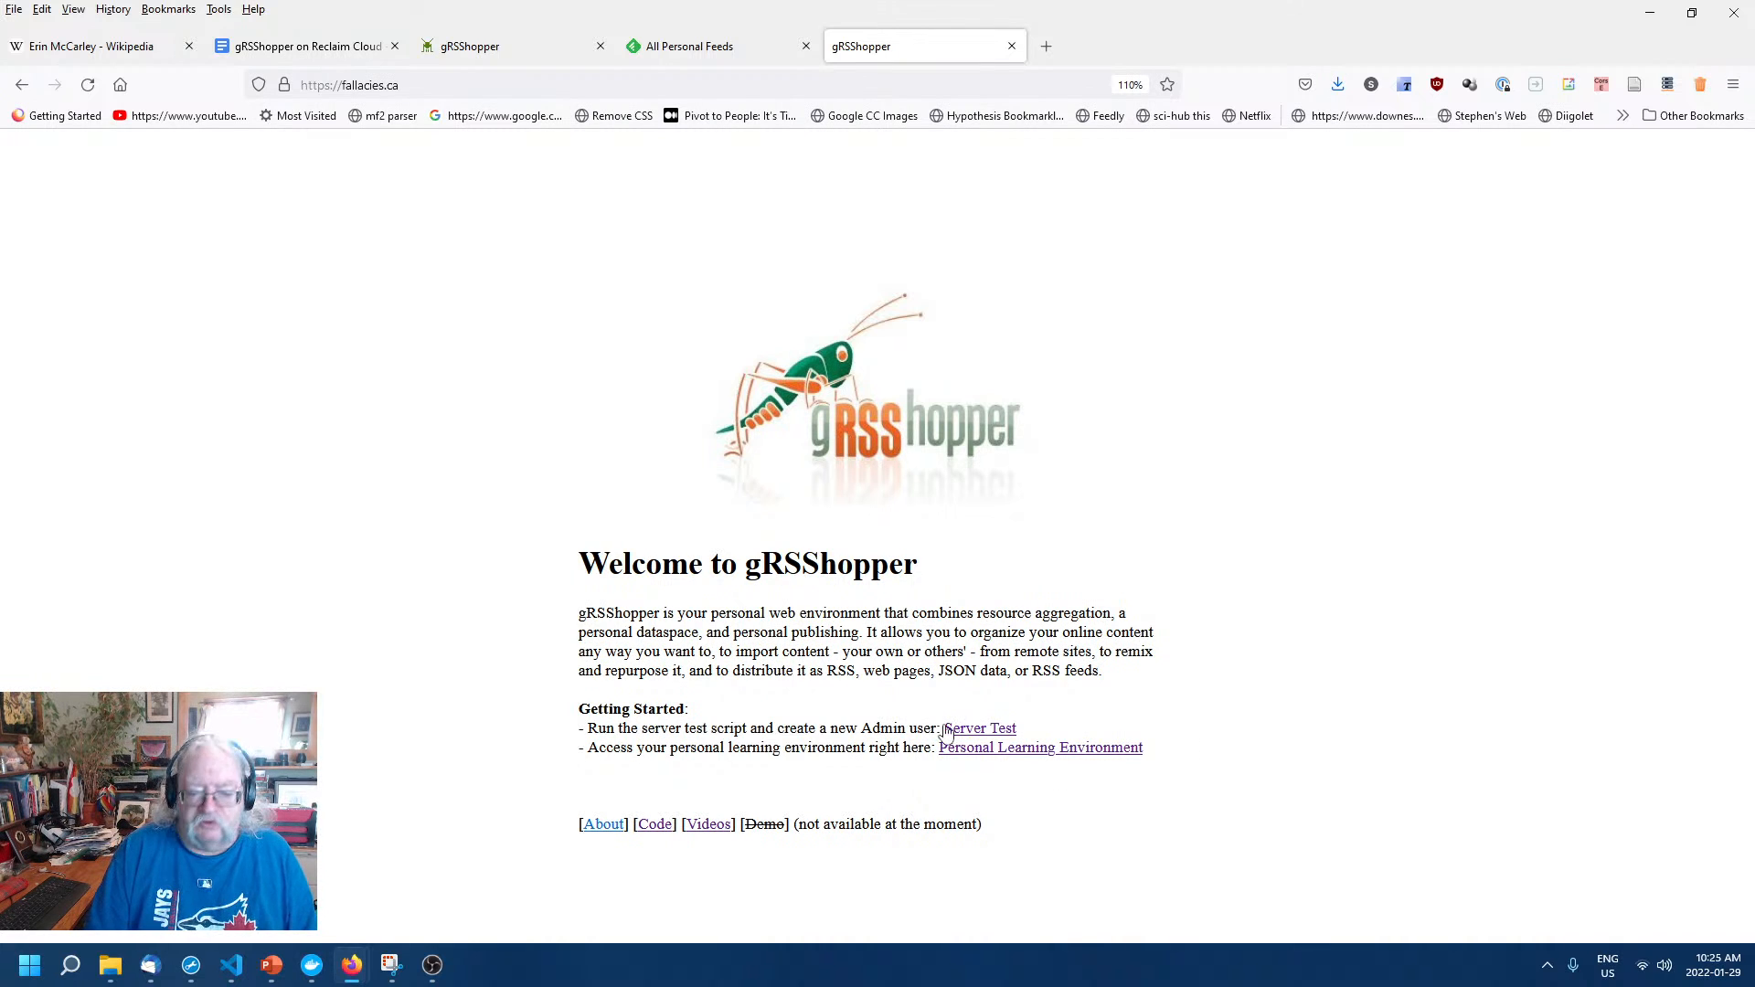
pyautogui.click(1101, 751)
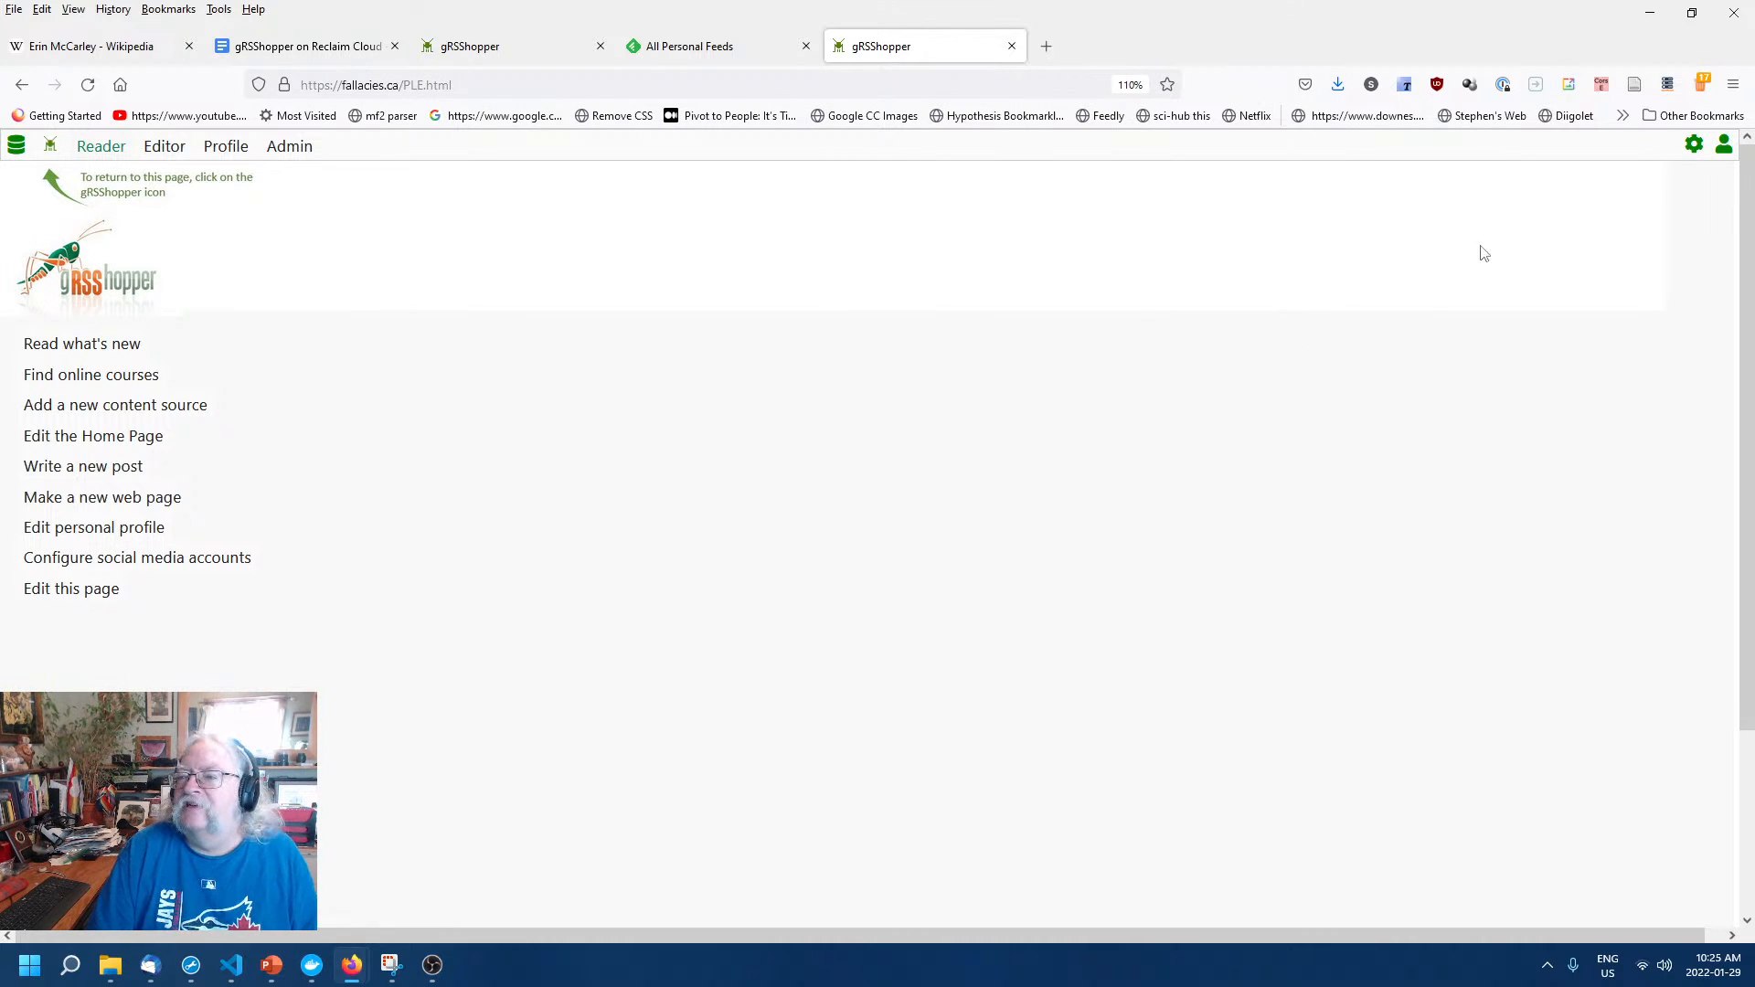
# Open the Admin area's General Information page.
pyautogui.click(1696, 150)
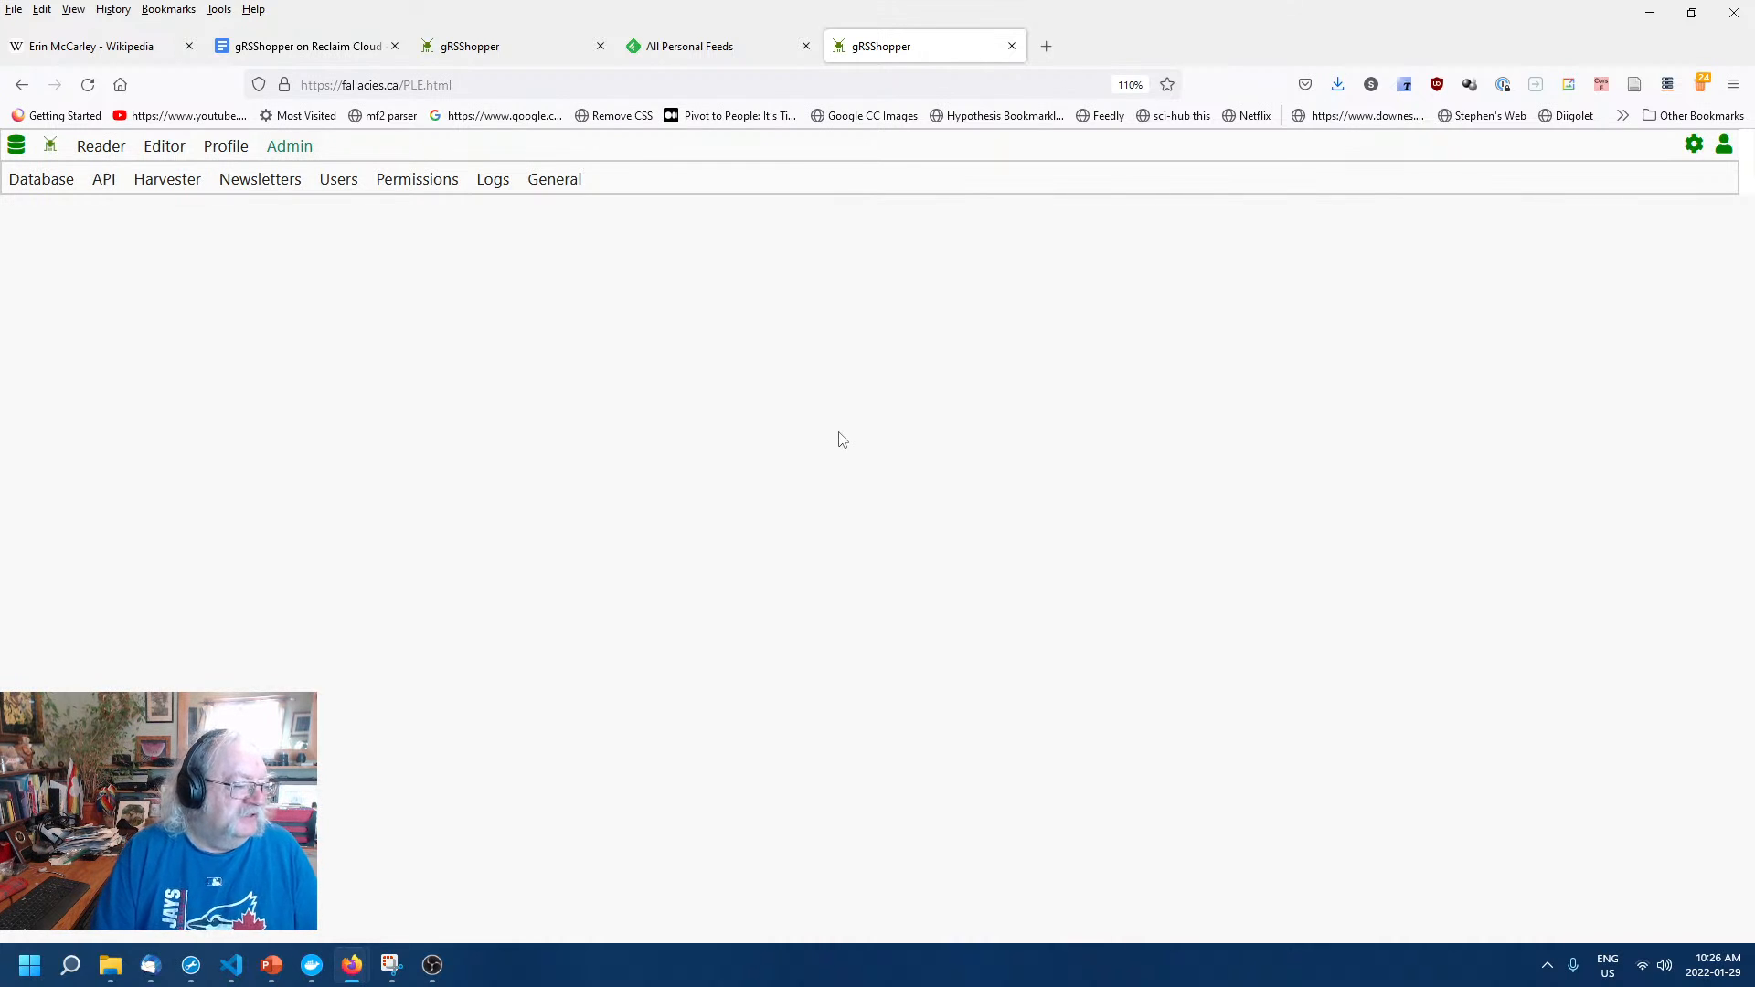
pyautogui.click(554, 181)
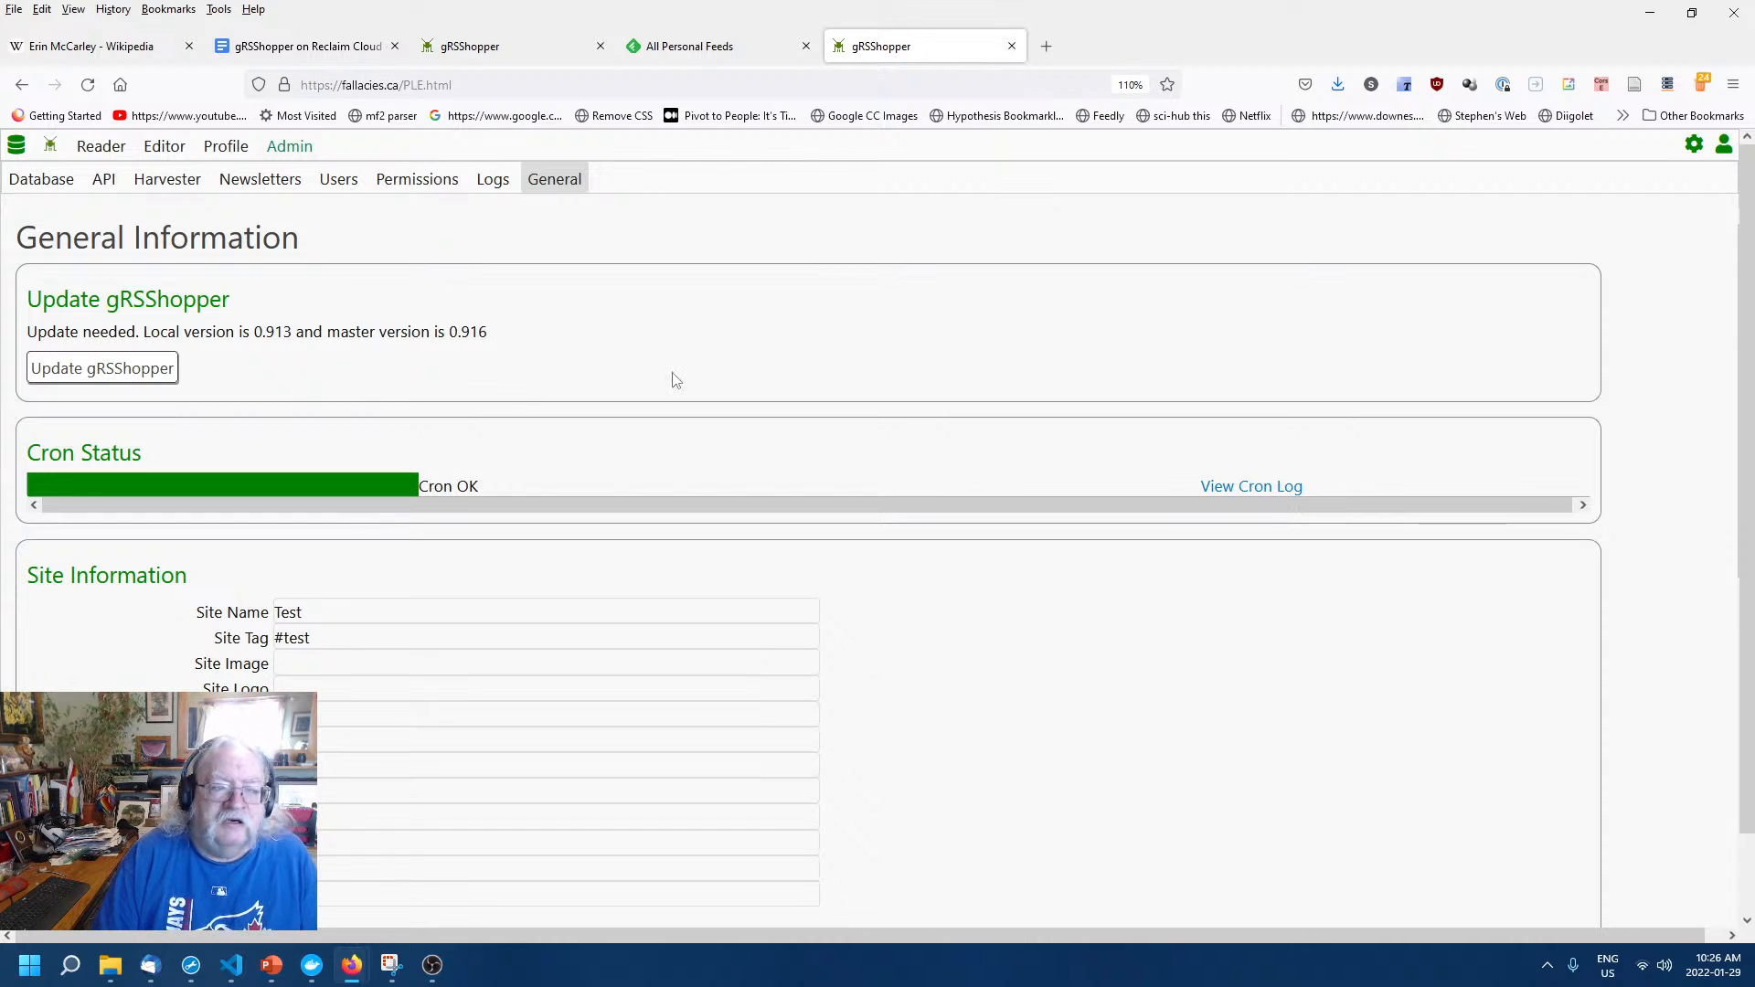
# Run Update gRSShopper to move from version 0.913 to master 0.916.
pyautogui.click(102, 369)
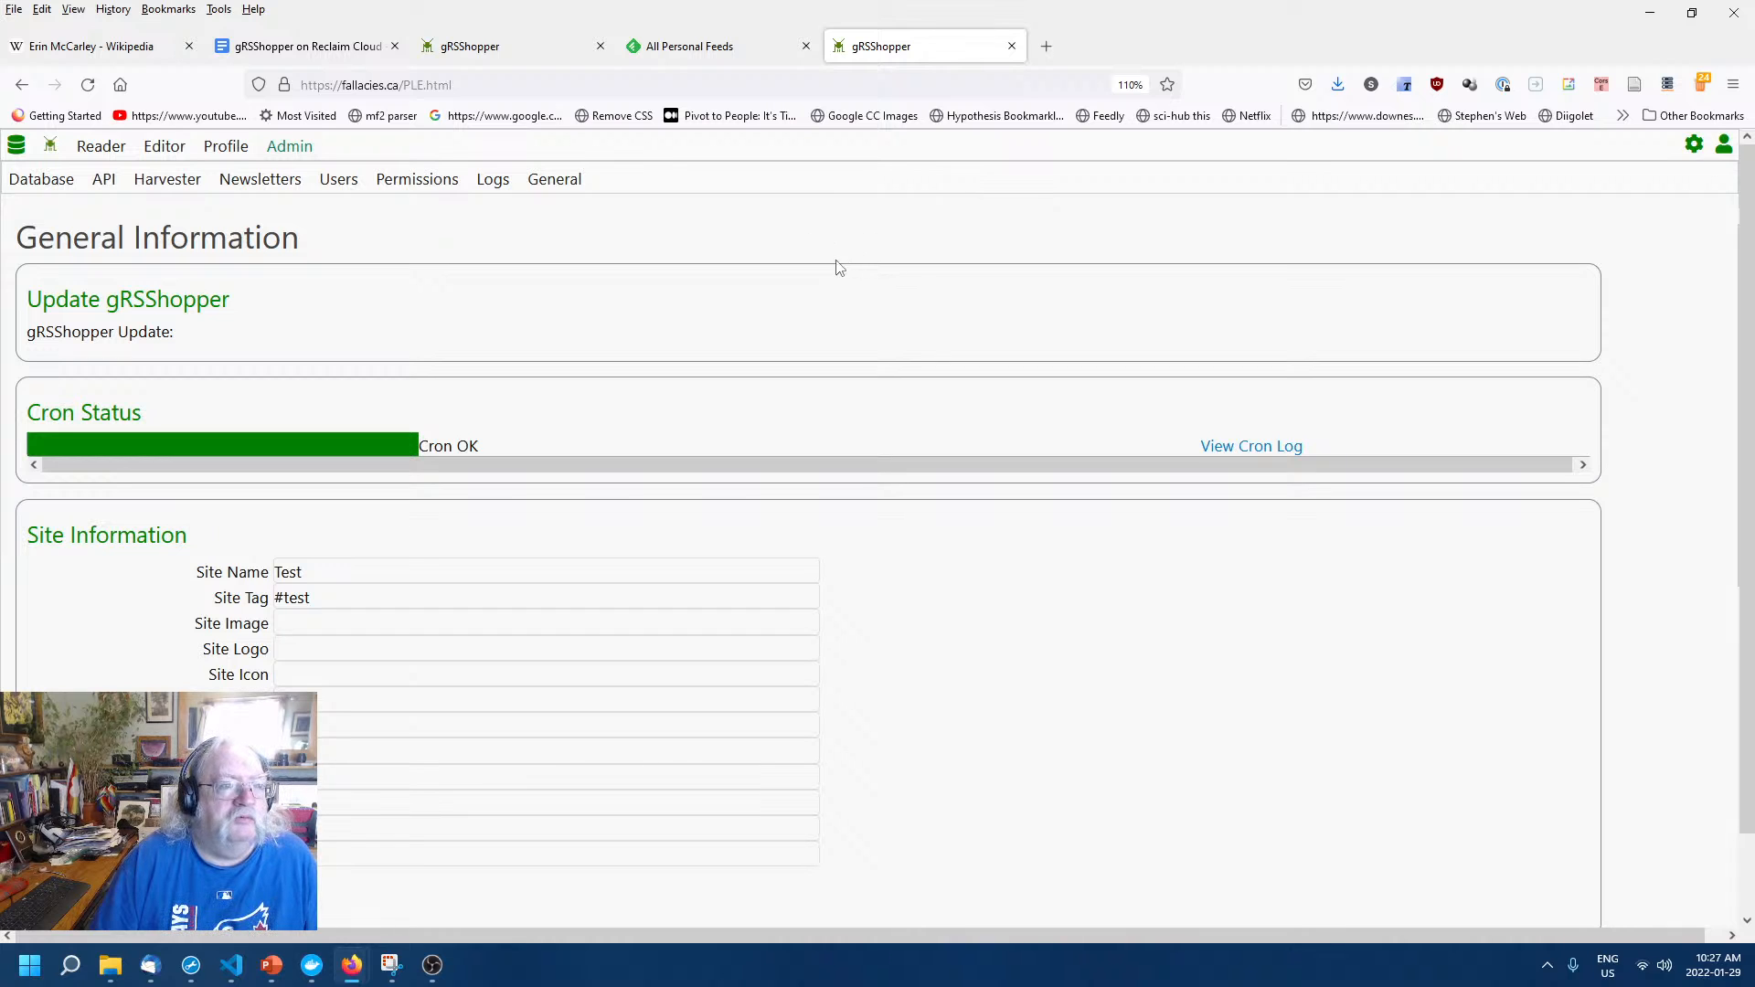
# Reload the page and reopen Admin General to confirm version 0.916 is installed.
pyautogui.rightClick(989, 629)
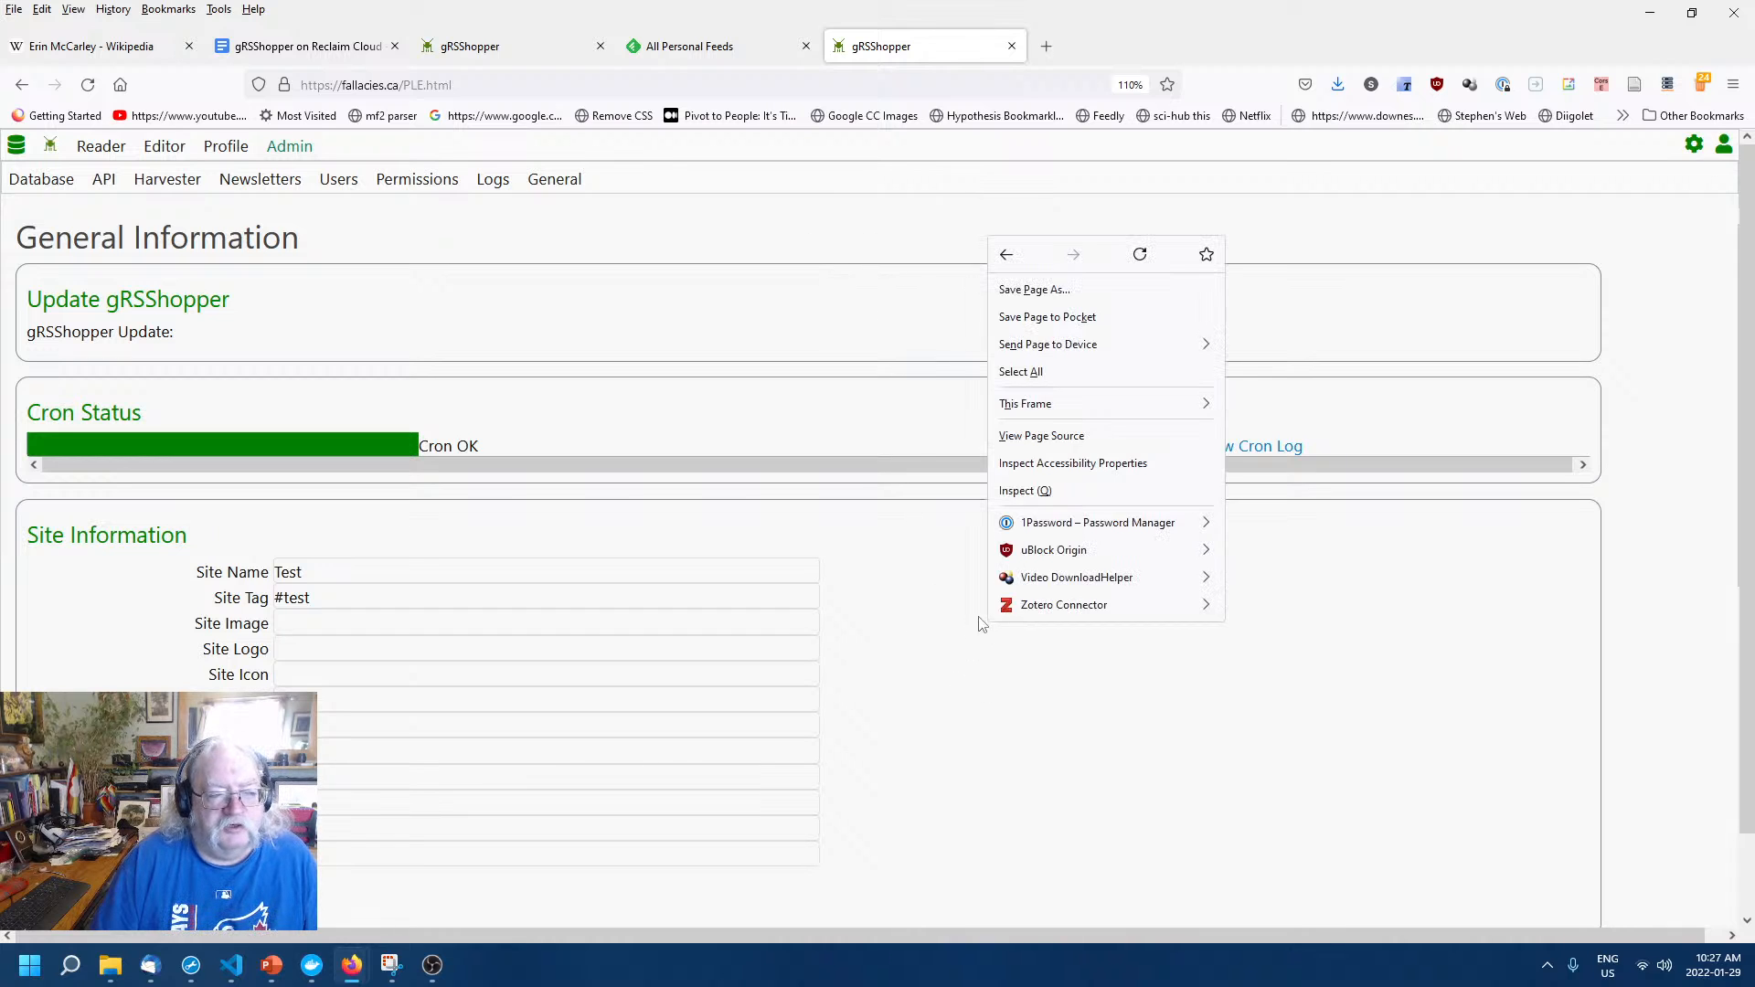
pyautogui.click(1141, 256)
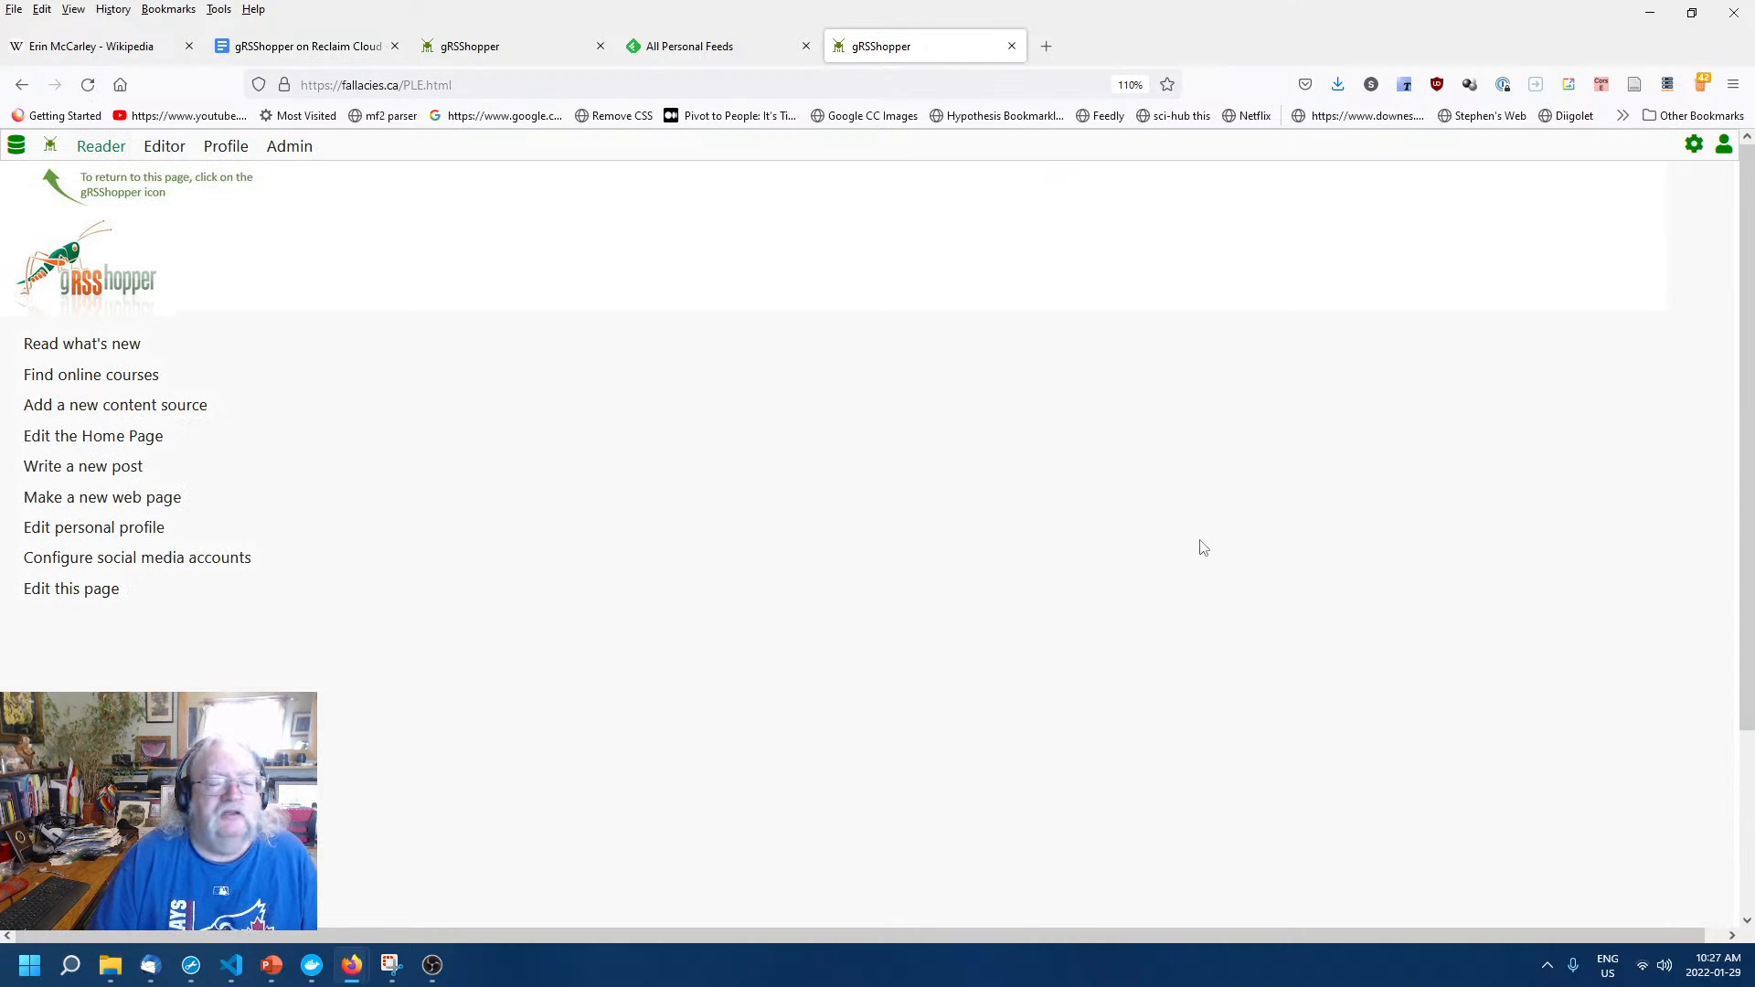
pyautogui.click(1695, 146)
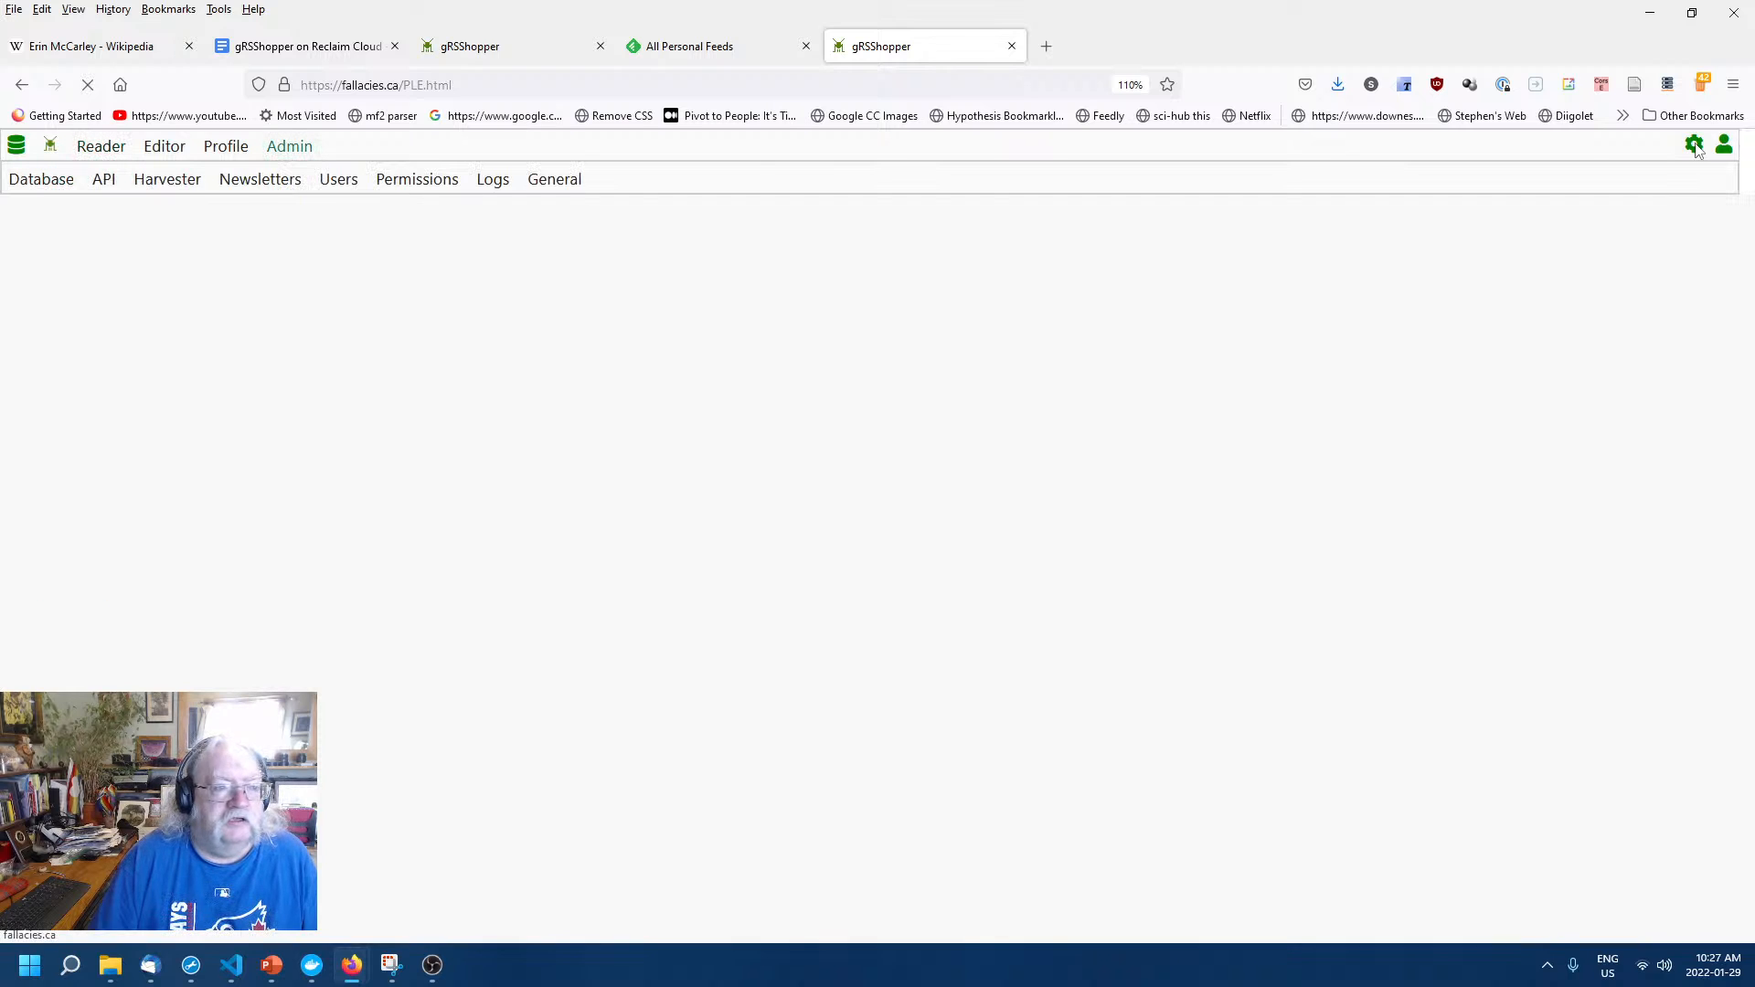
pyautogui.click(536, 187)
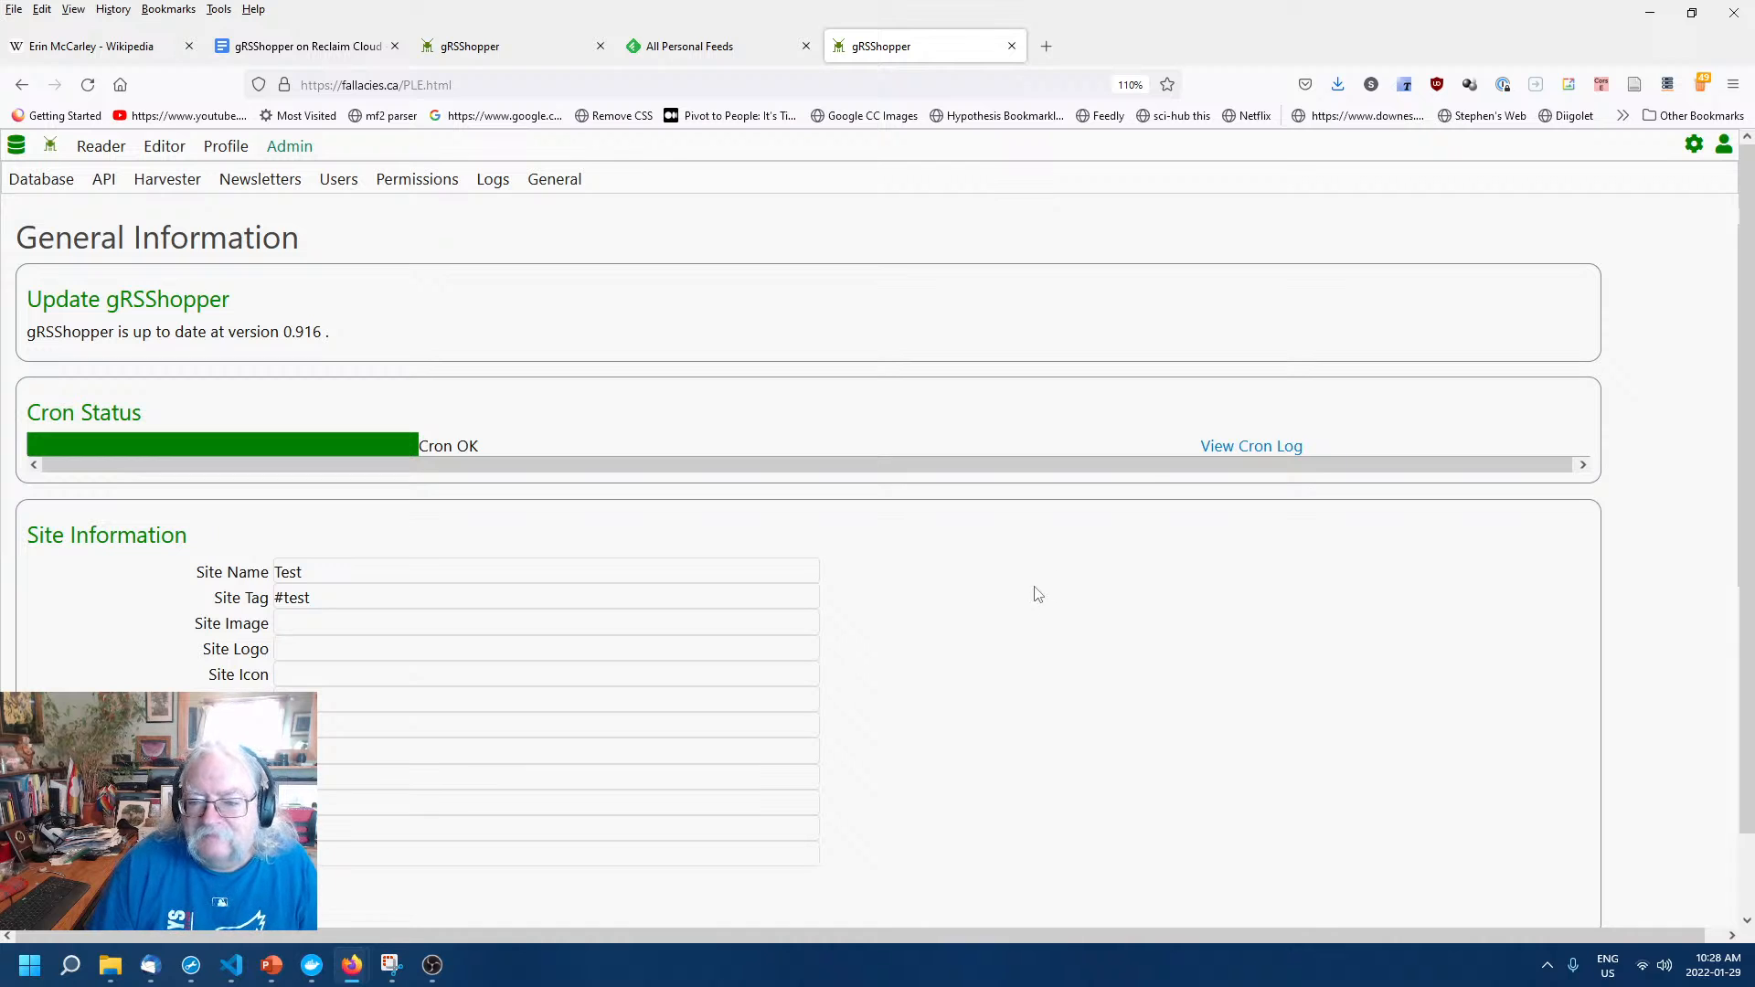
pyautogui.click(1228, 448)
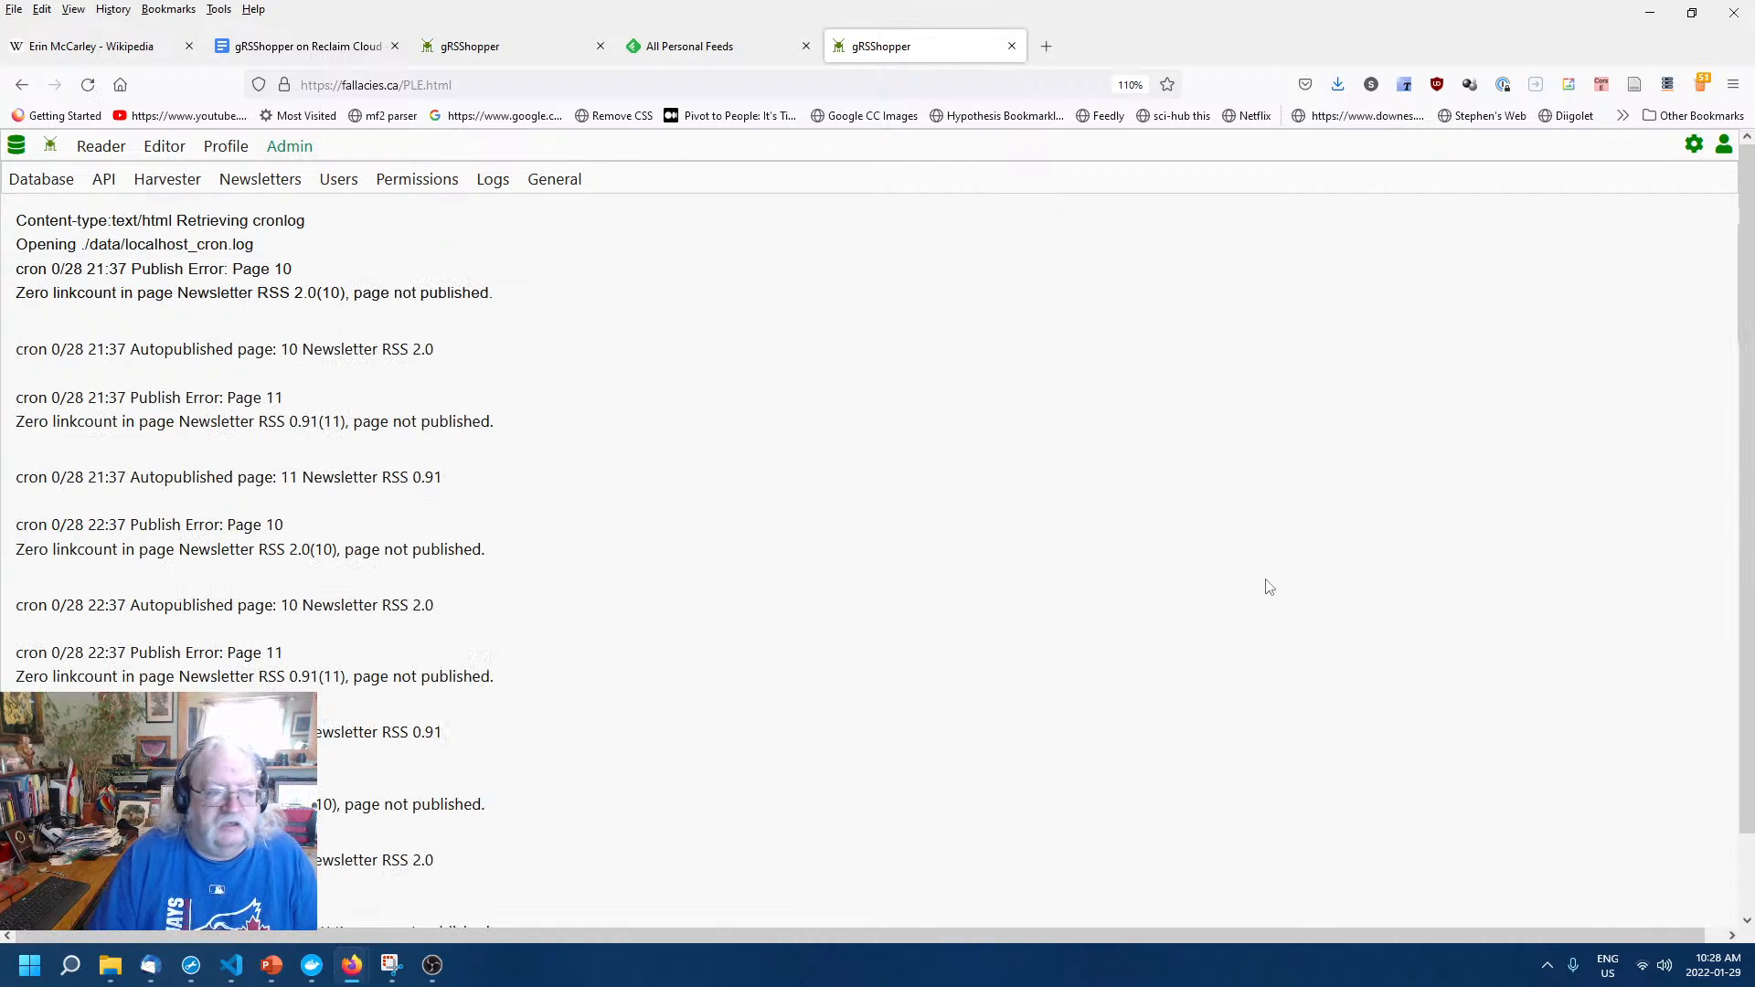
pyautogui.scroll(-8, 353, 502)
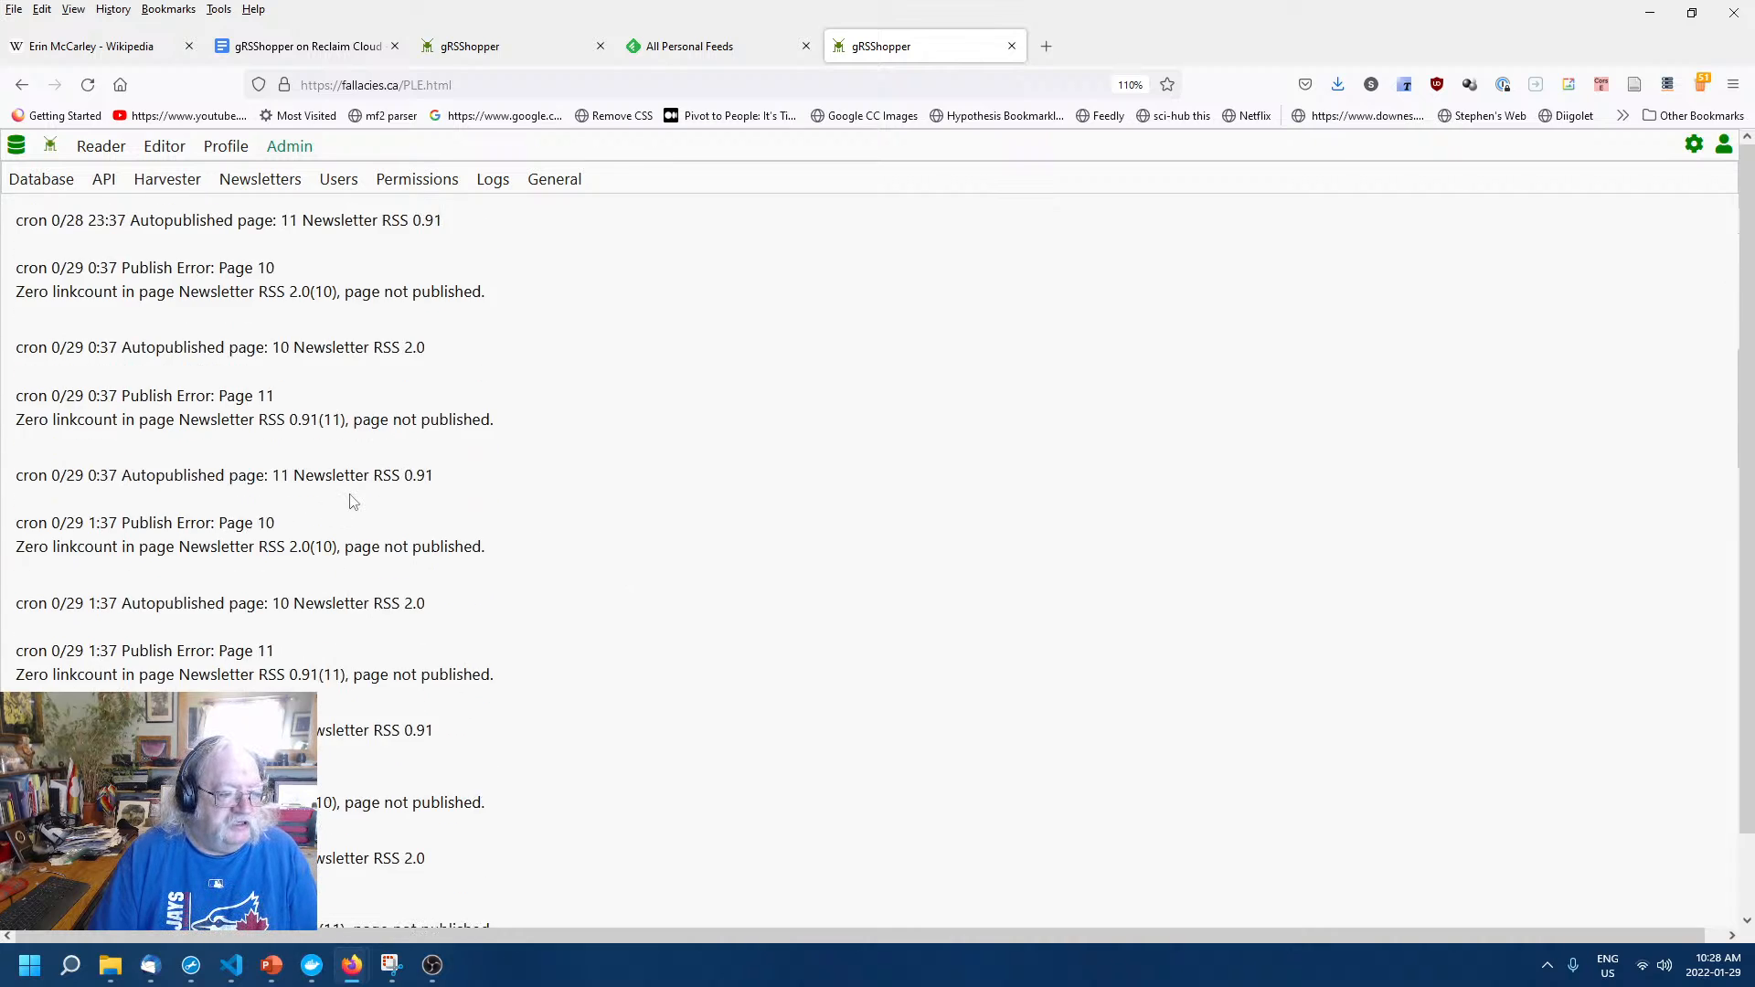
pyautogui.scroll(-7, 353, 502)
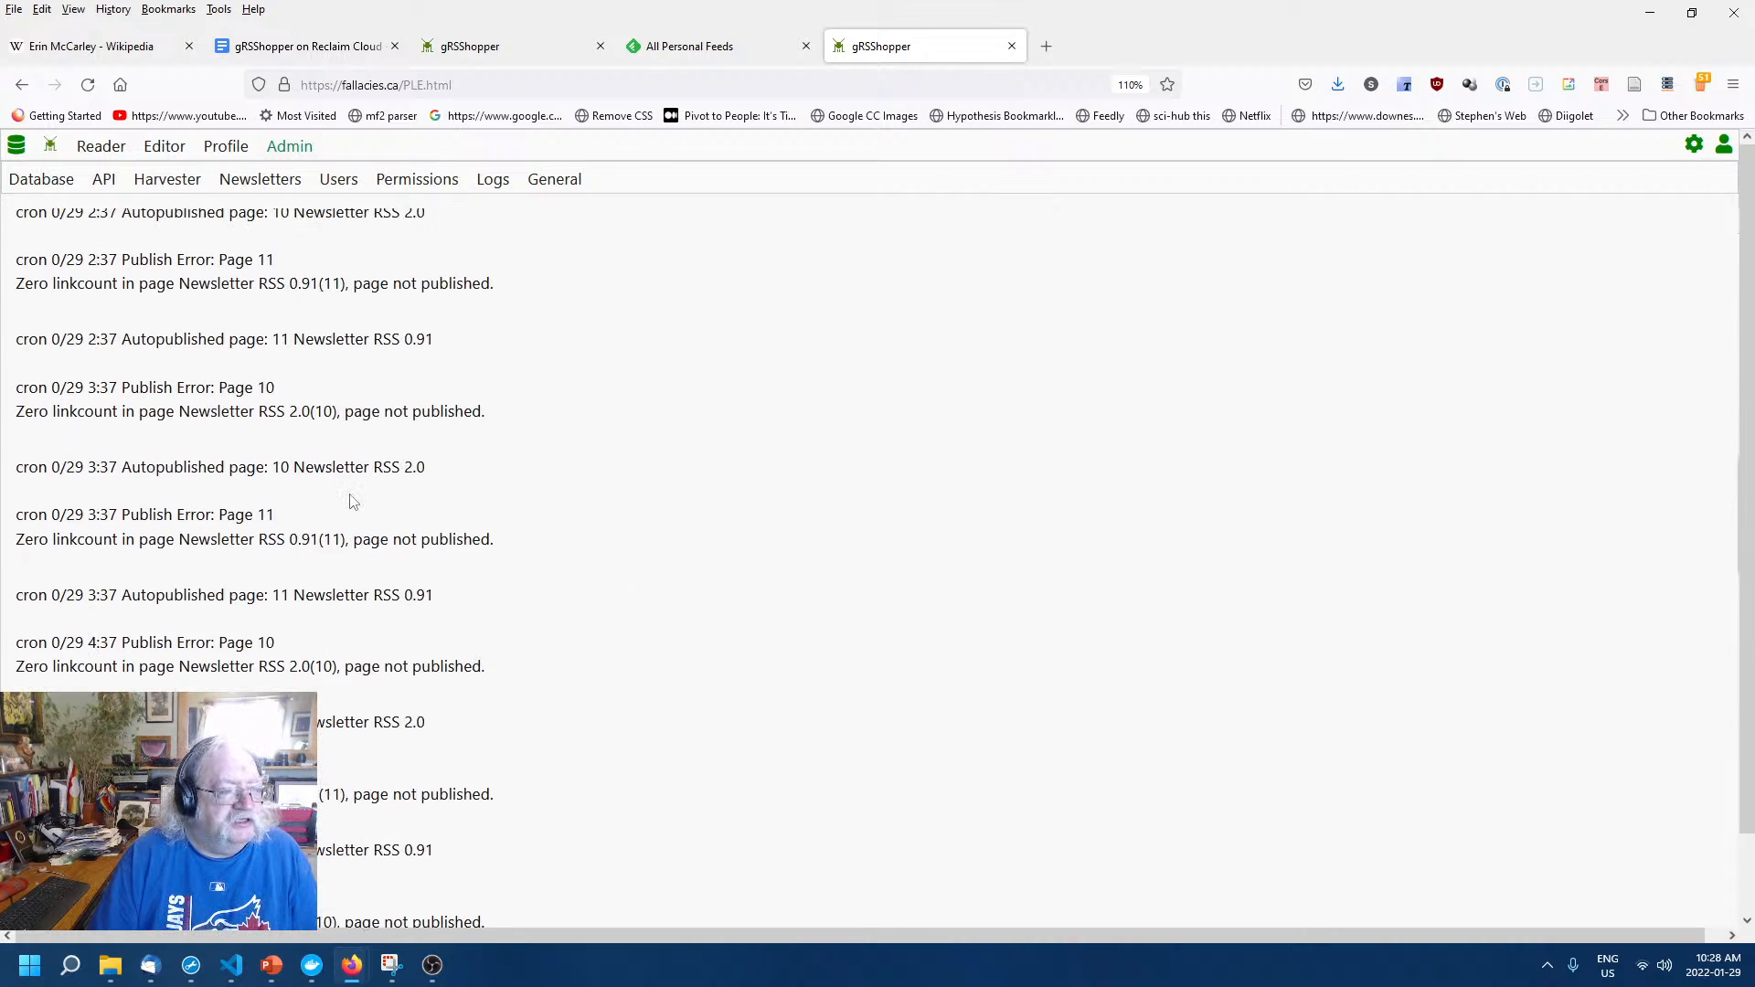
pyautogui.scroll(15, 352, 502)
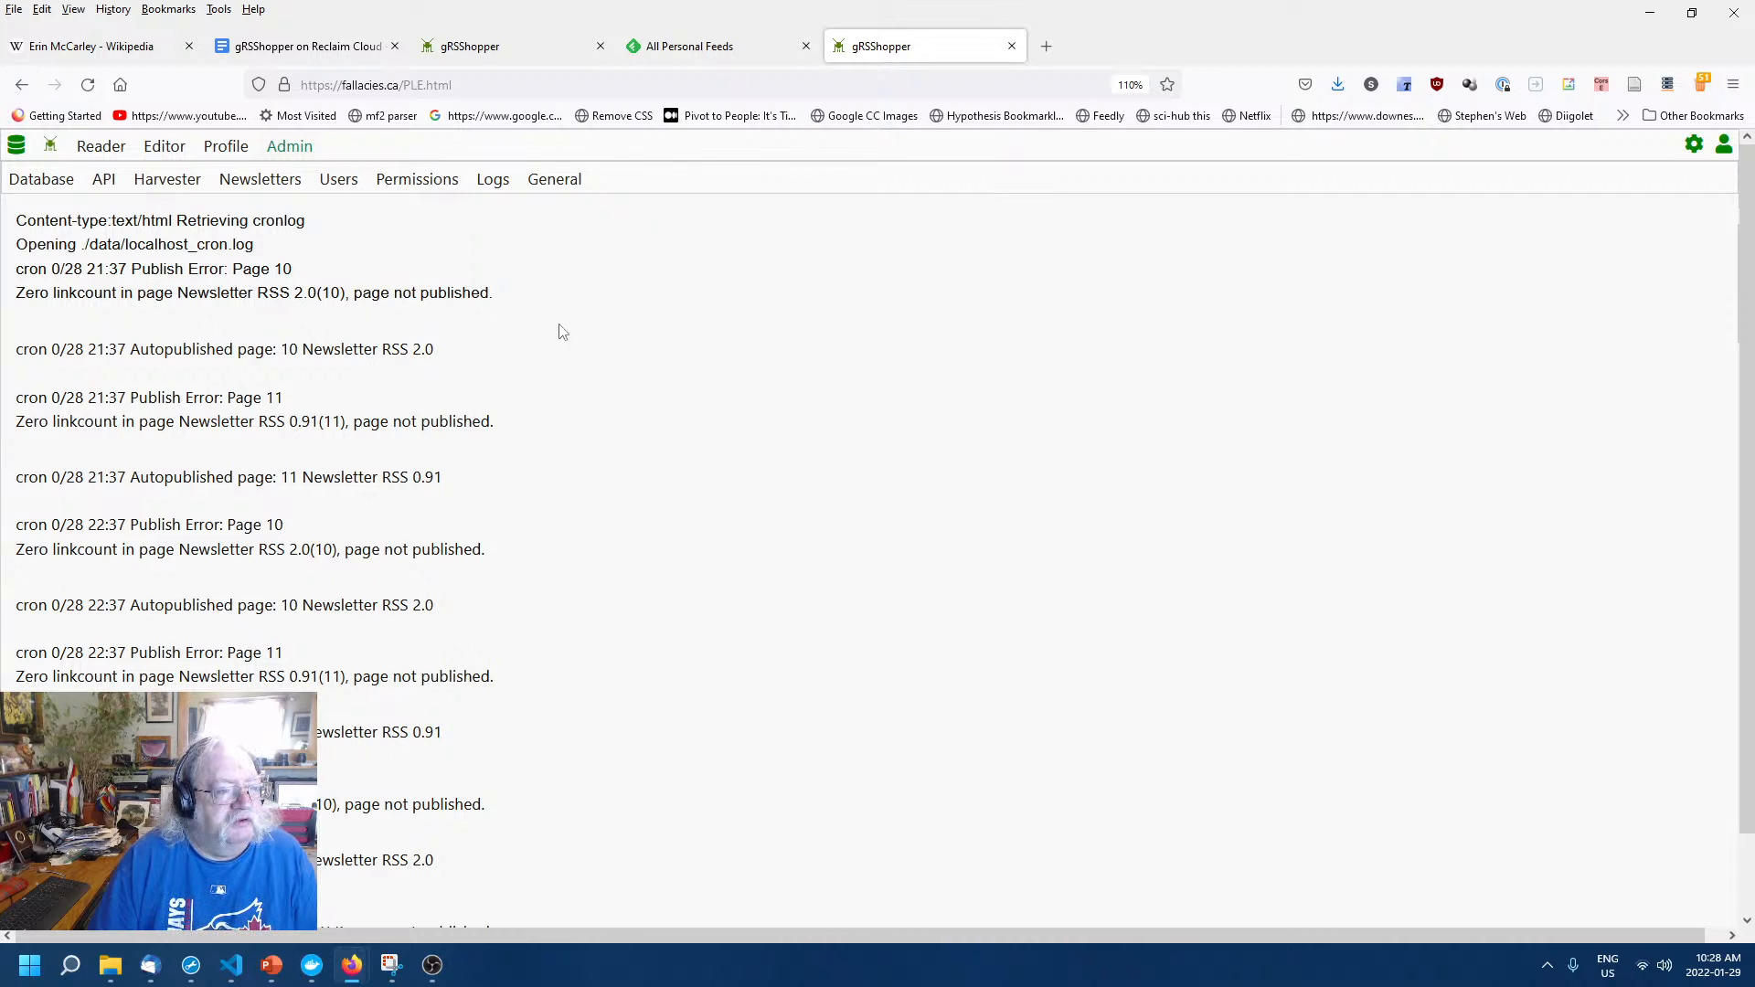
pyautogui.click(21, 84)
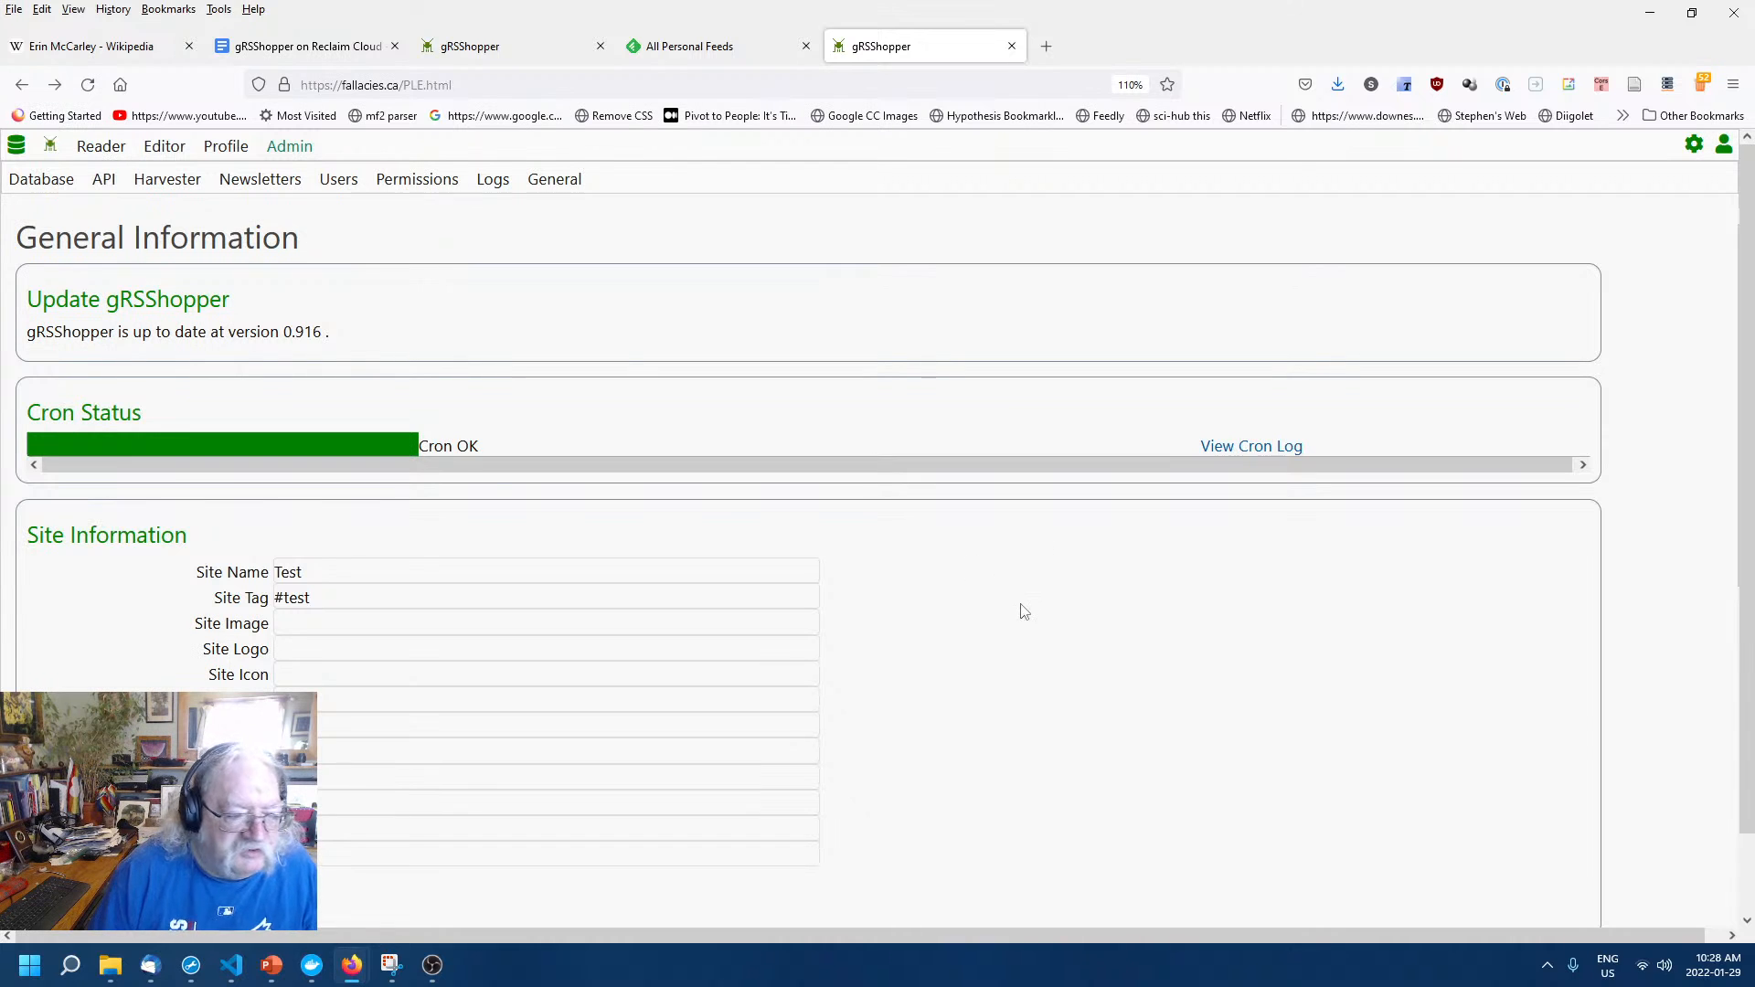
pyautogui.scroll(-3, 1029, 608)
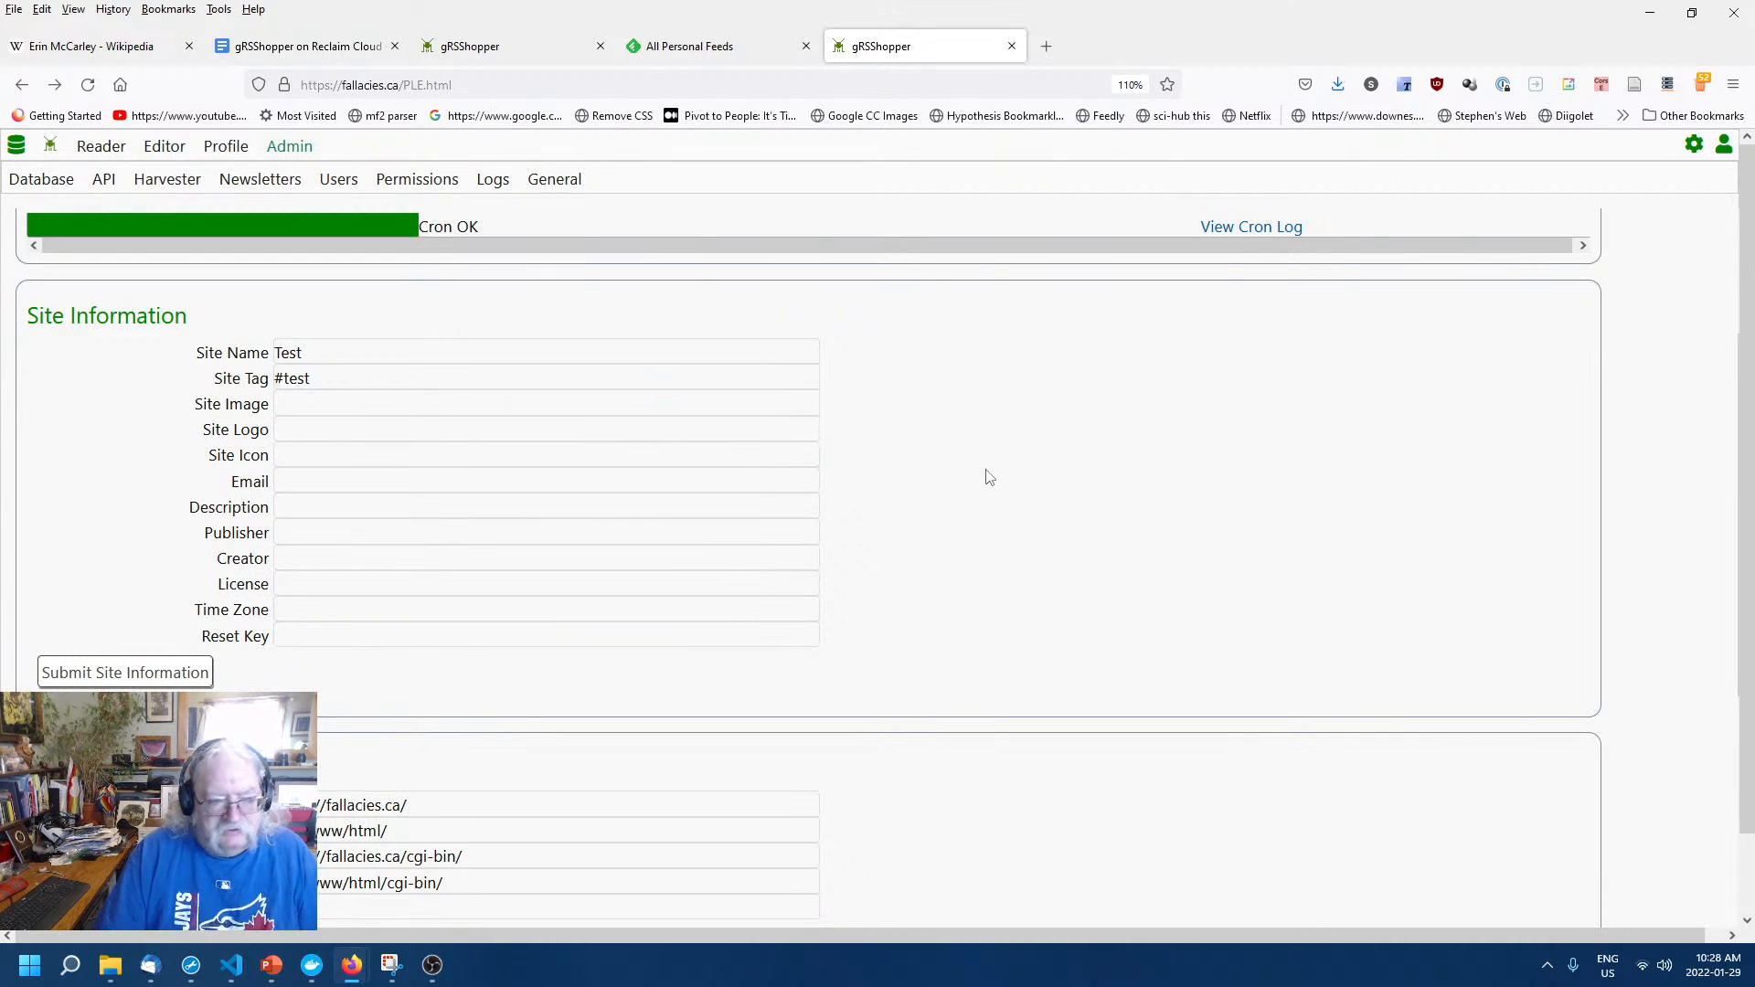
pyautogui.scroll(-2, 975, 506)
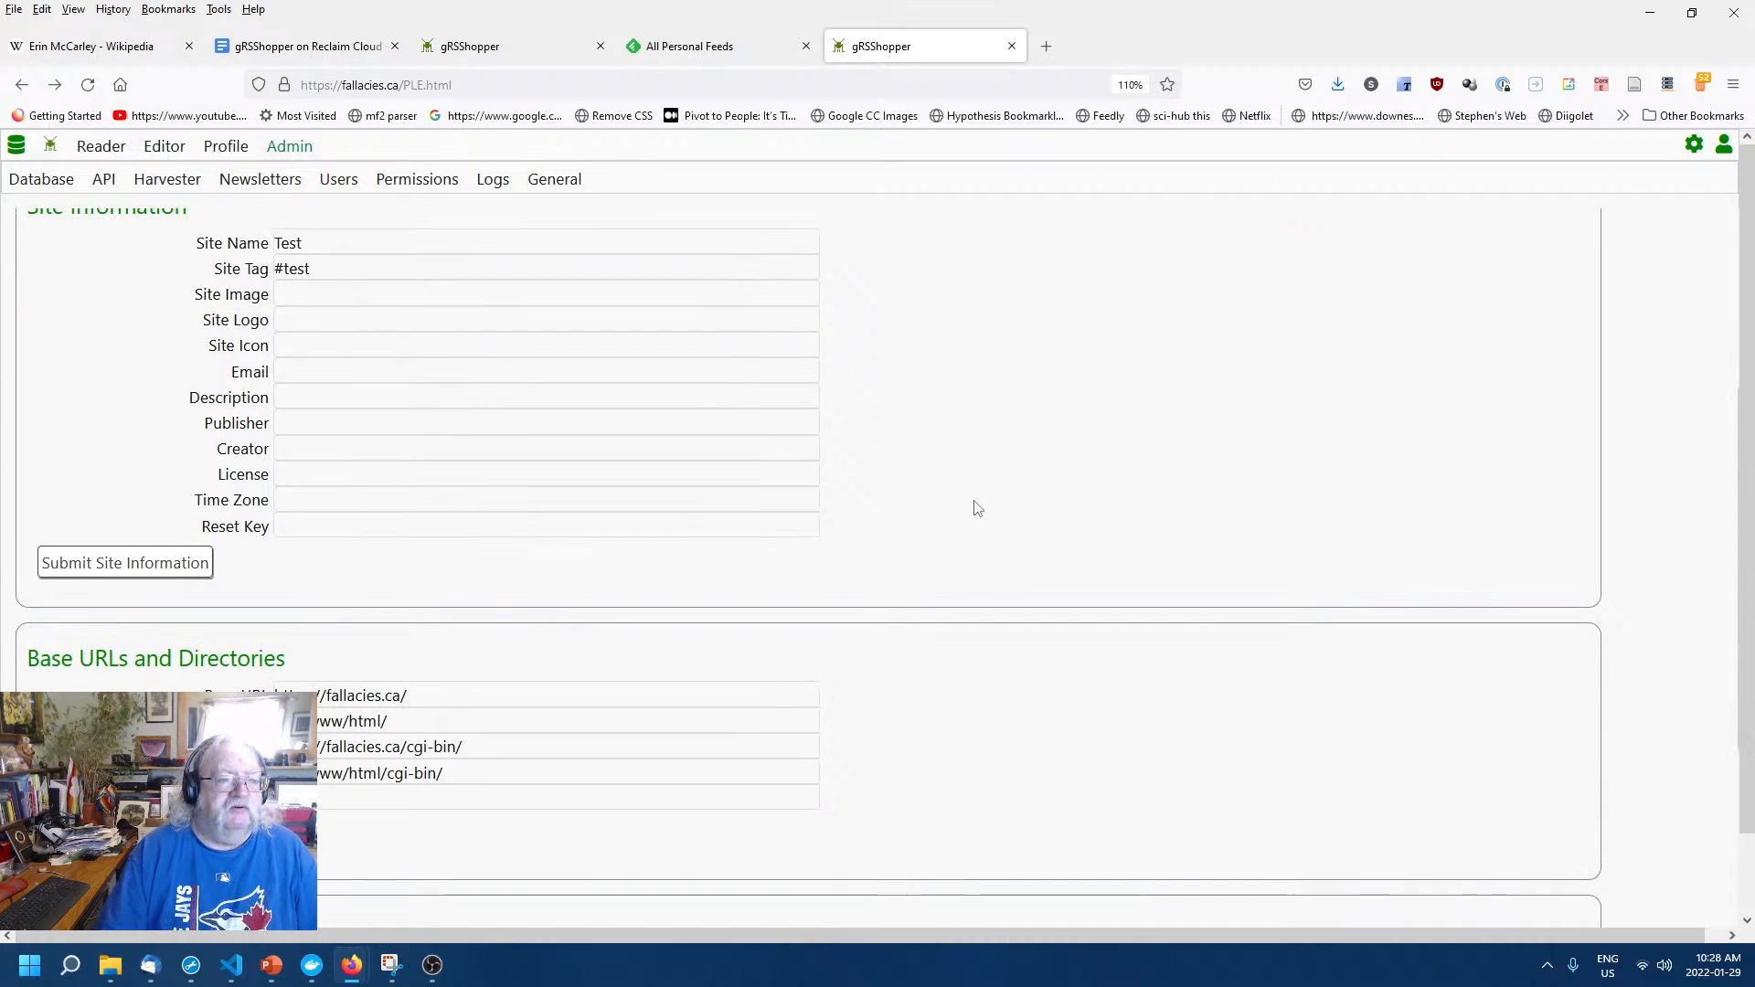
pyautogui.scroll(2, 975, 508)
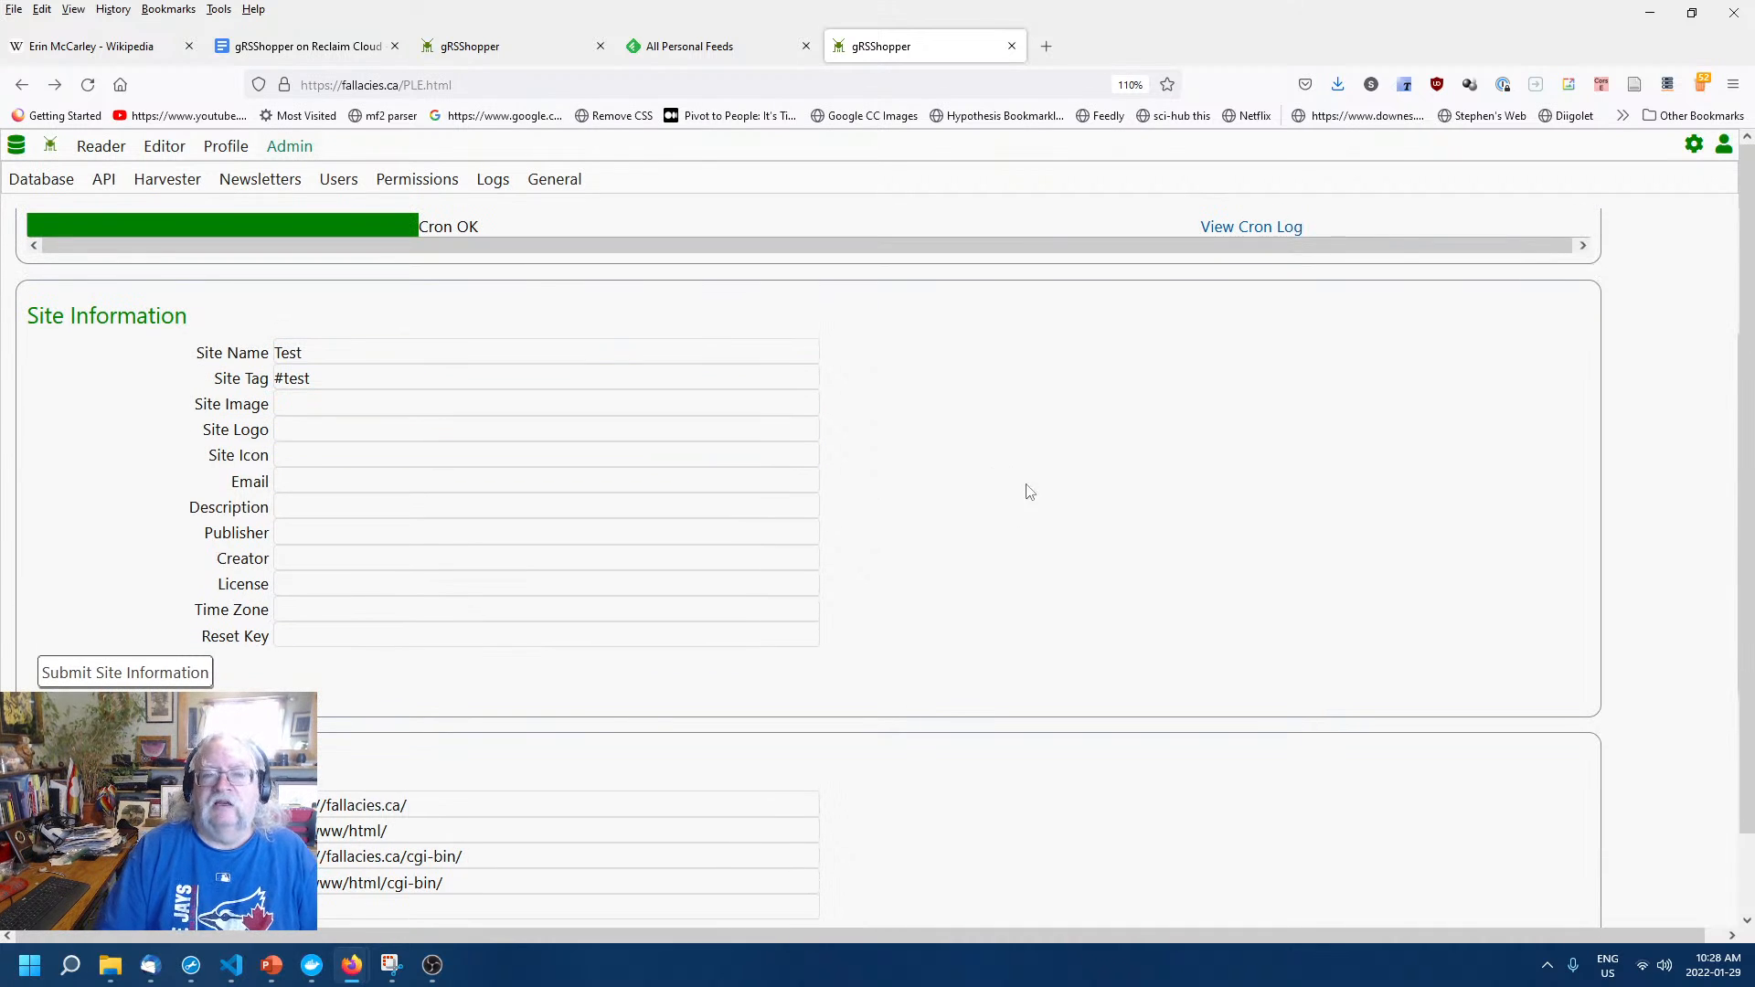
# Replace site name Test with the Logical Fallacies guide title and tag #test with #fallacie.
pyautogui.click(340, 351)
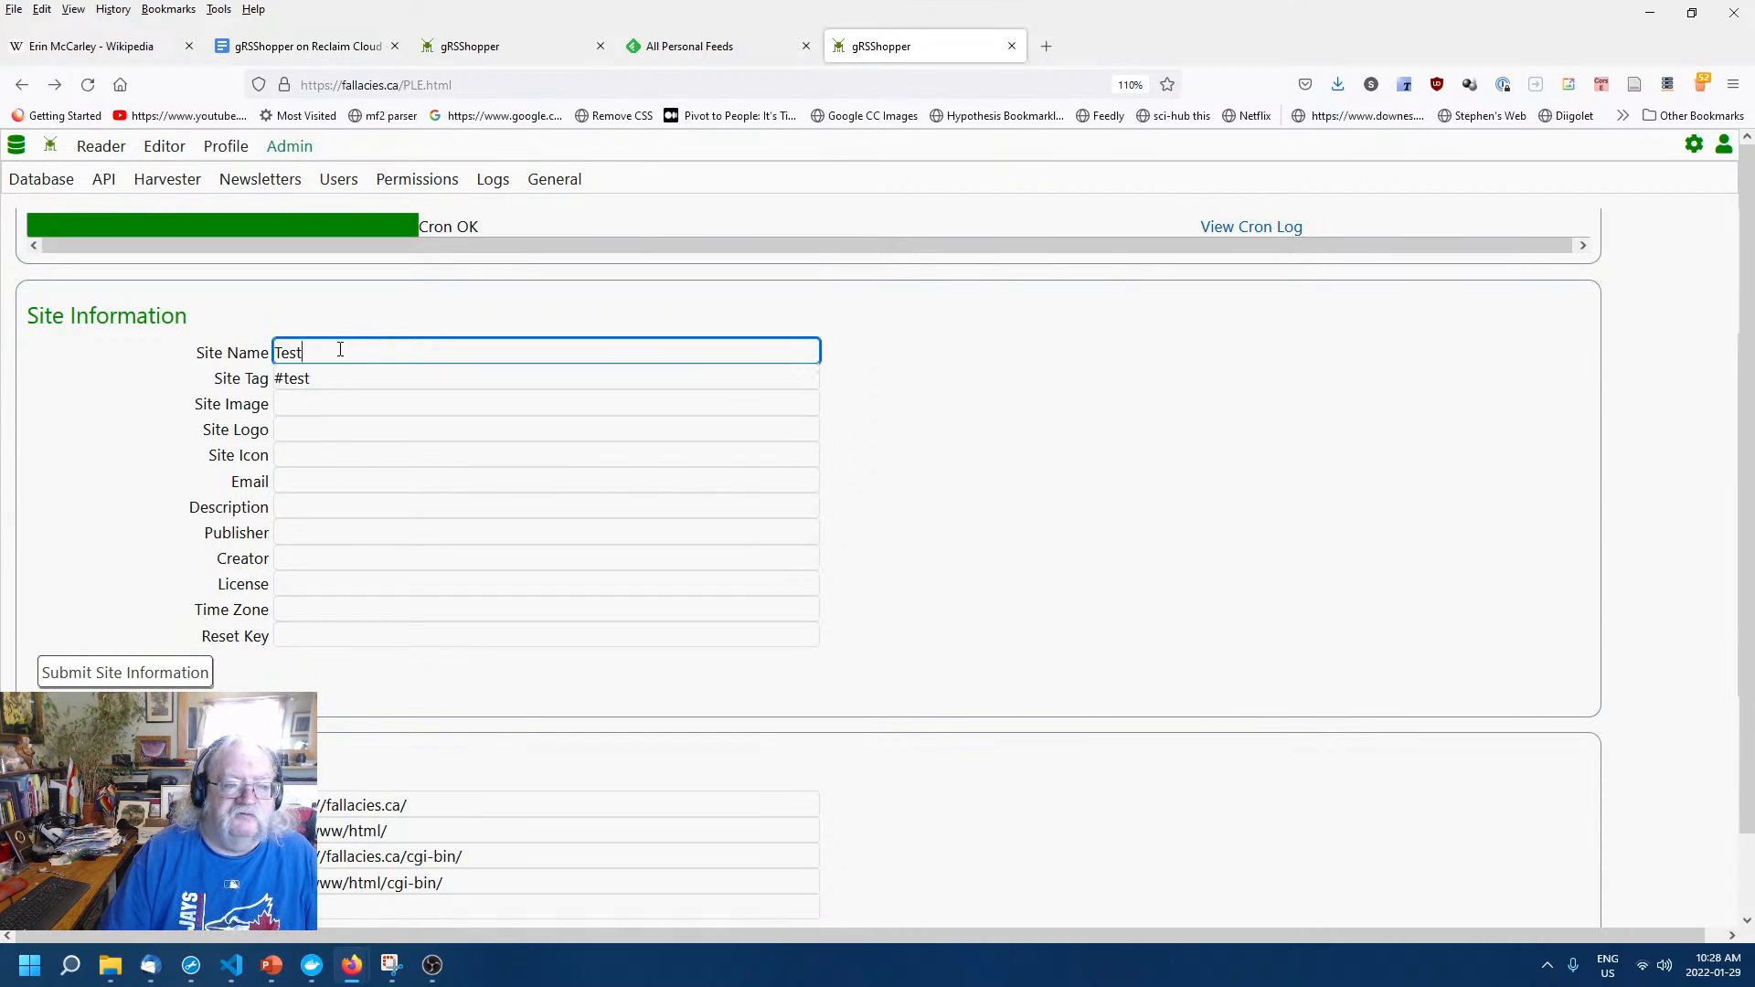
pyautogui.doubleClick(340, 351)
pyautogui.write('Step')
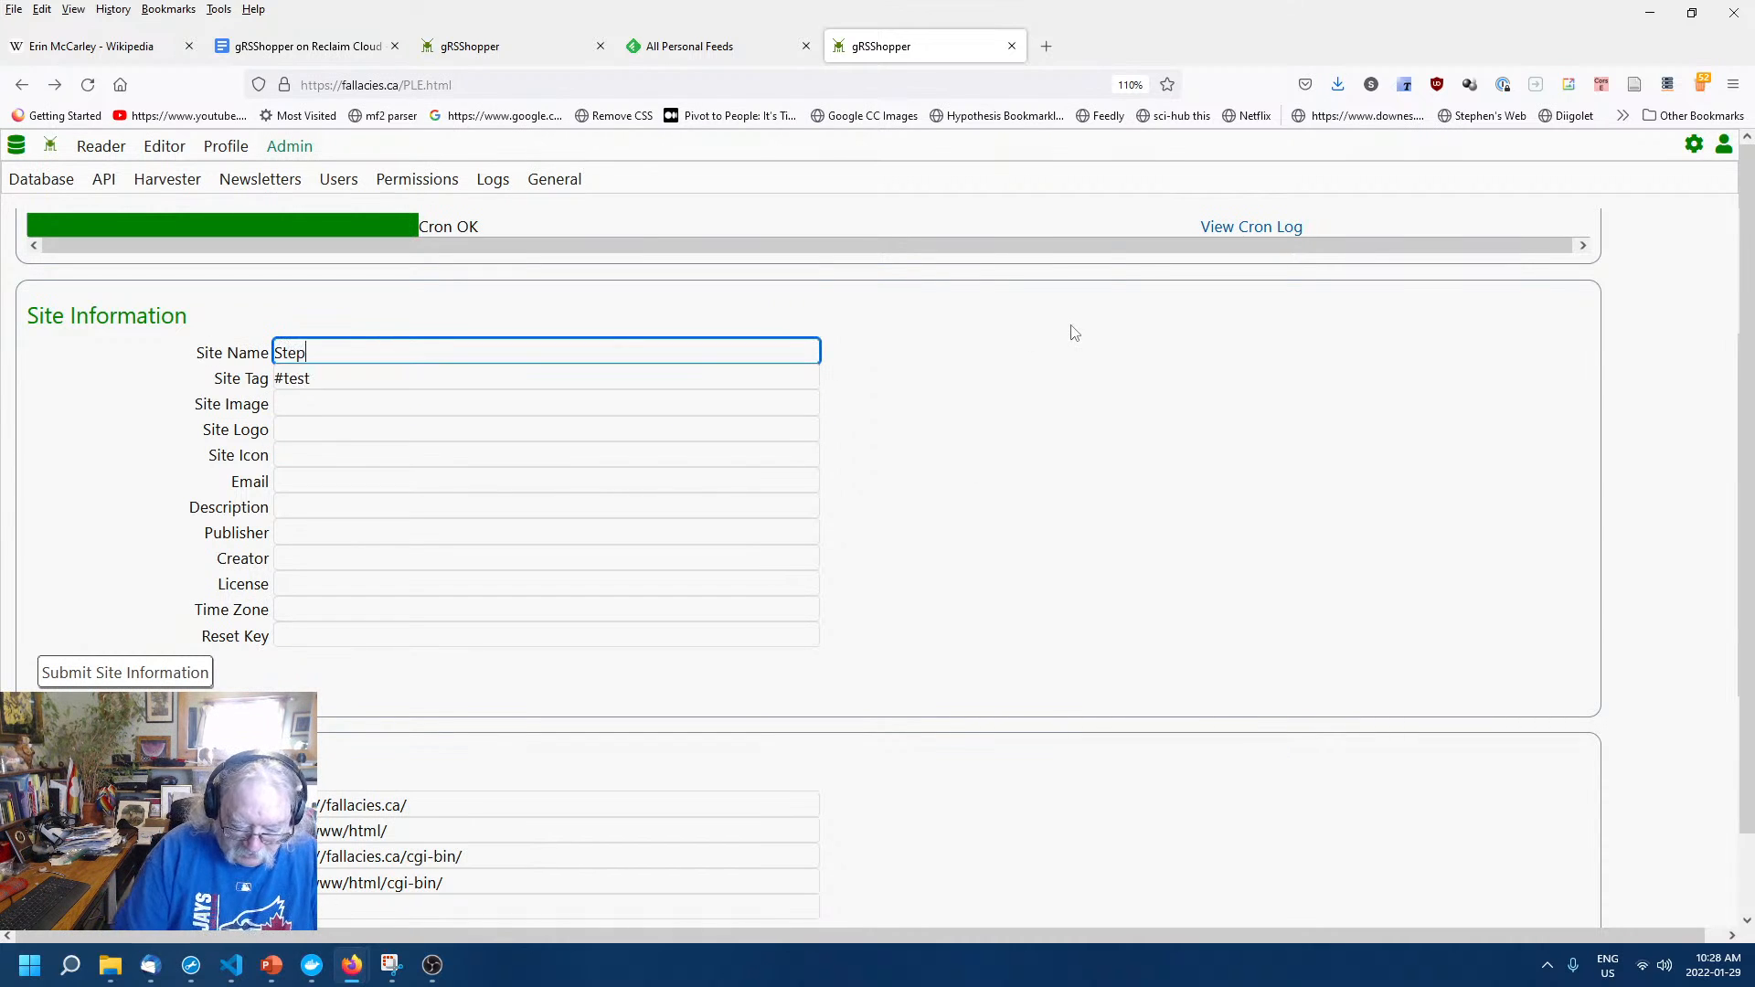
pyautogui.write("hen's ")
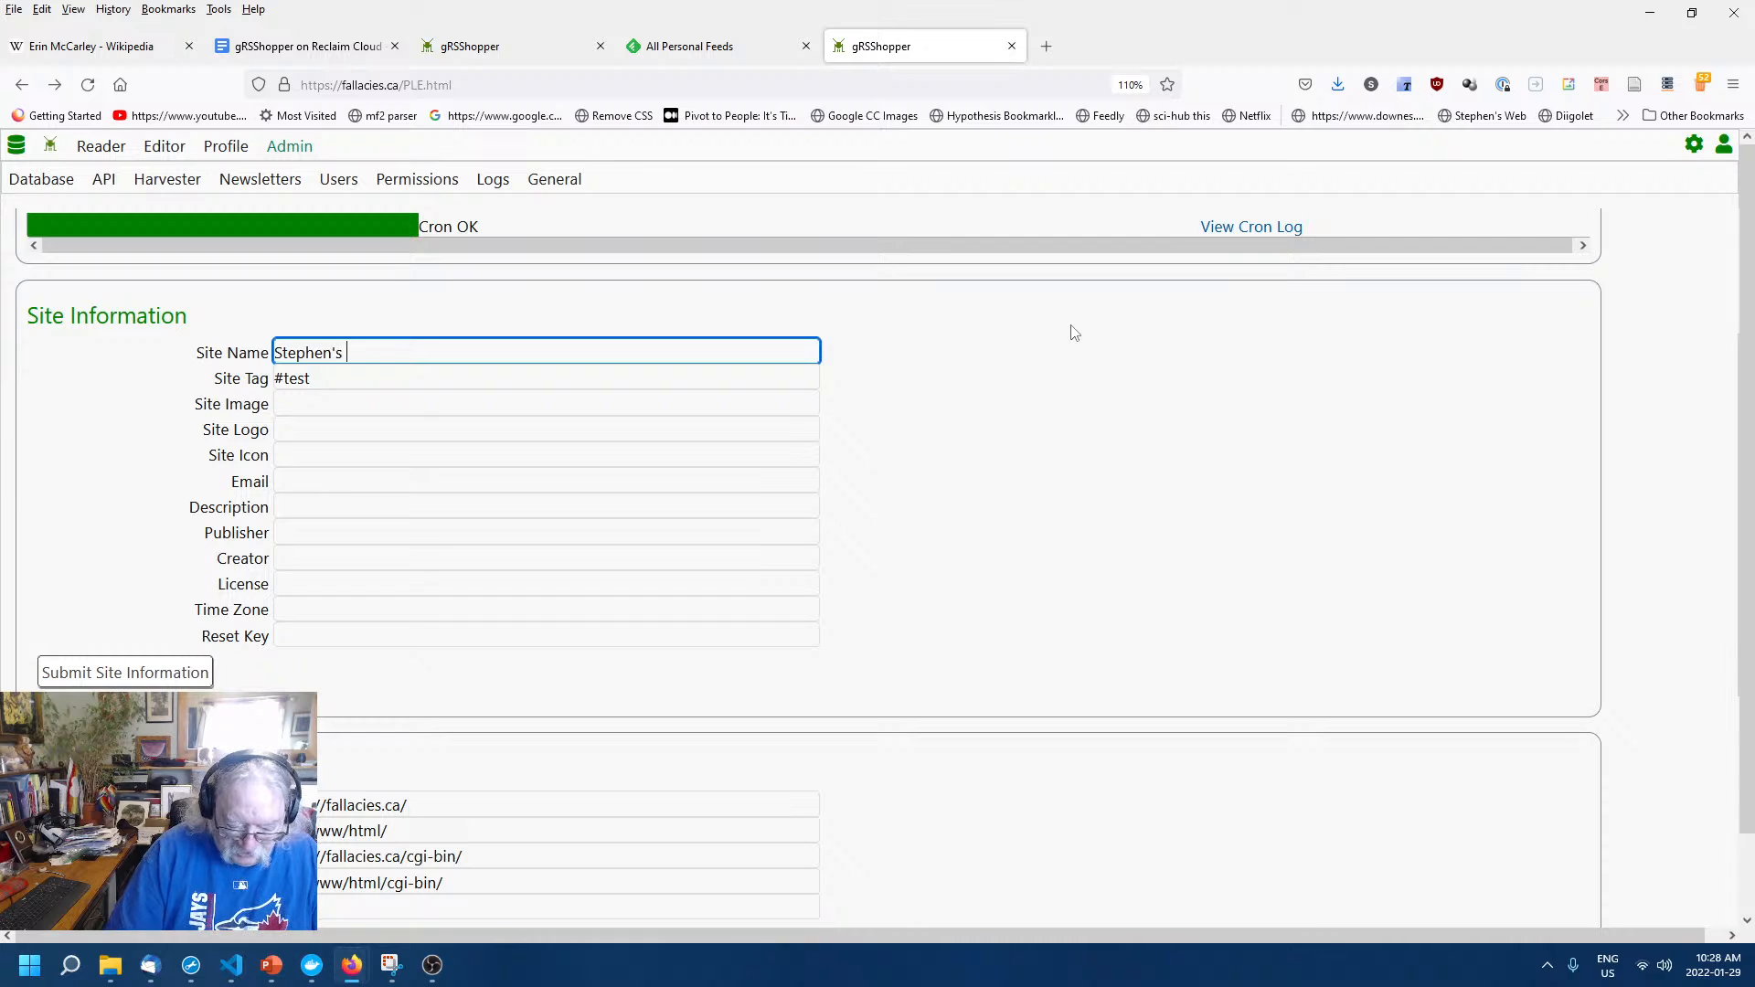
pyautogui.write('Guide to the ')
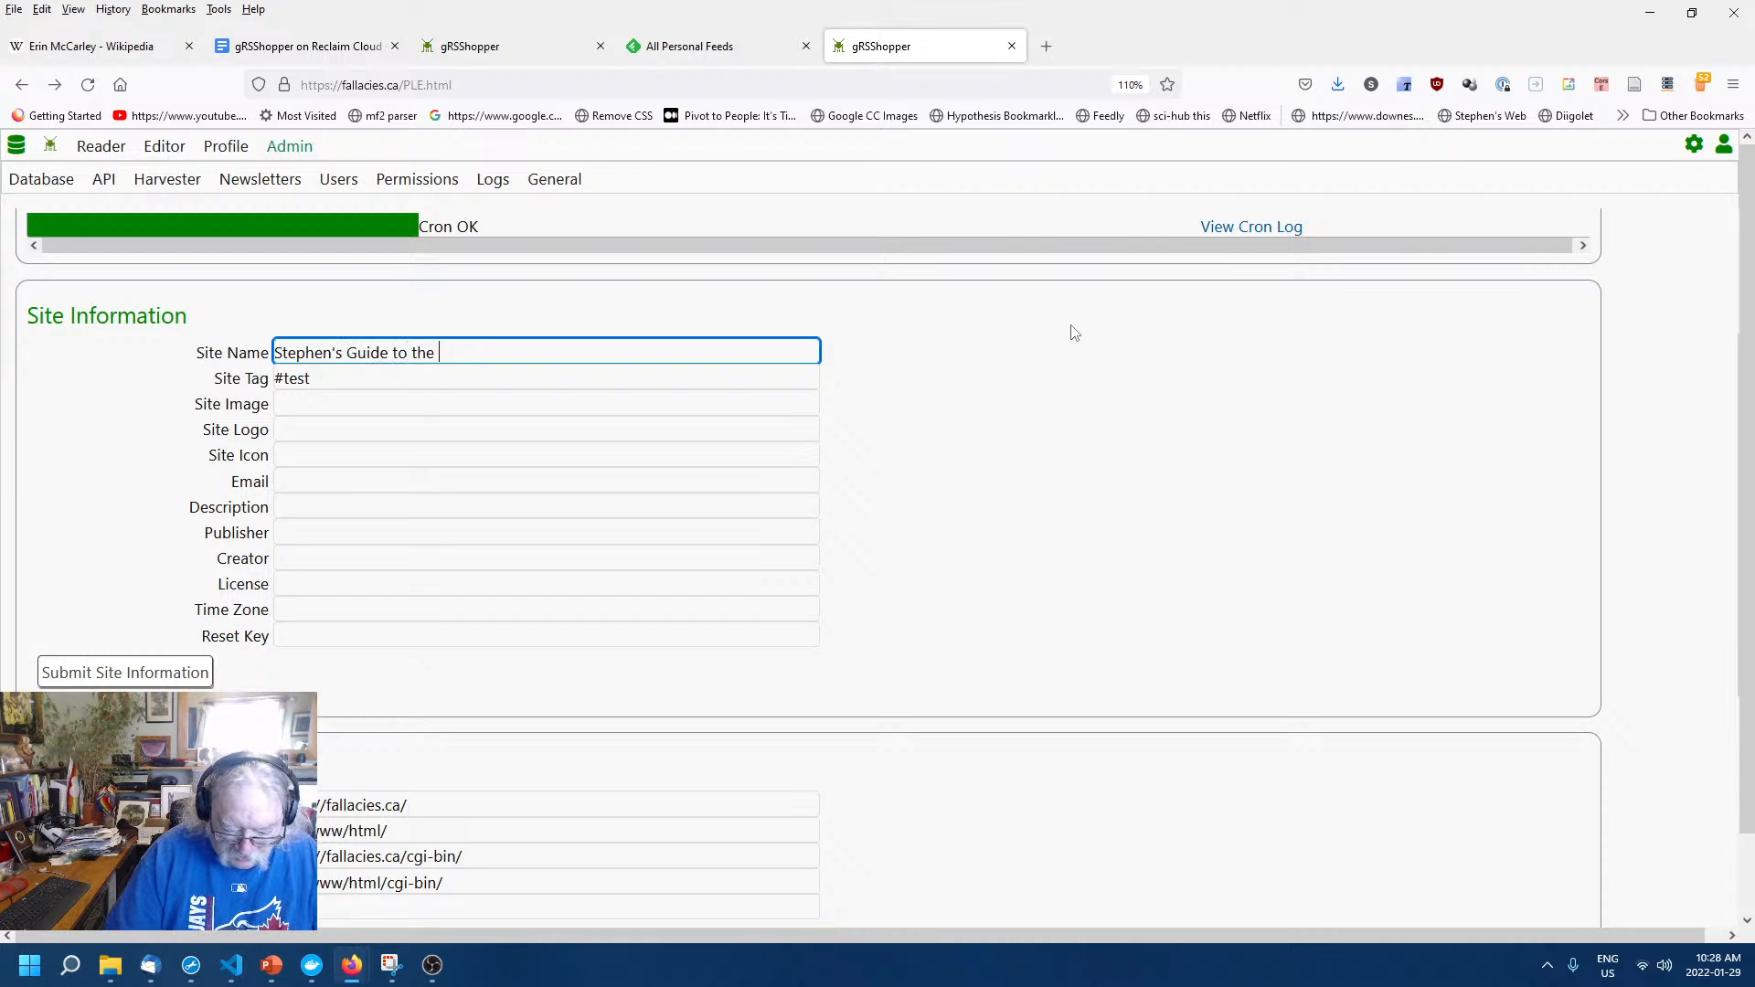
pyautogui.write('Logical')
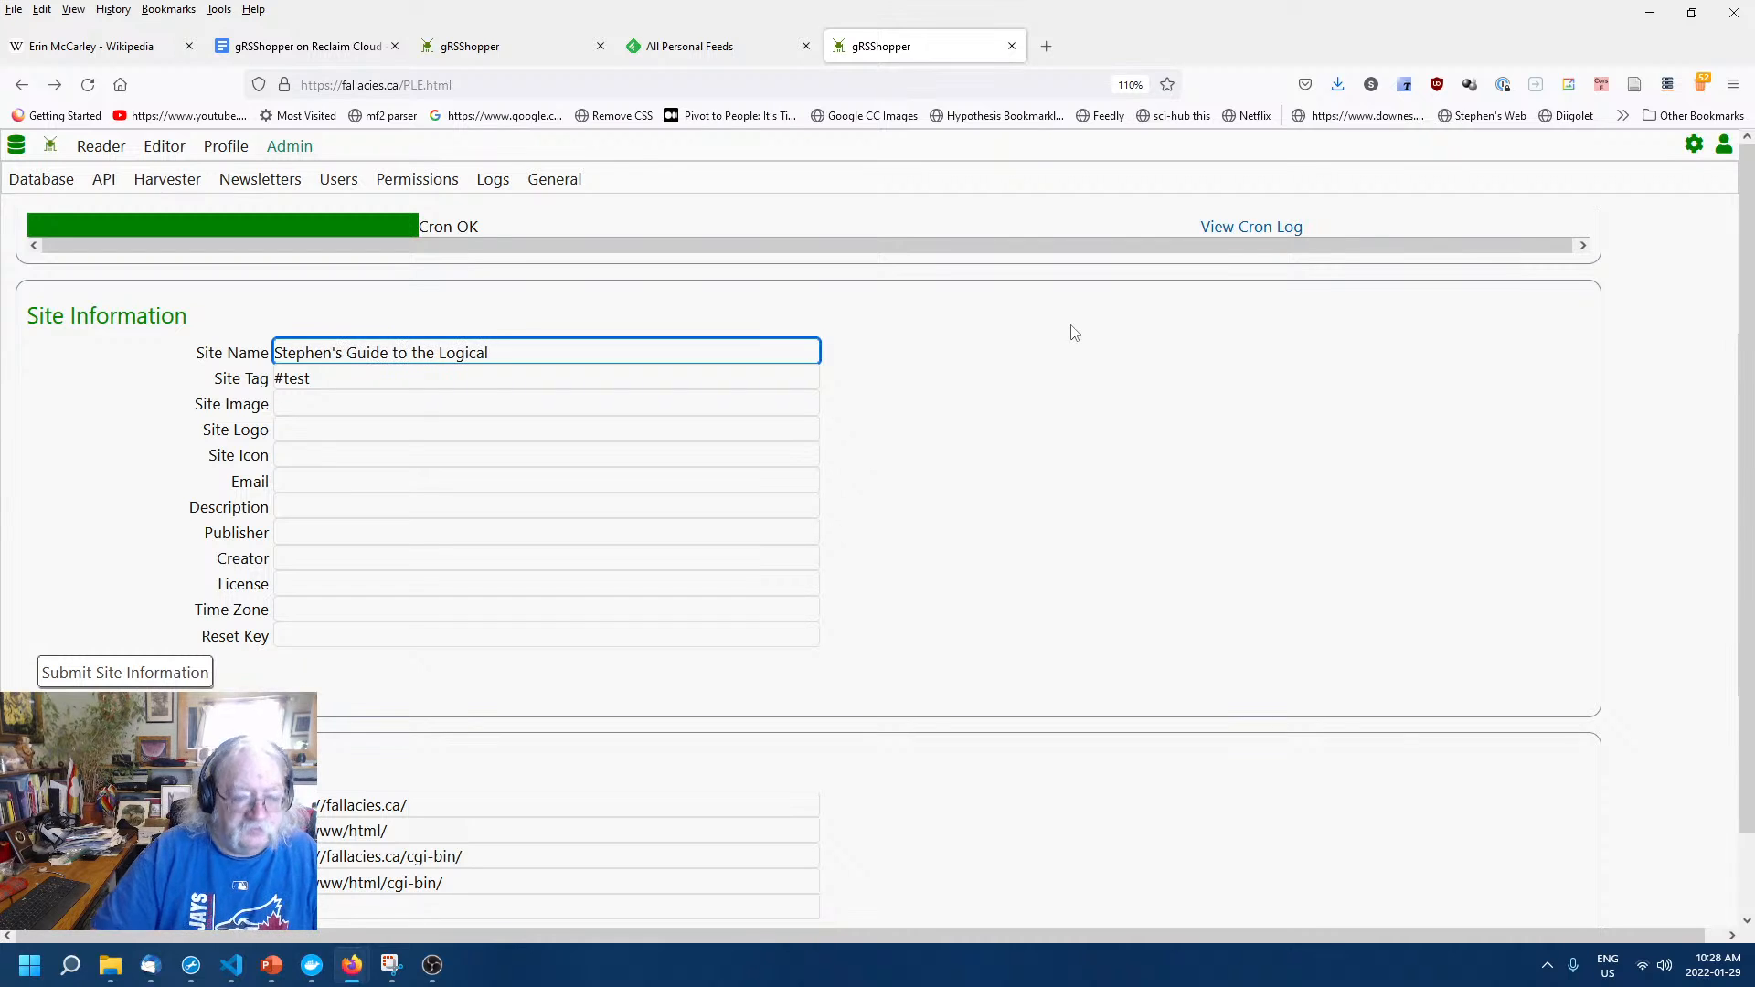
pyautogui.write(' Fallacies')
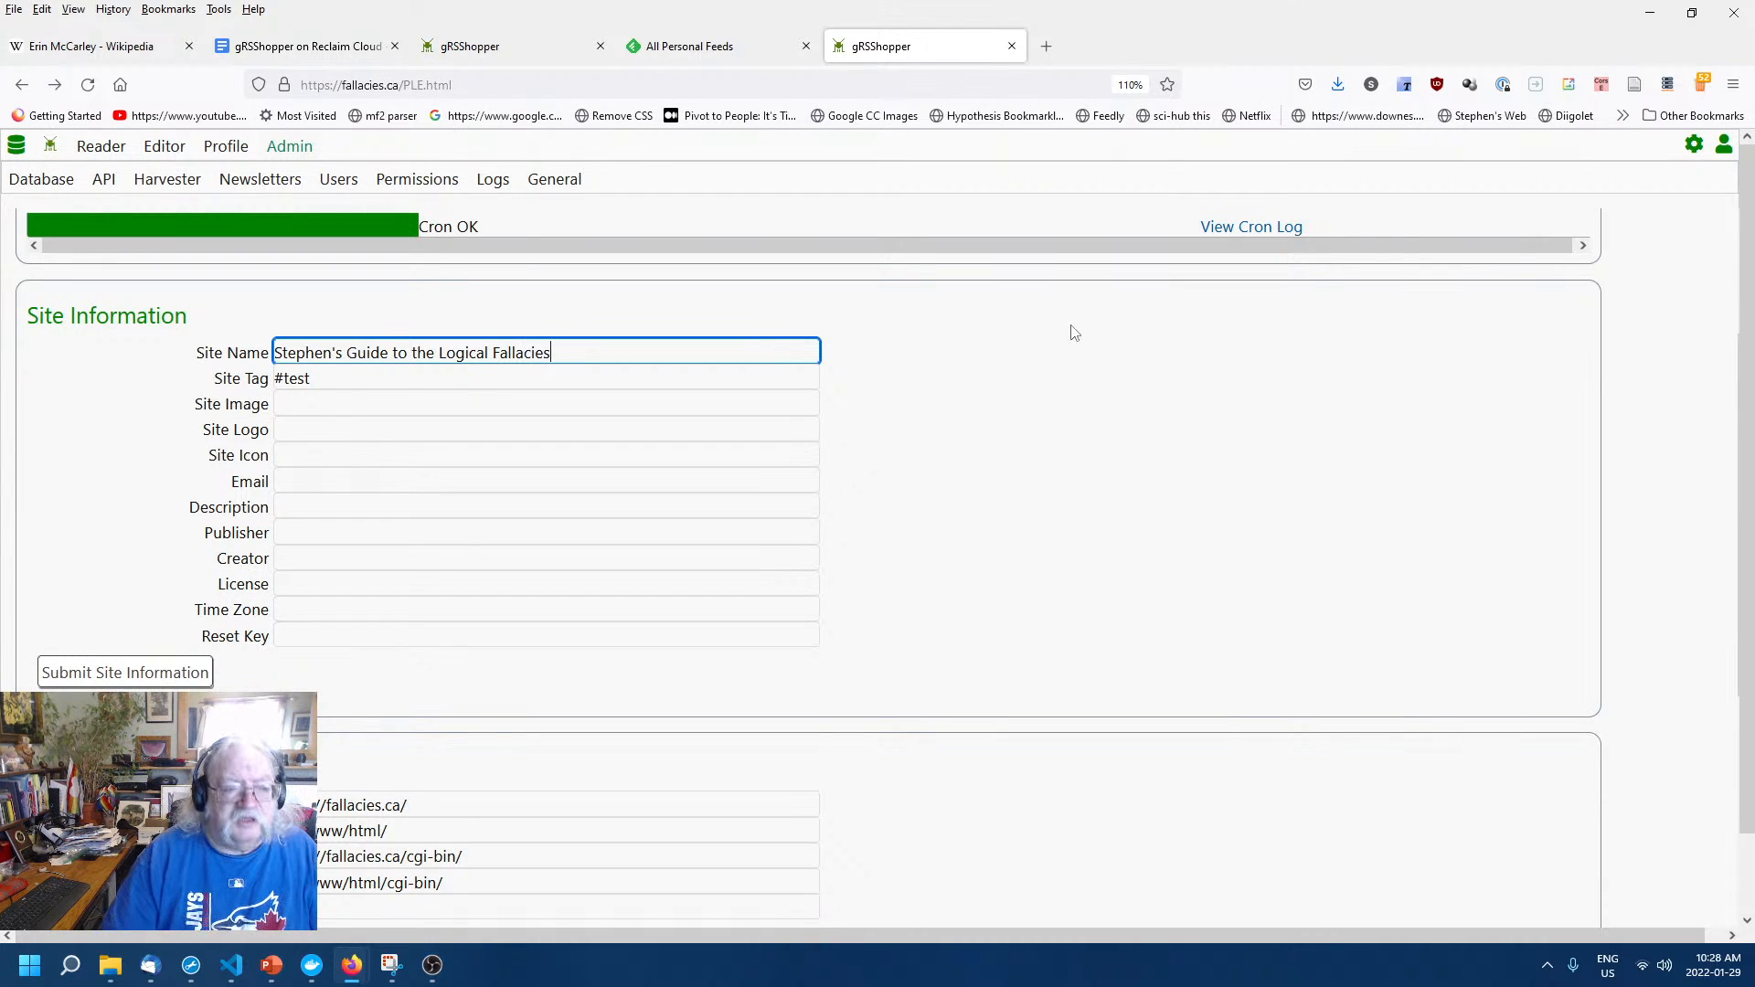
pyautogui.moveTo(329, 380); pyautogui.dragTo(197, 376)
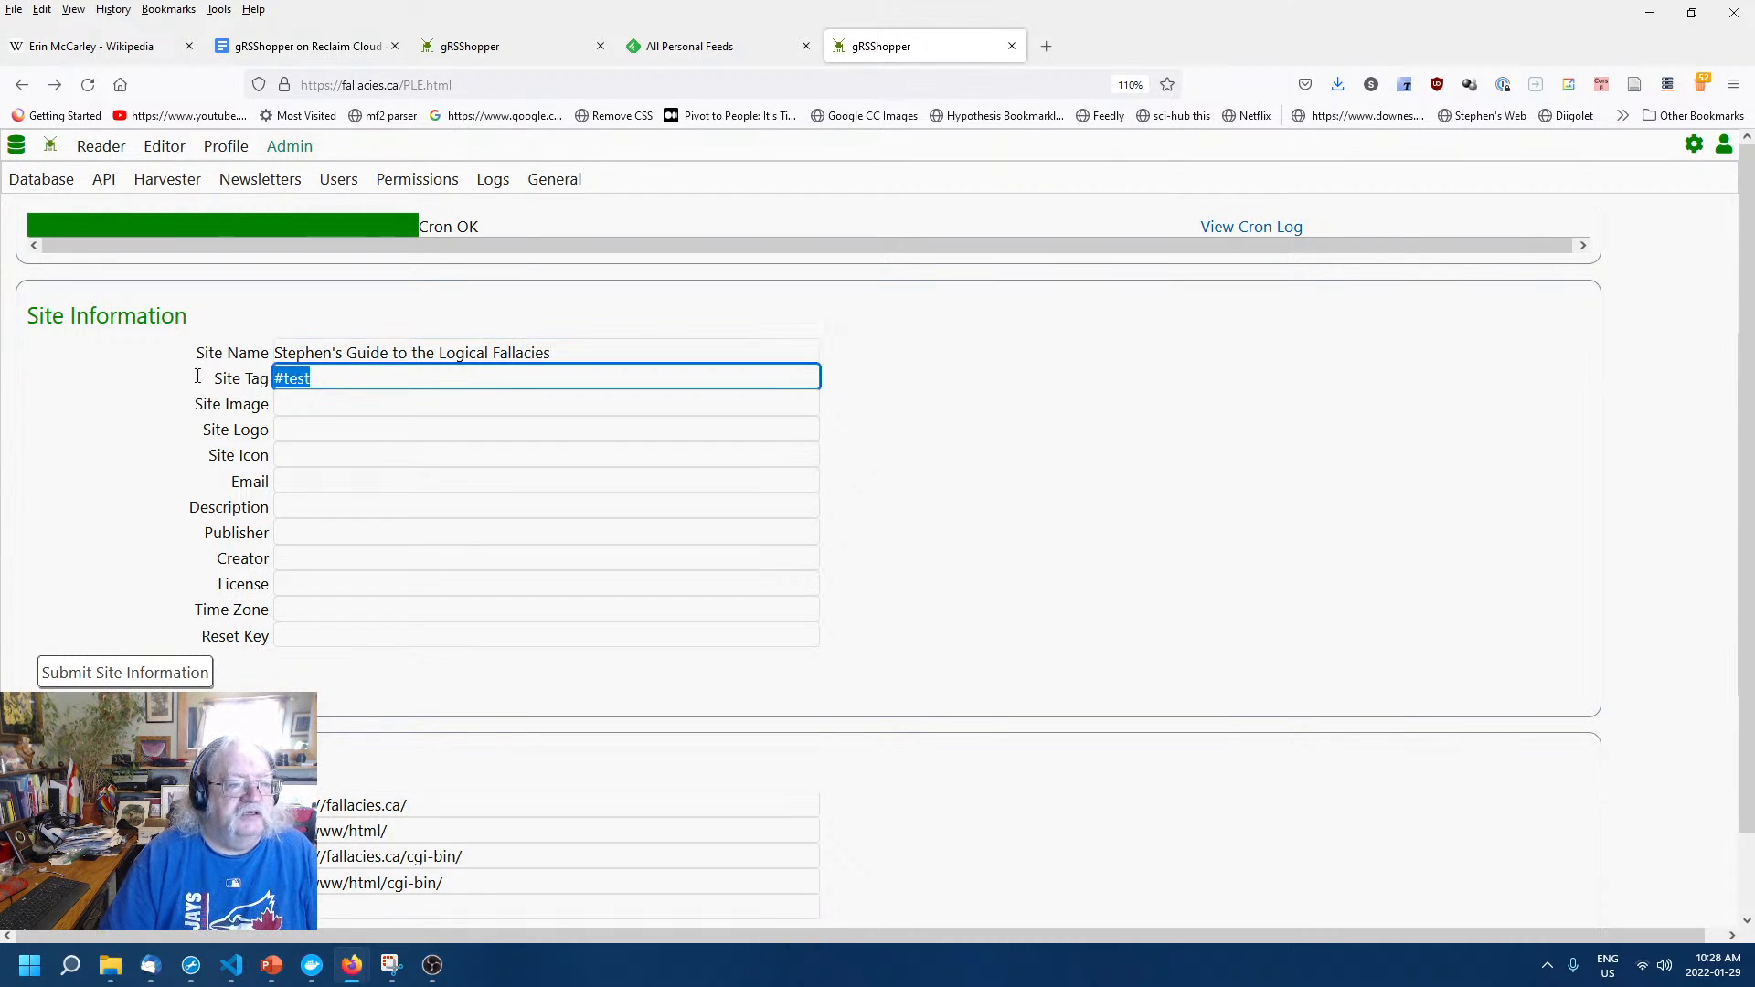
pyautogui.write('#fallacie')
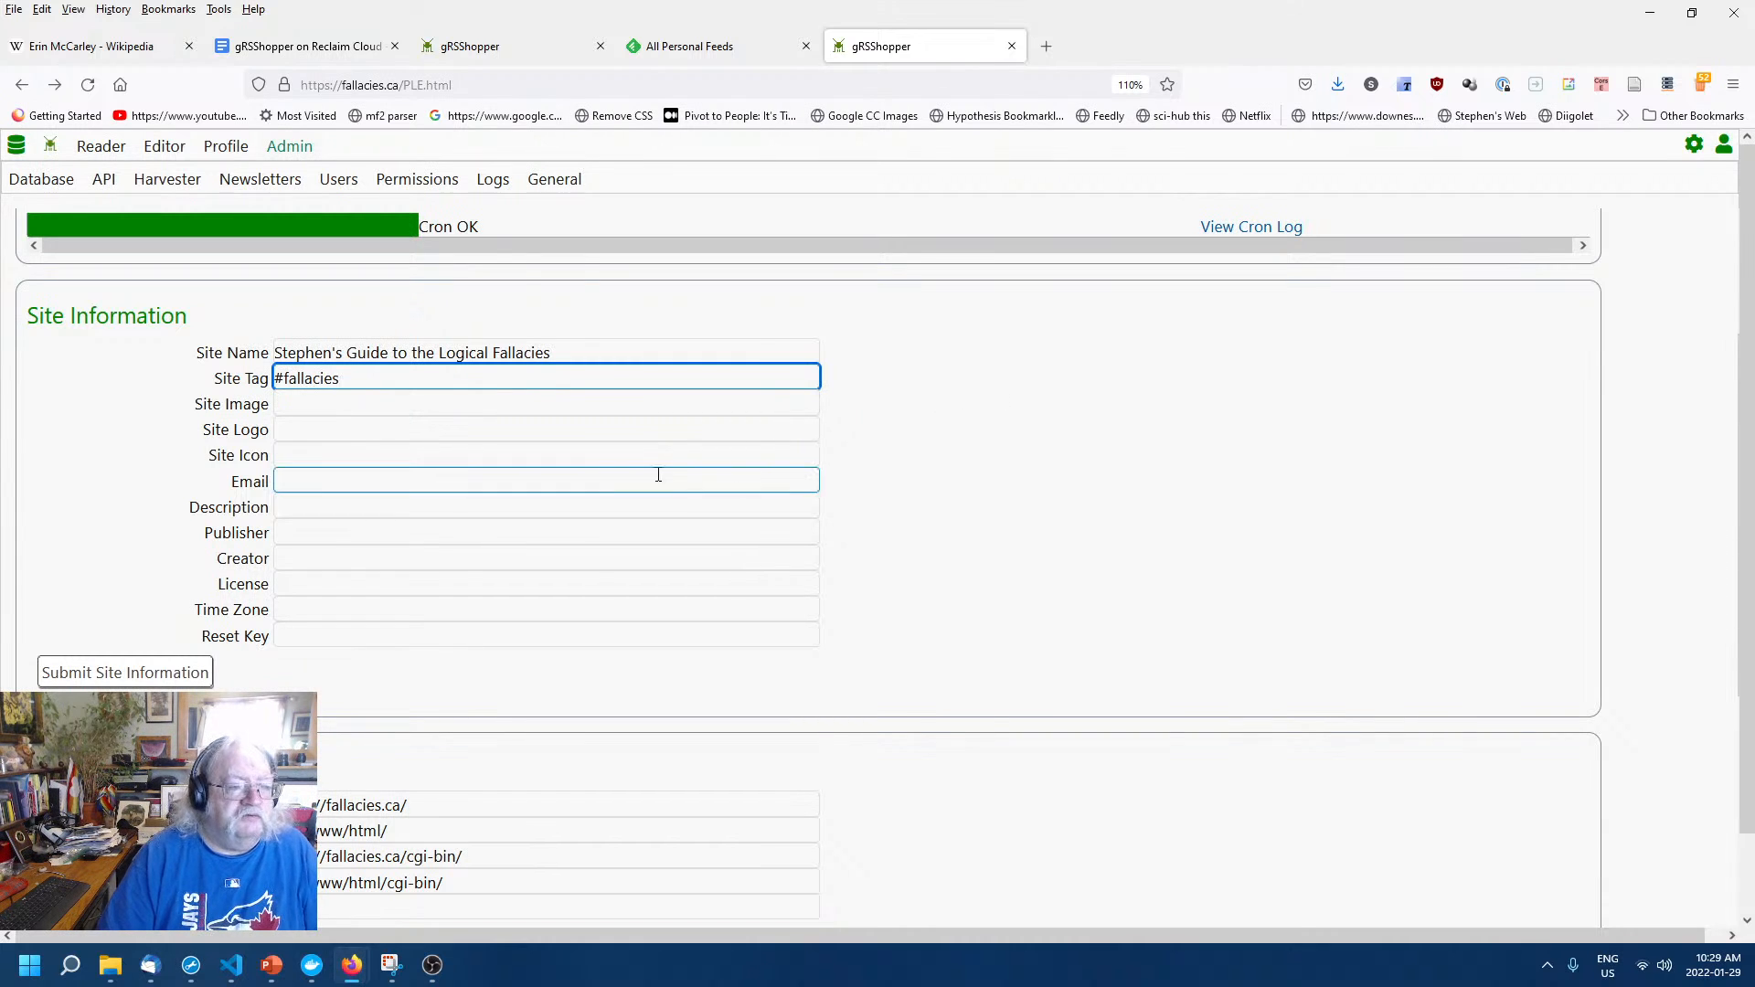
# Enter the contact e-mail and description 'A website that summarizes all the logical fallacies'.
pyautogui.click(294, 455)
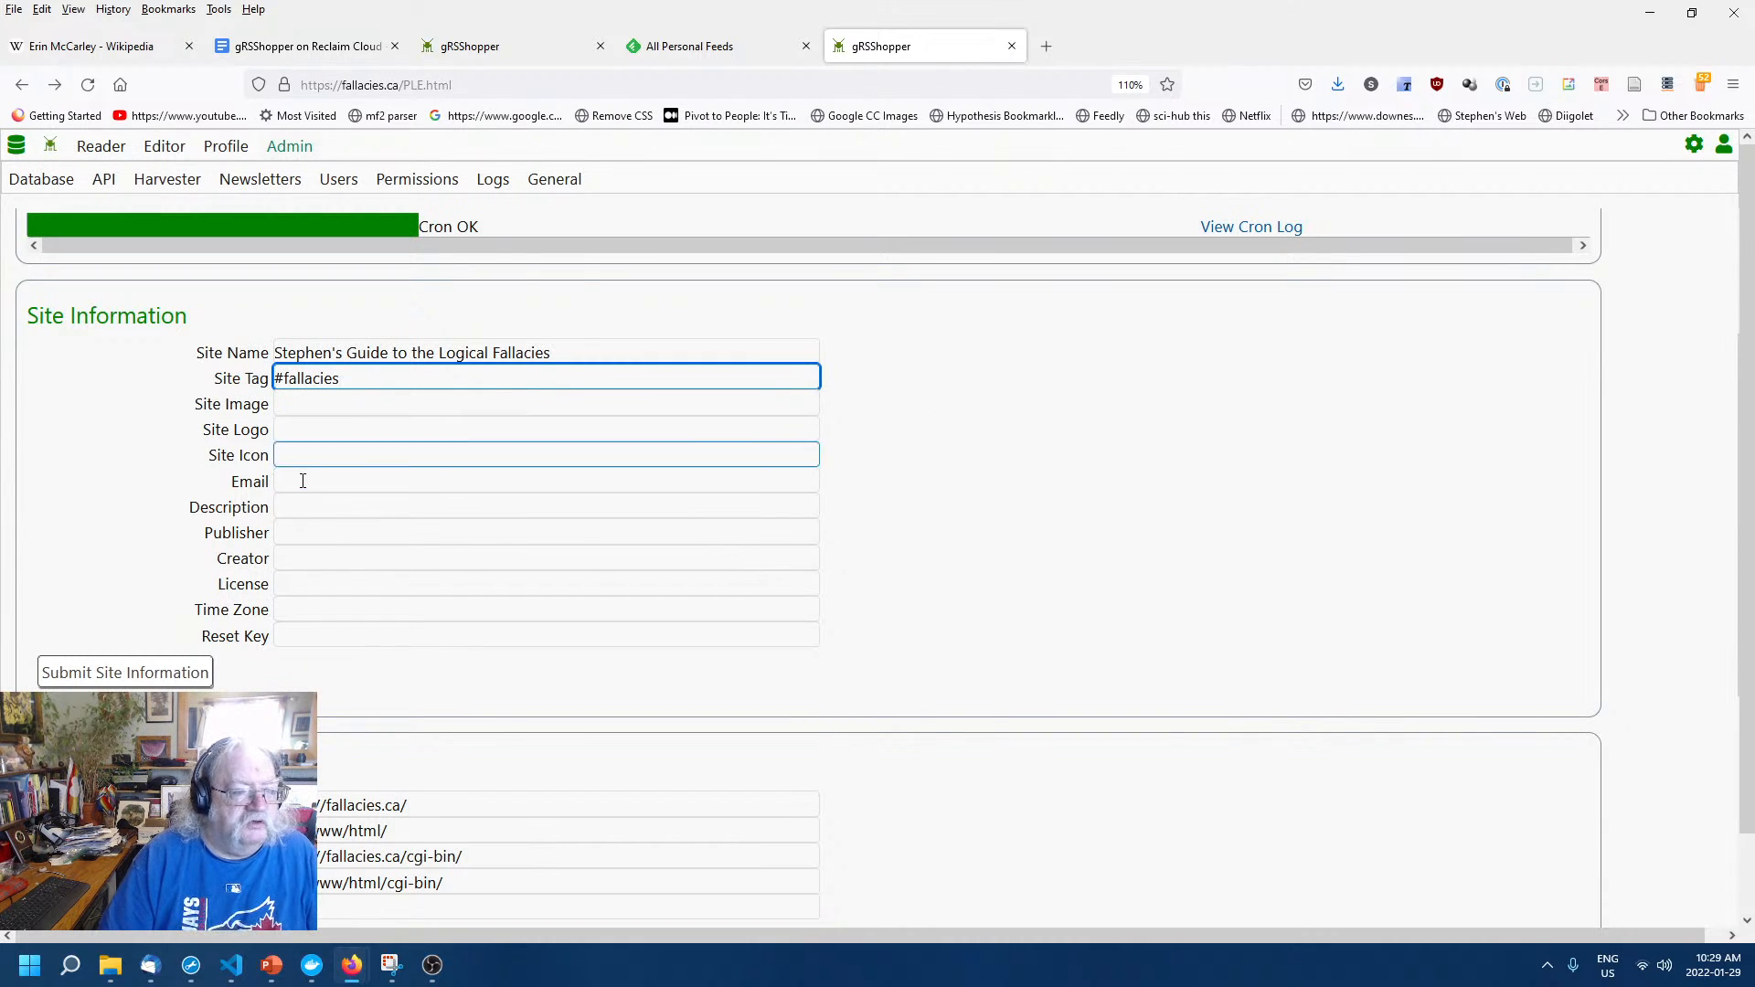
pyautogui.click(309, 482)
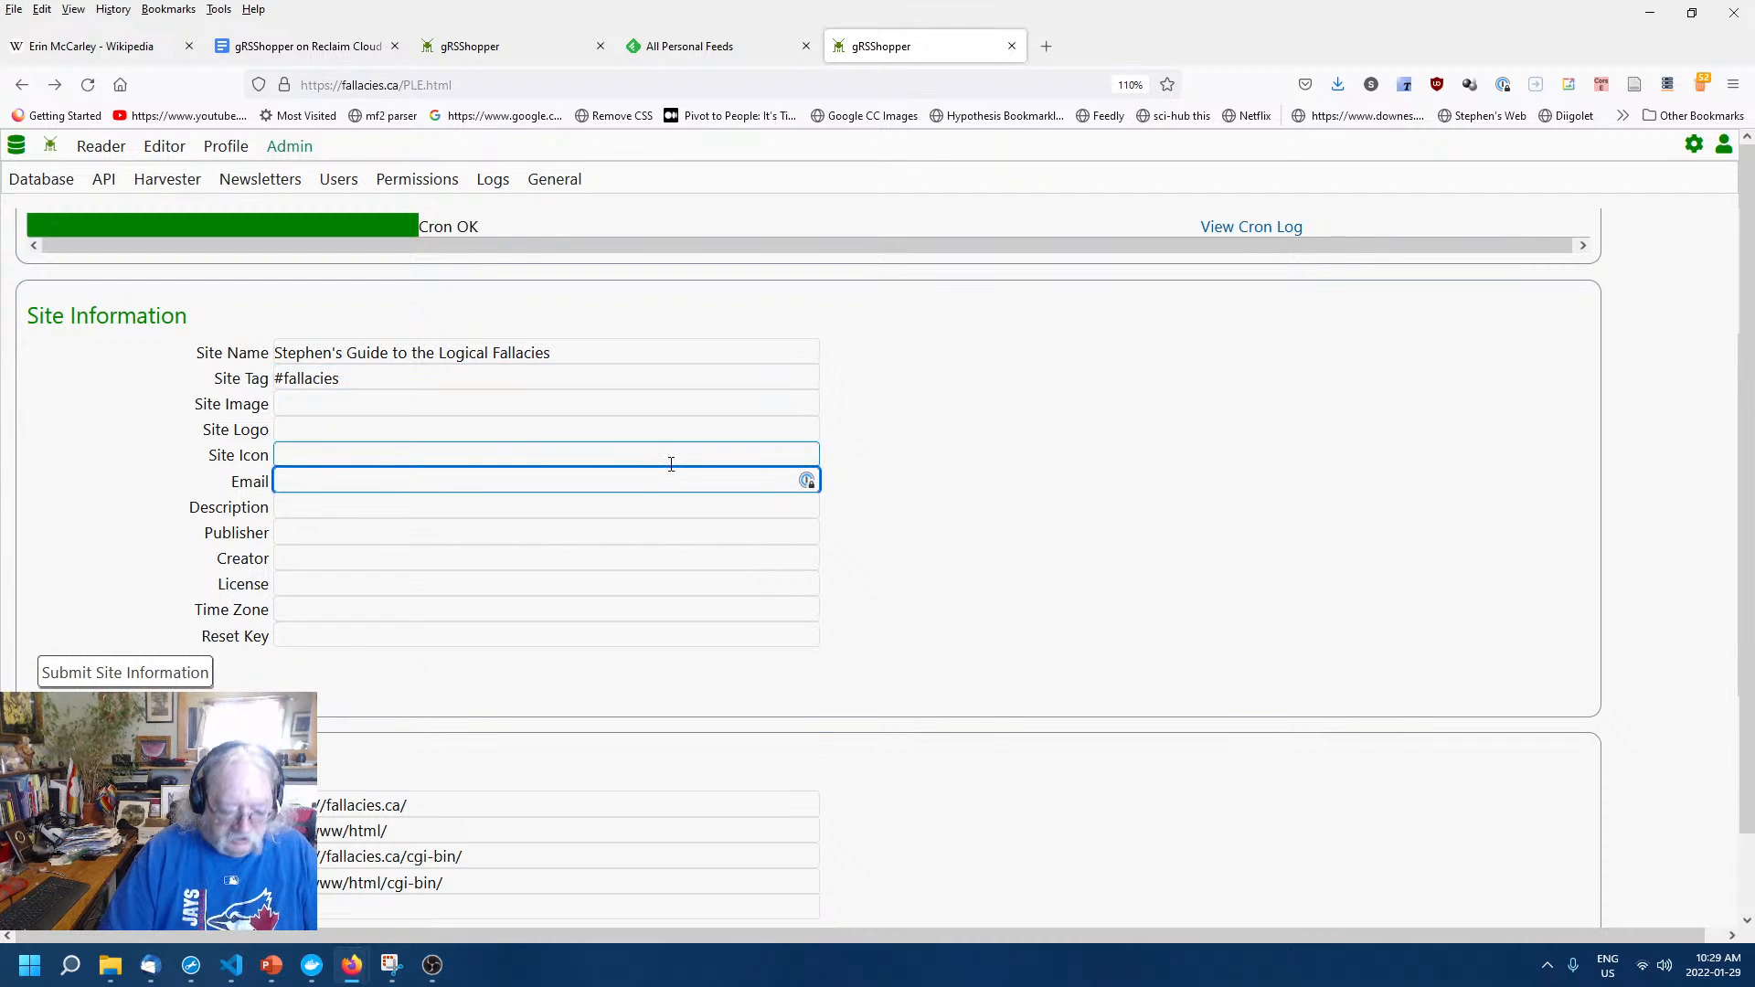
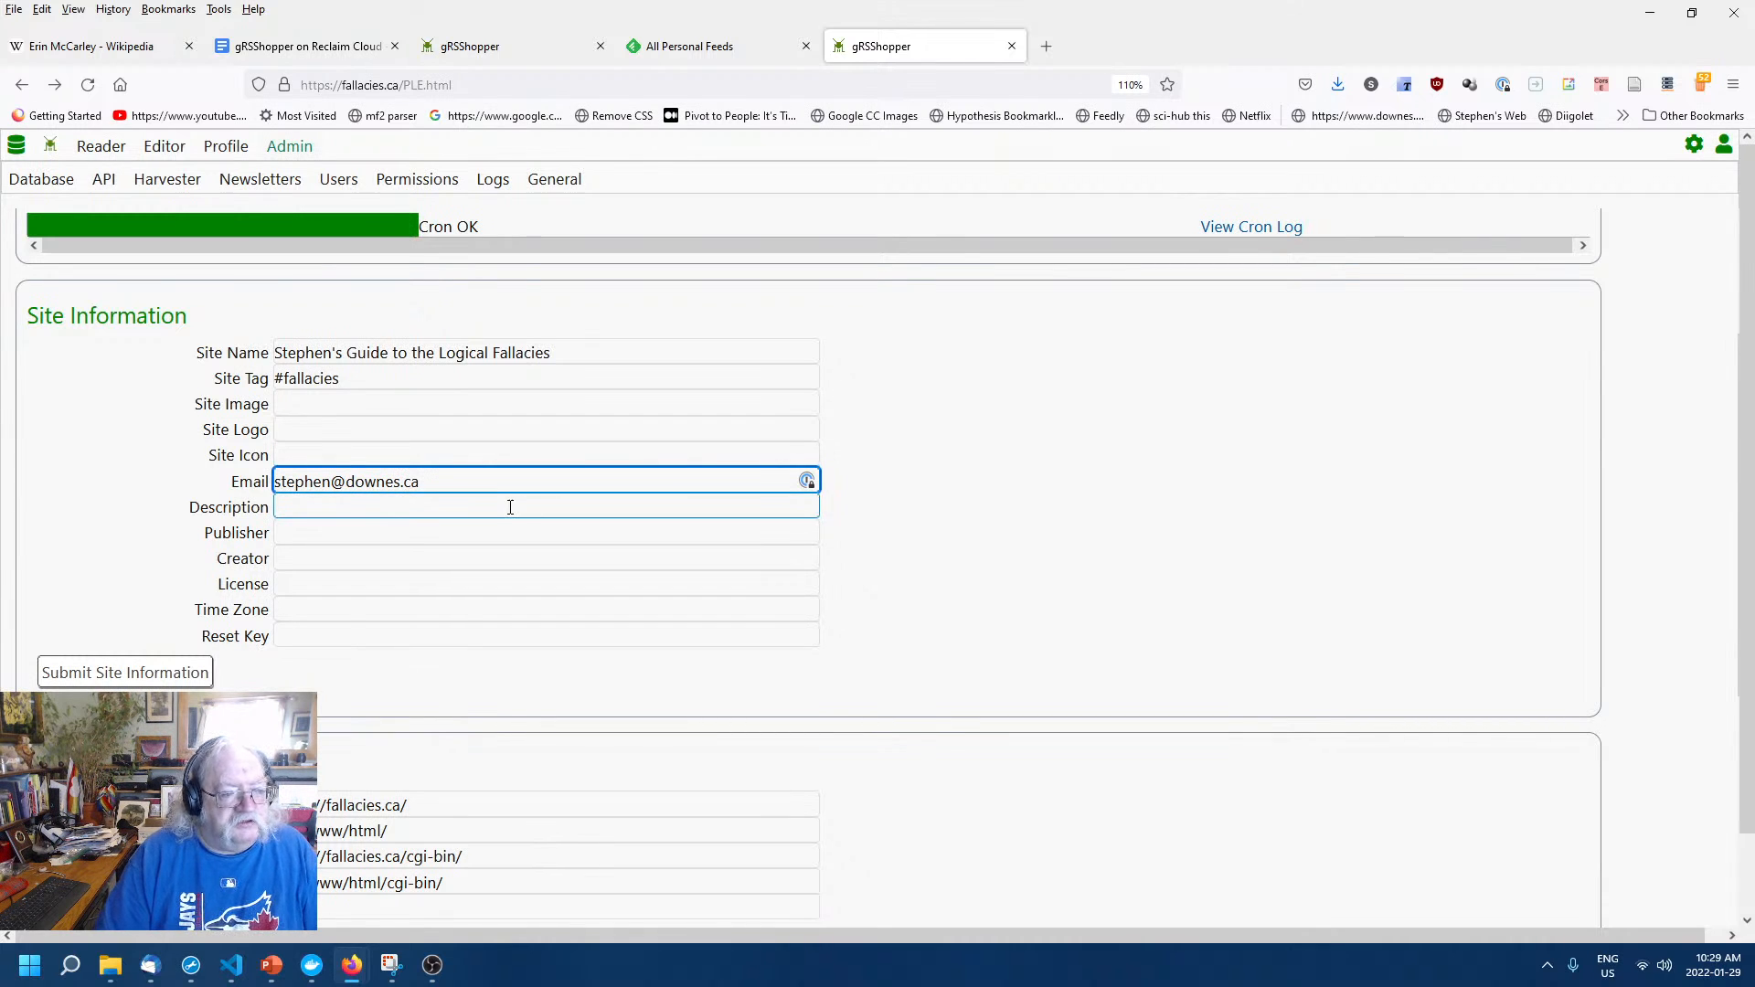
pyautogui.click(567, 505)
pyautogui.write('A w')
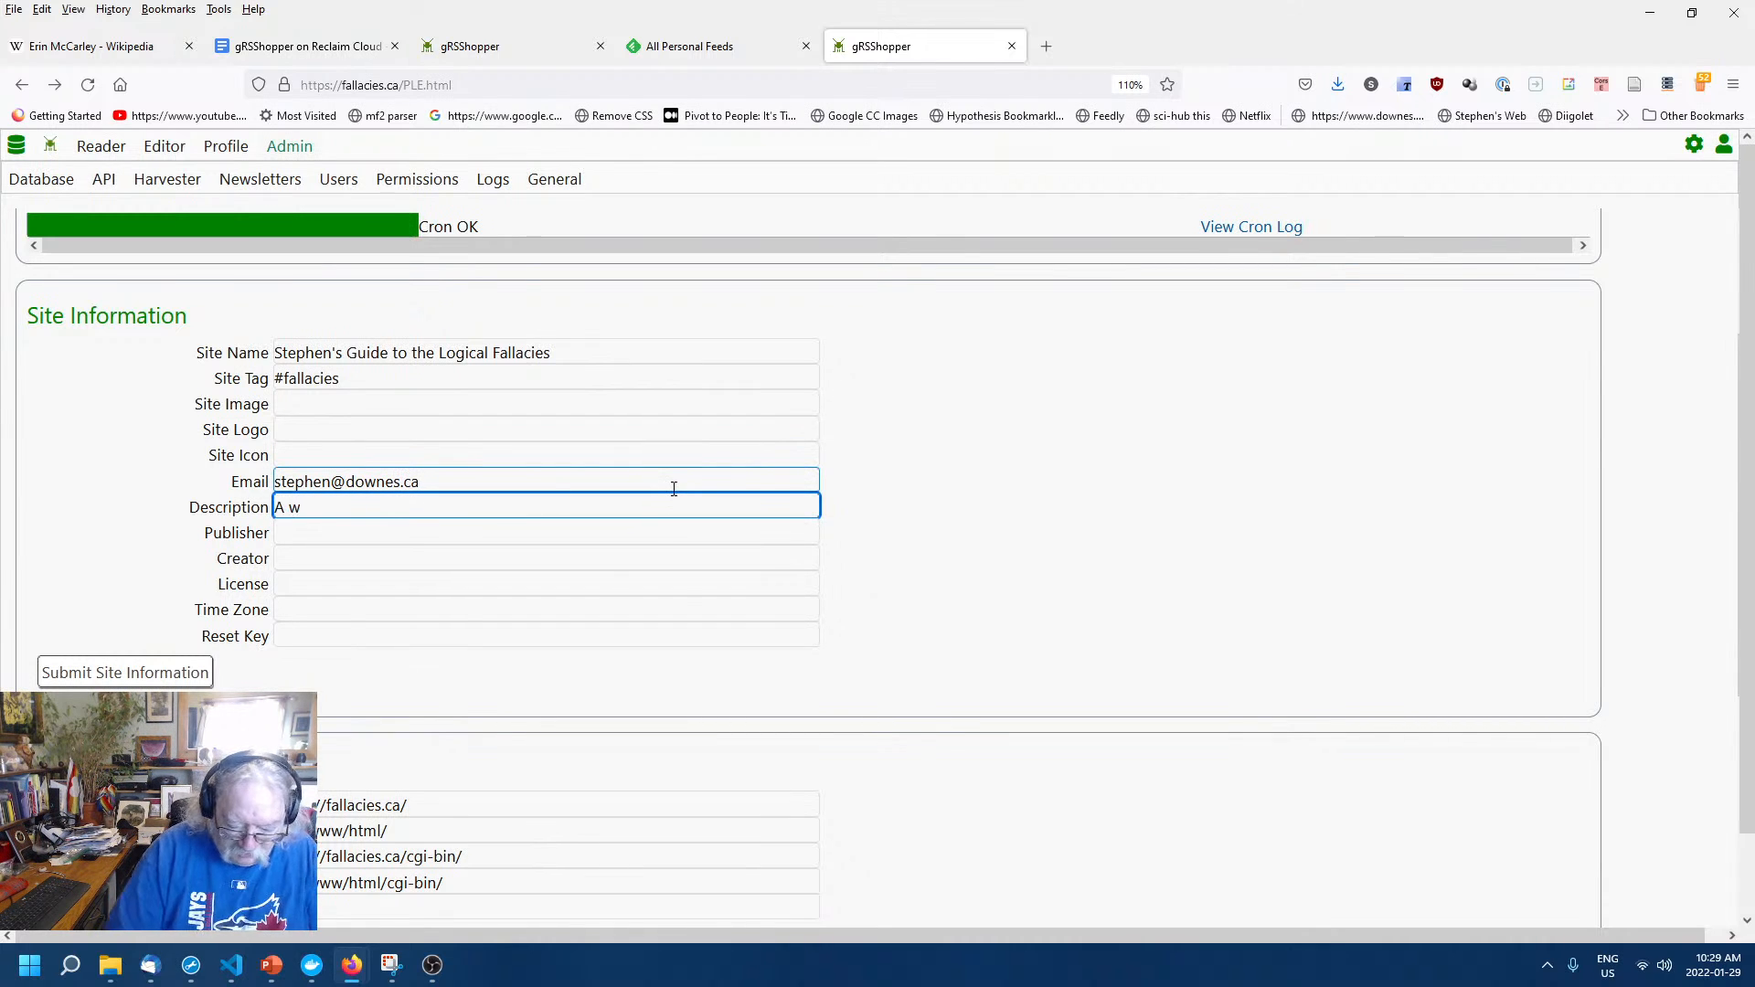
pyautogui.write('ebsite that su')
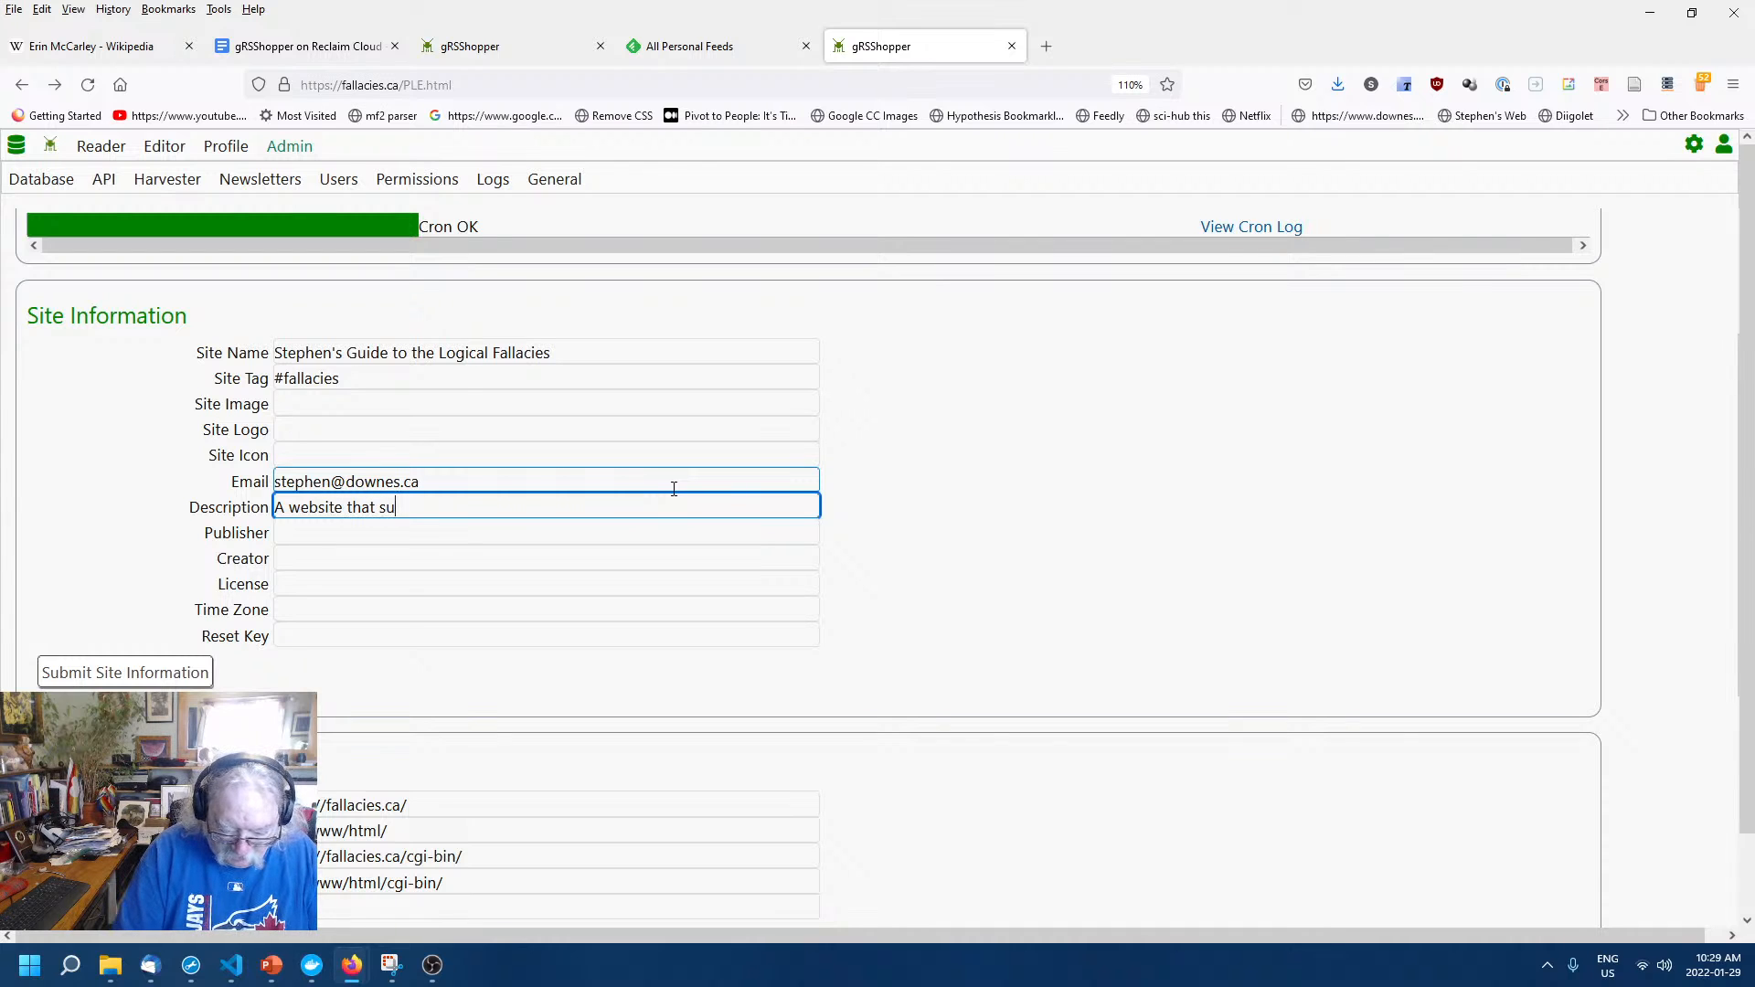
pyautogui.write('mmarizes all')
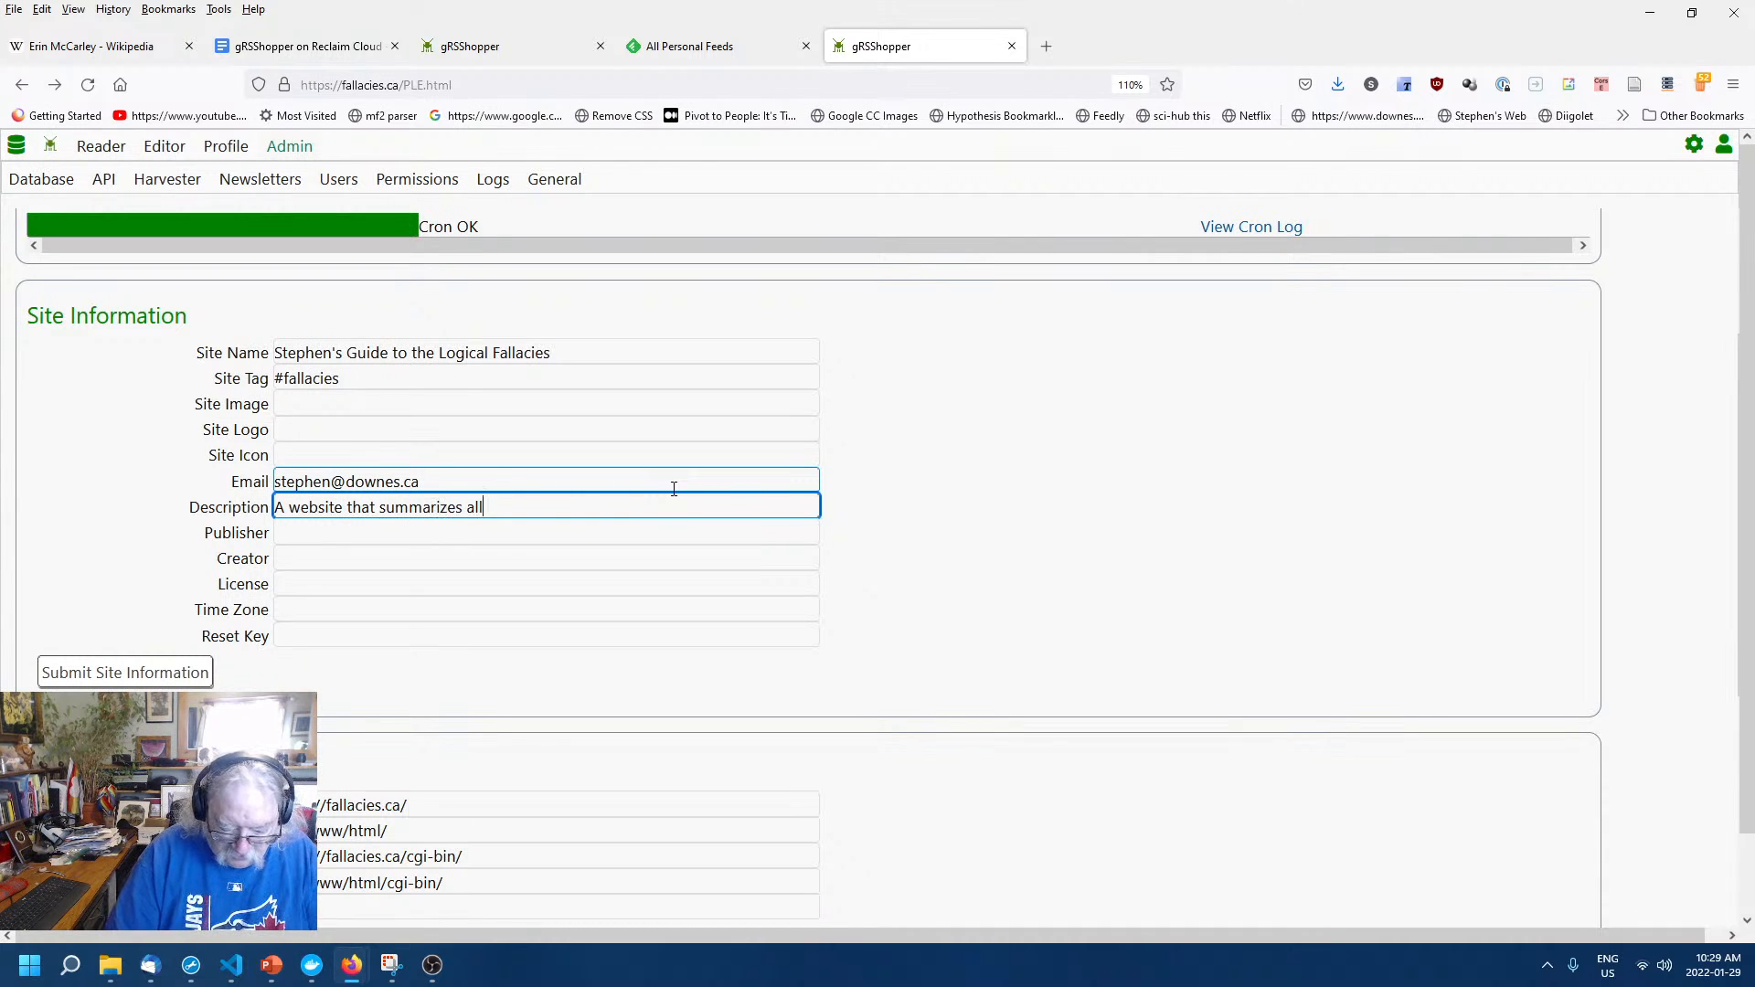
pyautogui.write(' the logical fallacies')
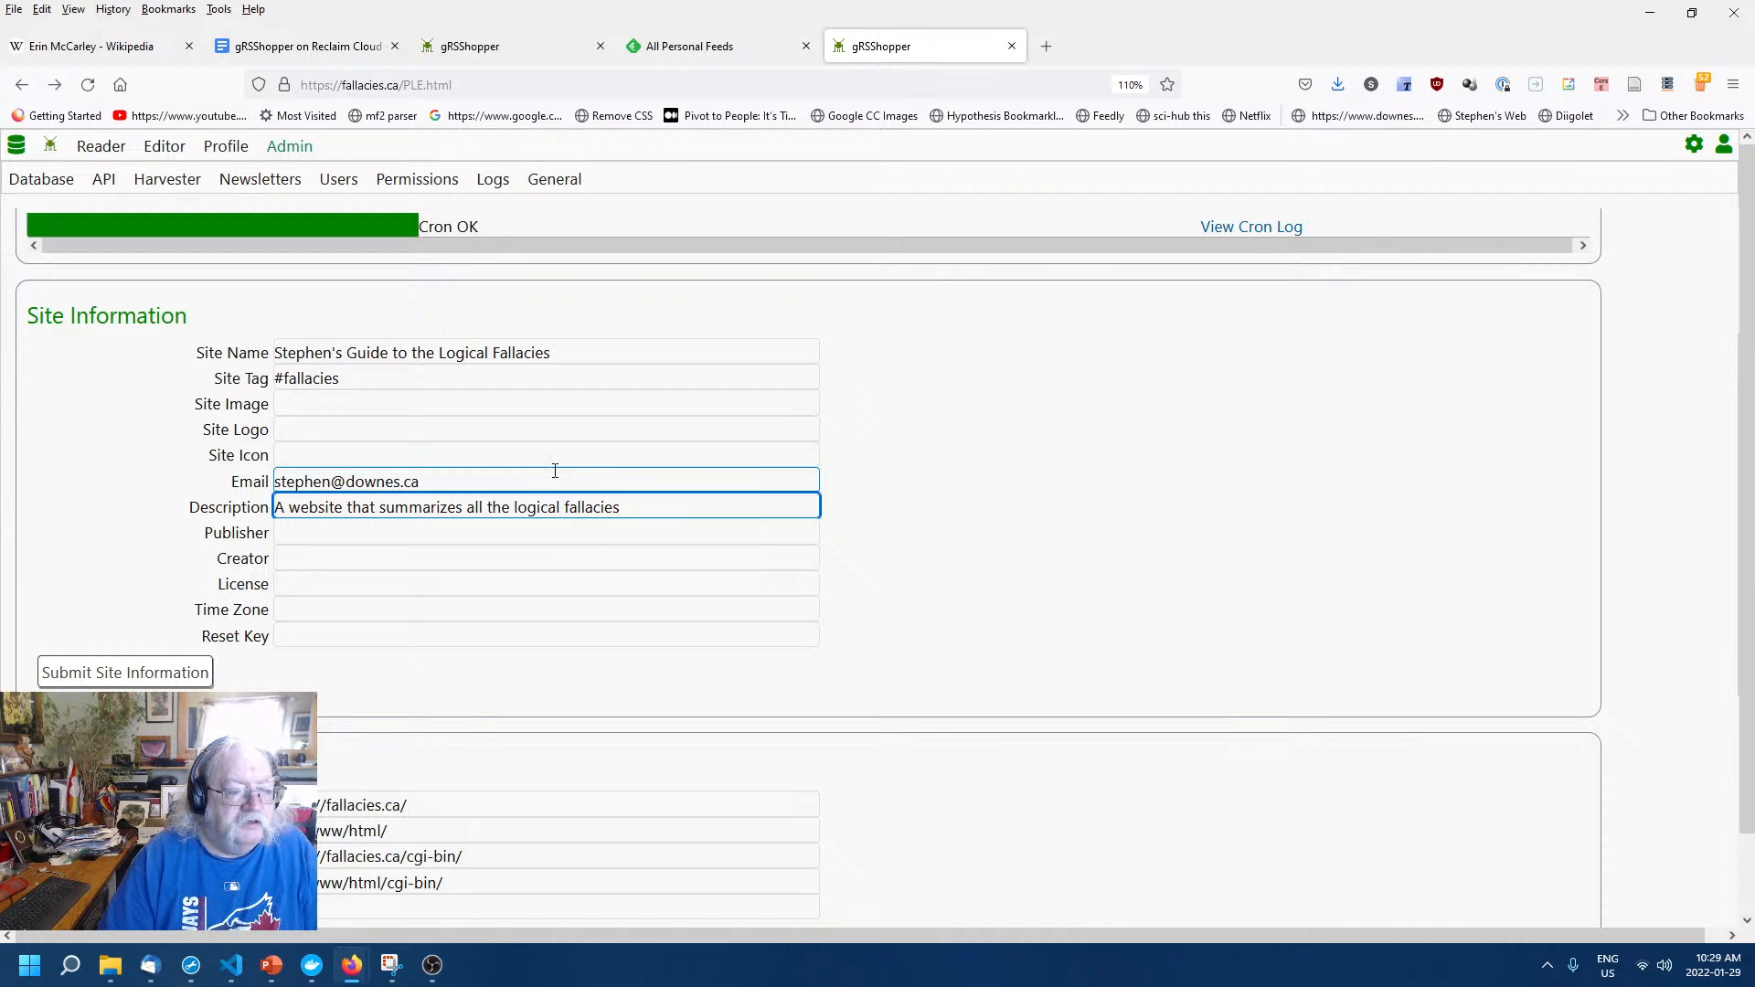
# Fill in the site owner's name as publisher and creator, with license CC By-NC-SA.
pyautogui.click(444, 532)
pyautogui.write('Step')
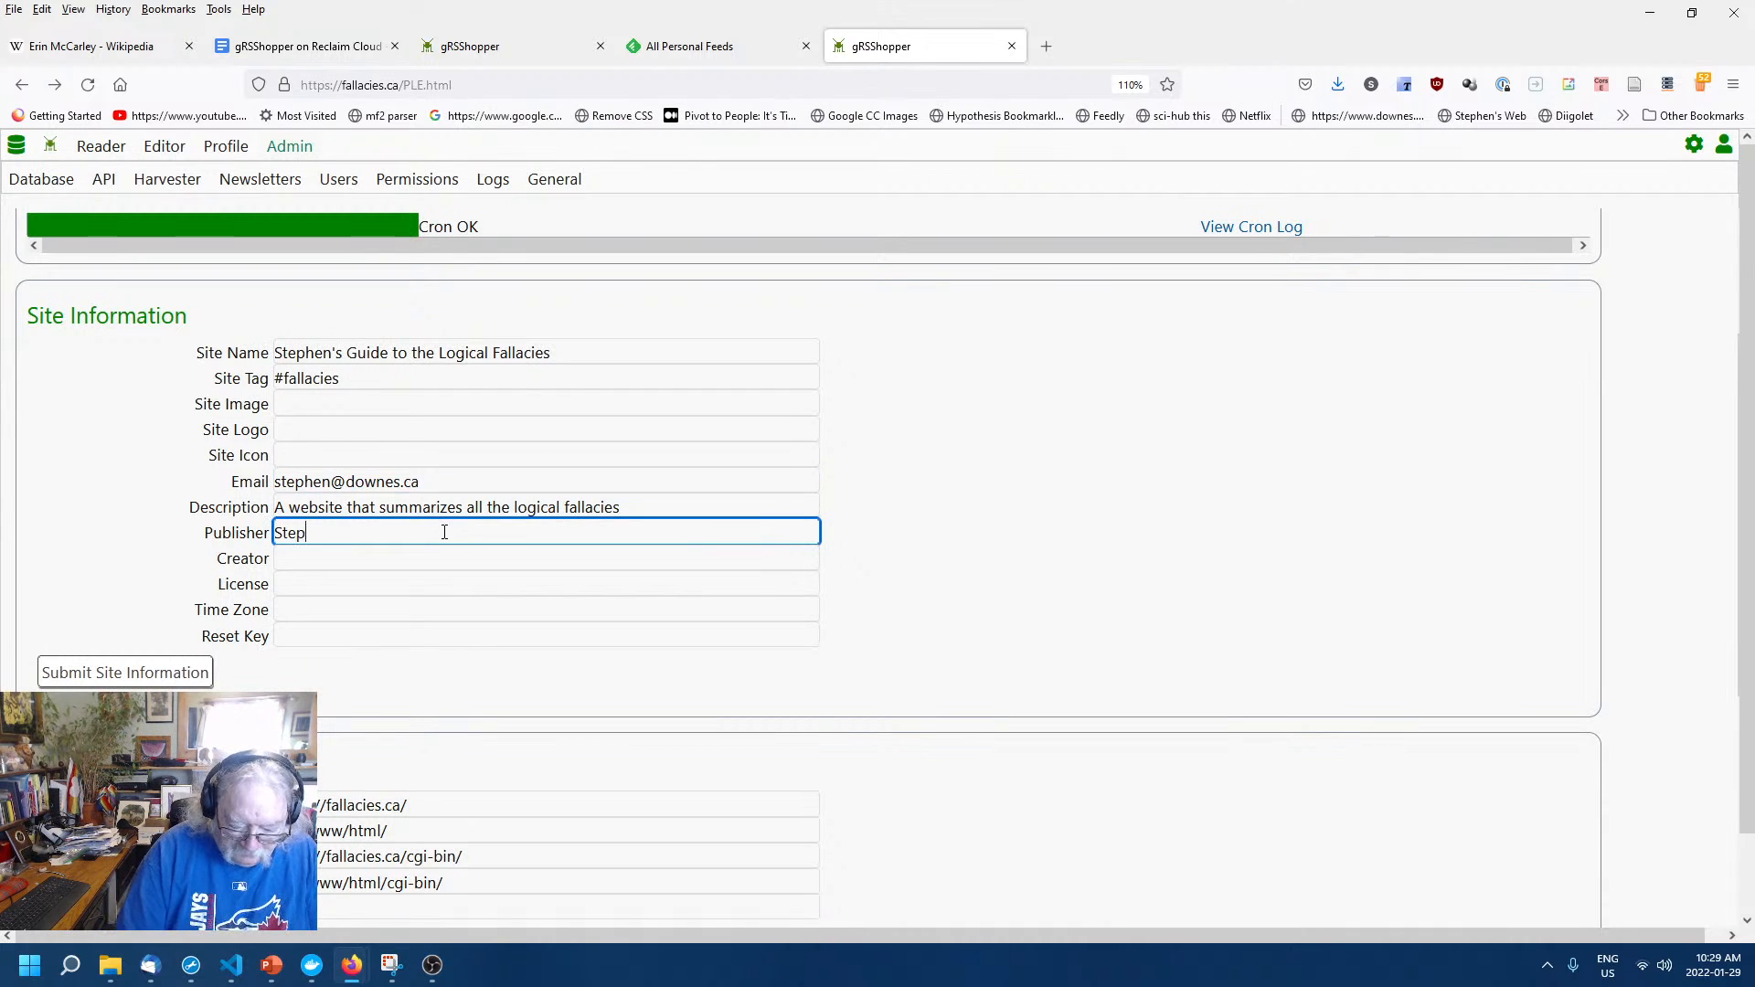
pyautogui.write('hen Downes')
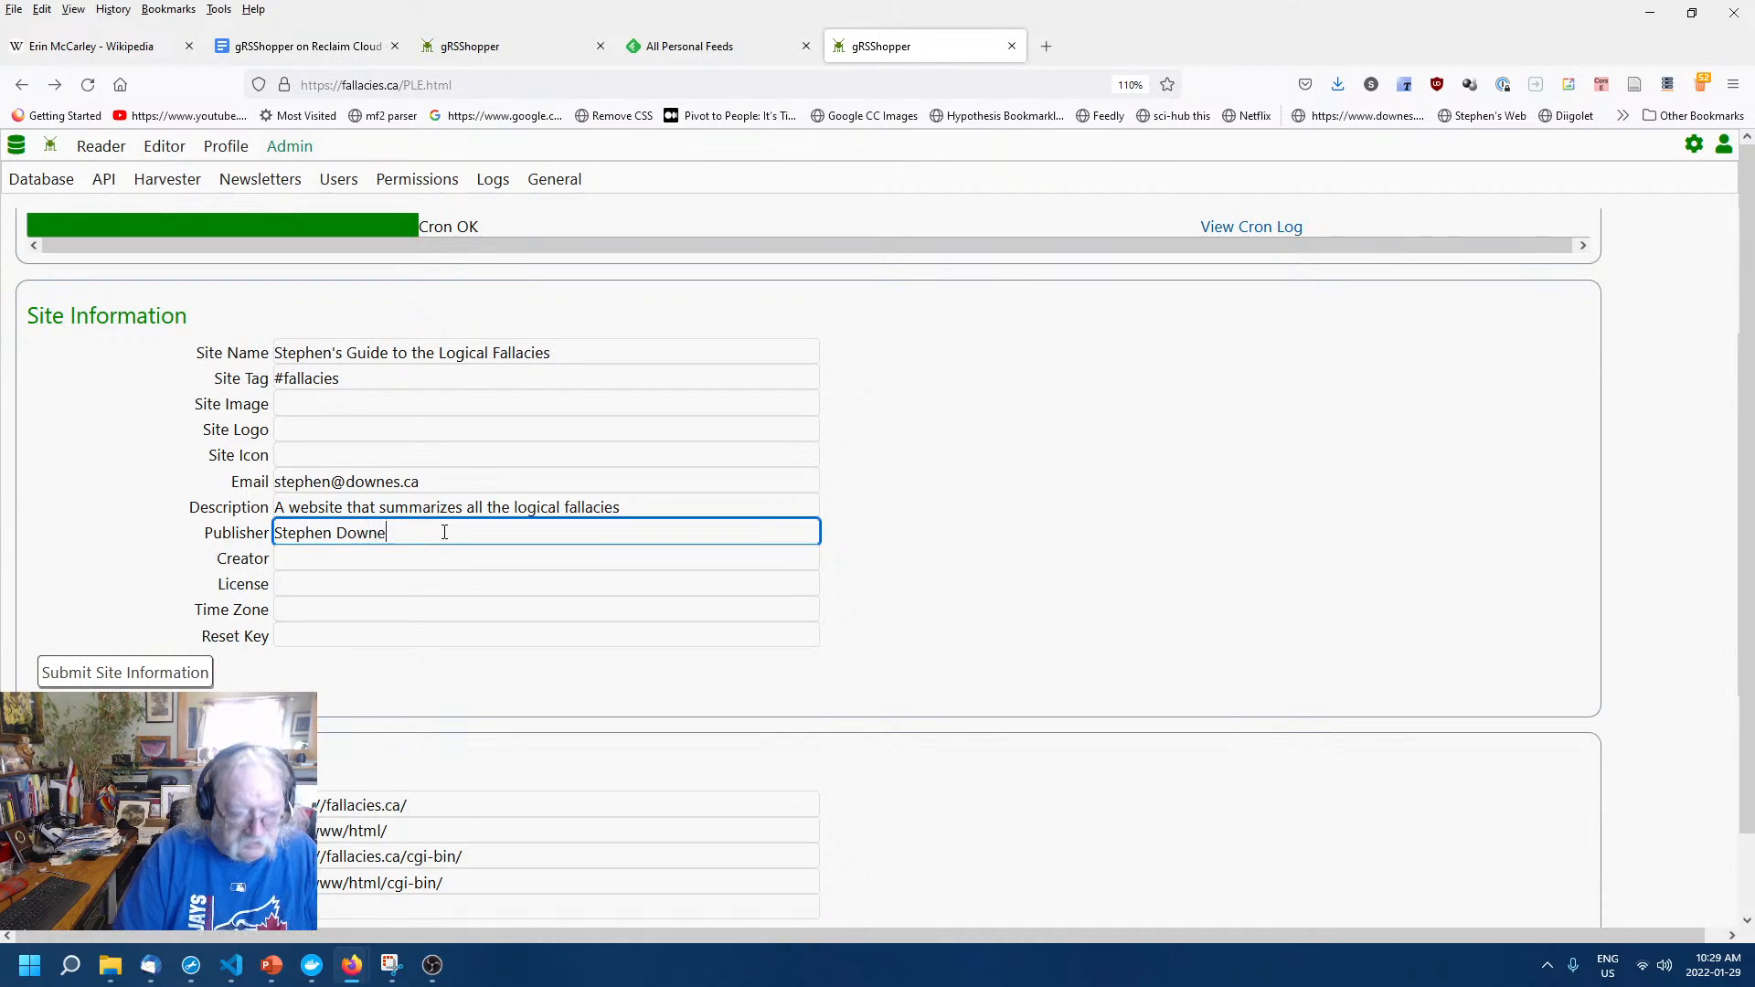
pyautogui.press('Tab')
pyautogui.write('Ste')
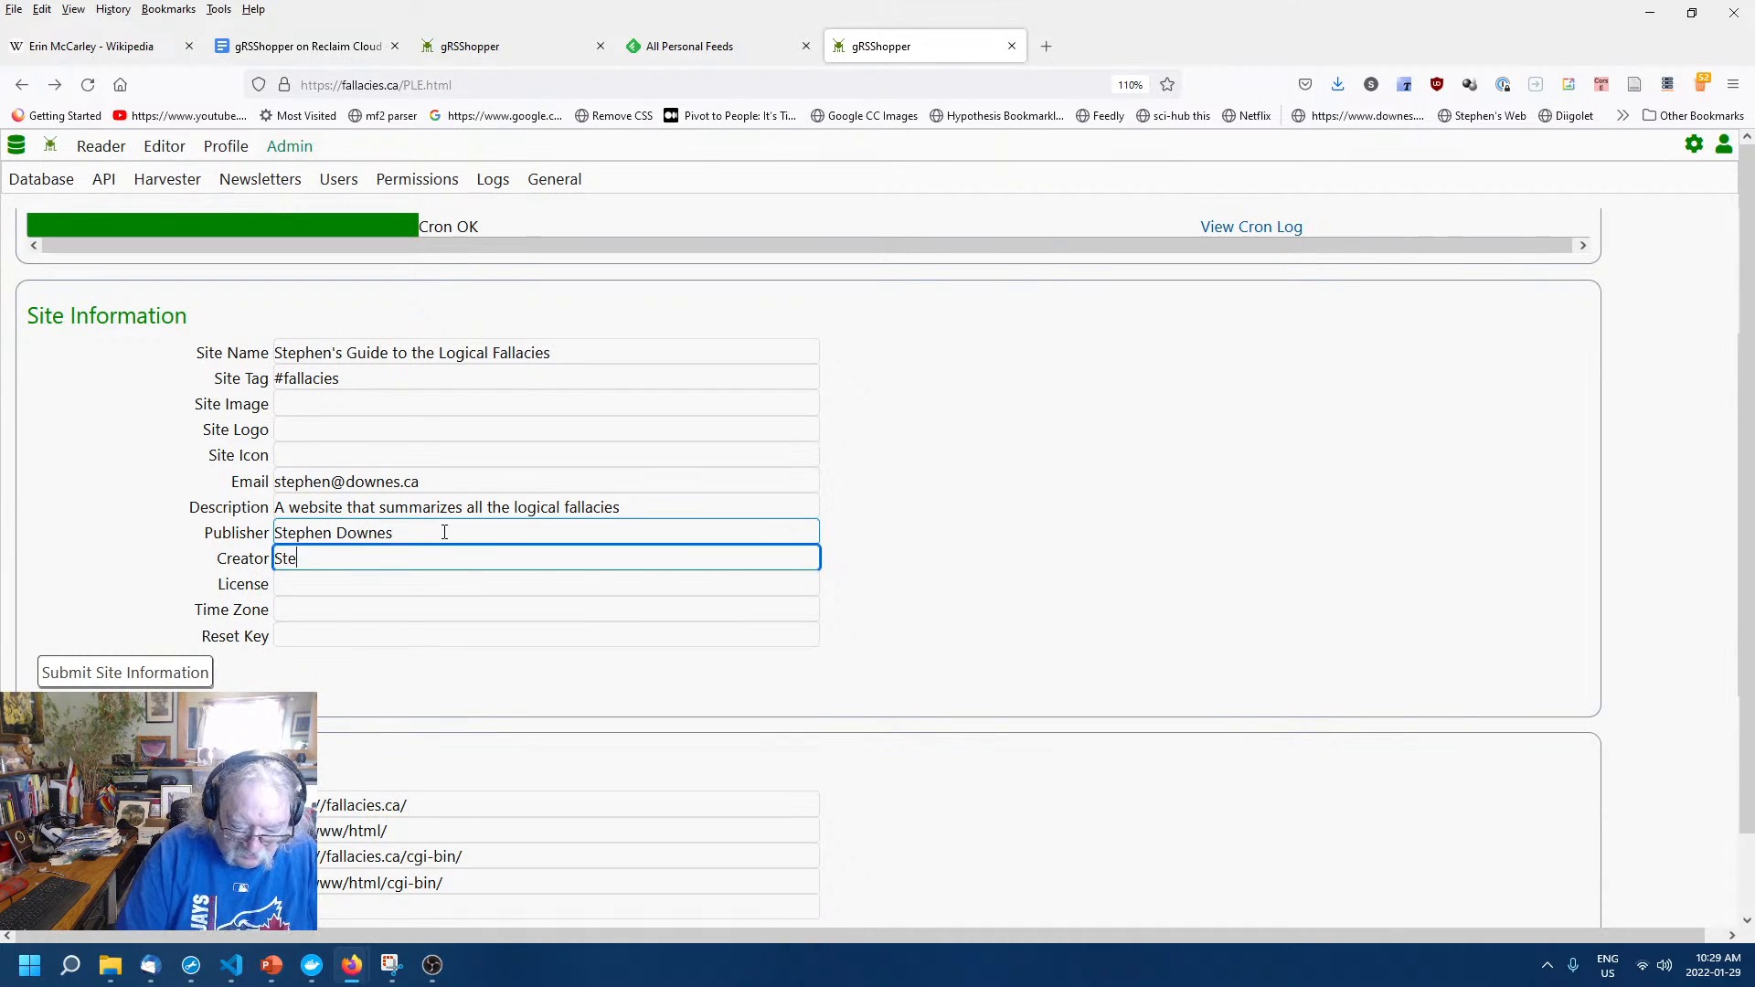
pyautogui.write('phen Downes')
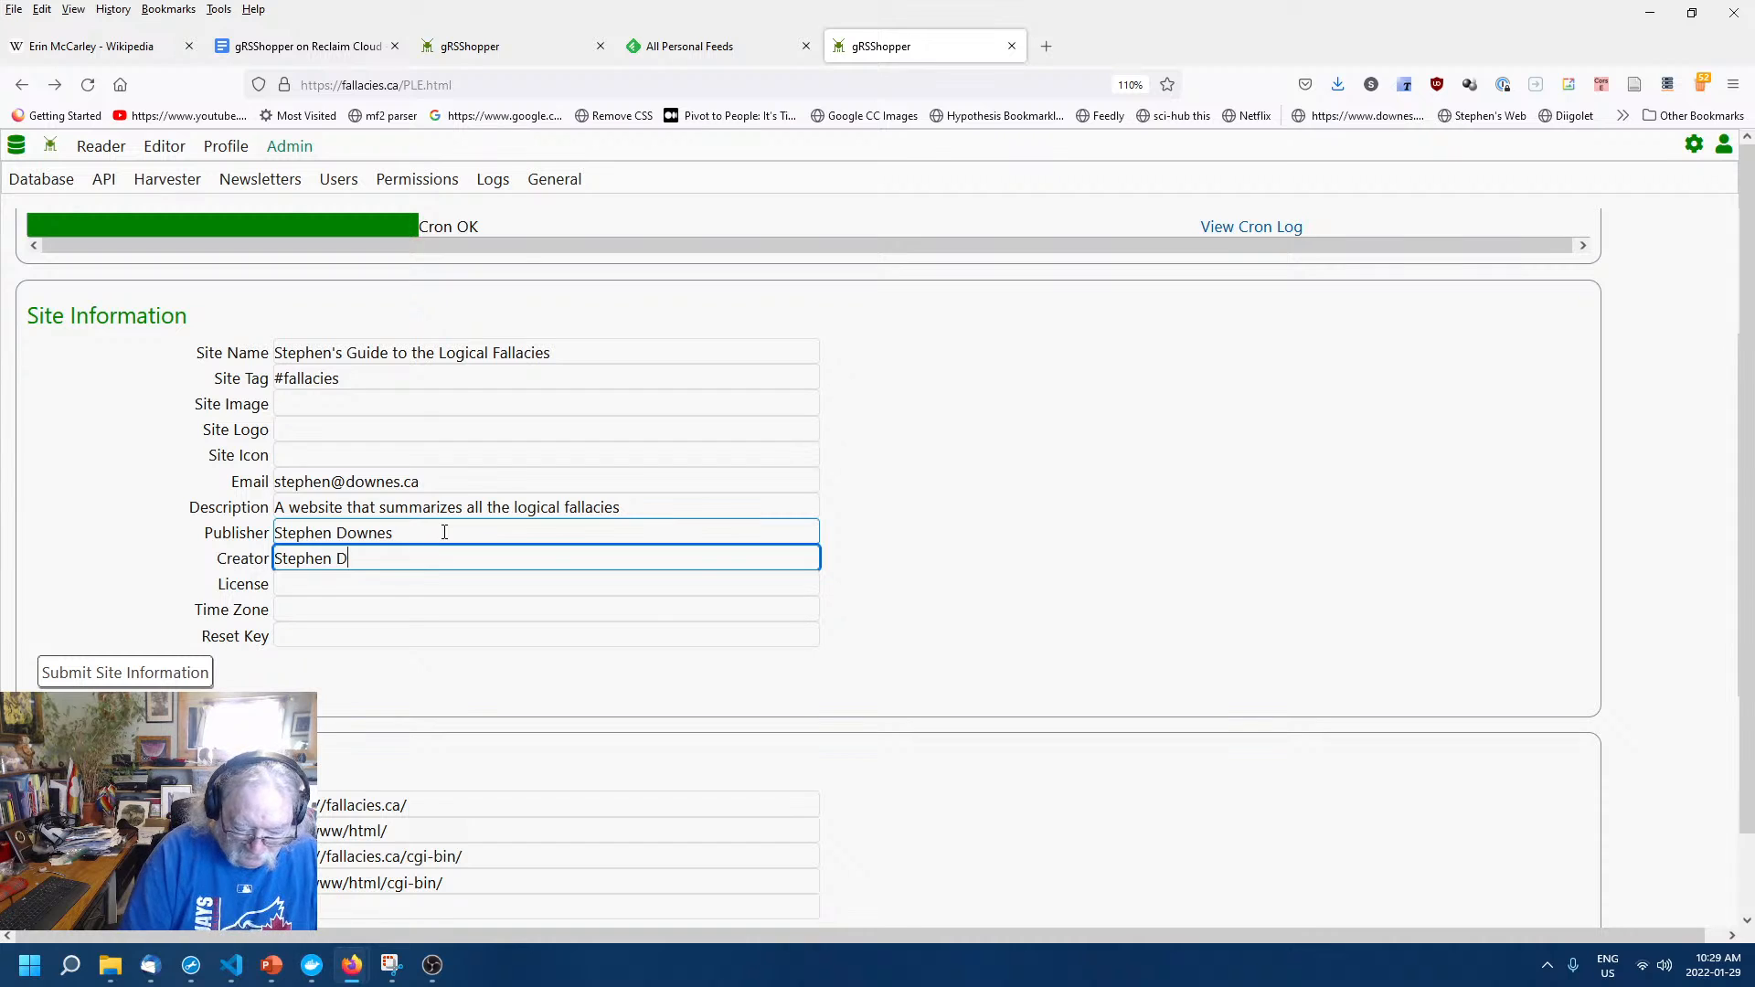
pyautogui.press('Tab')
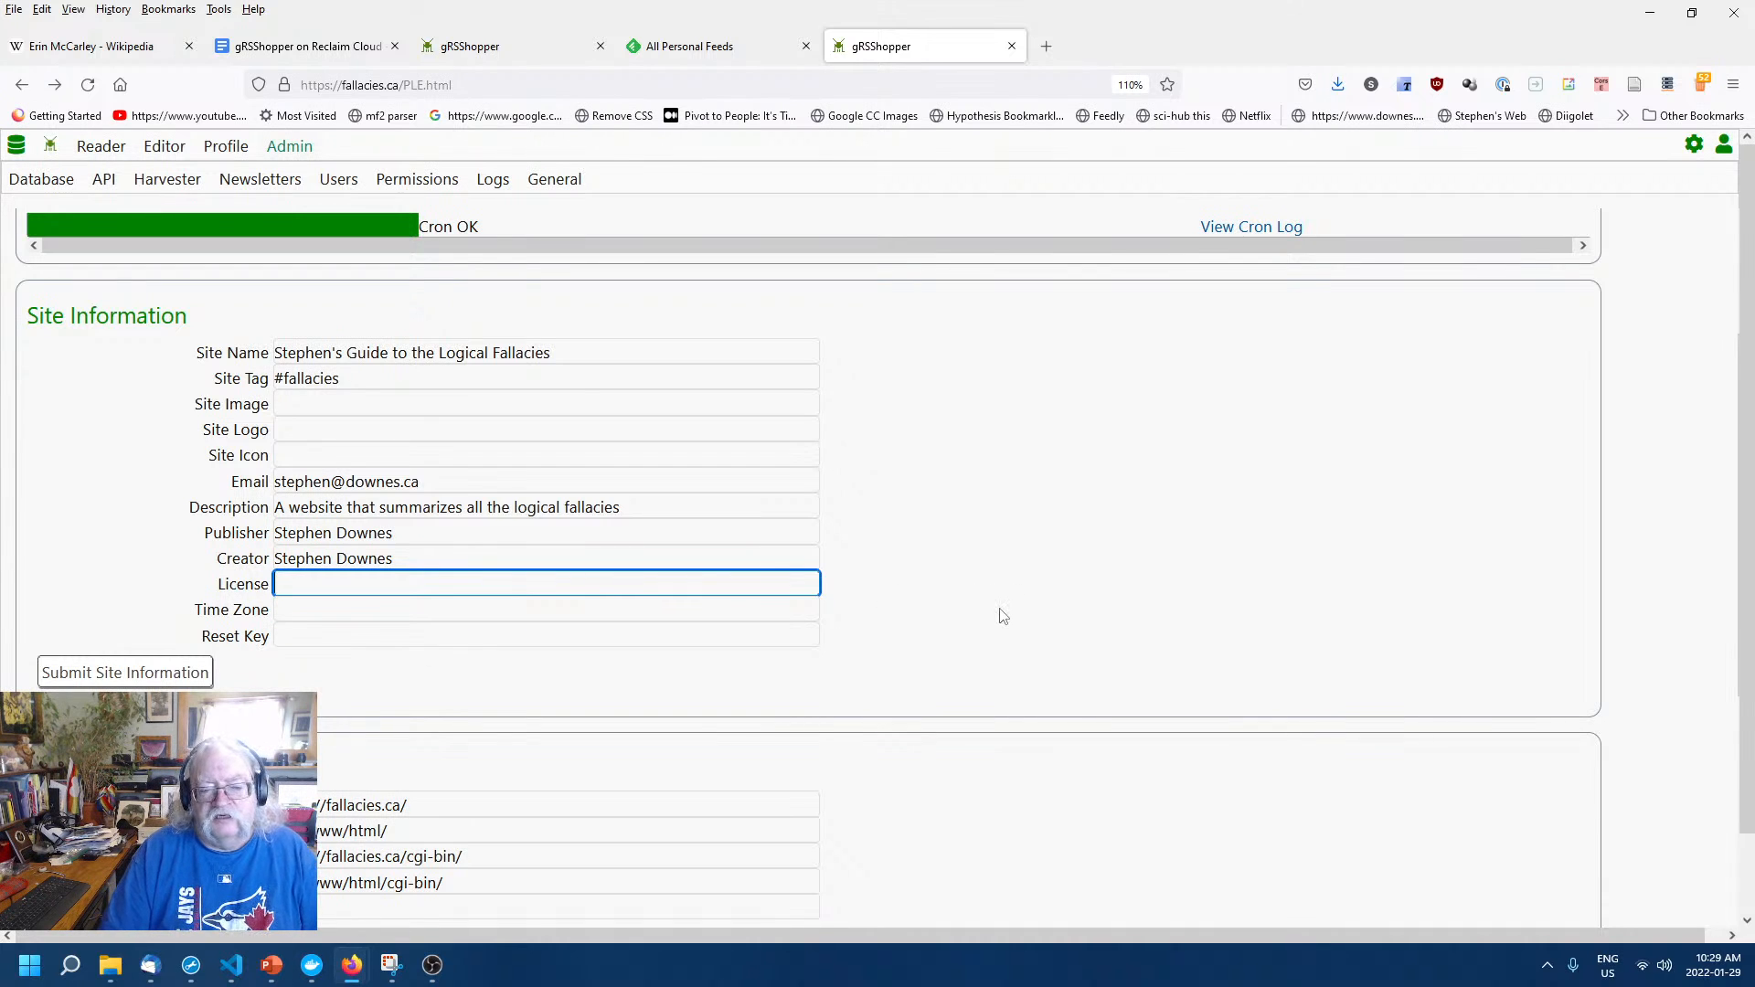
pyautogui.write('CC')
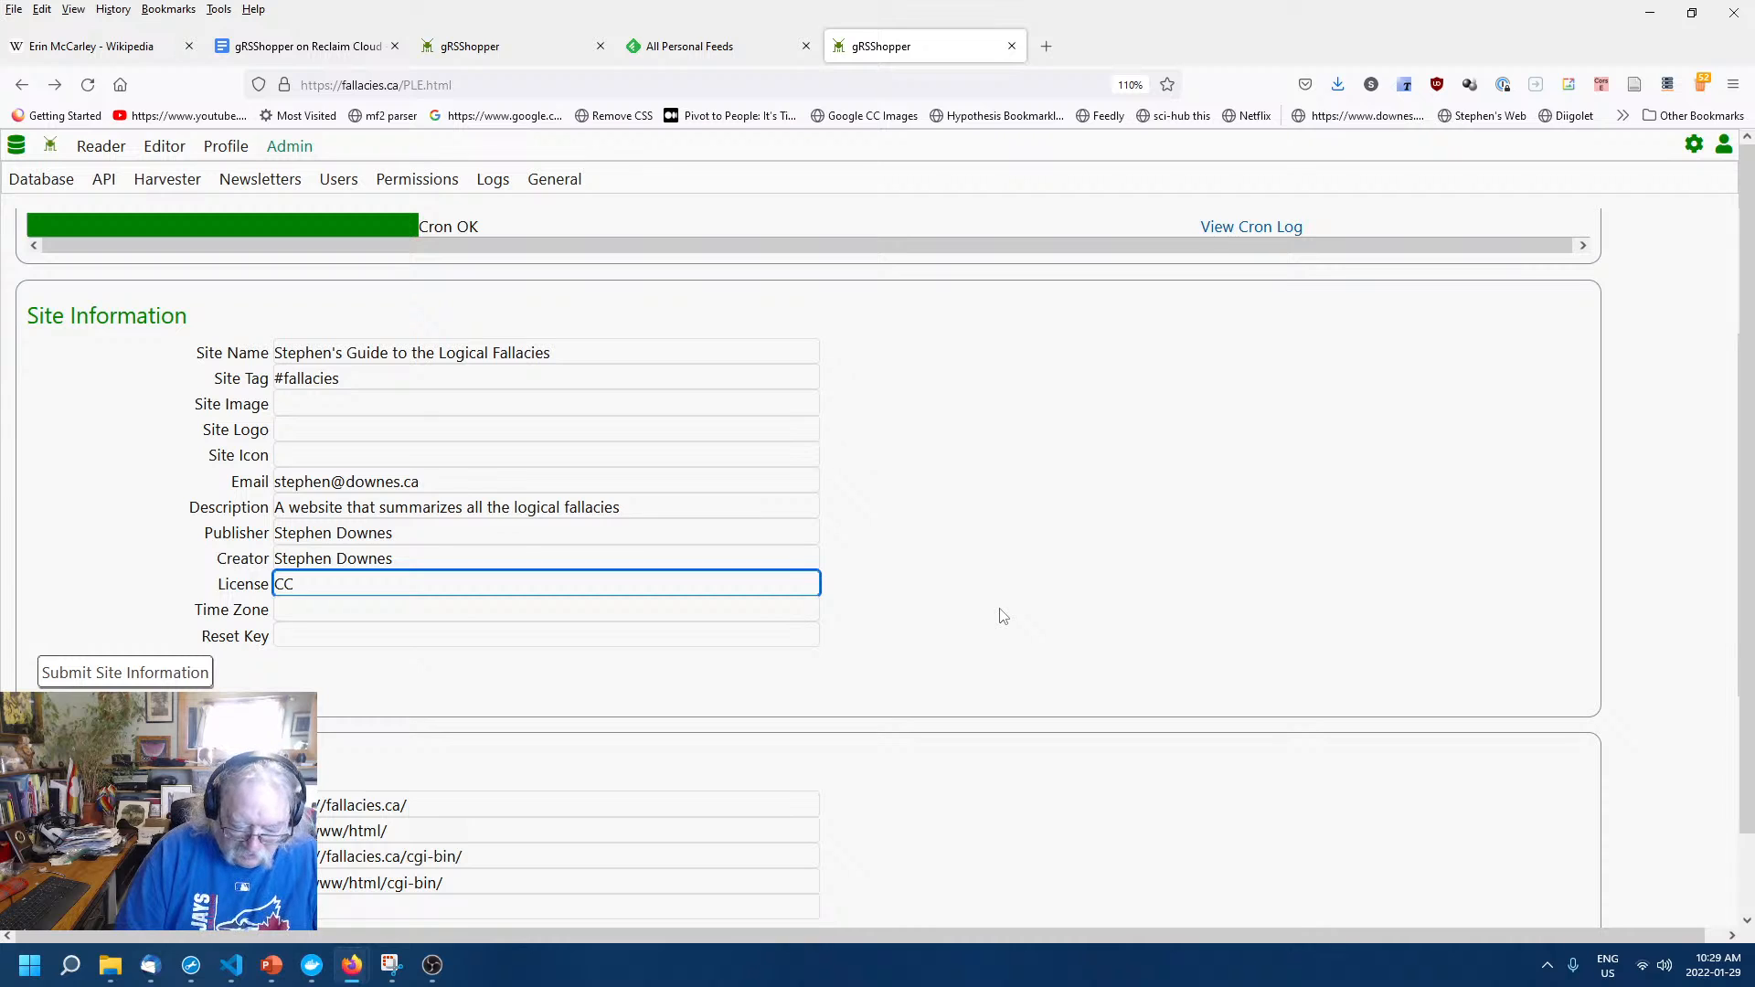
pyautogui.write(' By-')
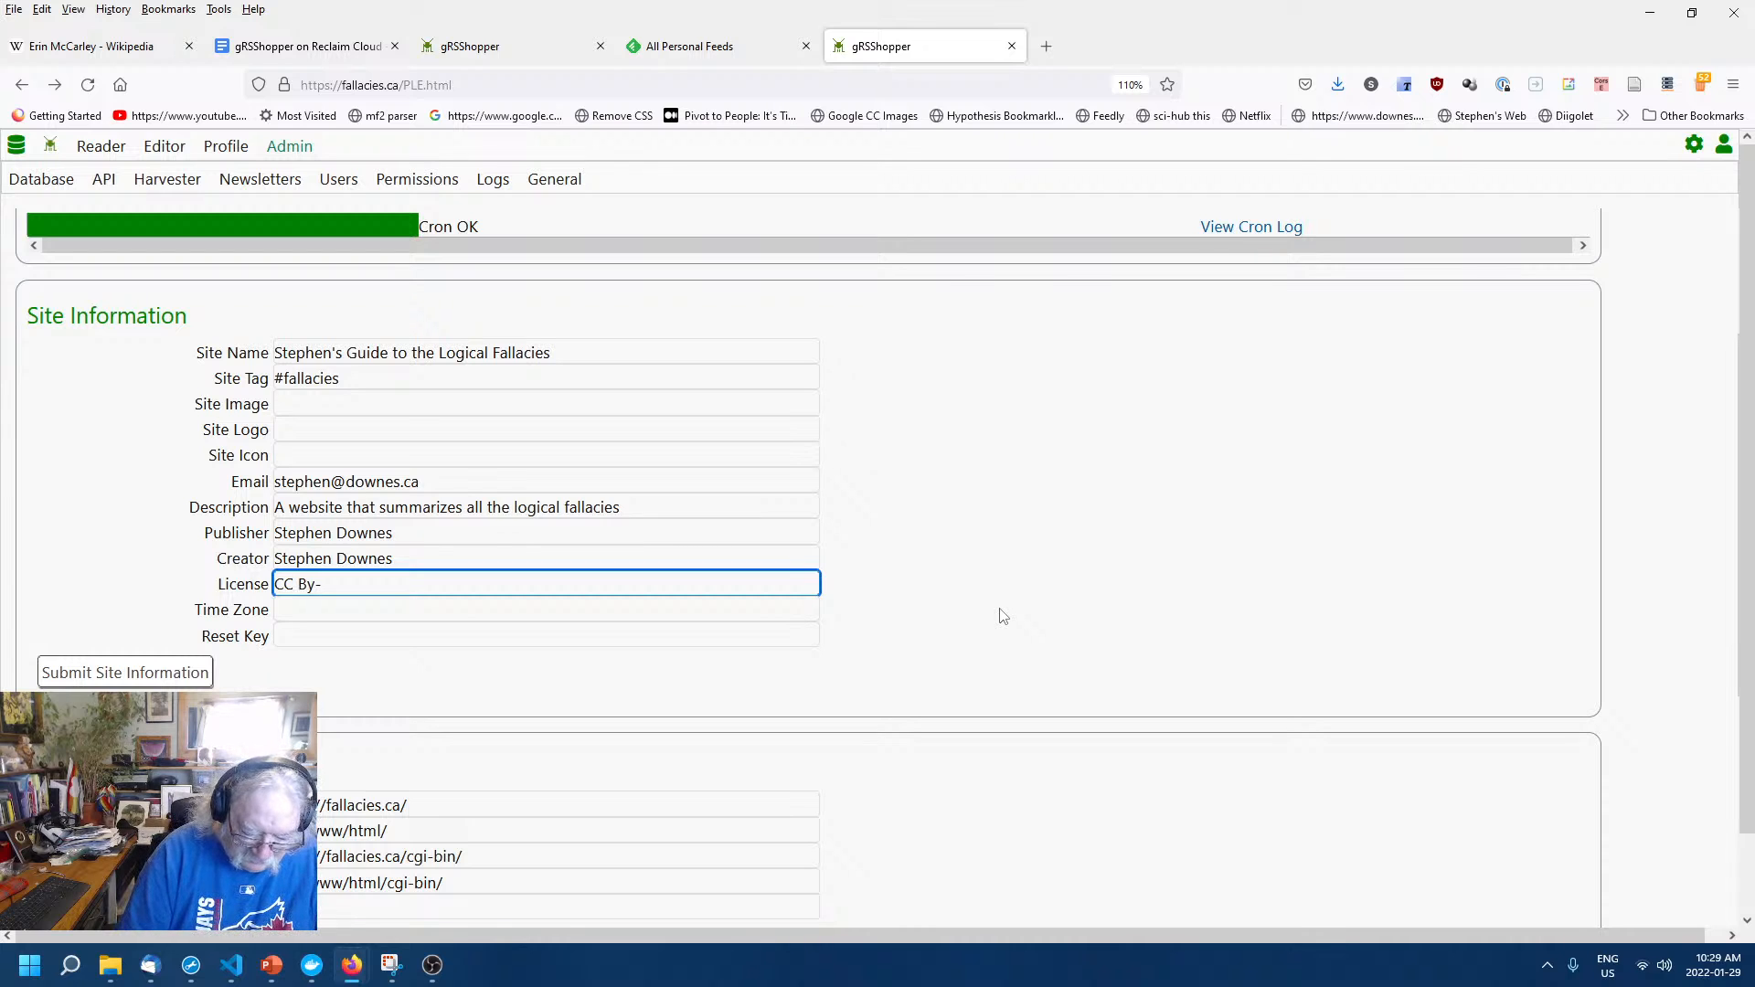
pyautogui.write('NC-')
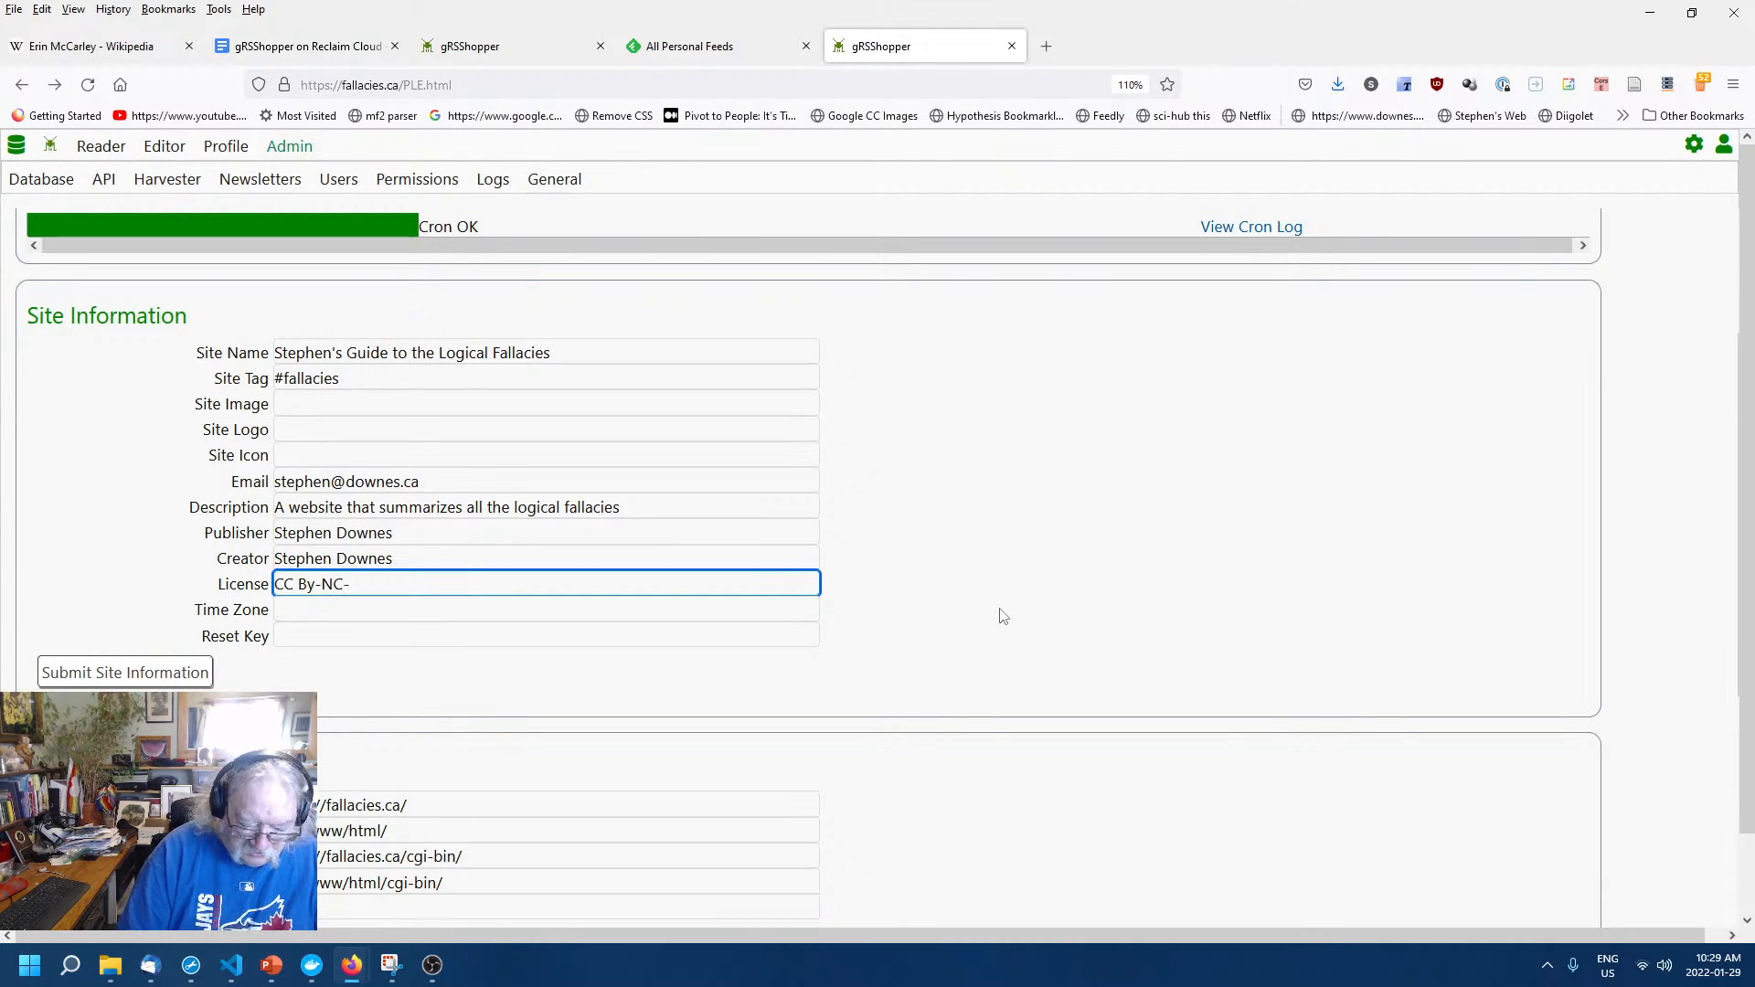
pyautogui.write('SA')
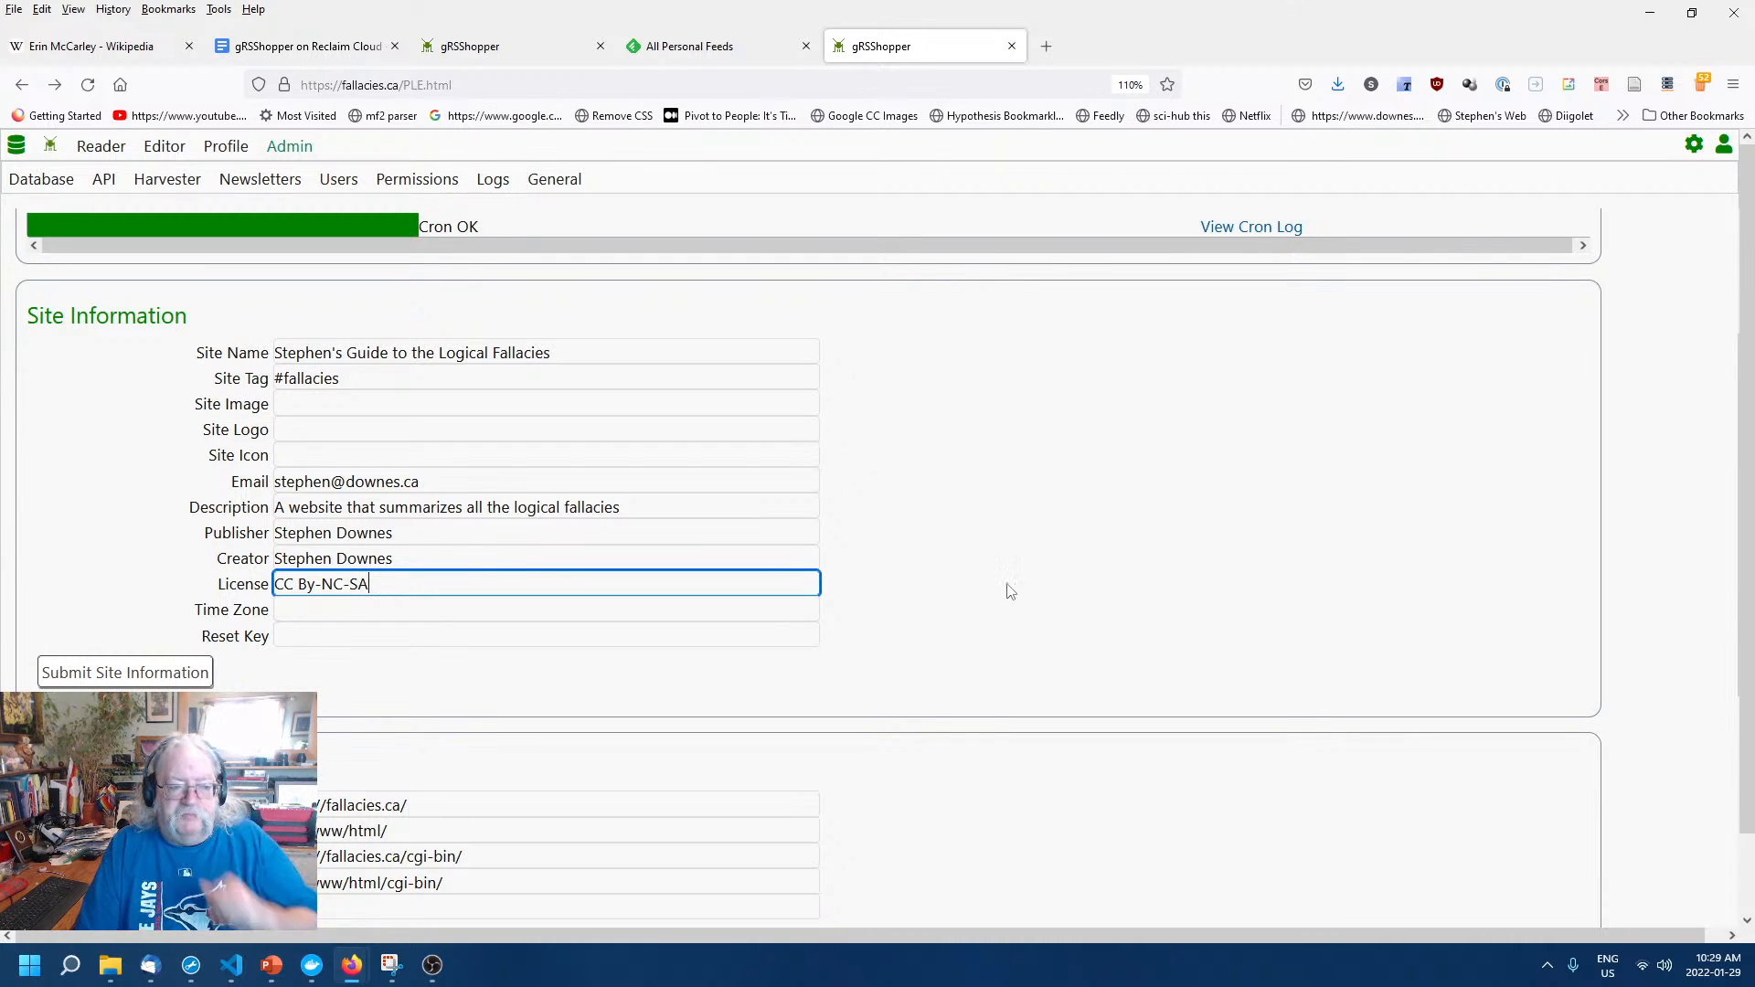
pyautogui.click(705, 608)
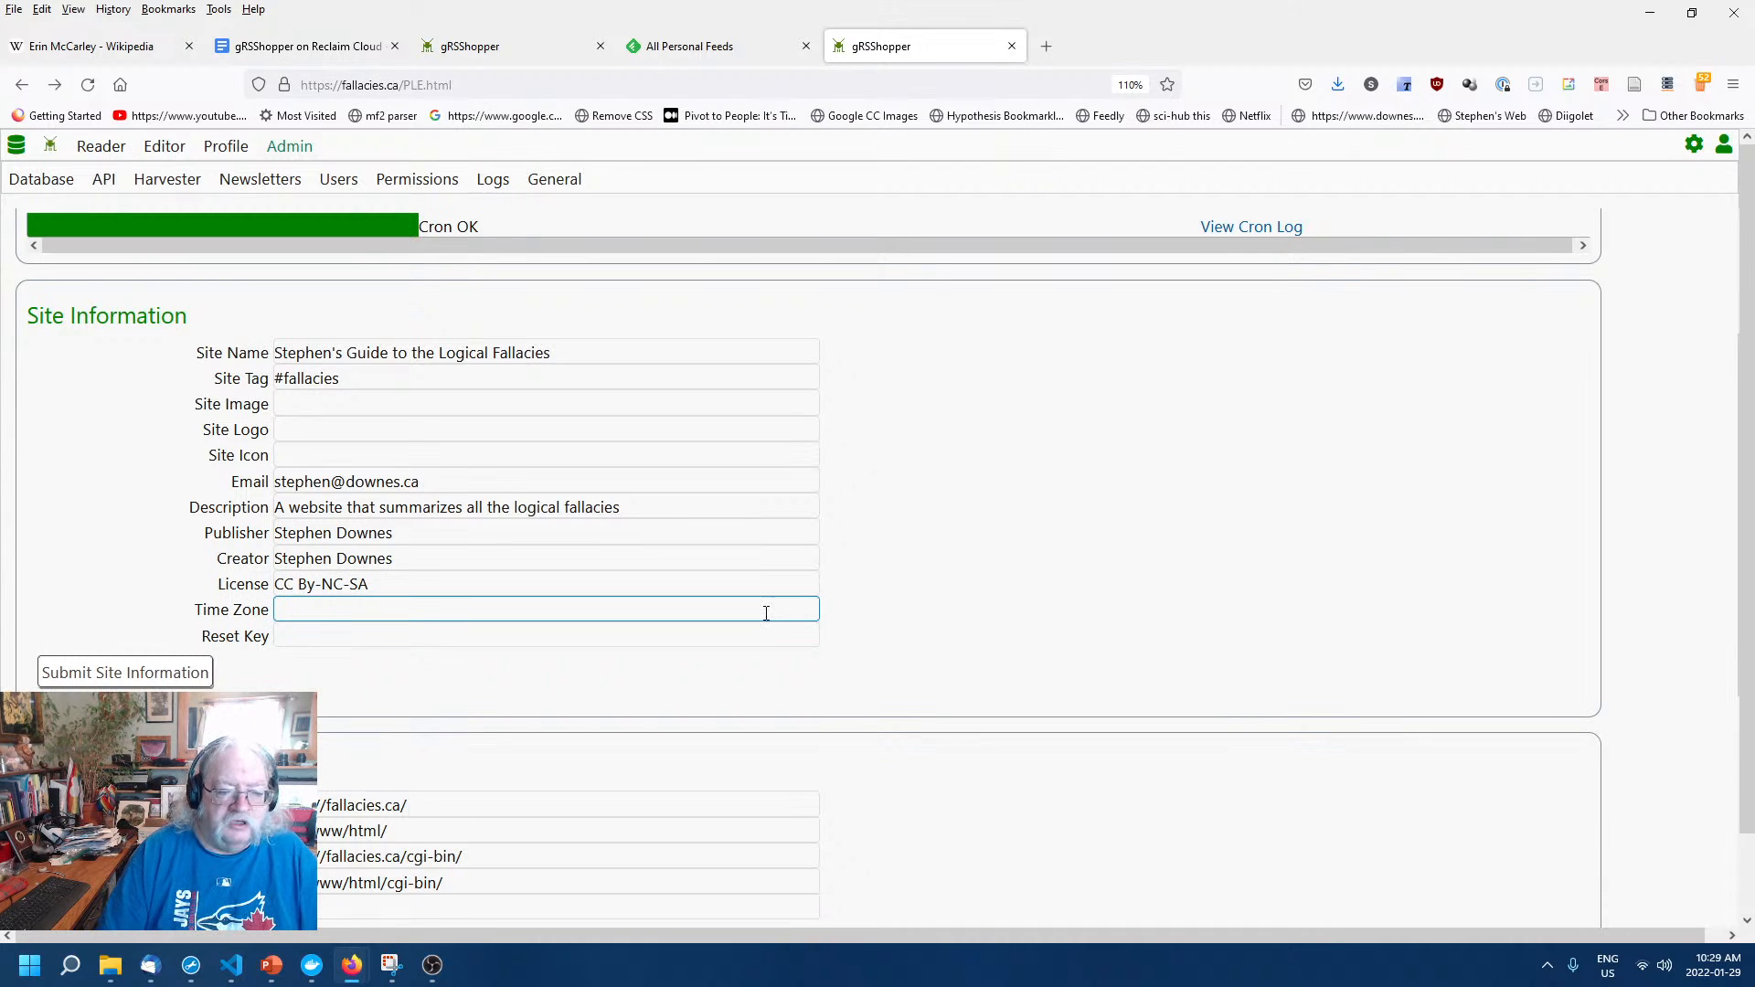
# Set time zone America/Toronto, leave Reset Key blank, and submit the site information.
pyautogui.write('Ame')
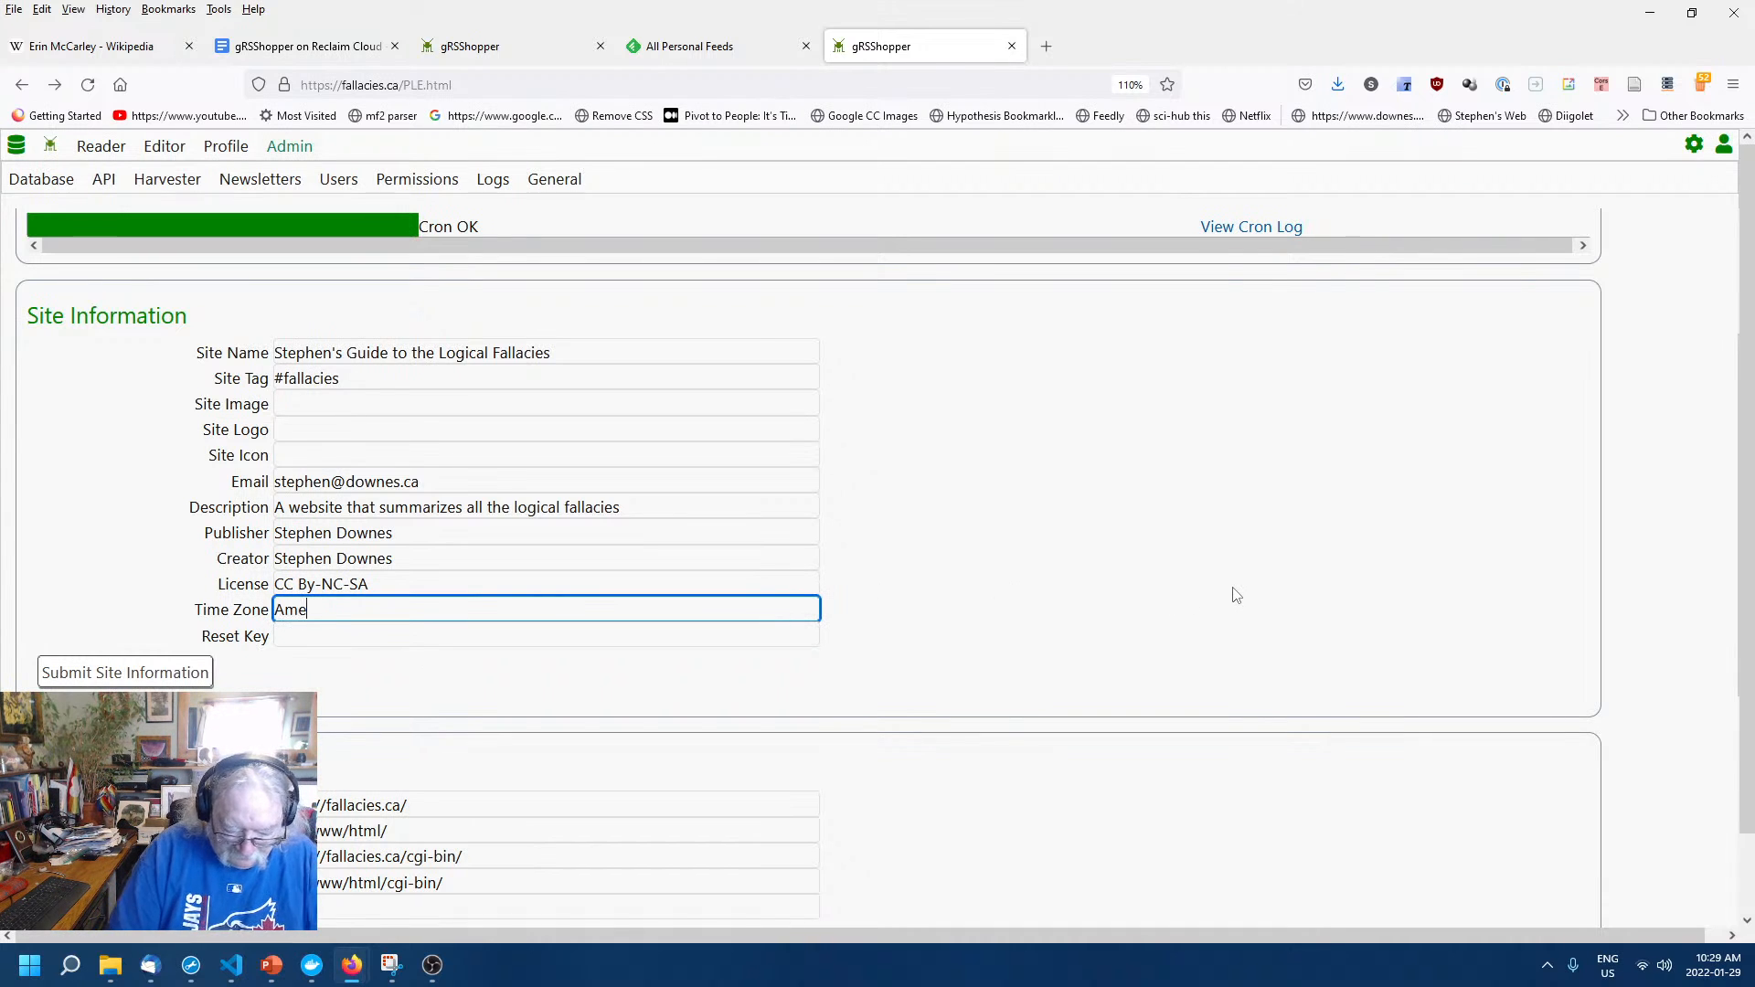
pyautogui.write('rica/Tor')
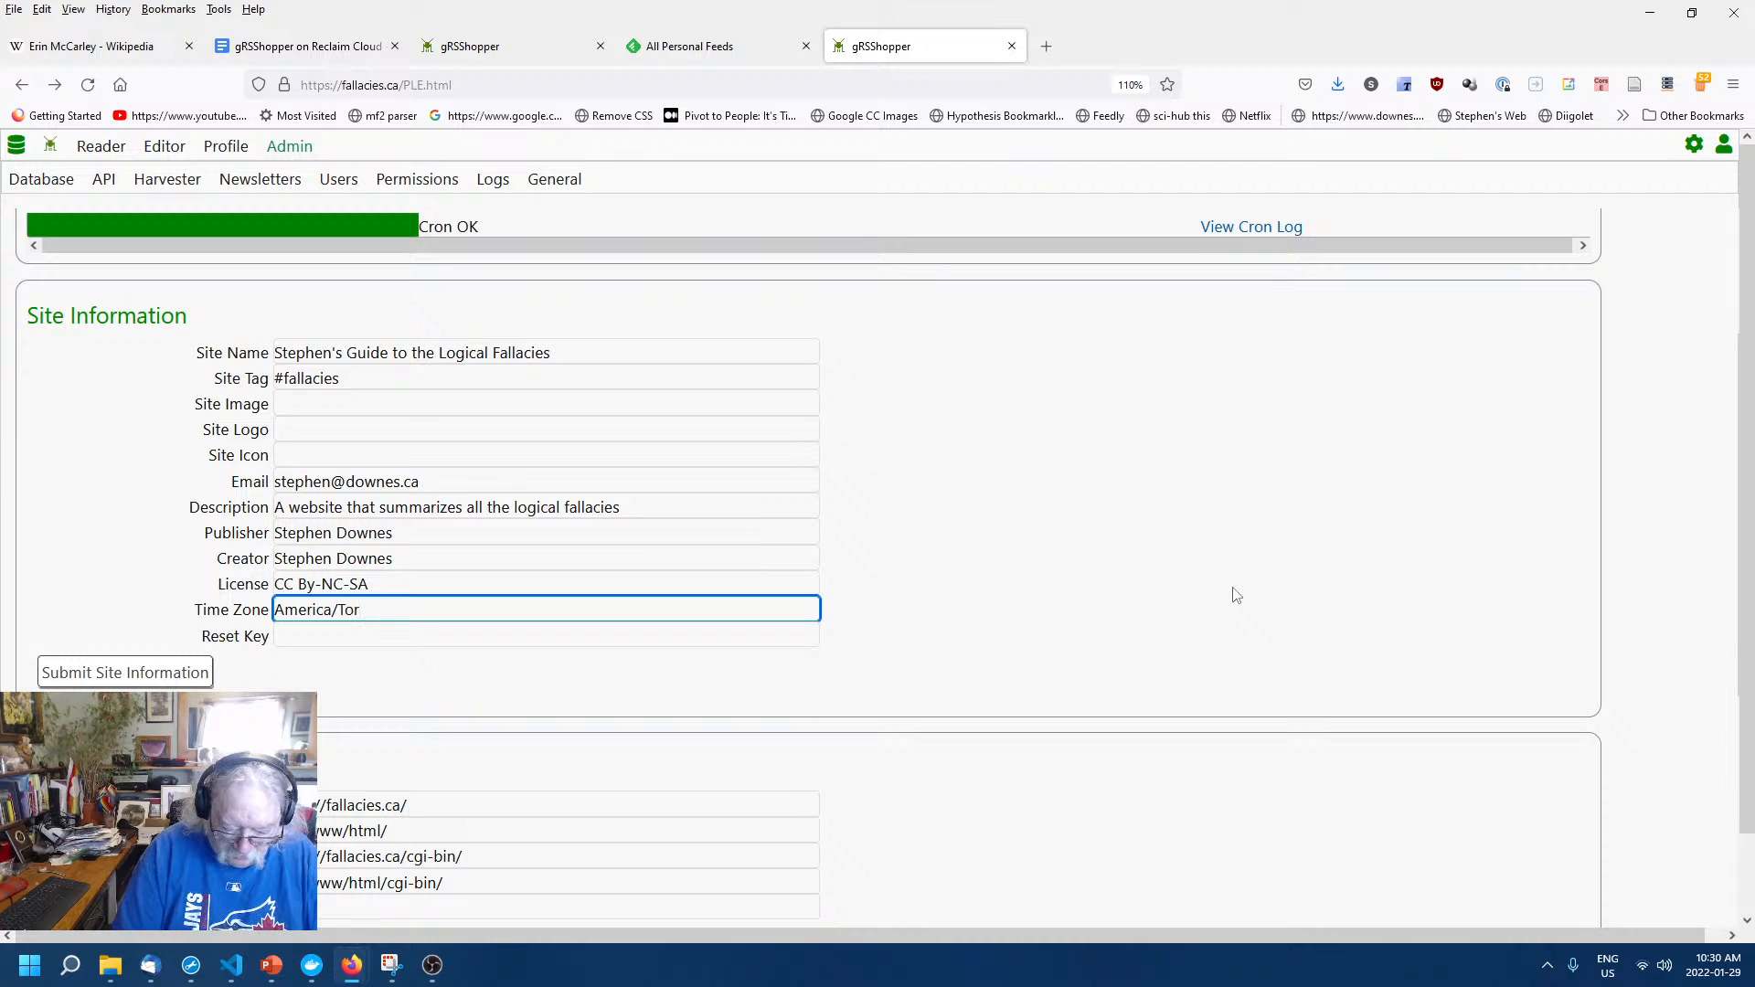
pyautogui.write('onto')
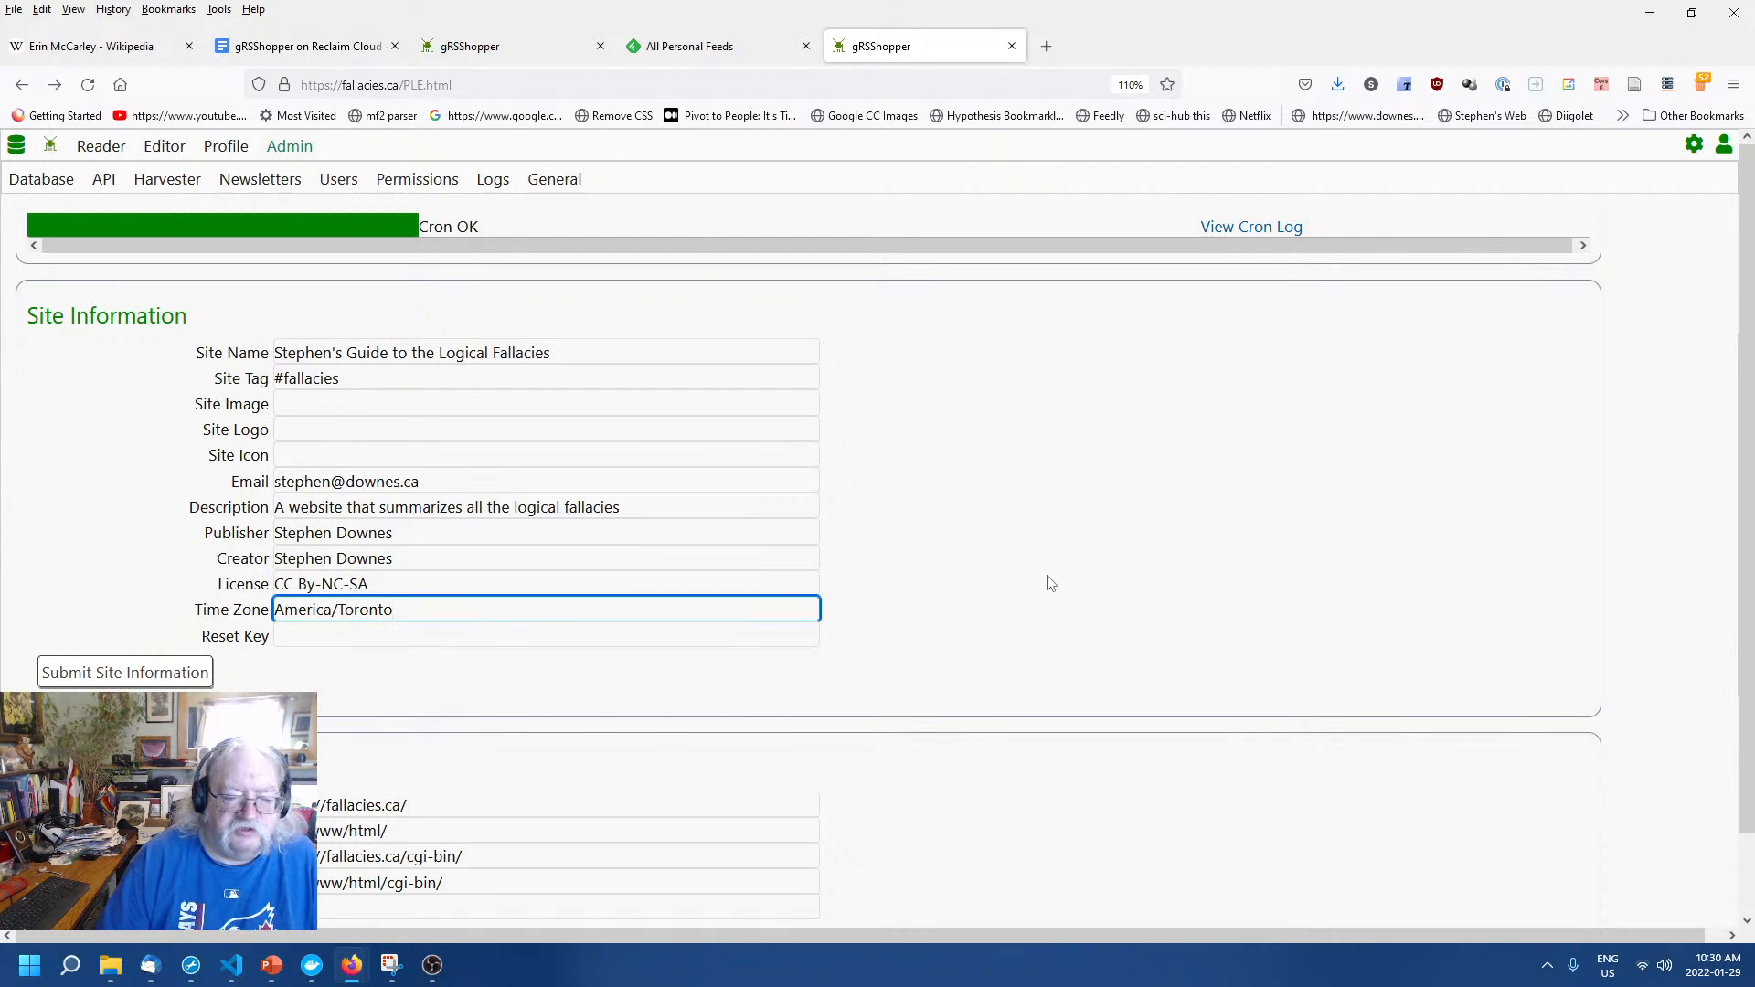
pyautogui.click(1052, 584)
pyautogui.click(616, 634)
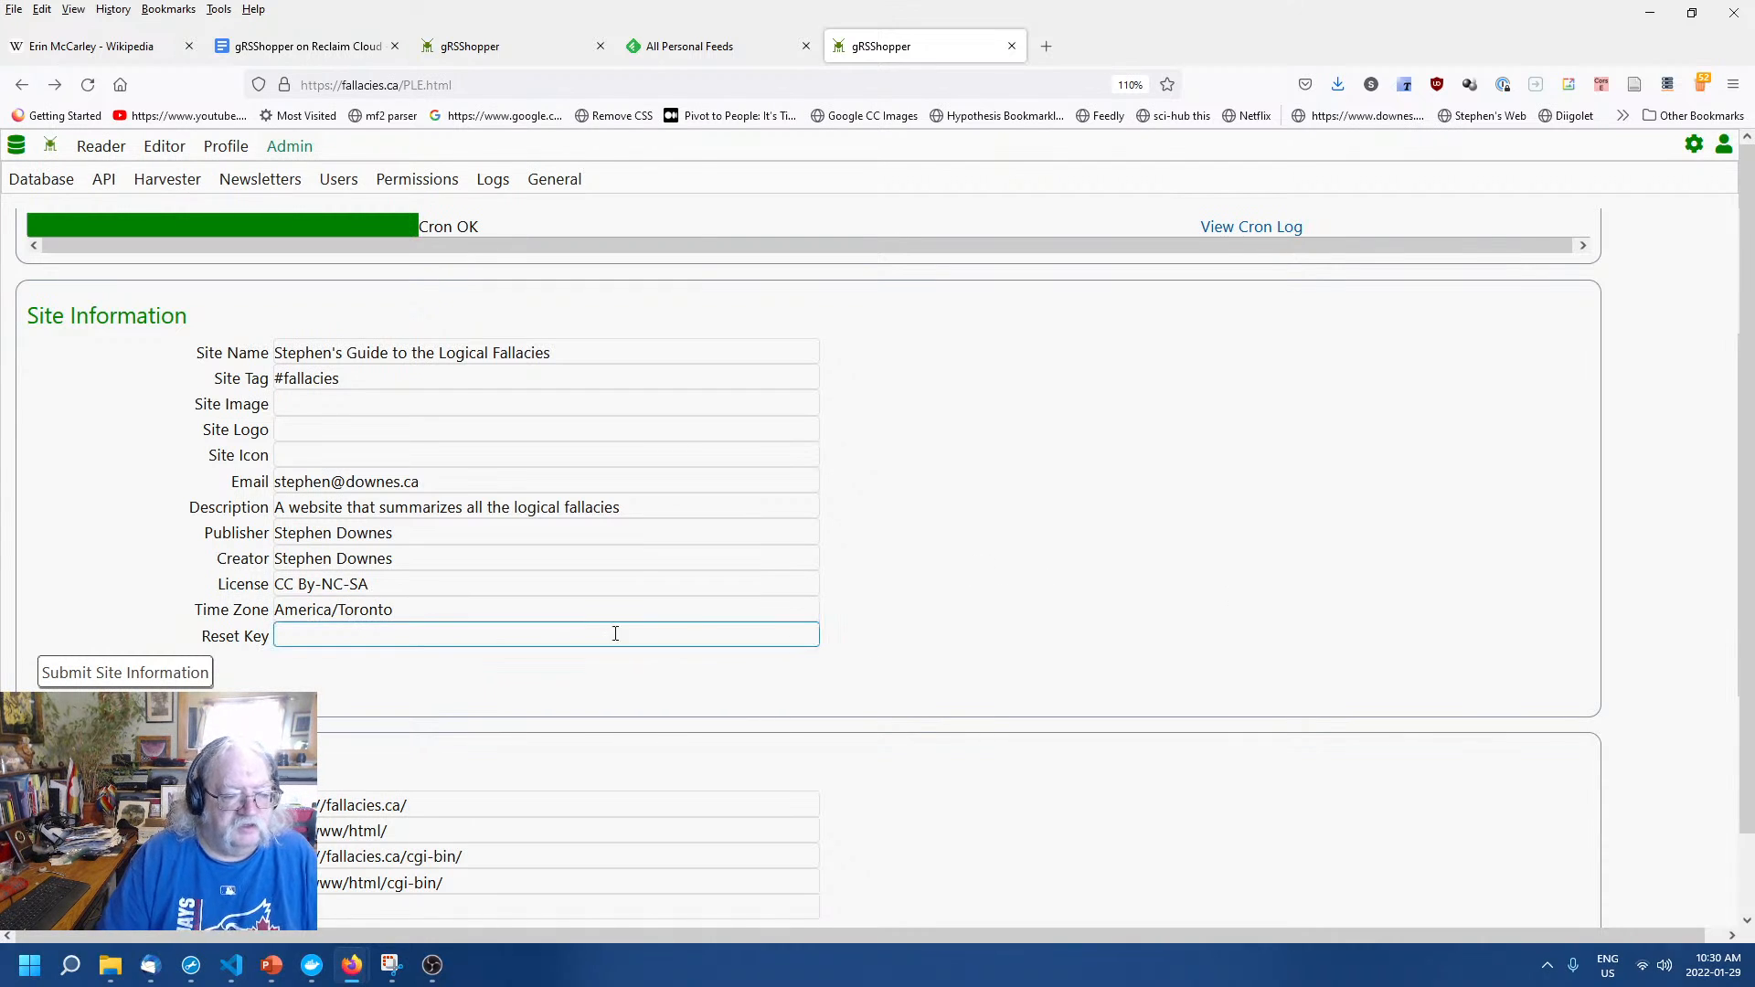
pyautogui.click(550, 632)
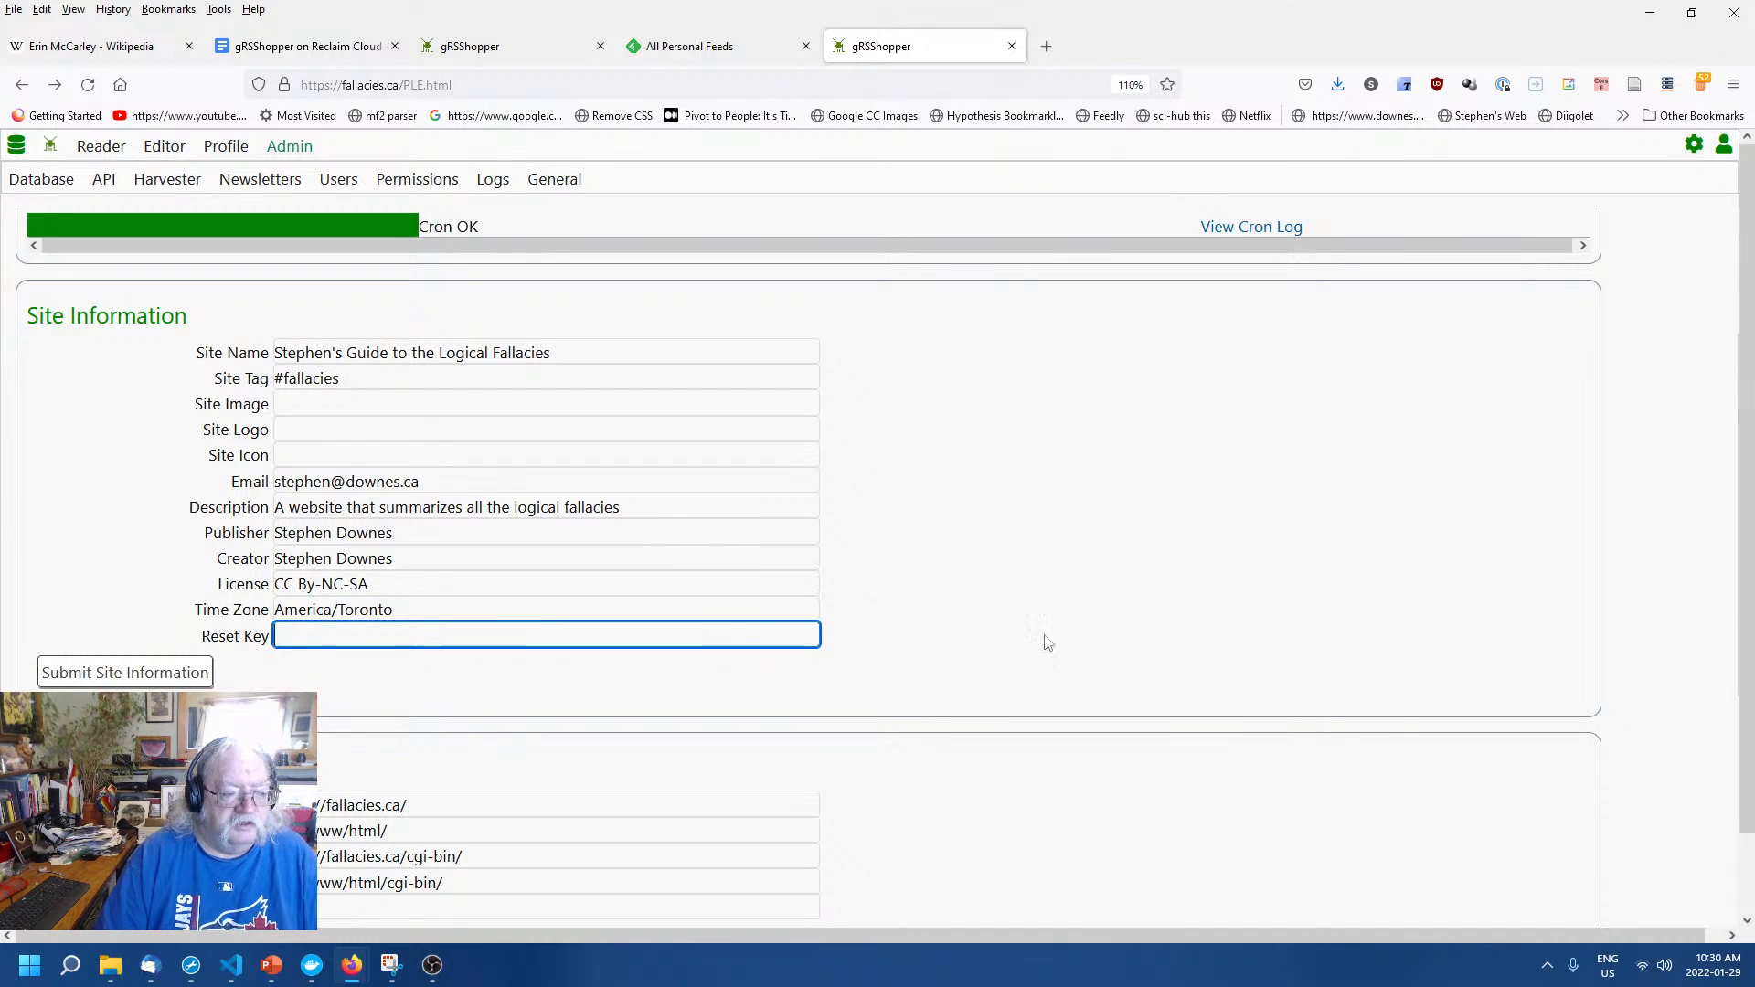
pyautogui.click(1159, 628)
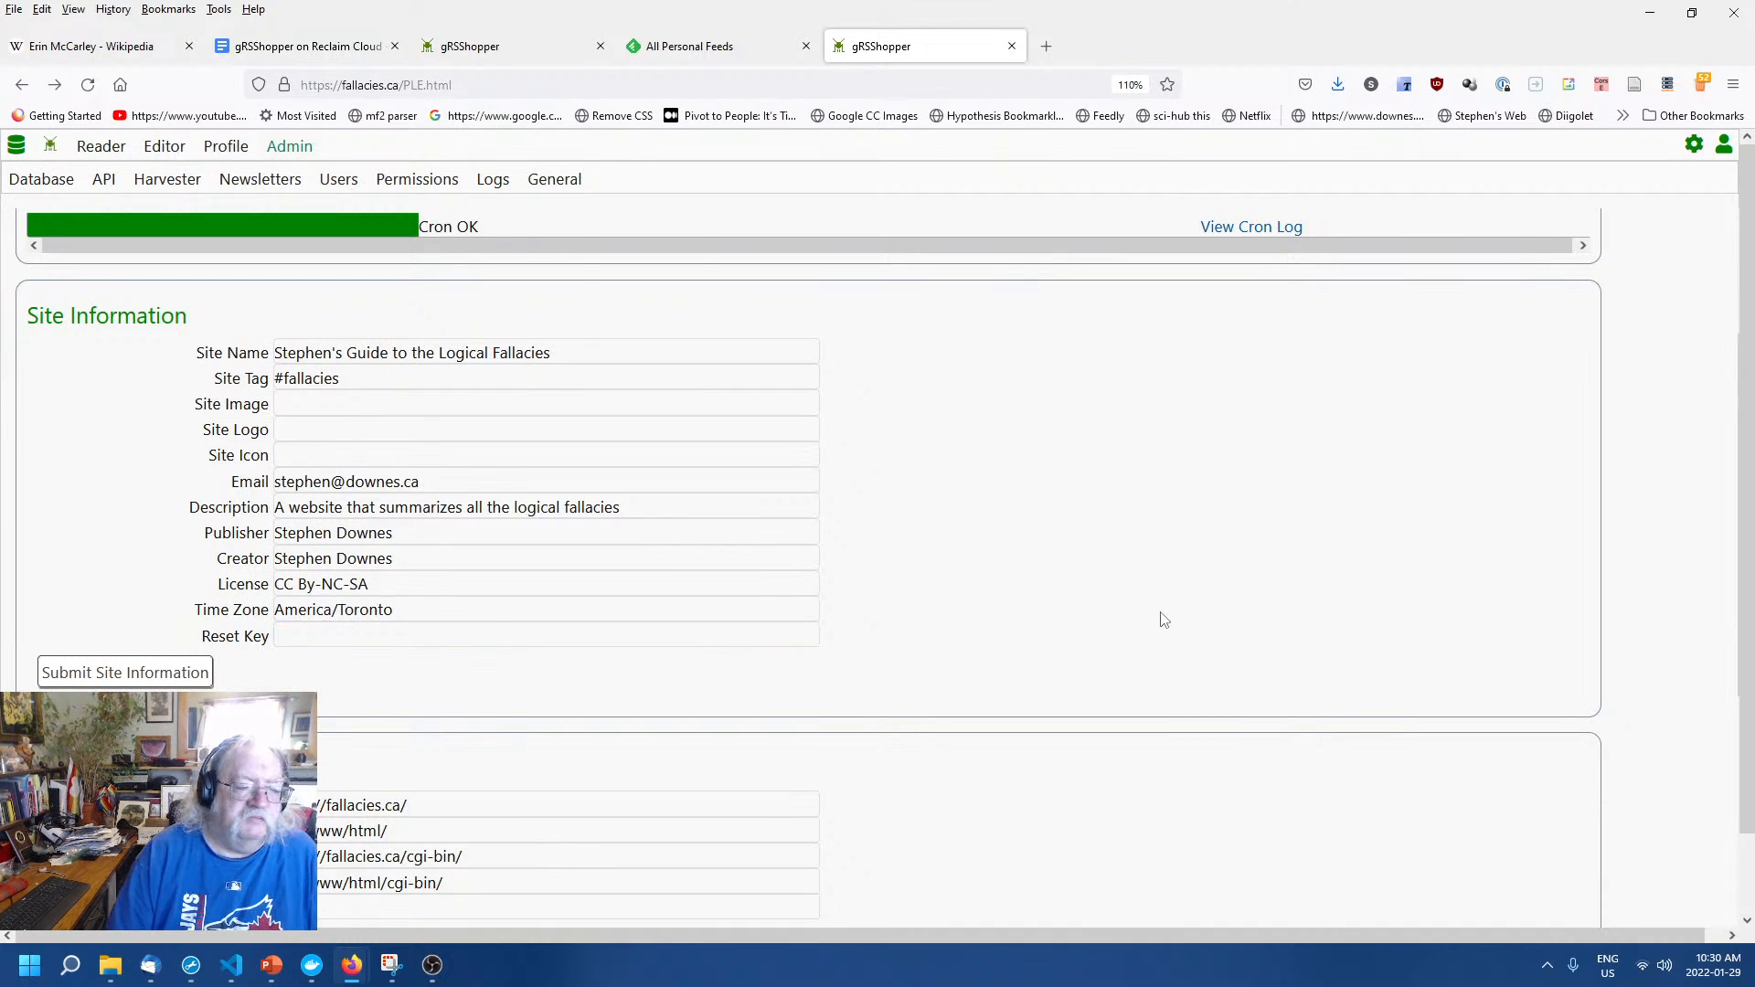
pyautogui.click(667, 639)
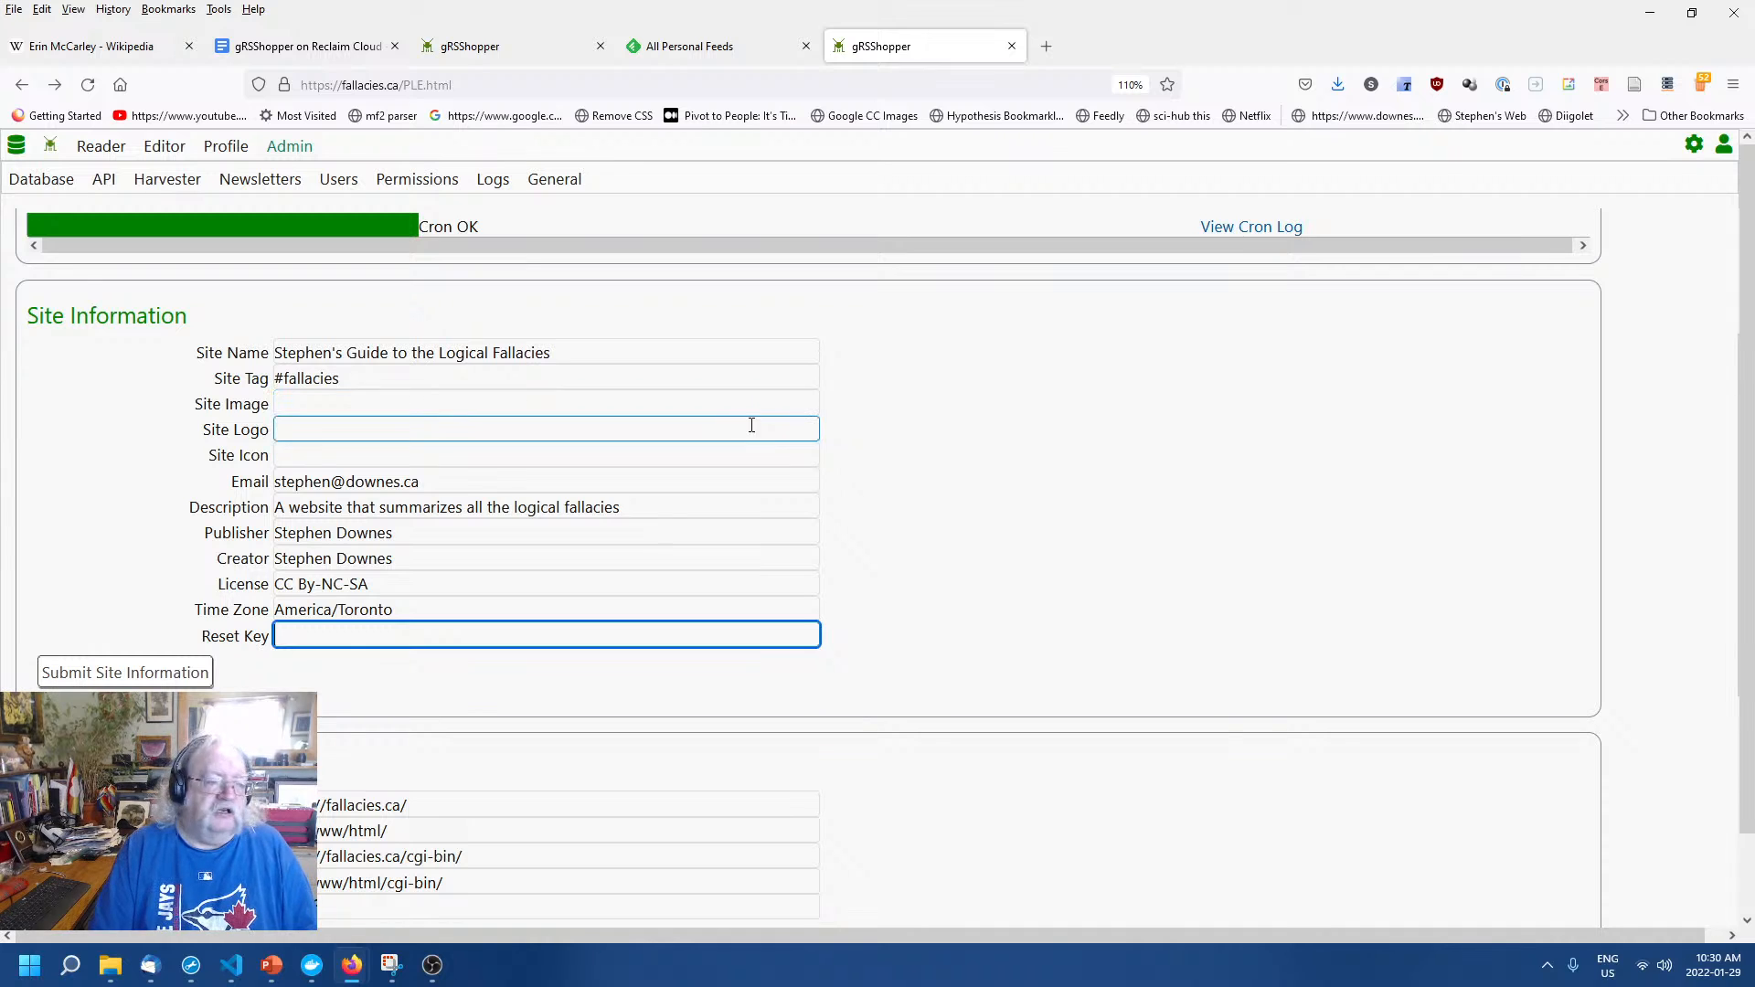
pyautogui.click(1060, 475)
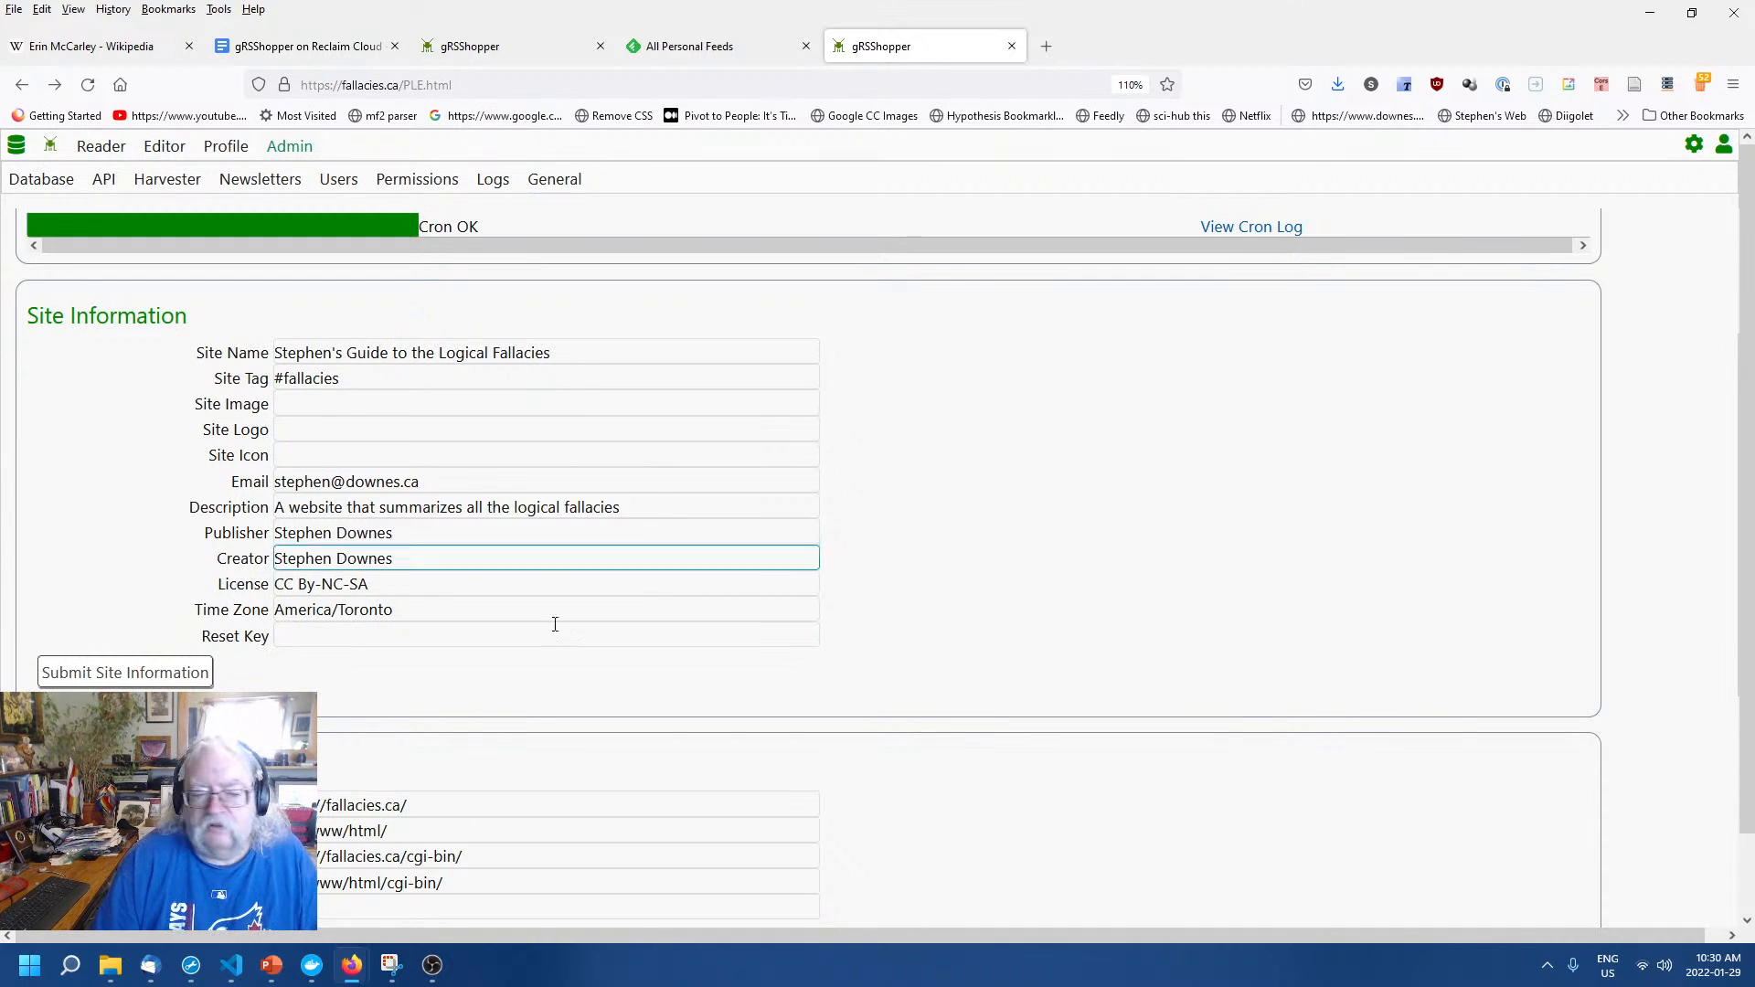
pyautogui.click(525, 633)
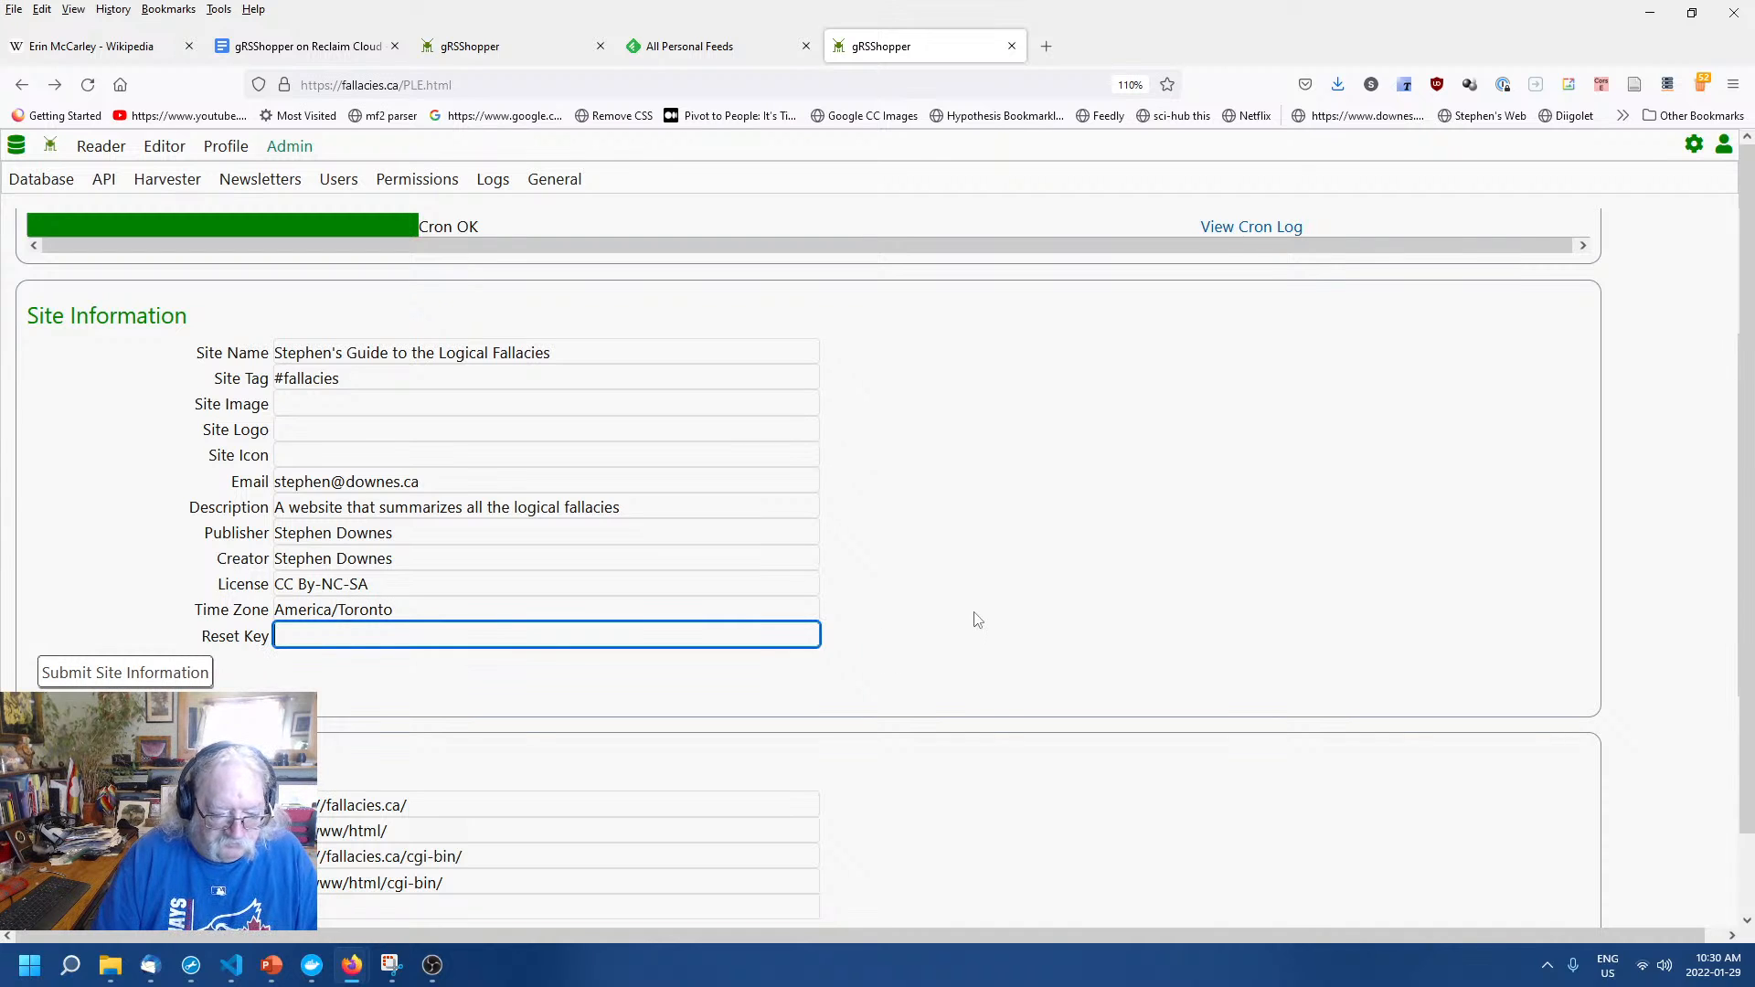
pyautogui.click(1101, 600)
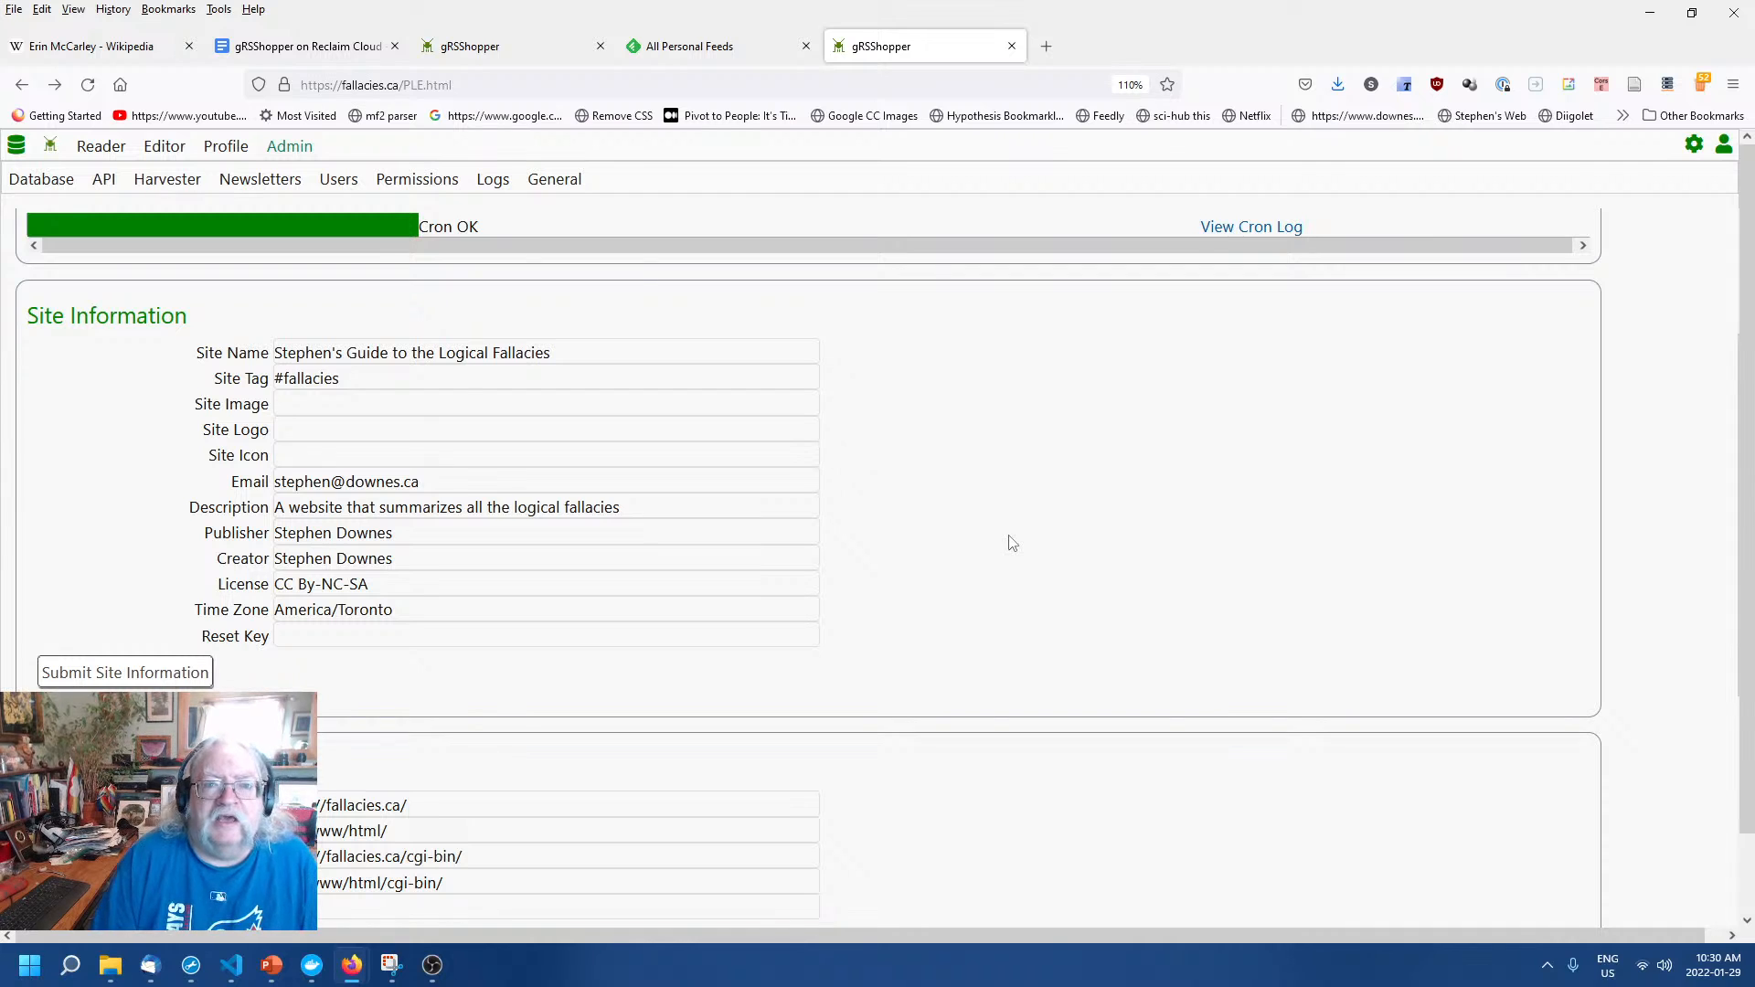
pyautogui.click(95, 684)
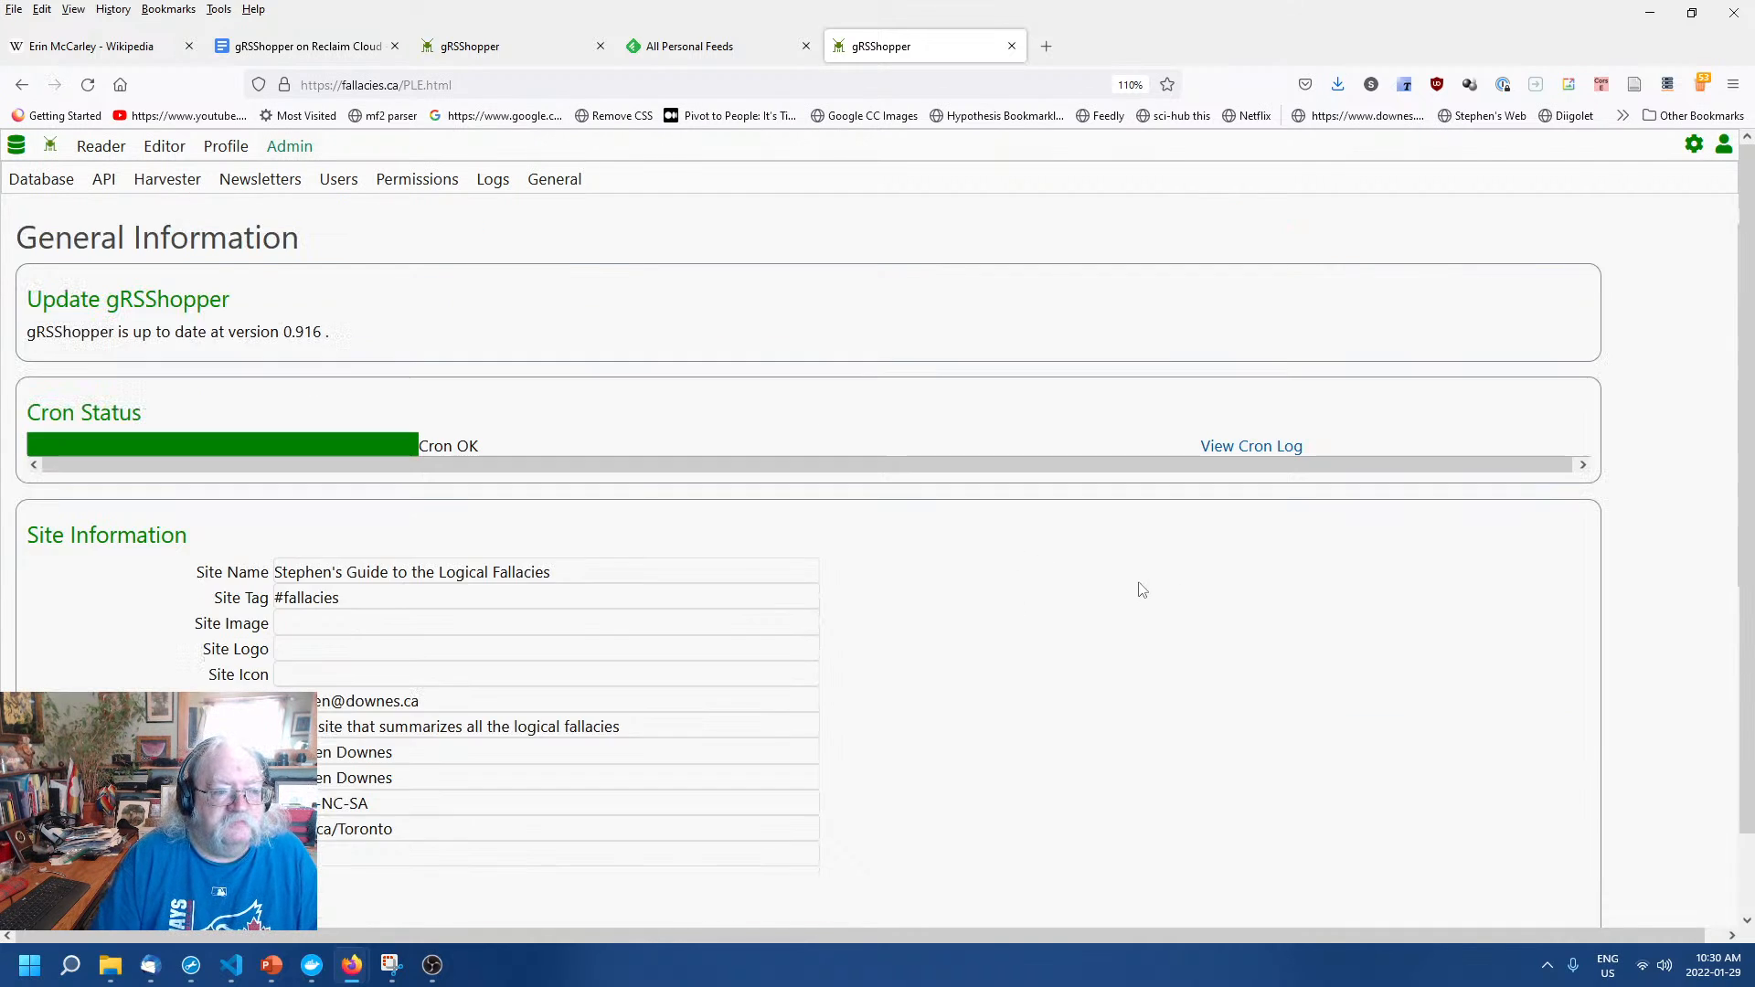
# Return from the General Information page to the Reader home page via the home icon.
pyautogui.scroll(-4, 1097, 584)
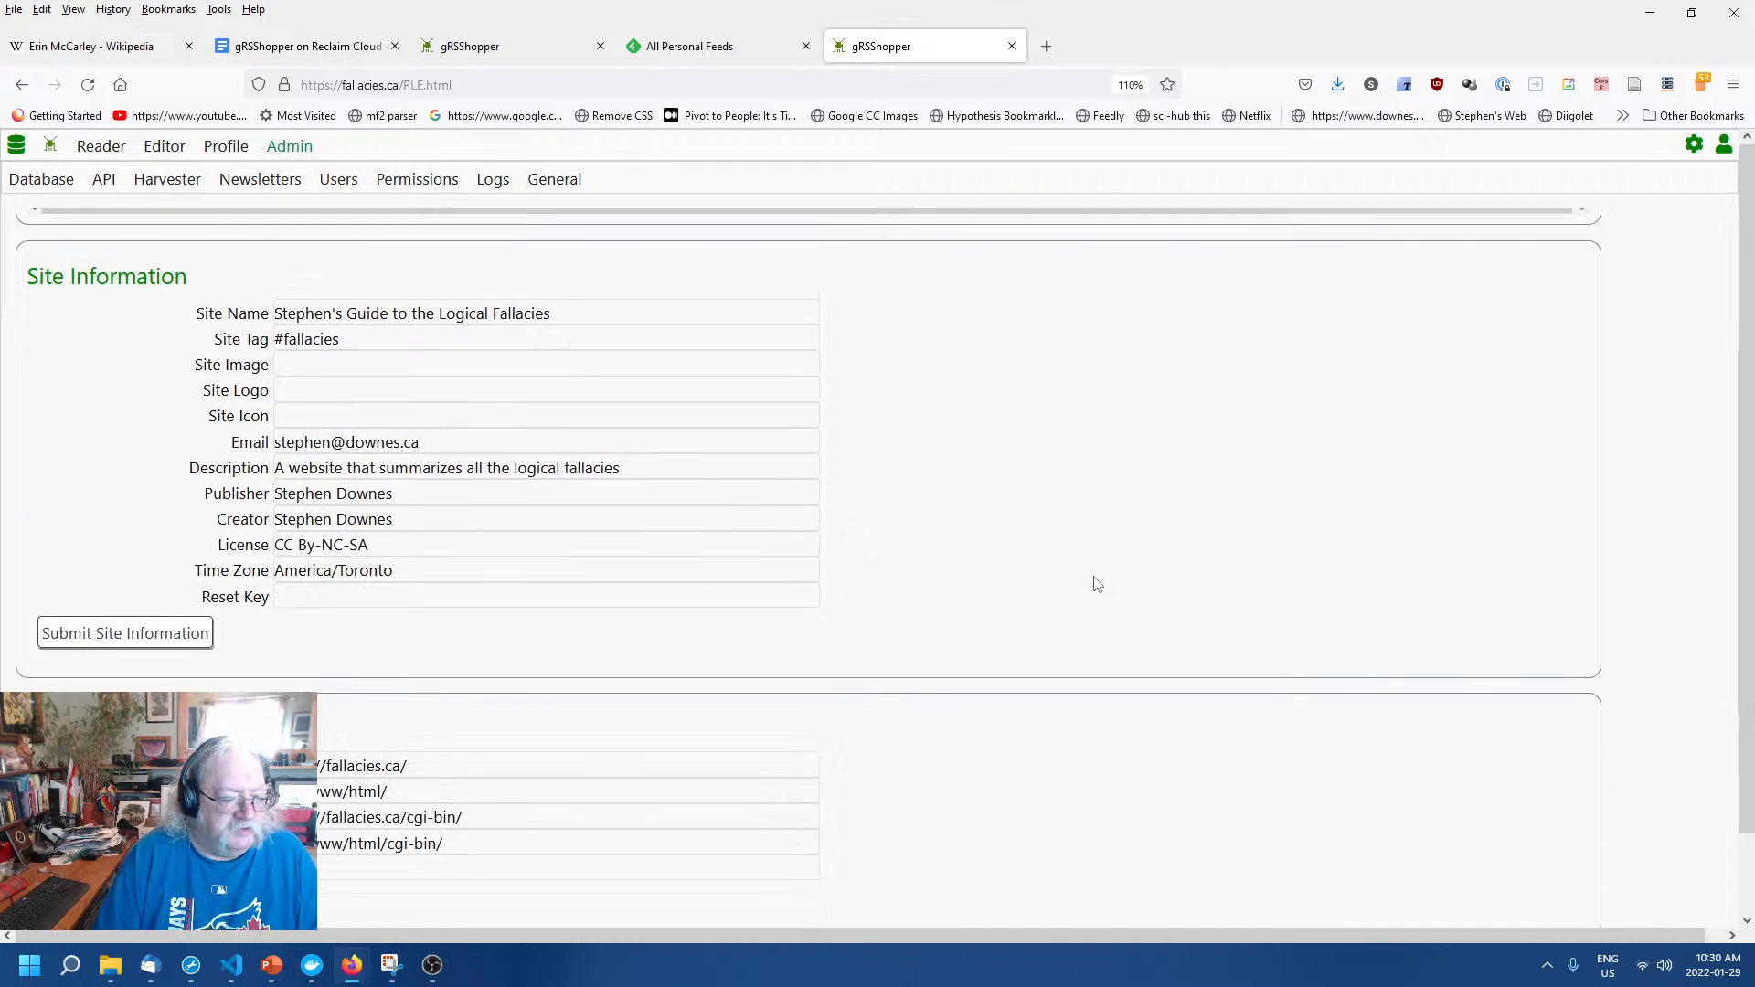
pyautogui.scroll(3, 1095, 578)
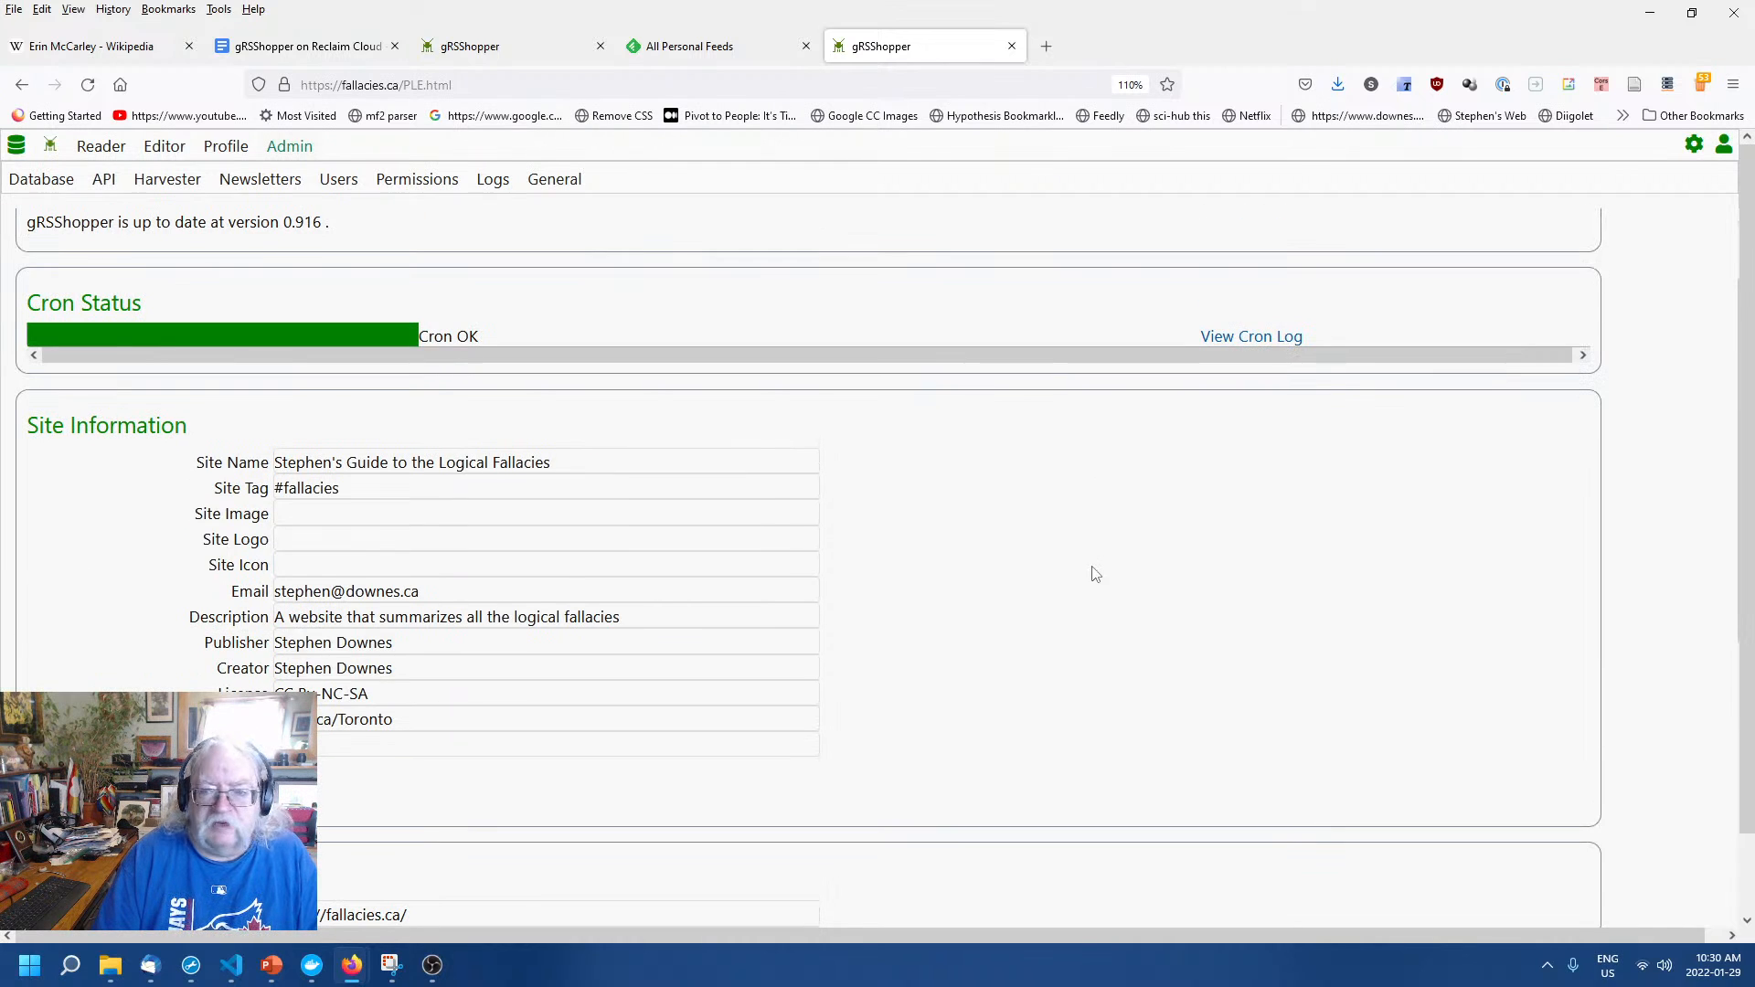
pyautogui.scroll(-2, 1096, 575)
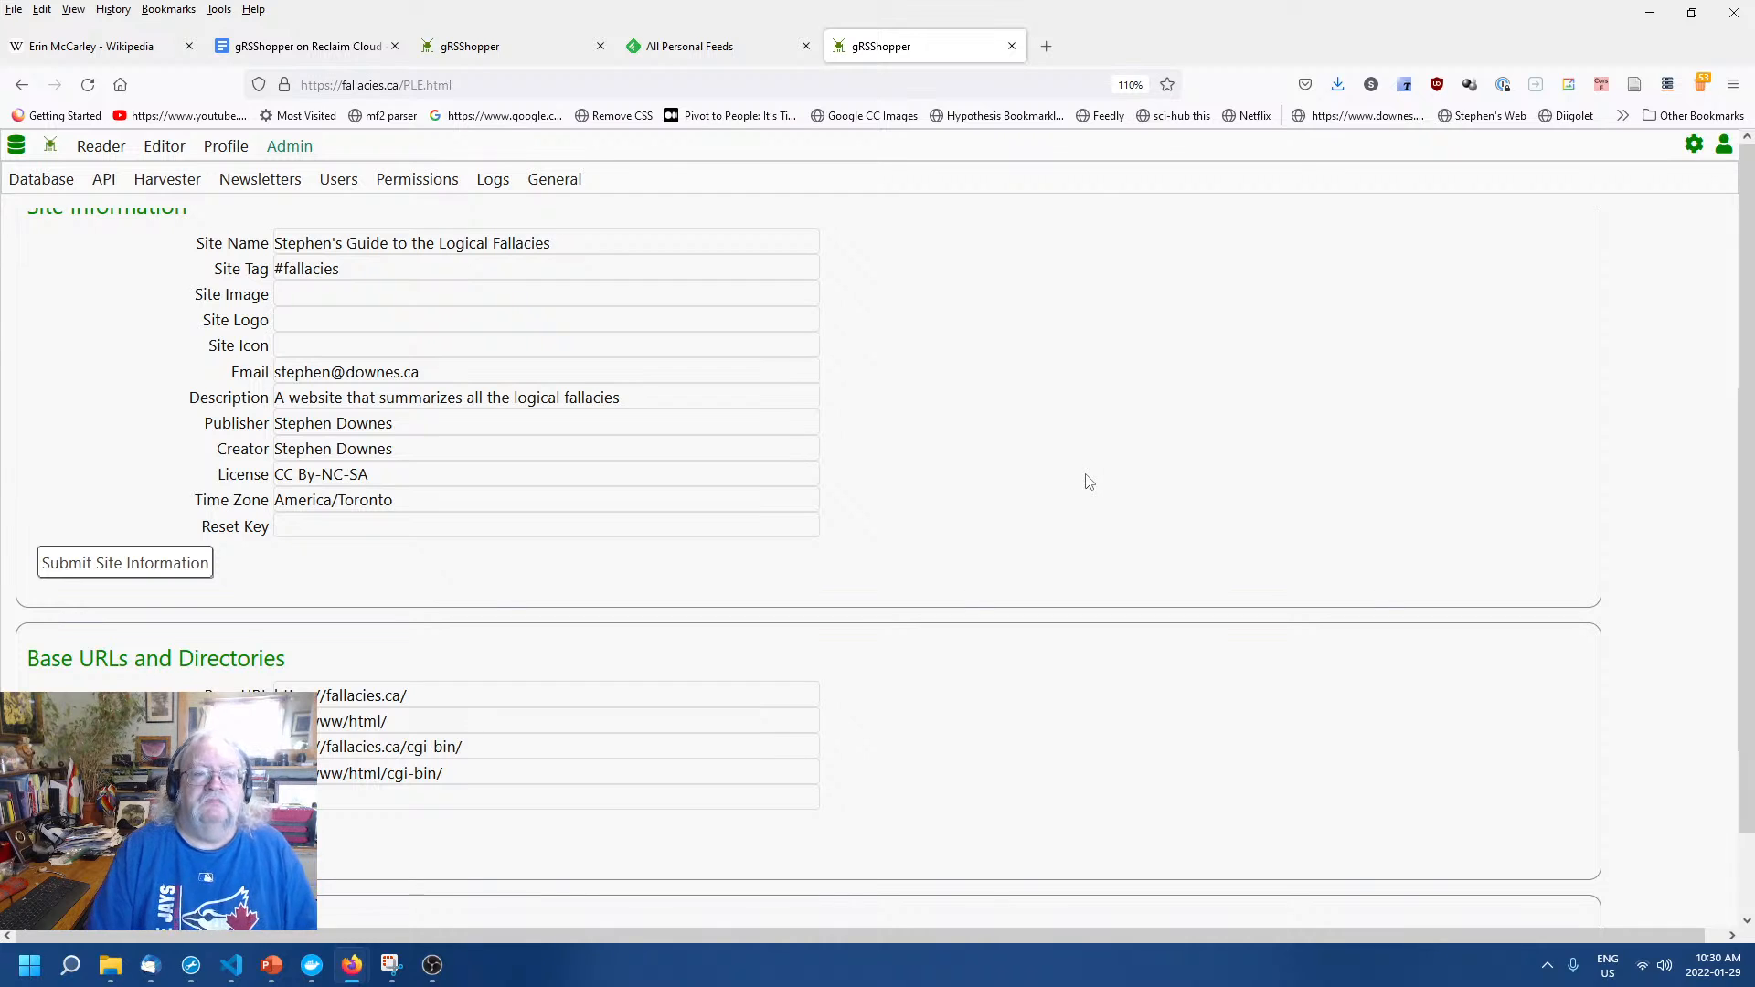
pyautogui.scroll(3, 1089, 482)
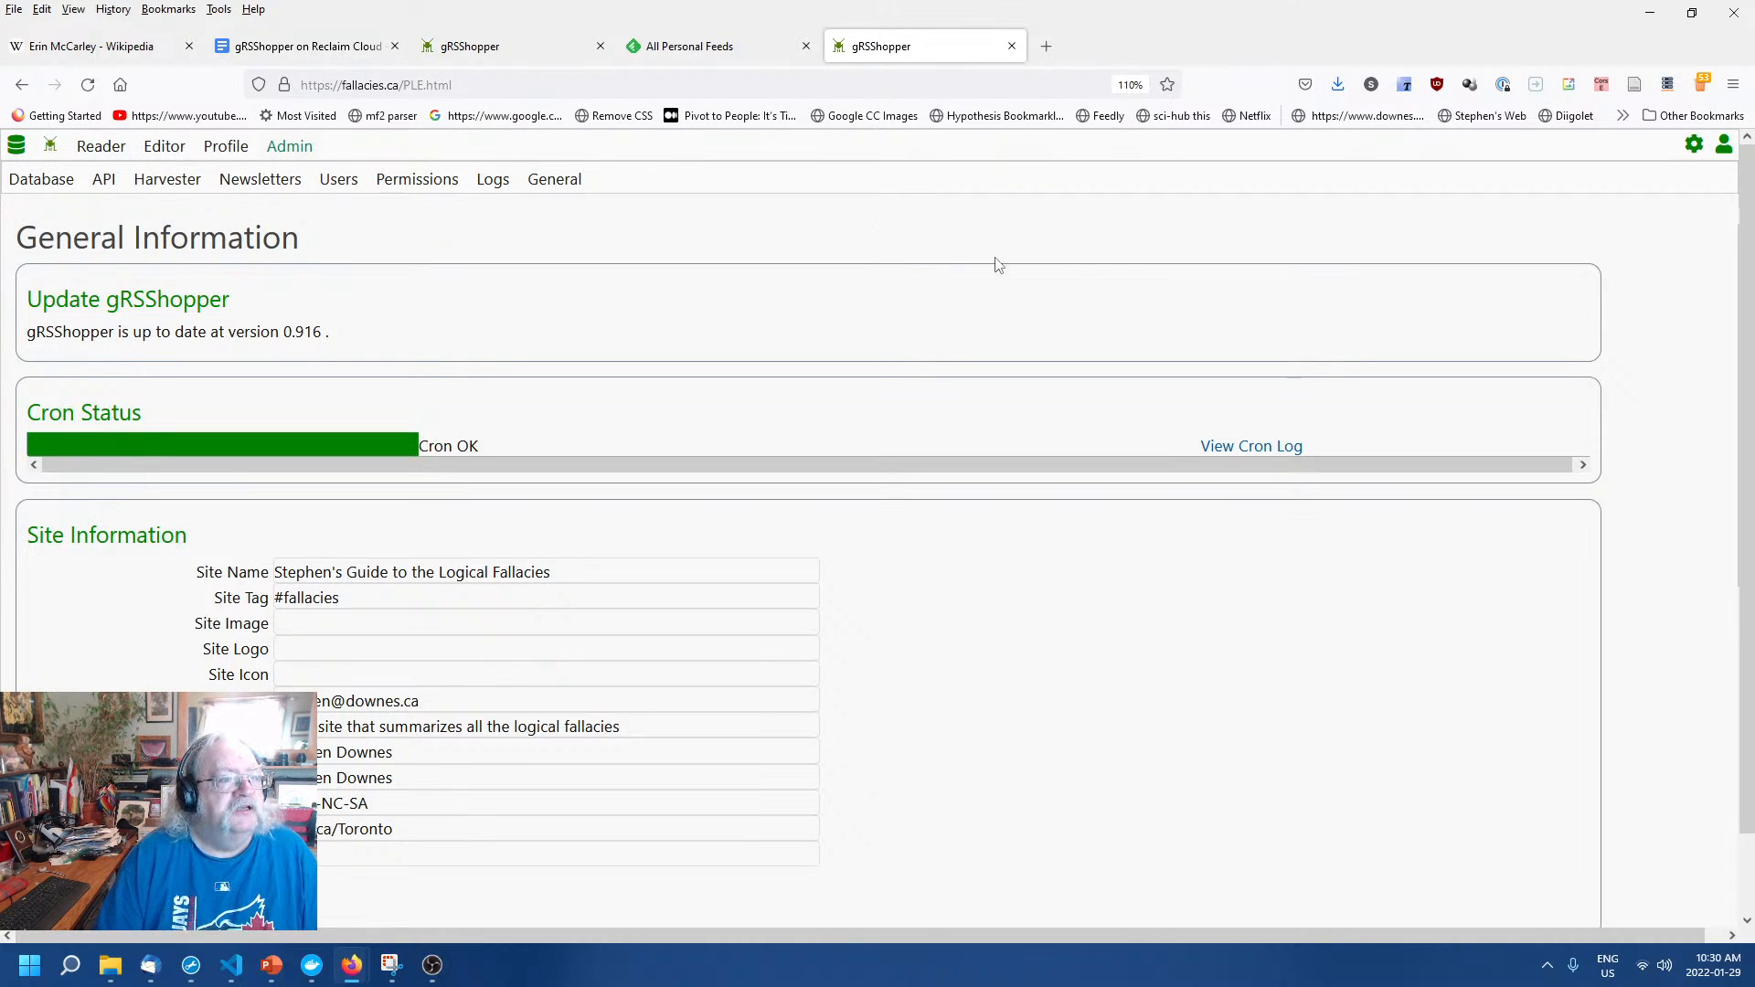
pyautogui.click(52, 147)
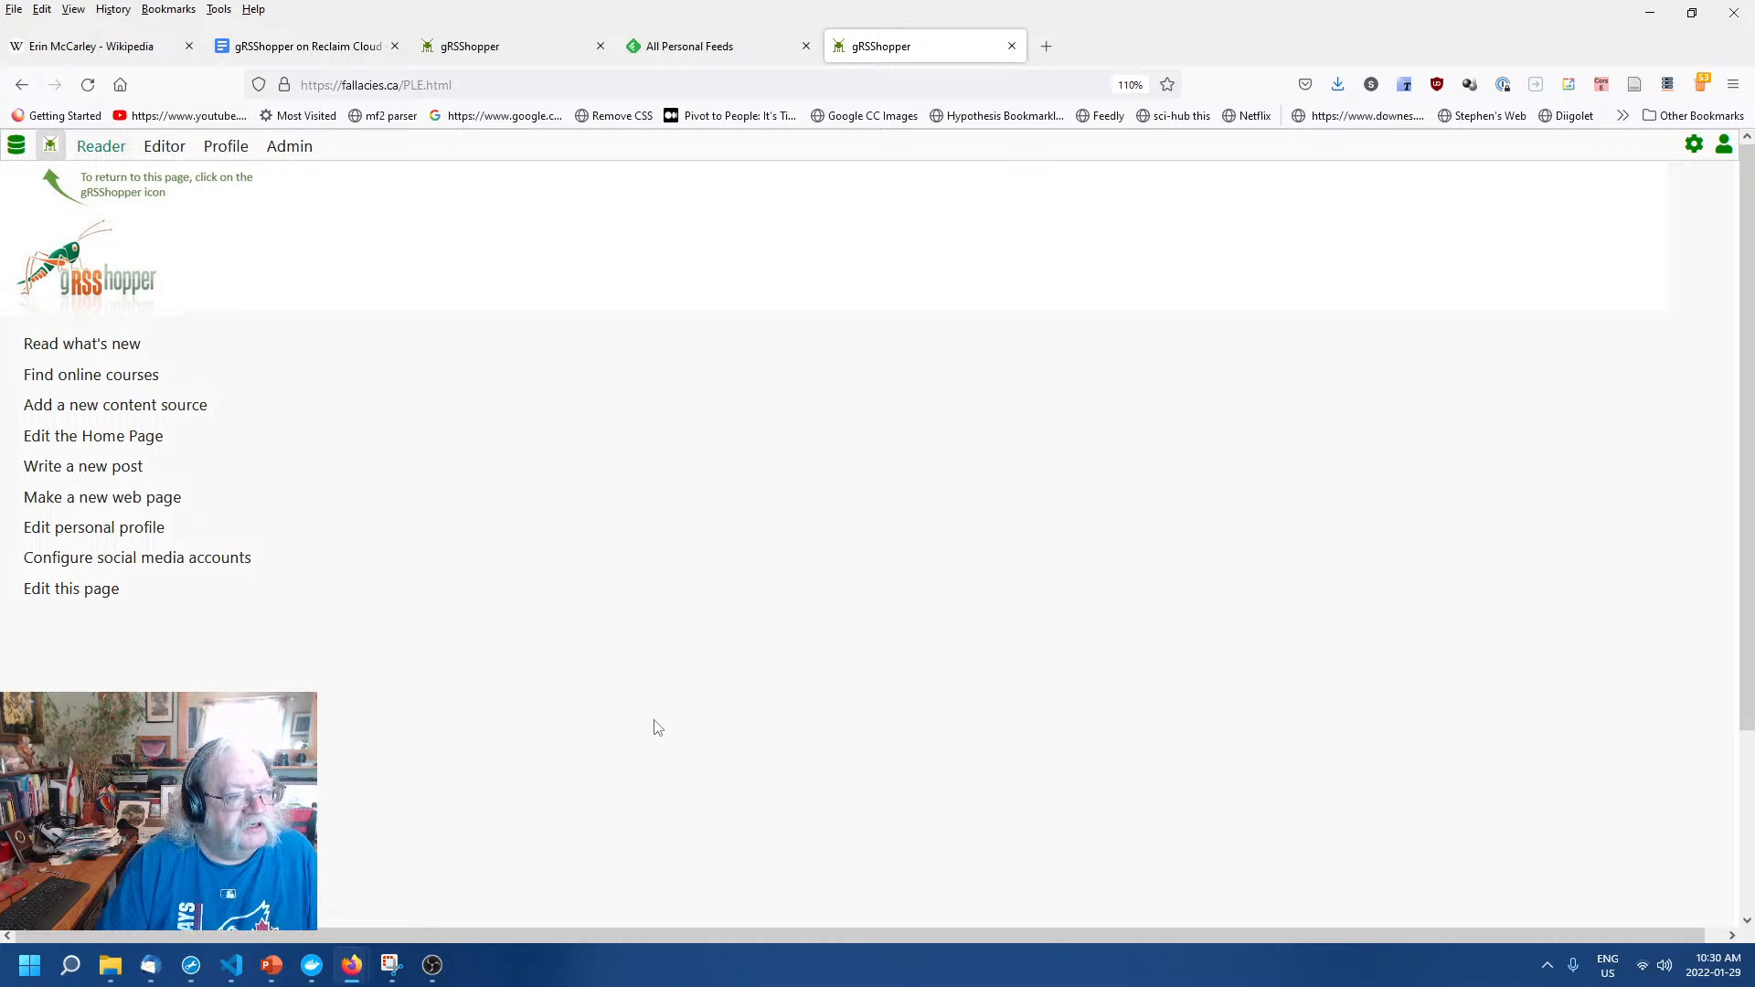
# Open 'Edit the Home Page' and scroll through its HTML code from hero to content area.
pyautogui.click(101, 439)
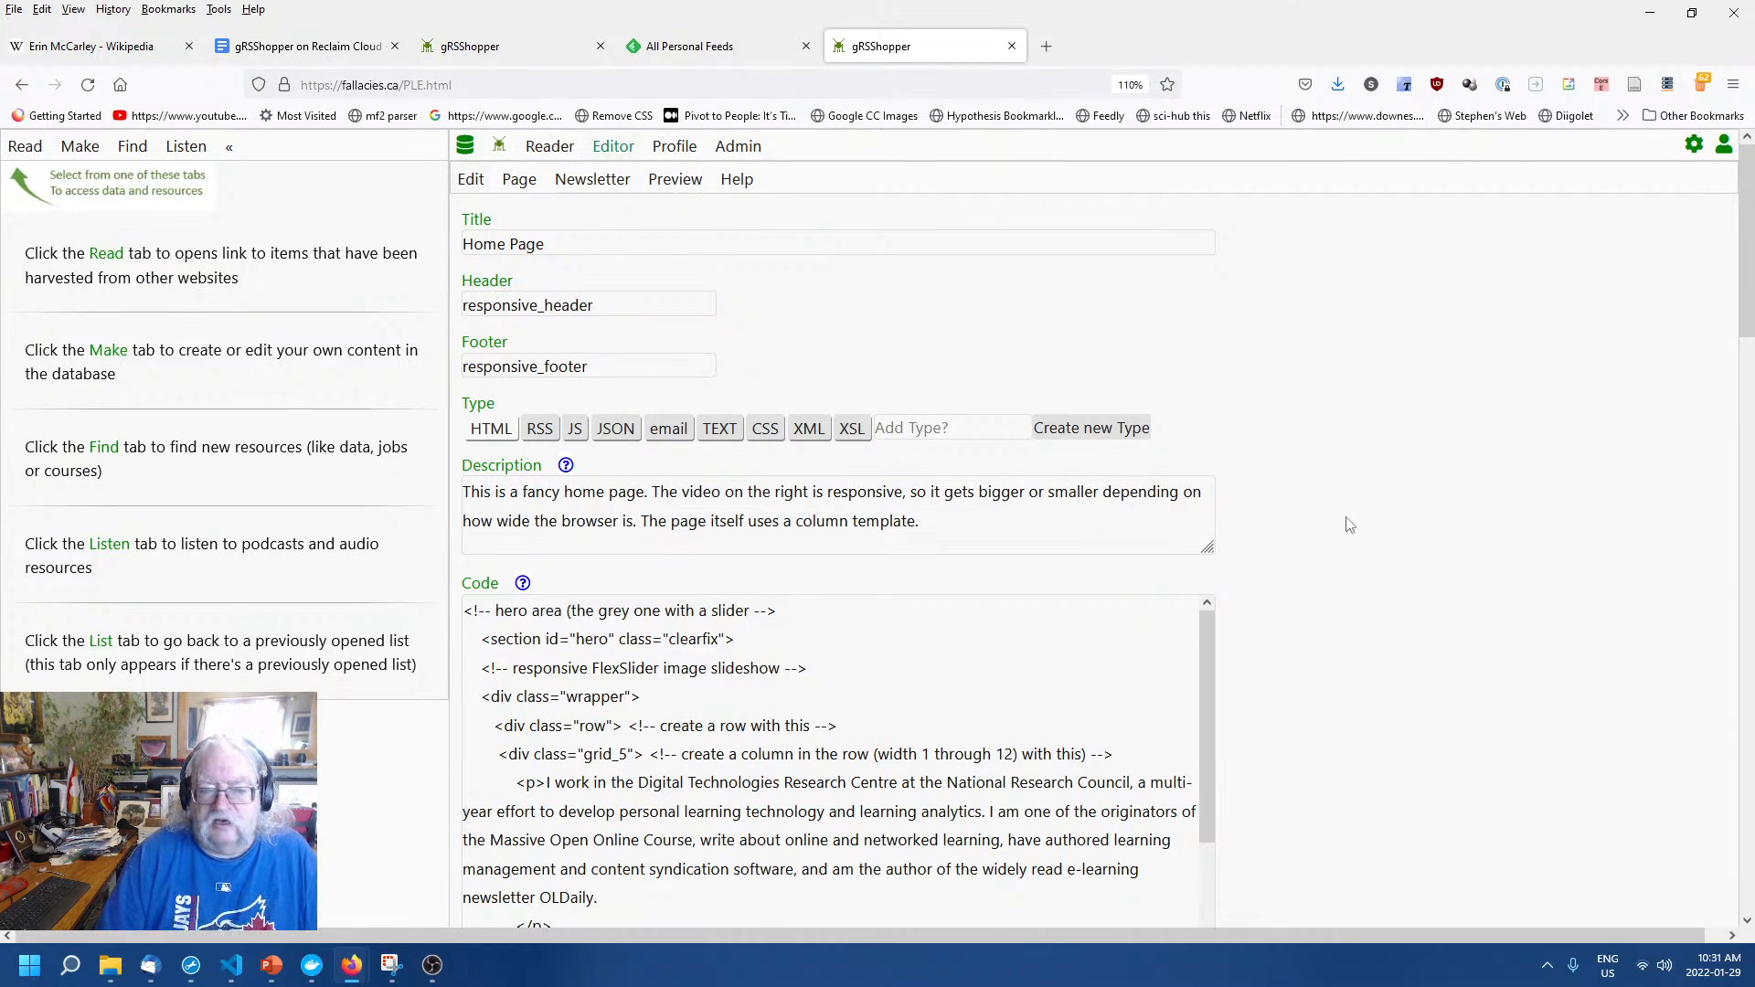
pyautogui.scroll(-6, 1351, 523)
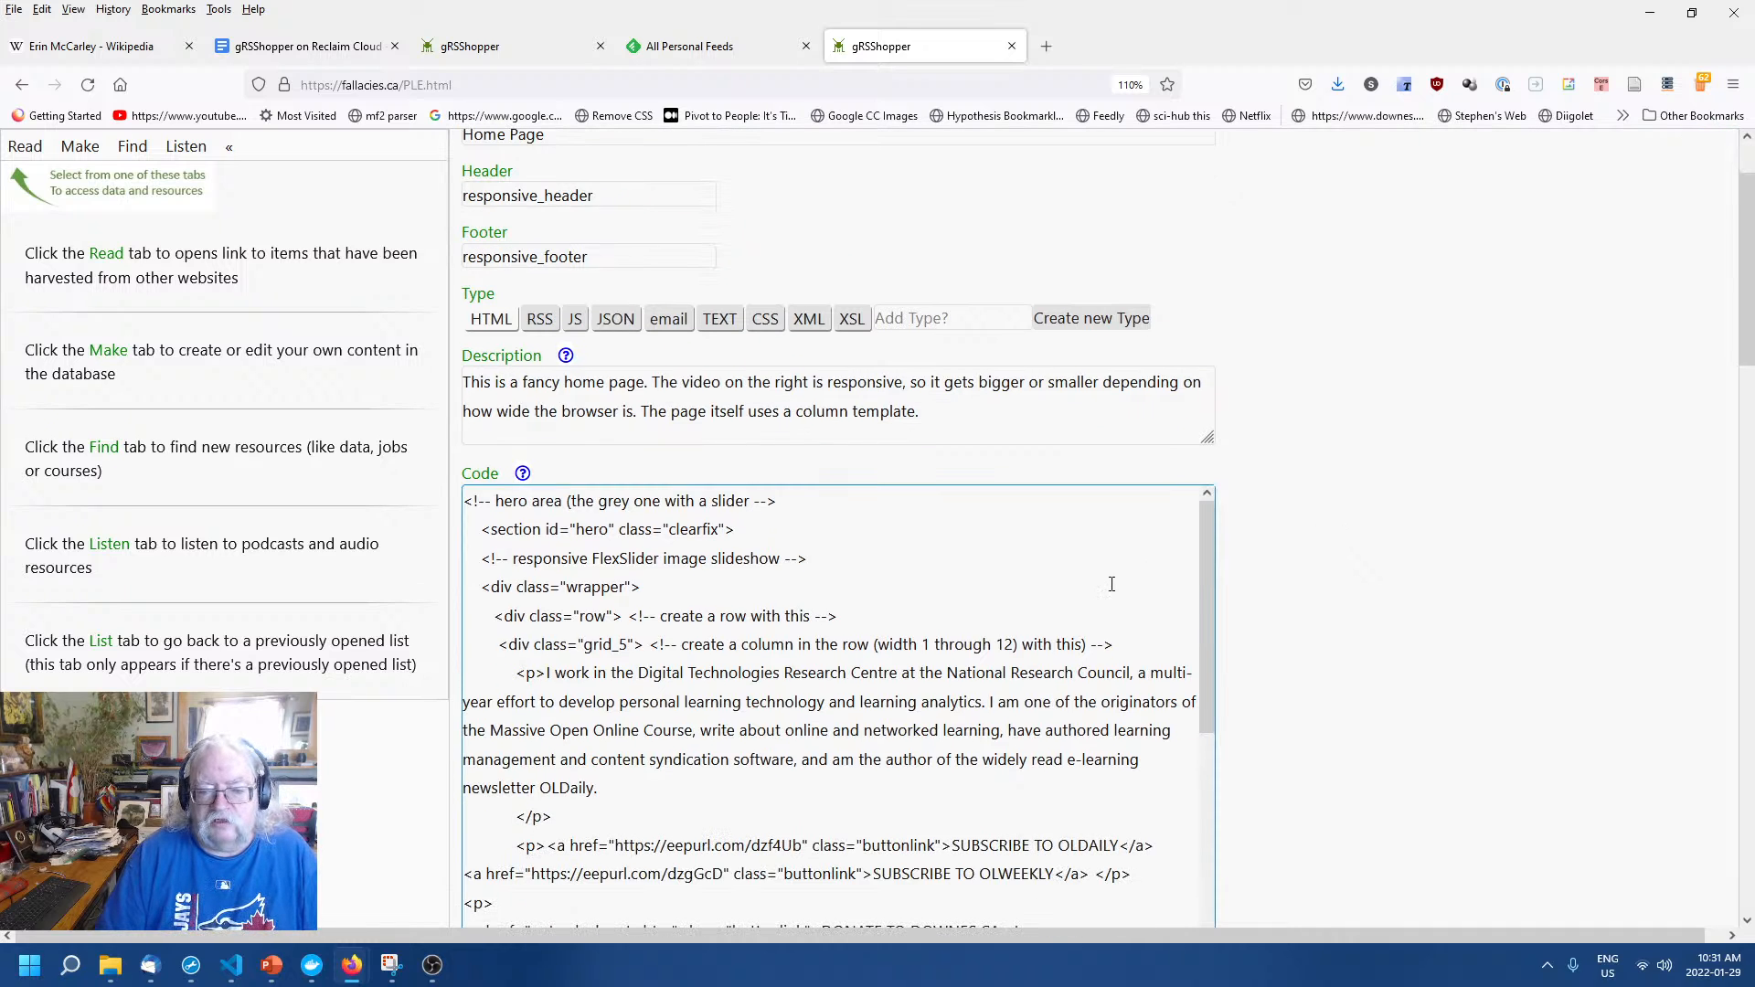
pyautogui.click(991, 503)
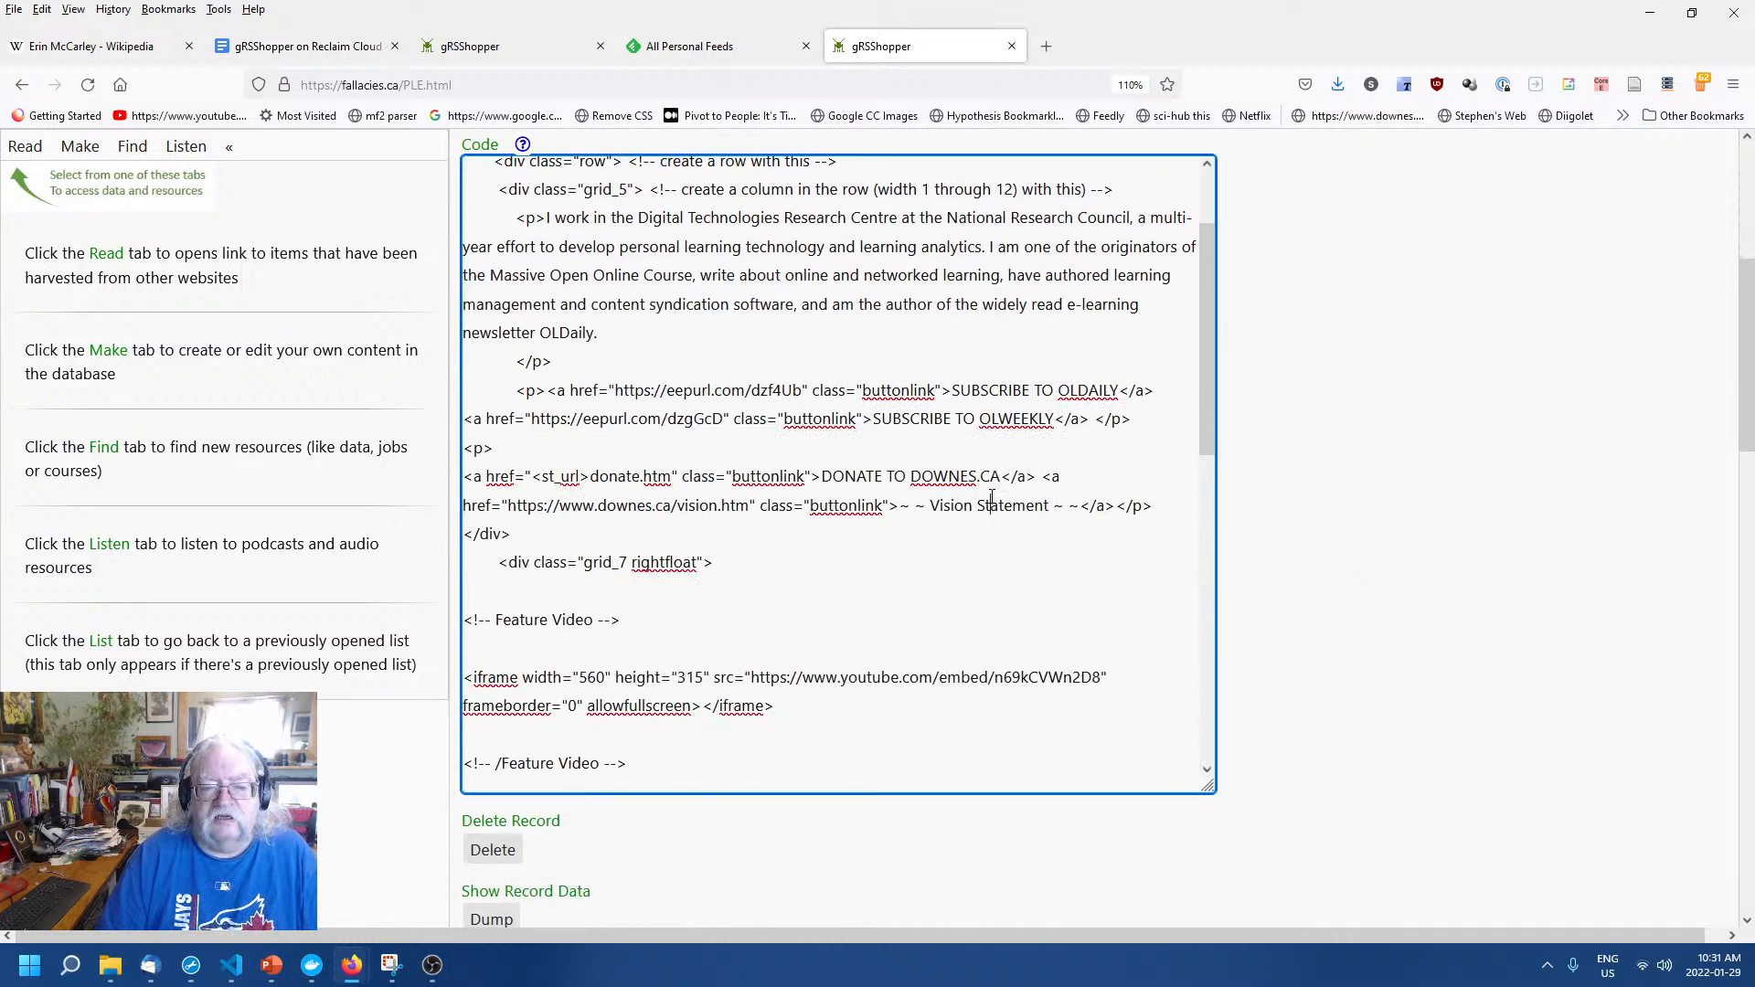
pyautogui.scroll(2, 991, 504)
pyautogui.scroll(1, 1390, 489)
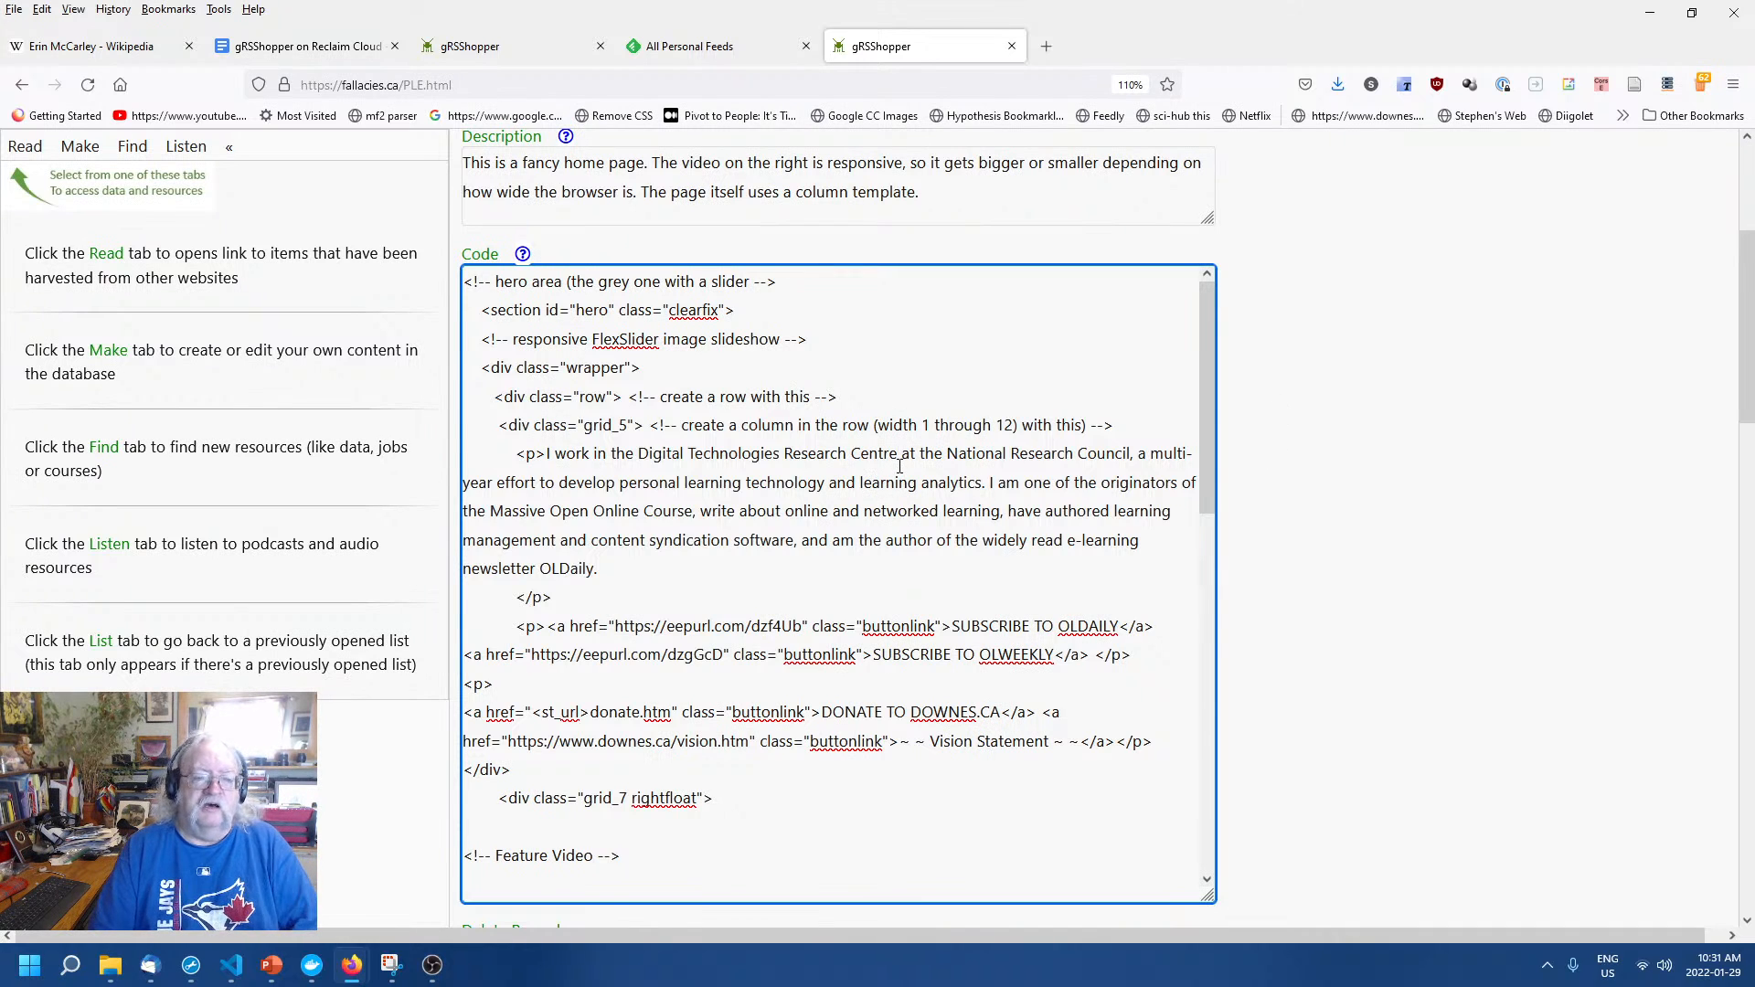
pyautogui.click(1283, 451)
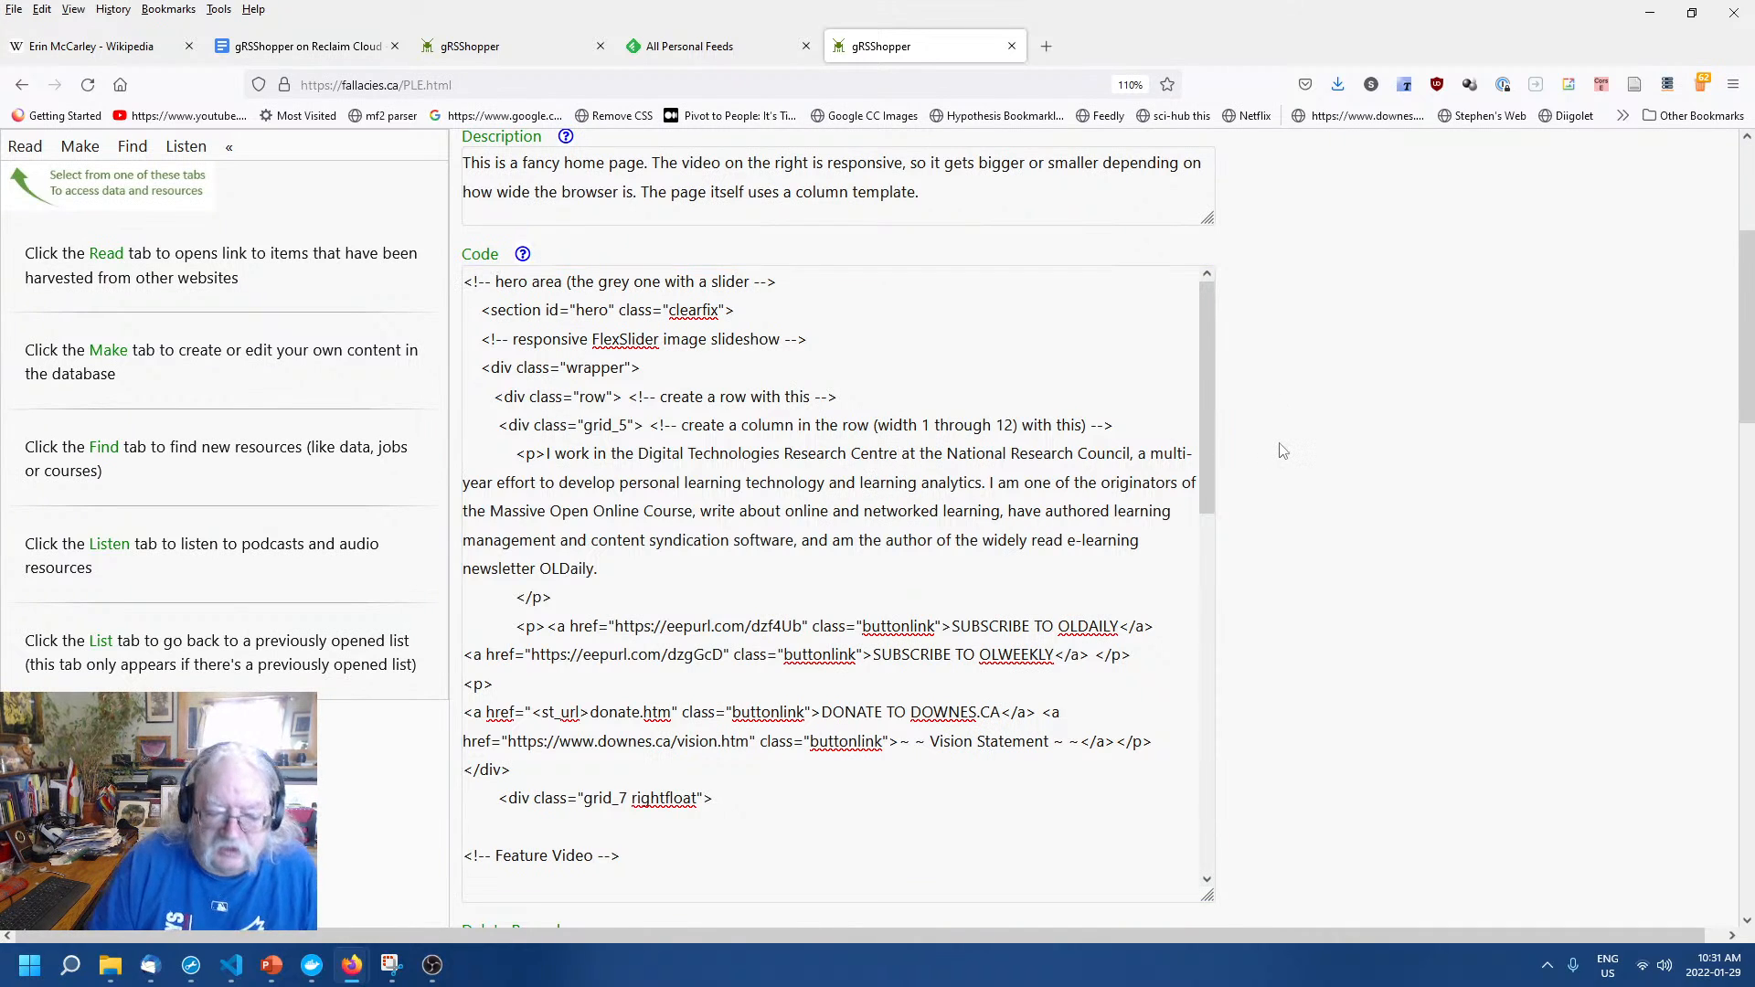
pyautogui.click(1043, 464)
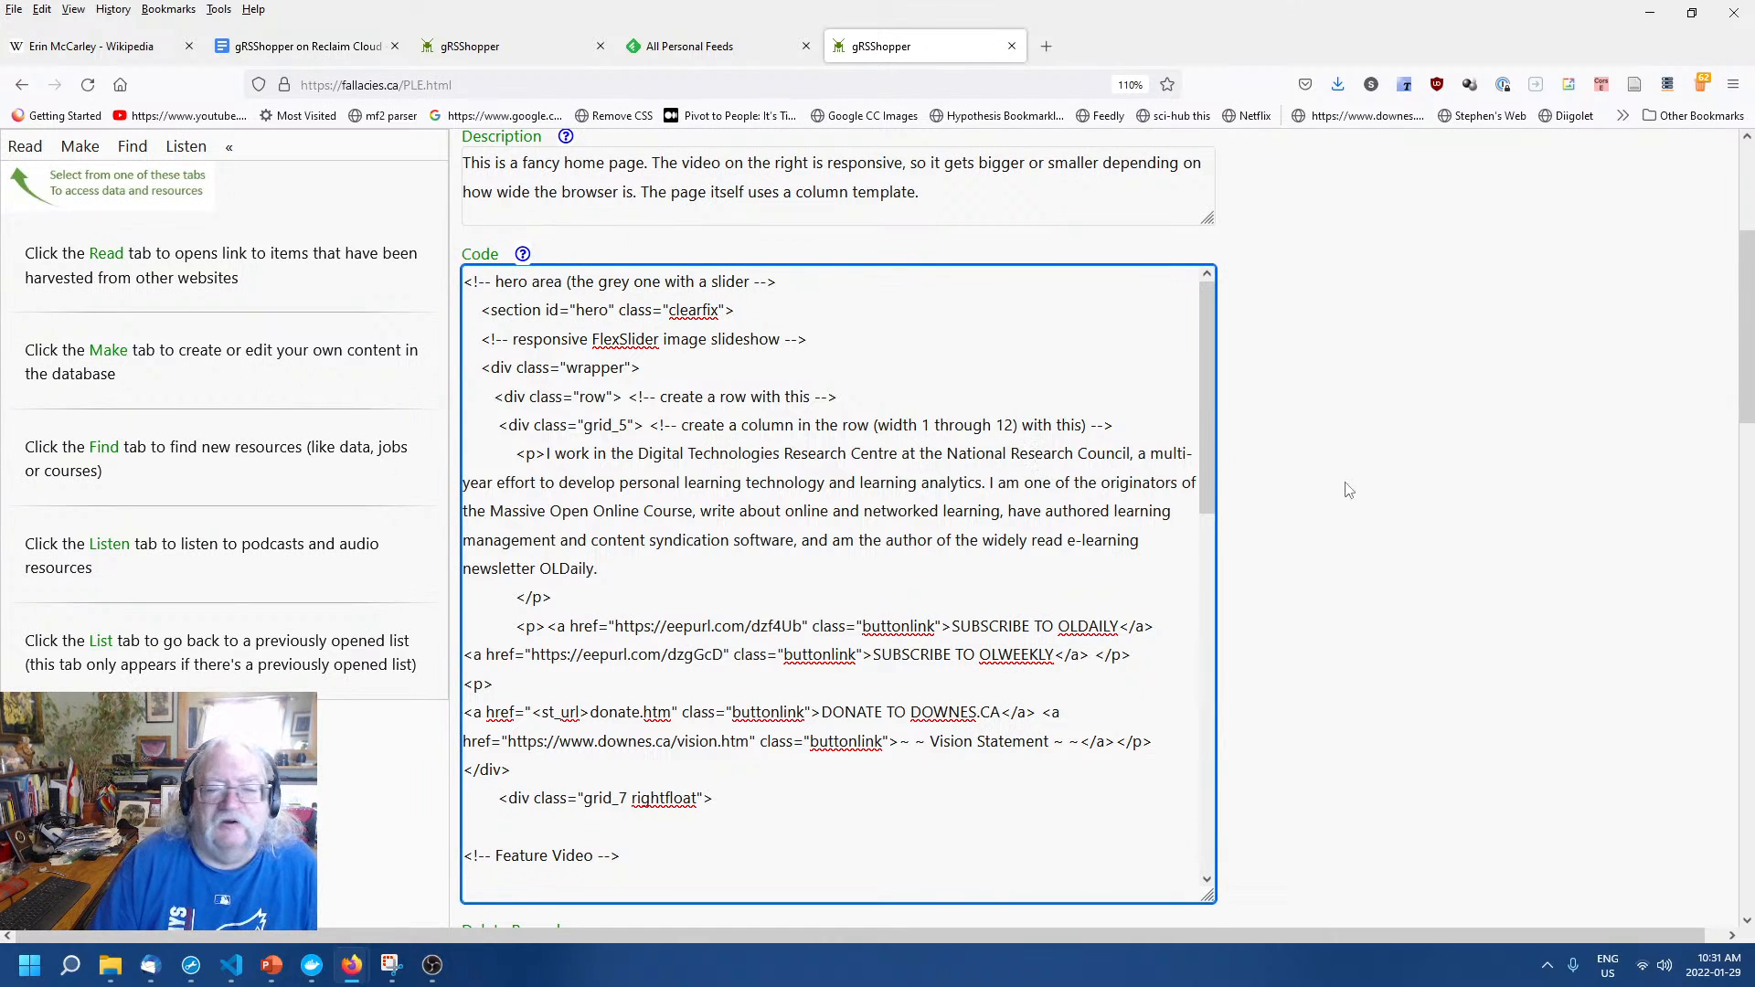
pyautogui.scroll(3, 1345, 491)
pyautogui.scroll(-6, 1342, 484)
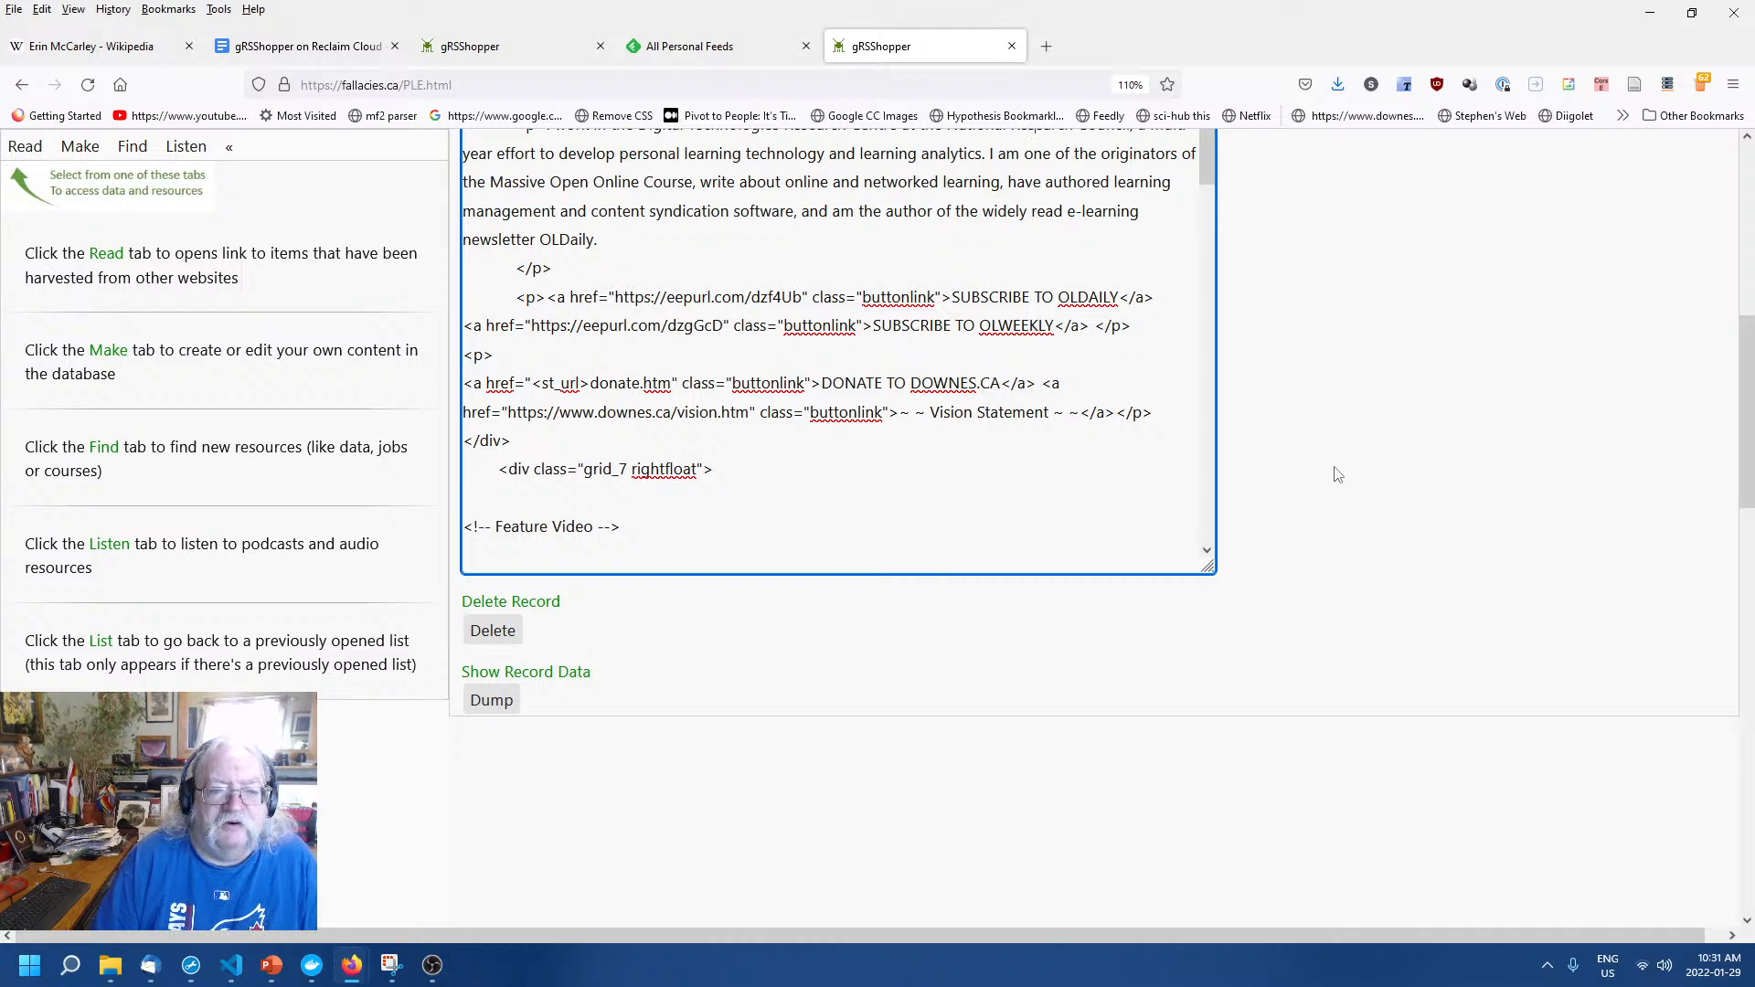
pyautogui.scroll(3, 1322, 477)
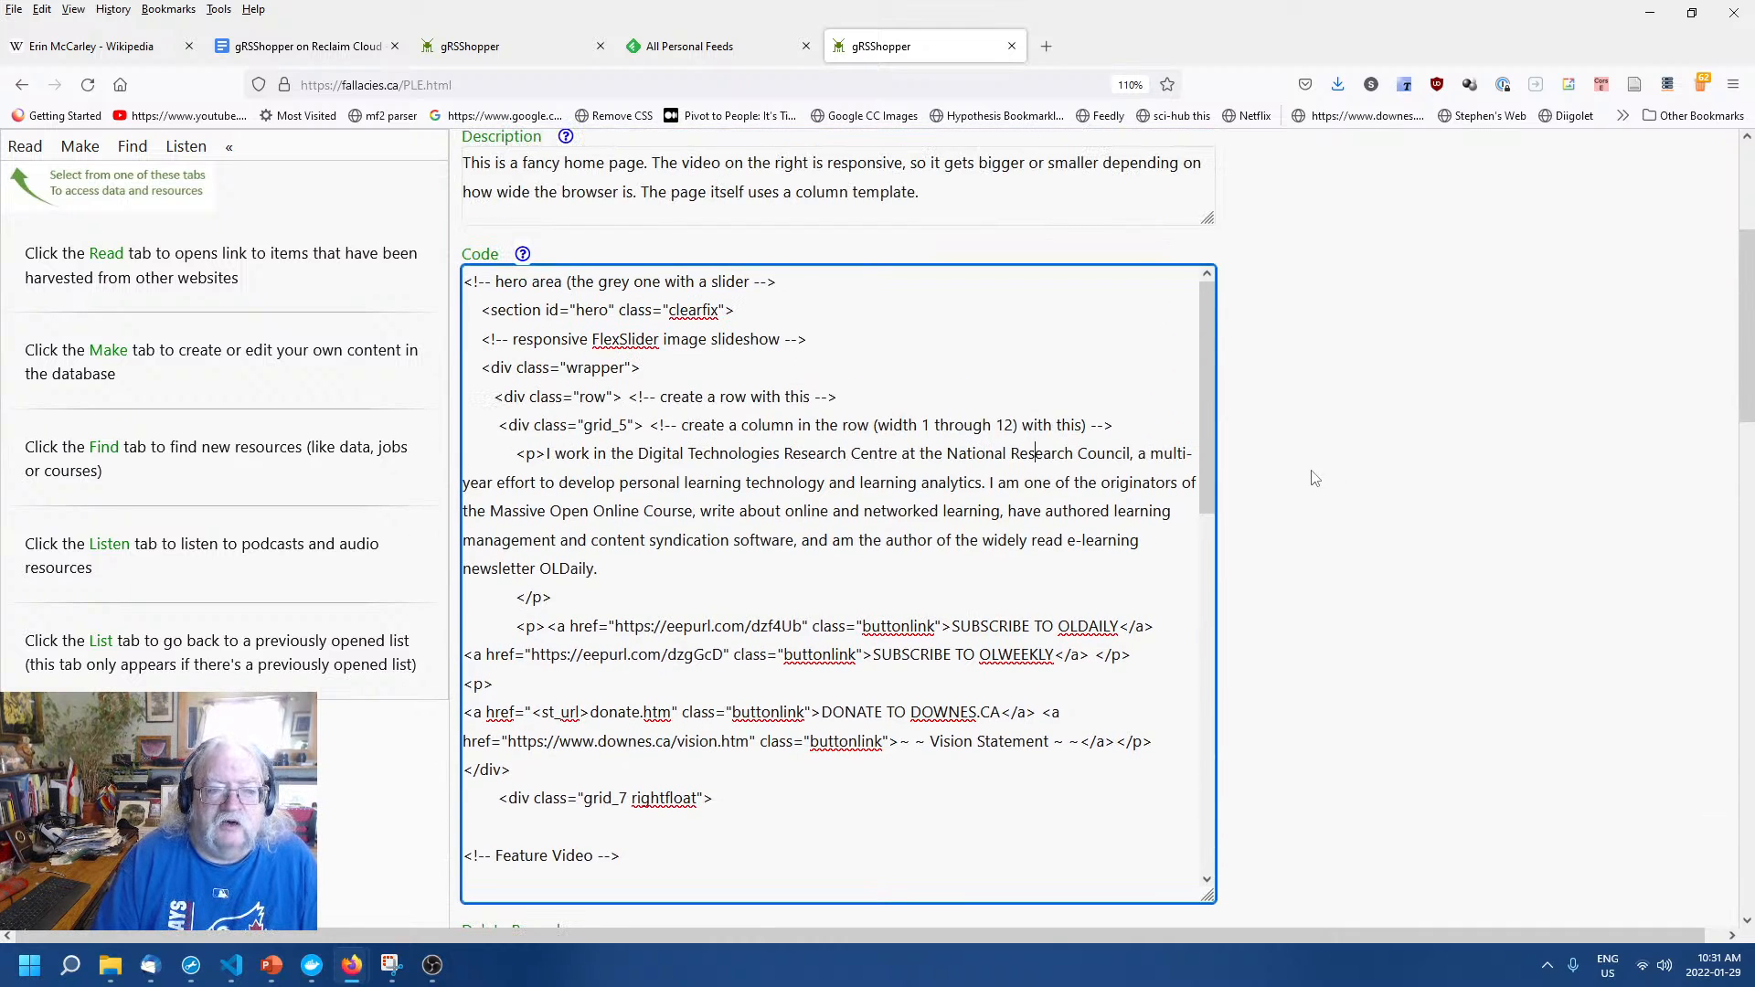
pyautogui.scroll(-7, 1094, 466)
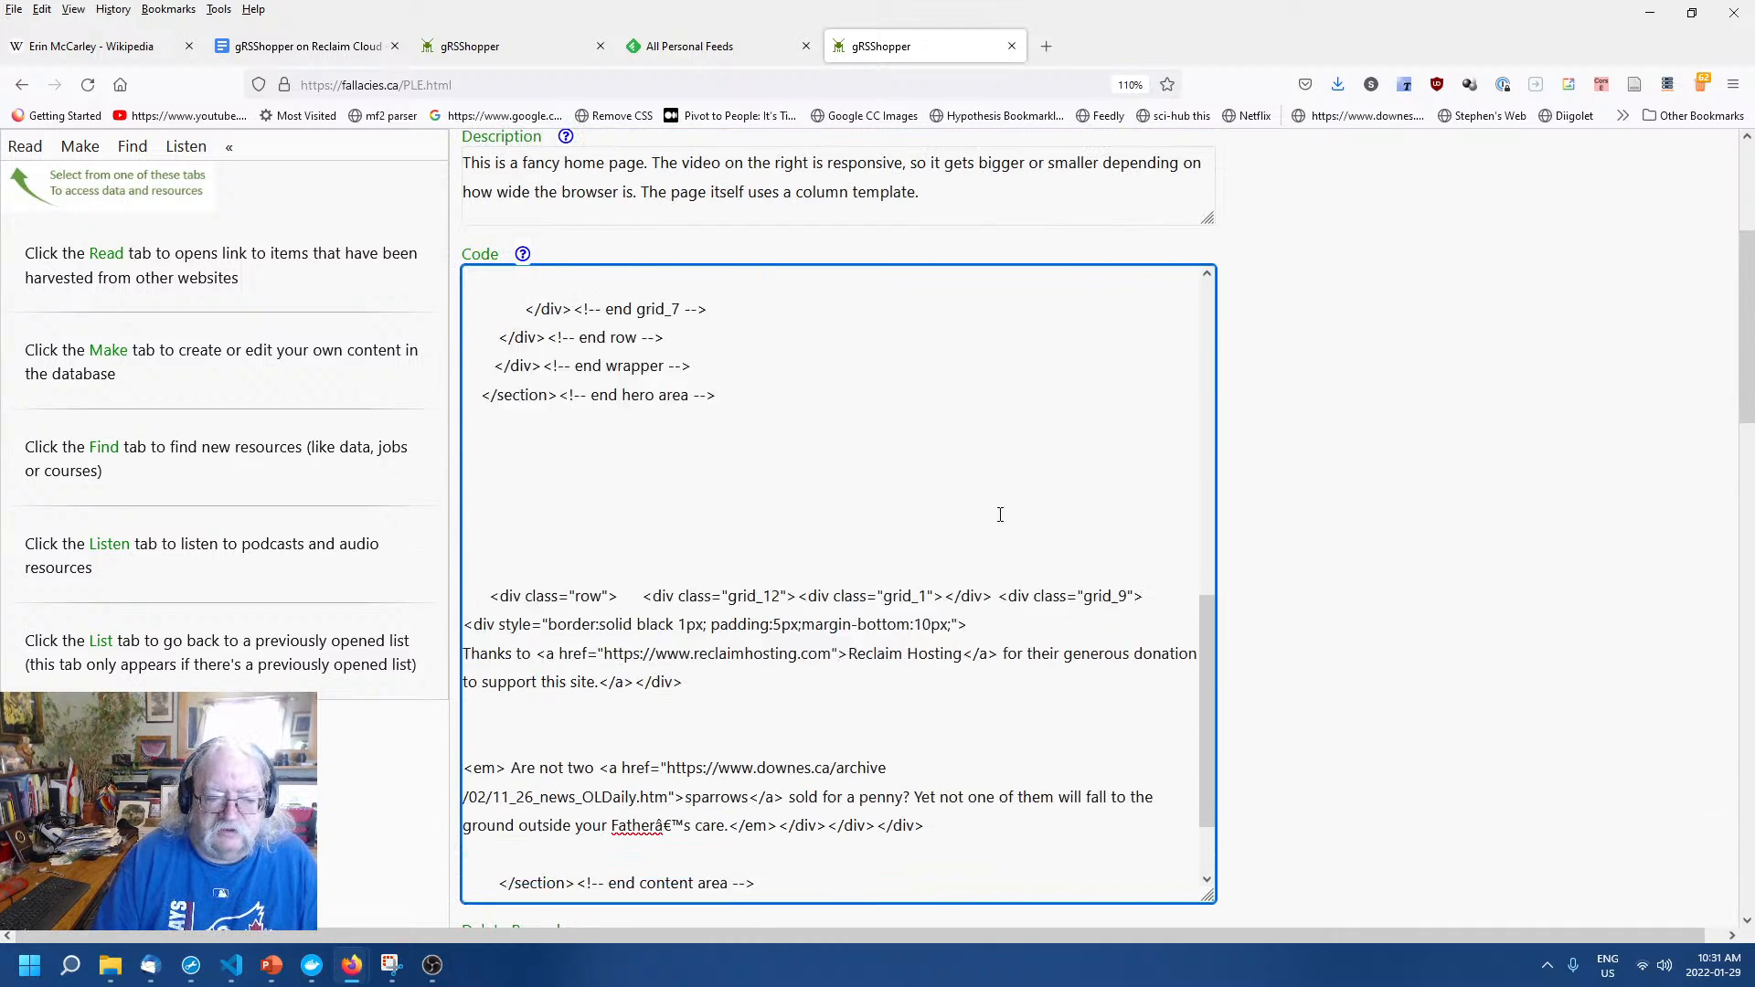
pyautogui.scroll(-1, 1000, 515)
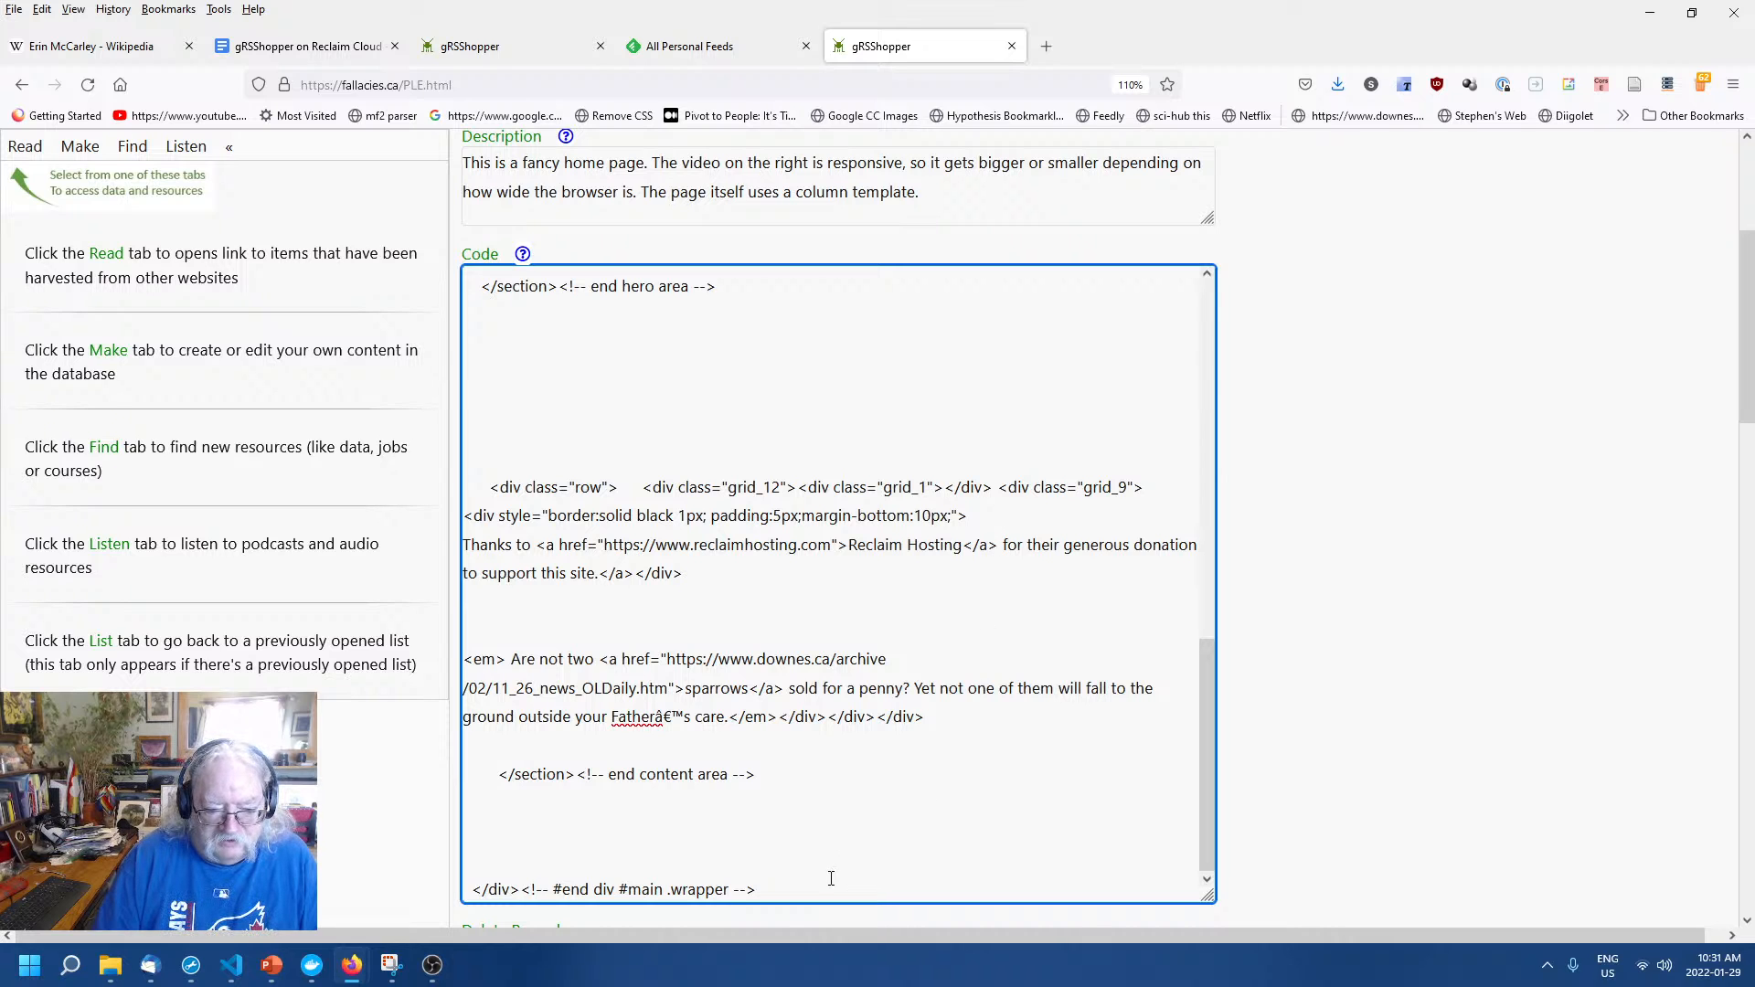
# Select and delete all existing HTML in the Home Page Code box, leaving it empty.
pyautogui.moveTo(808, 884); pyautogui.dragTo(1633, 221)
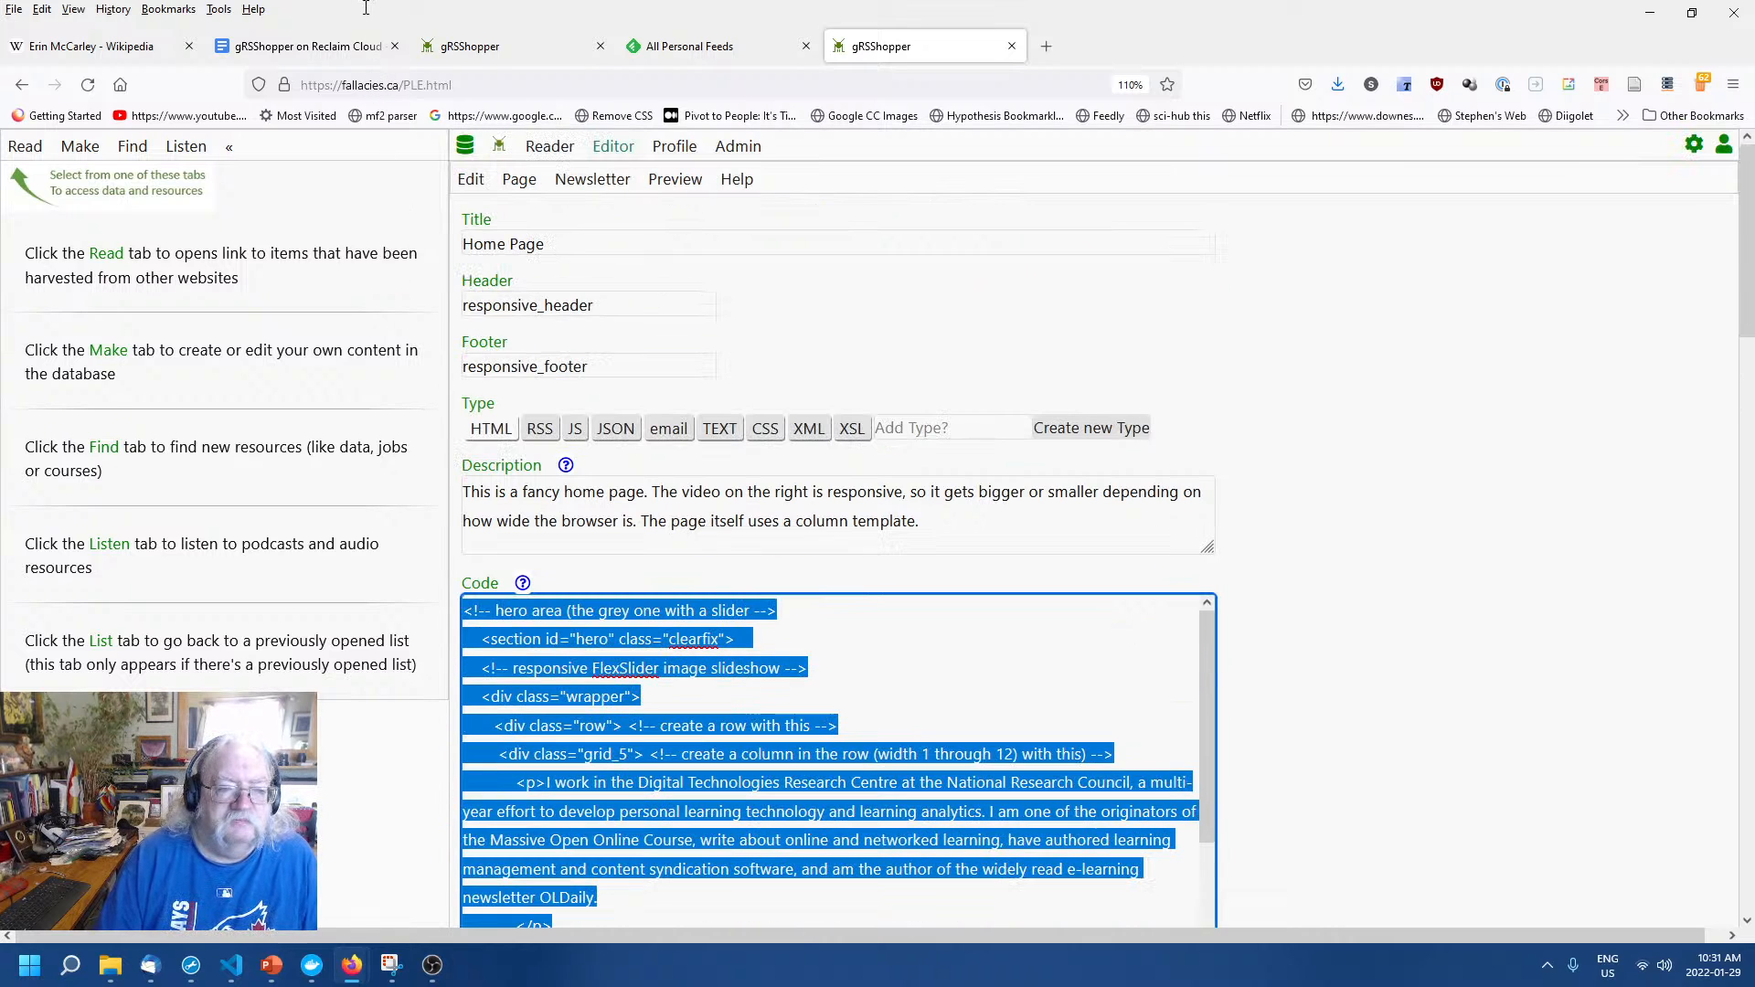
pyautogui.press('Delete')
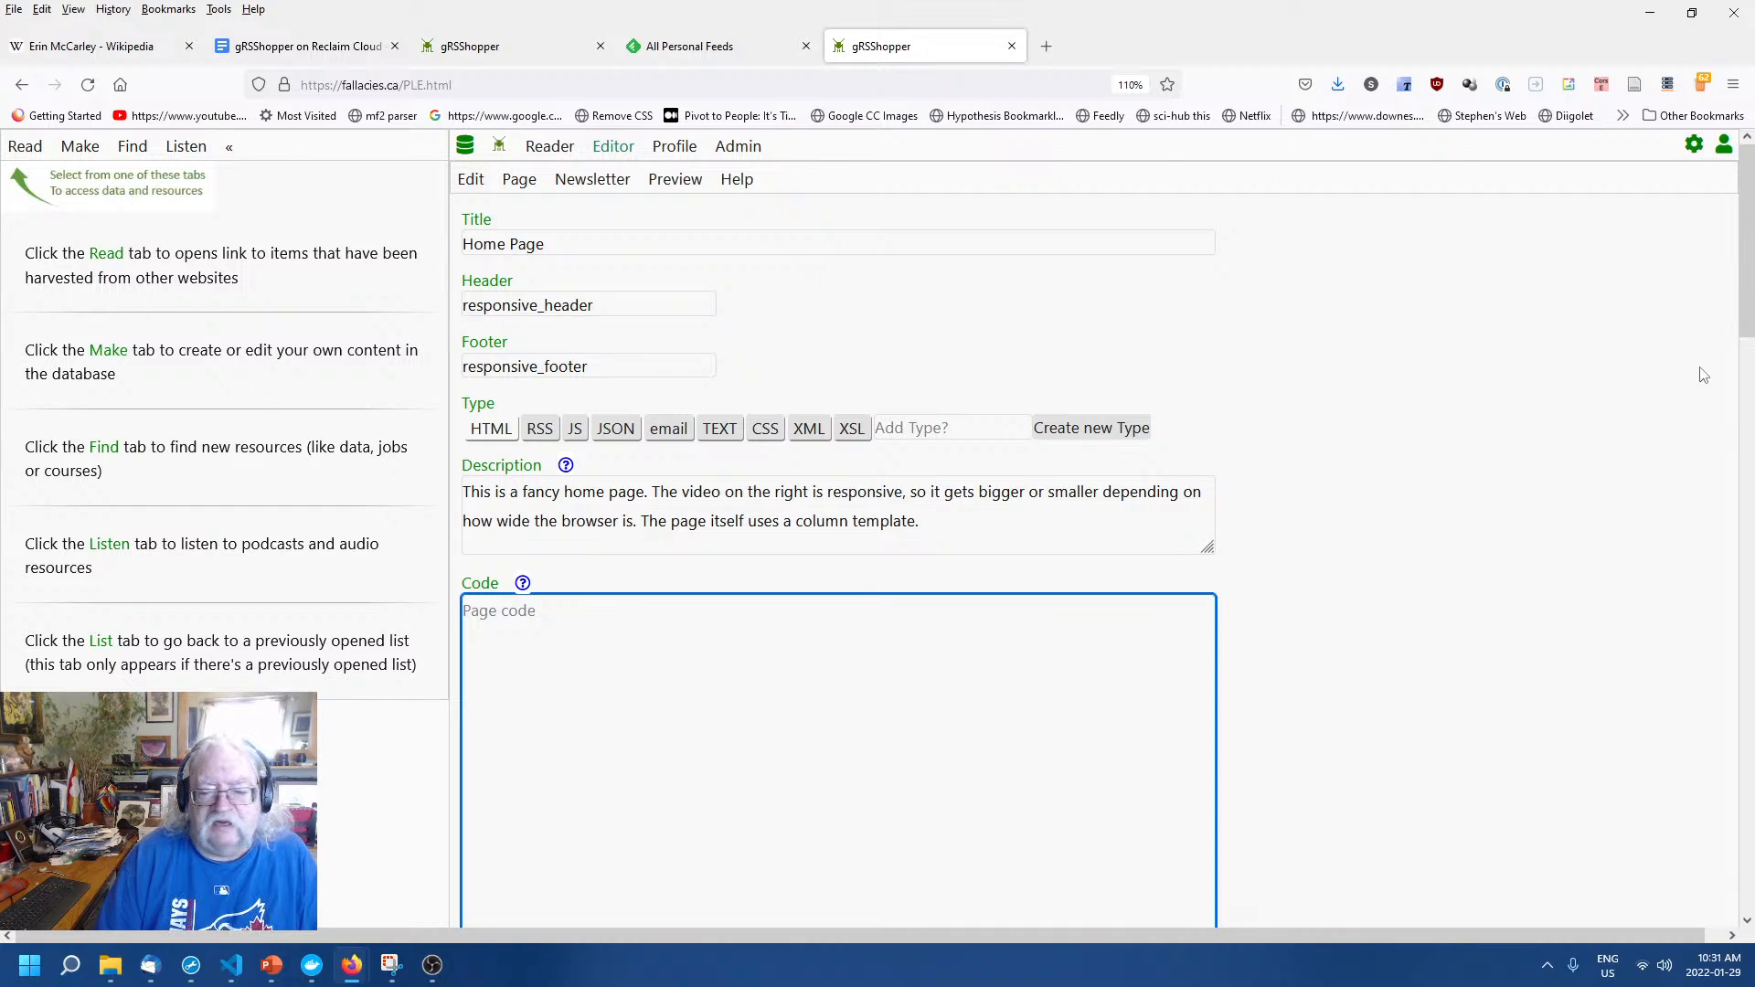
pyautogui.click(1500, 506)
pyautogui.scroll(-3, 1476, 504)
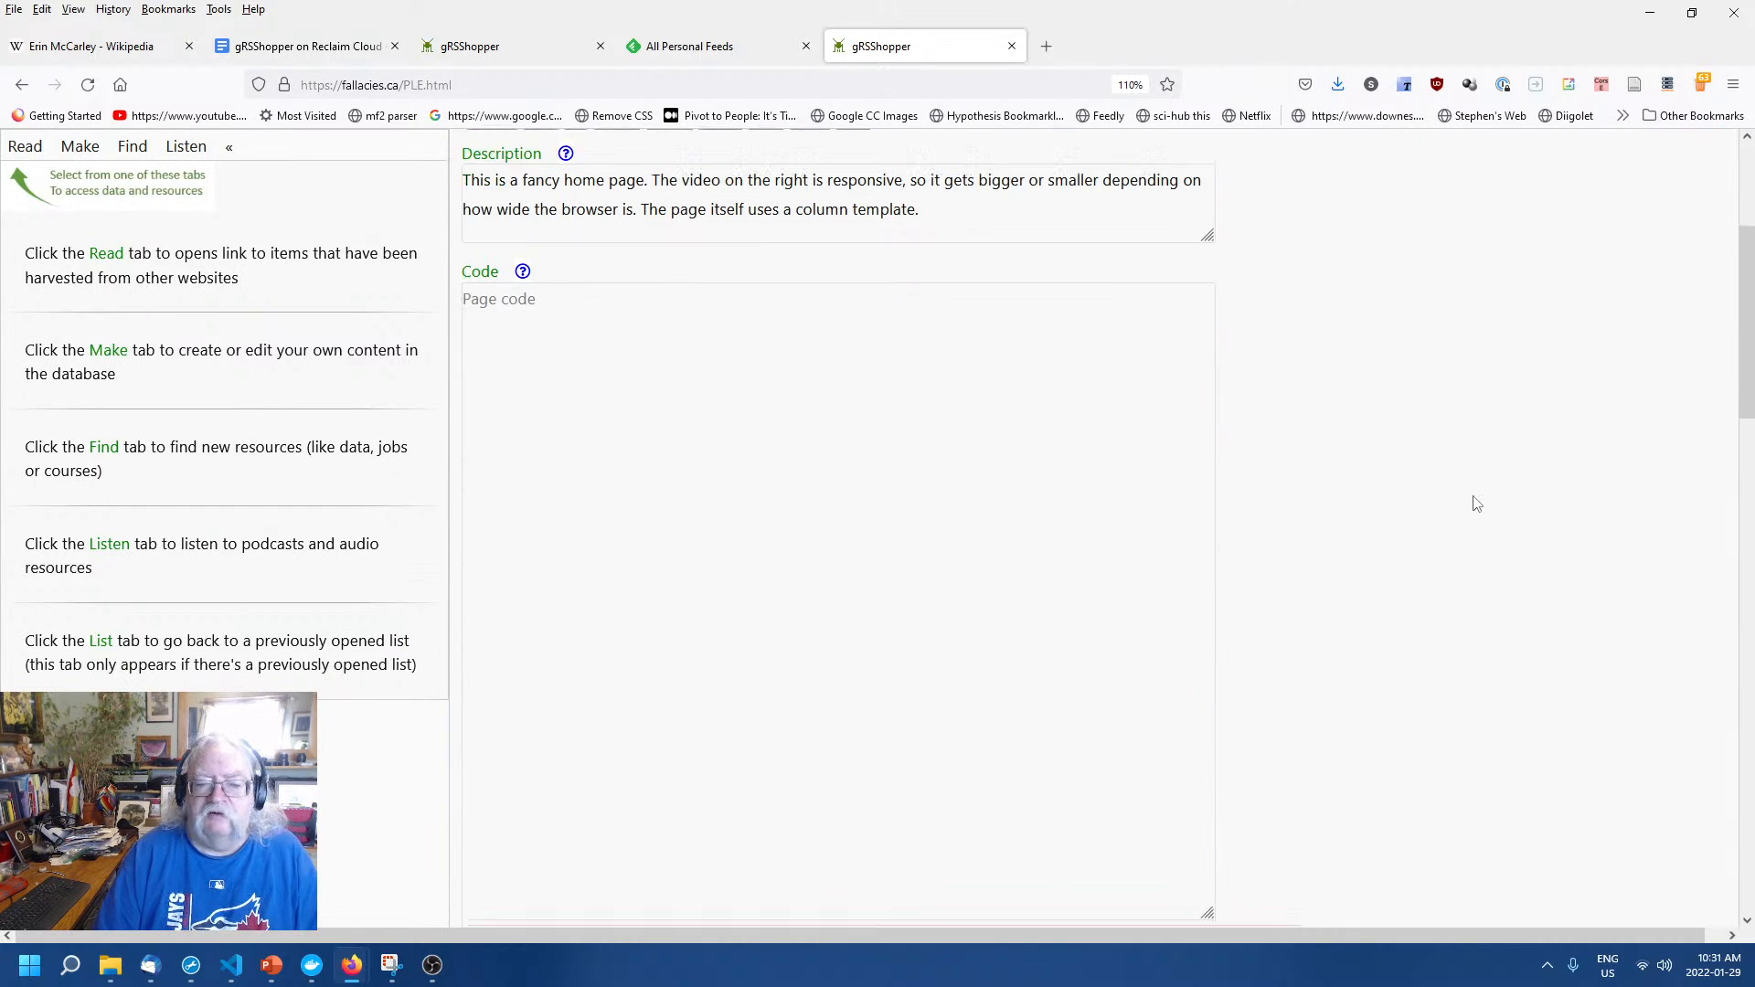
pyautogui.click(956, 403)
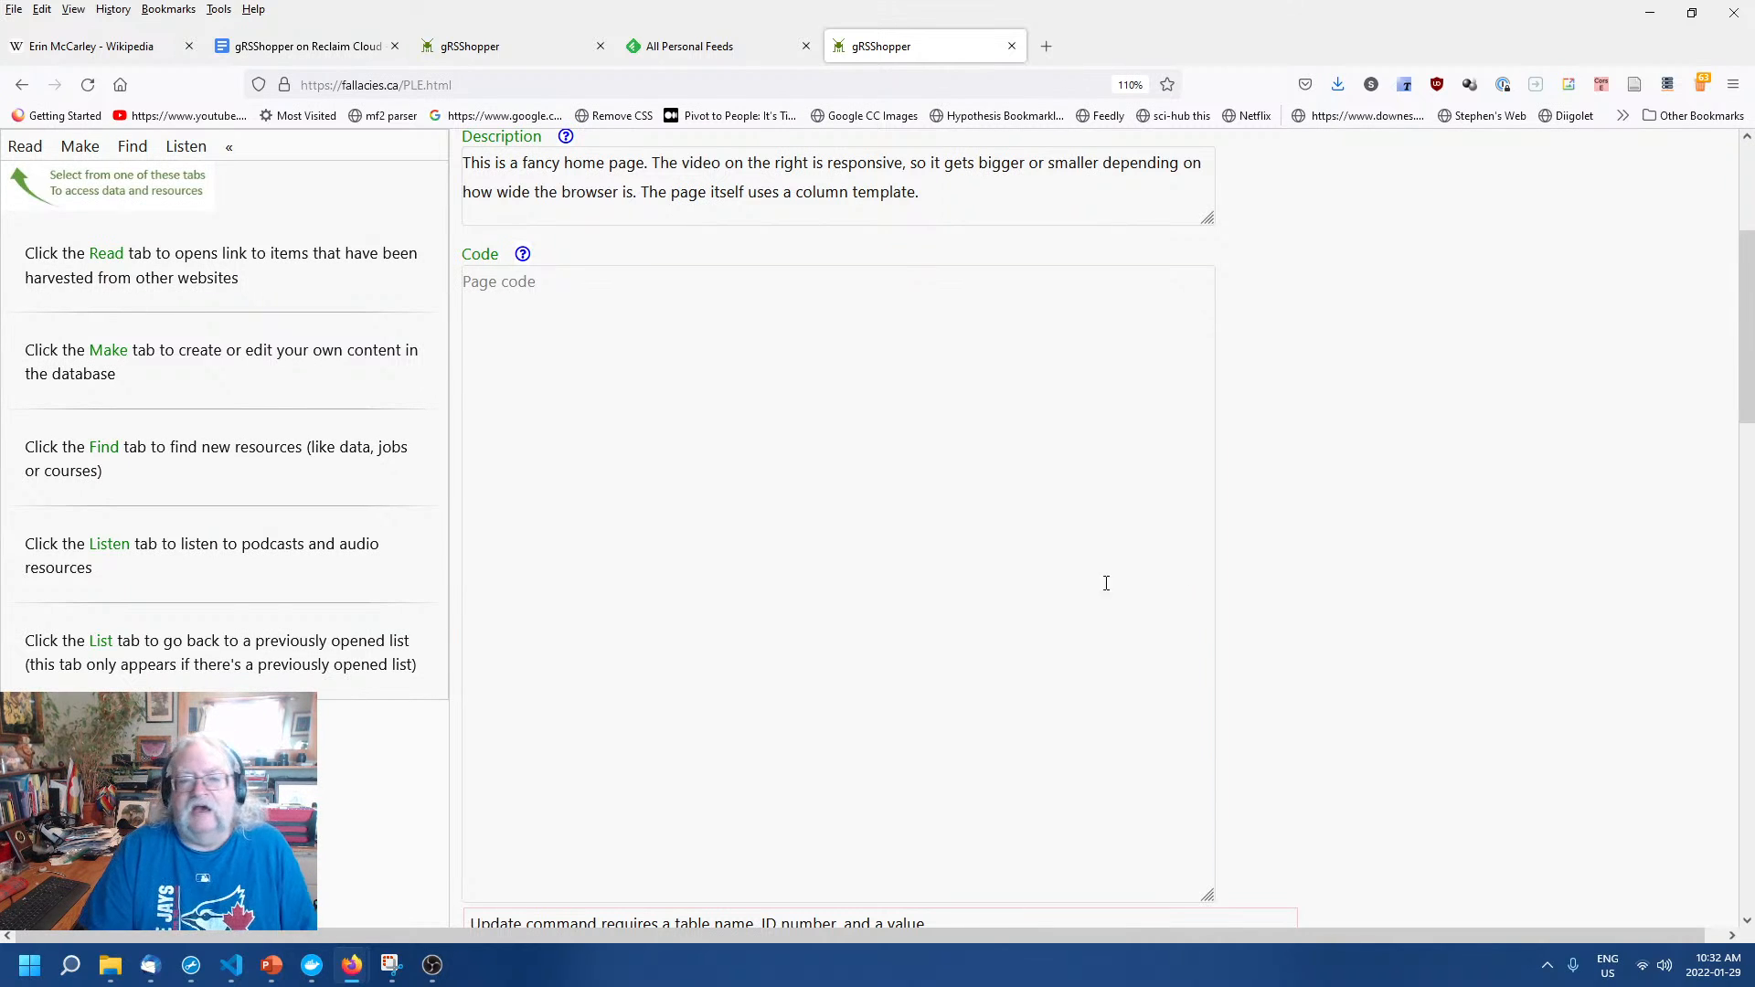
pyautogui.click(901, 482)
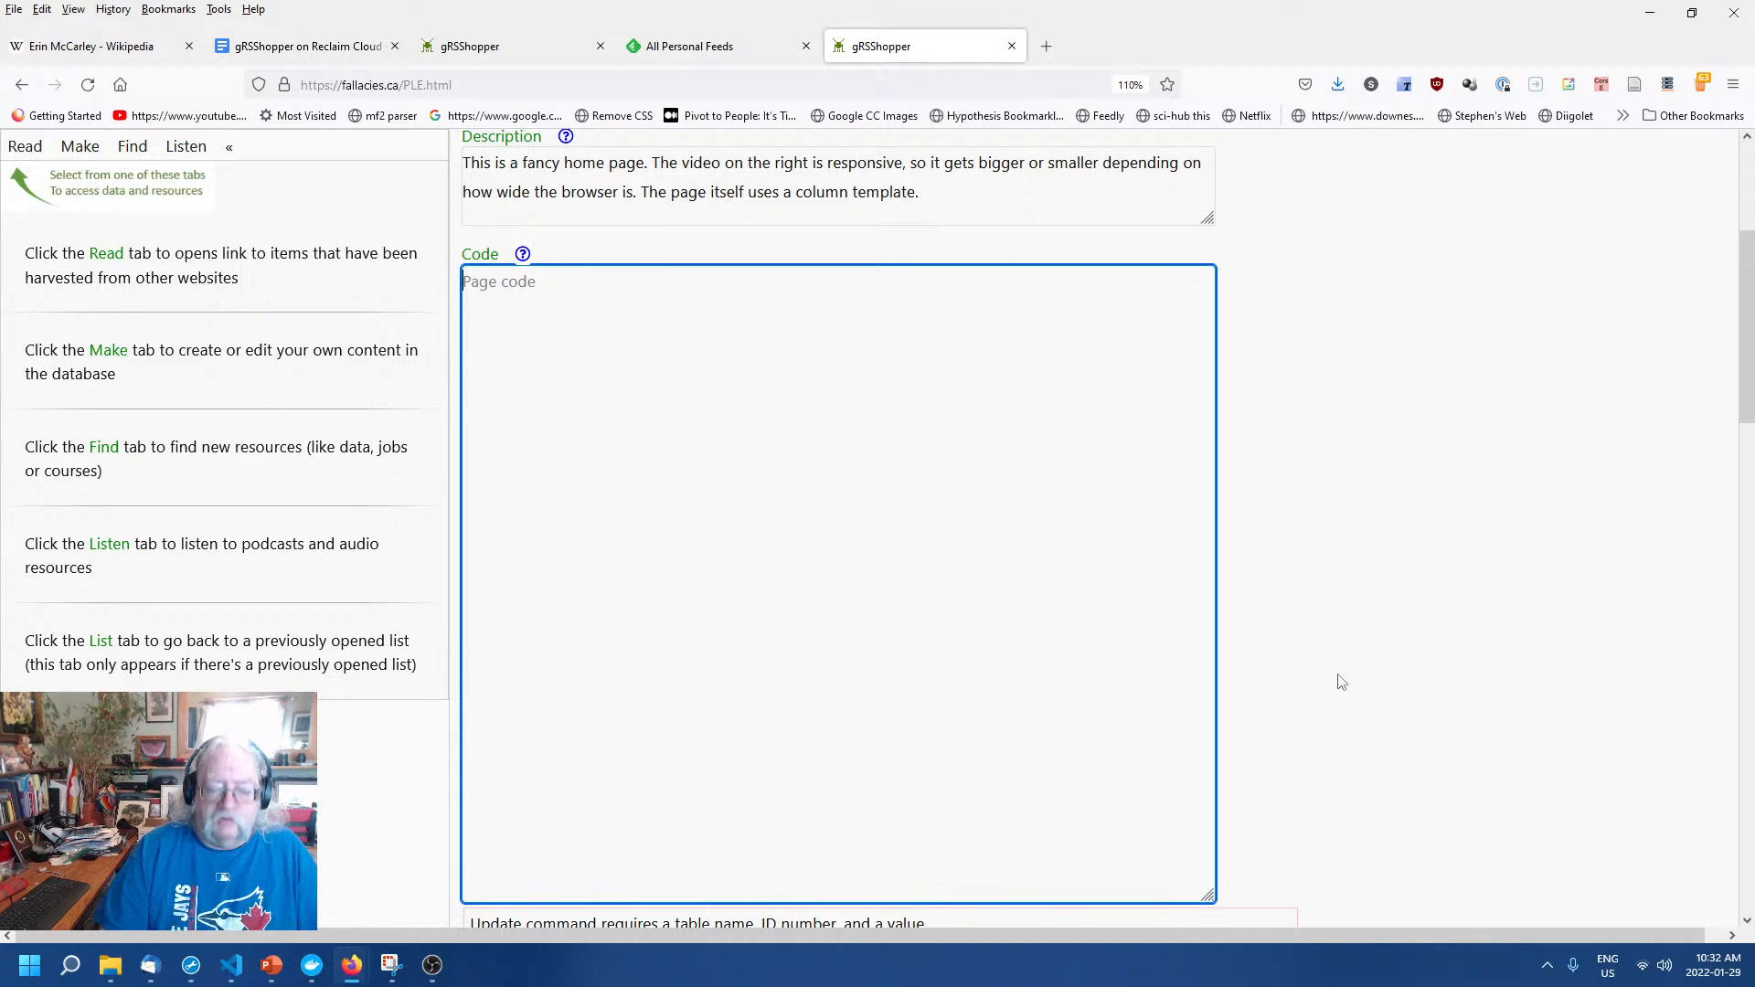
# Enter <h1><st_name></h1> as the Home Page code and save it.
pyautogui.write('<h1')
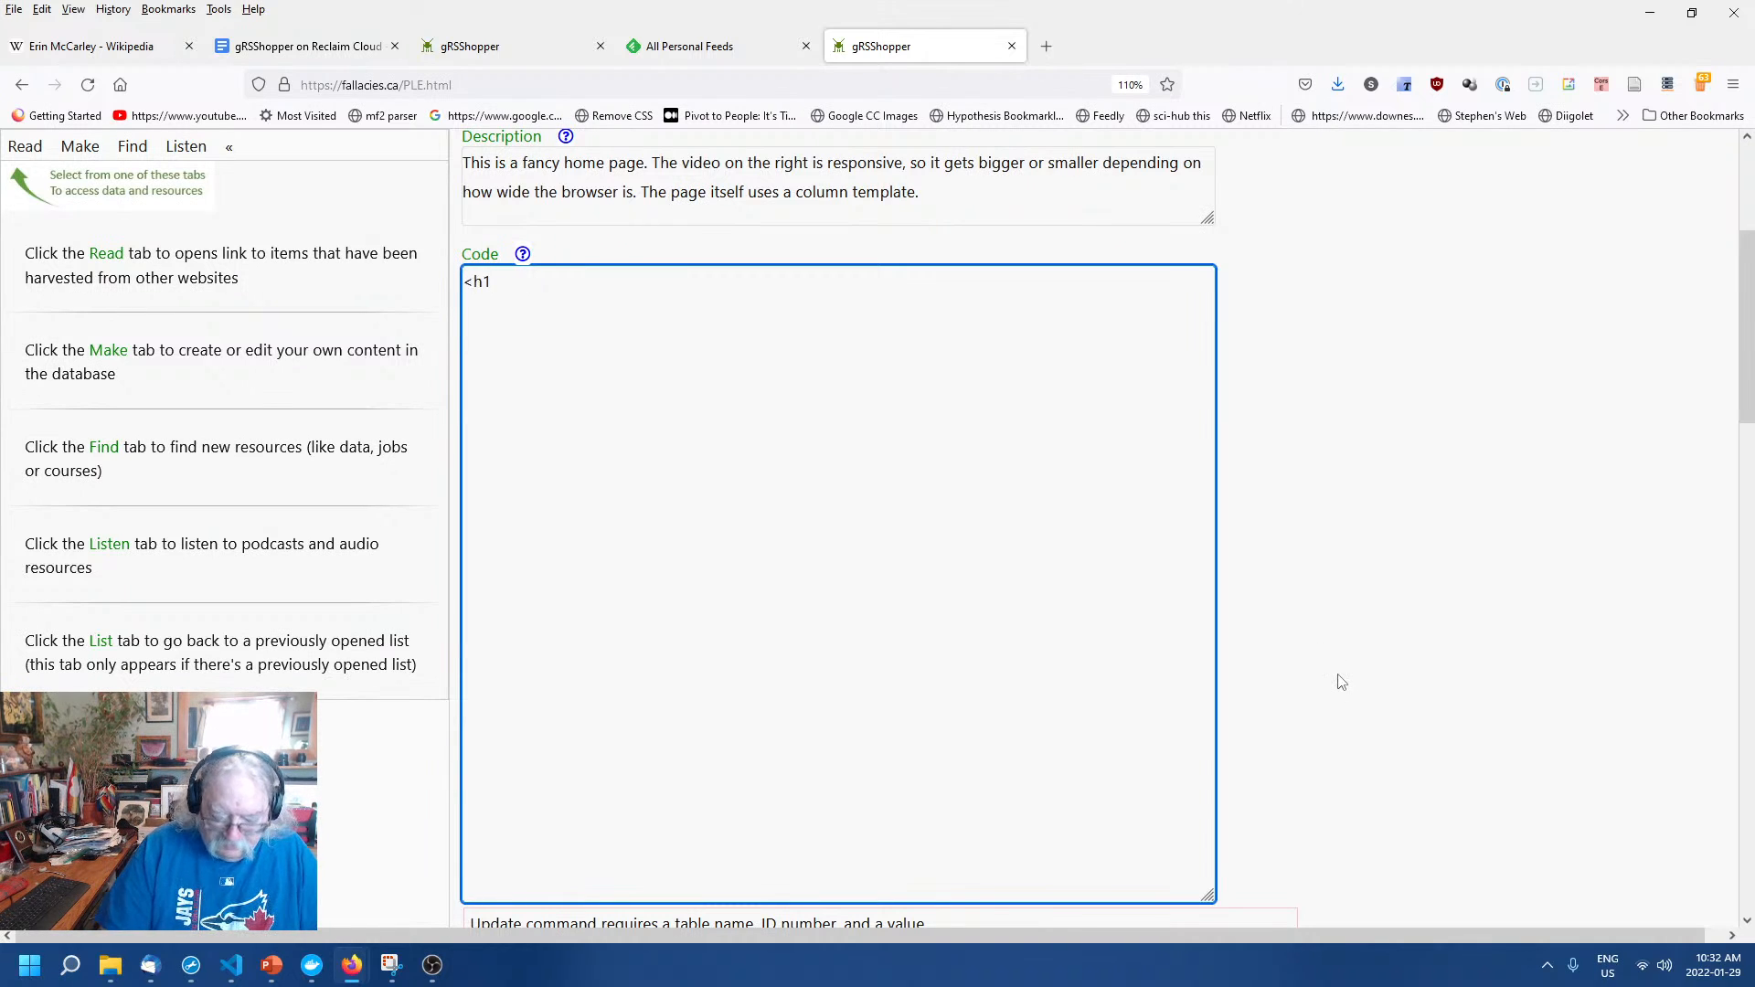
pyautogui.write('>')
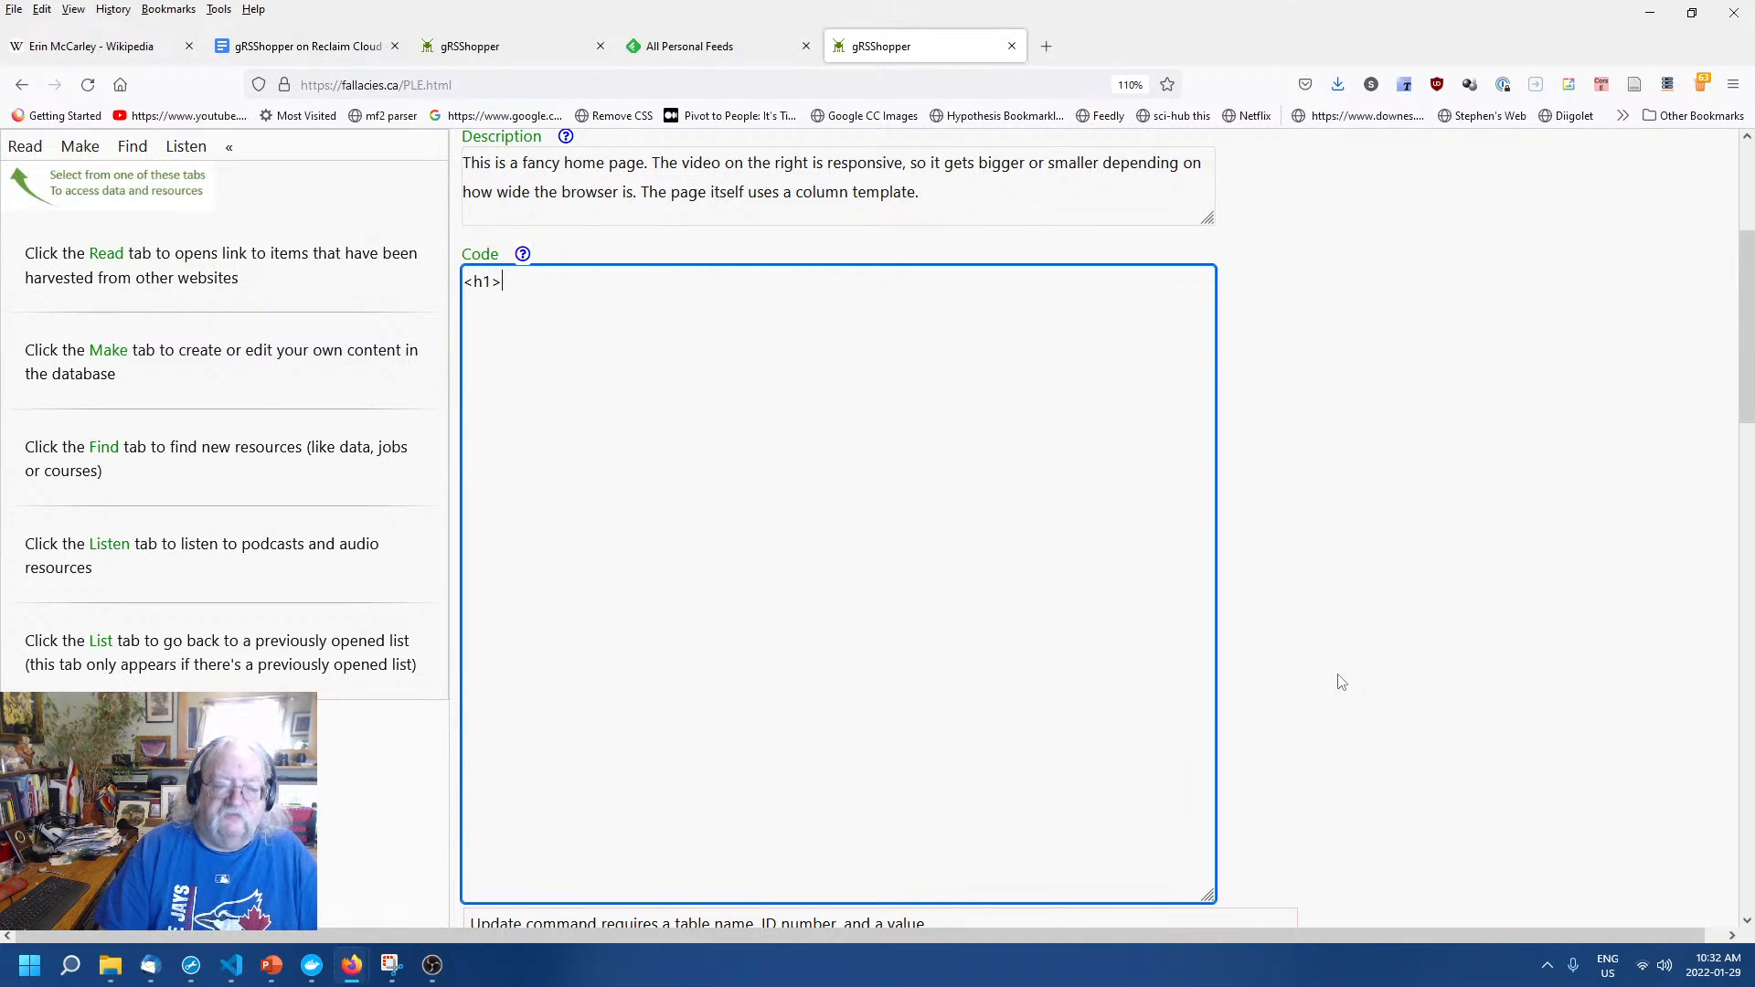
pyautogui.write('<')
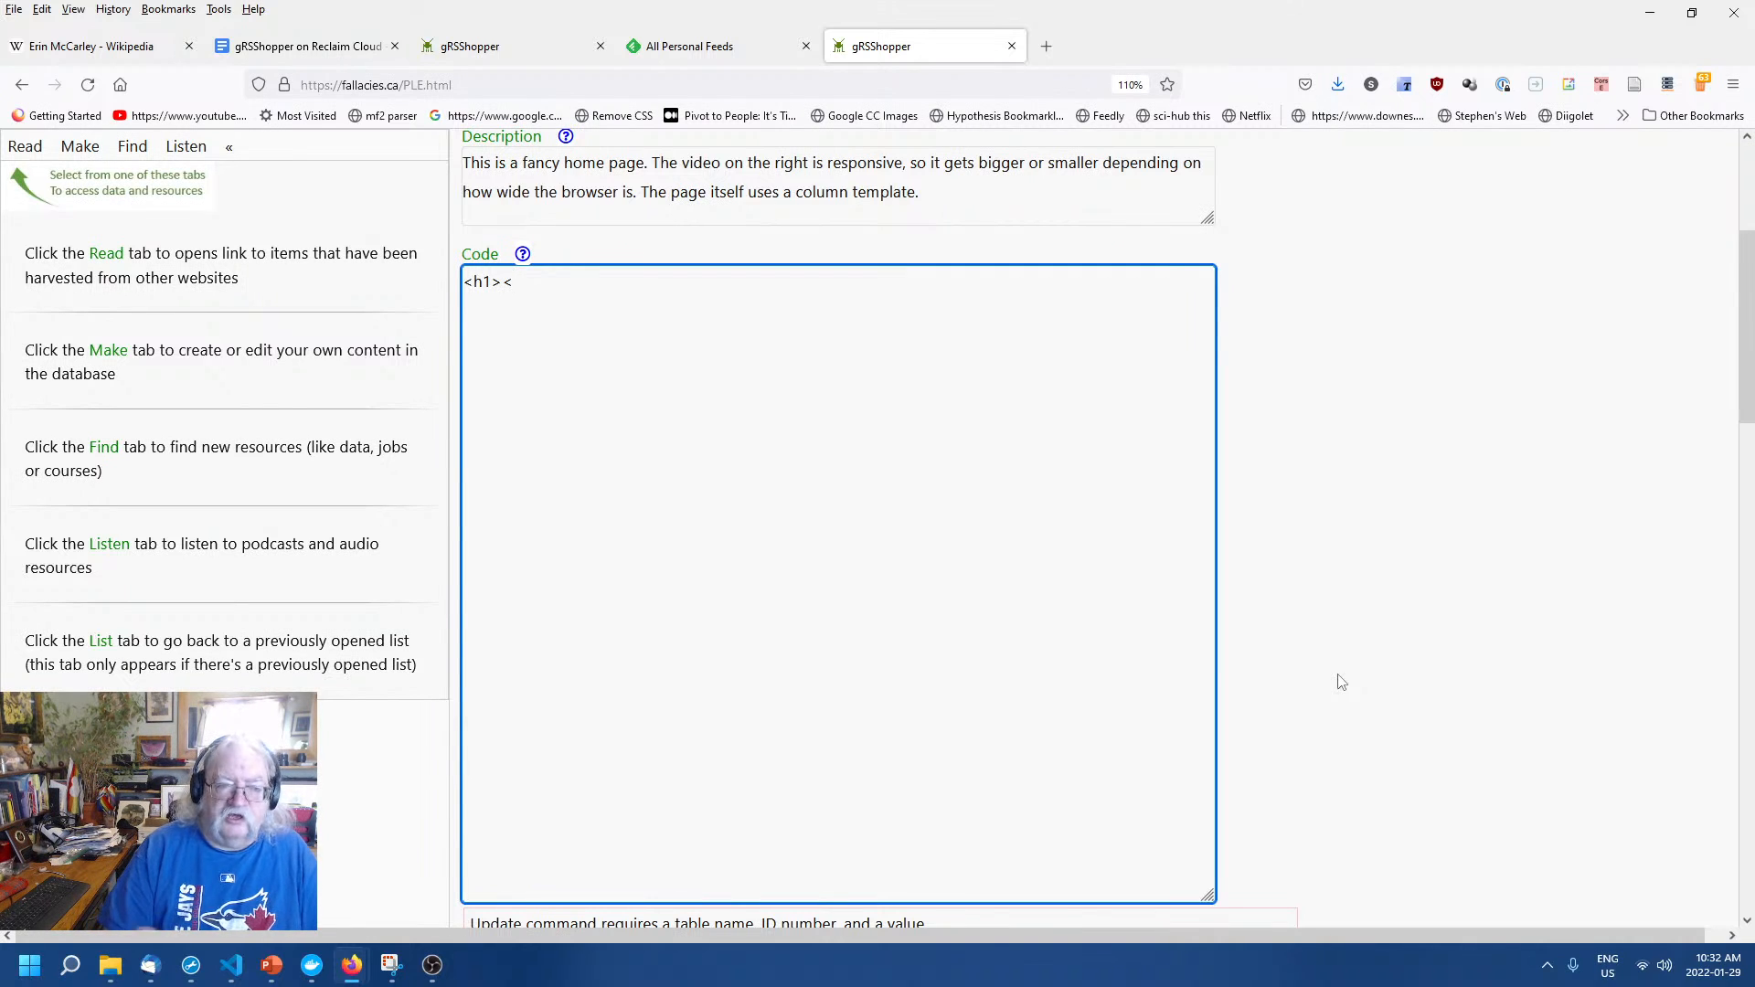
pyautogui.write('st')
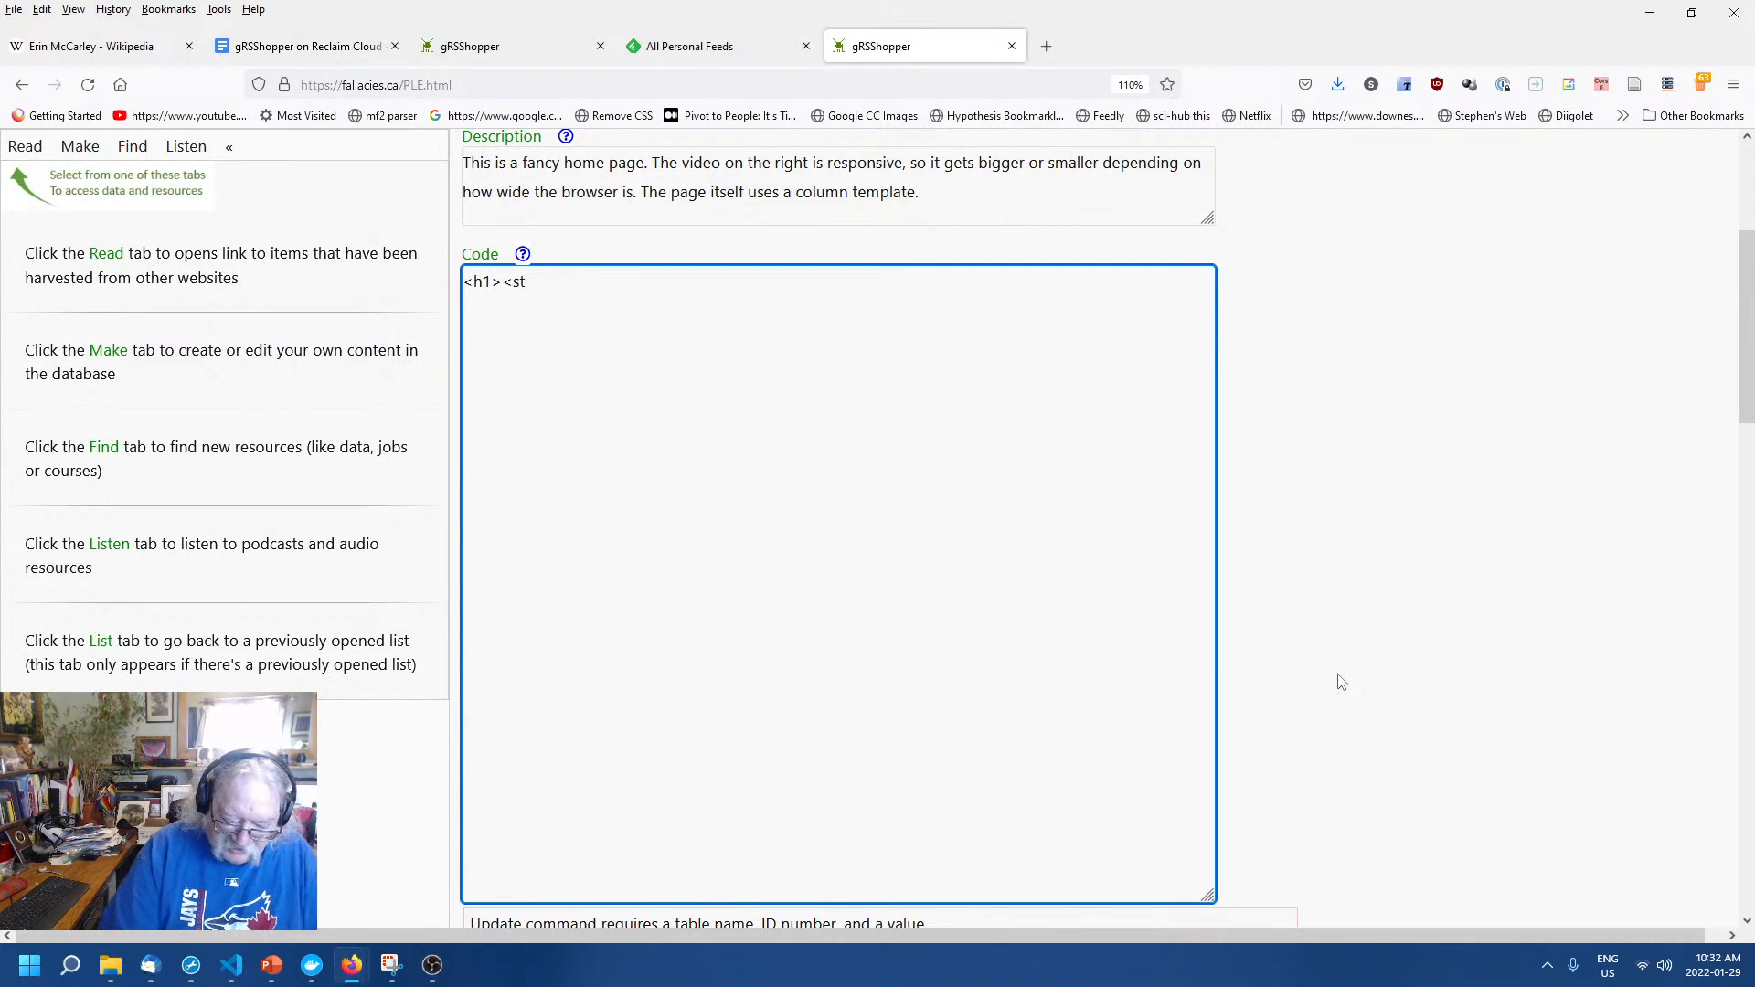
pyautogui.write('_name')
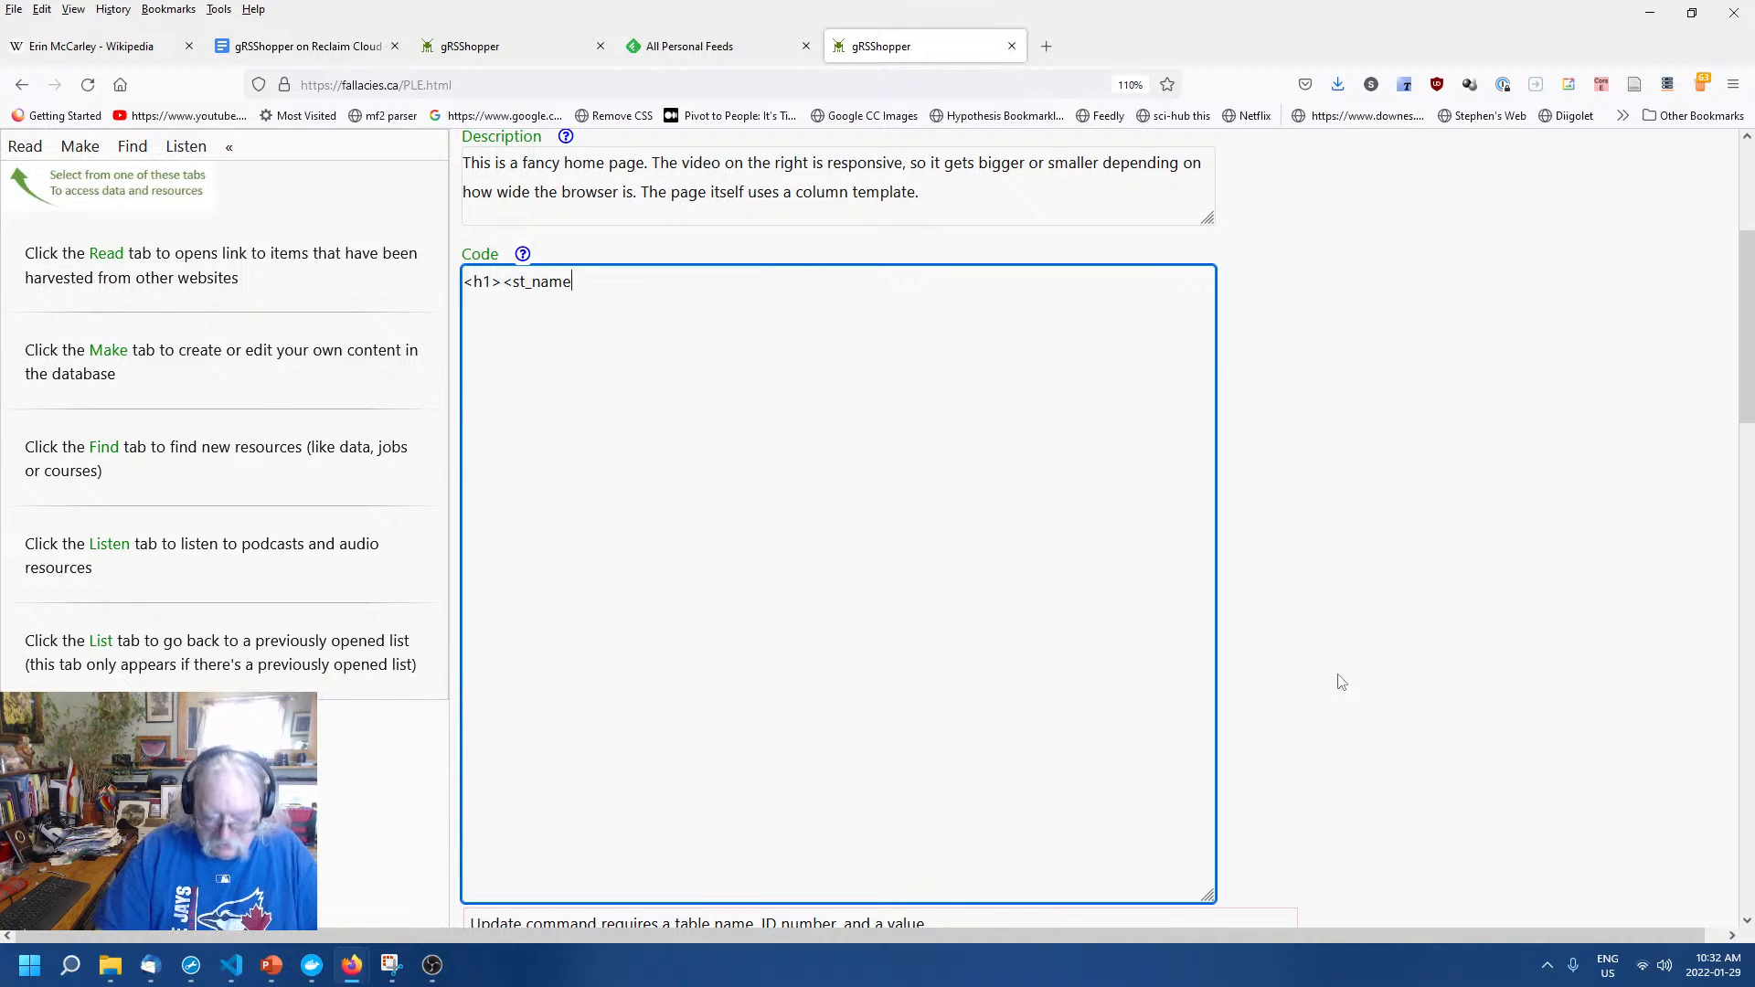
pyautogui.write('>')
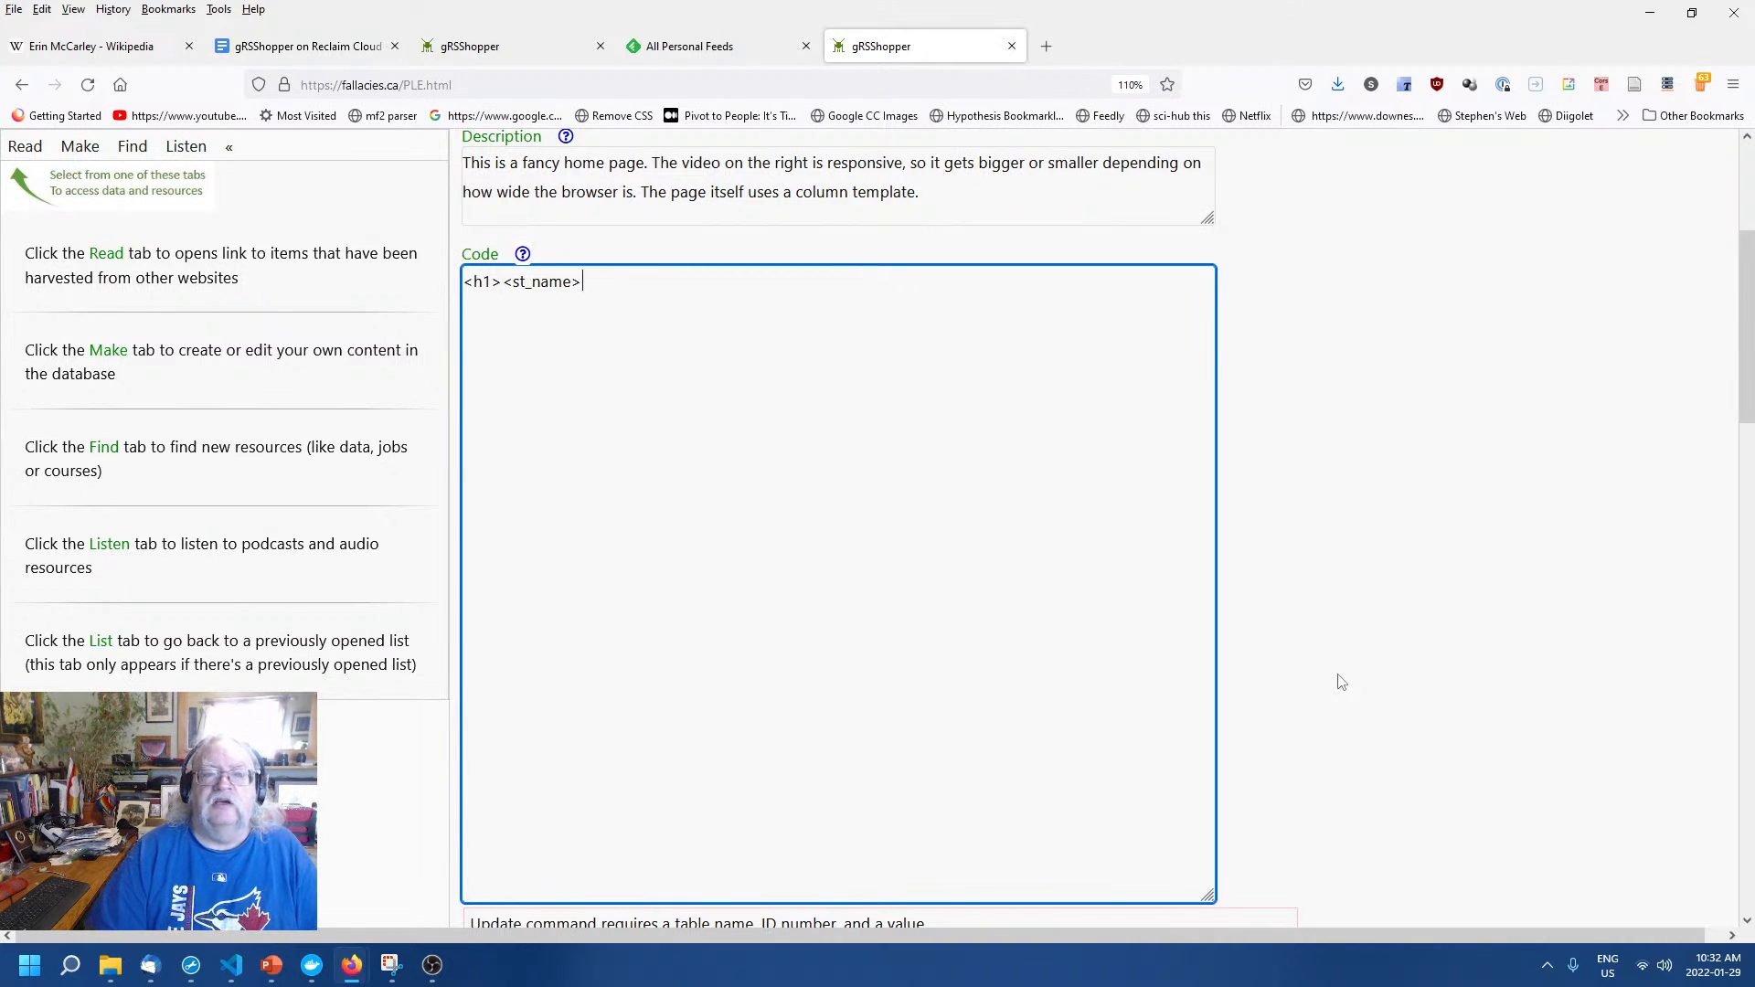
pyautogui.write(' <')
pyautogui.write('/')
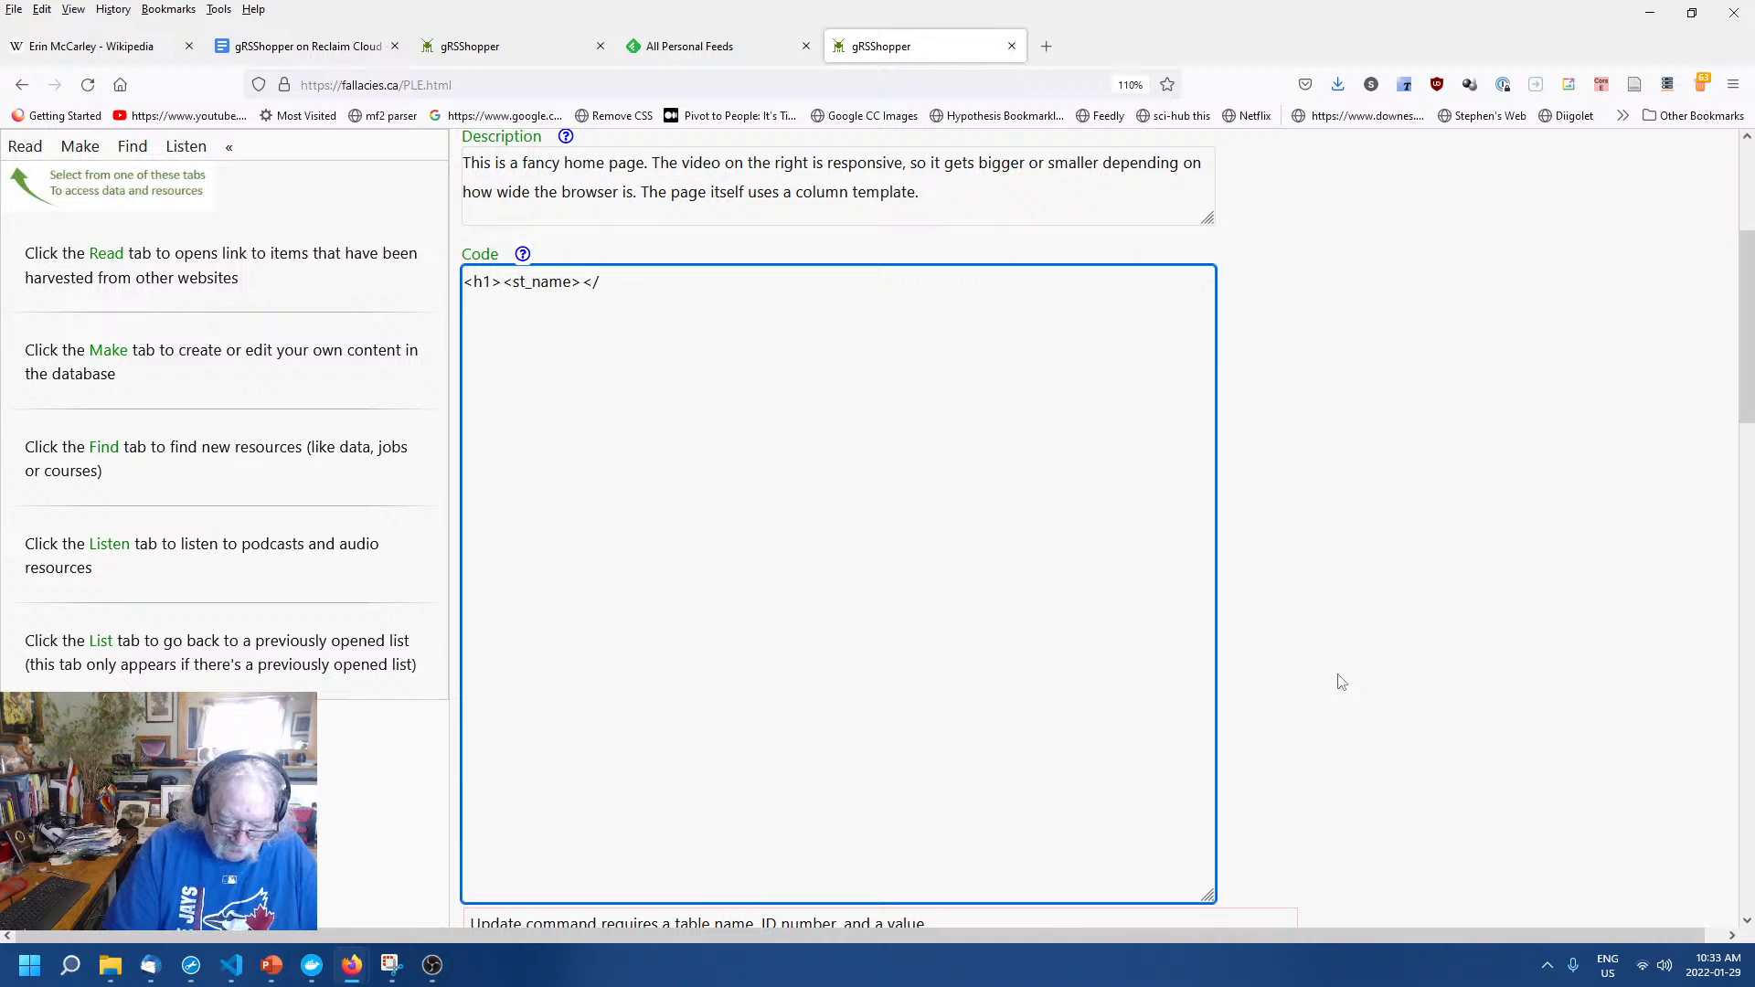
pyautogui.write('h1>')
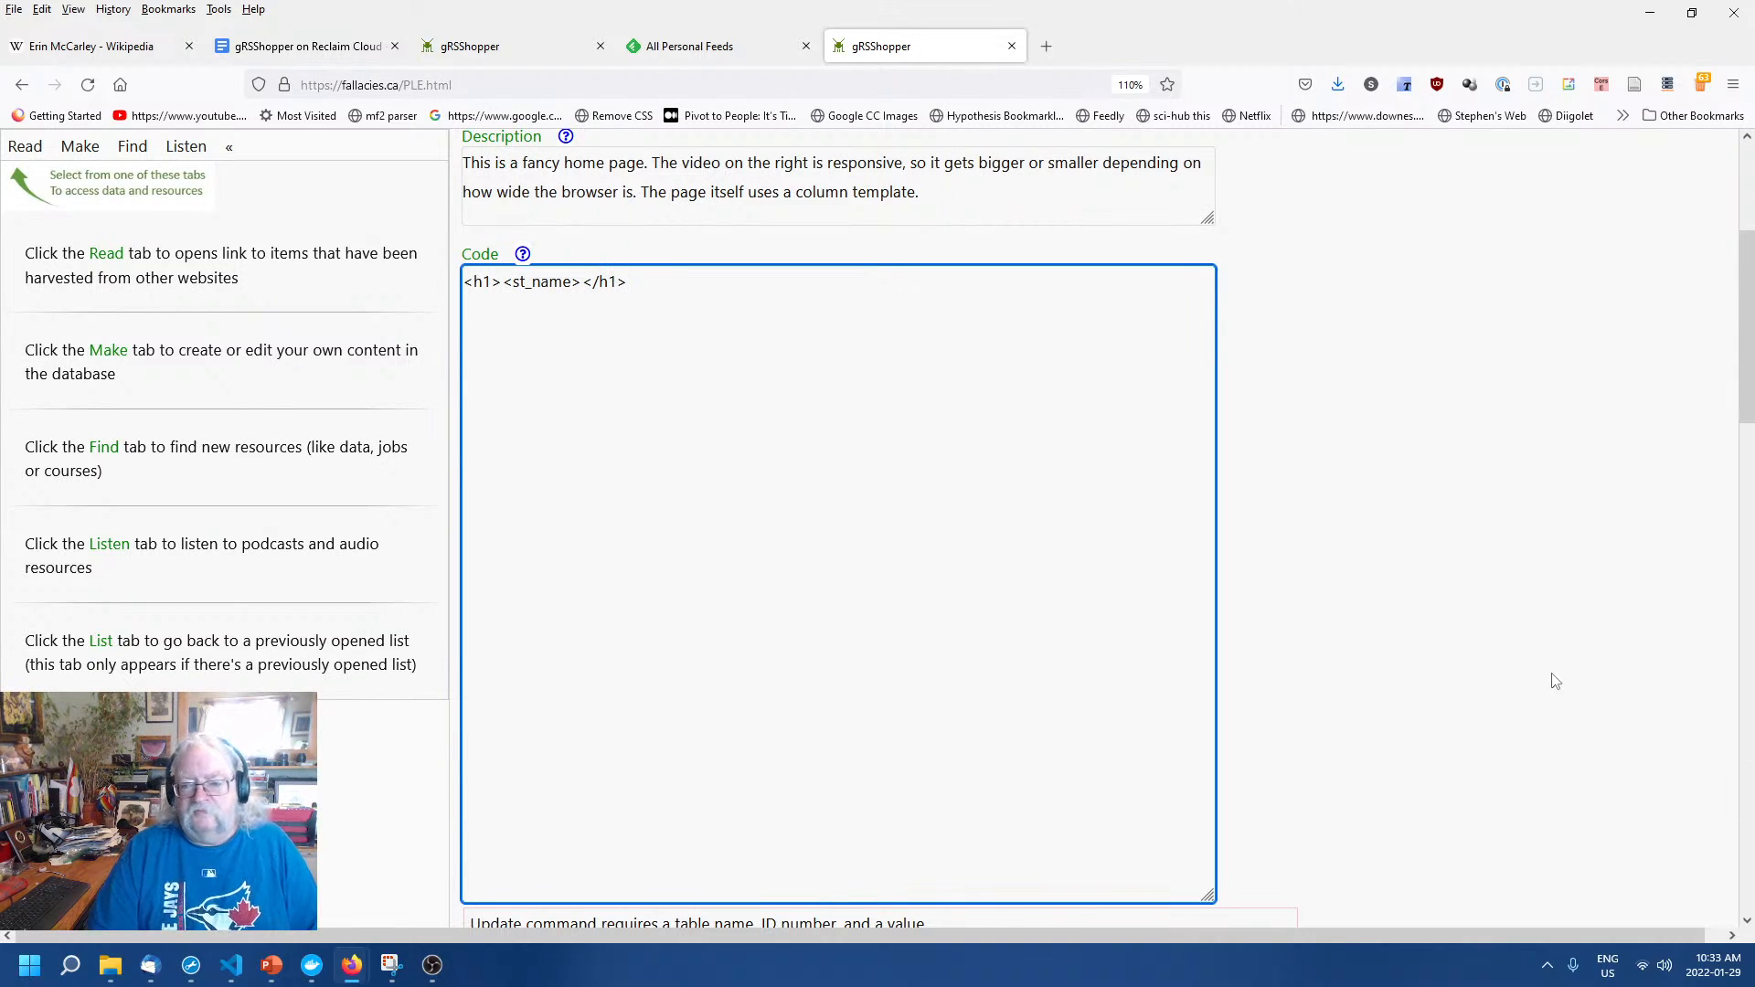
pyautogui.click(1474, 660)
pyautogui.scroll(2, 1454, 655)
pyautogui.click(673, 660)
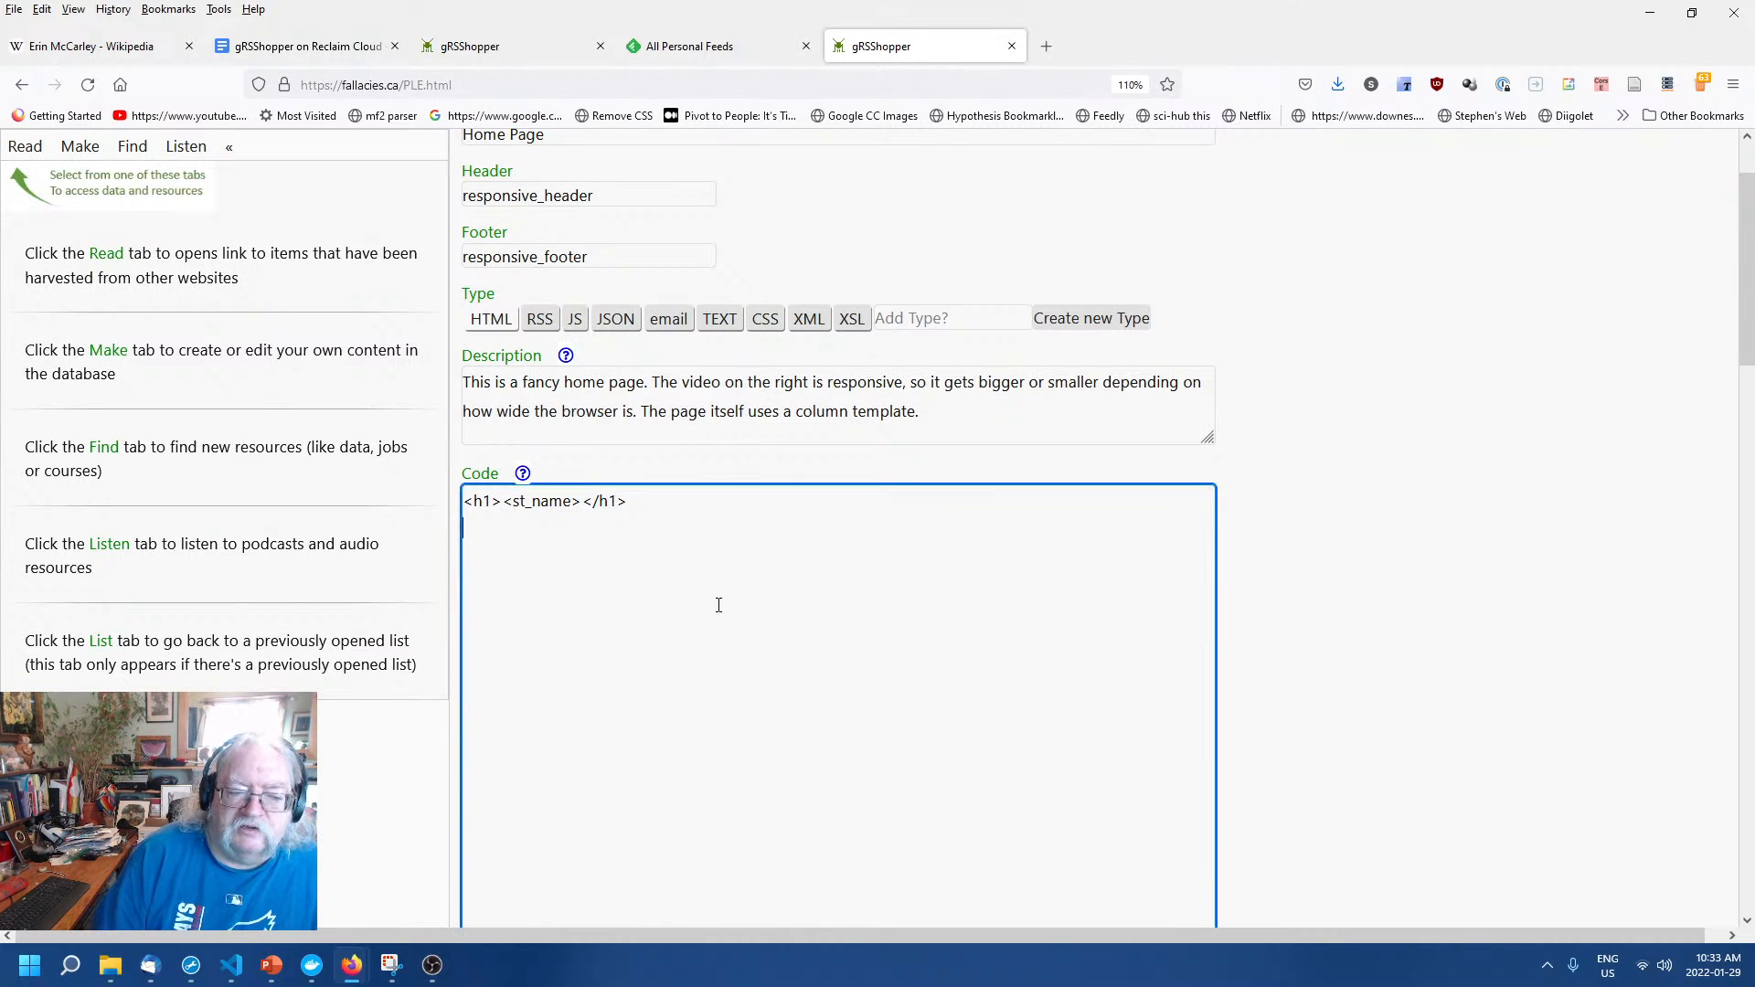
pyautogui.click(1321, 594)
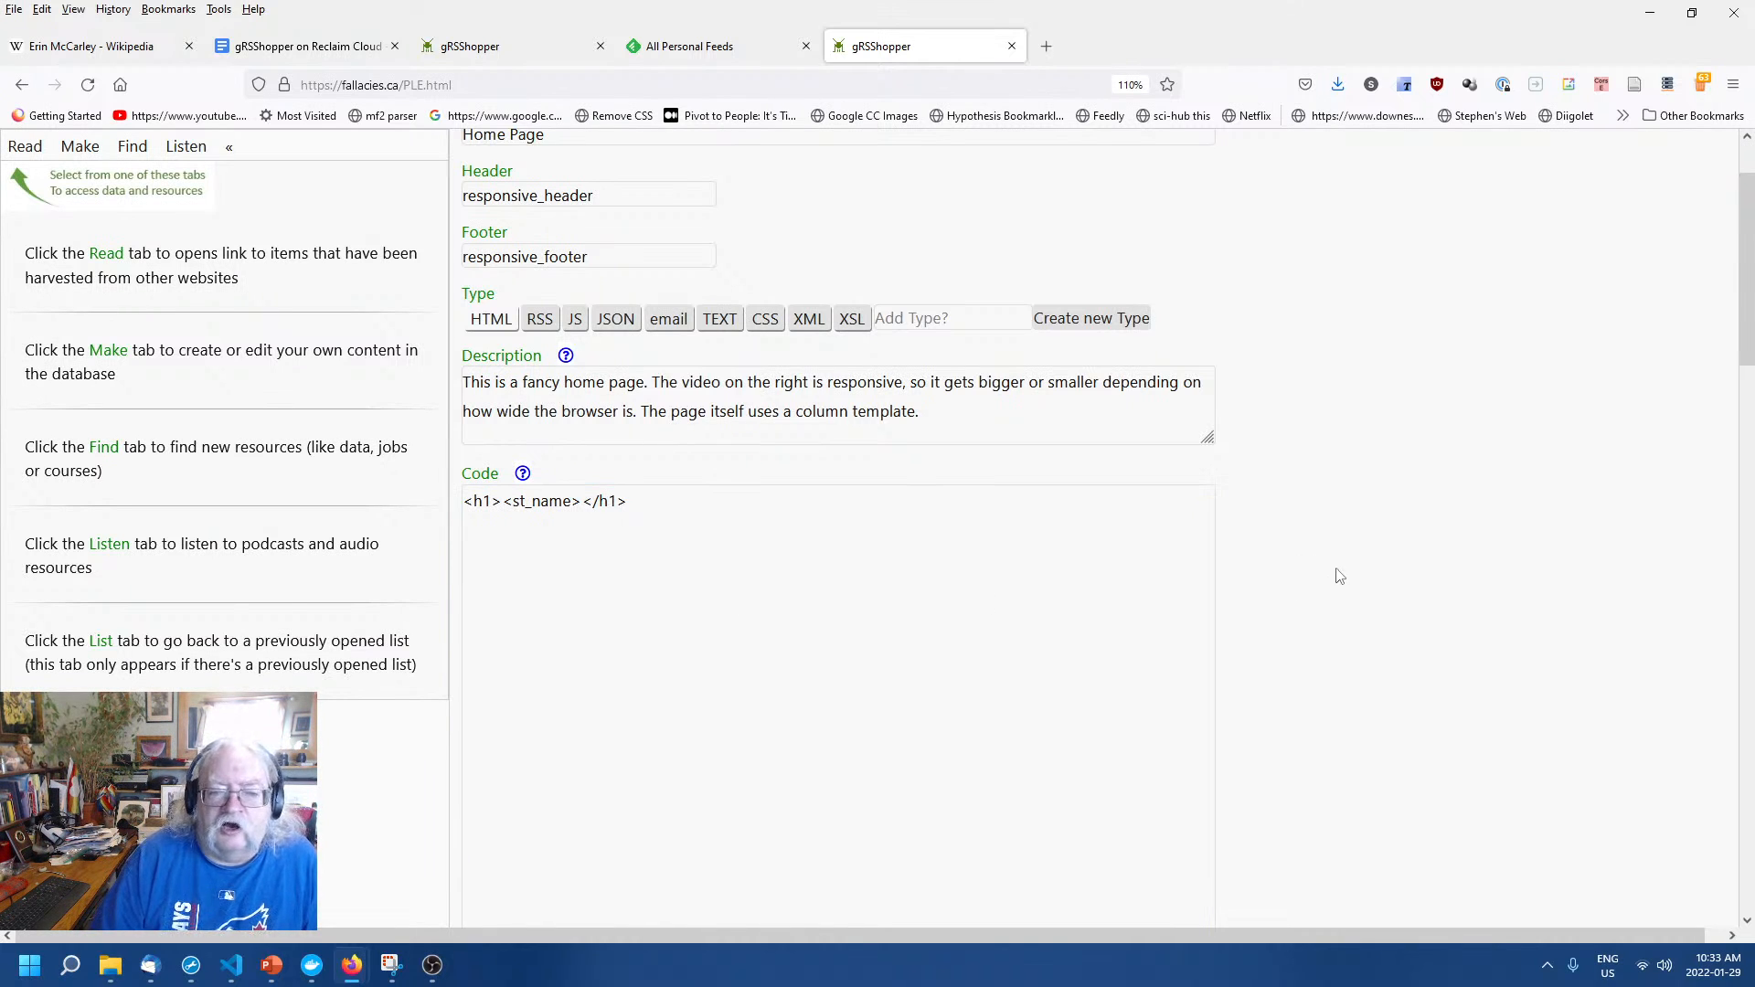
pyautogui.scroll(2, 1336, 575)
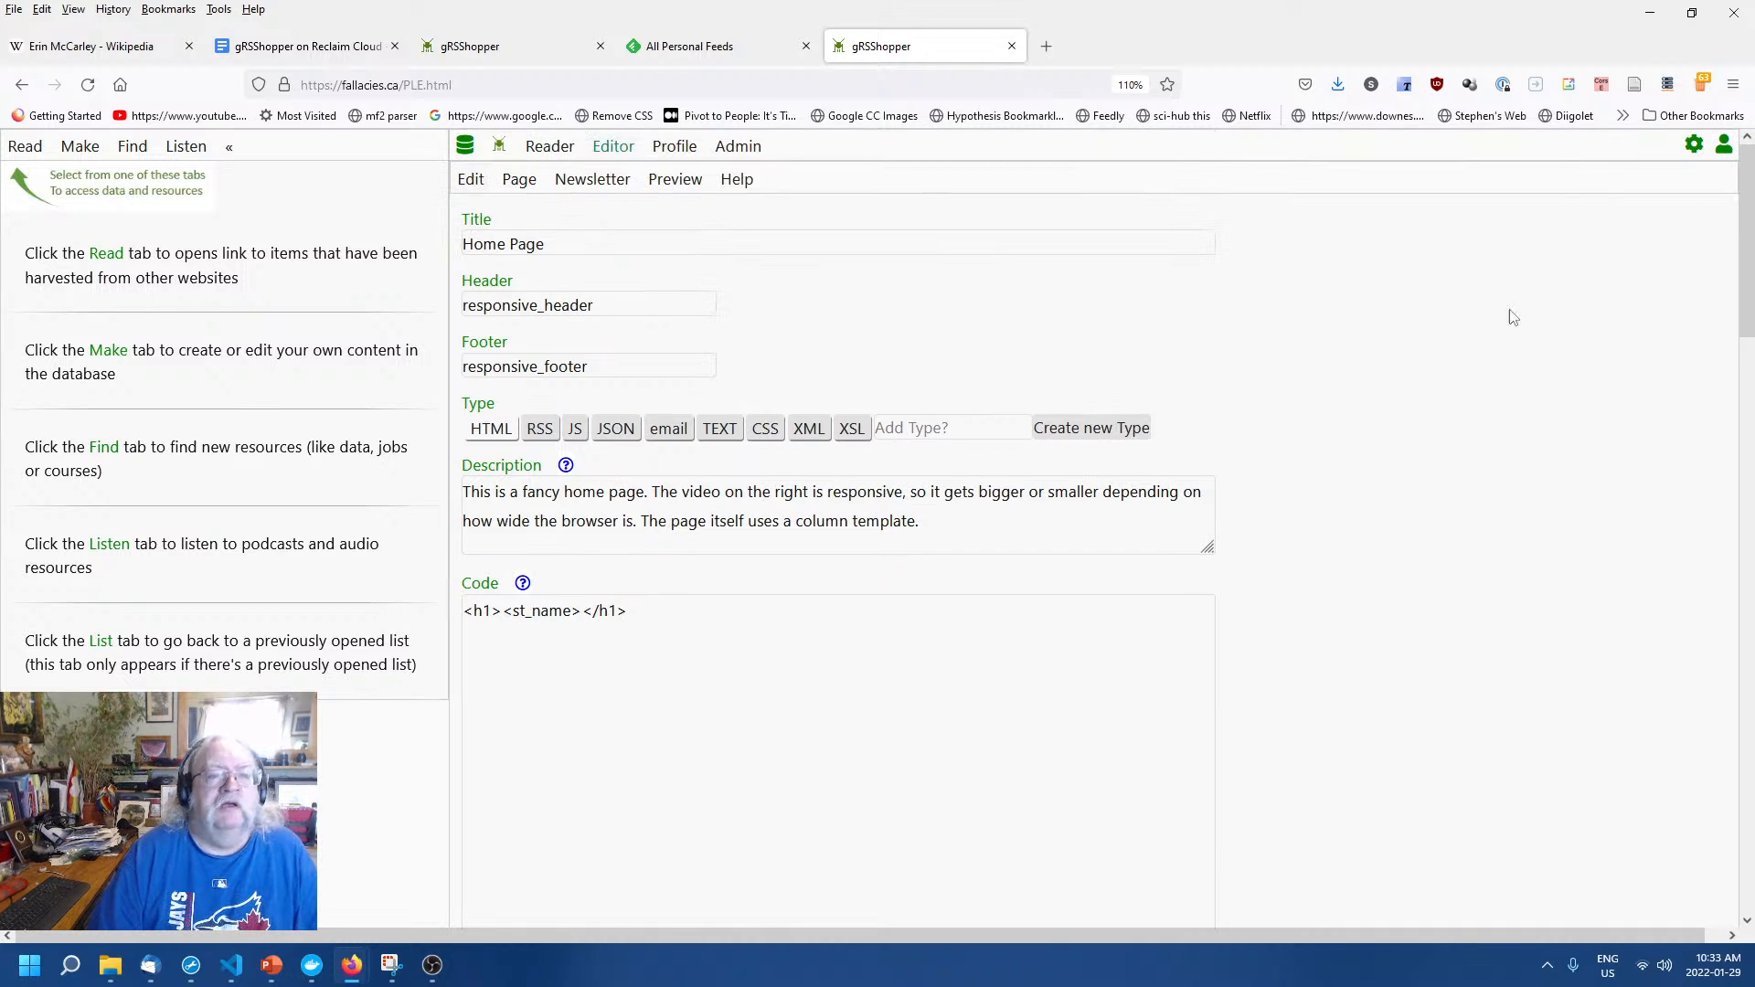
# Open the Home Page preview from its summary in a new tab.
pyautogui.click(673, 181)
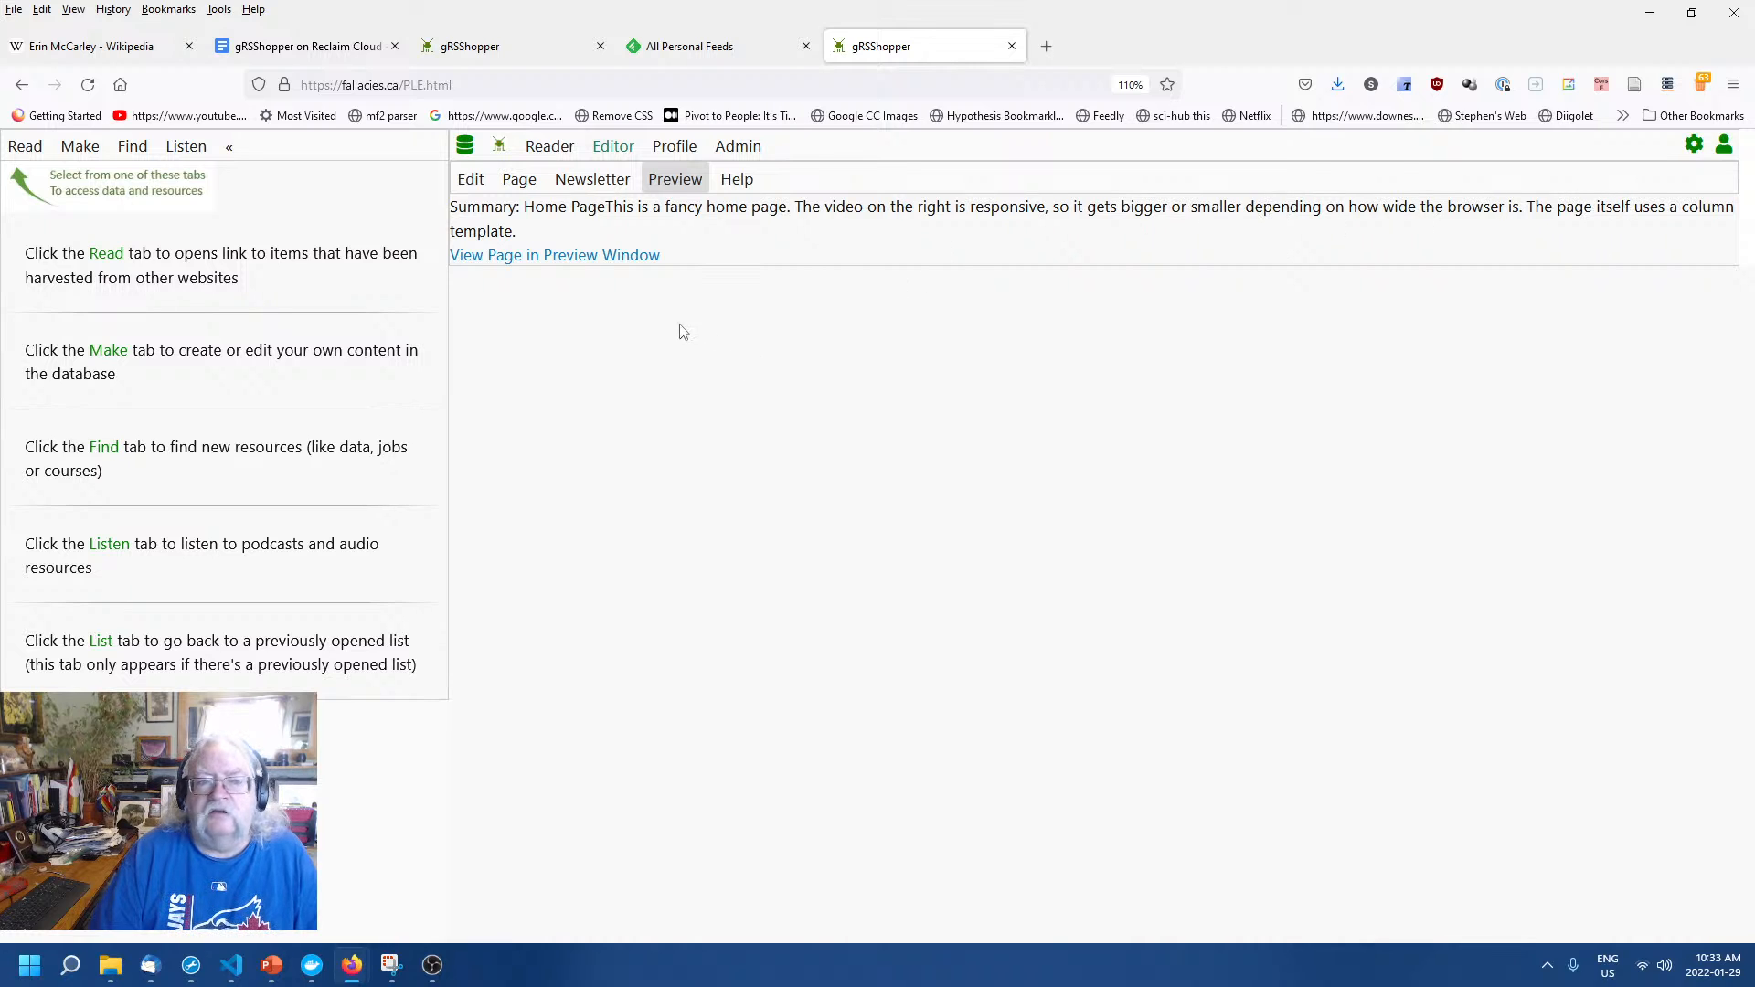
pyautogui.click(608, 257)
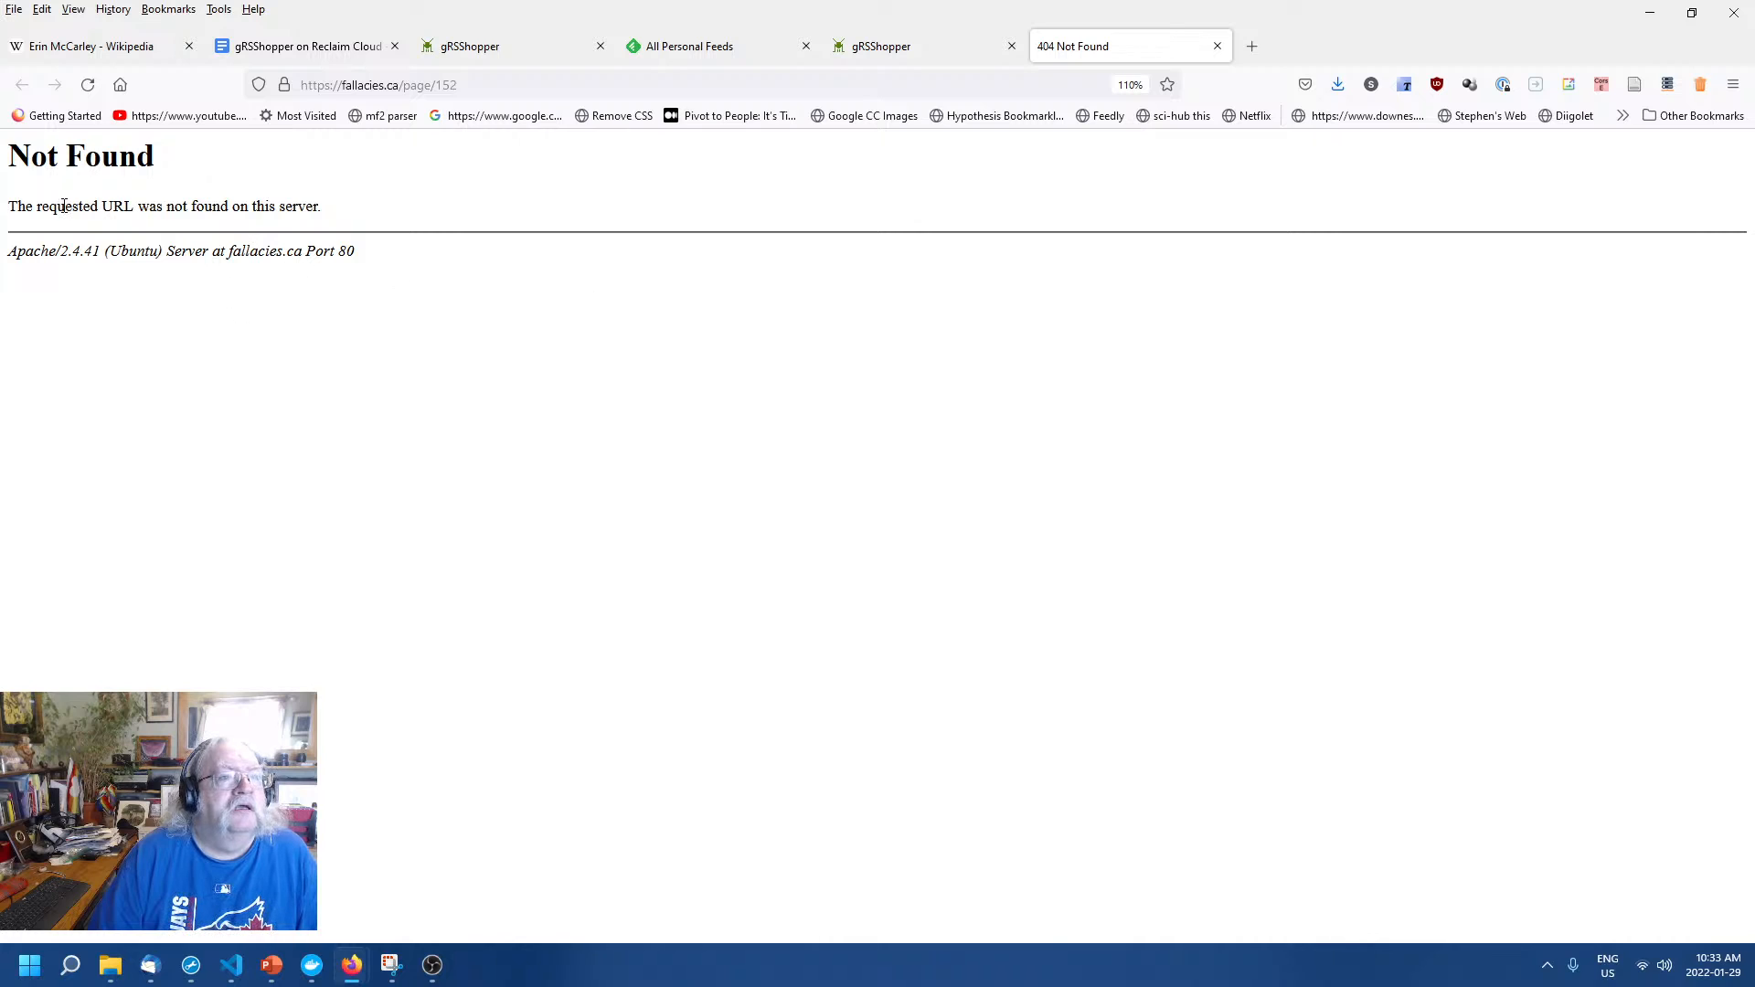
pyautogui.click(842, 37)
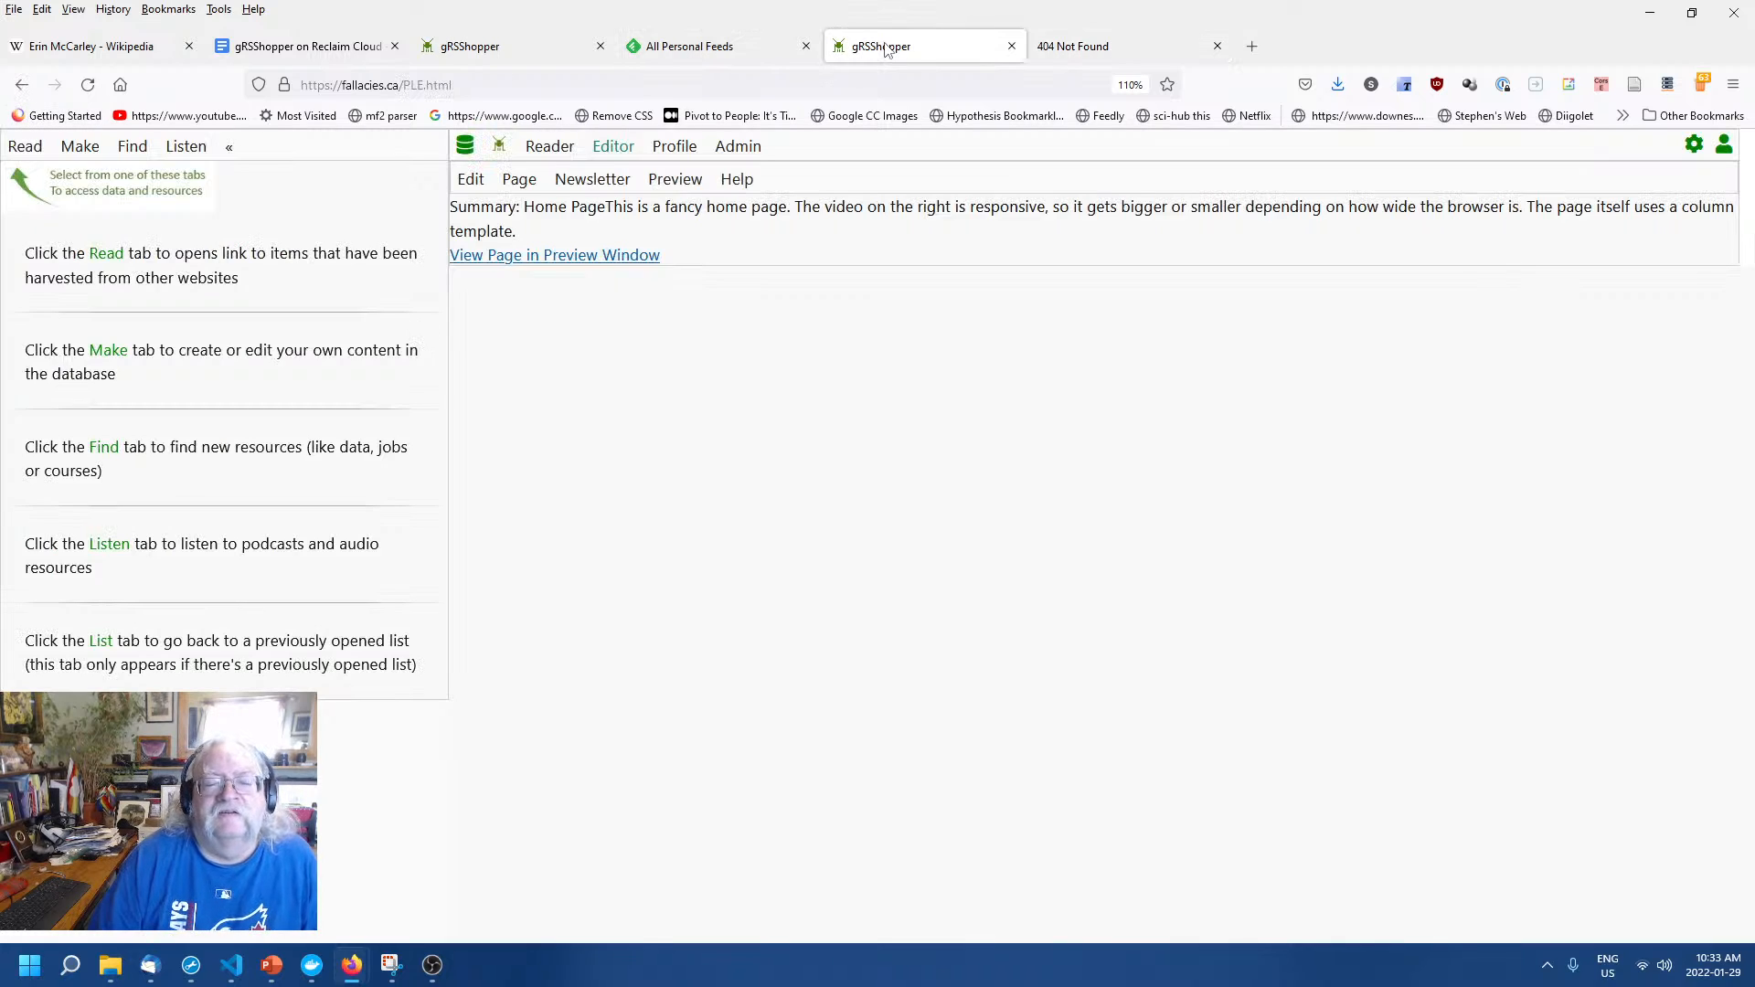
pyautogui.click(561, 260)
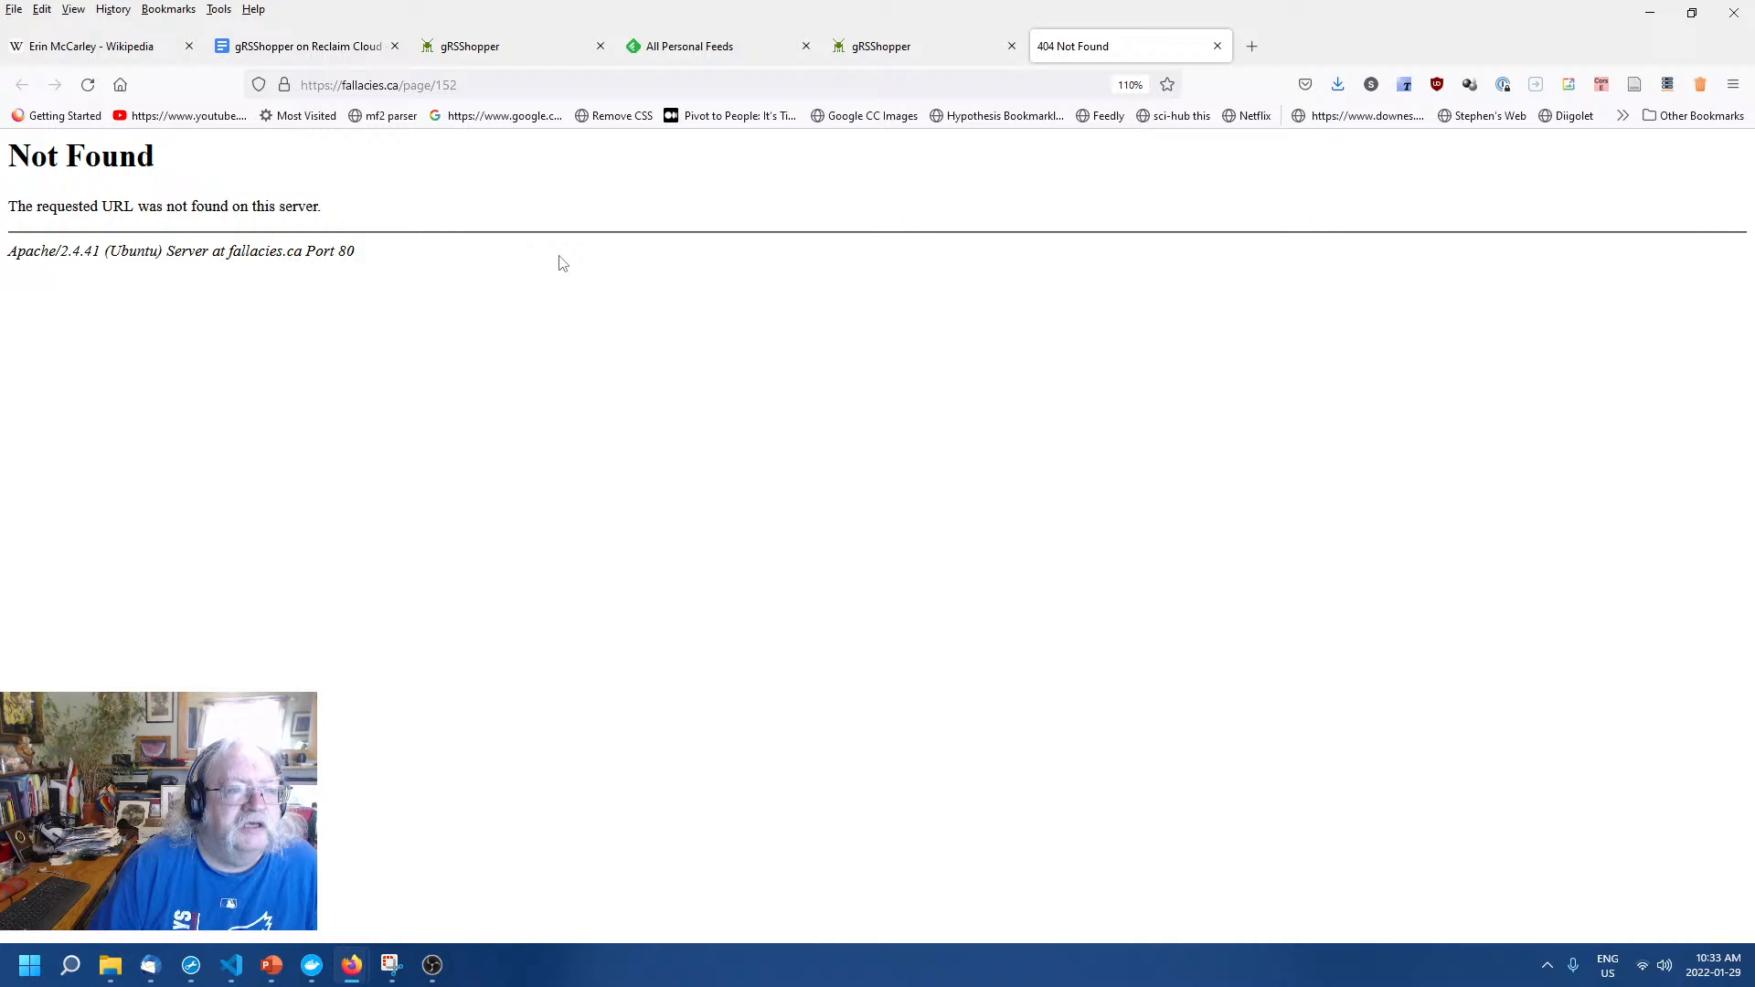
# Inspect the 404 preview address fallacies.ca/page/152, then reopen the Home Page preview.
pyautogui.click(364, 84)
pyautogui.press('End')
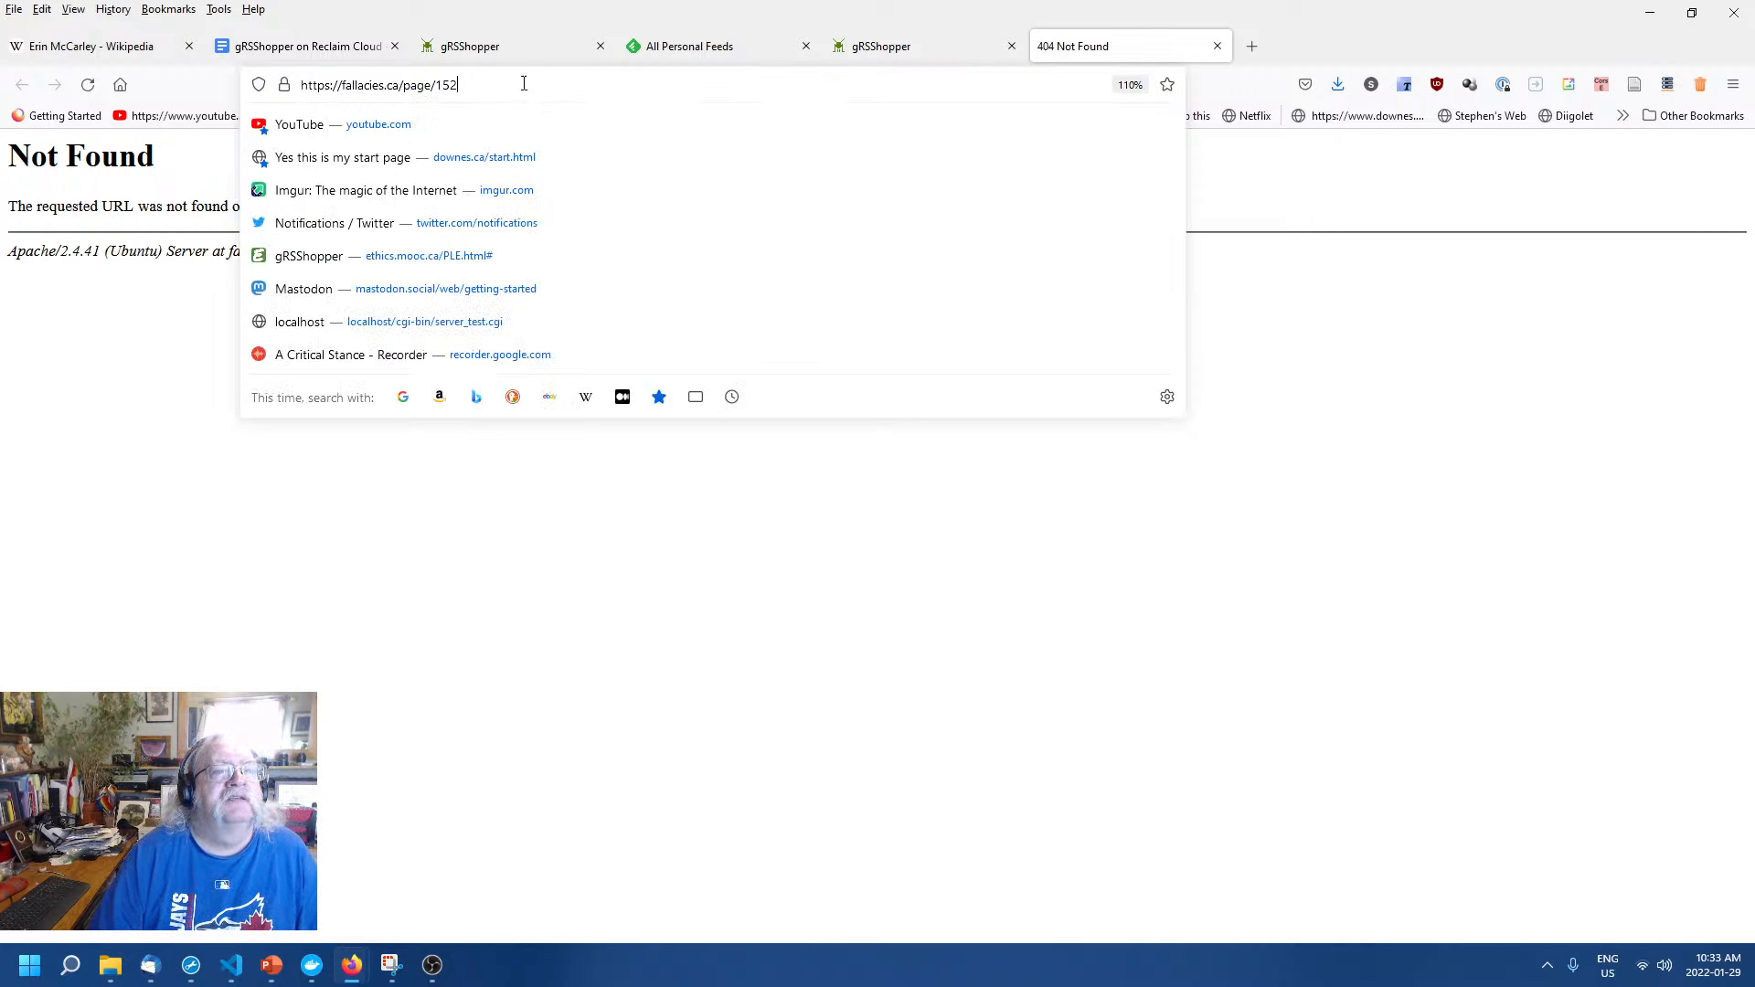
pyautogui.click(187, 382)
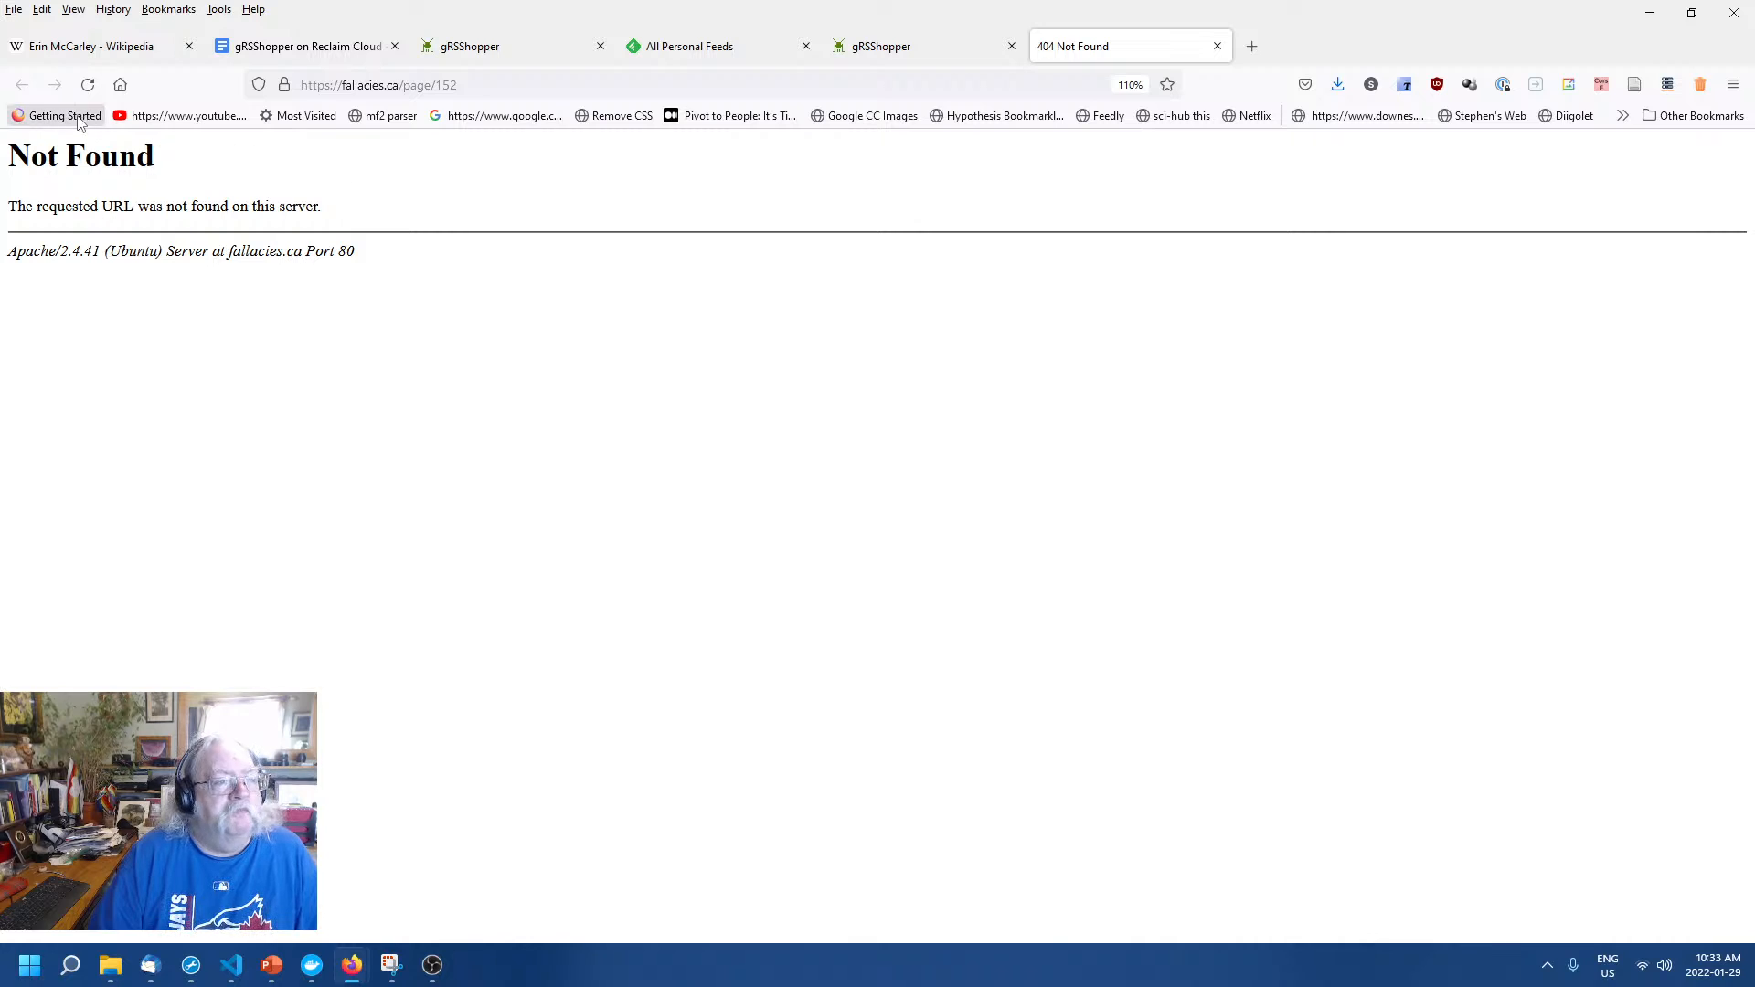
pyautogui.click(924, 49)
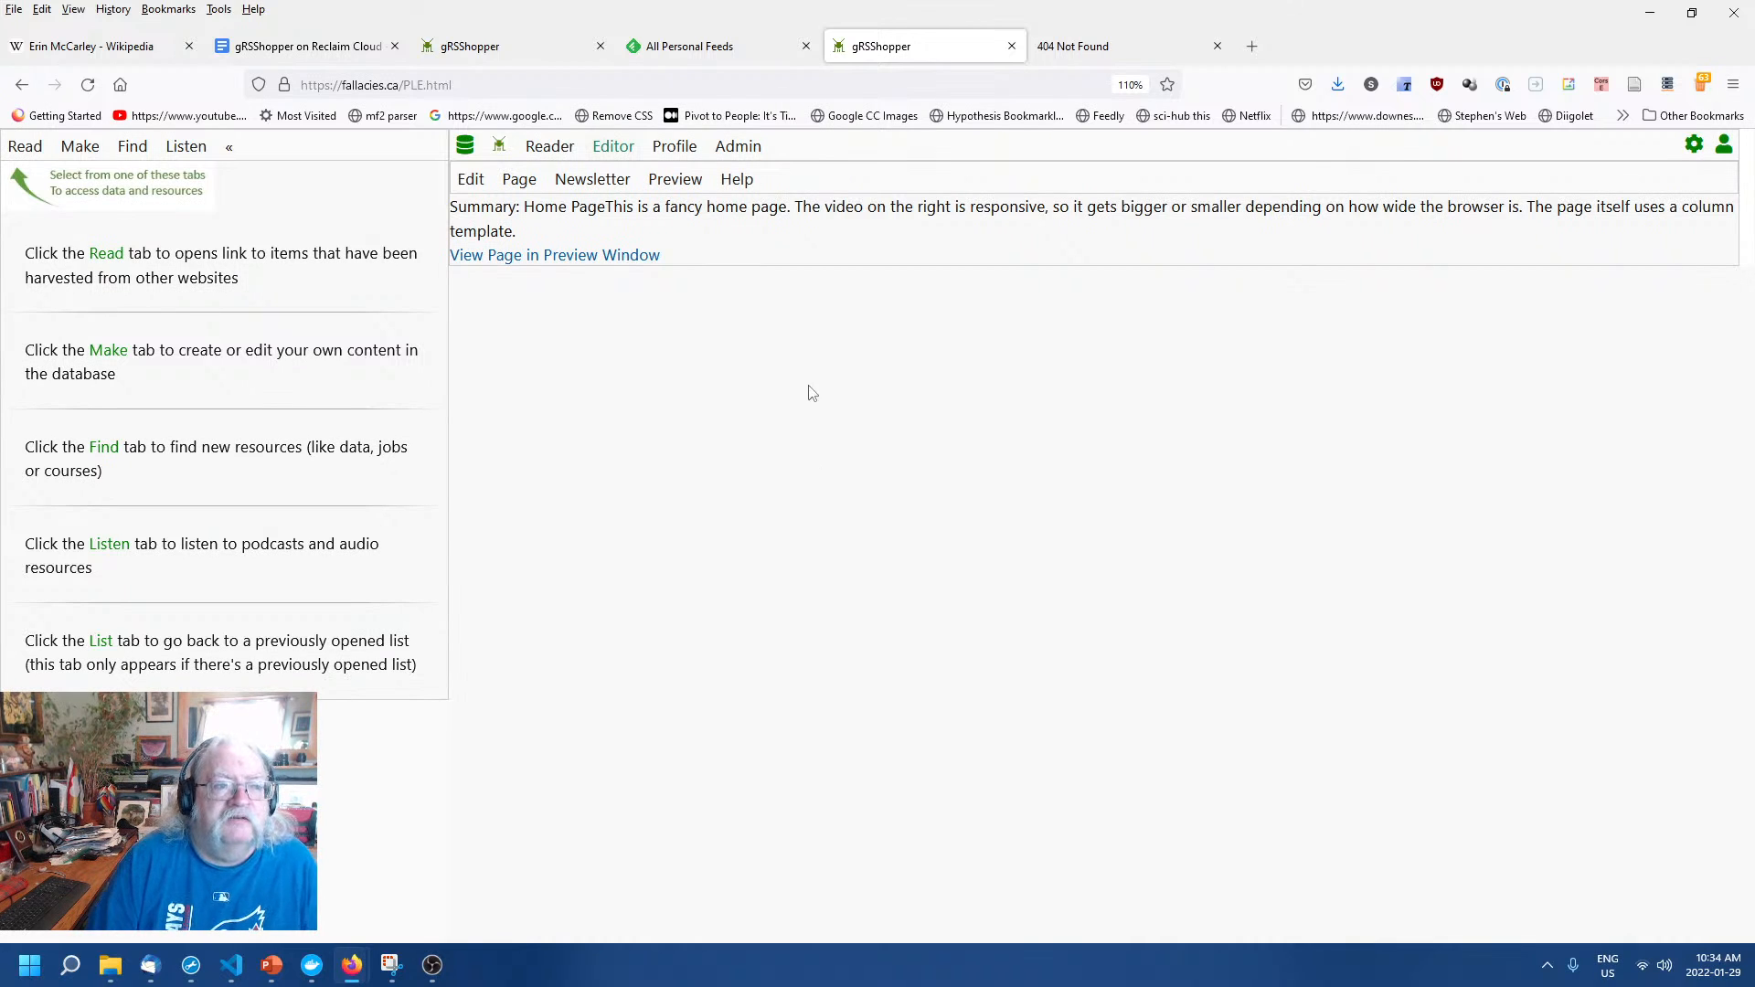
pyautogui.click(461, 84)
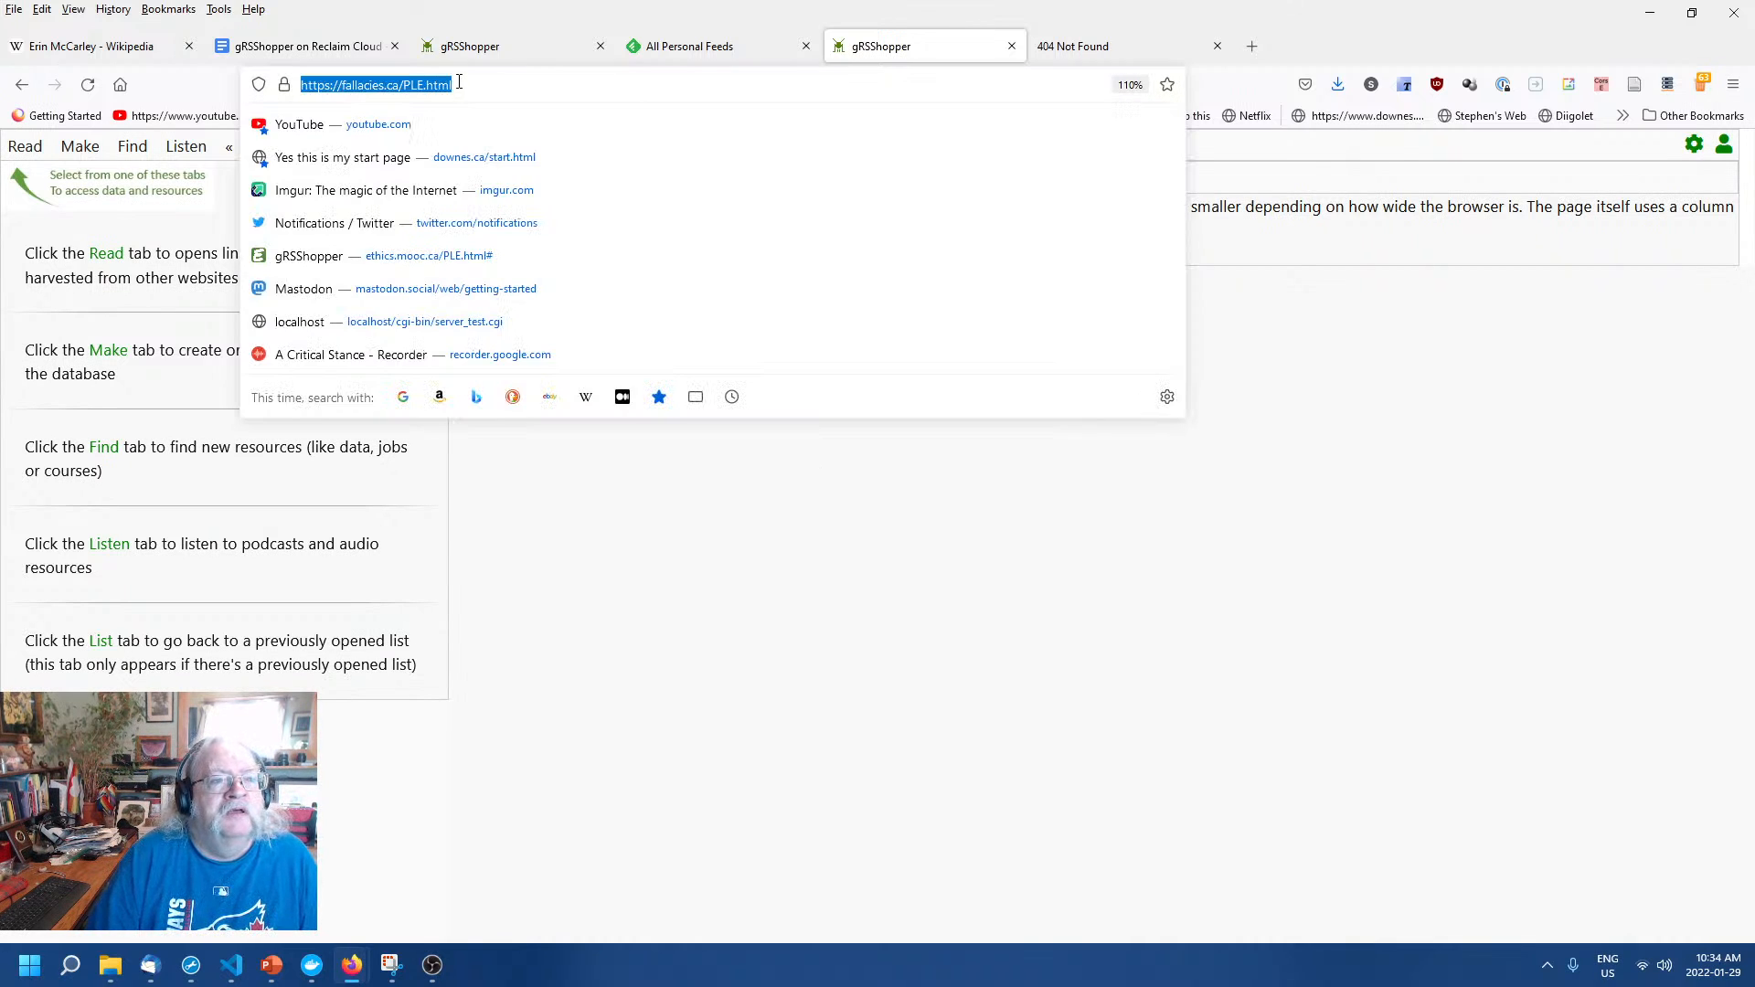
pyautogui.click(731, 576)
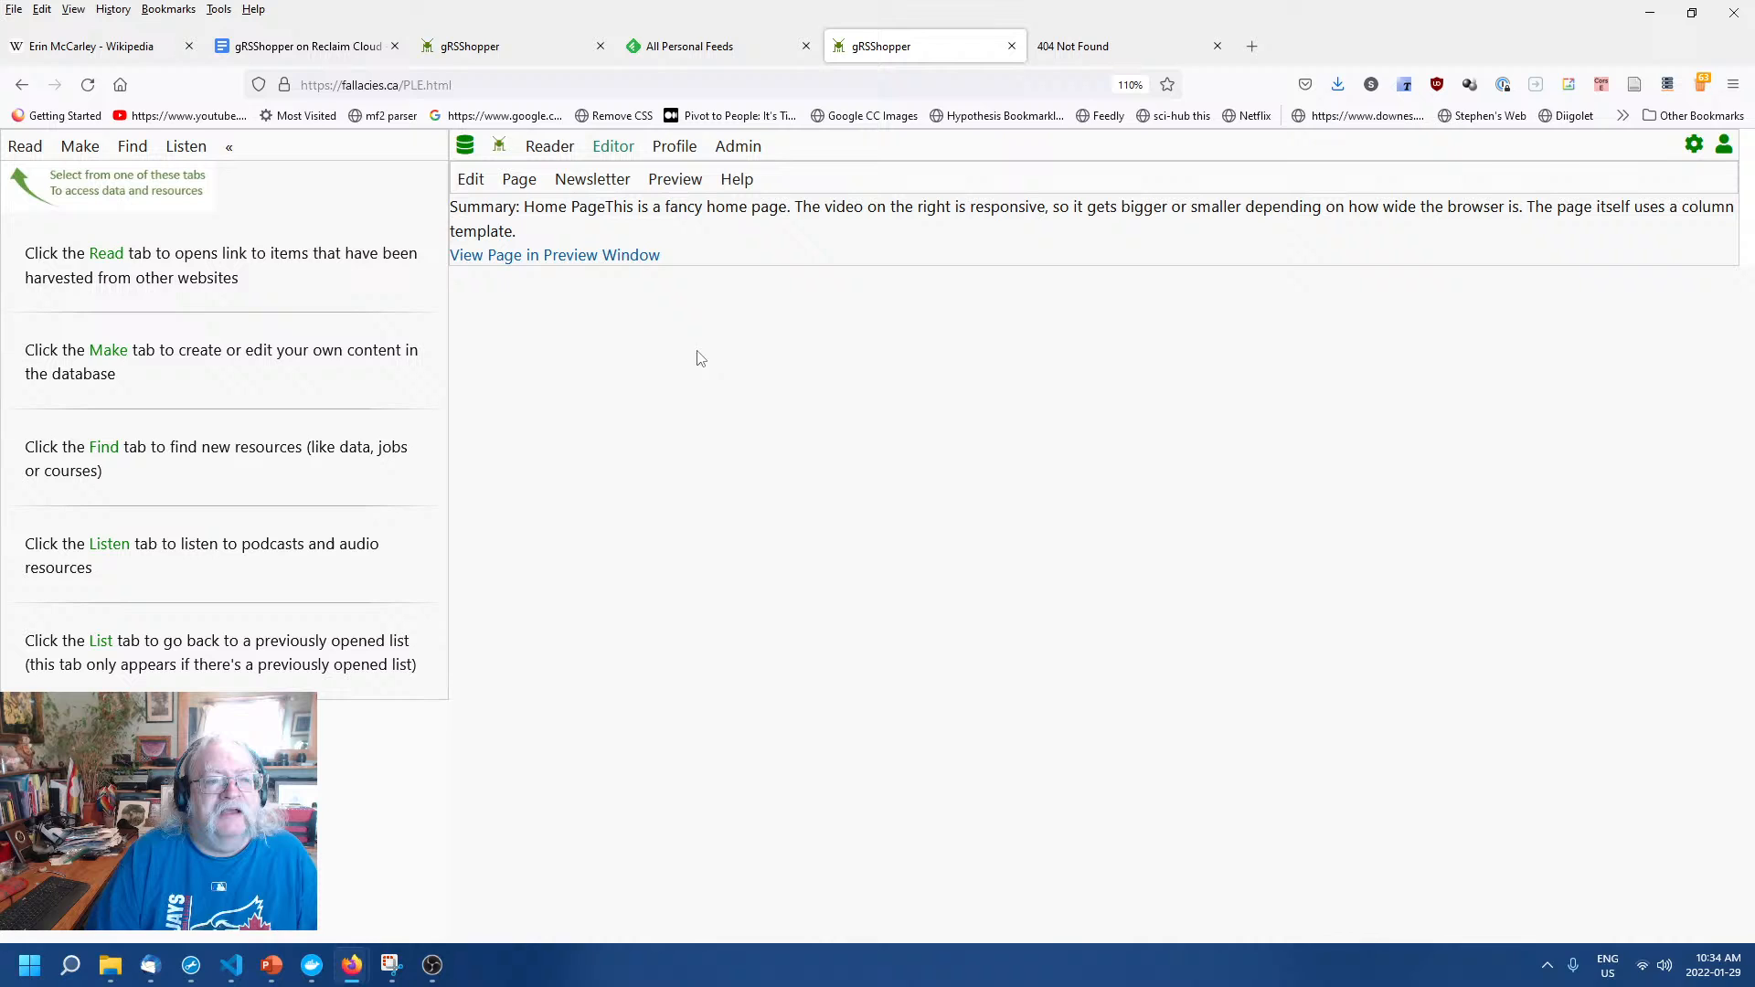
pyautogui.click(605, 260)
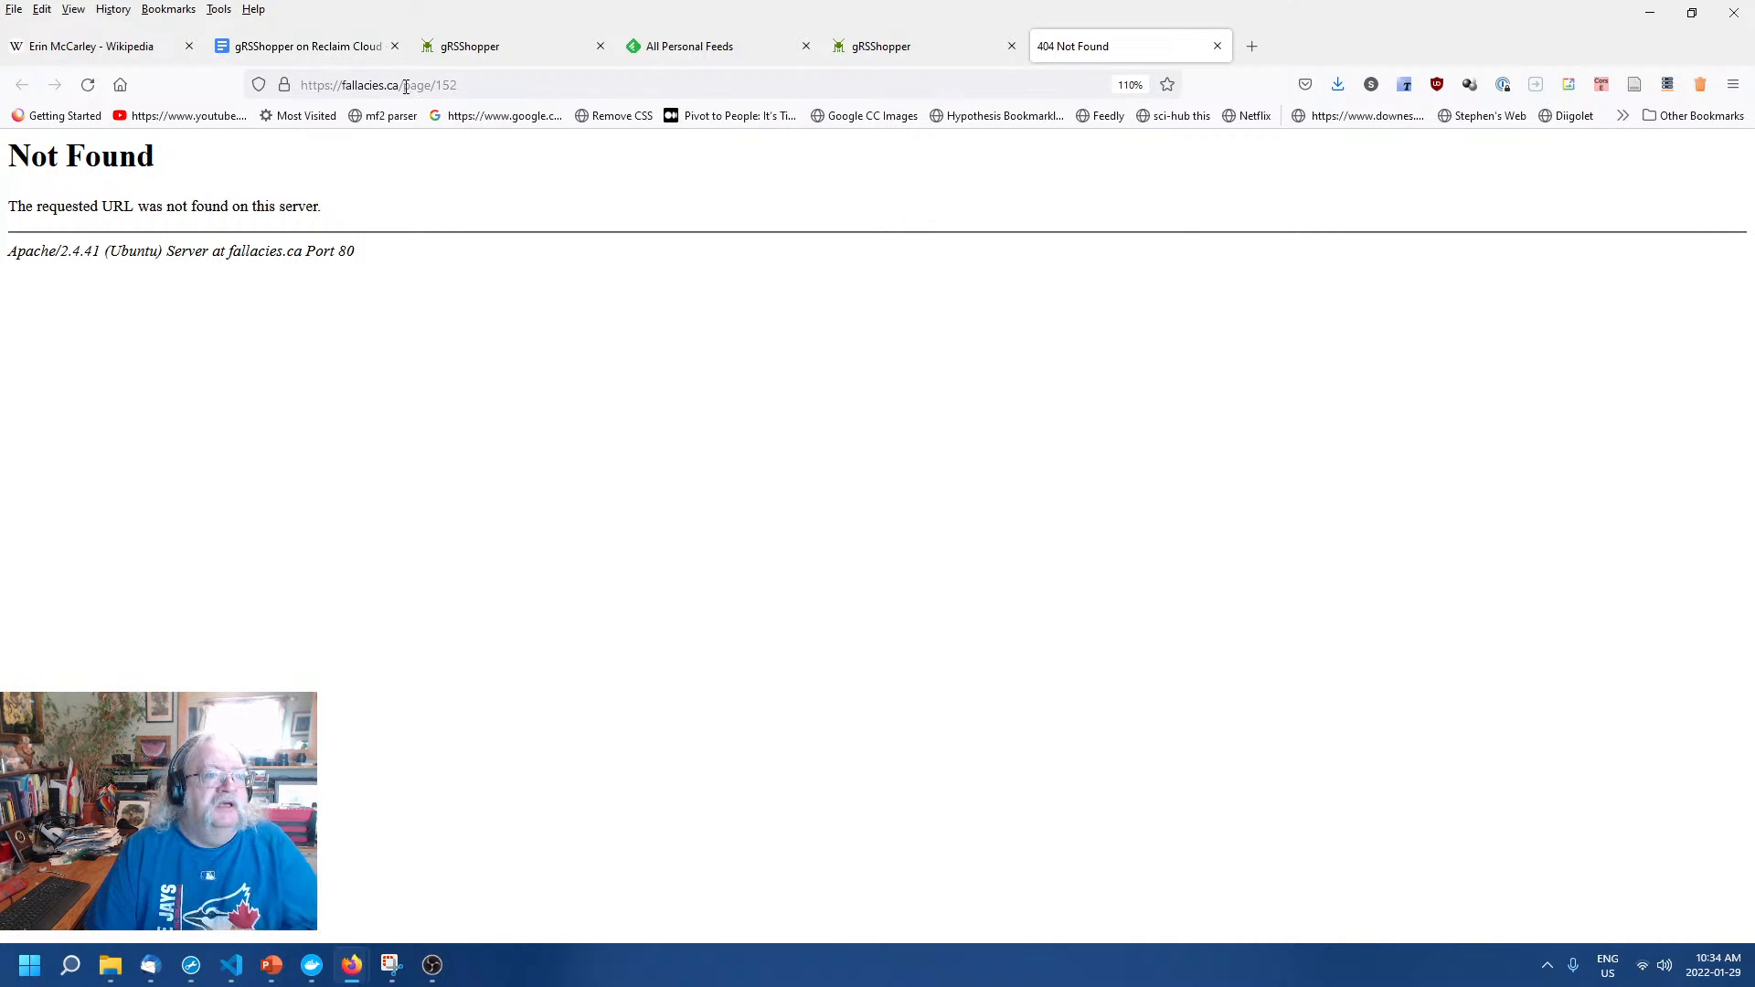
# Load cgi-bin/page.cgi?page=152 so the page shows Stephen's Guide to the Logical Fallacies.
pyautogui.moveTo(404, 85); pyautogui.dragTo(438, 85)
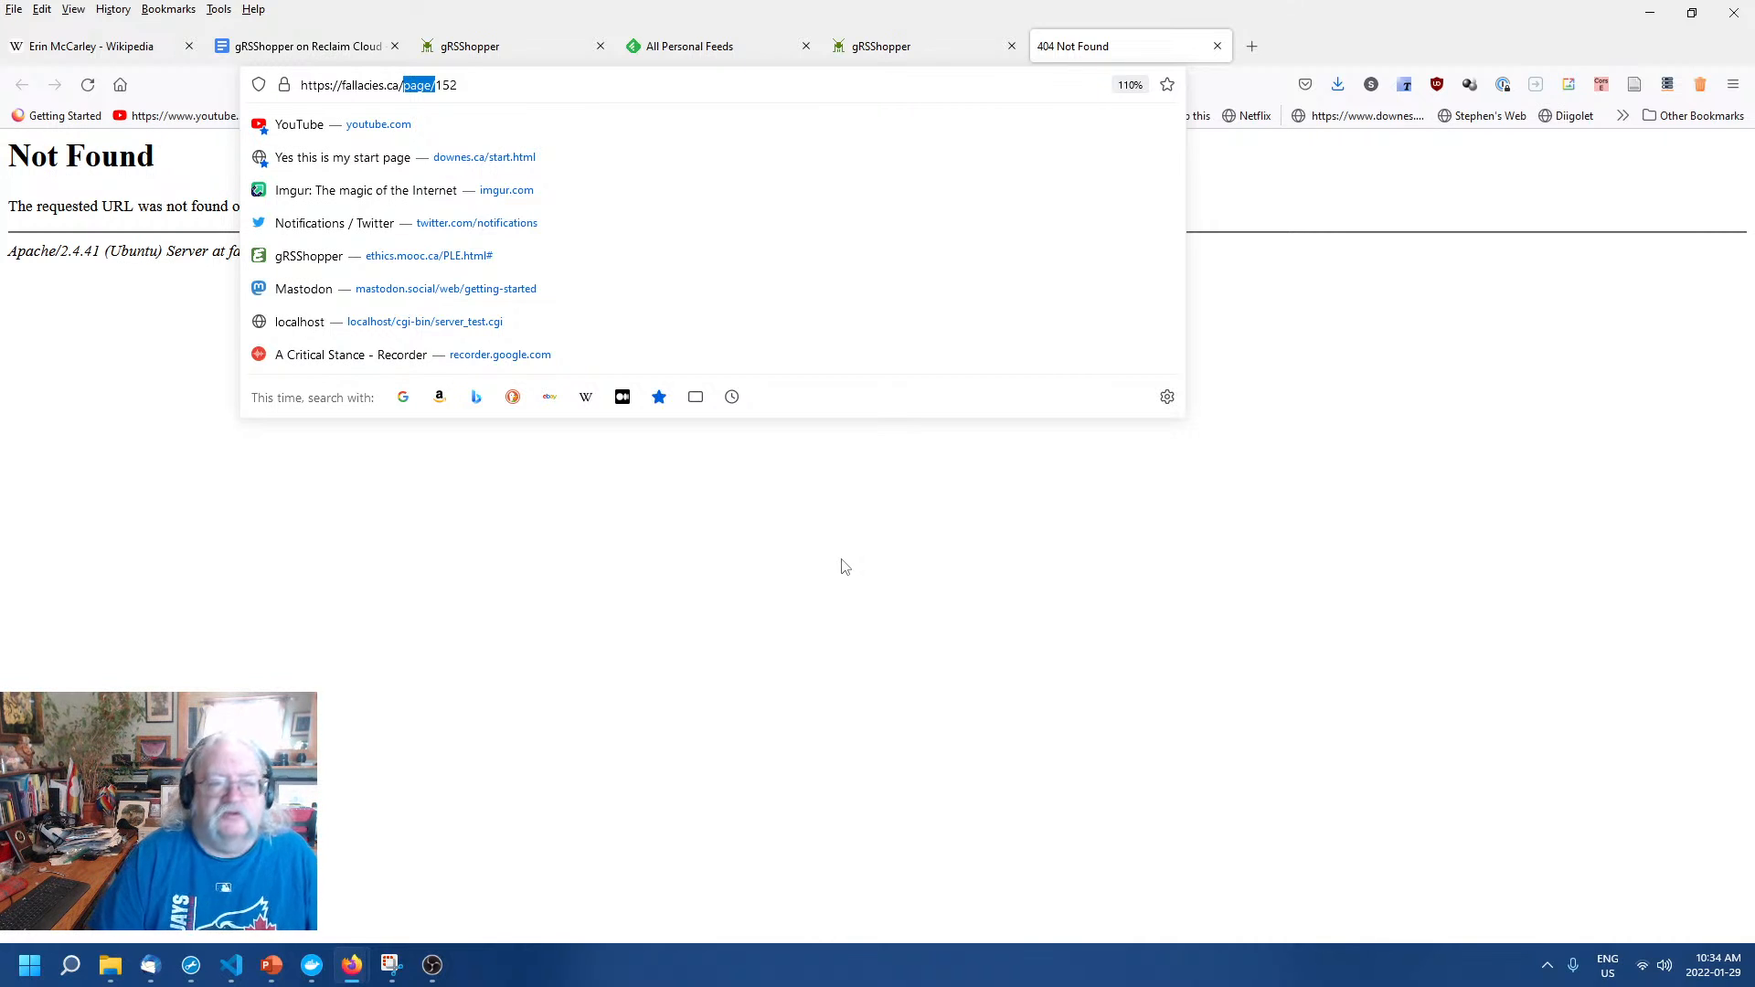
pyautogui.write('cgi-bi')
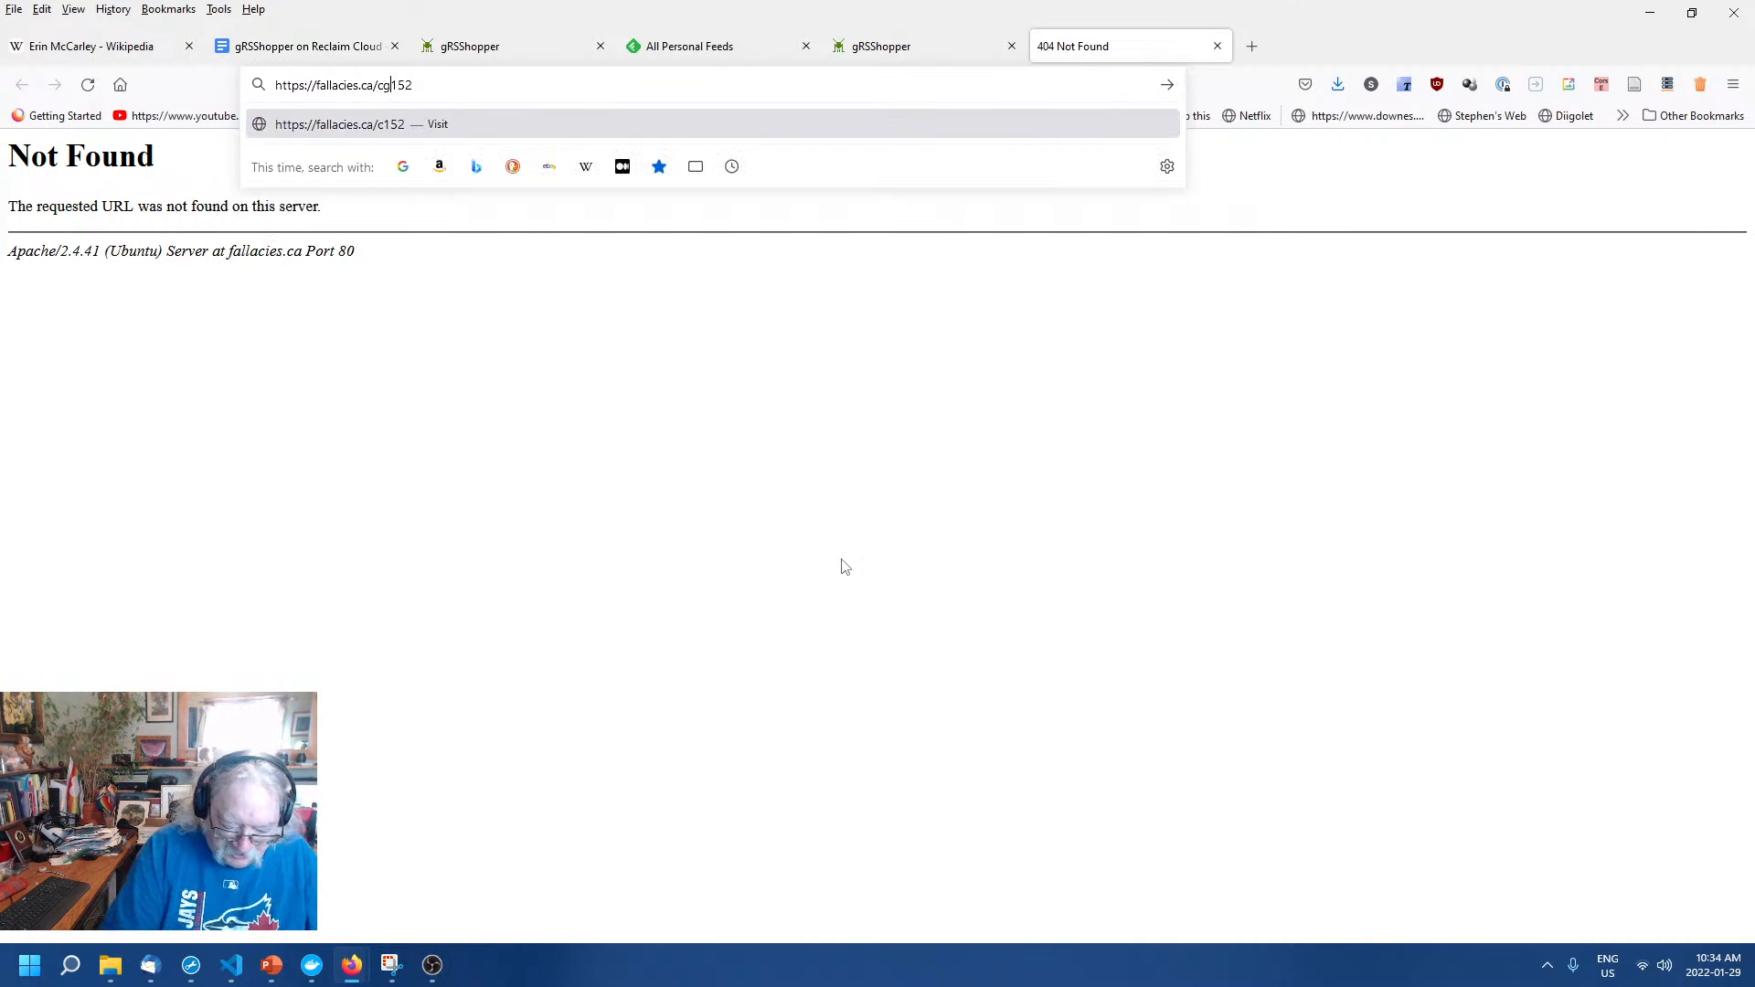
pyautogui.write('n')
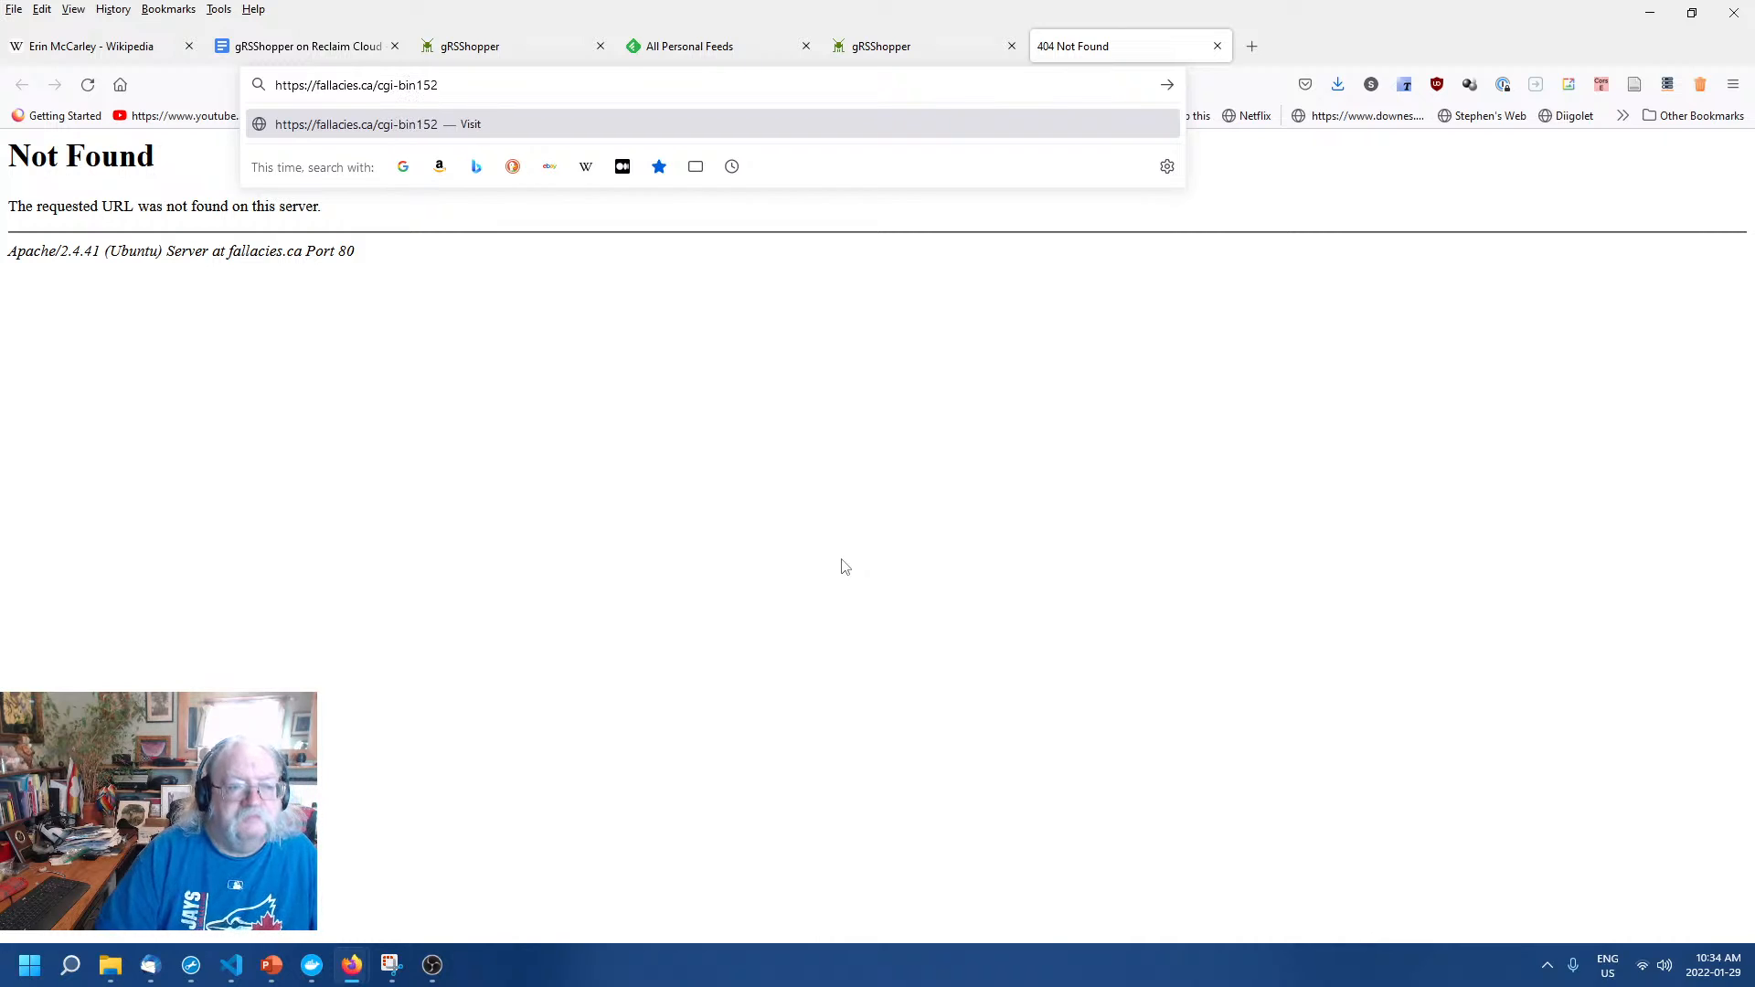
pyautogui.write('/')
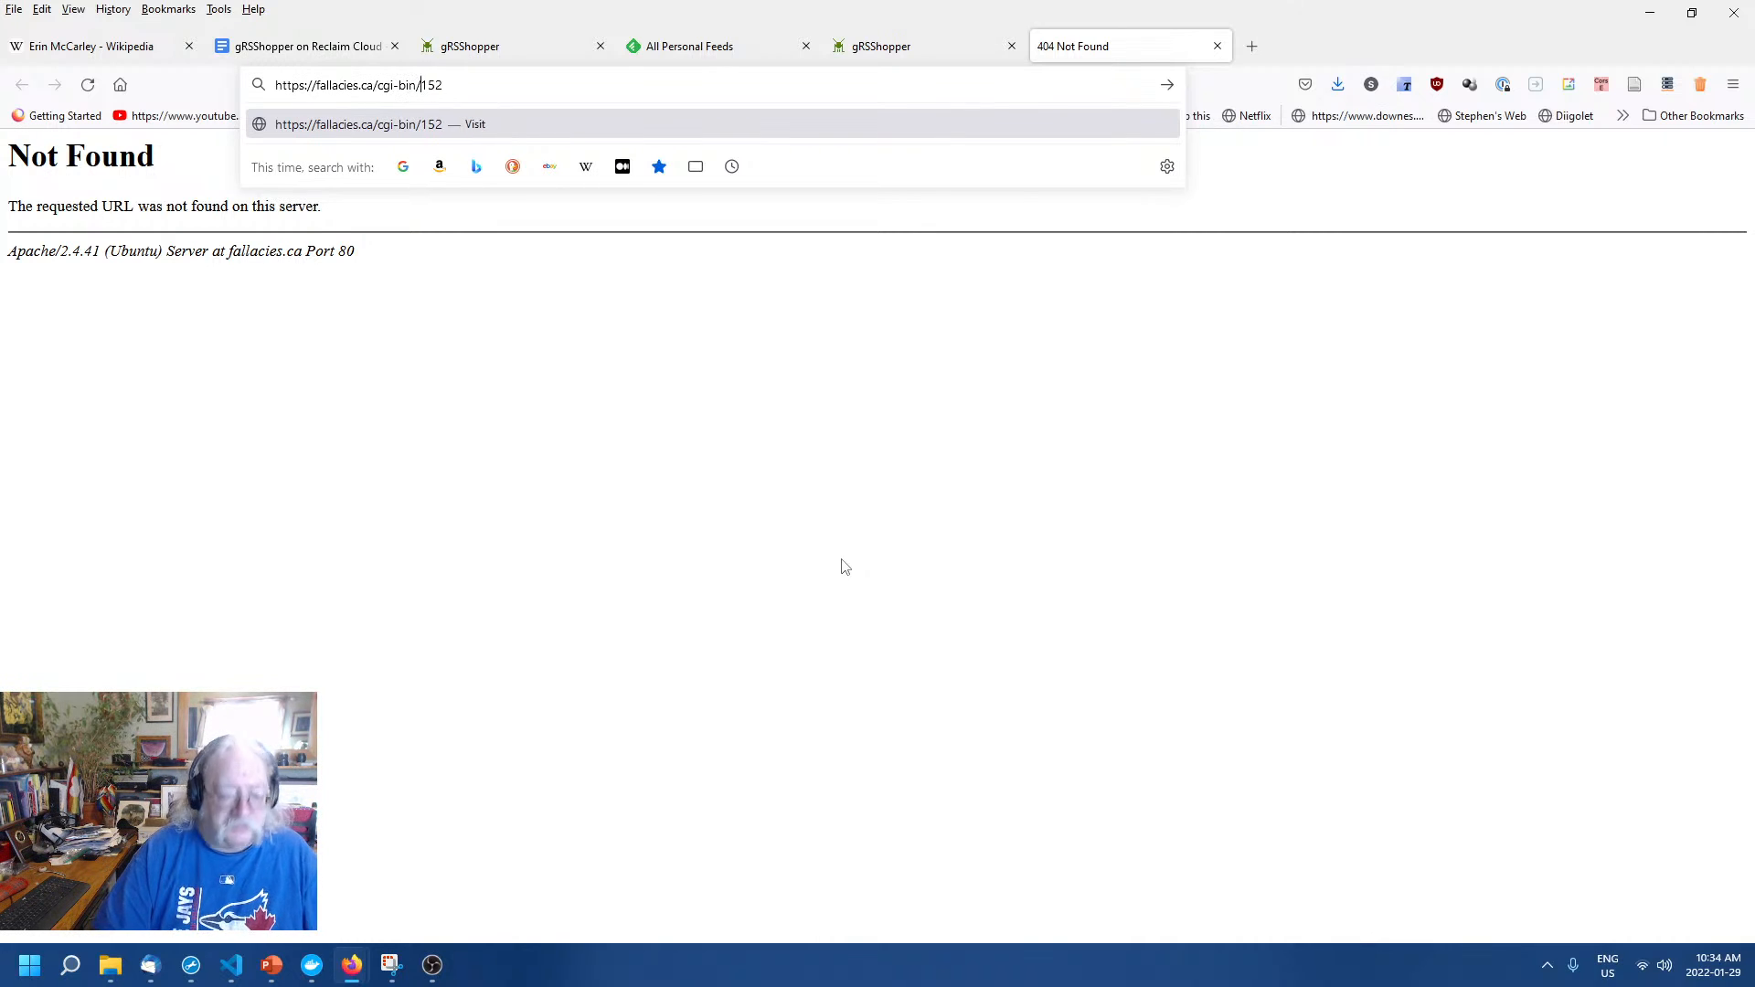
pyautogui.write('page.c')
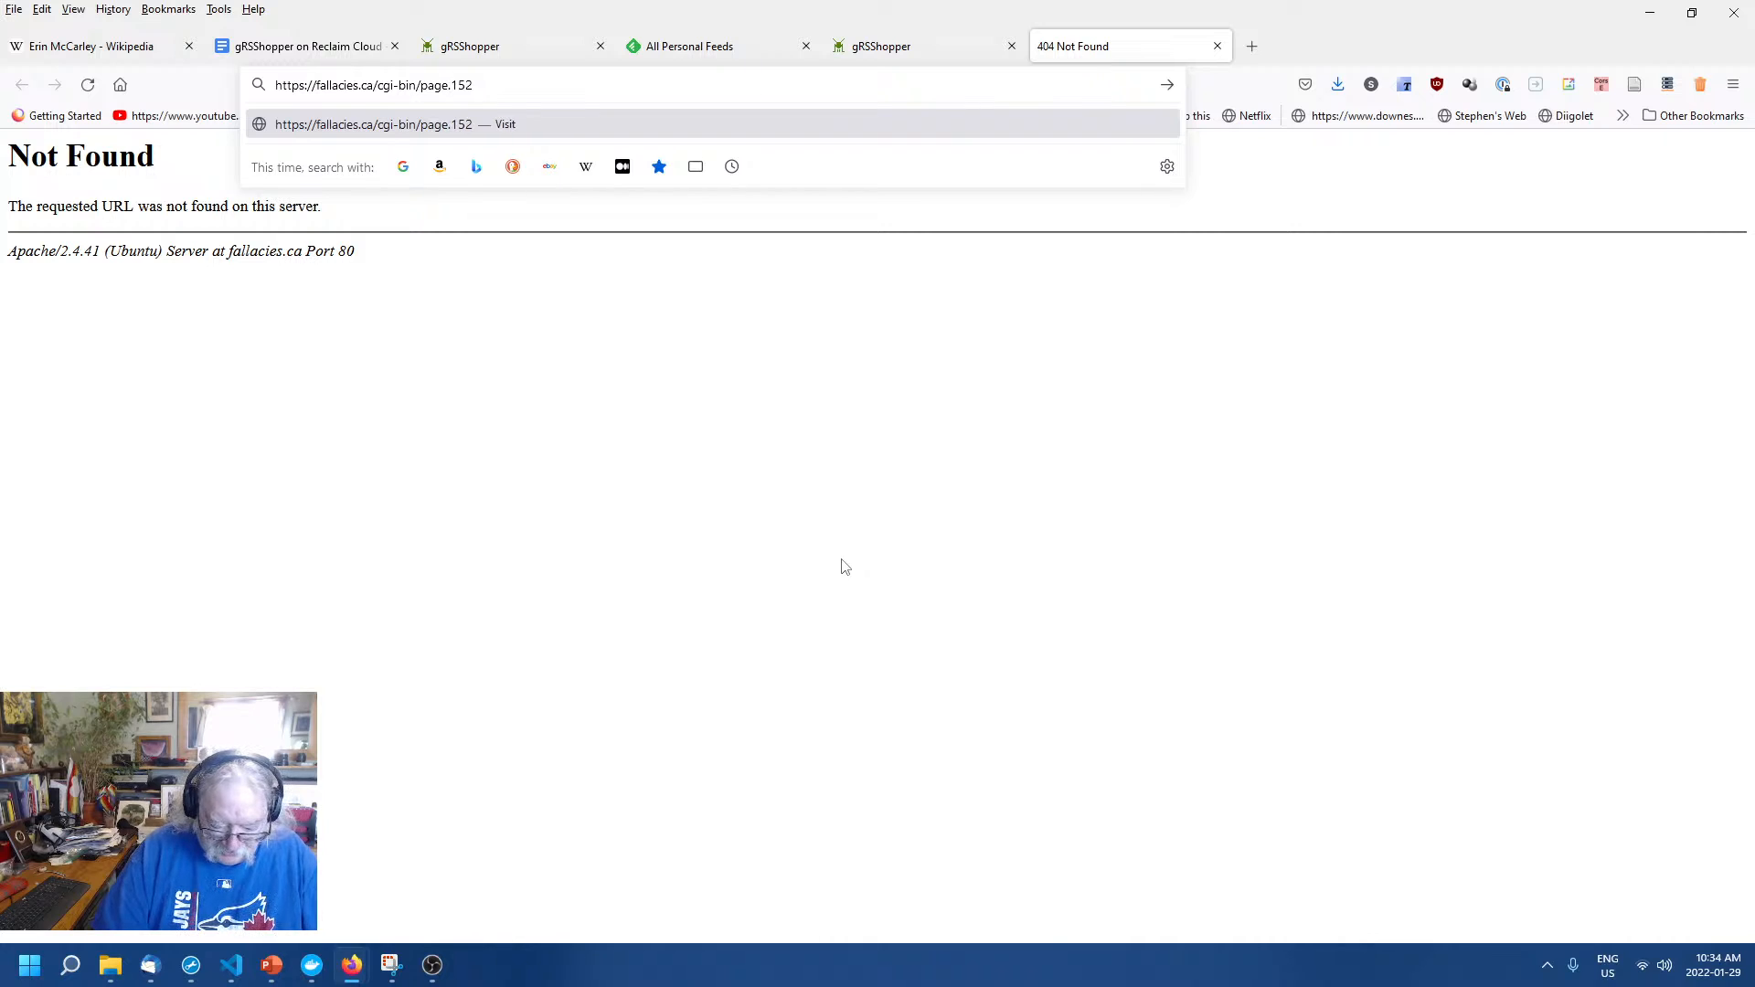
pyautogui.write('gi?')
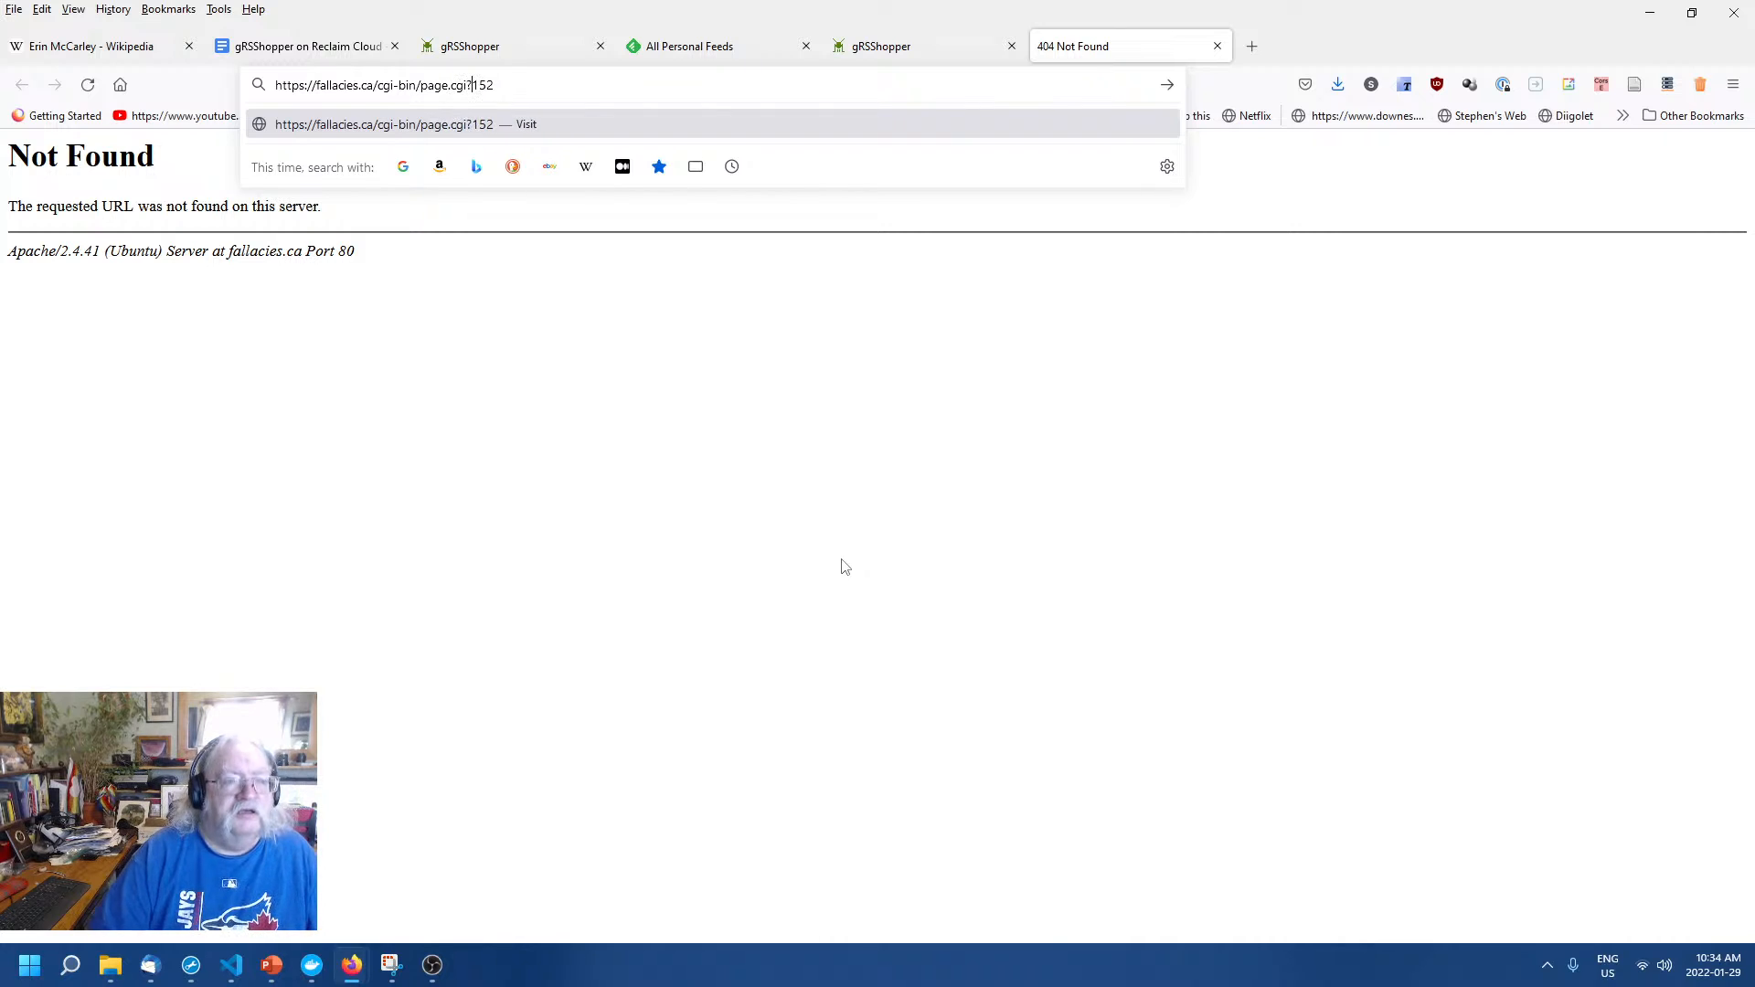
pyautogui.write('page')
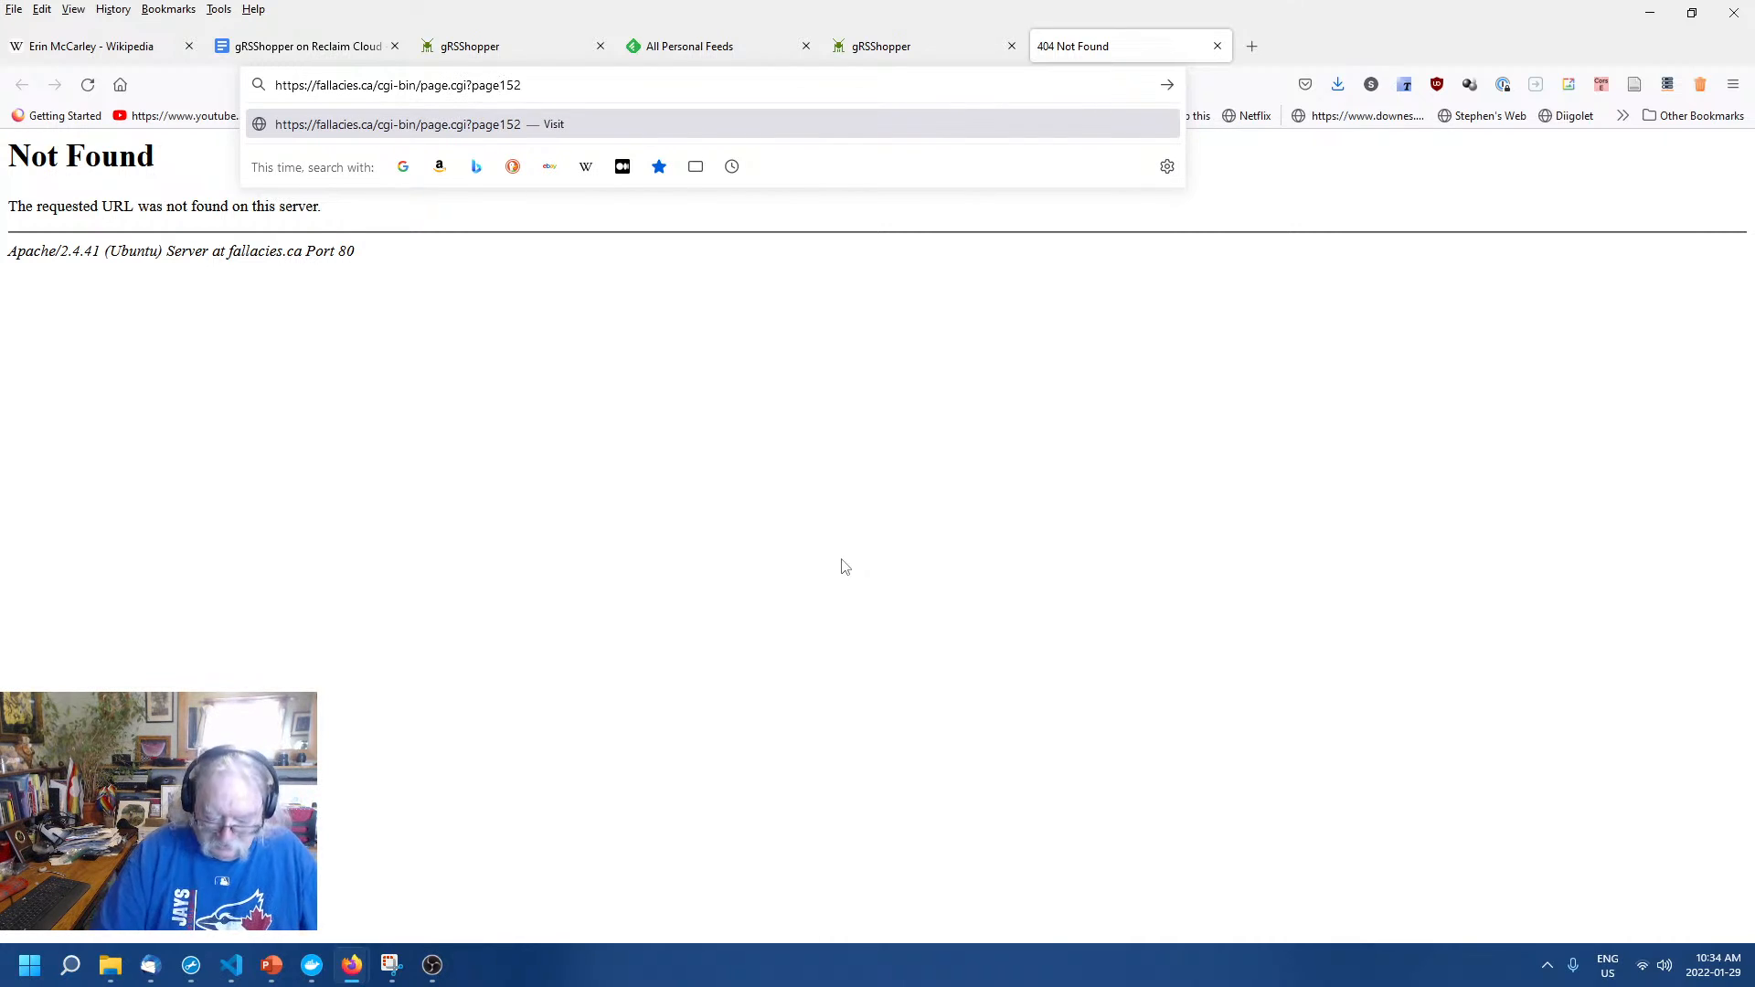
pyautogui.write('=')
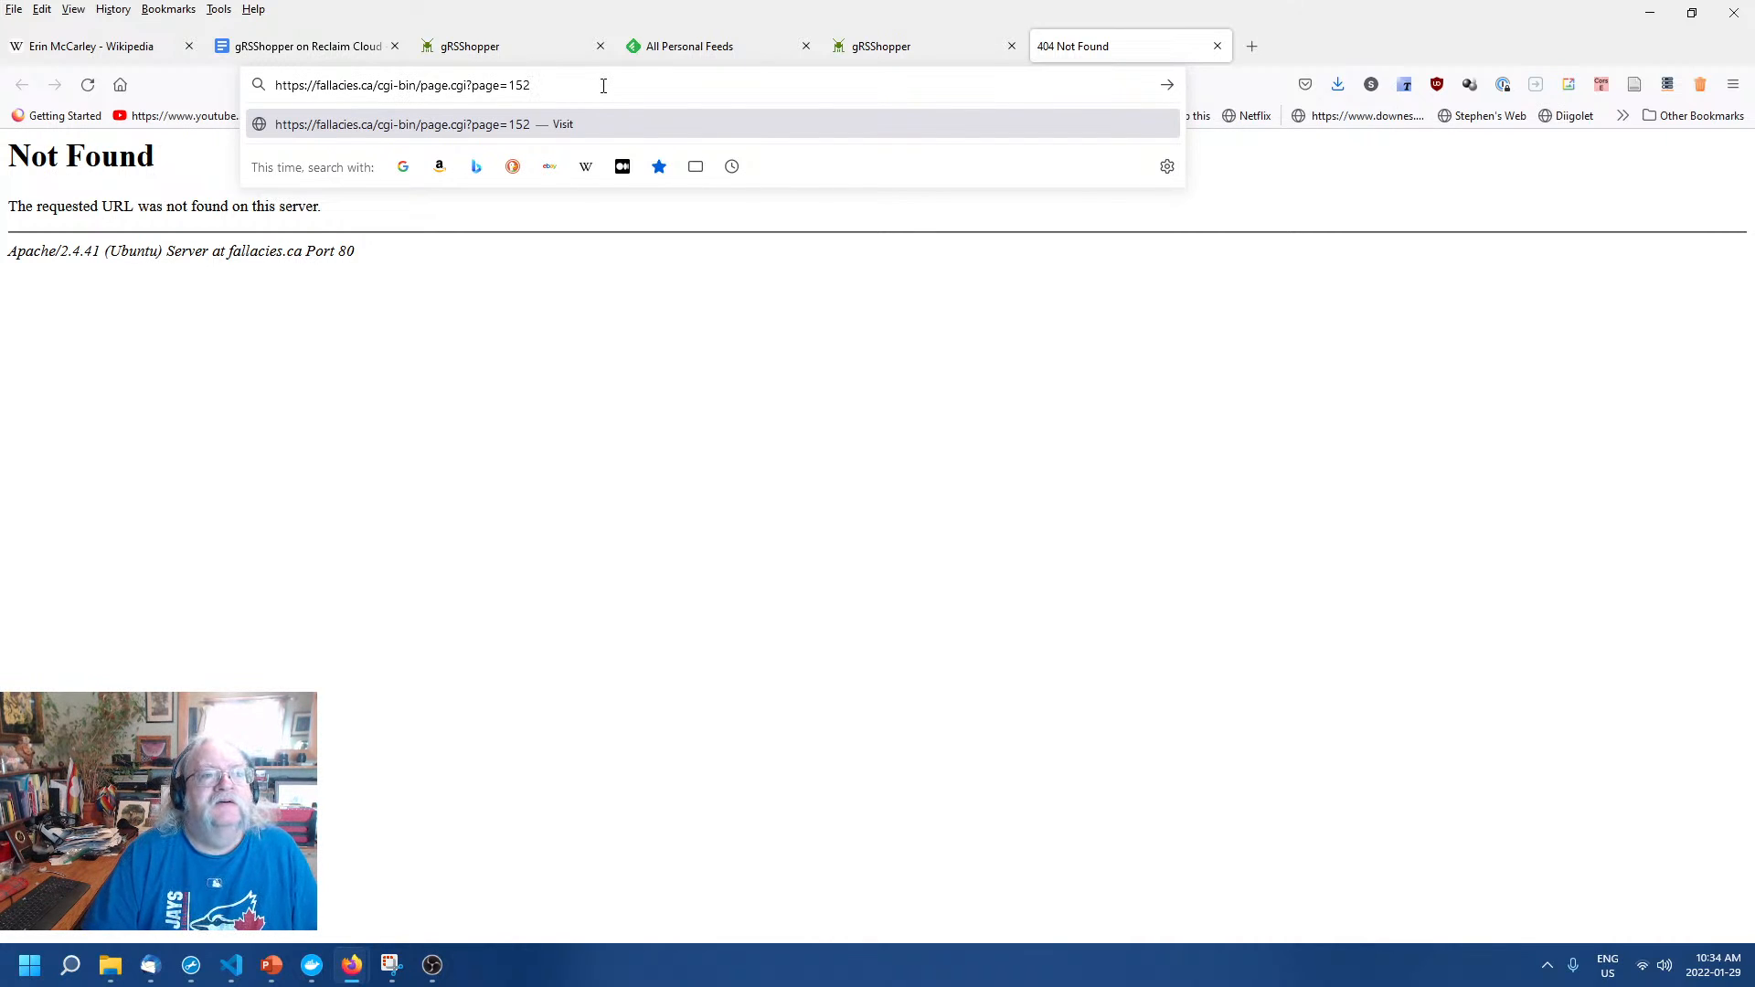
pyautogui.press('Return')
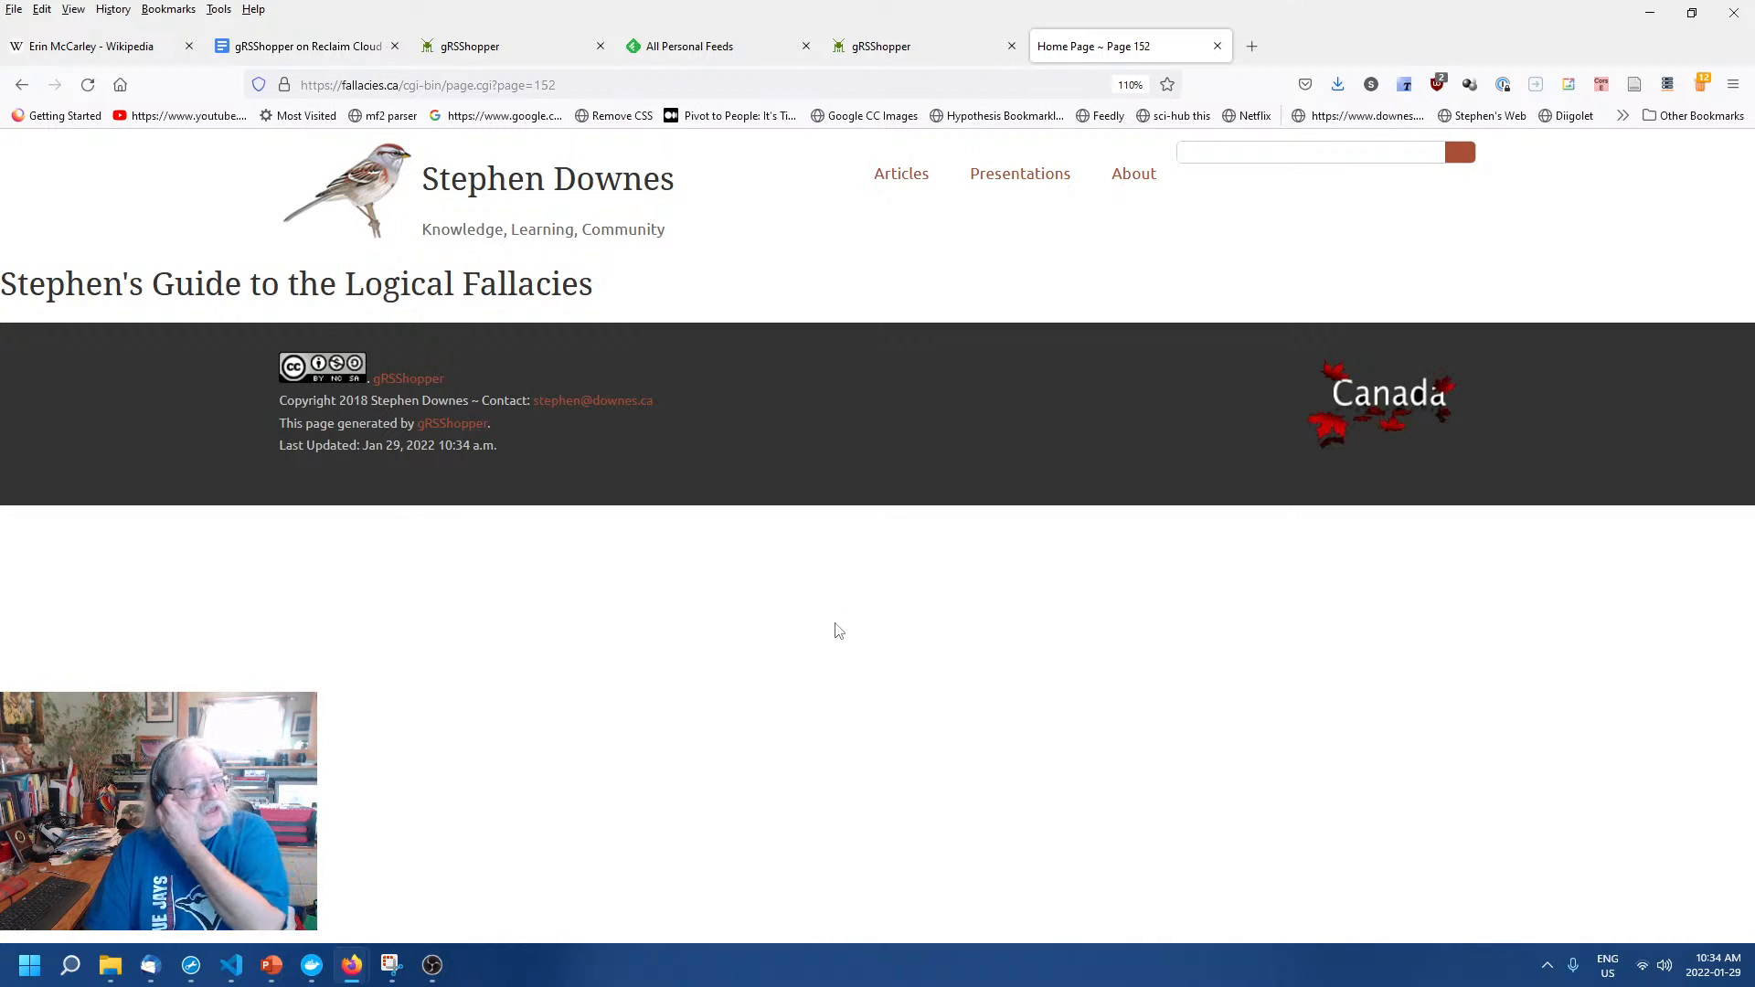
pyautogui.moveTo(600, 283); pyautogui.dragTo(28, 262)
pyautogui.click(547, 599)
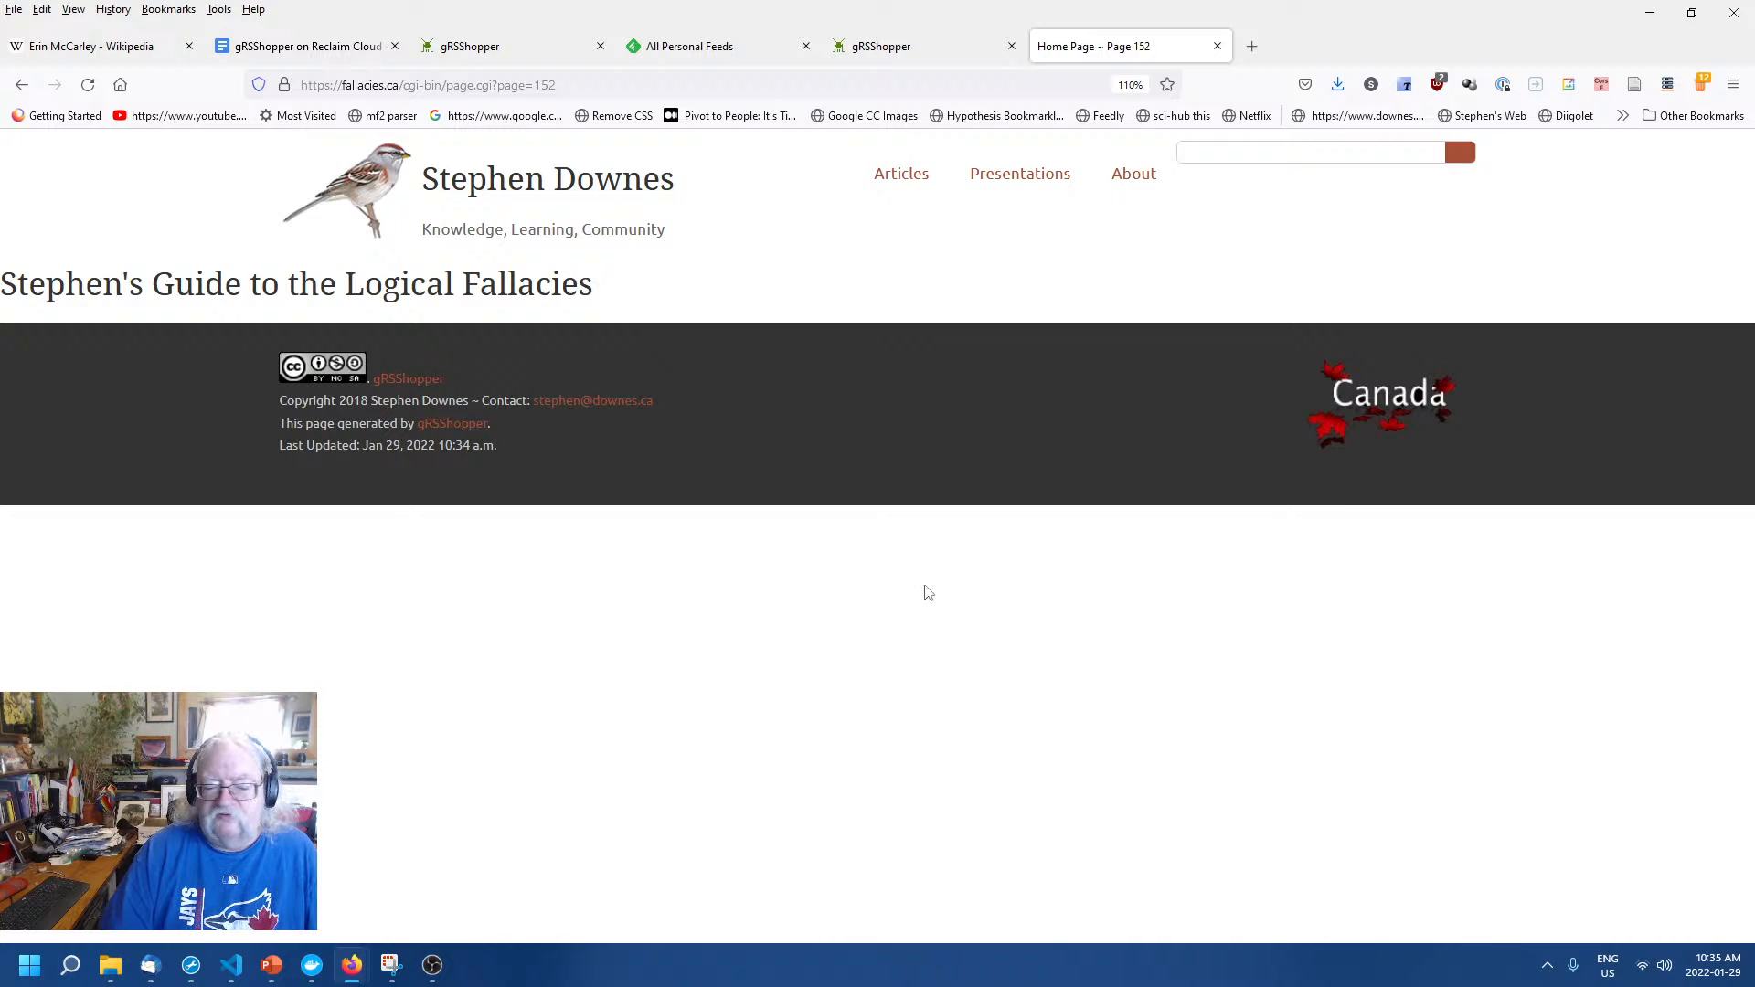
pyautogui.click(923, 57)
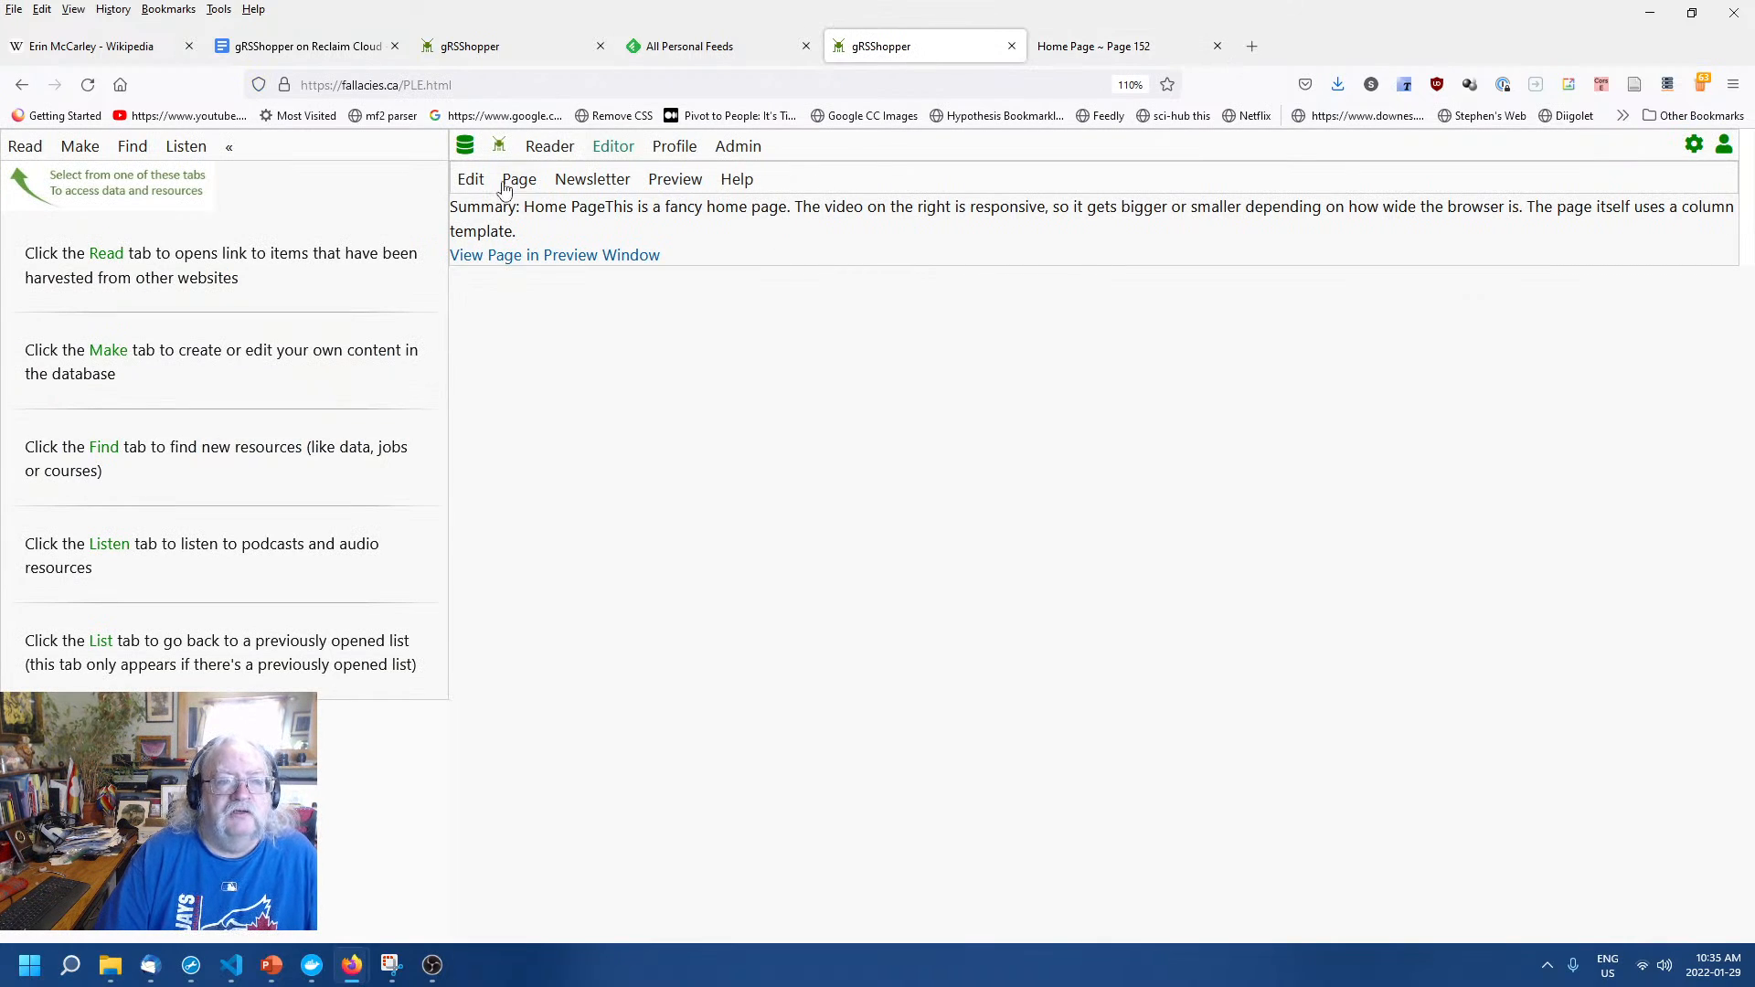
# Delete responsive_header from the Home Page's Header field and save it.
pyautogui.click(471, 180)
pyautogui.click(570, 304)
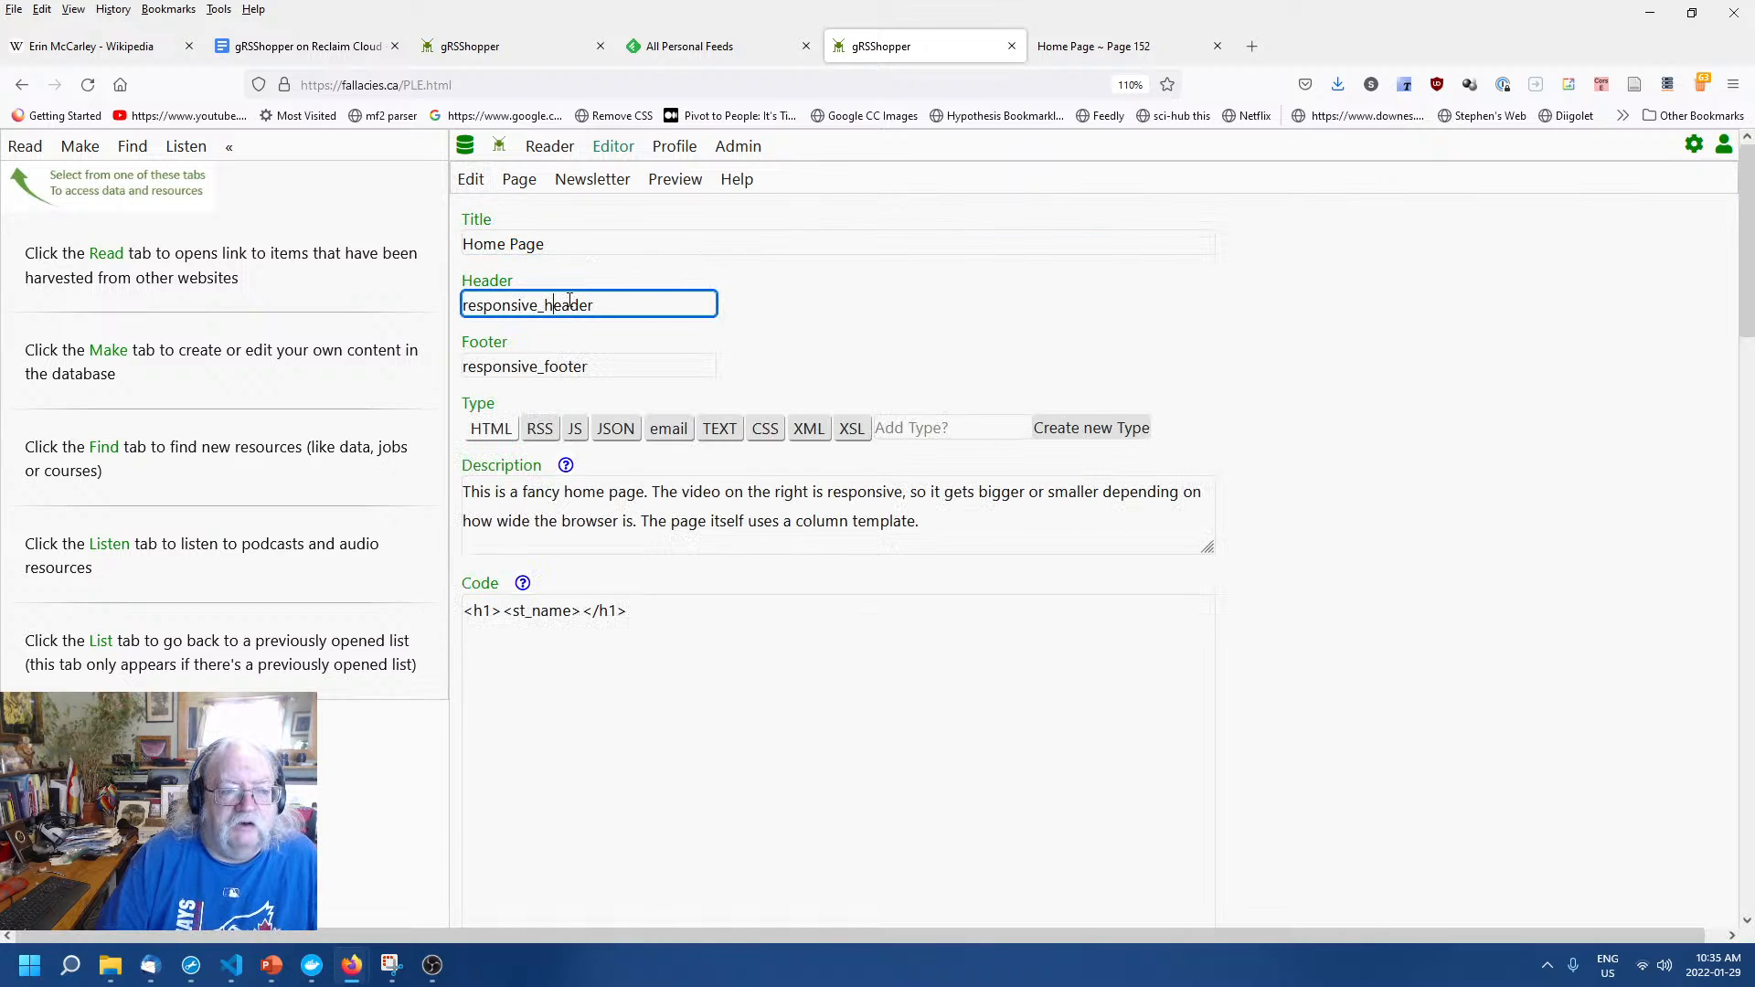
pyautogui.doubleClick(608, 303)
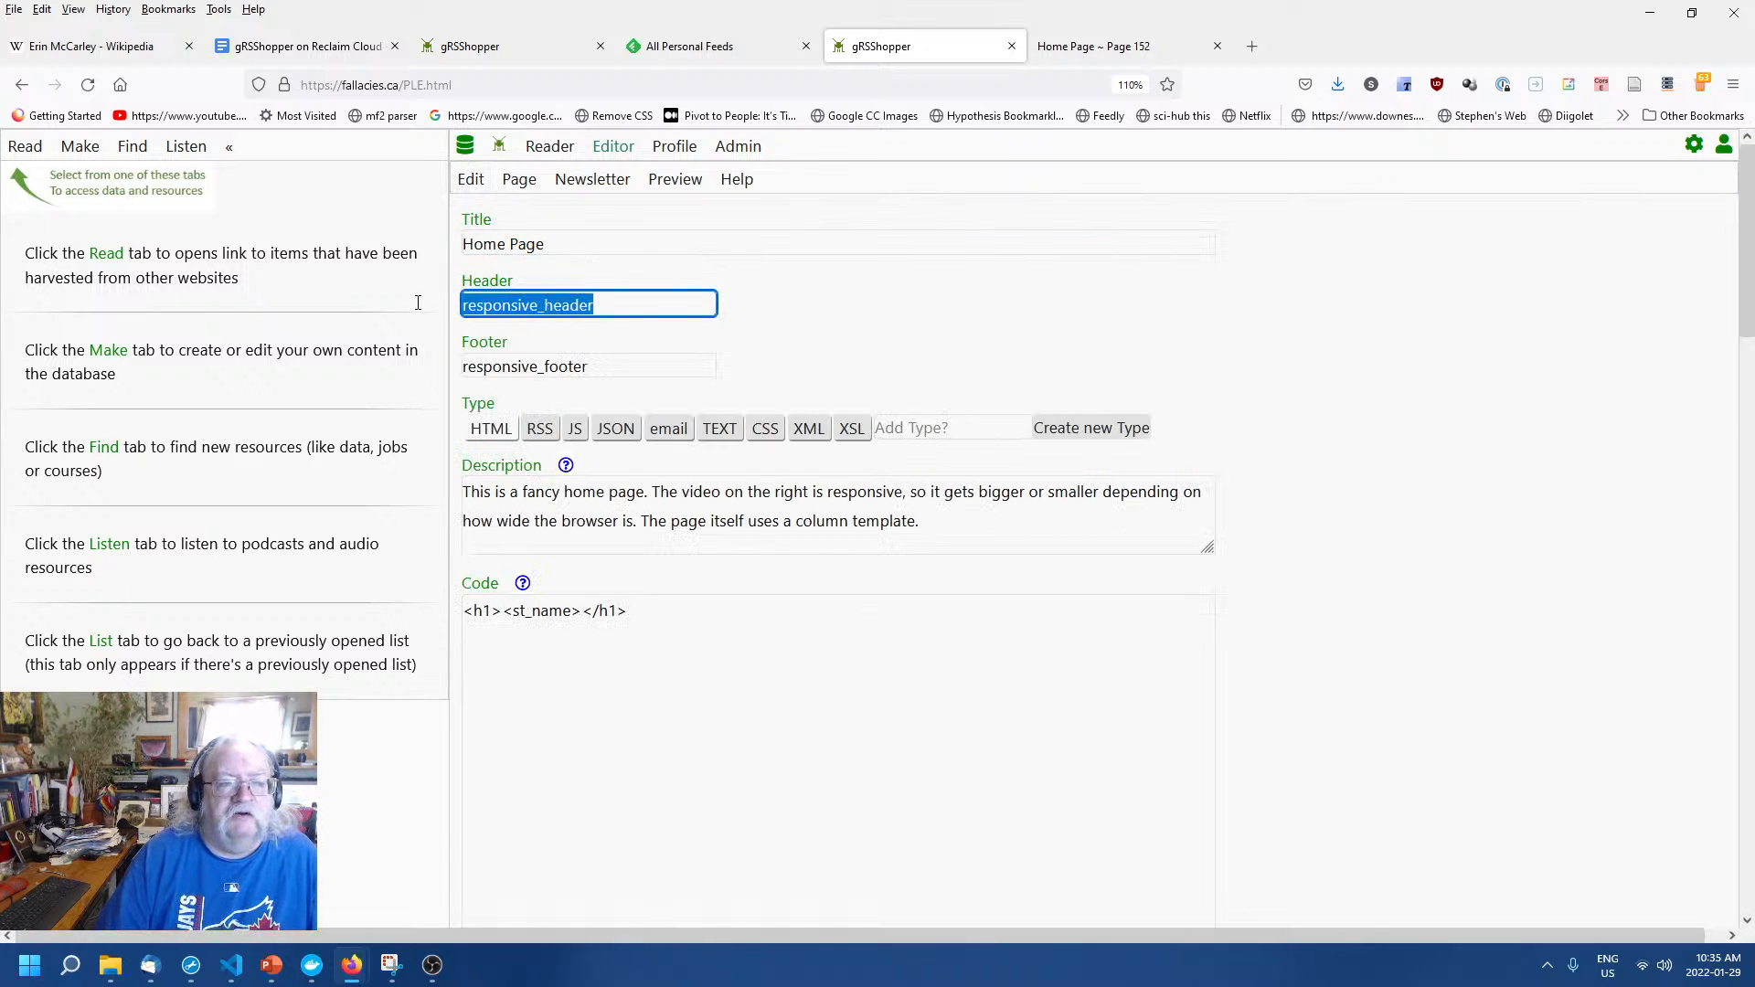
pyautogui.press('BackSpace')
pyautogui.click(840, 309)
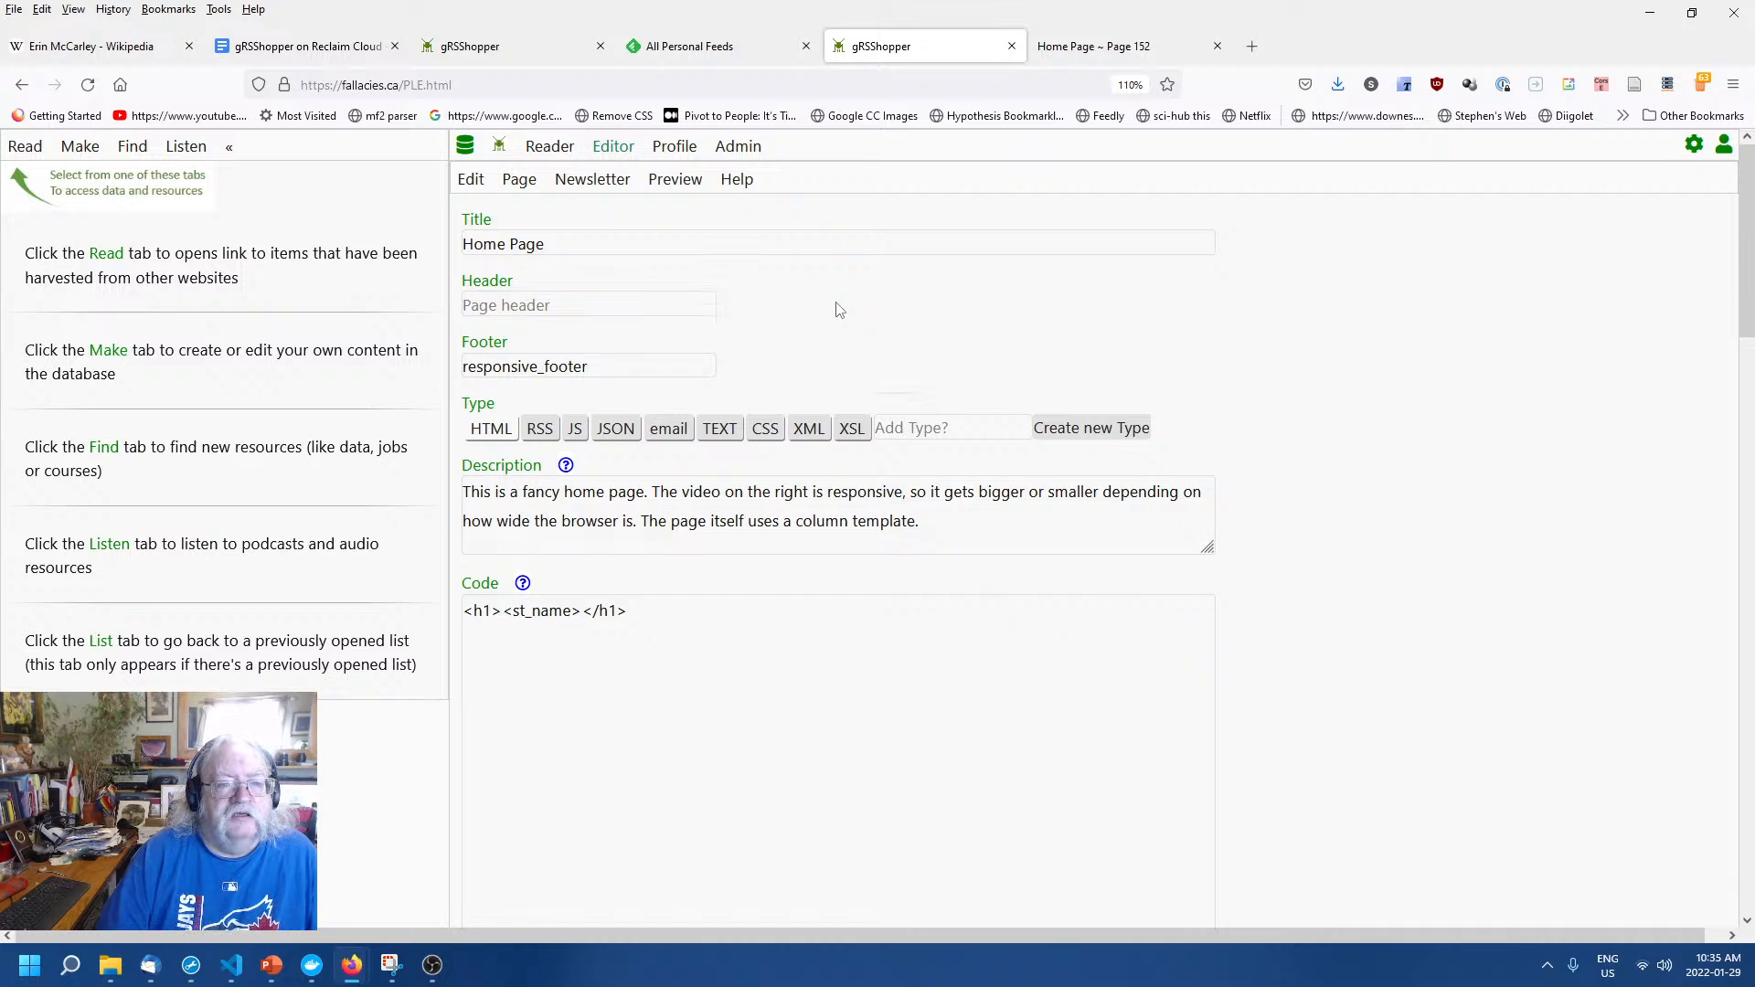
# Delete responsive_footer from the Footer field and save it.
pyautogui.click(641, 402)
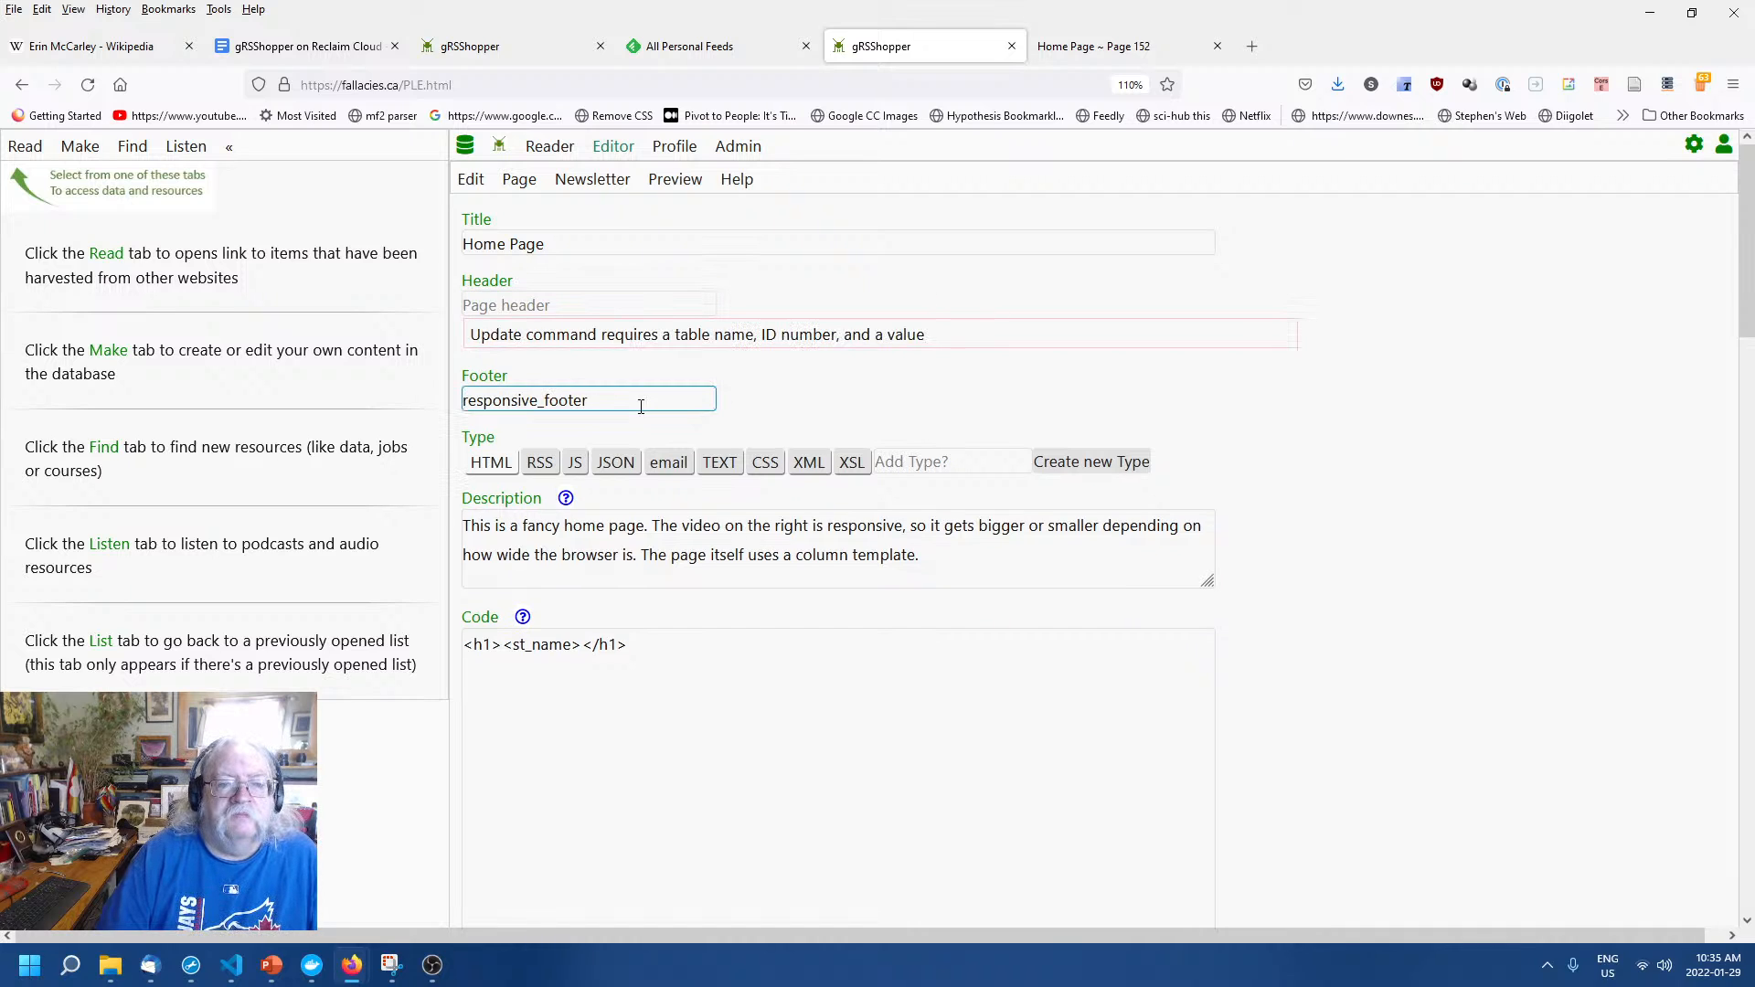
pyautogui.click(584, 305)
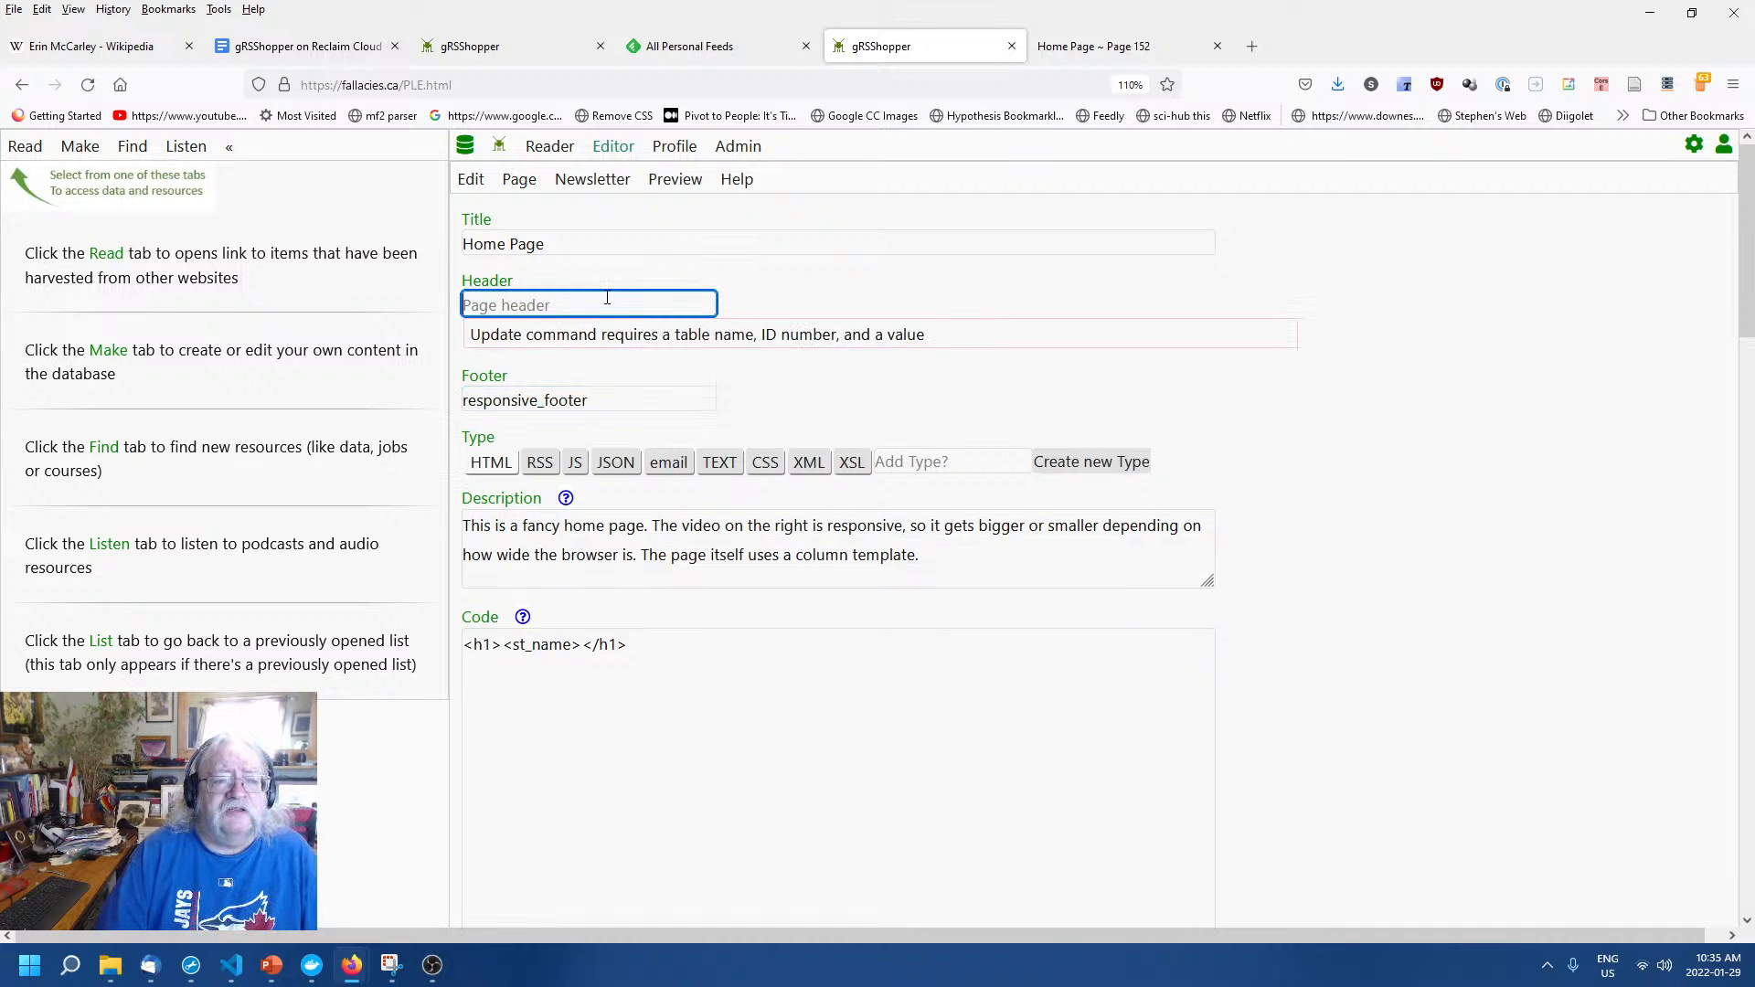
pyautogui.doubleClick(596, 400)
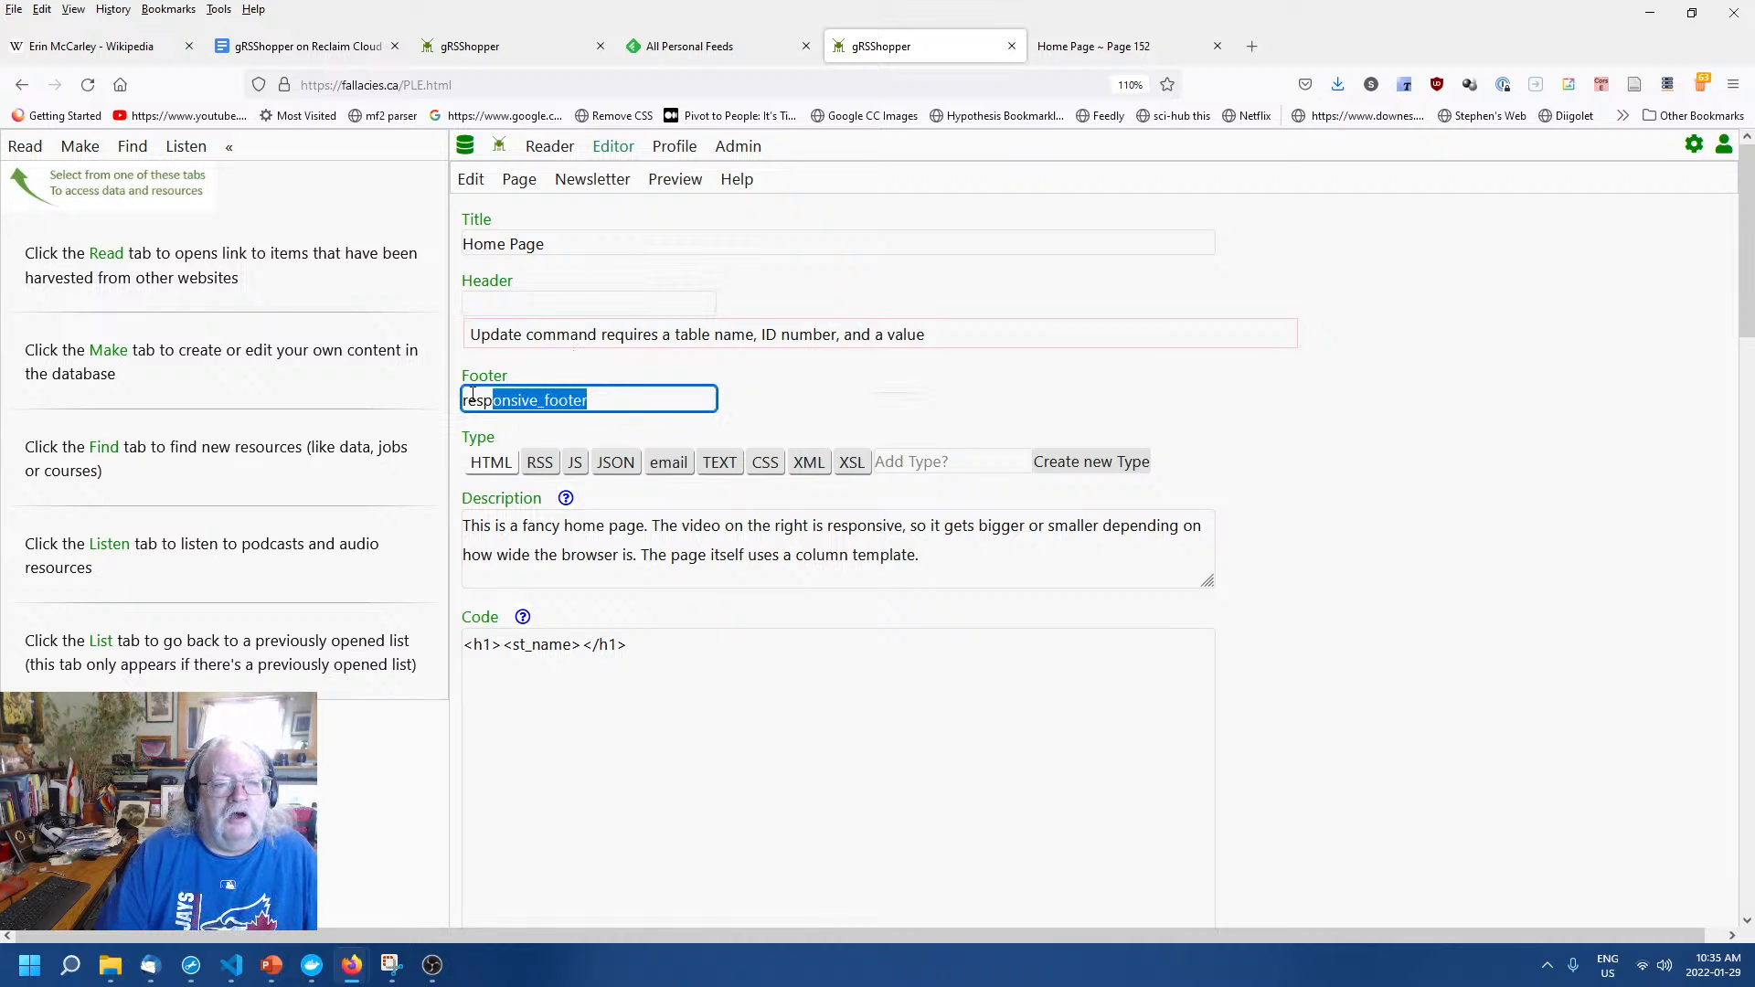
pyautogui.press('BackSpace')
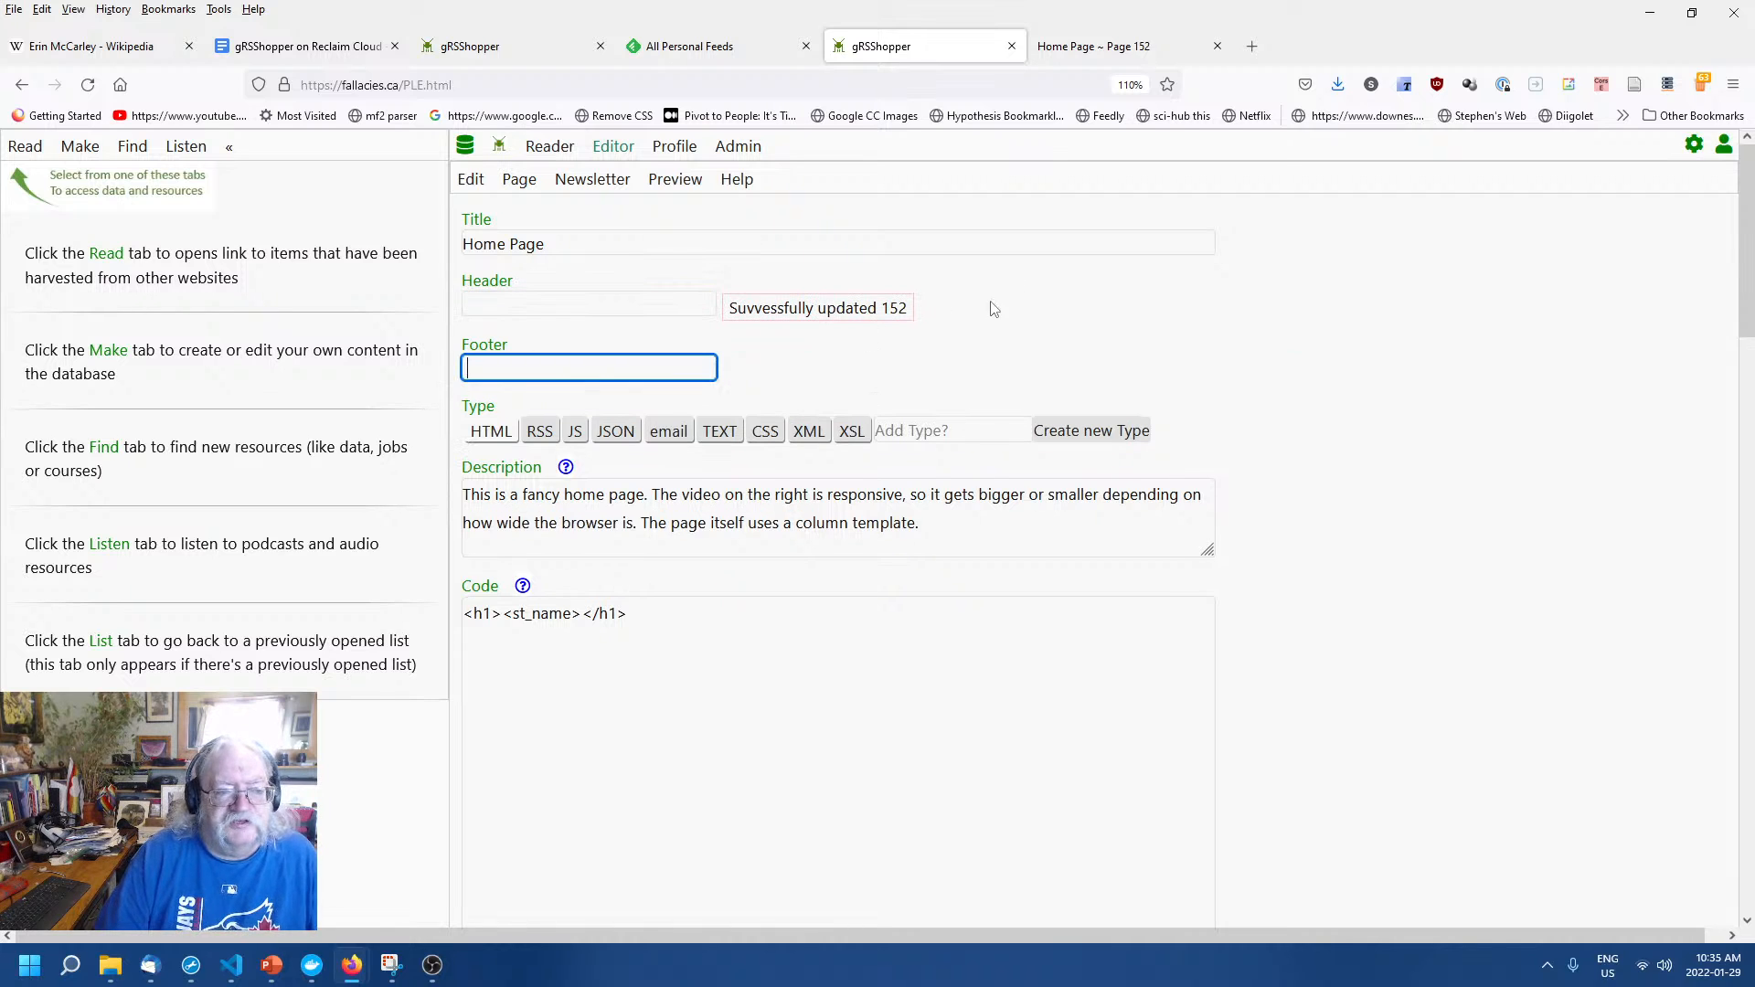
pyautogui.click(1047, 321)
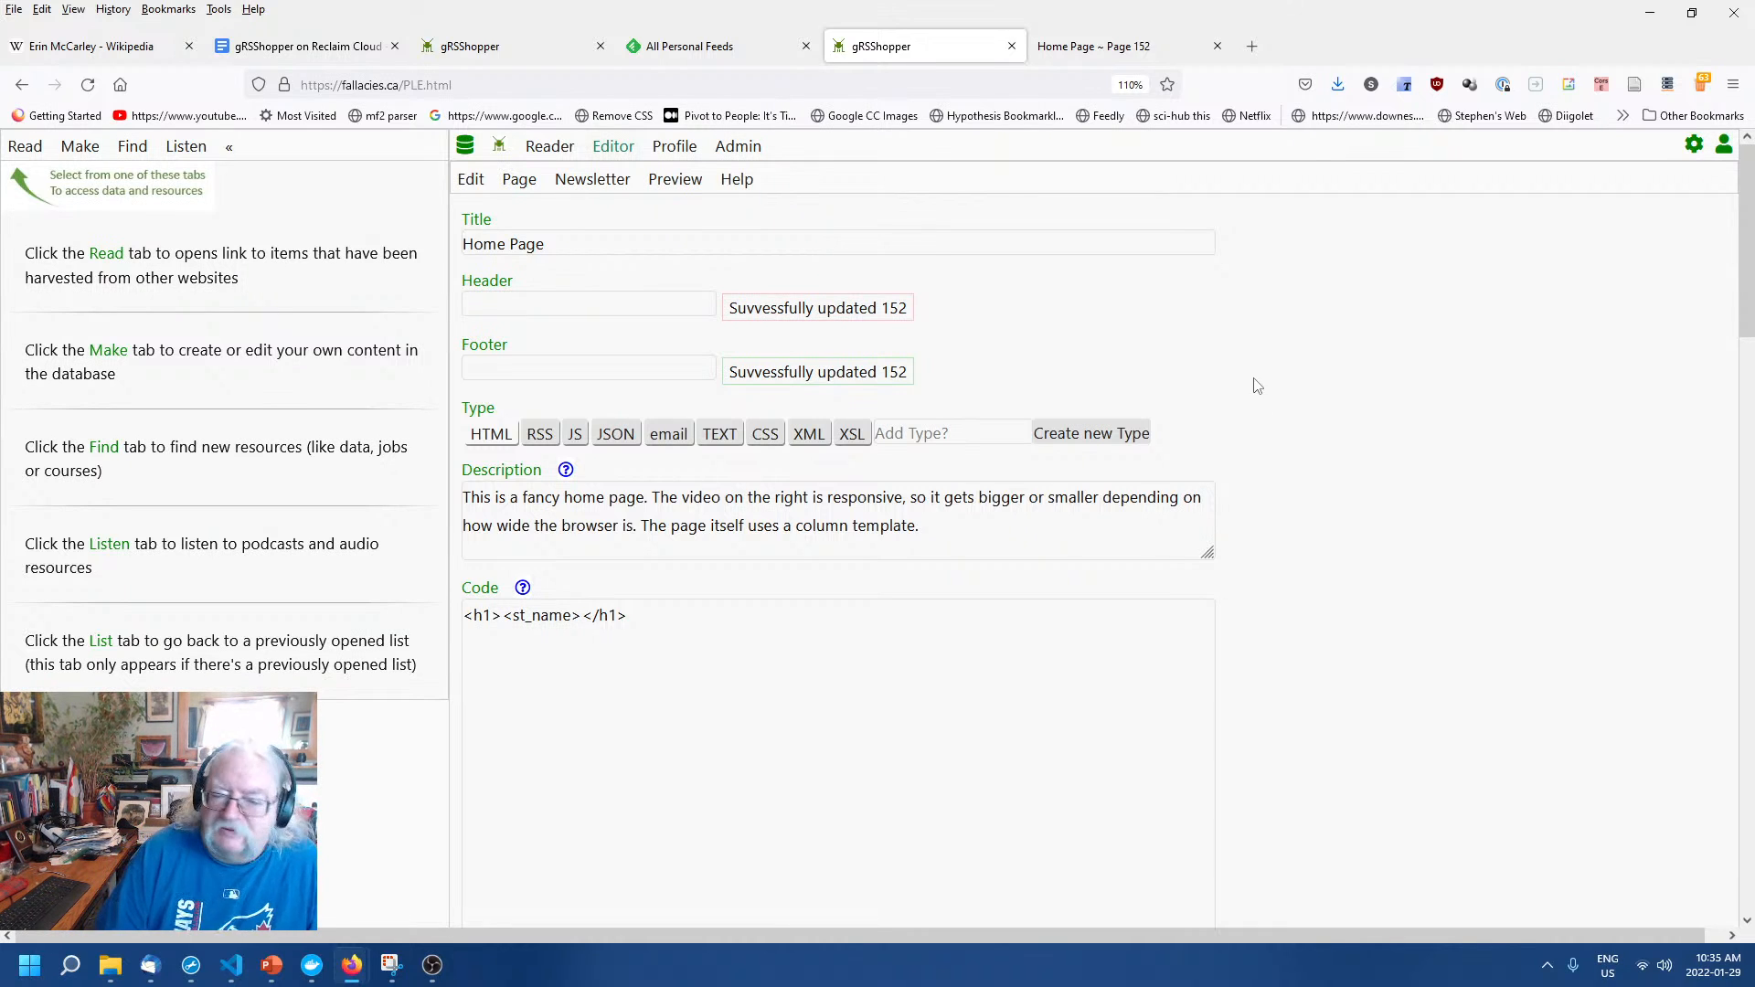
# Reload page 152 to confirm no site header or footer, then recheck both empty fields.
pyautogui.click(1097, 48)
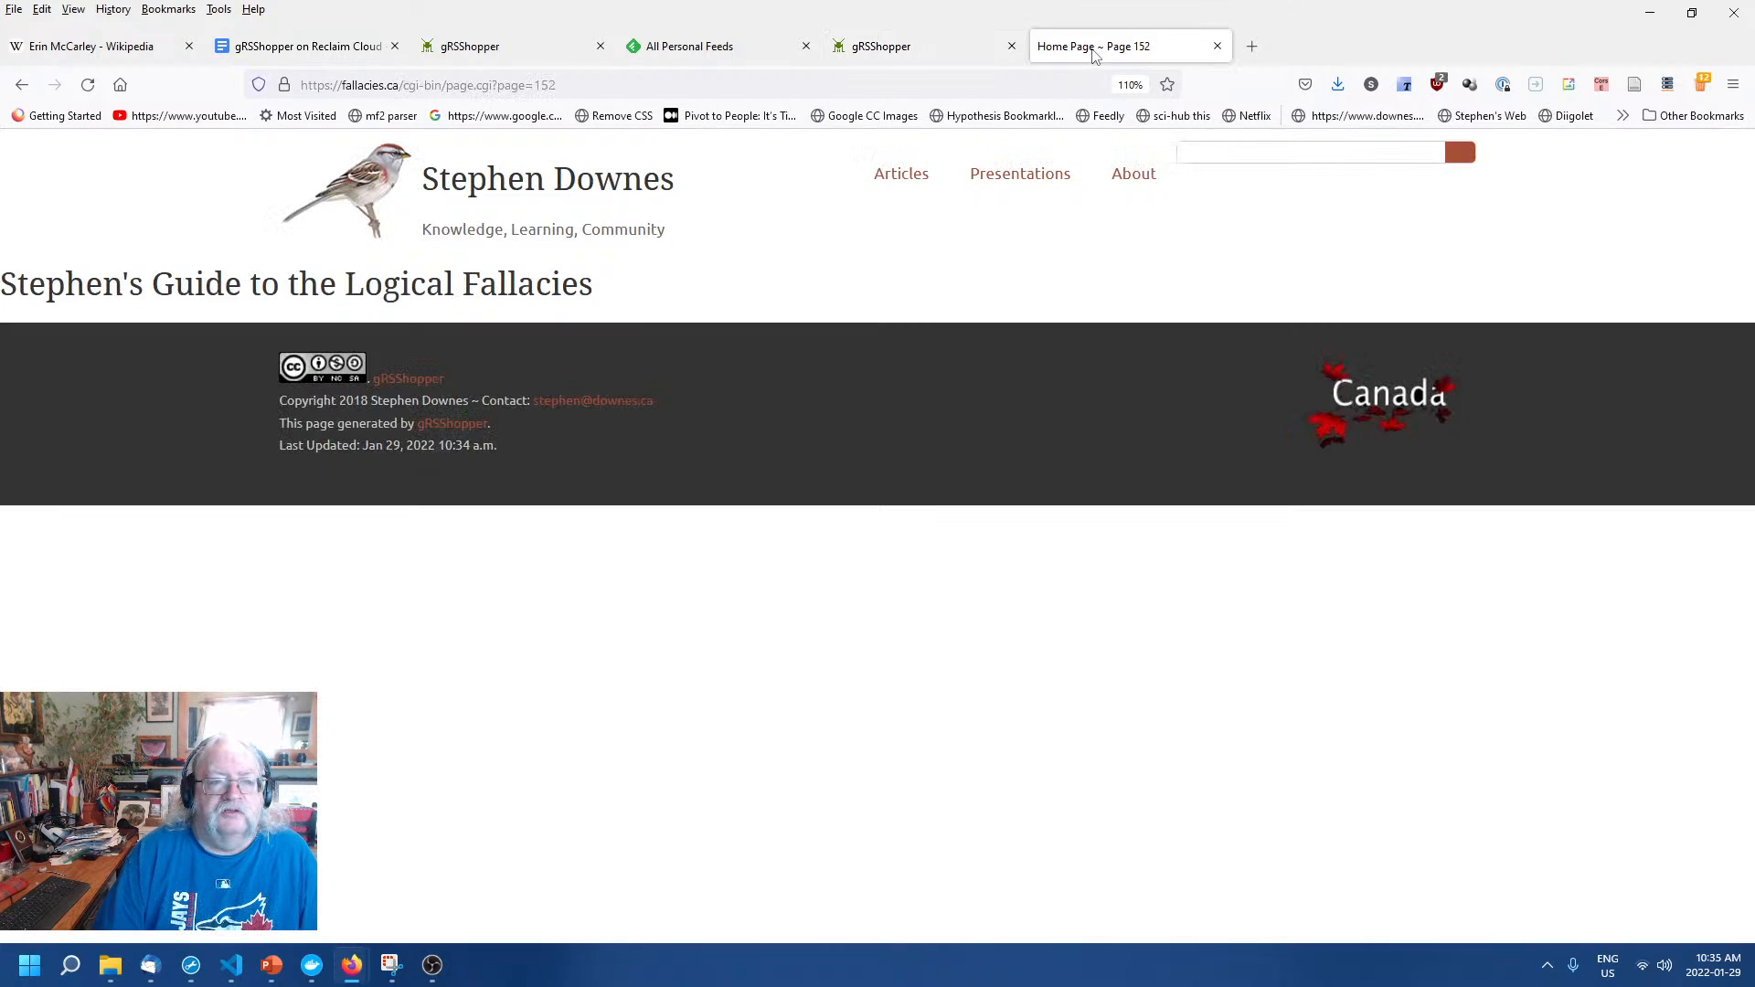
pyautogui.rightClick(992, 247)
pyautogui.click(1138, 273)
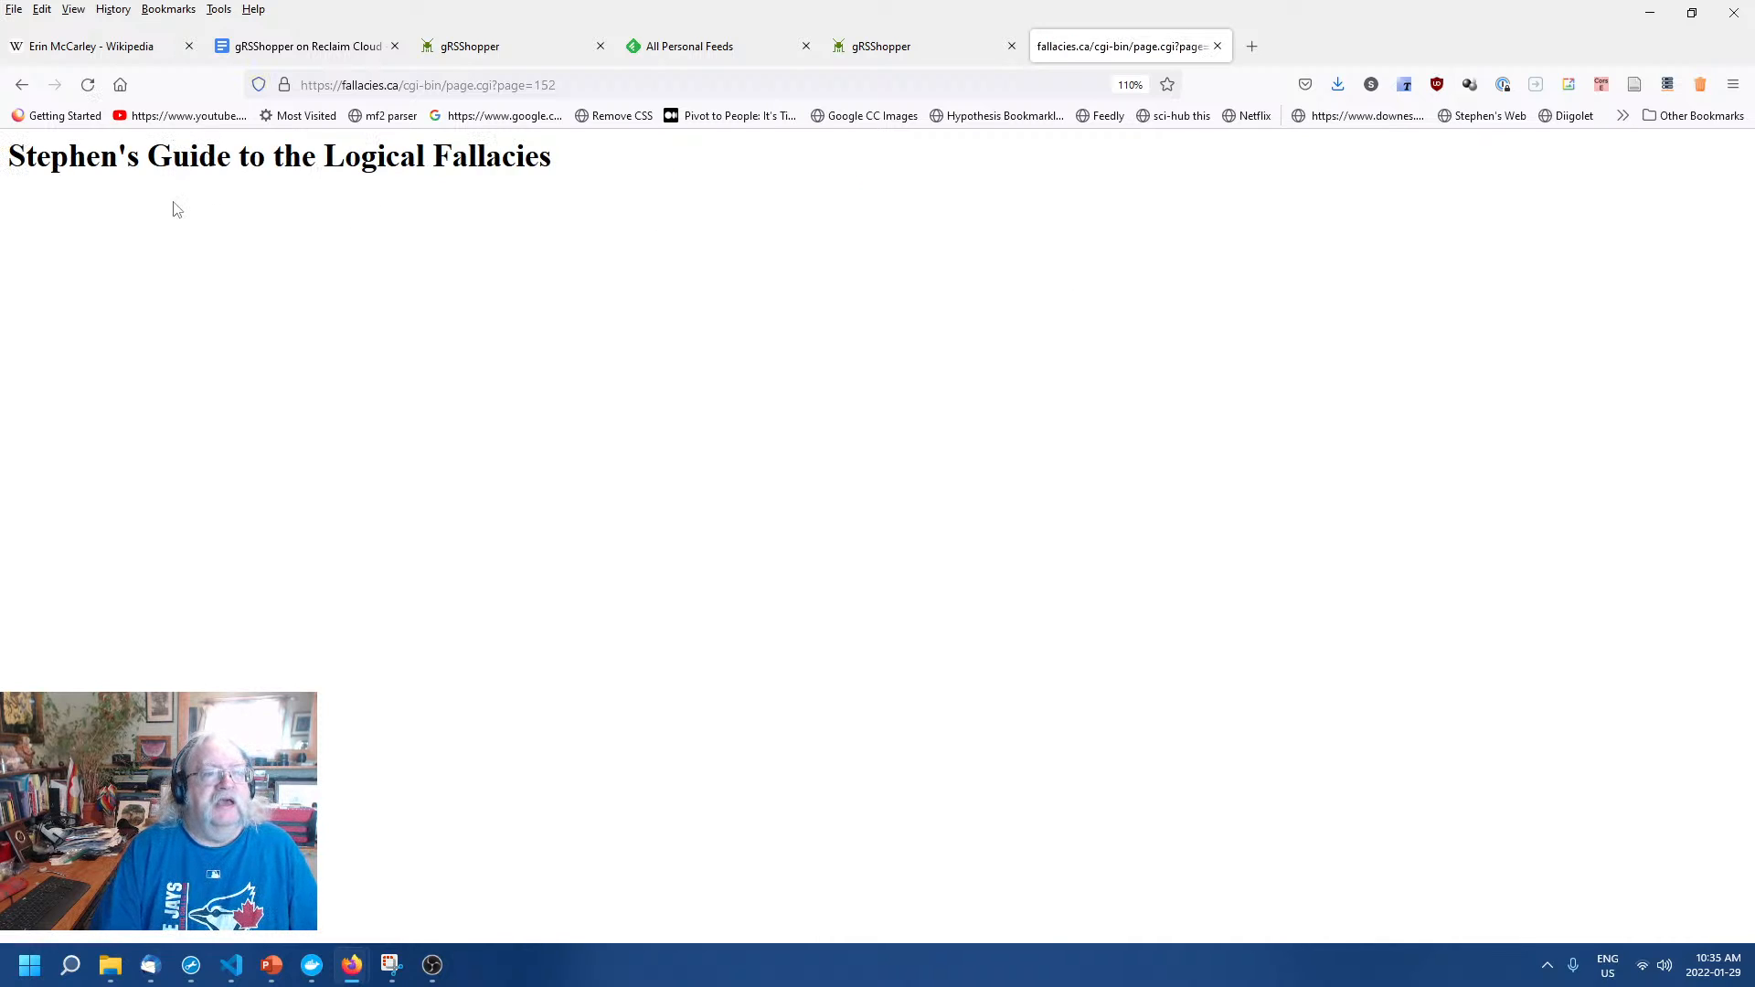
pyautogui.click(875, 55)
pyautogui.click(615, 301)
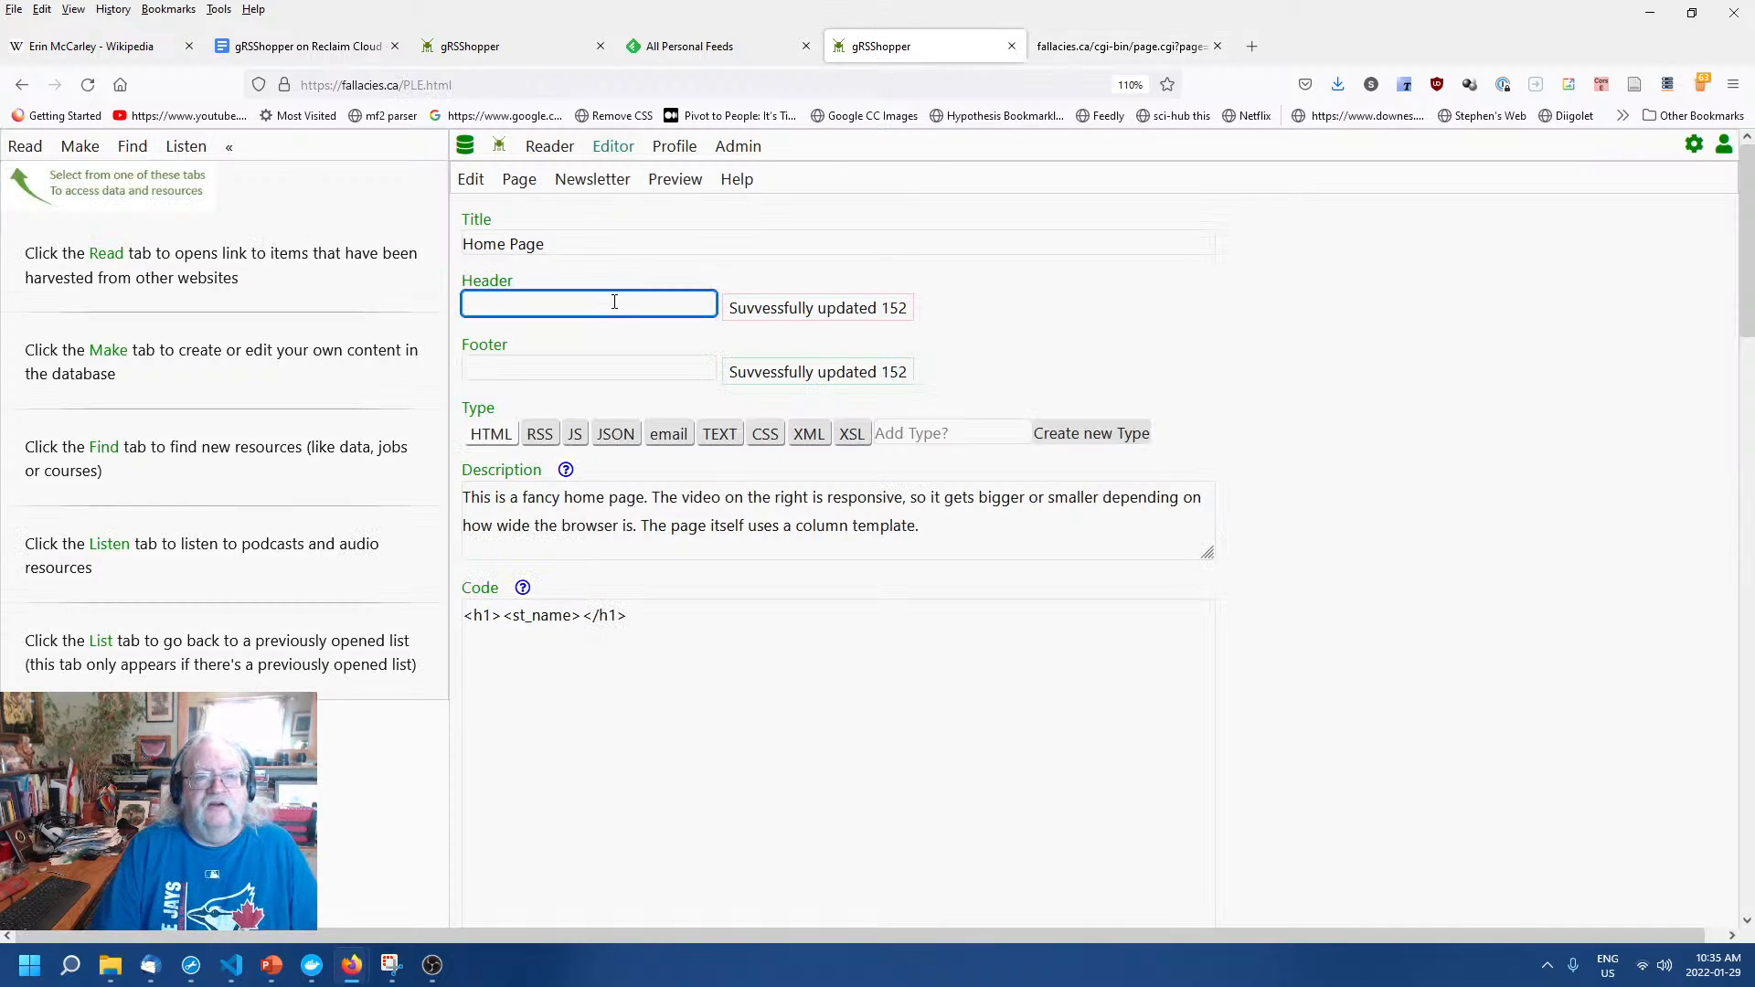
pyautogui.click(639, 363)
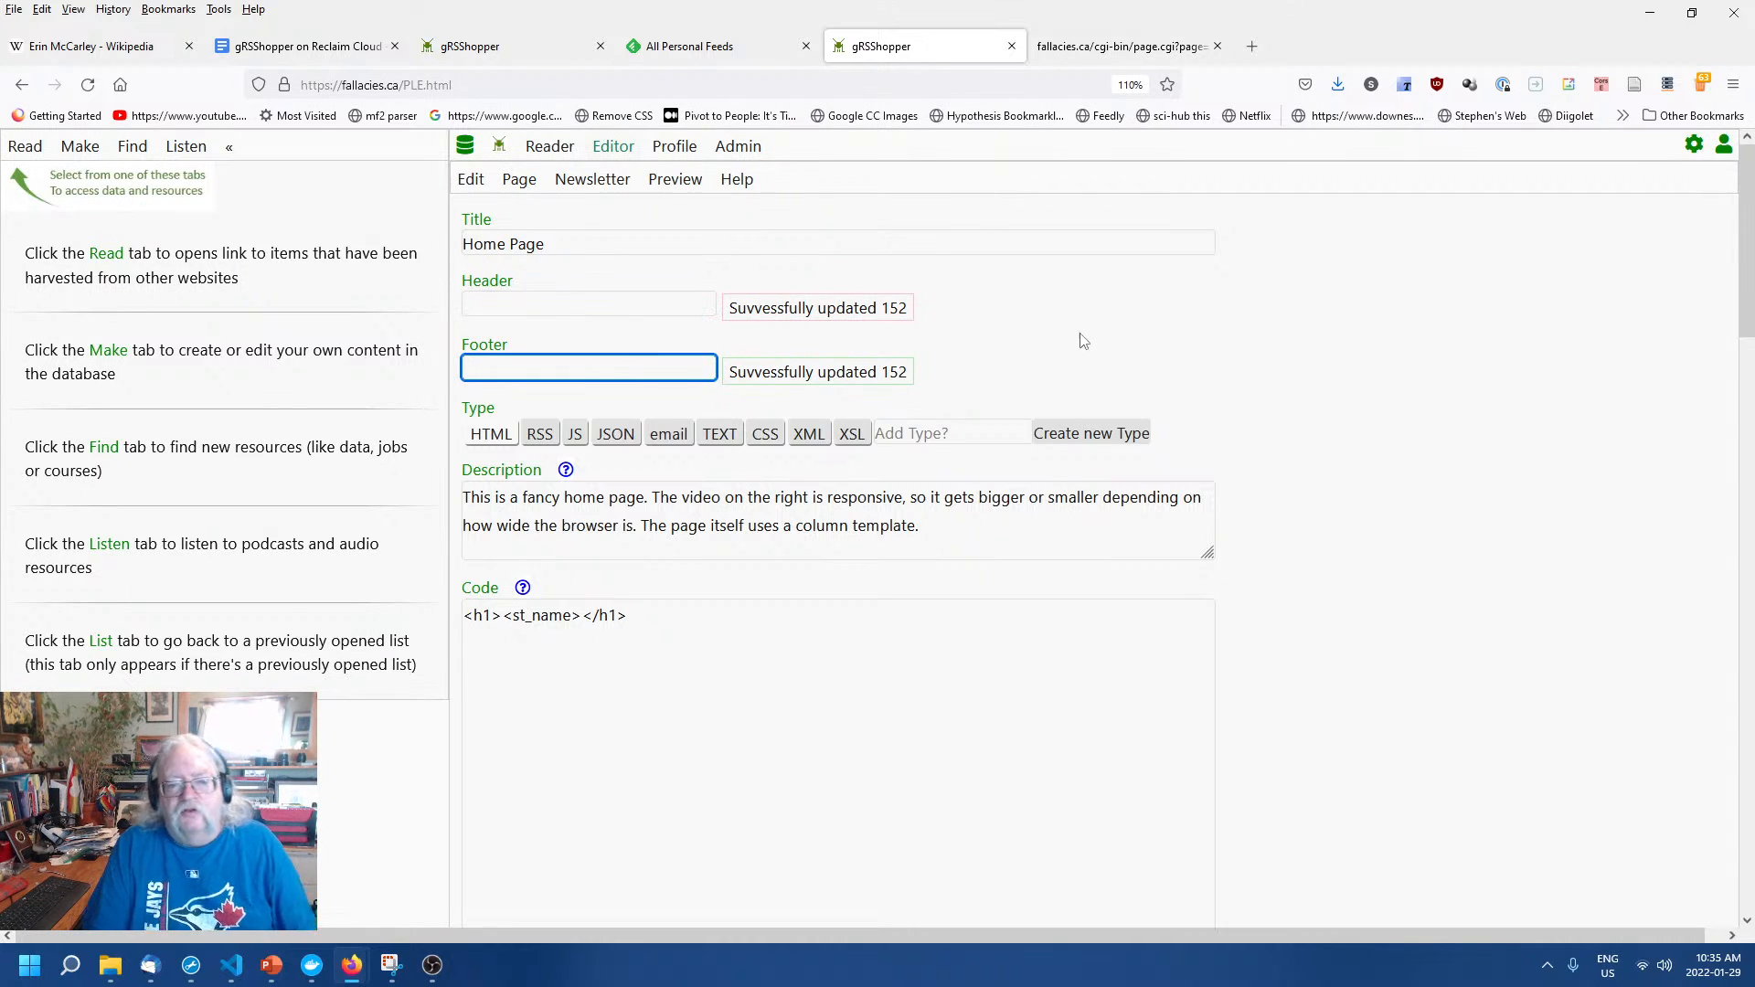
# Add a <p> and a 'Creator: <st_crea><br>' line under the heading in the Home Page code.
pyautogui.click(728, 647)
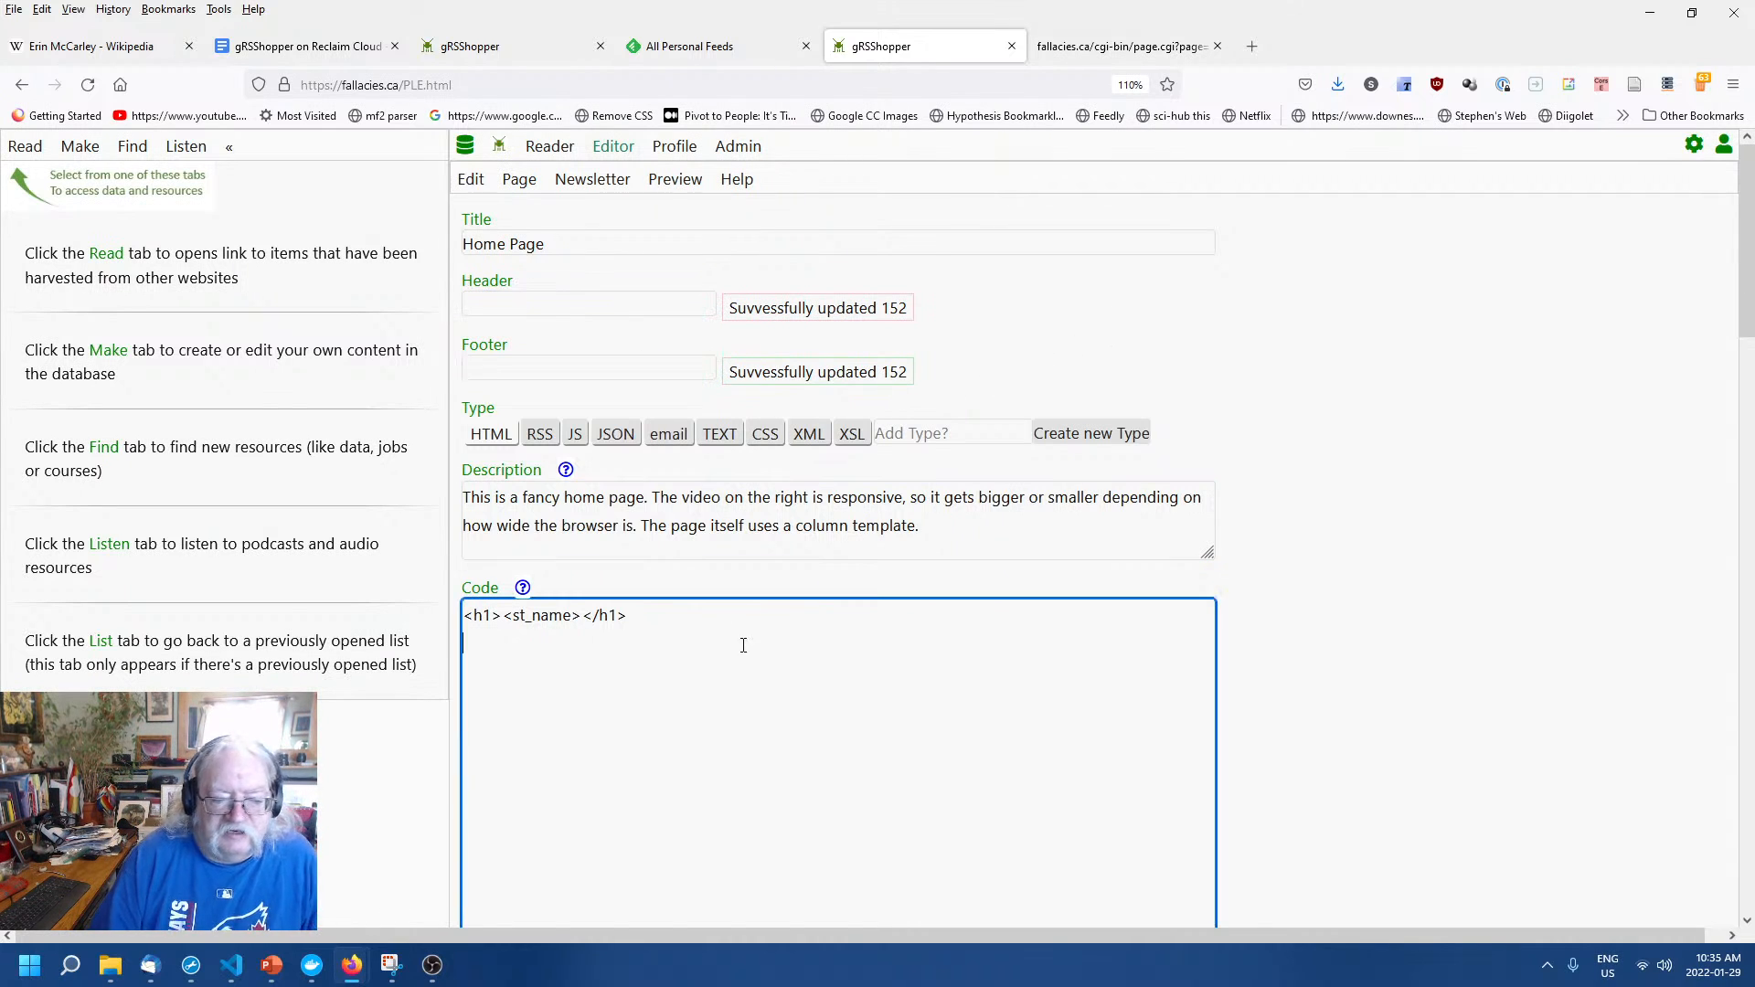
pyautogui.scroll(-2, 1344, 622)
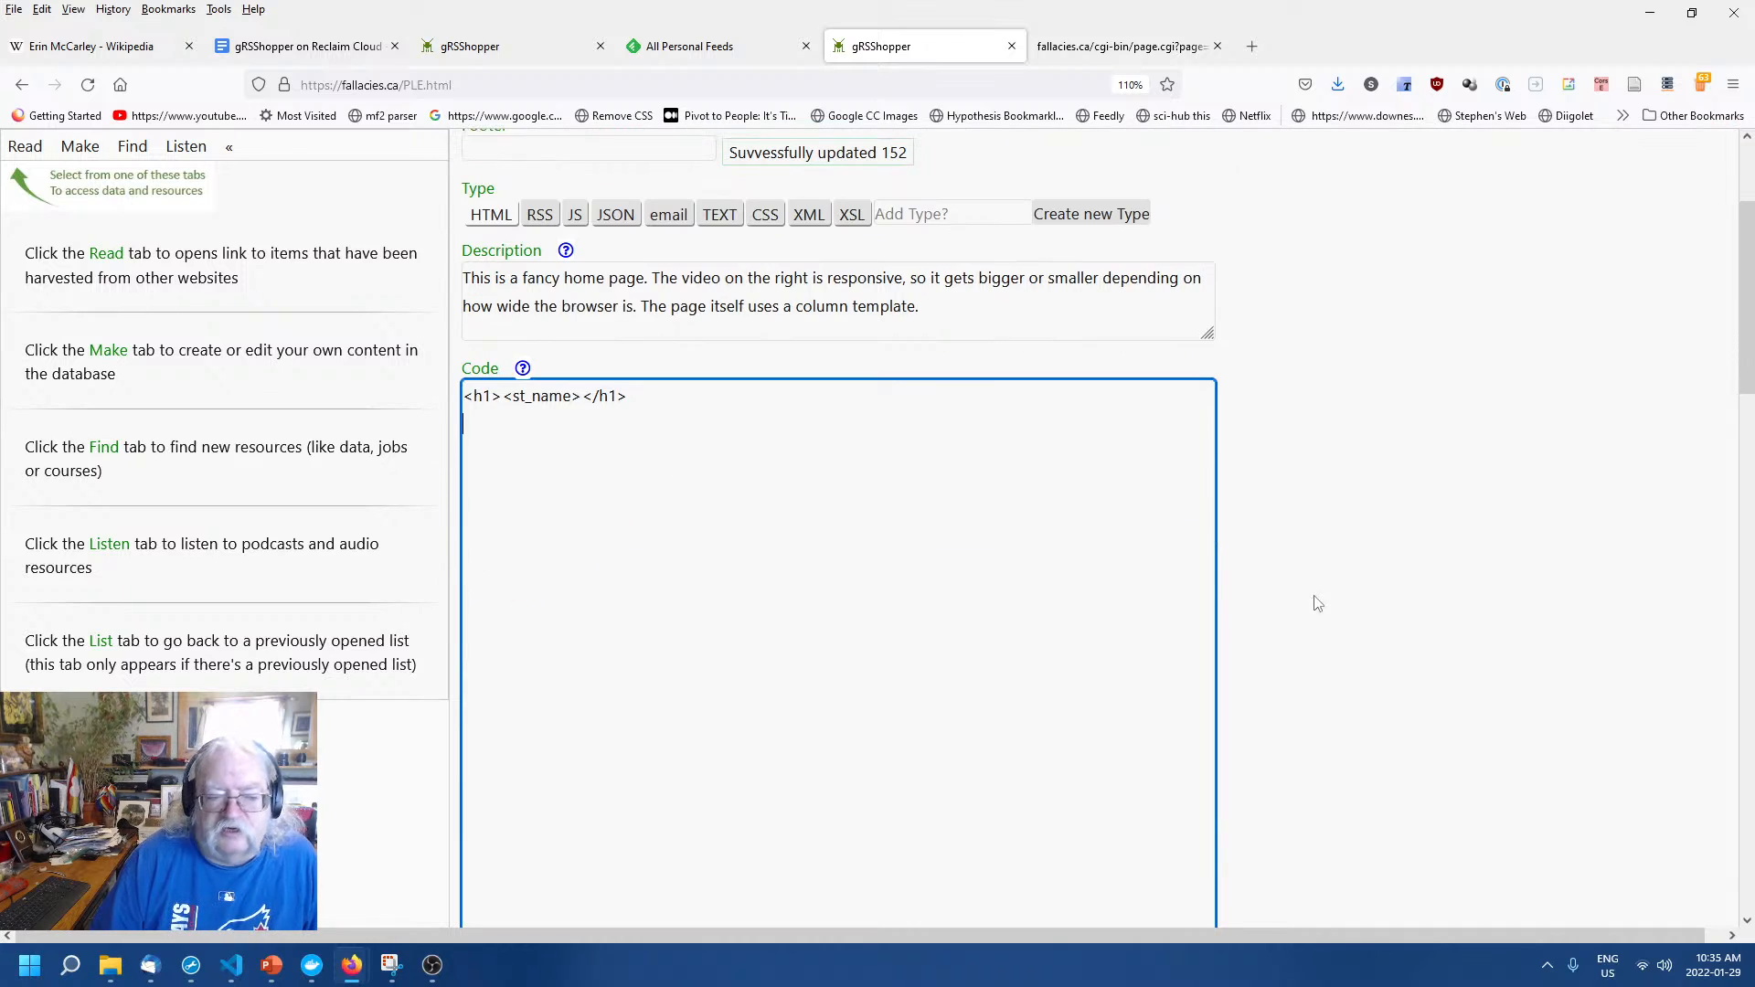
pyautogui.click(1097, 44)
pyautogui.click(911, 47)
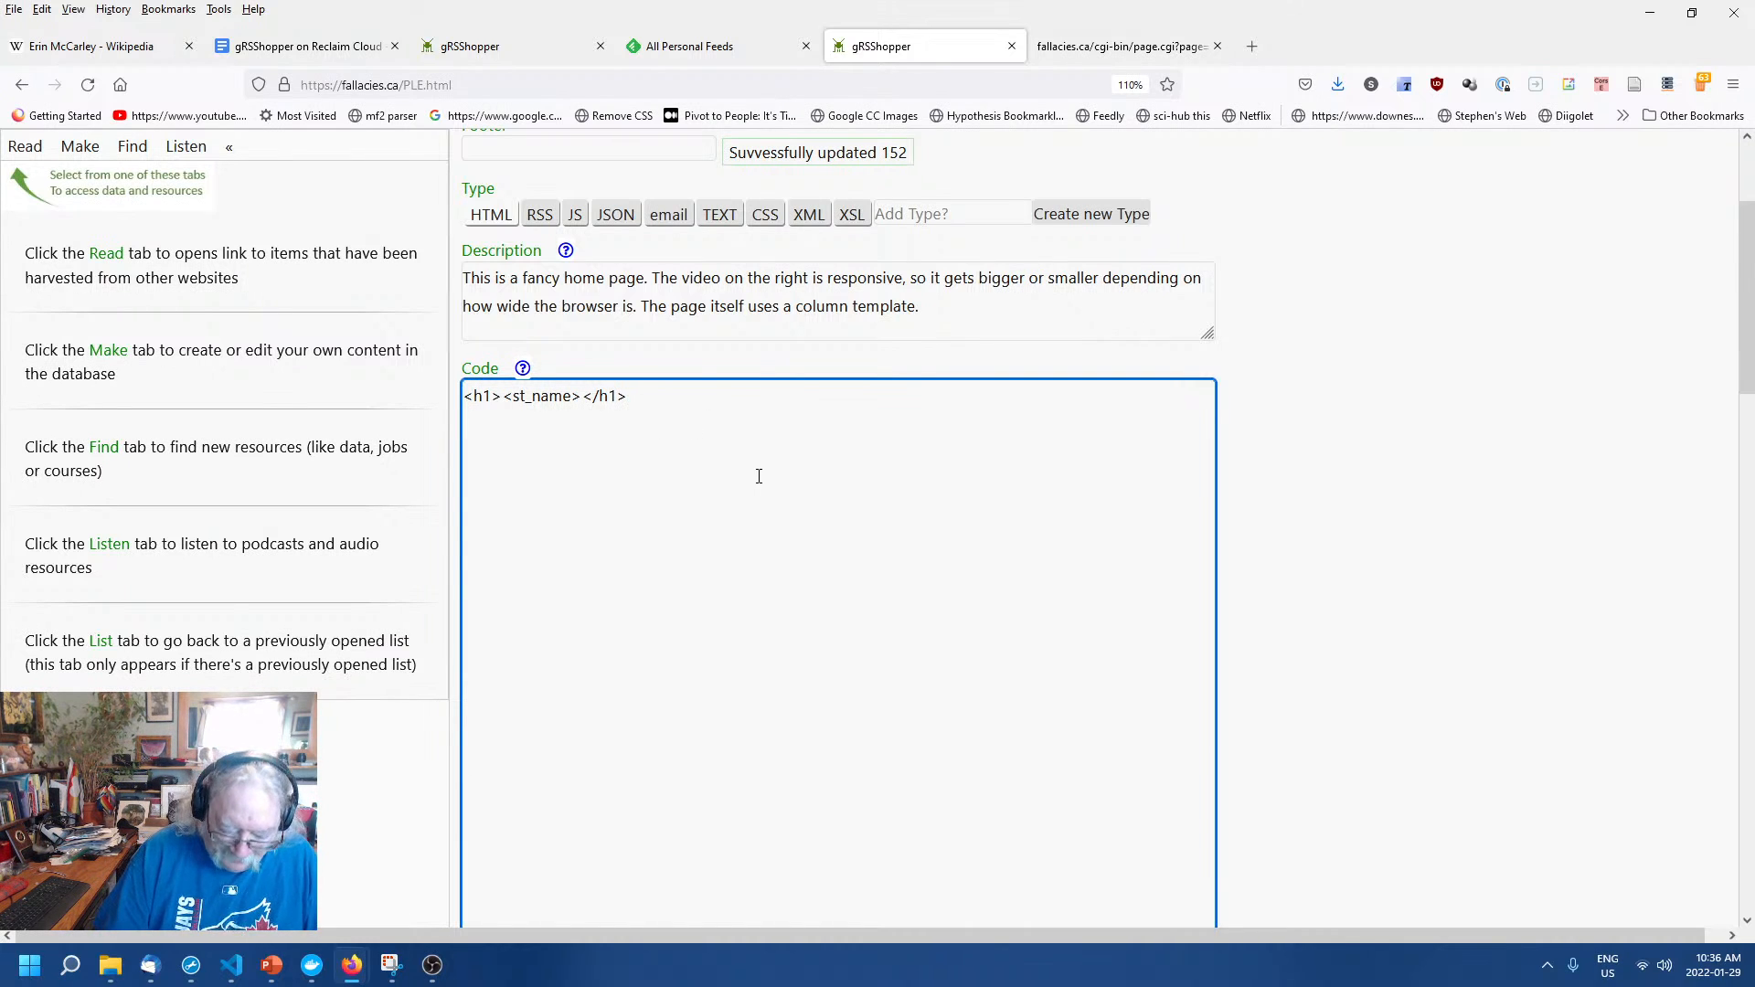
pyautogui.write('p> ')
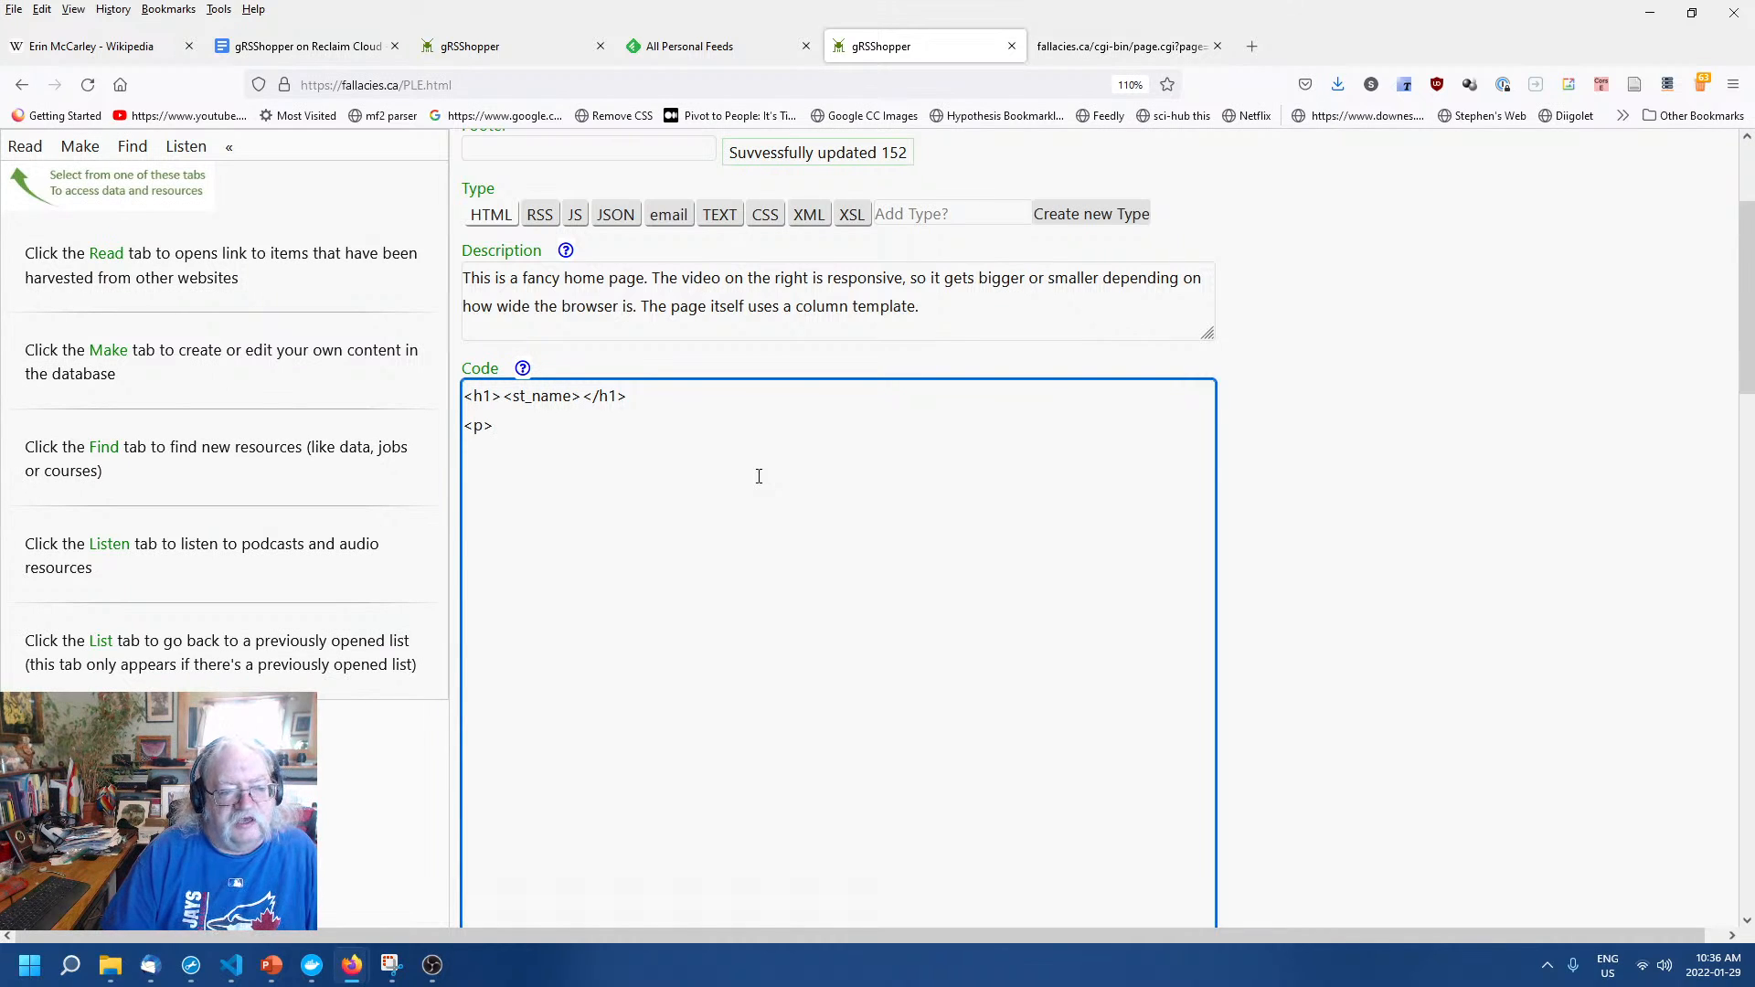
pyautogui.write('Creat')
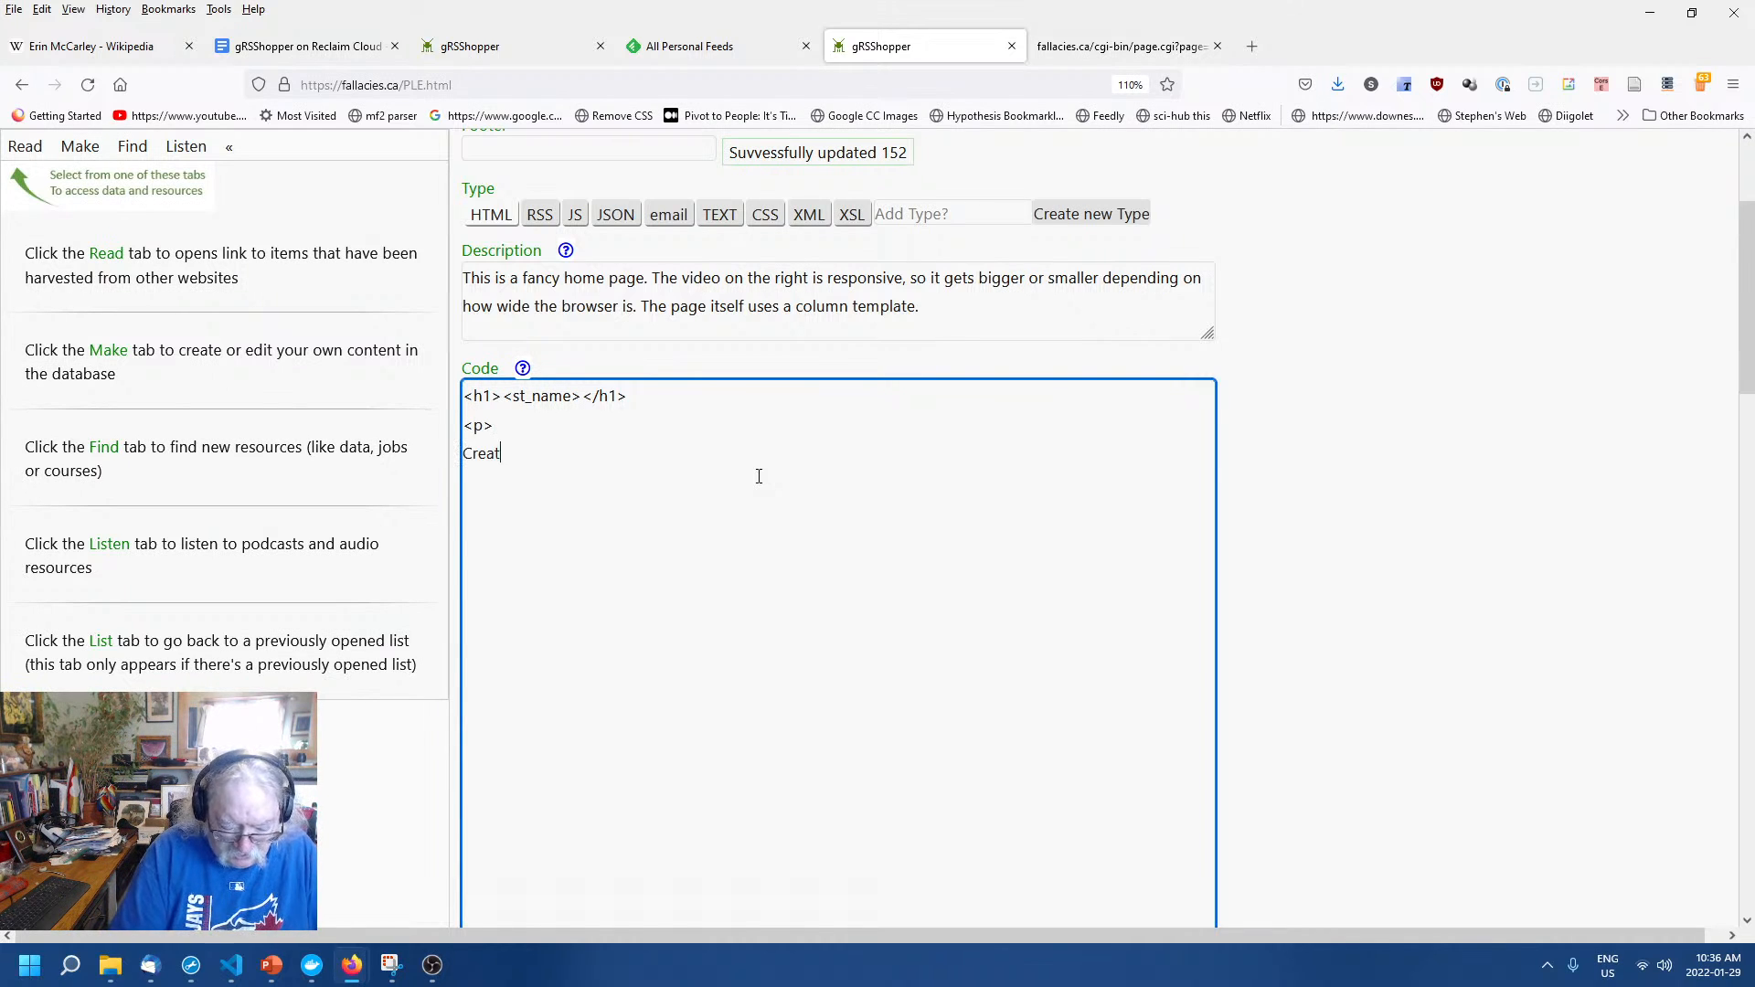
pyautogui.write('or:')
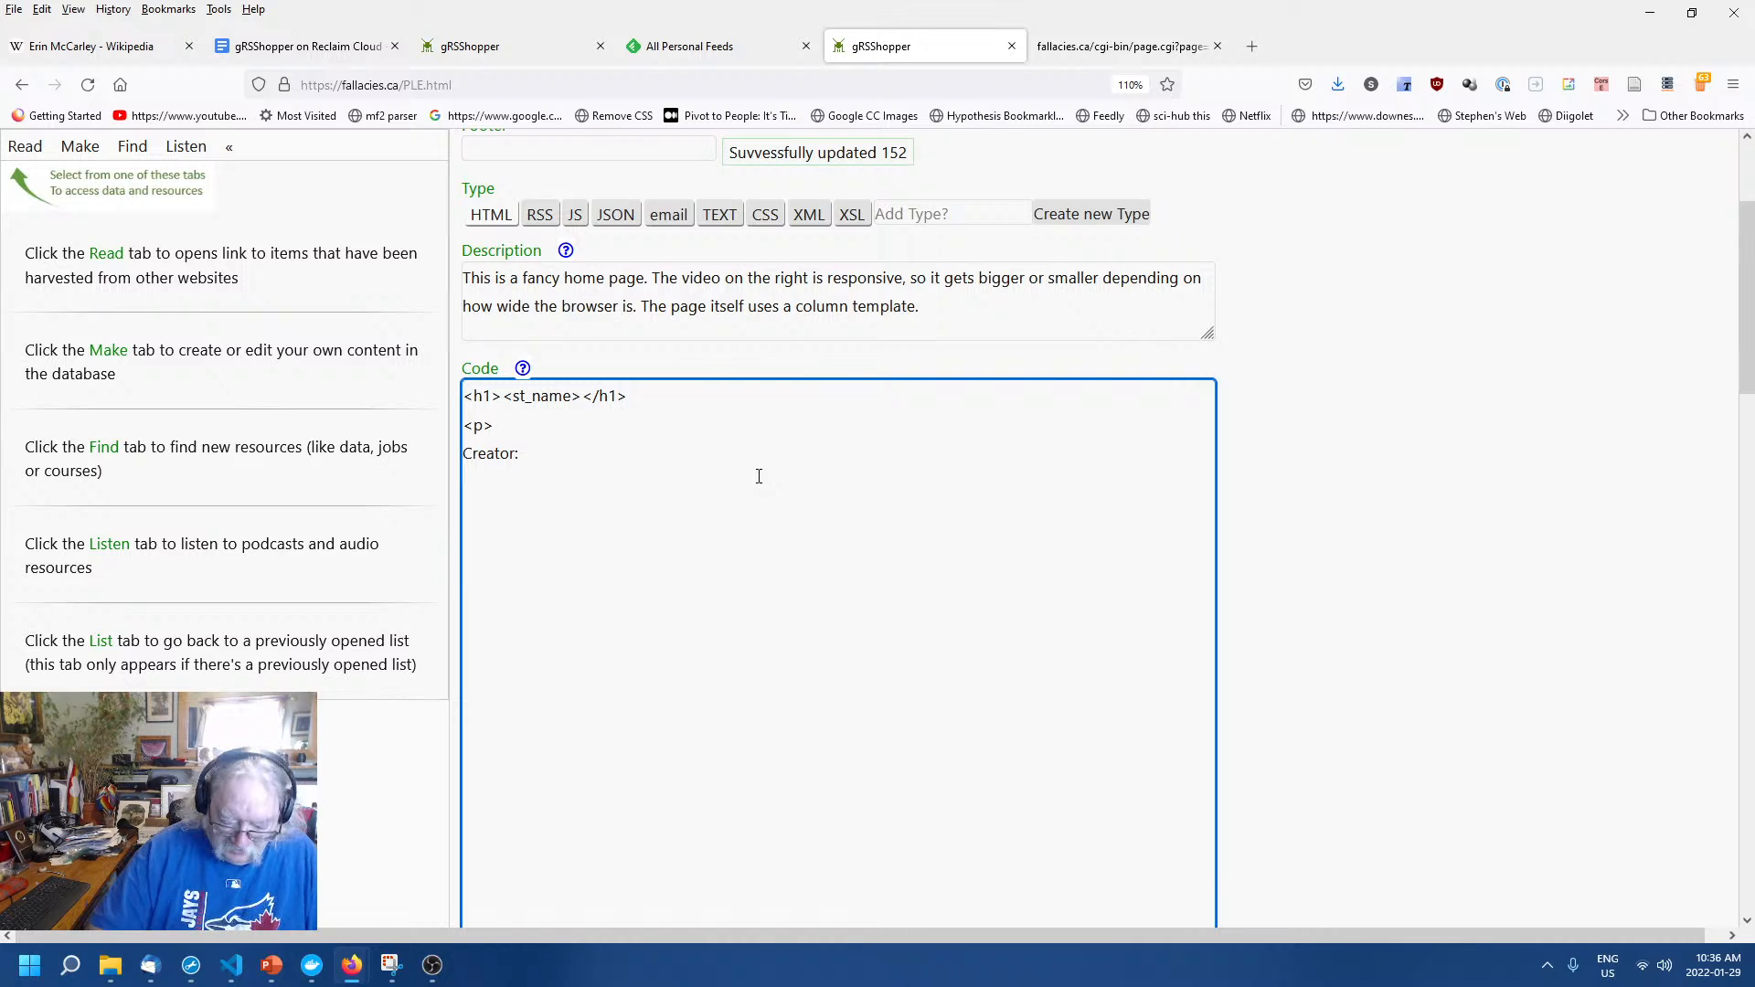
pyautogui.write(' <st_crea')
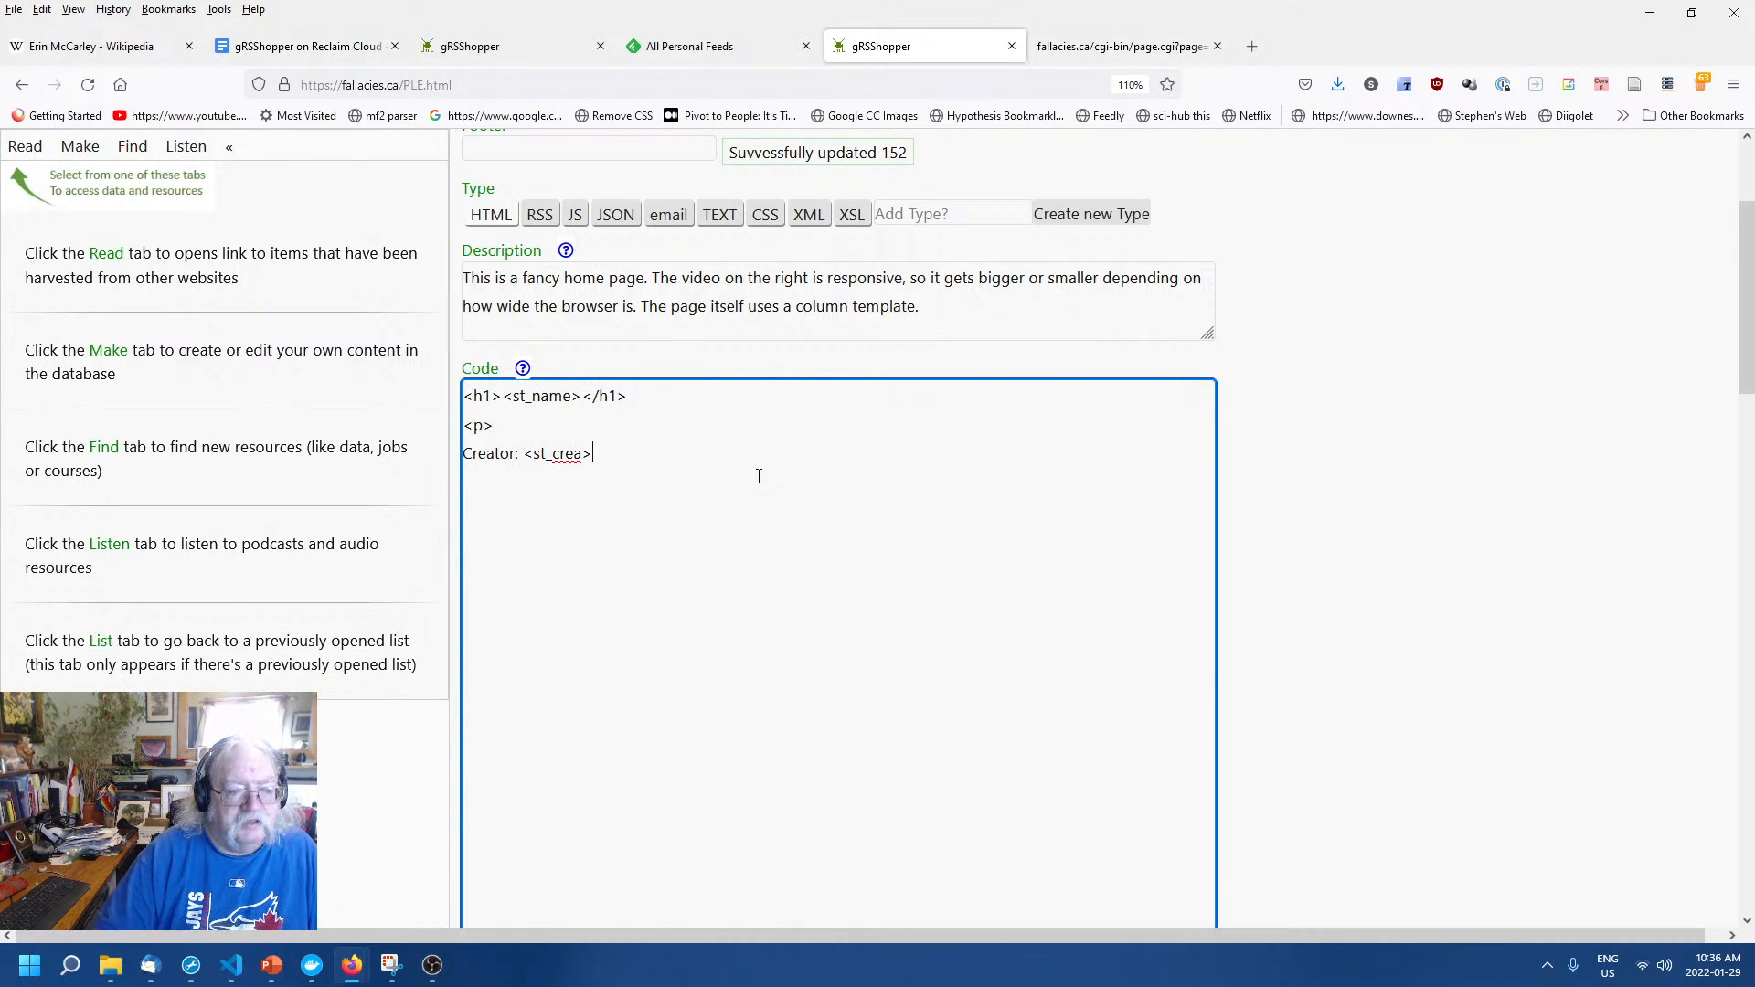
pyautogui.write('><br>')
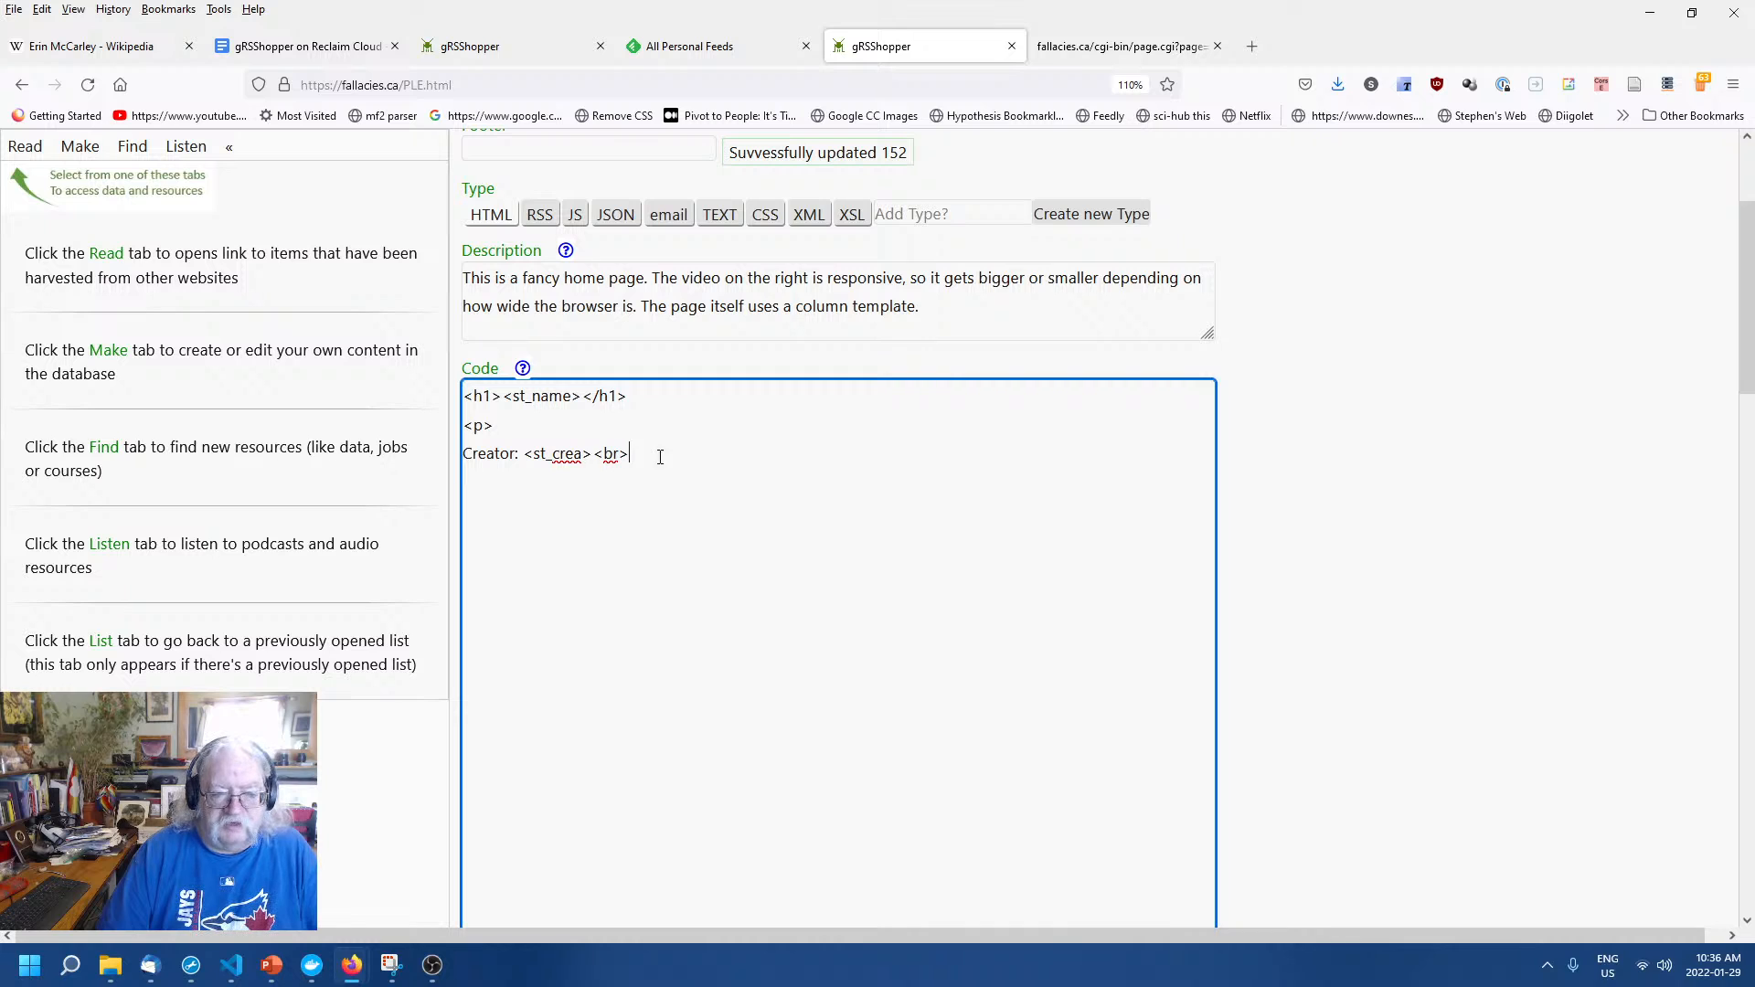
pyautogui.press('BackSpace')
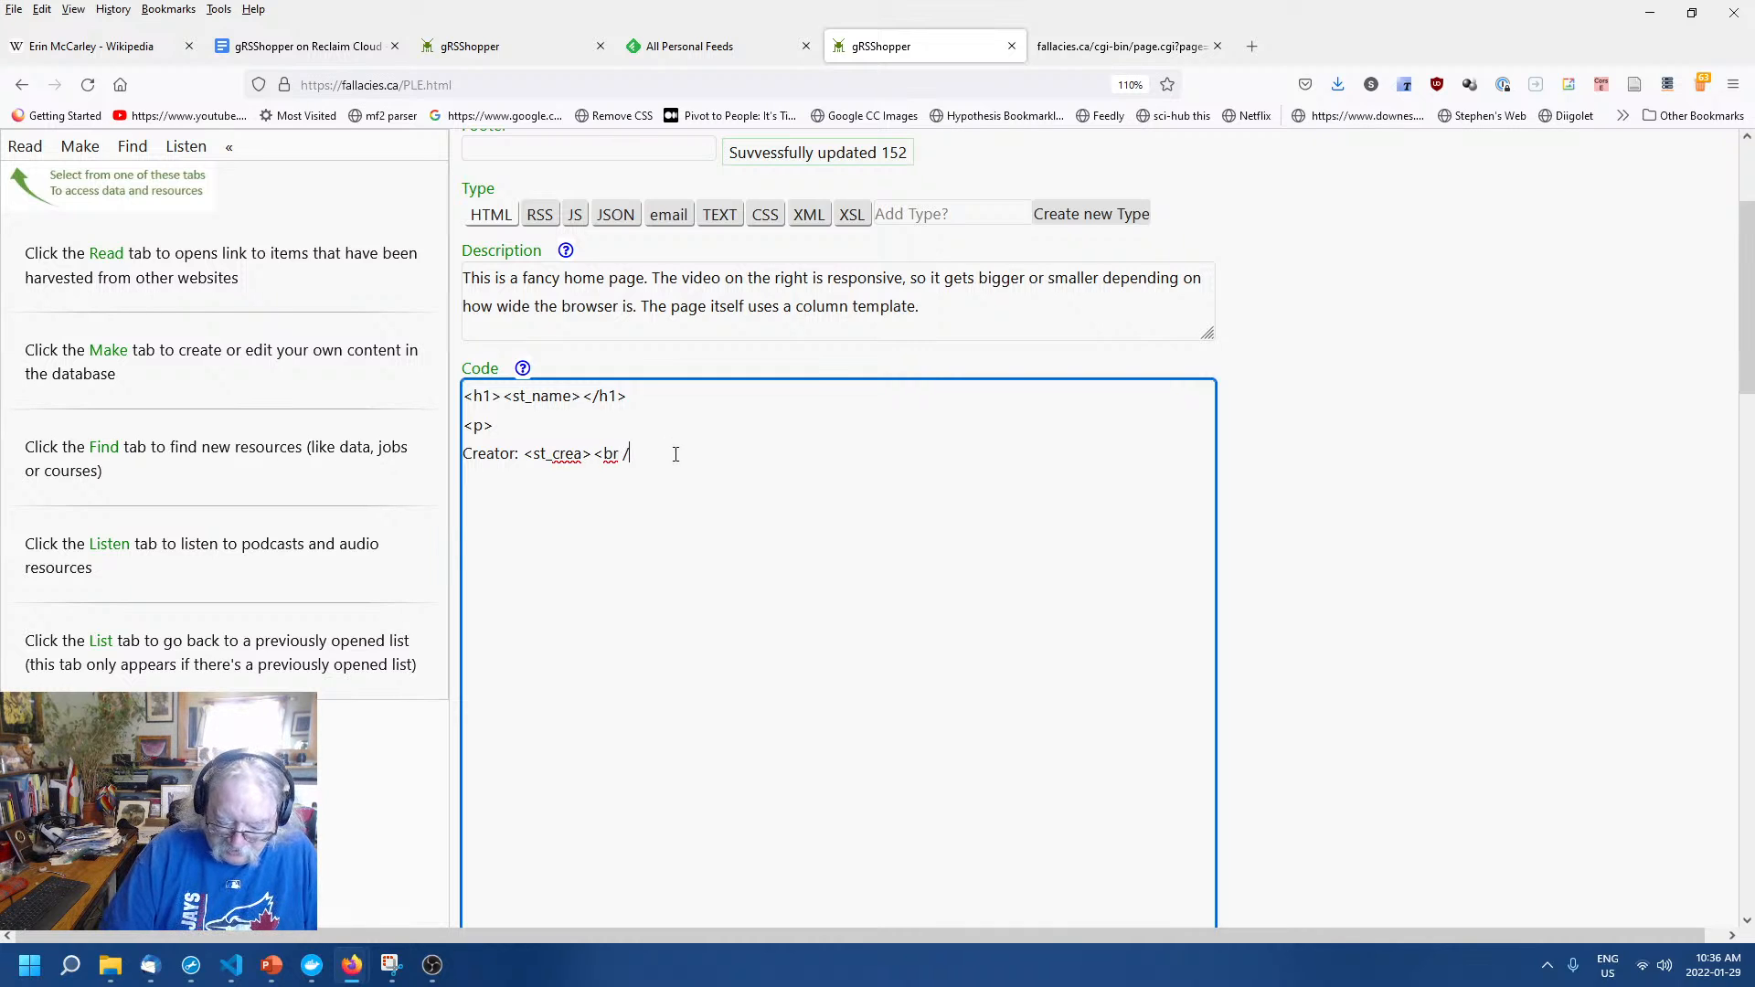
pyautogui.press('BackSpace')
pyautogui.press('BackSpace')
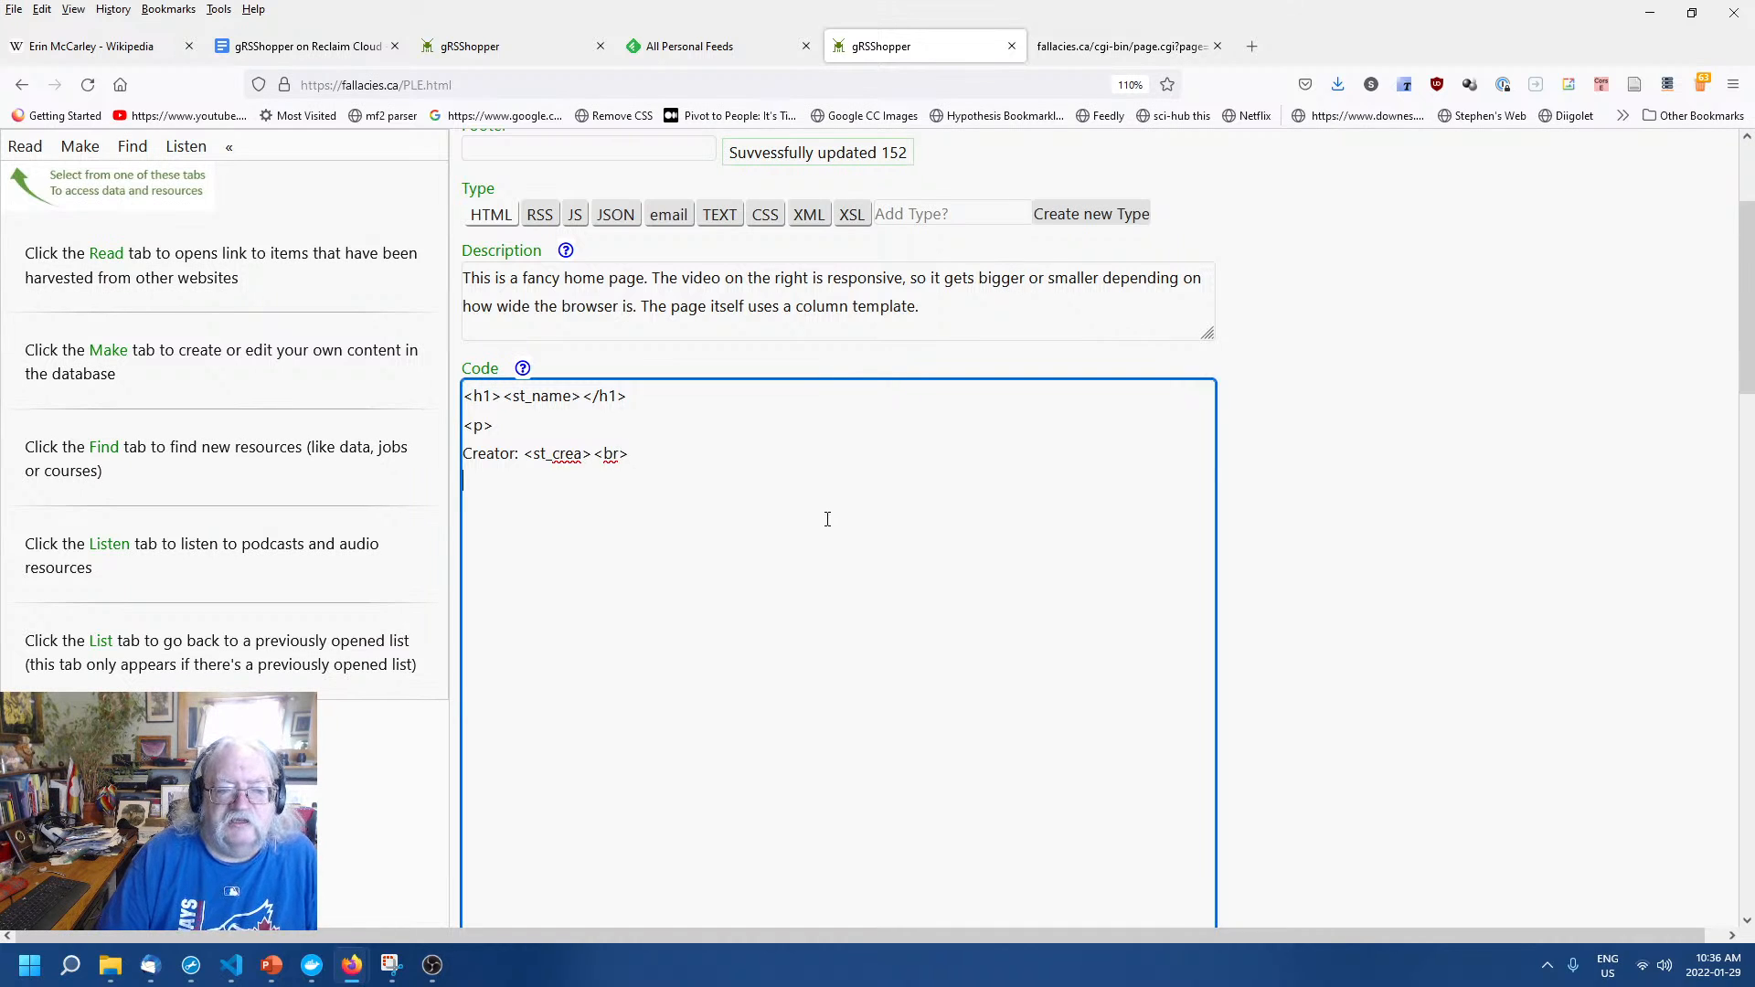
pyautogui.click(1390, 504)
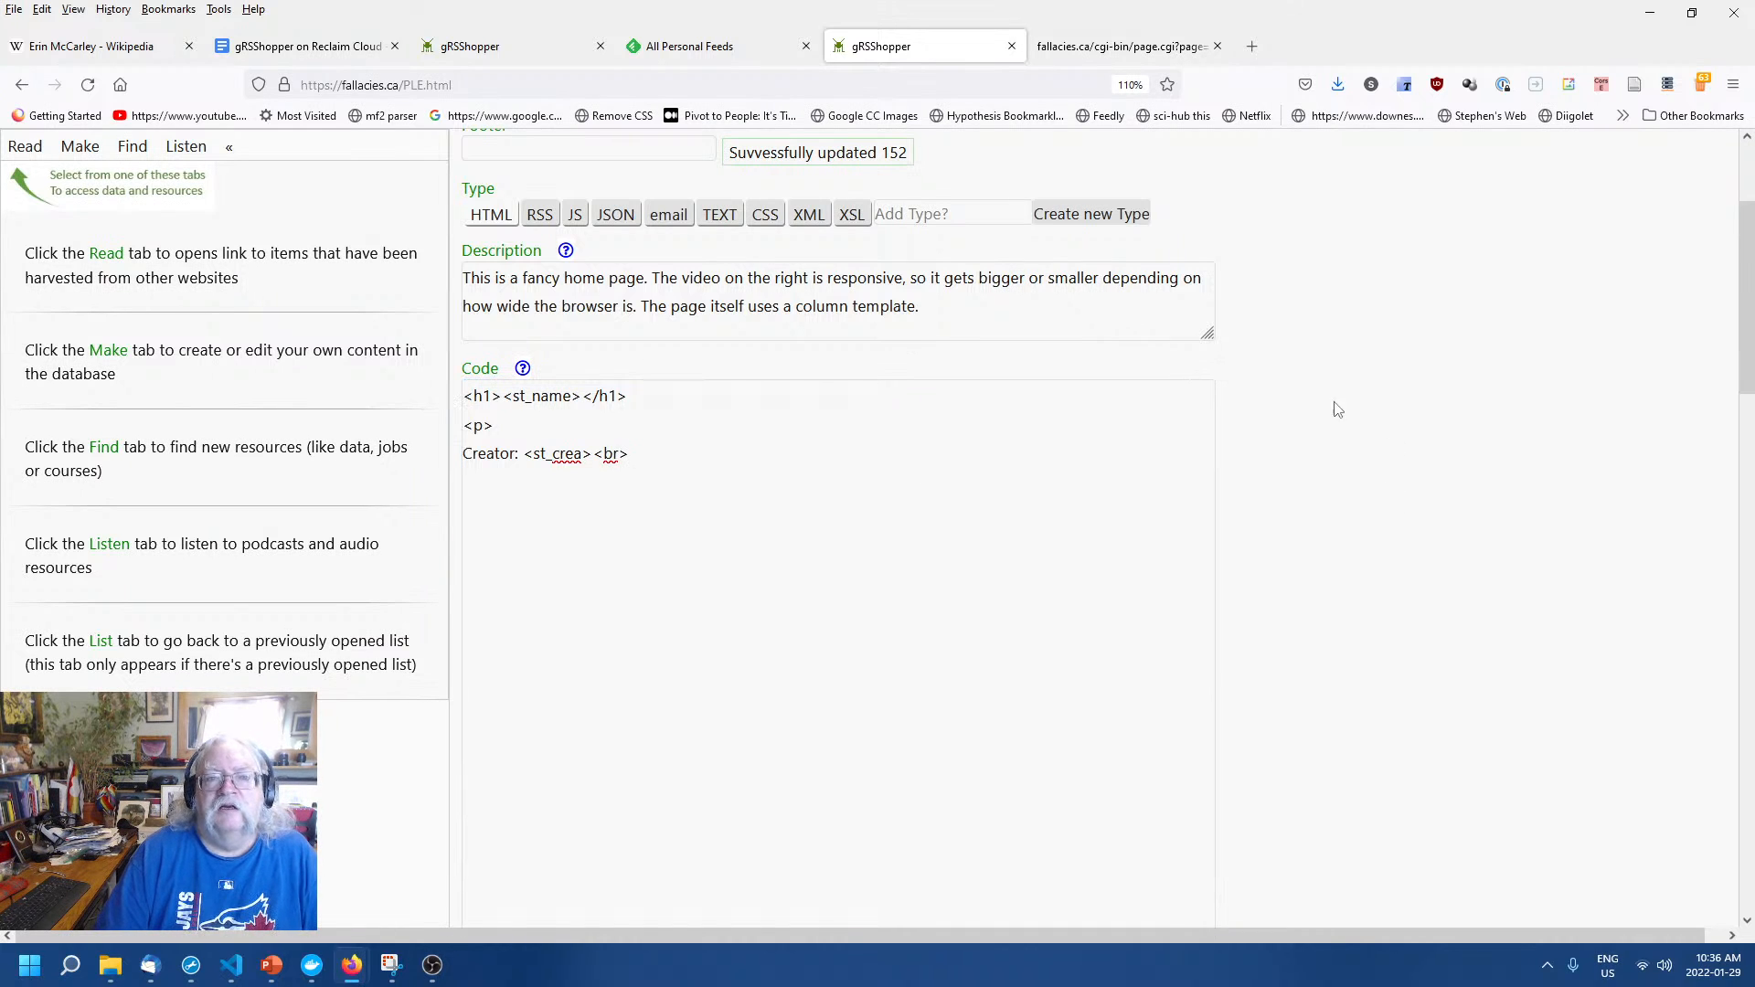
pyautogui.click(1117, 50)
pyautogui.rightClick(789, 321)
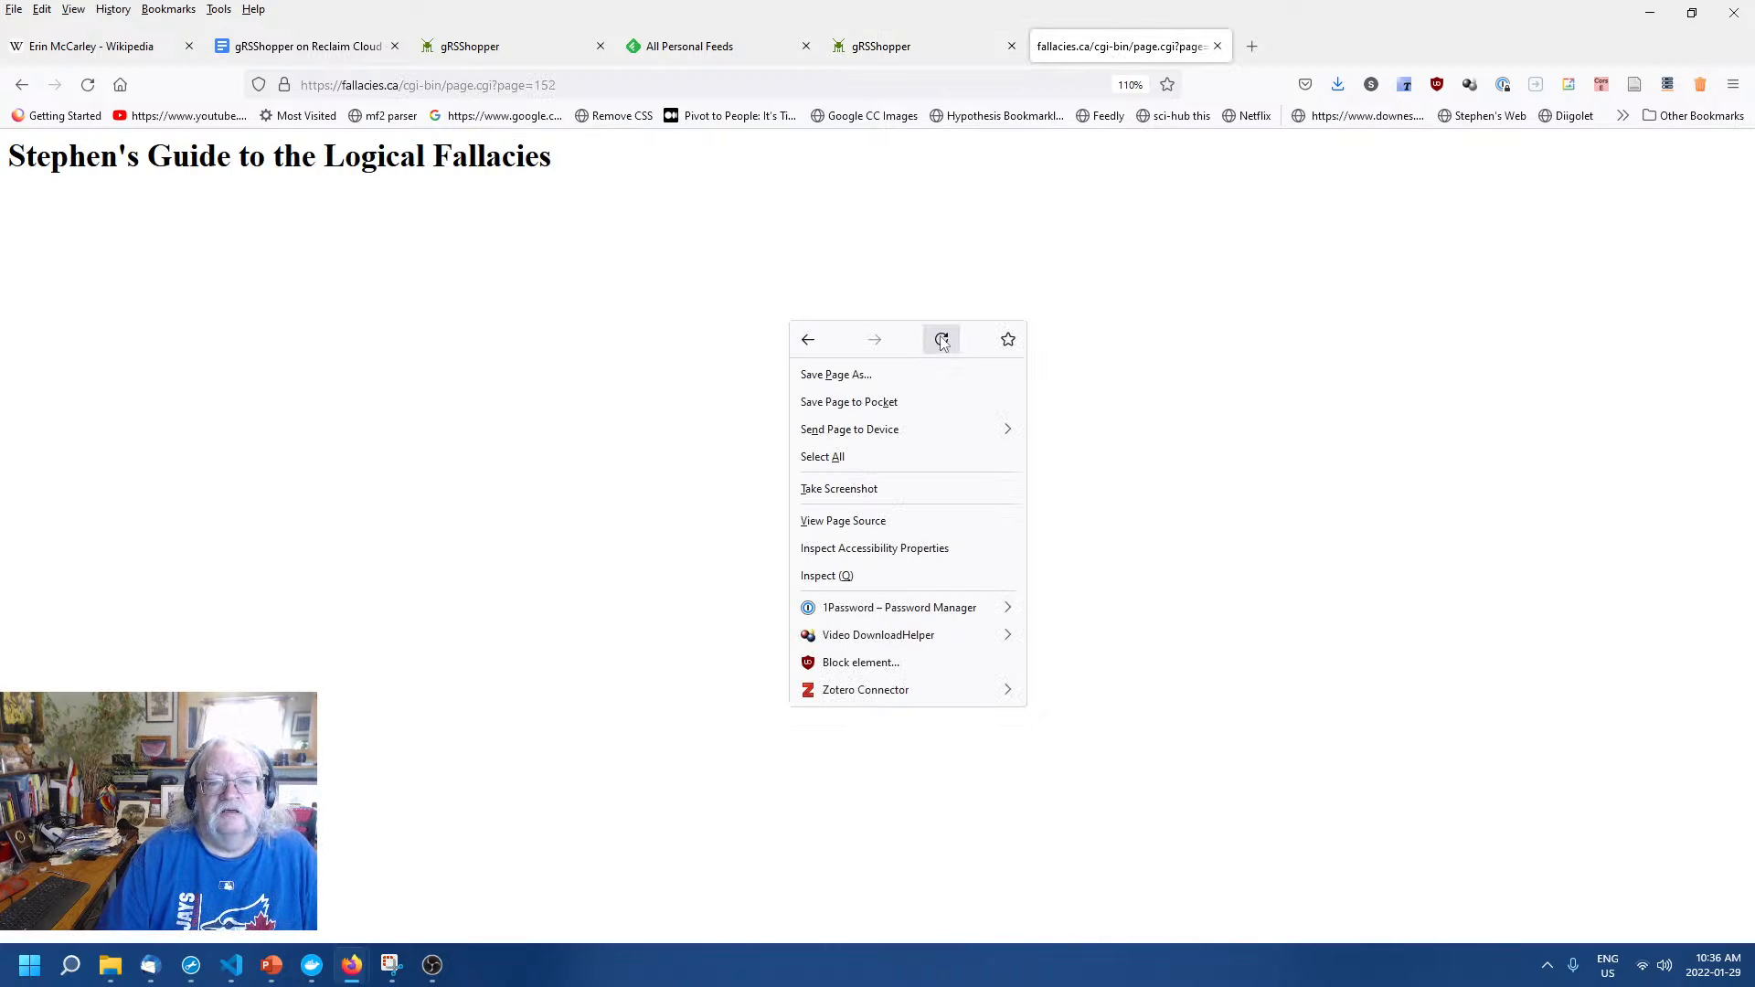
pyautogui.click(941, 341)
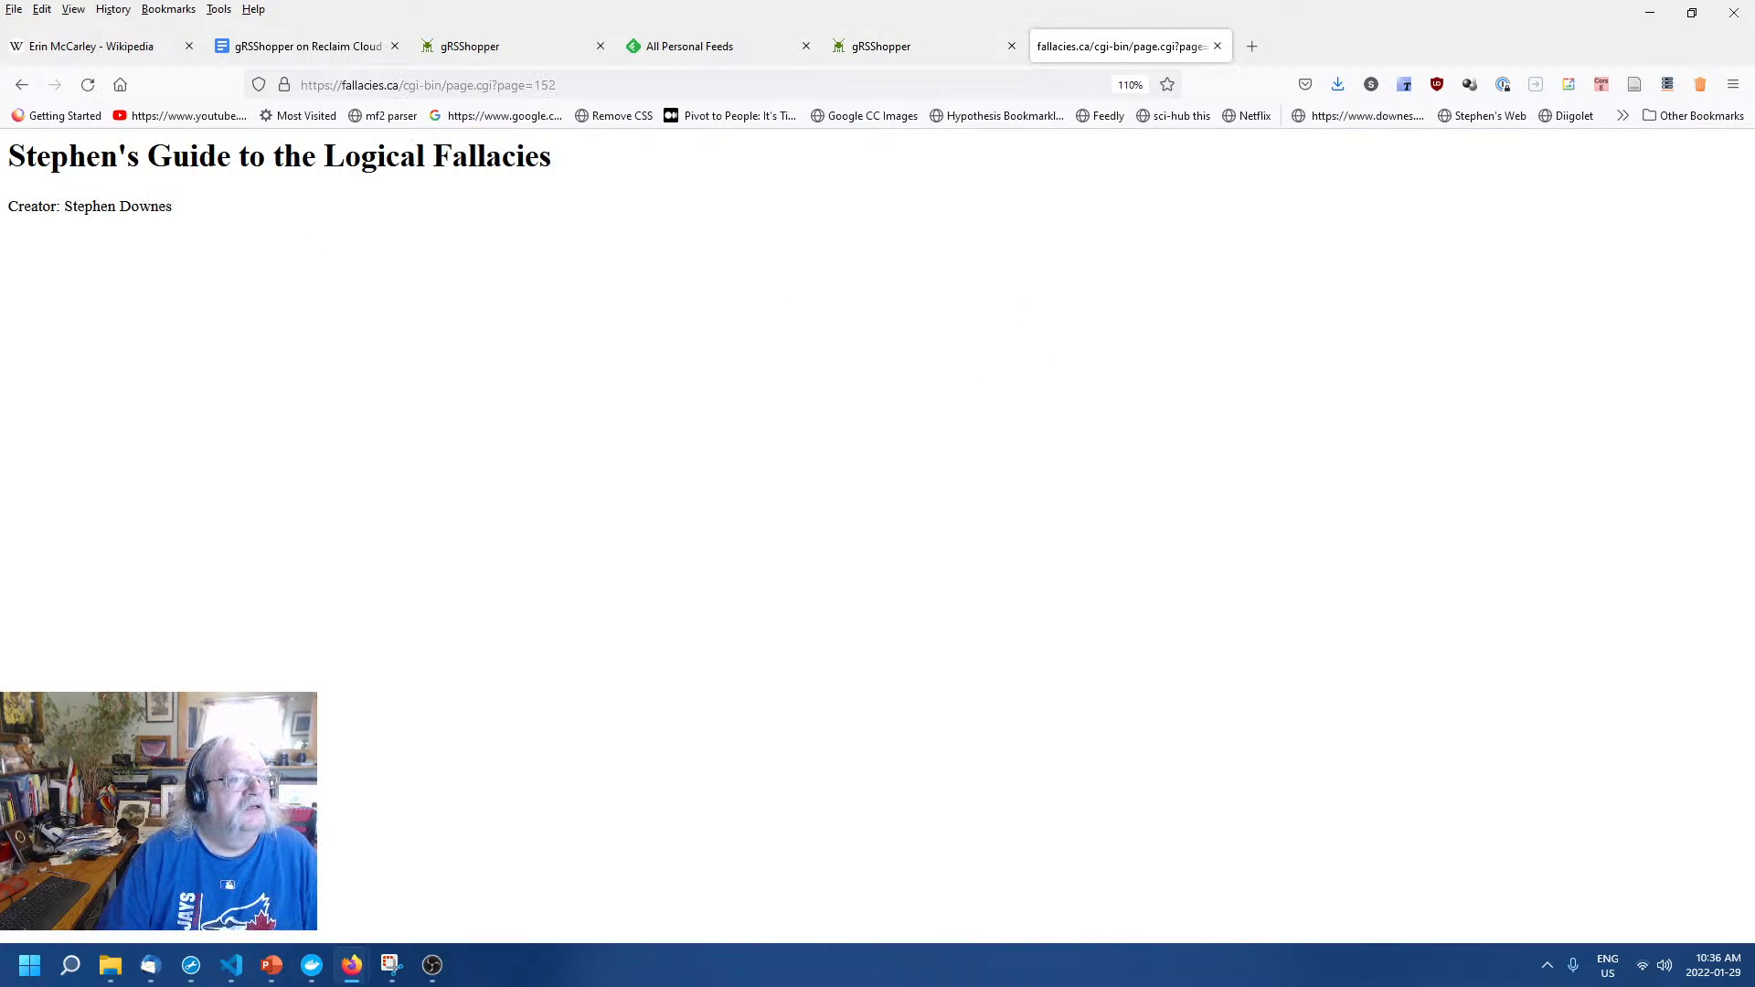
pyautogui.click(861, 45)
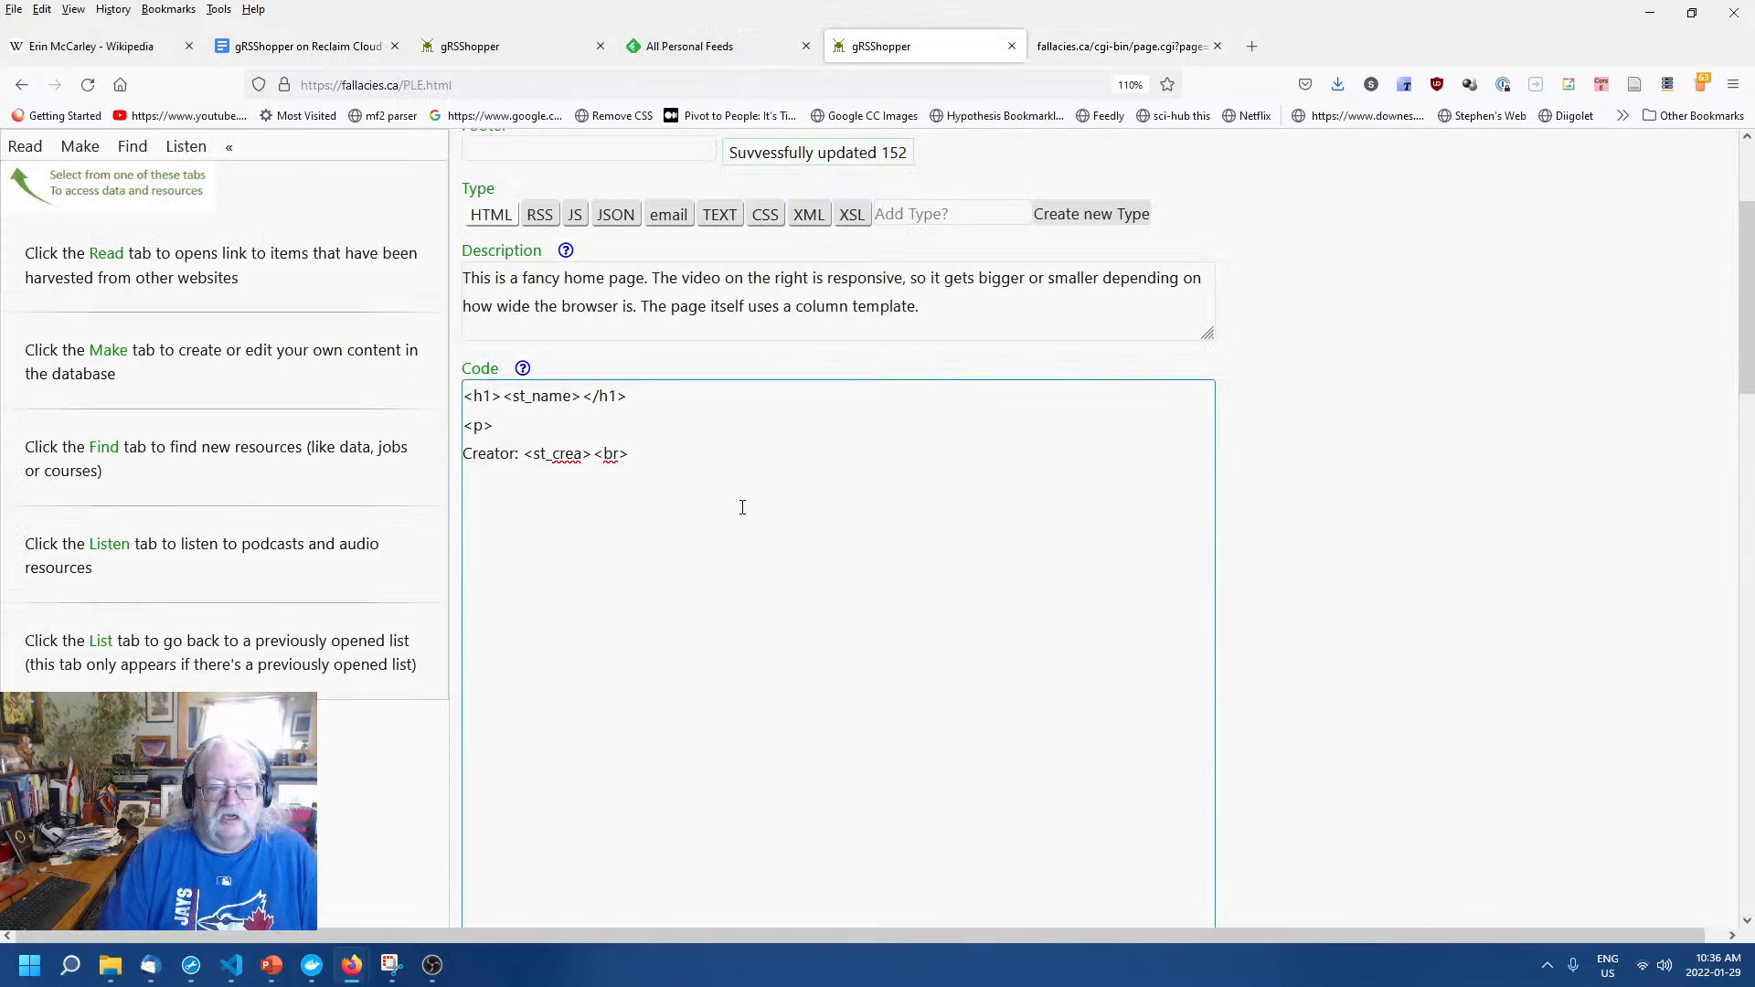
pyautogui.click(1422, 561)
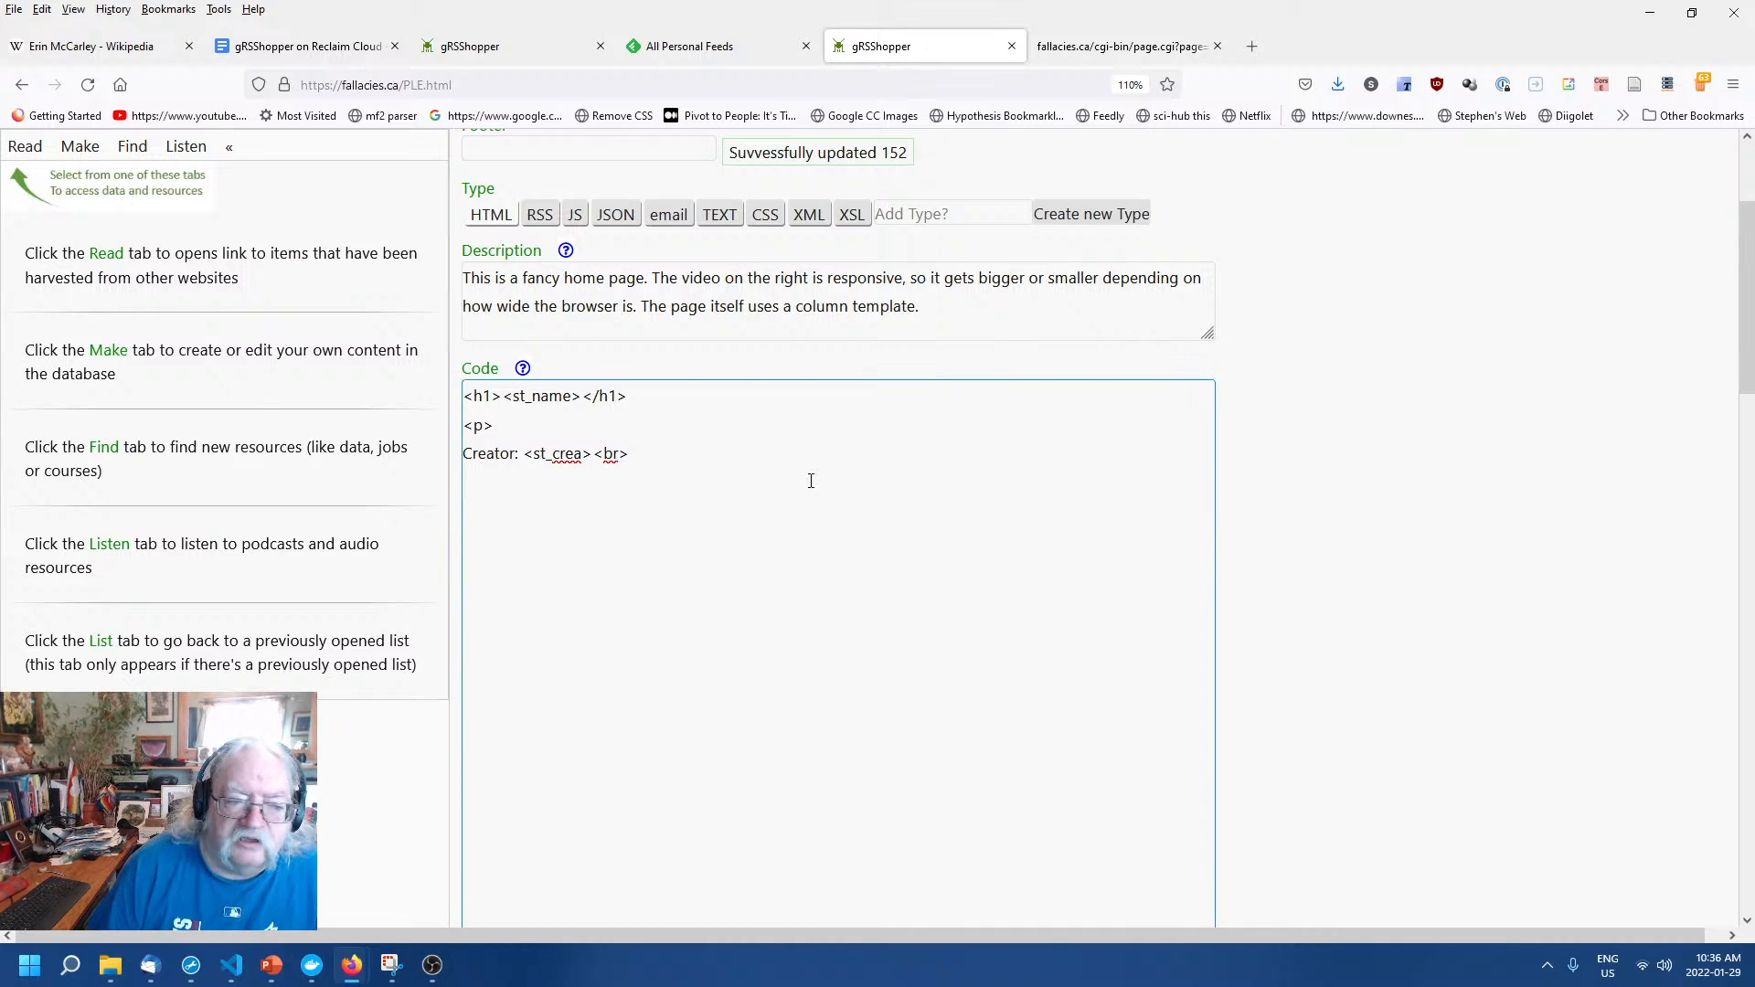
pyautogui.click(768, 476)
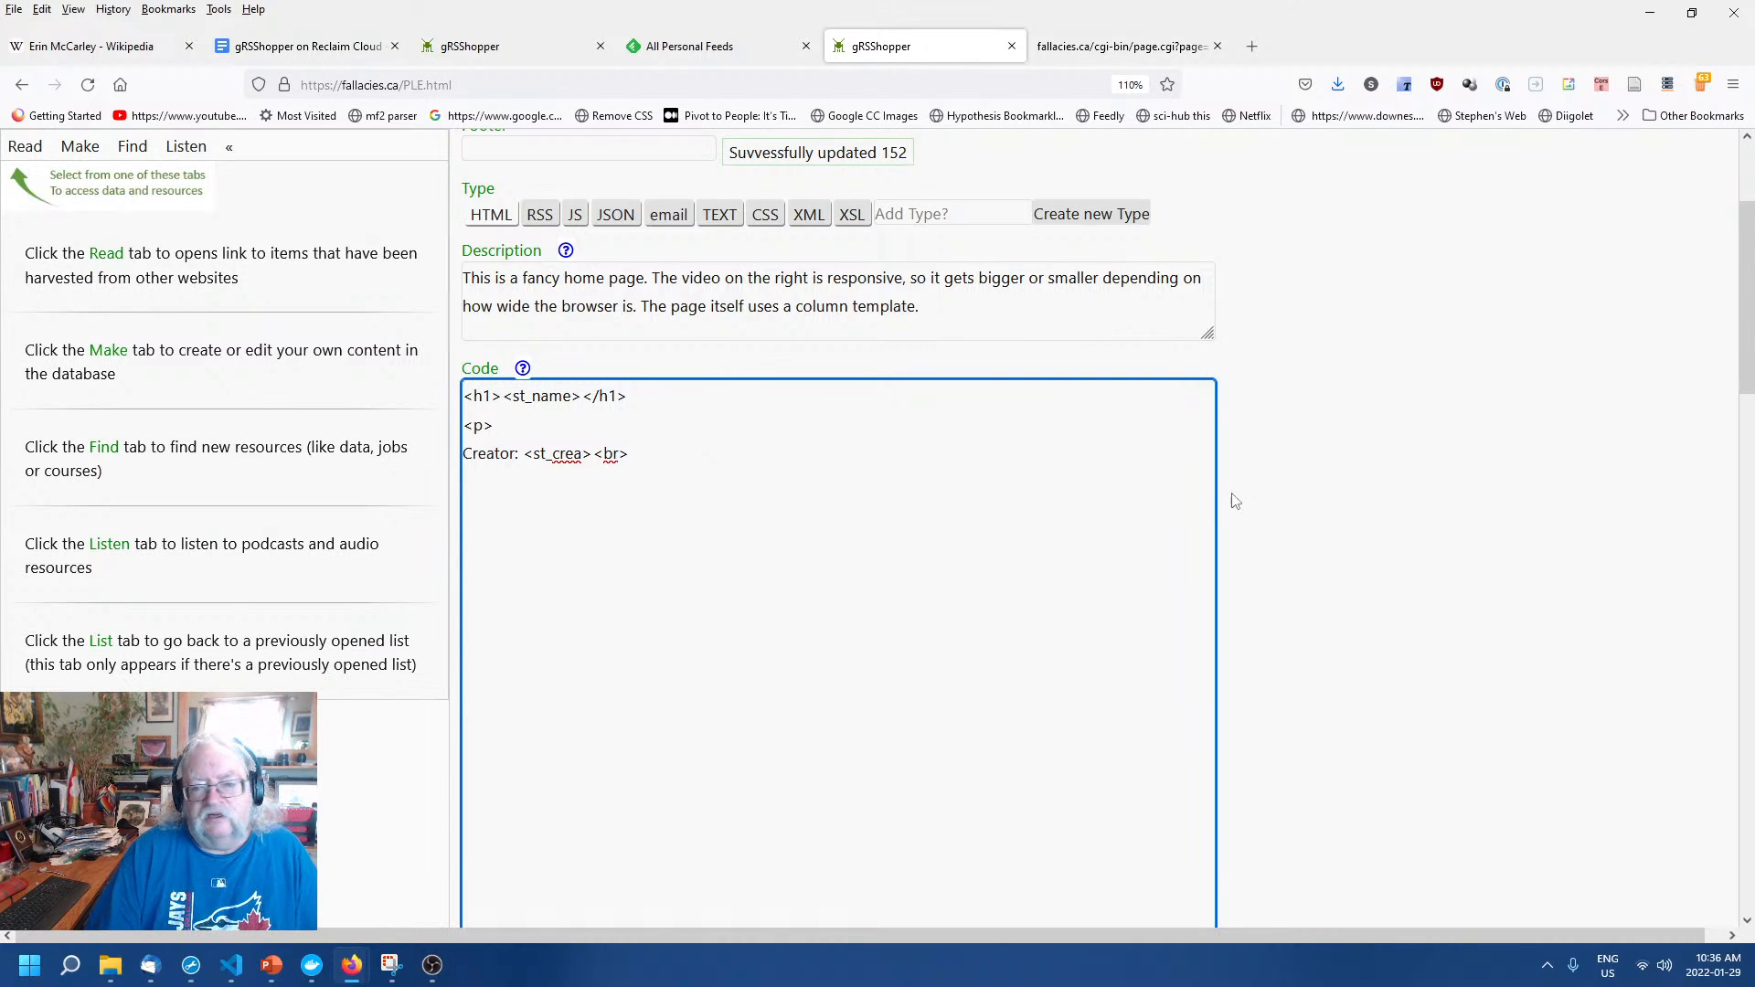
pyautogui.click(1284, 497)
pyautogui.click(626, 597)
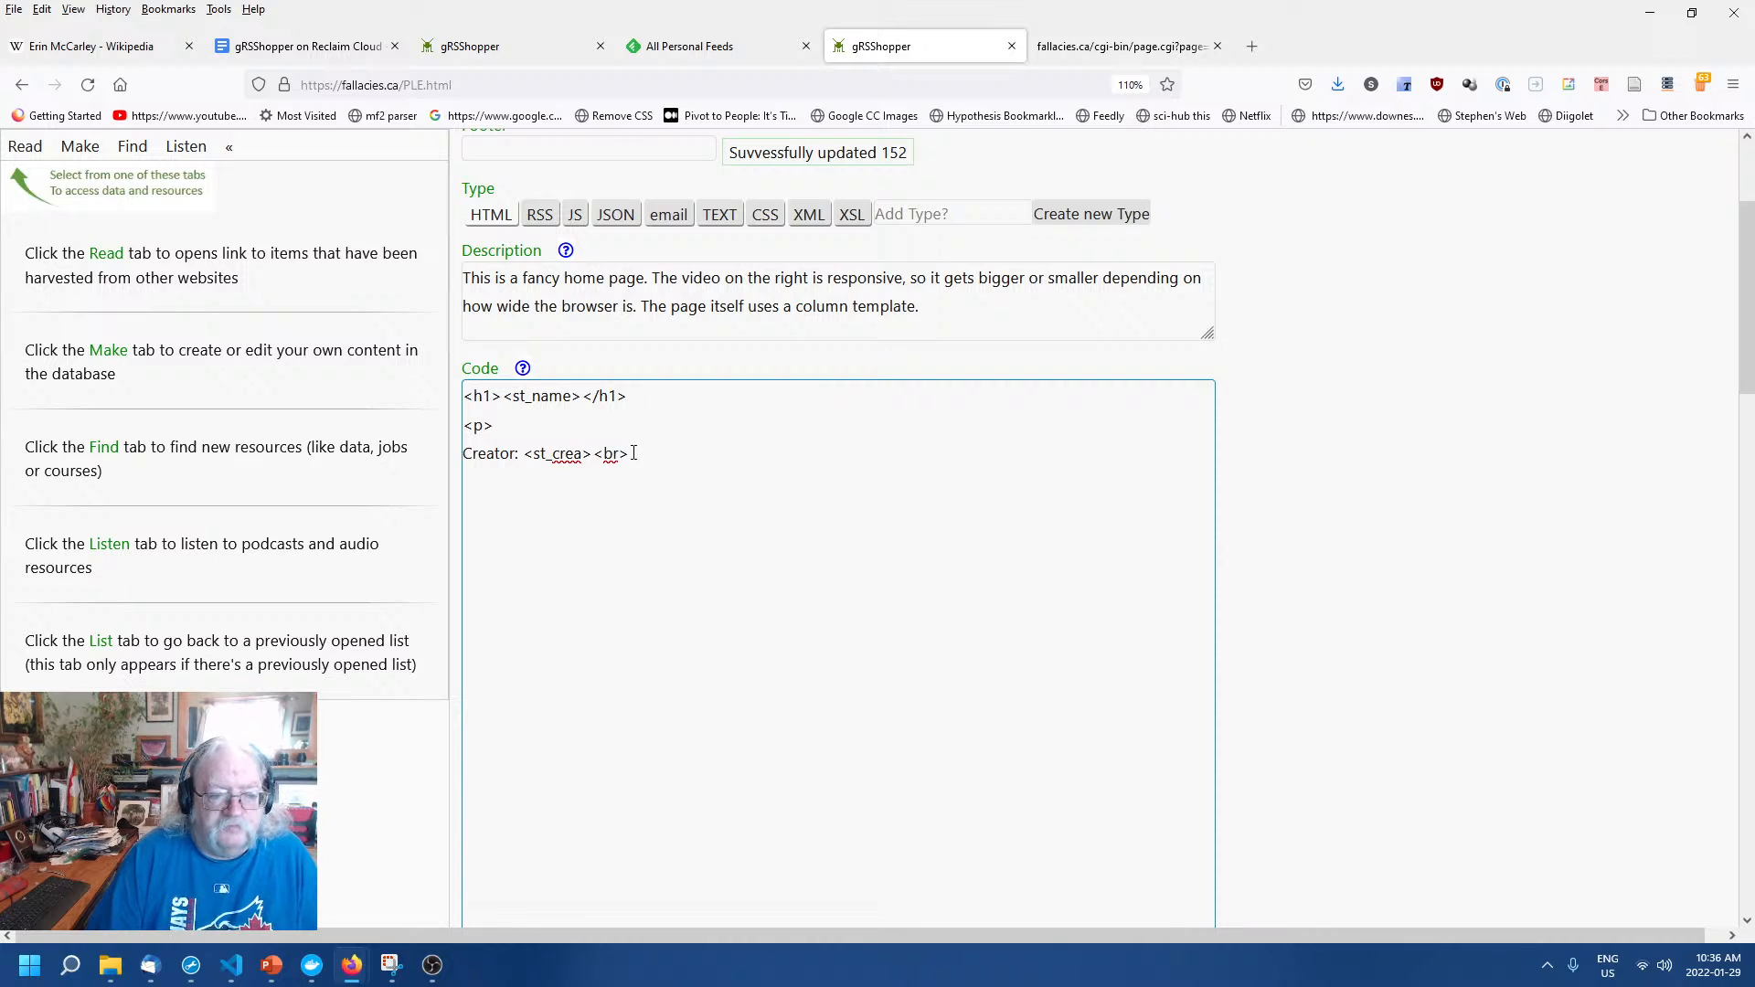
pyautogui.click(669, 463)
pyautogui.click(1351, 515)
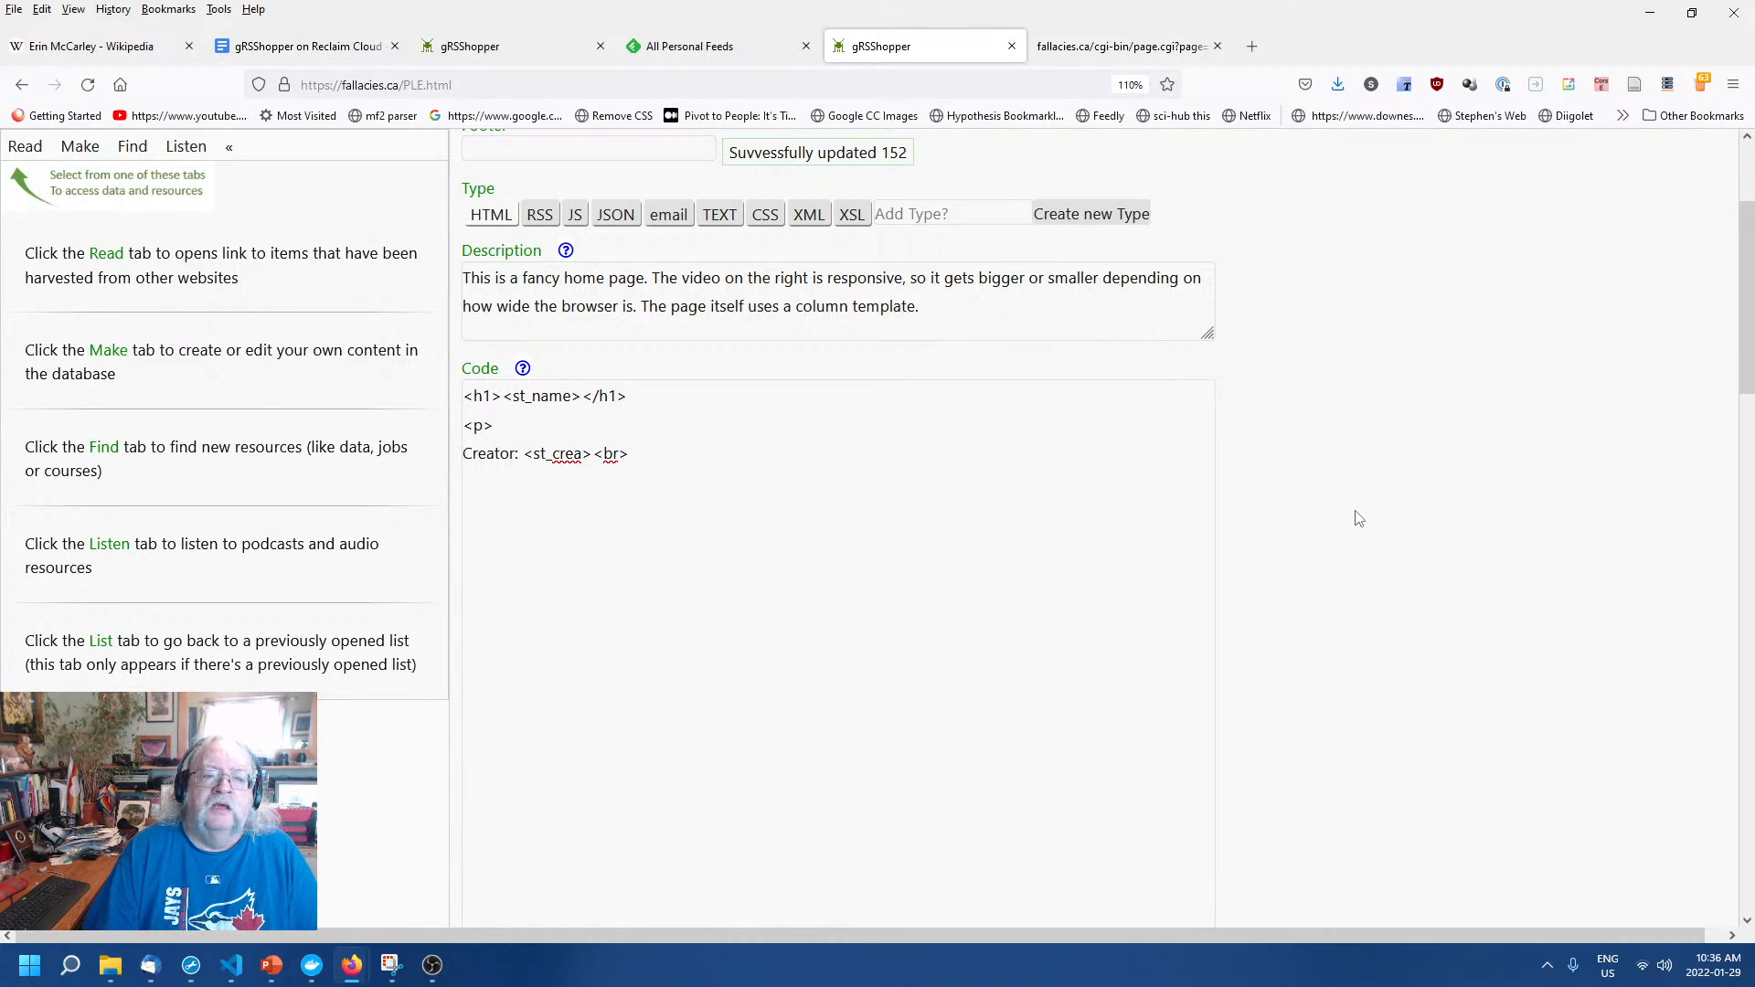
pyautogui.click(652, 492)
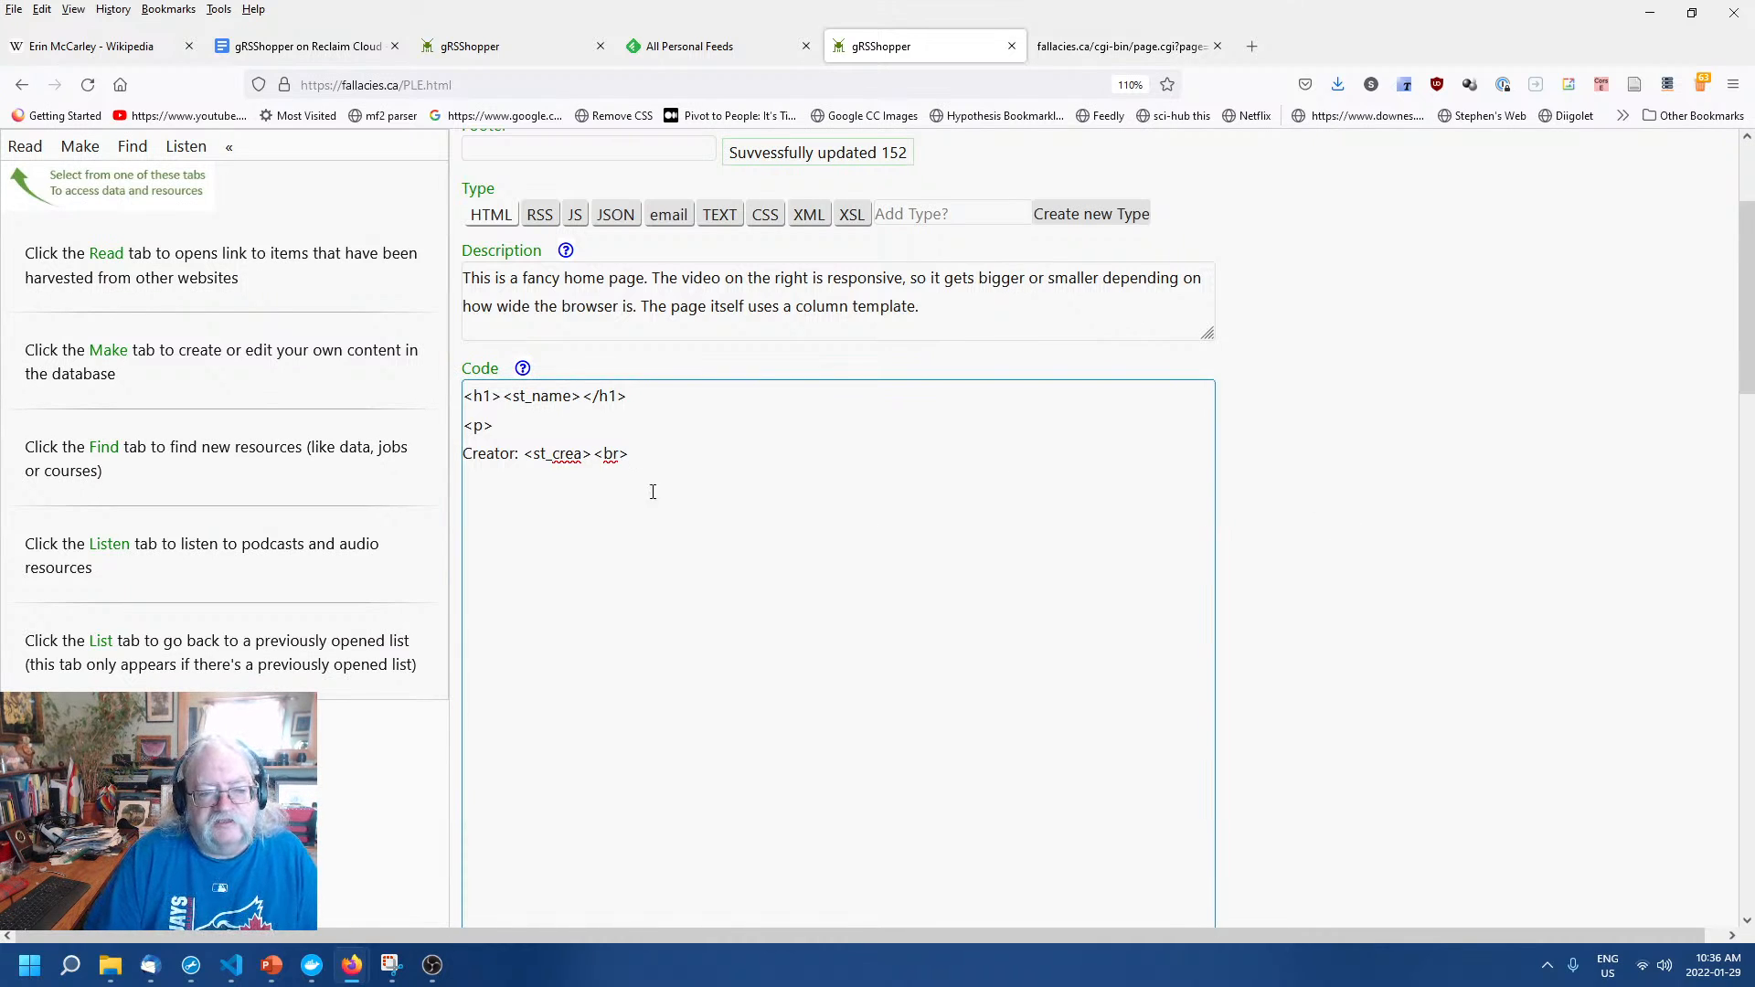
pyautogui.click(524, 370)
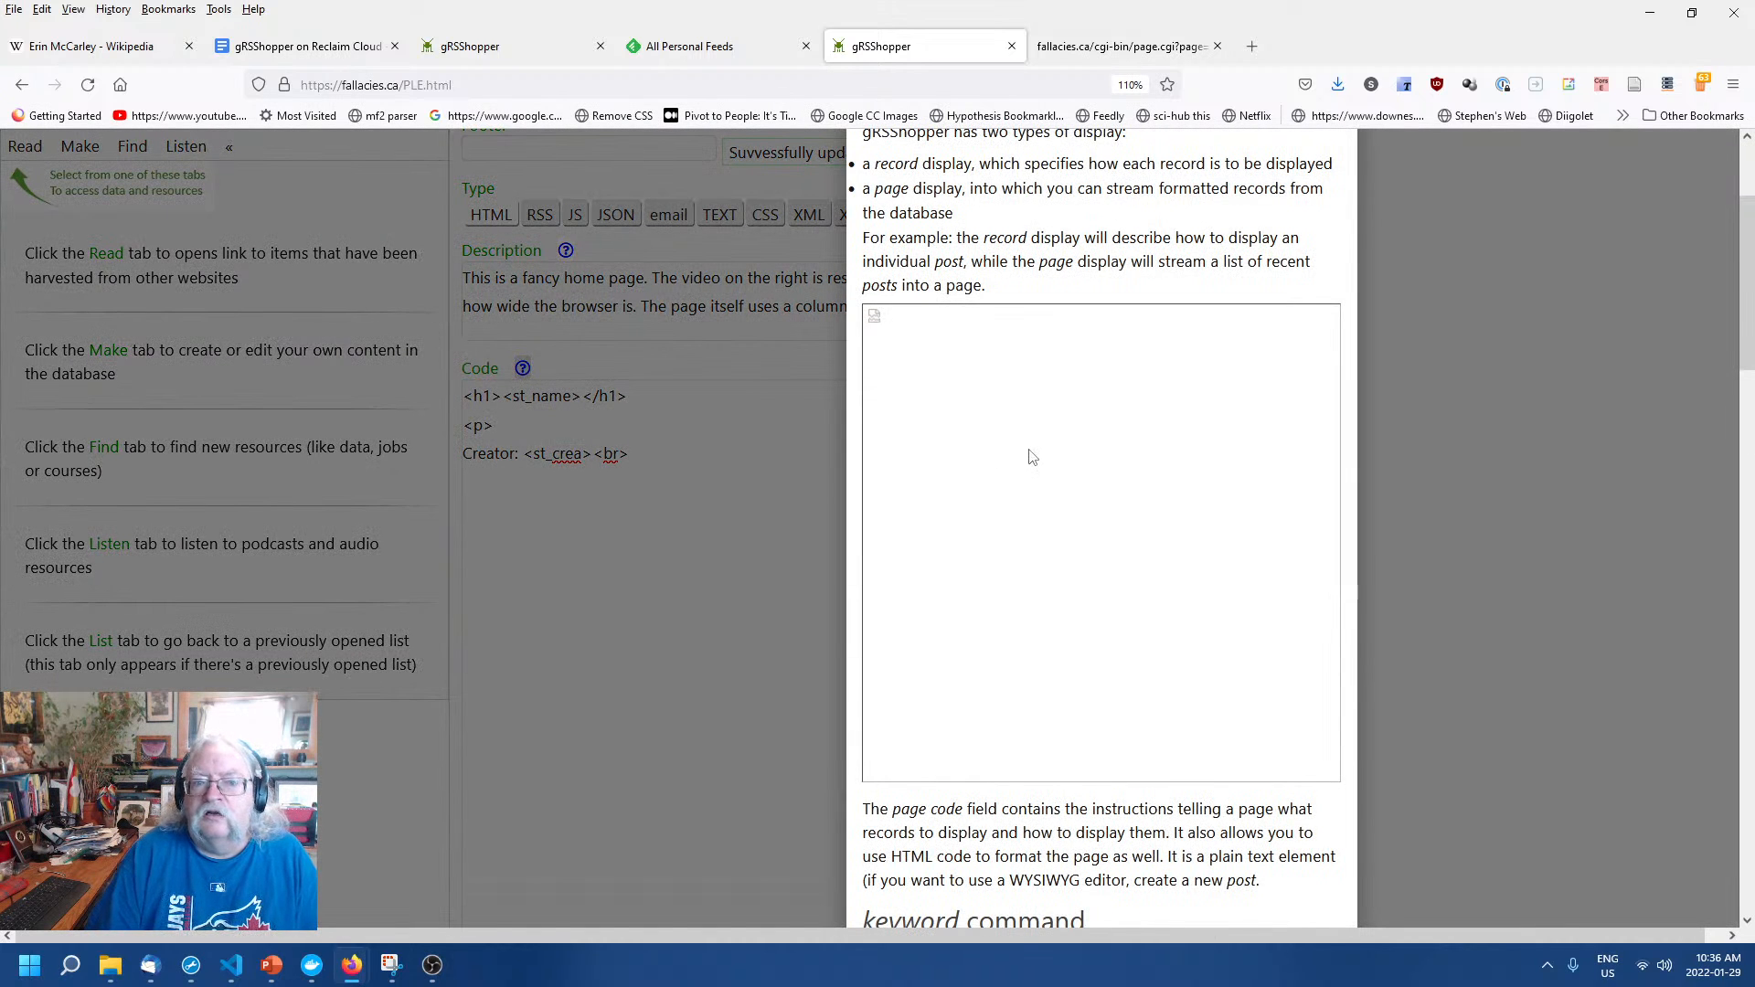
pyautogui.scroll(-3, 1034, 450)
pyautogui.scroll(-4, 1034, 449)
pyautogui.scroll(-6, 1190, 482)
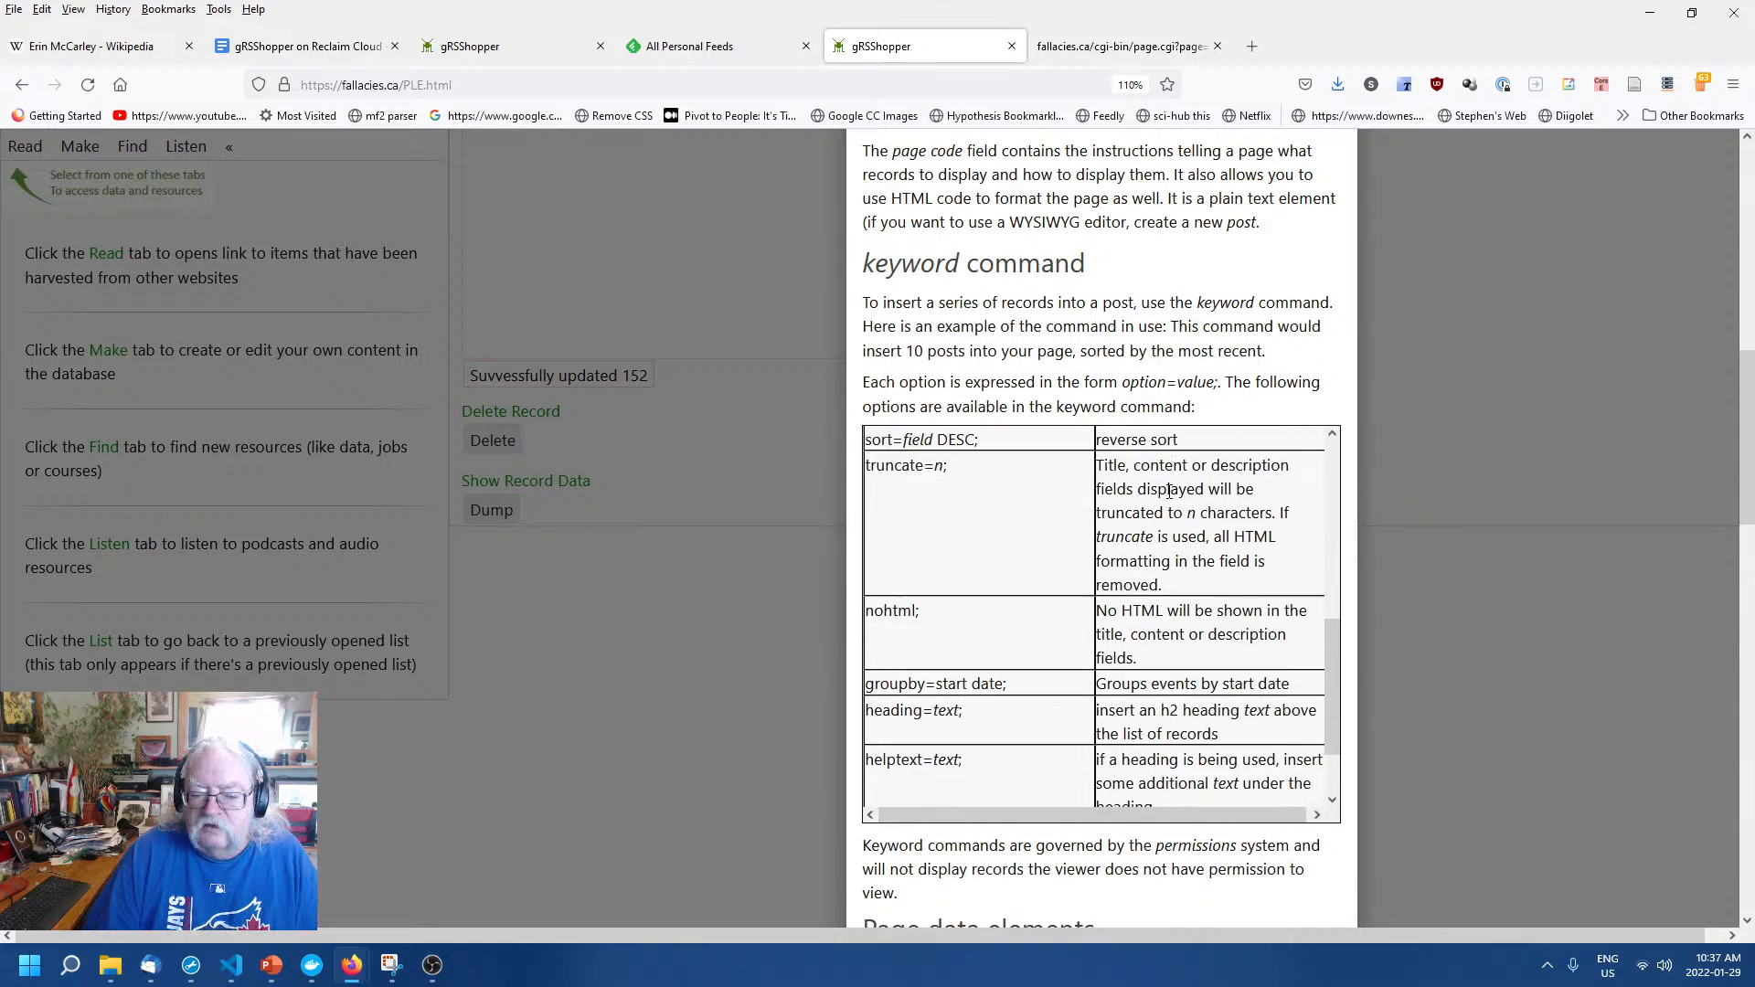
pyautogui.scroll(-12, 1207, 508)
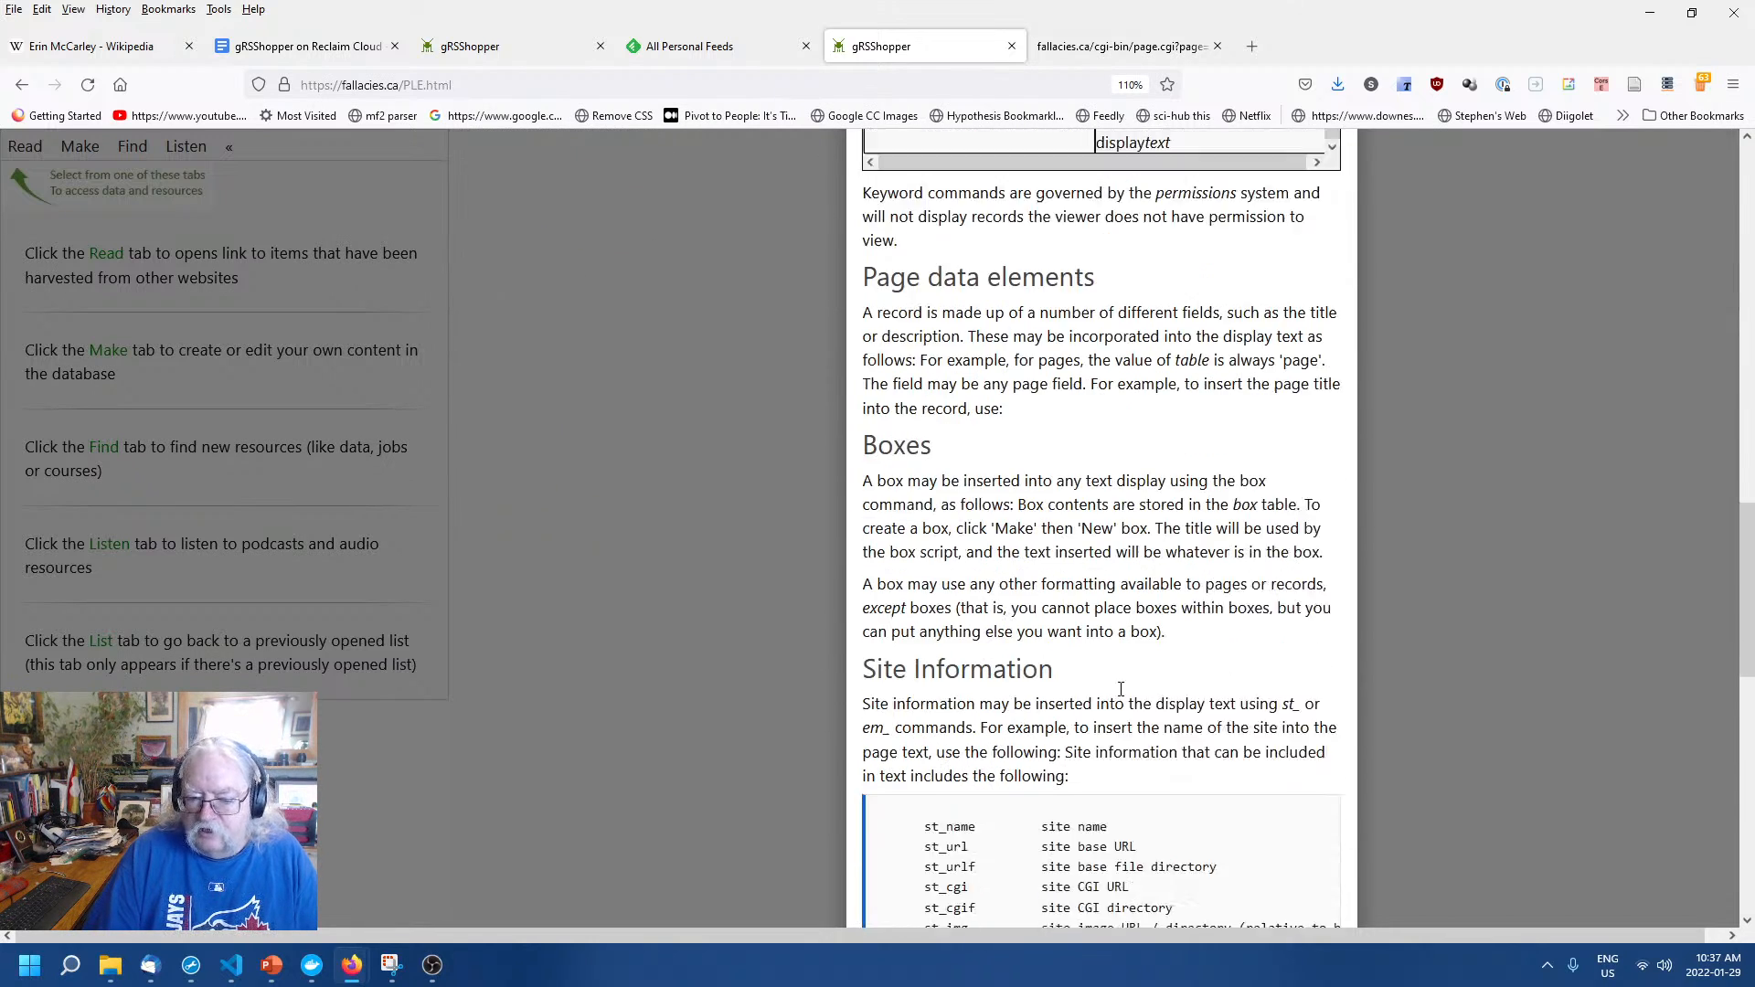
pyautogui.scroll(-4, 1205, 618)
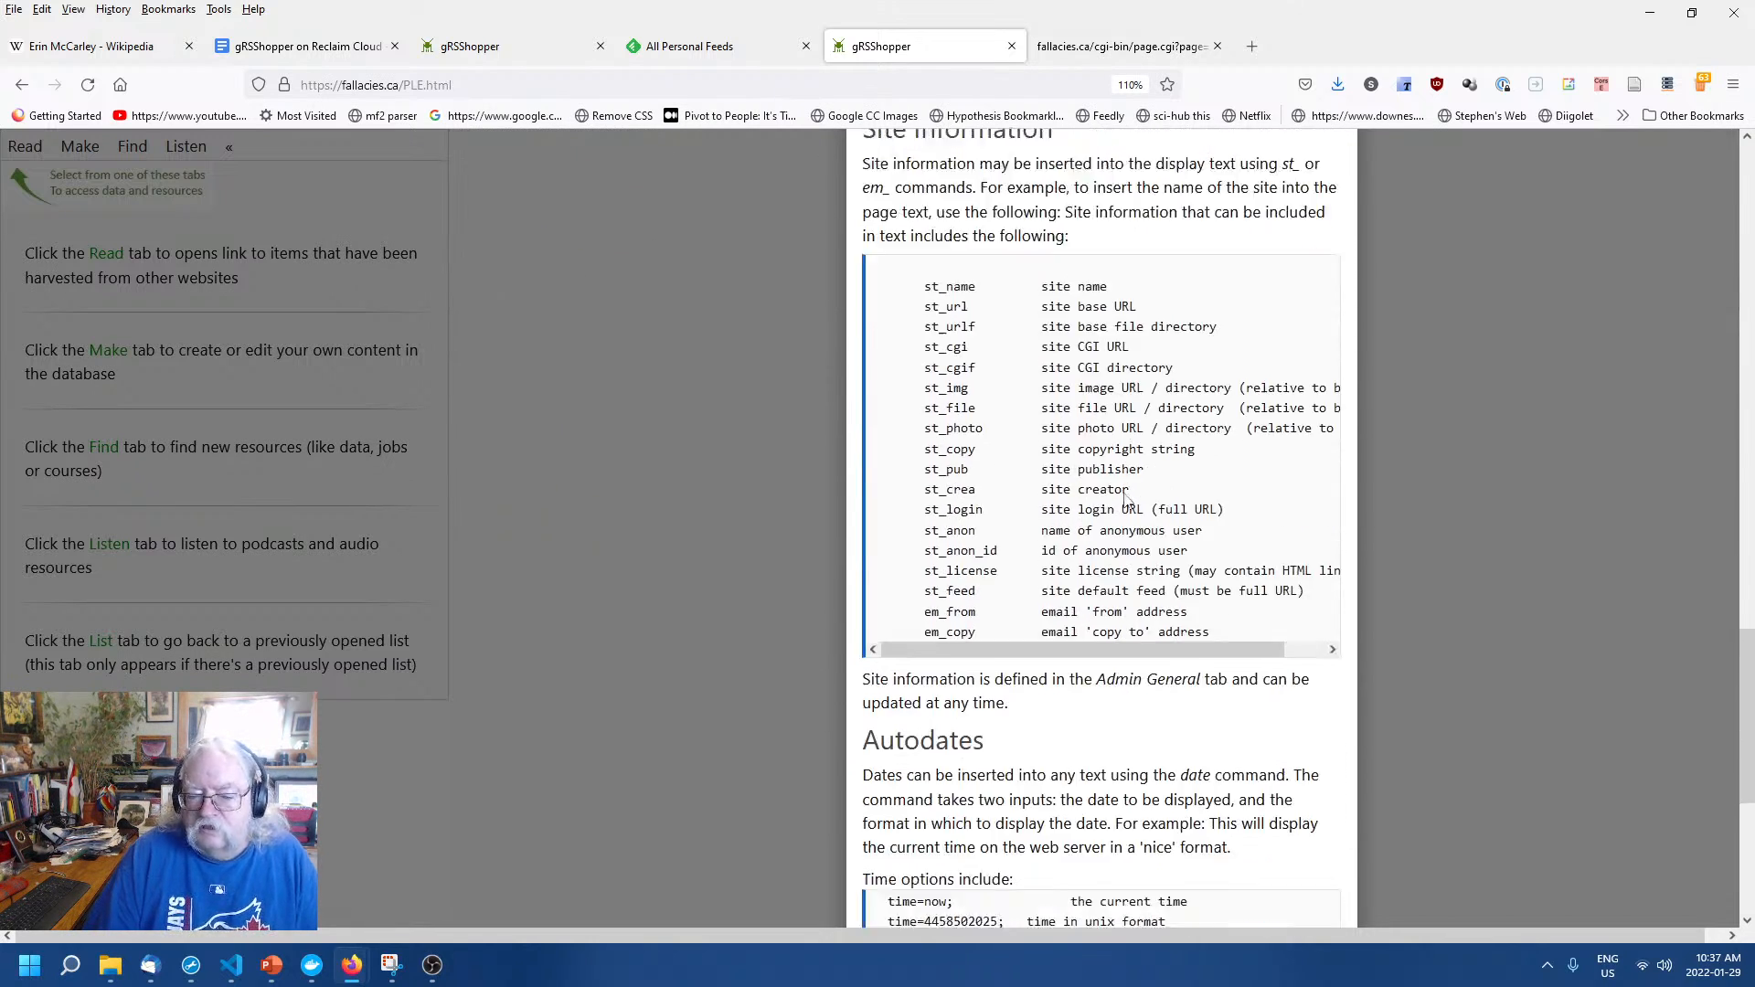
pyautogui.scroll(4, 1090, 622)
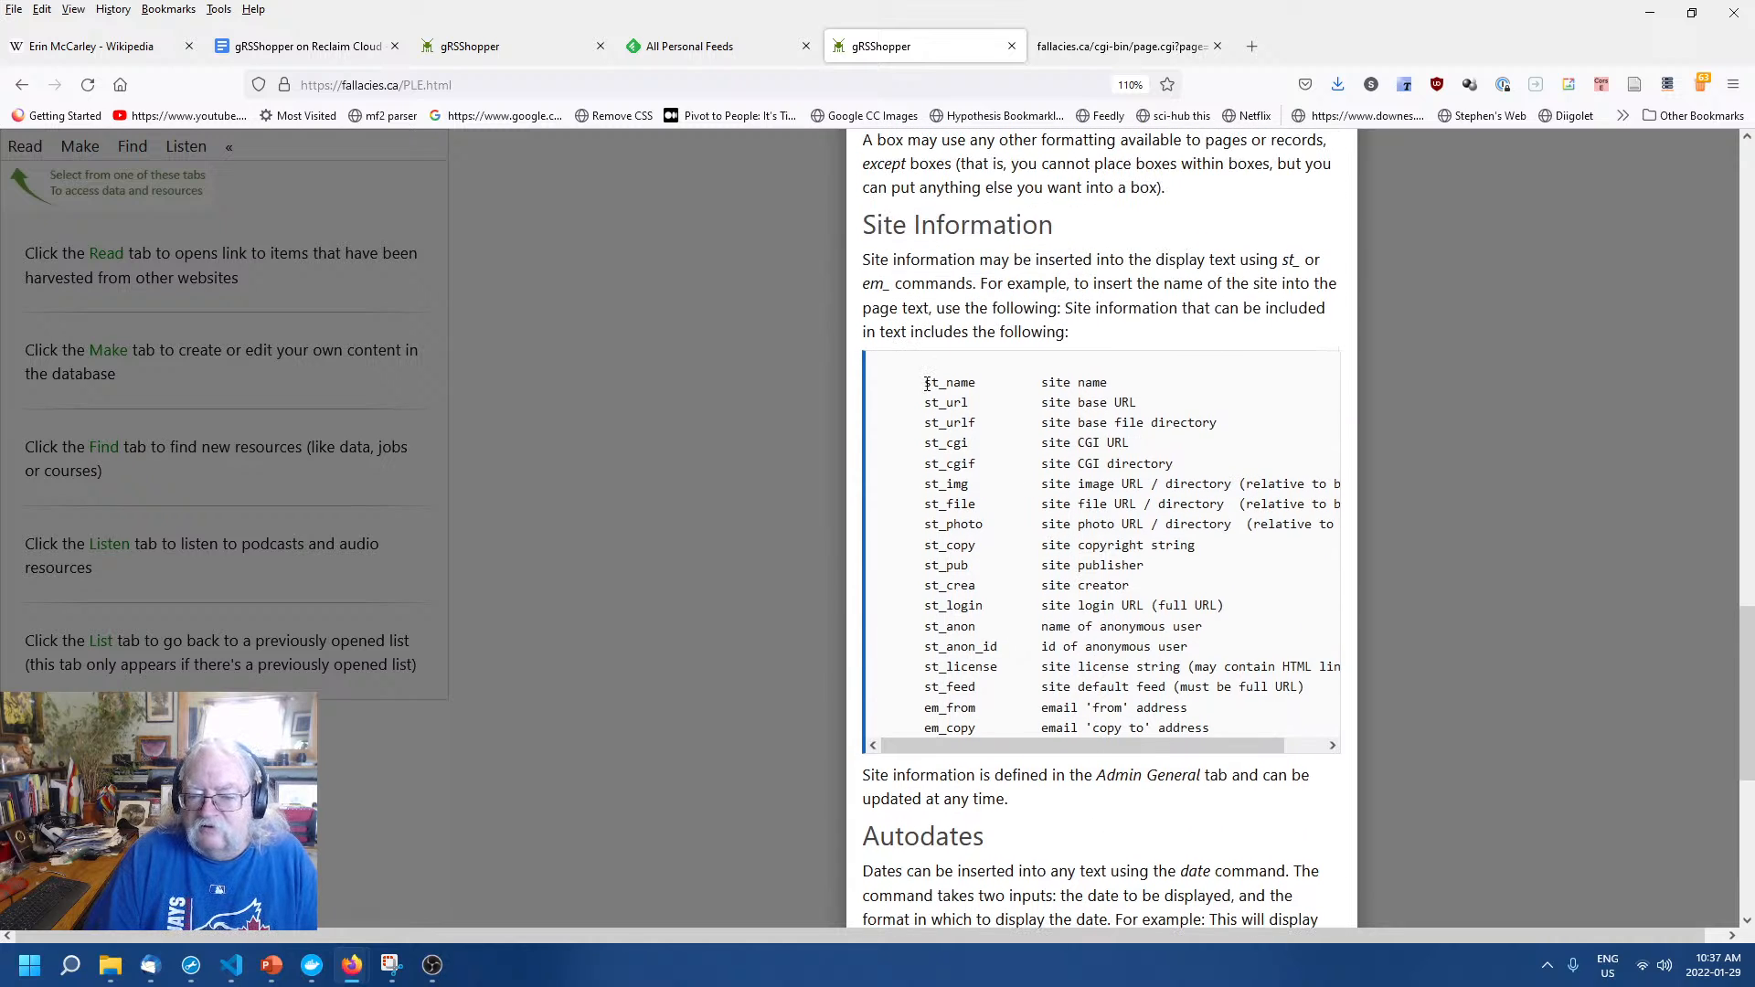
pyautogui.moveTo(926, 384); pyautogui.dragTo(1167, 576)
pyautogui.moveTo(1249, 617); pyautogui.dragTo(860, 380)
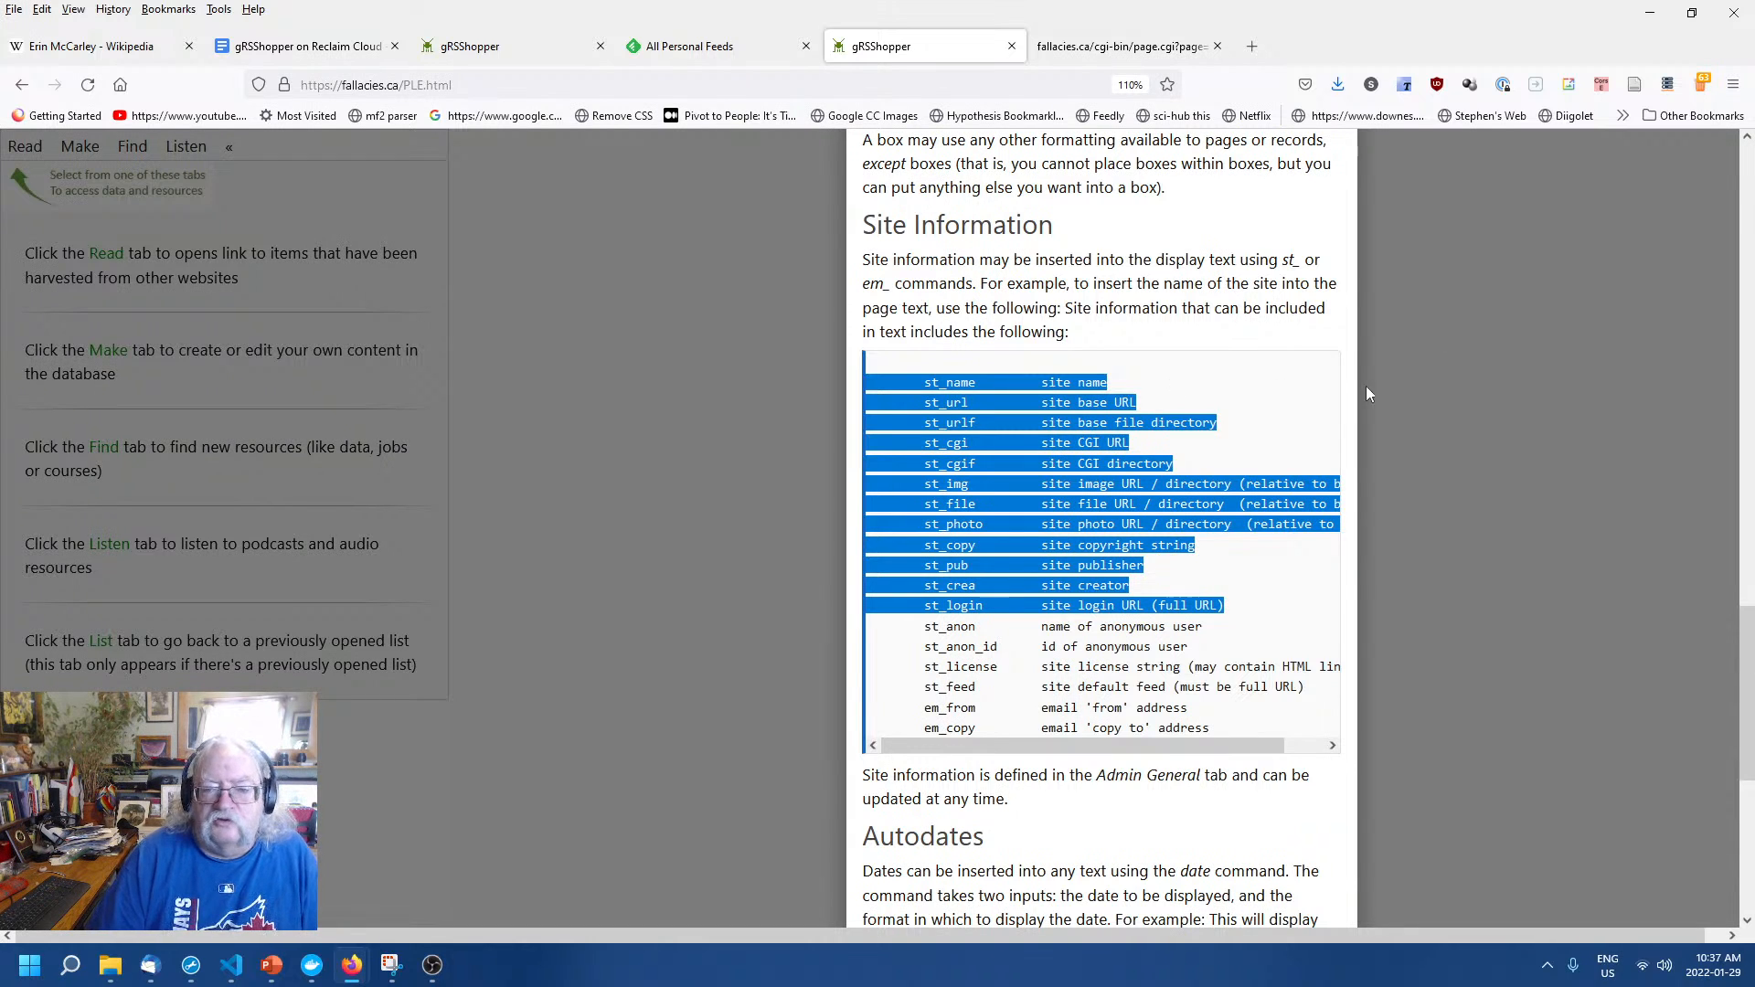
pyautogui.click(1431, 392)
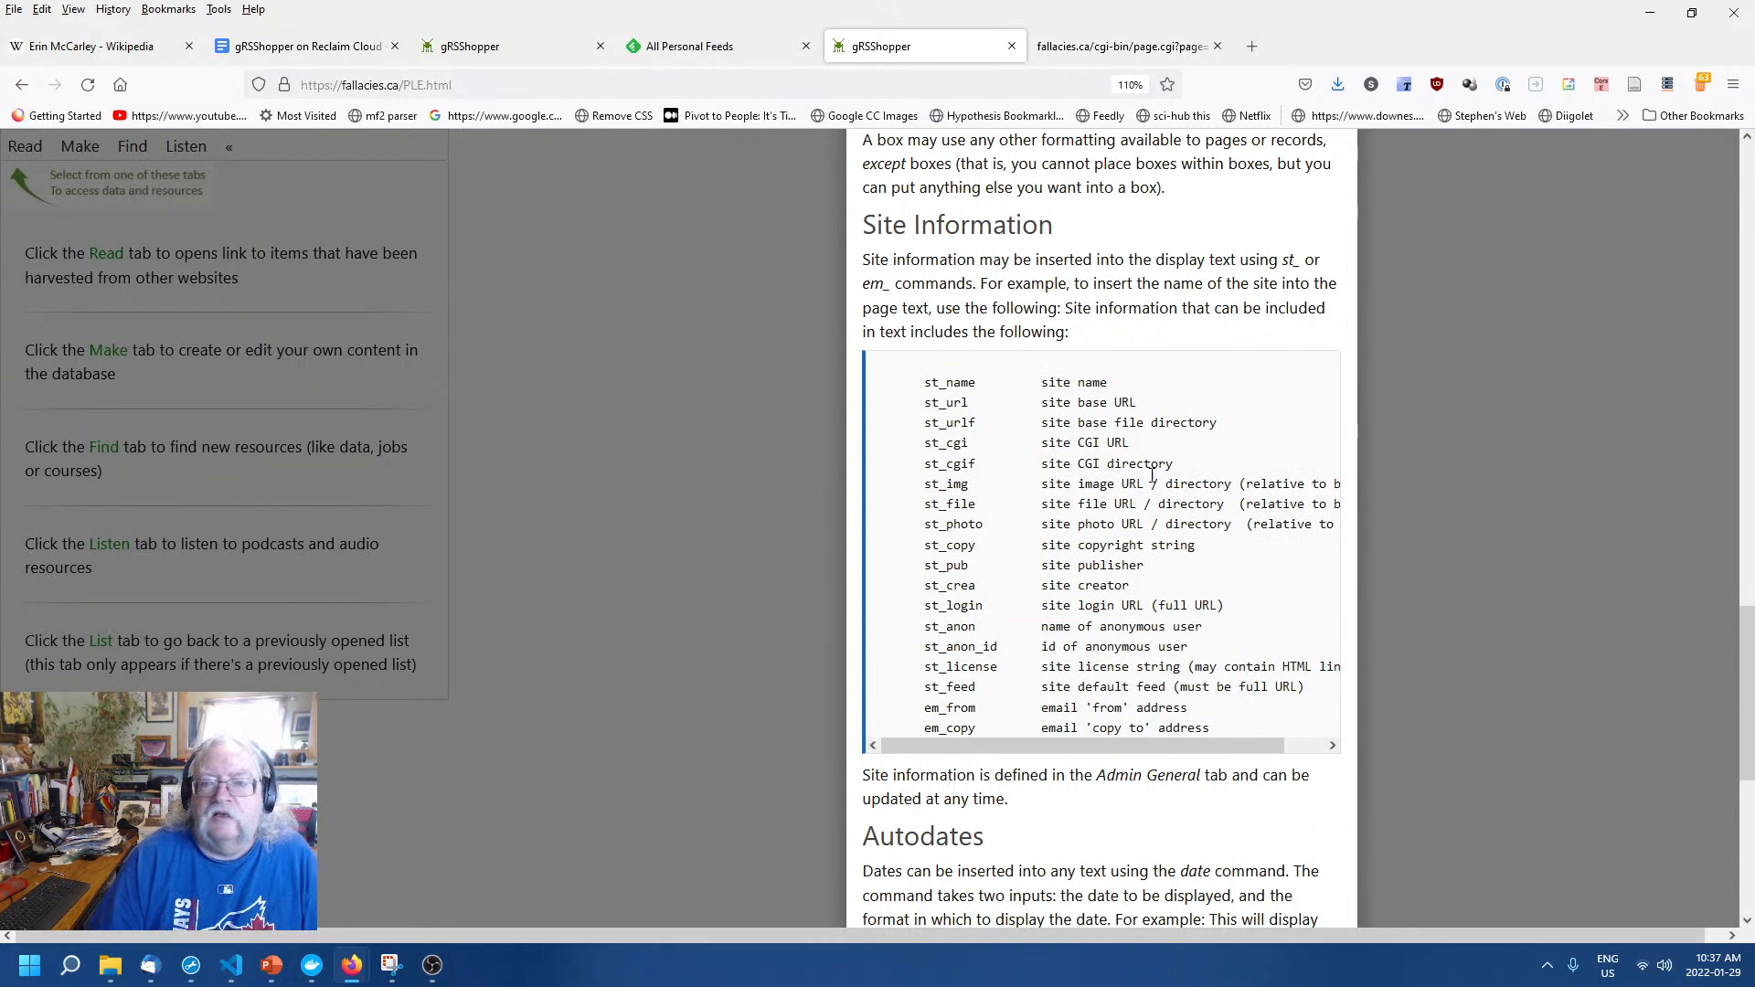
pyautogui.scroll(10, 1454, 515)
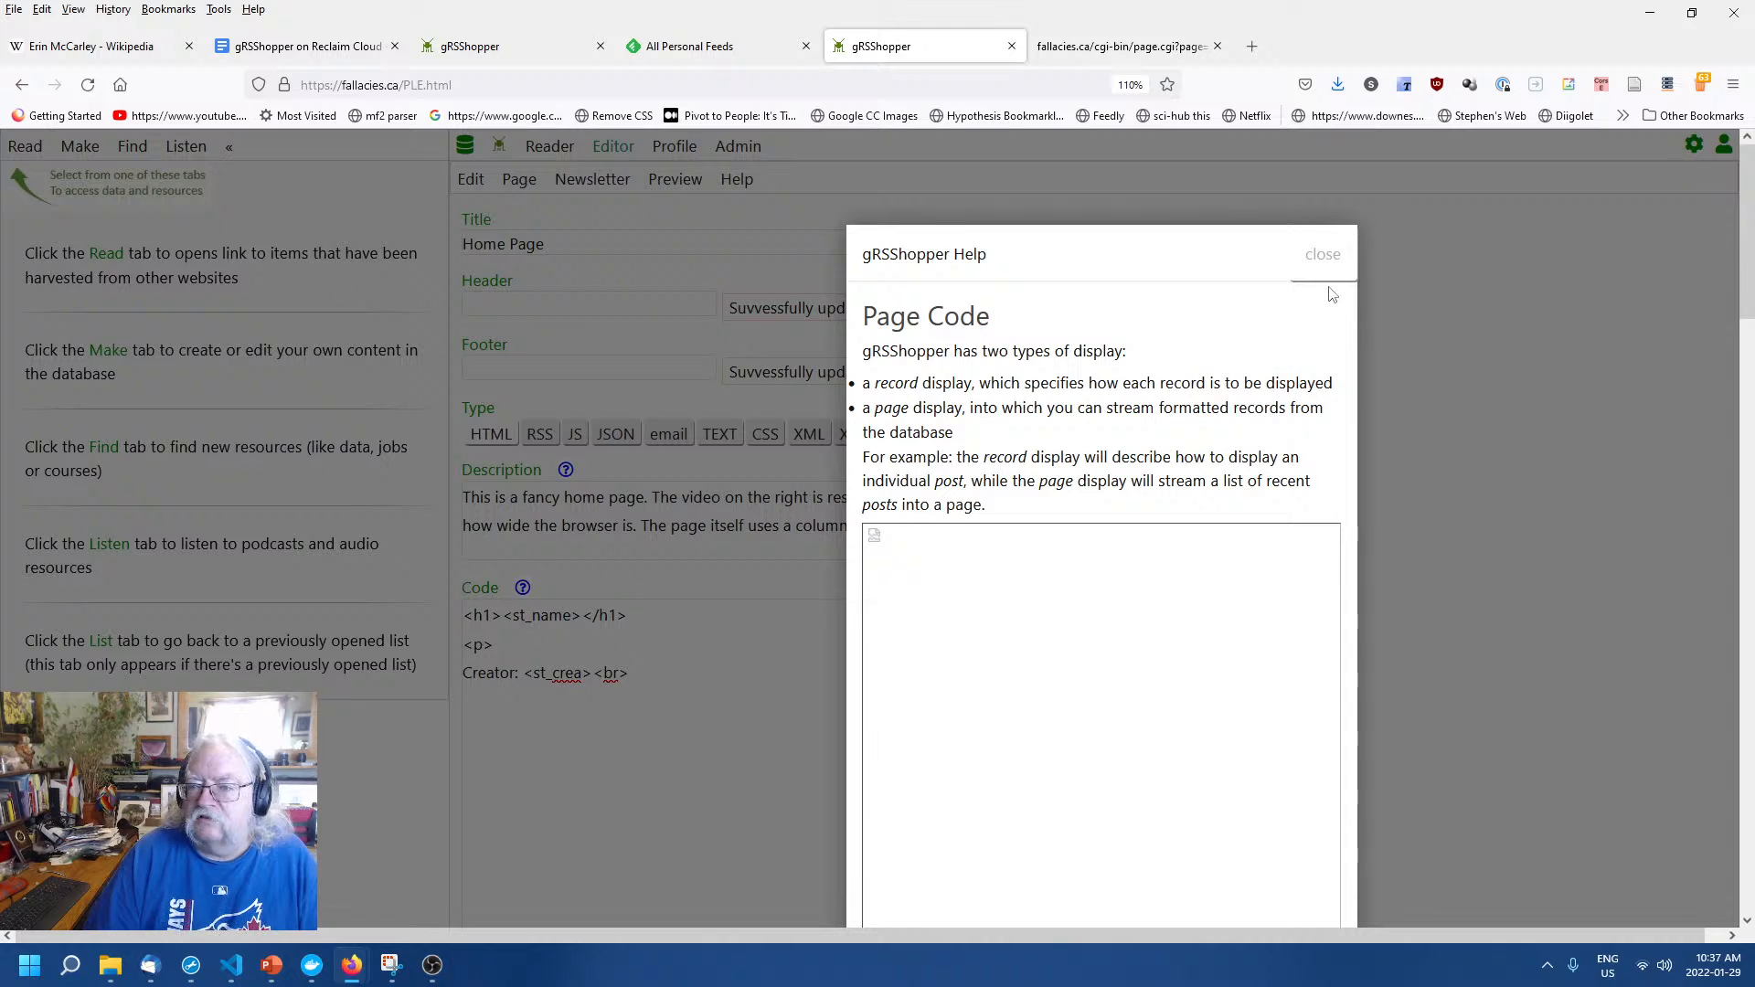
pyautogui.click(1324, 245)
pyautogui.click(768, 683)
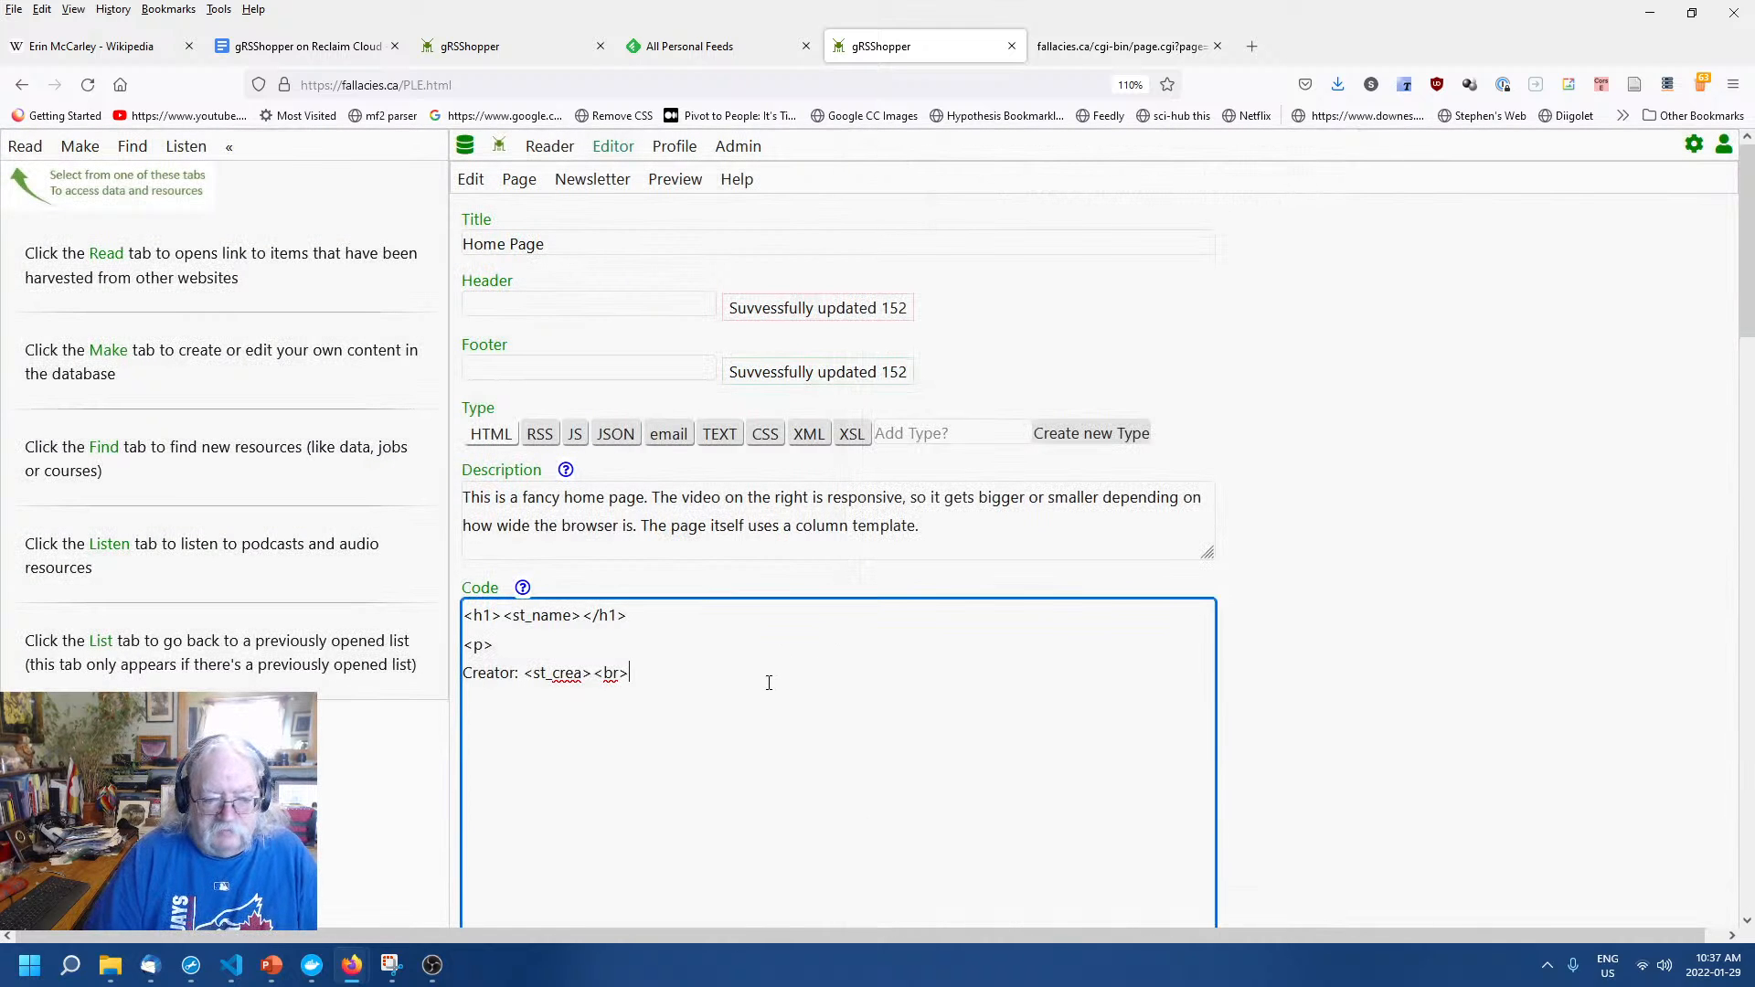
# Paste the st_ variable list and add a 'URL: <st_url>' line after the Creator line.
pyautogui.hotkey('ctrl', 'v')
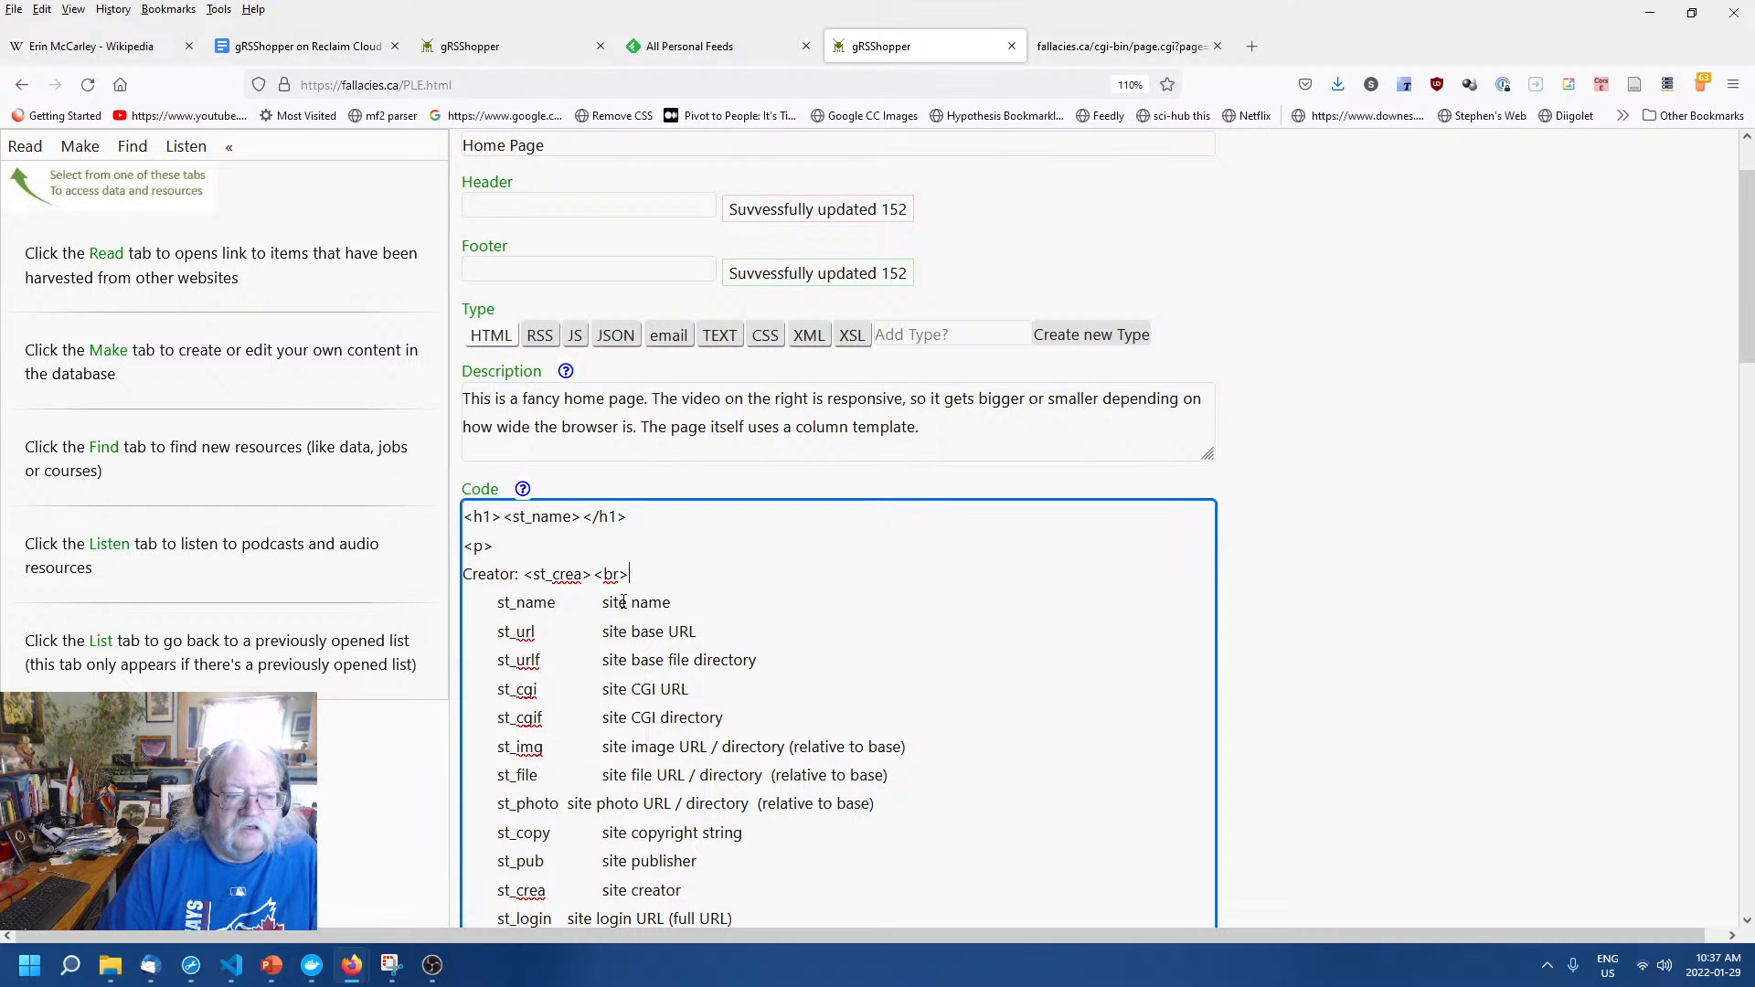
pyautogui.click(672, 603)
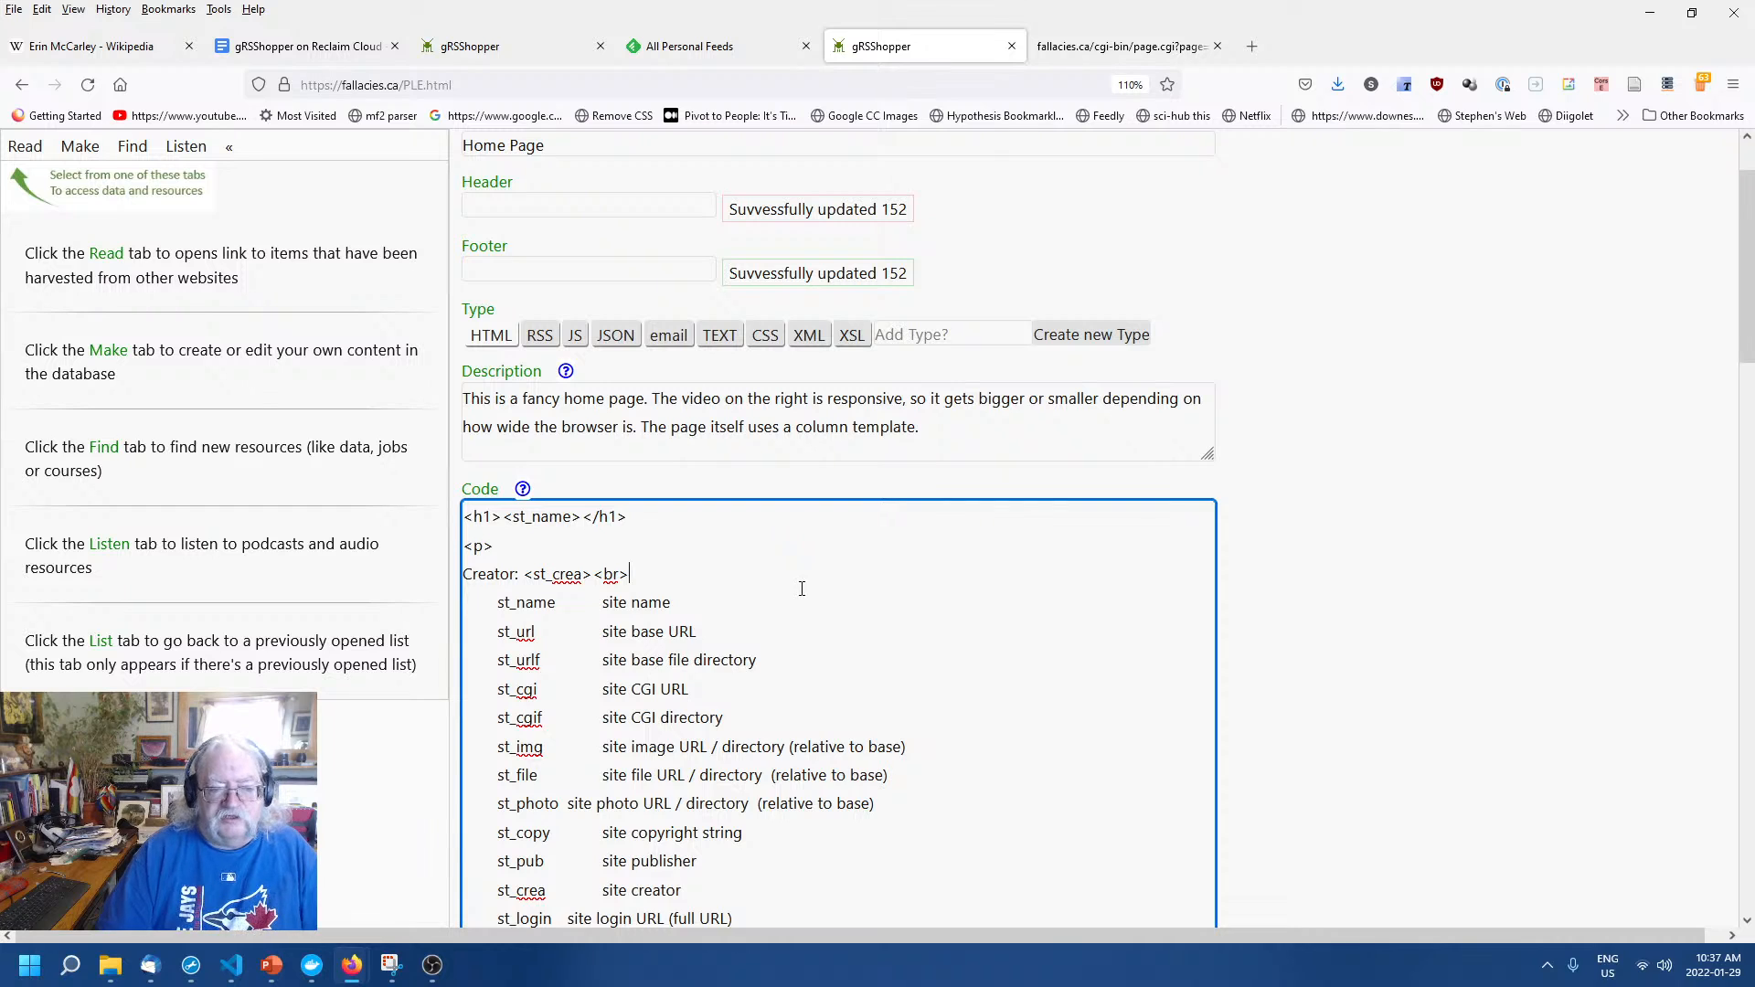
pyautogui.press('Return')
pyautogui.write('UR')
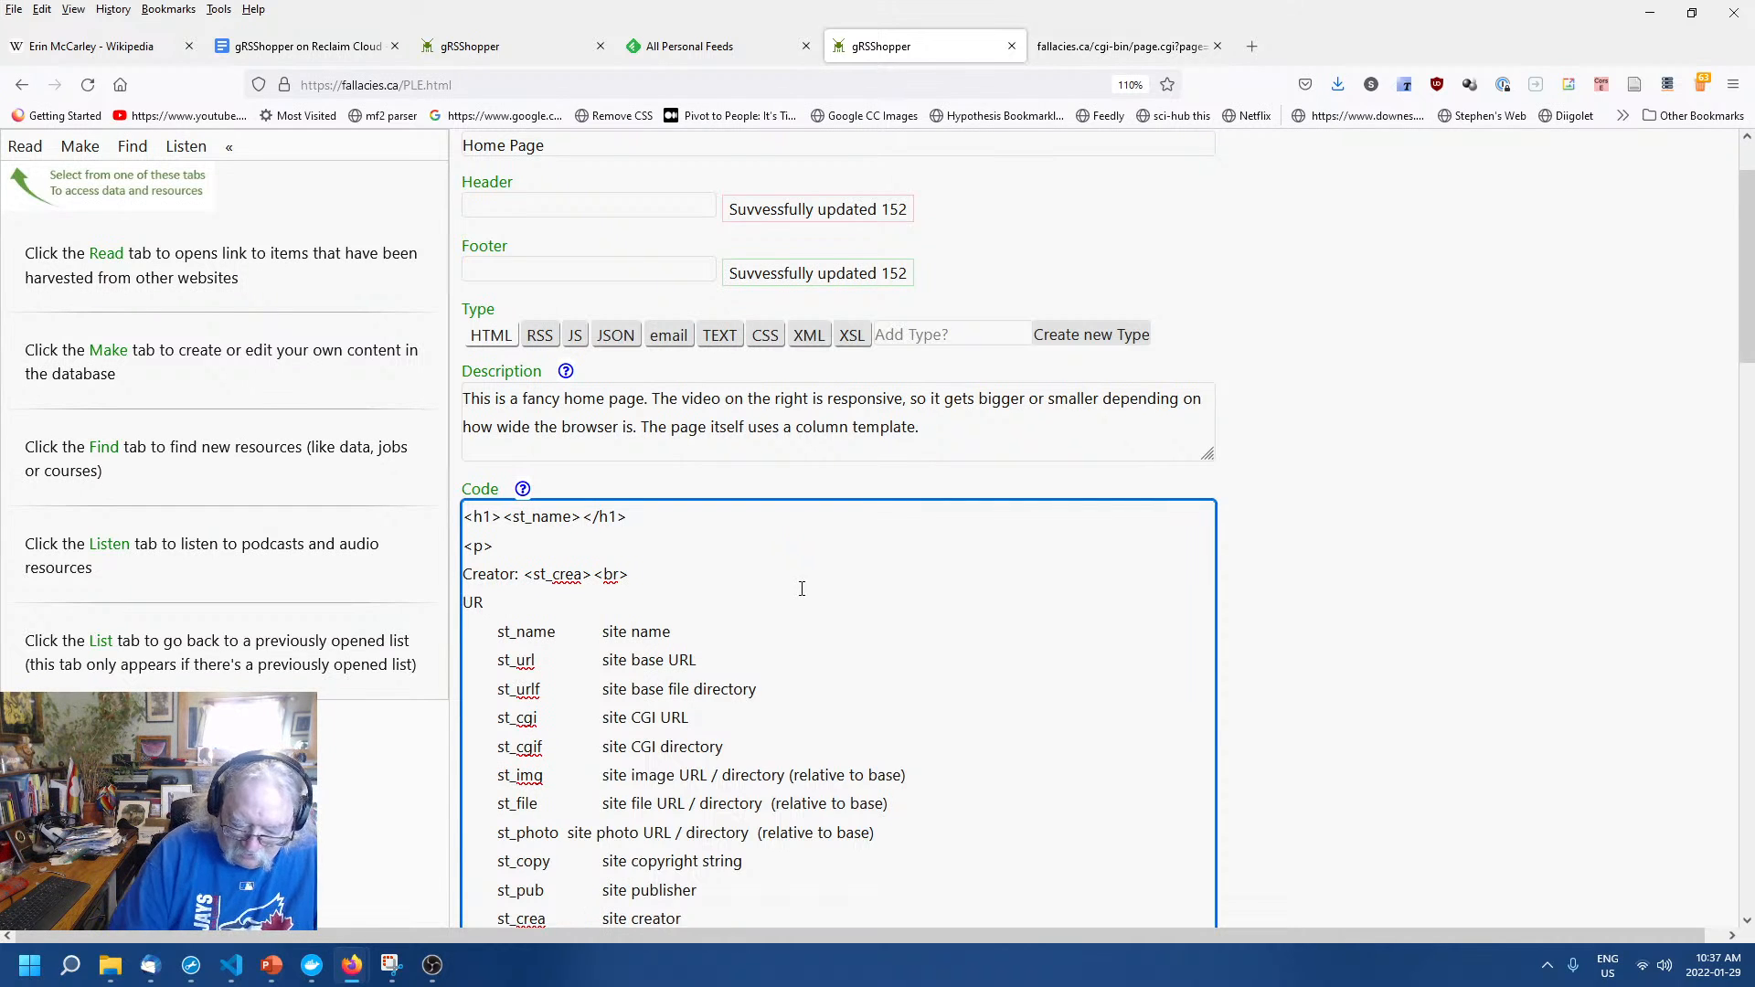
pyautogui.write('L: <st')
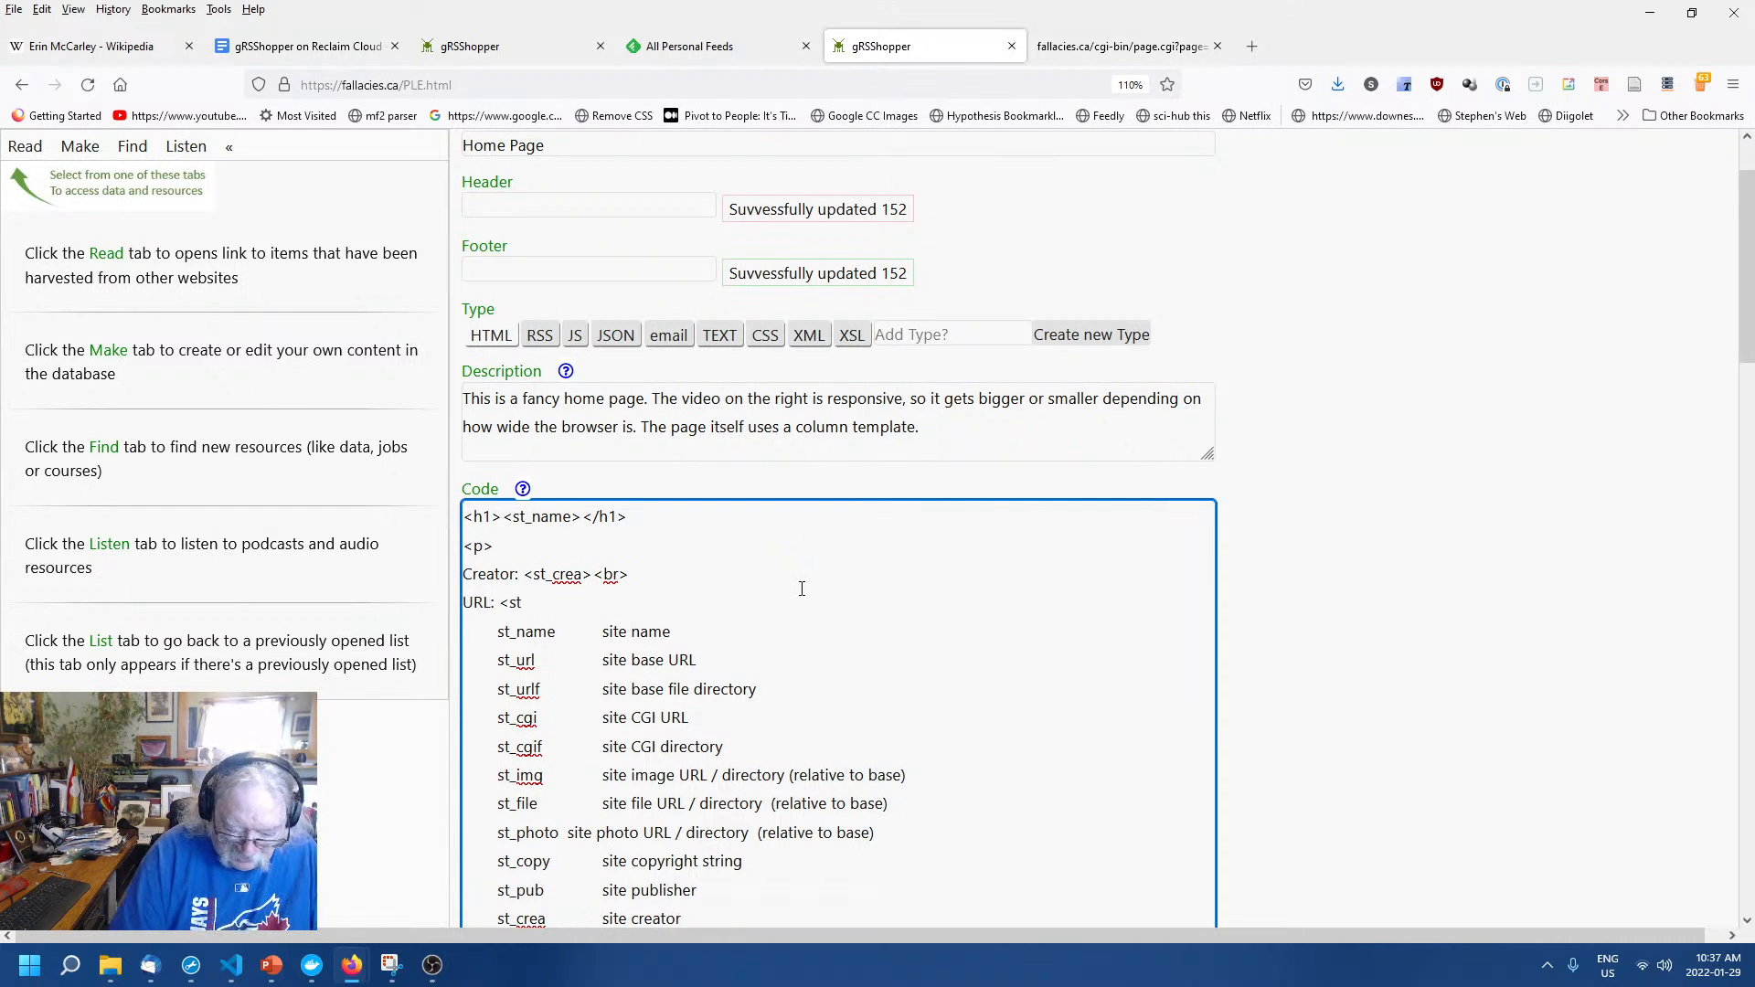
pyautogui.write('_url>')
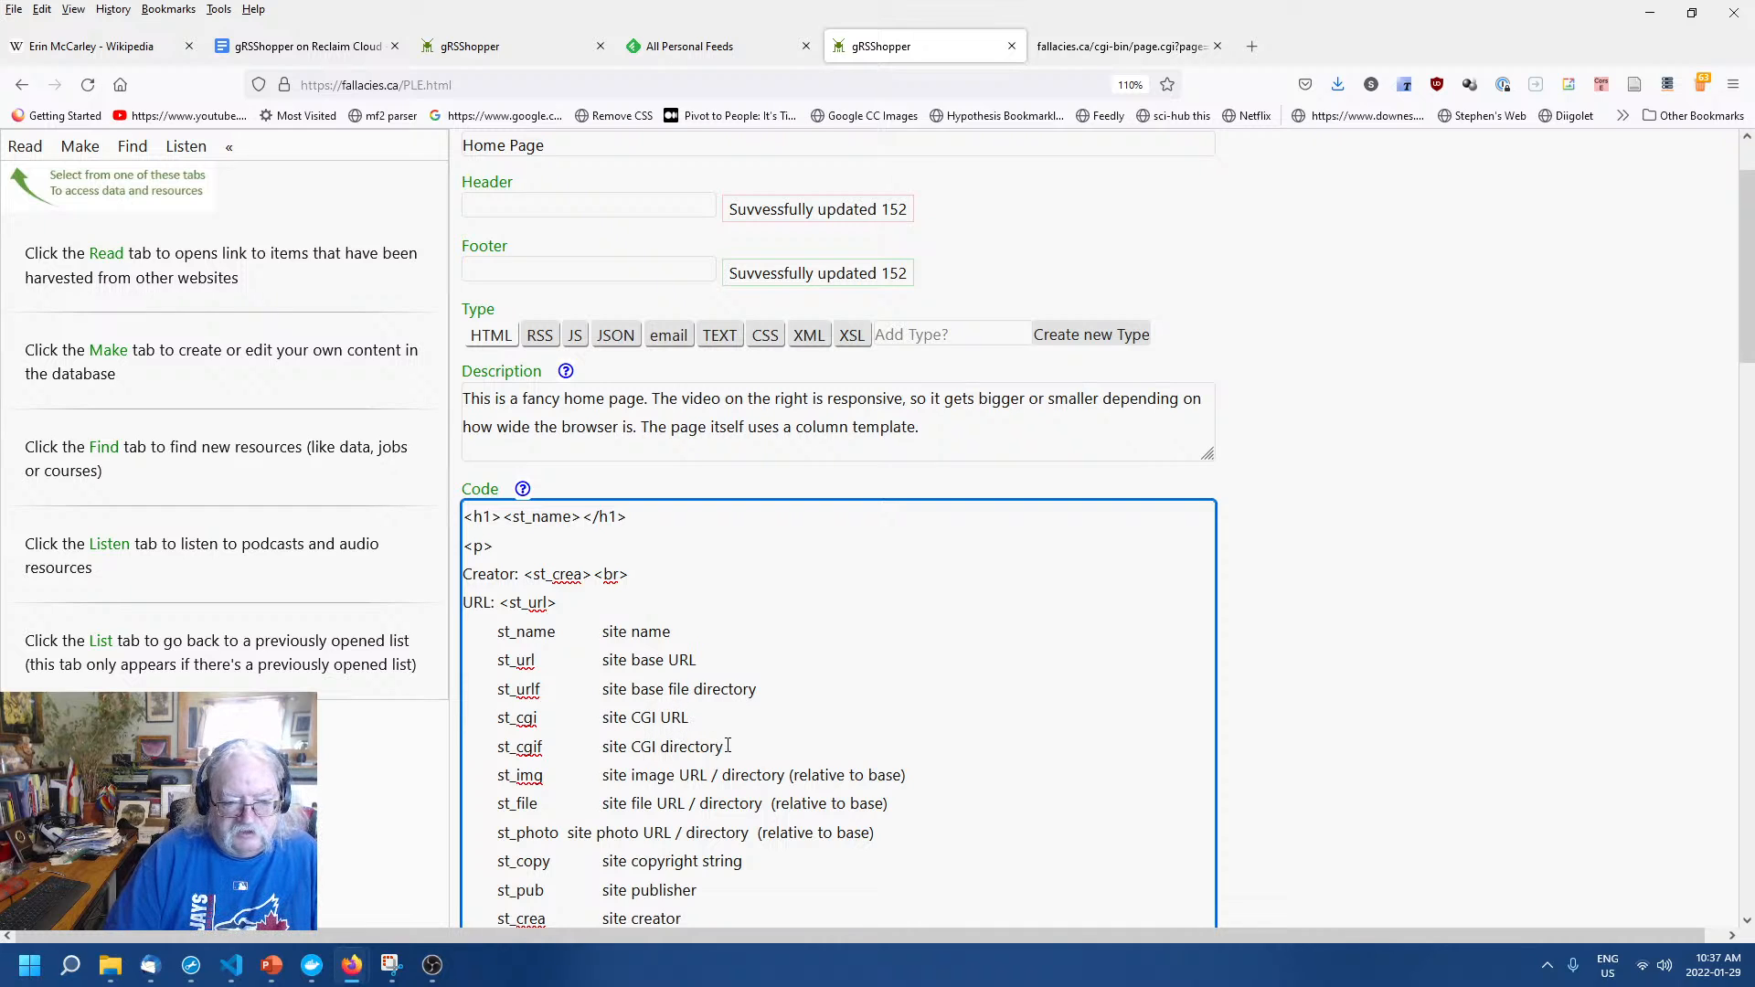
pyautogui.scroll(-4, 732, 747)
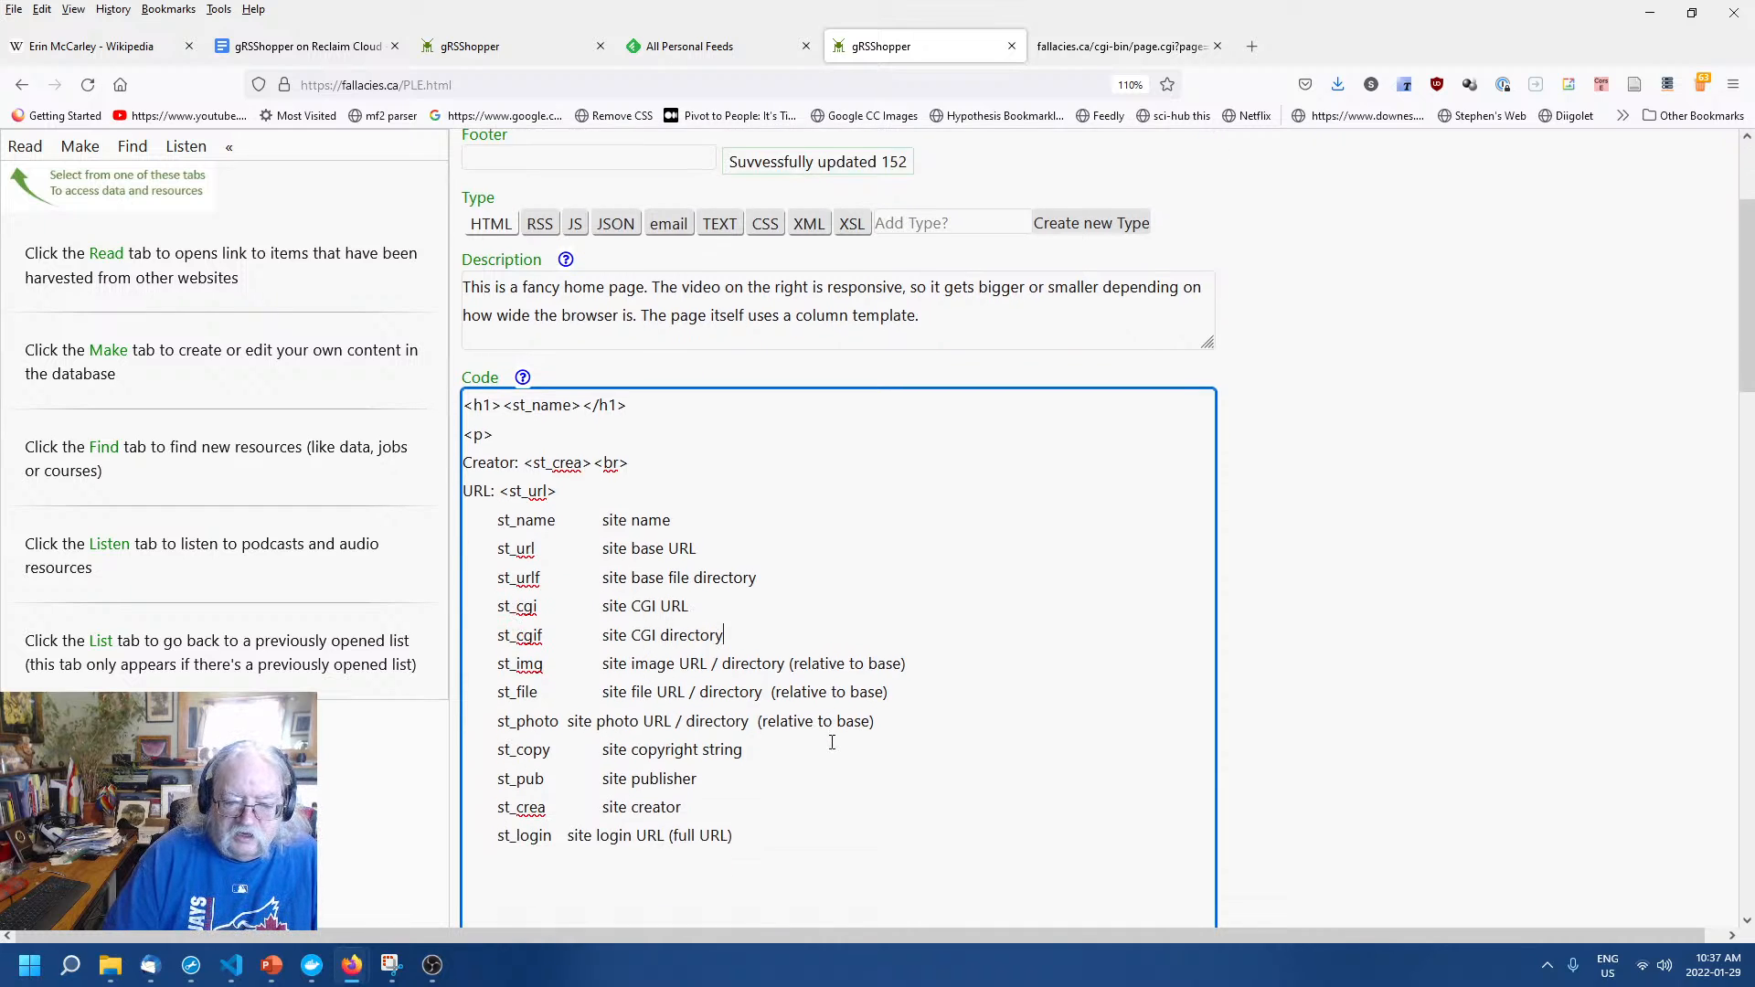
pyautogui.moveTo(737, 528); pyautogui.dragTo(434, 414)
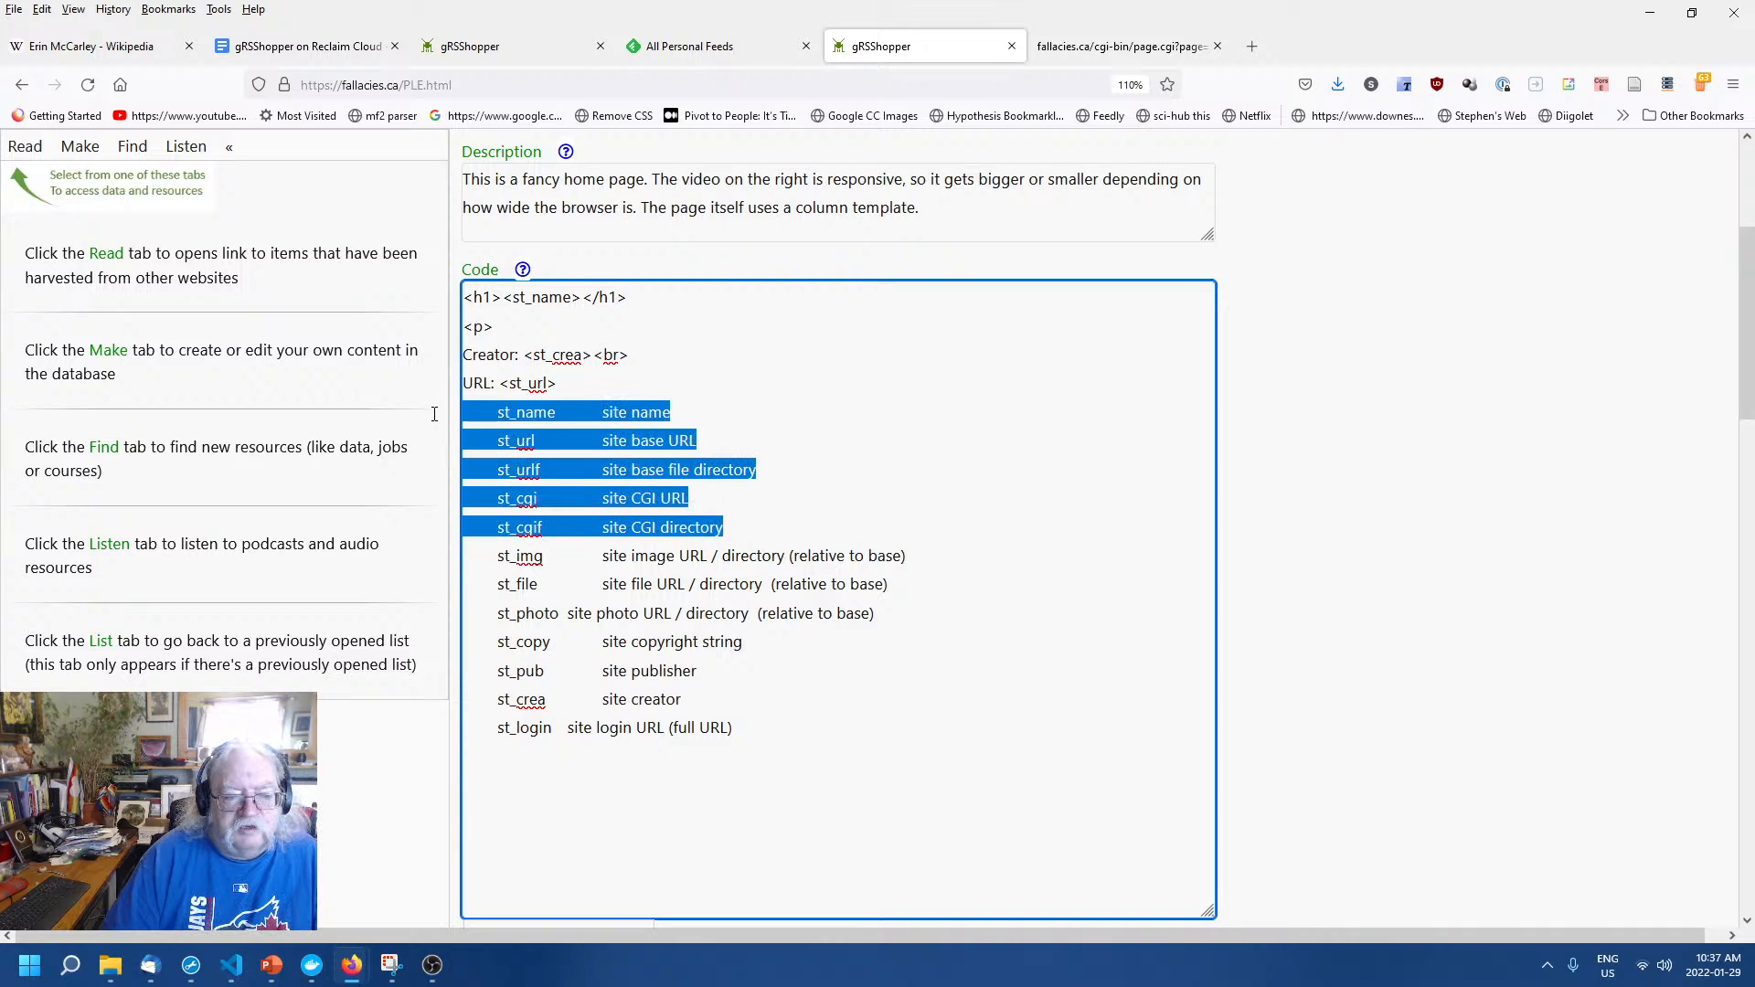
# Delete the st_name–st_cgif and st_img–st_photo reference rows from the code.
pyautogui.press('Delete')
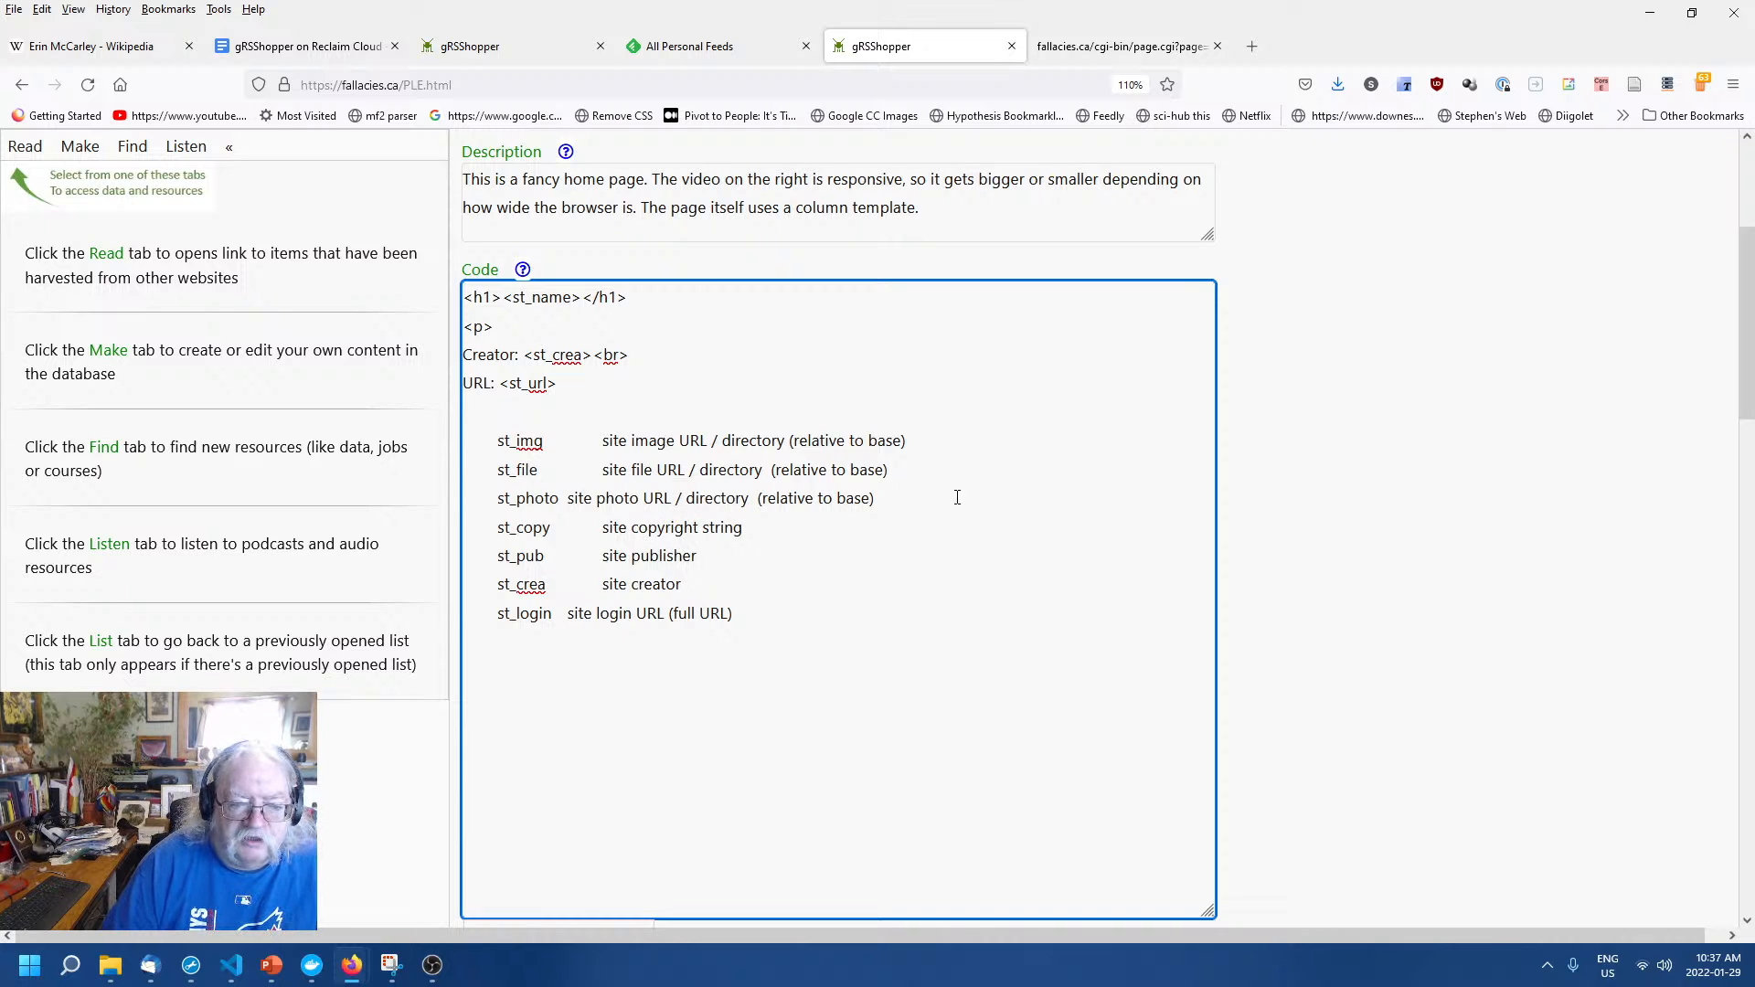
pyautogui.moveTo(909, 507); pyautogui.dragTo(463, 440)
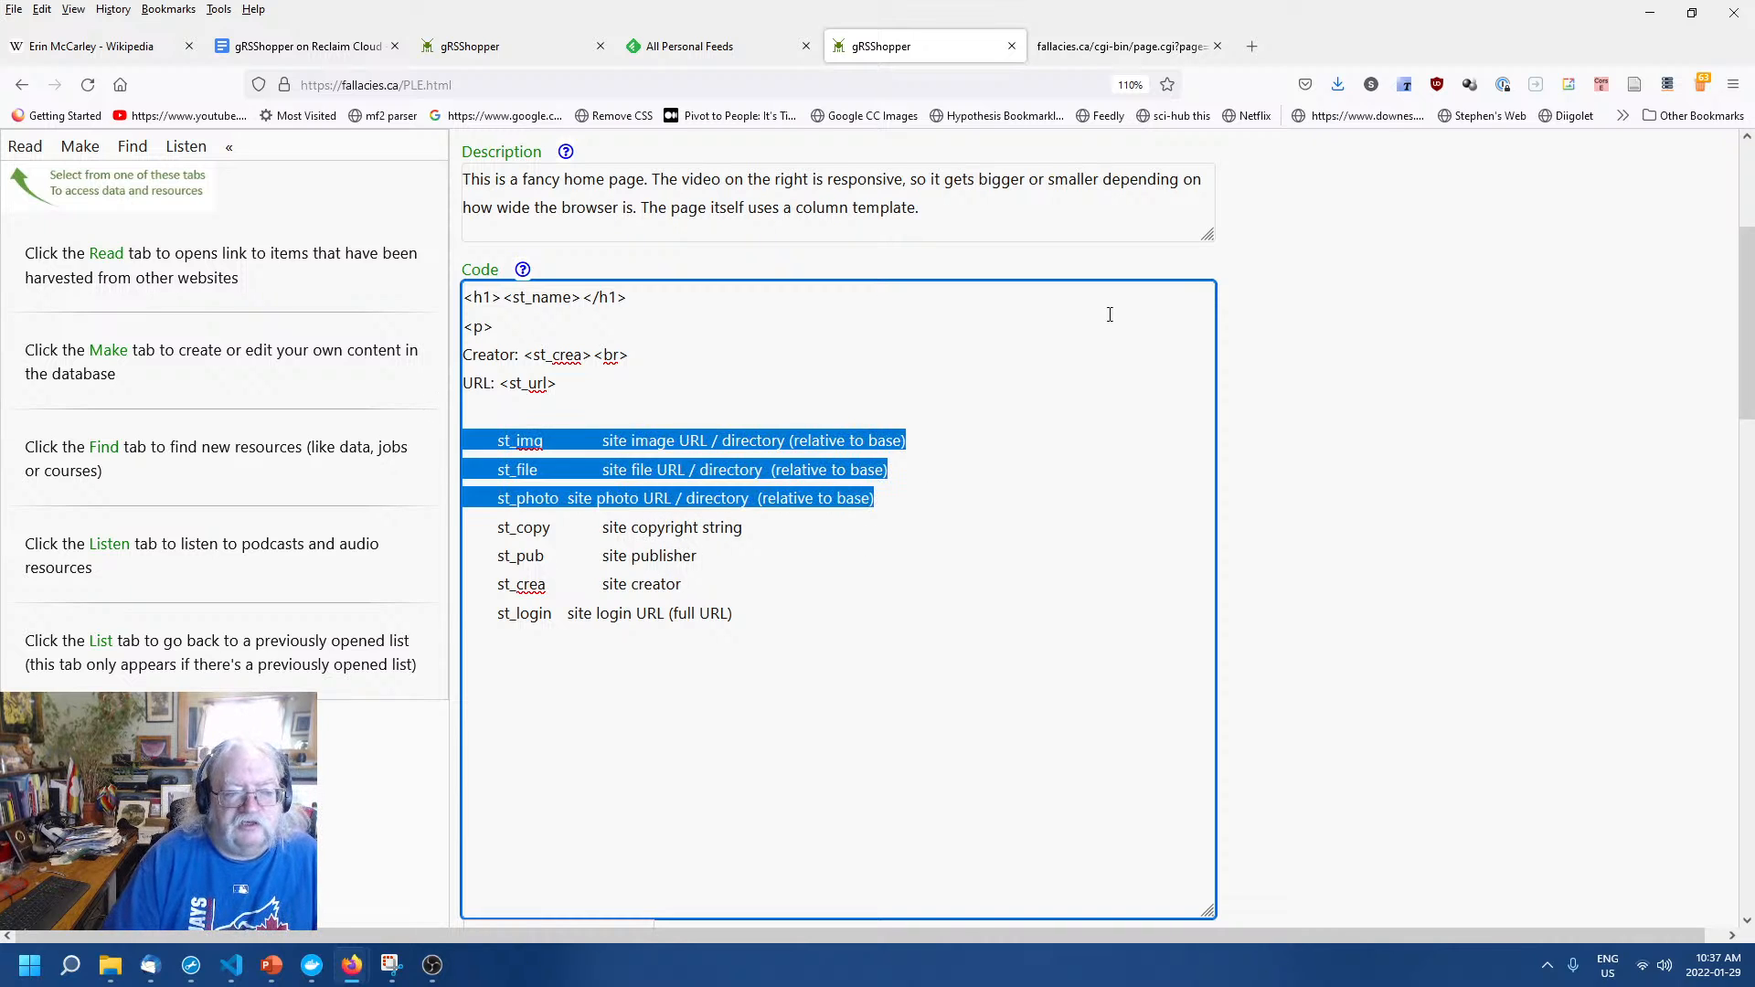
pyautogui.press('Delete')
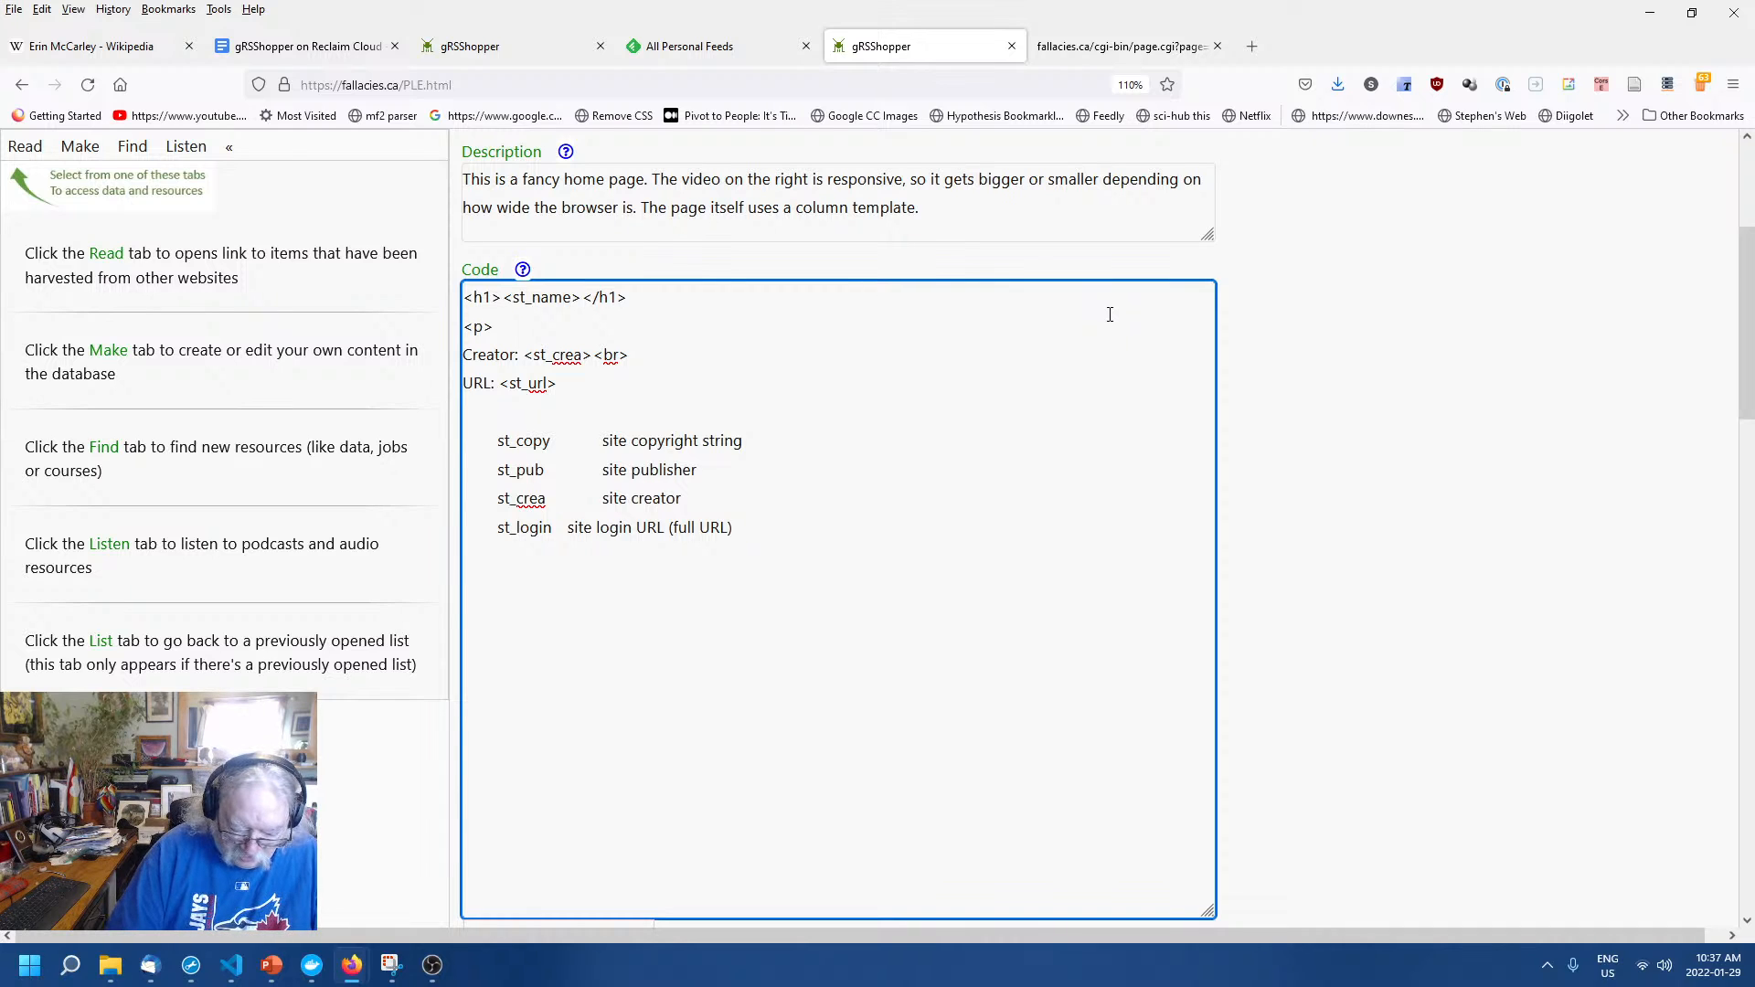
# Add 'Copyright: <st_copy>' and 'Publisher: <st_pub>' lines to the Home Page code.
pyautogui.write('Copyt')
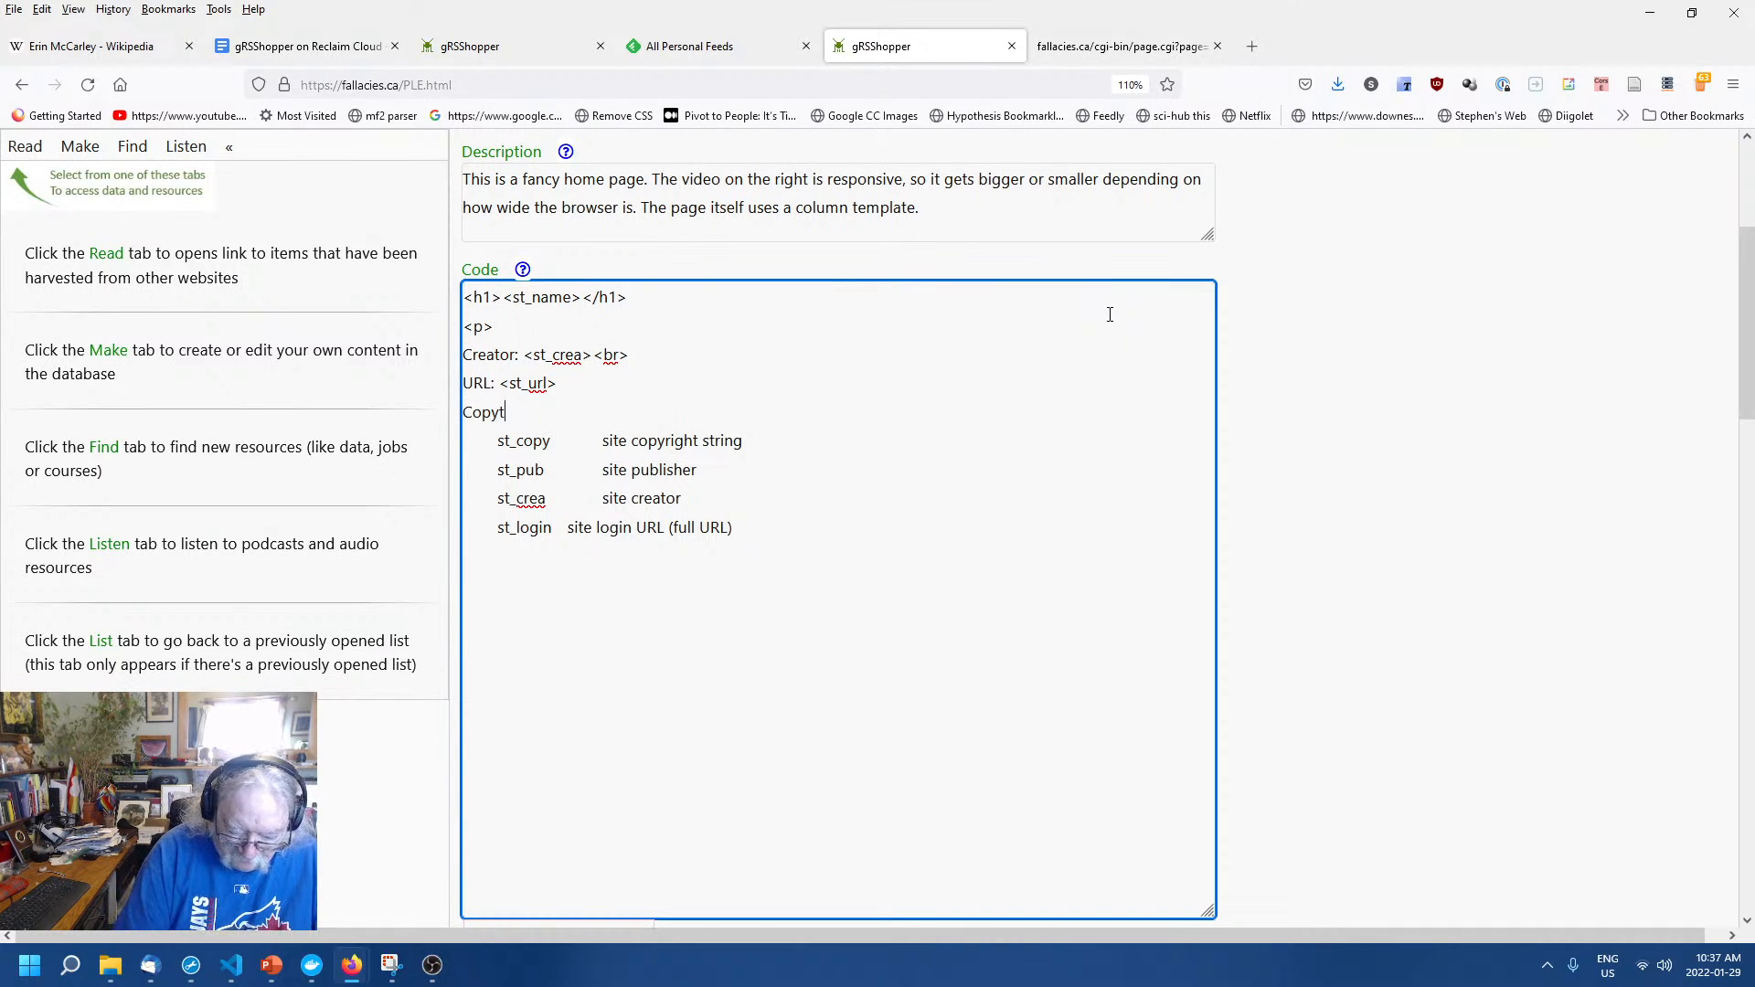
pyautogui.press('BackSpace')
pyautogui.write('right')
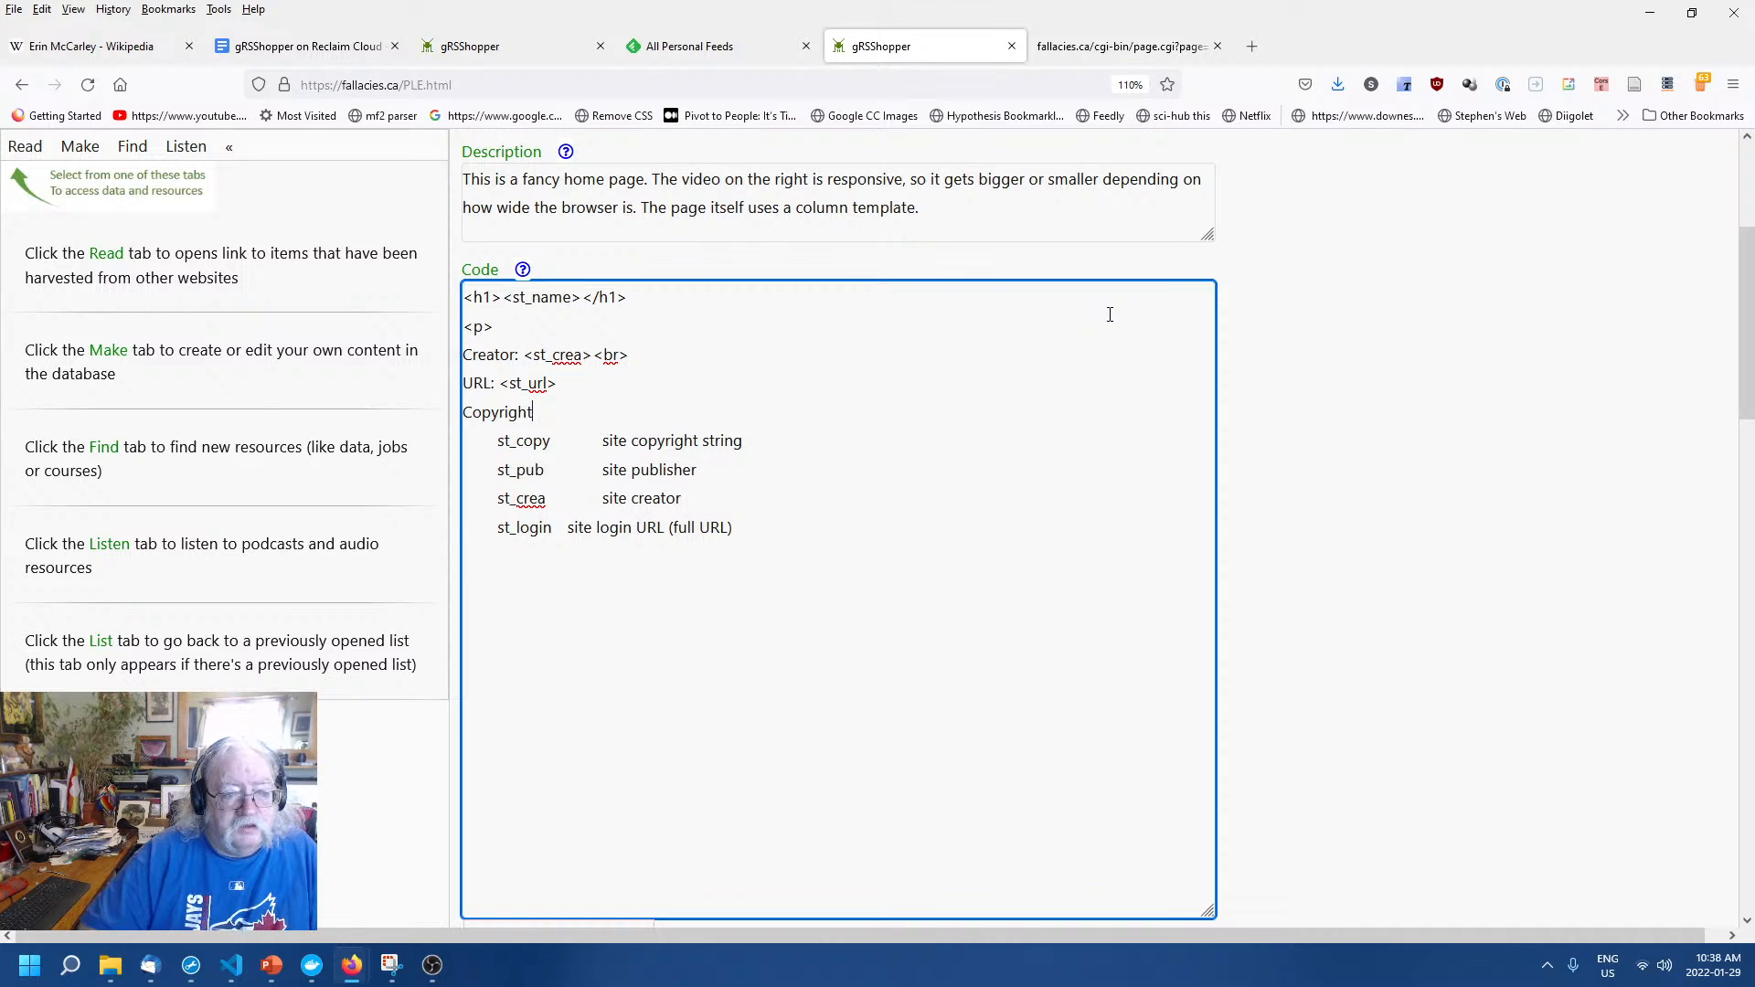
pyautogui.write(': <st')
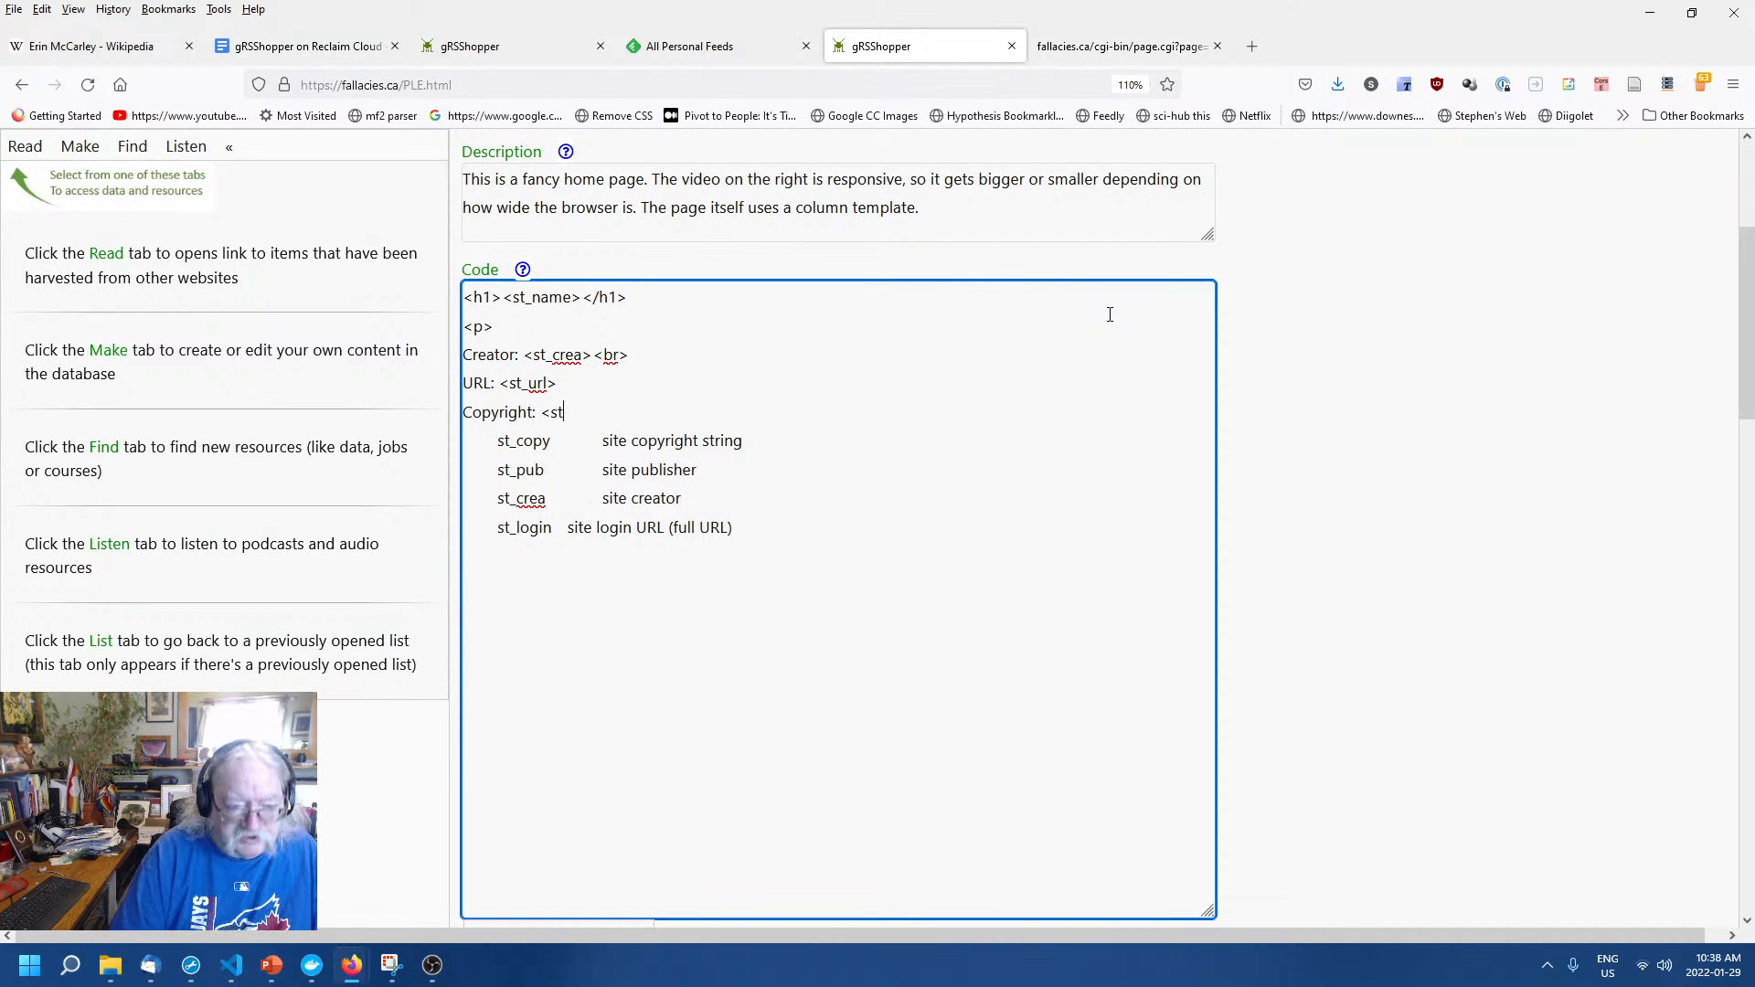
pyautogui.write('_copy>')
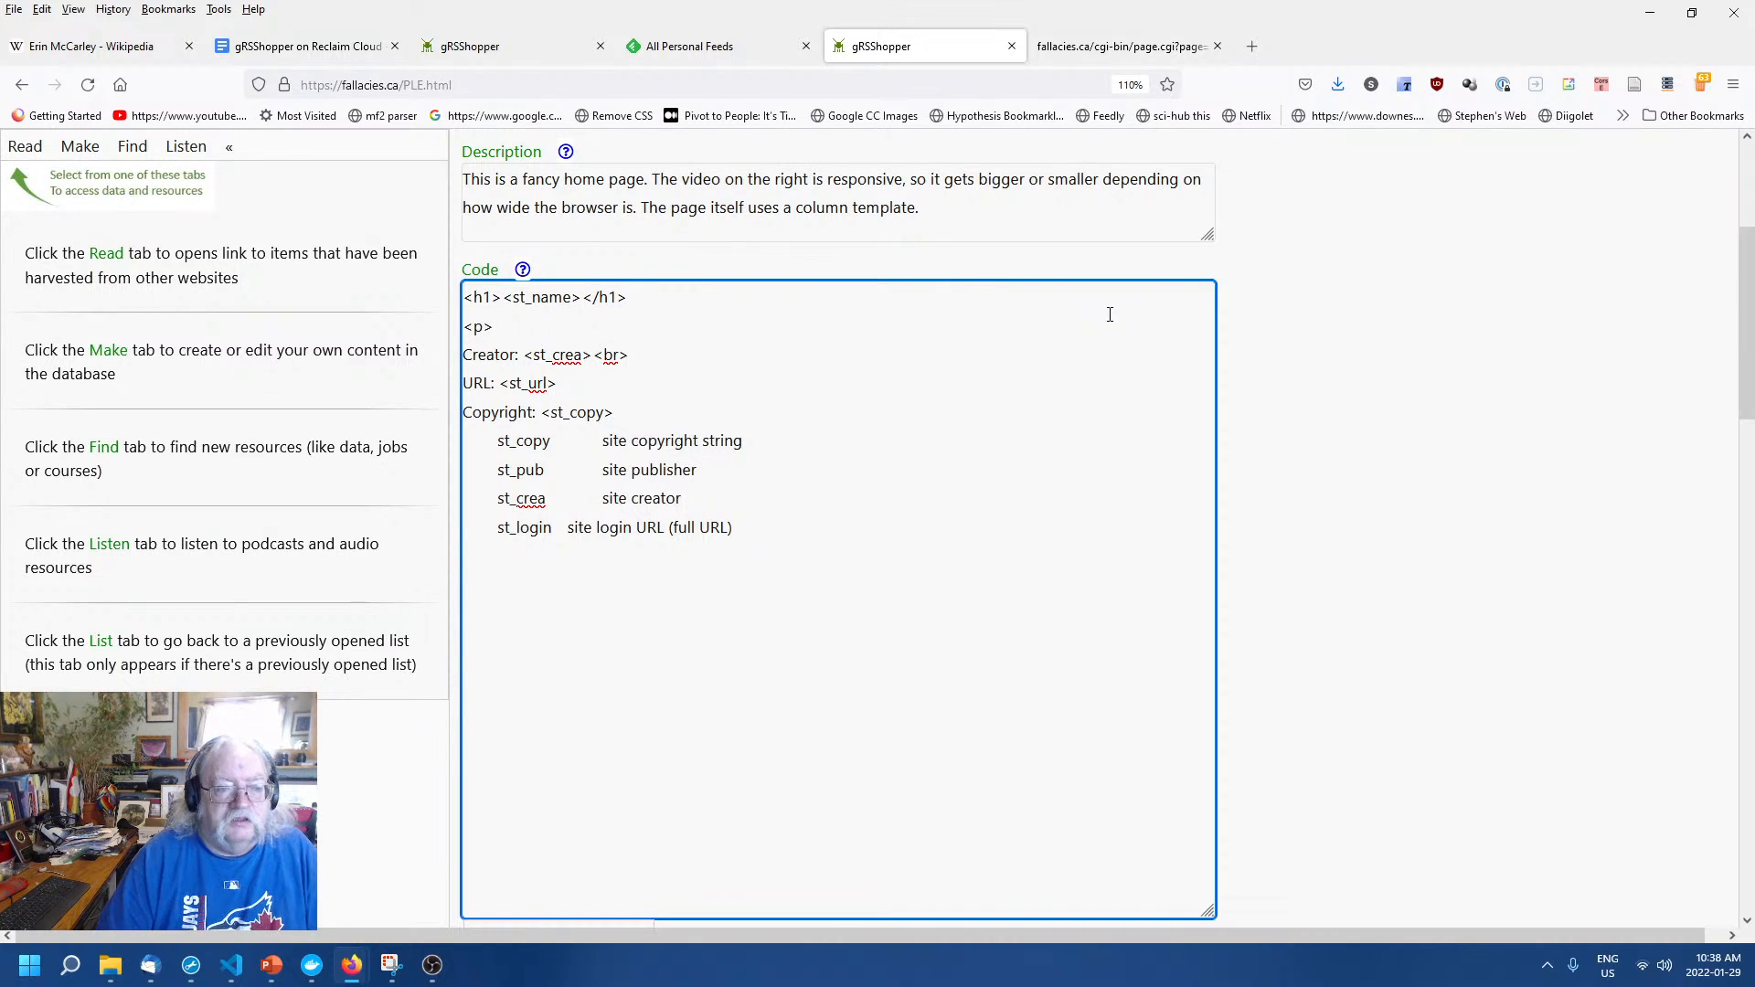
pyautogui.press('Return')
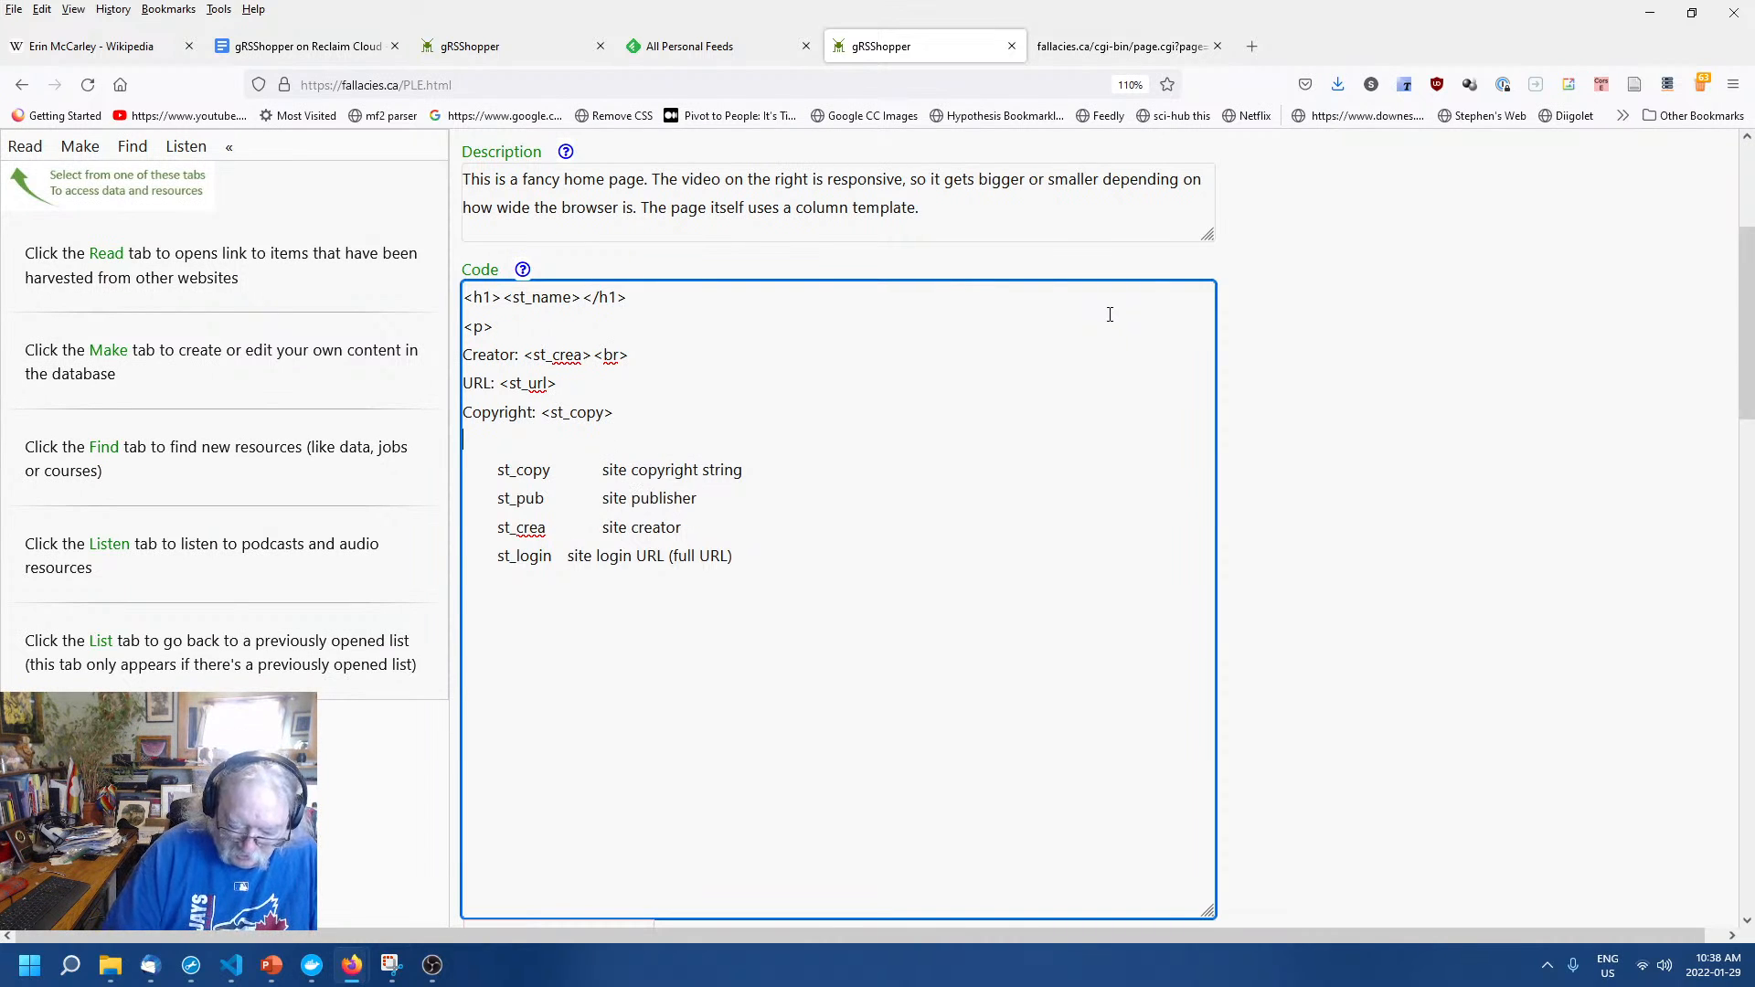
pyautogui.write('Publisgher')
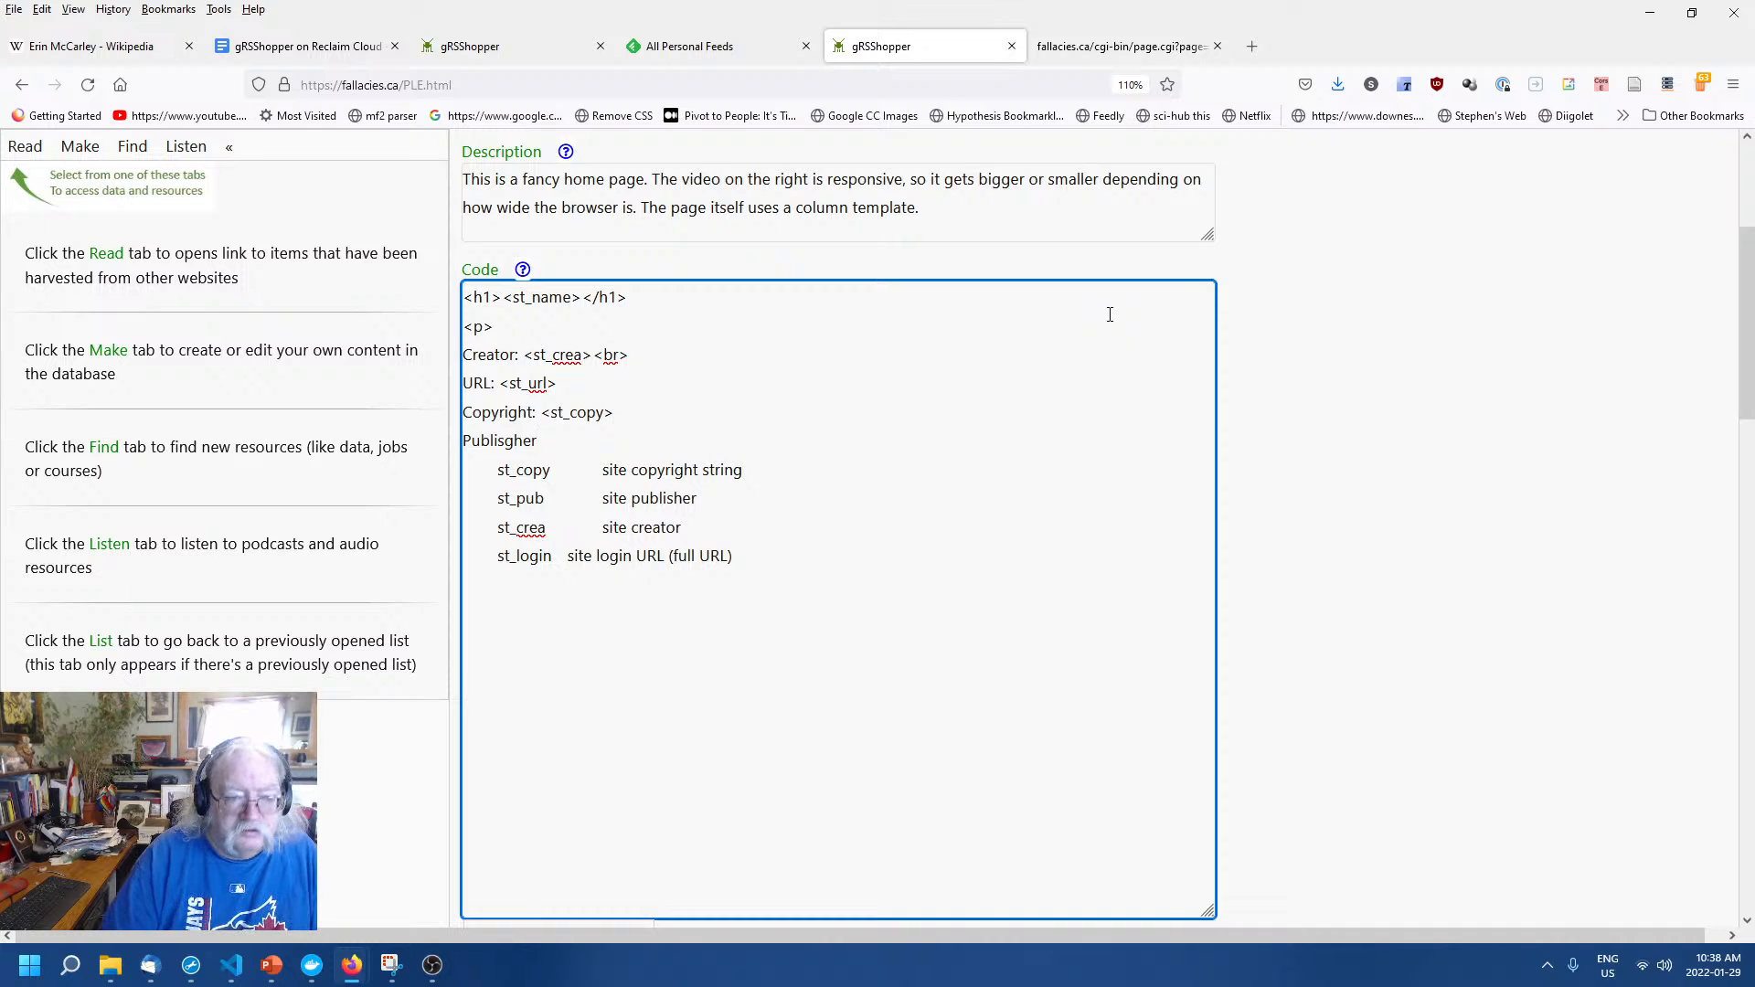
pyautogui.press('BackSpace')
pyautogui.press('BackSpace')
pyautogui.press('BackSpace')
pyautogui.press('BackSpace')
pyautogui.write('her:')
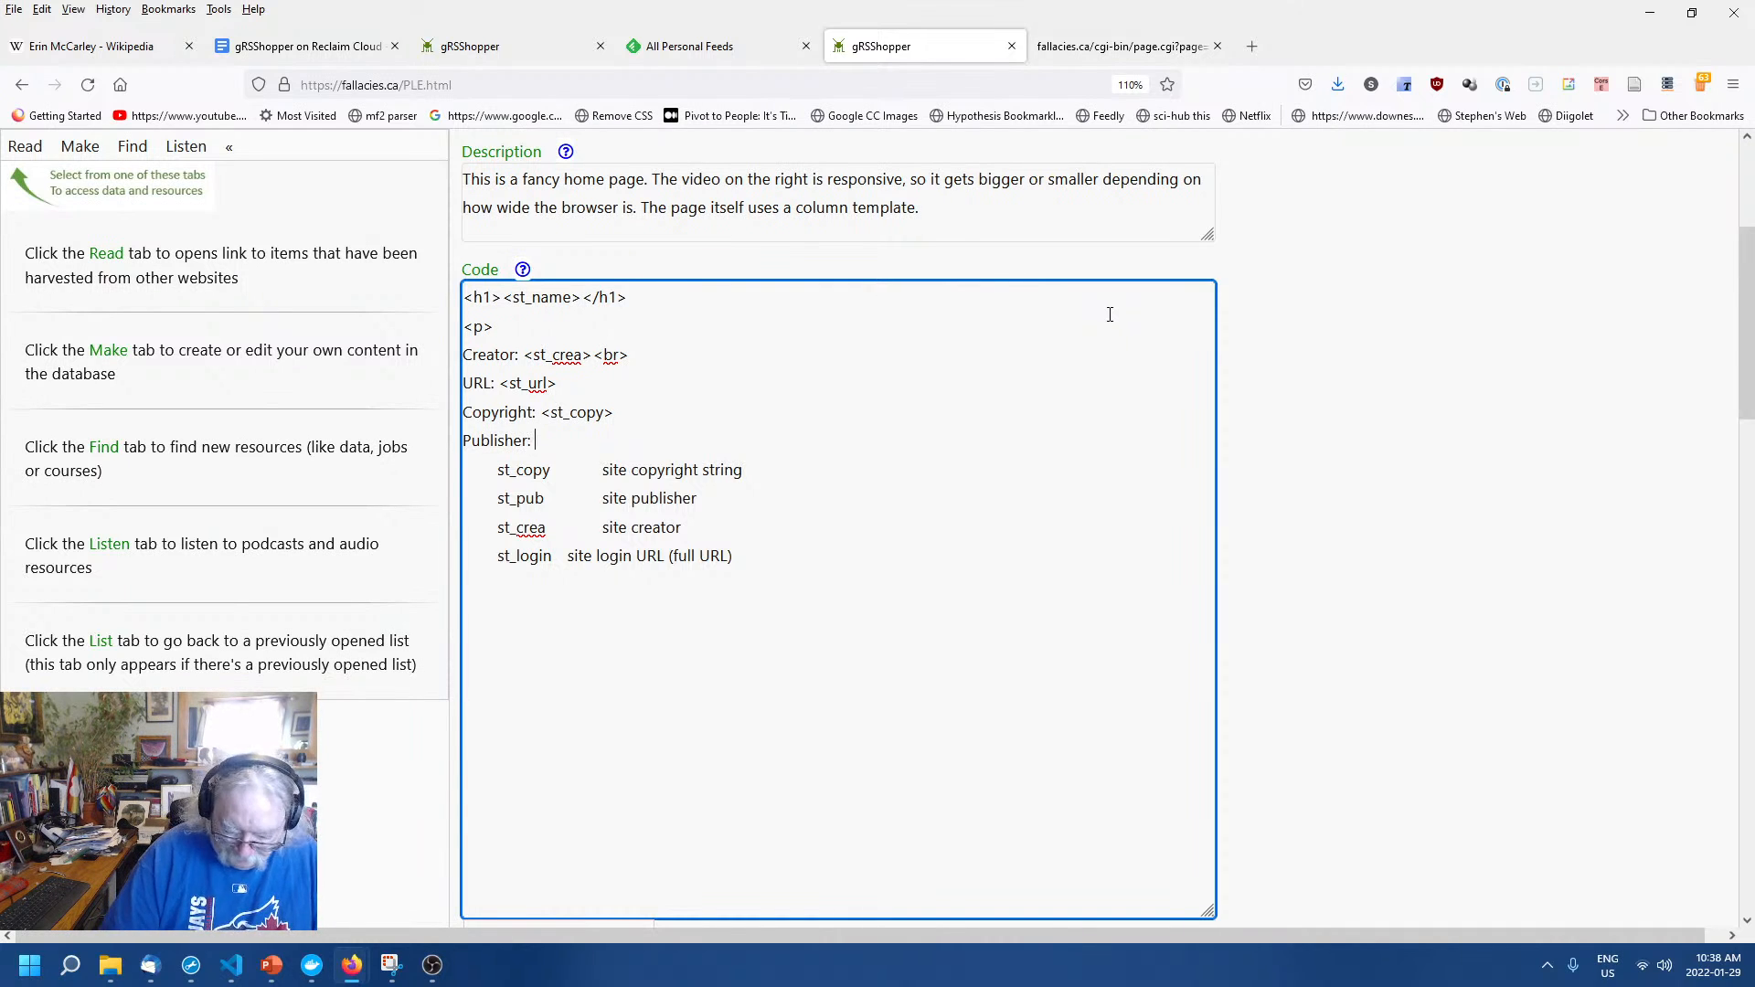
pyautogui.write(' <st>')
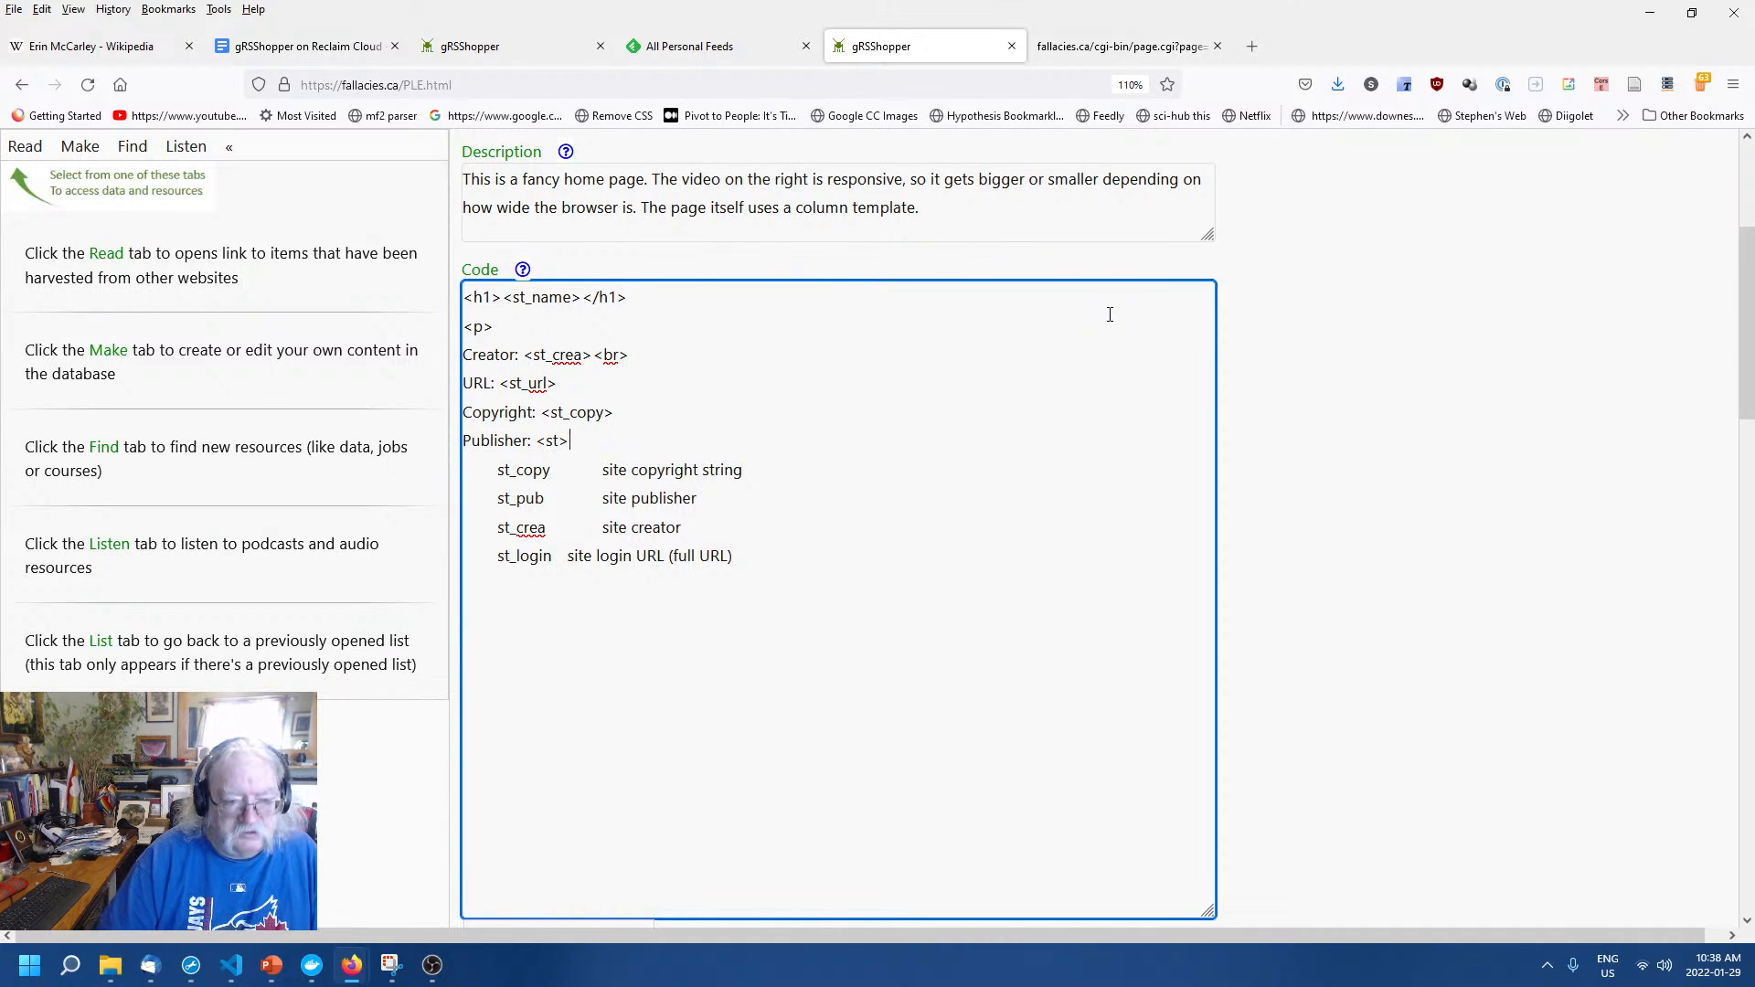
pyautogui.write('publisher')
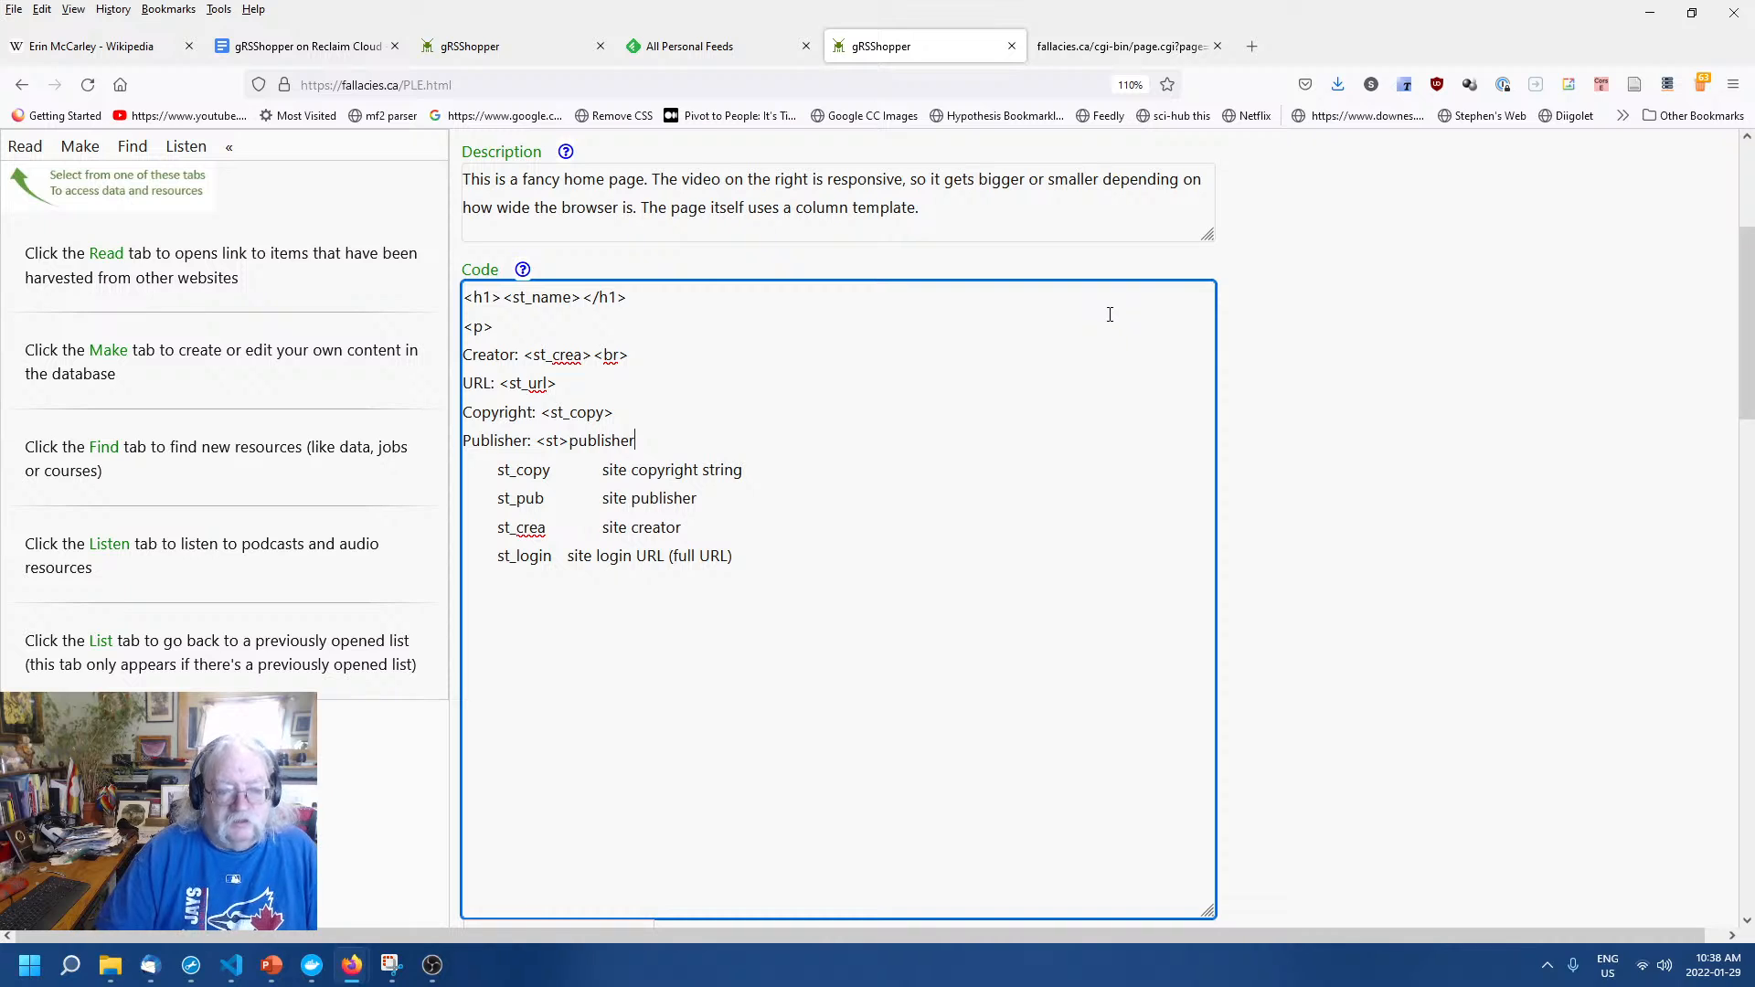
pyautogui.press('BackSpace')
pyautogui.press('BackSpace')
pyautogui.press('BackSpace')
pyautogui.press('BackSpace')
pyautogui.press('BackSpace')
pyautogui.press('BackSpace')
pyautogui.press('BackSpace')
pyautogui.press('BackSpace')
pyautogui.press('BackSpace')
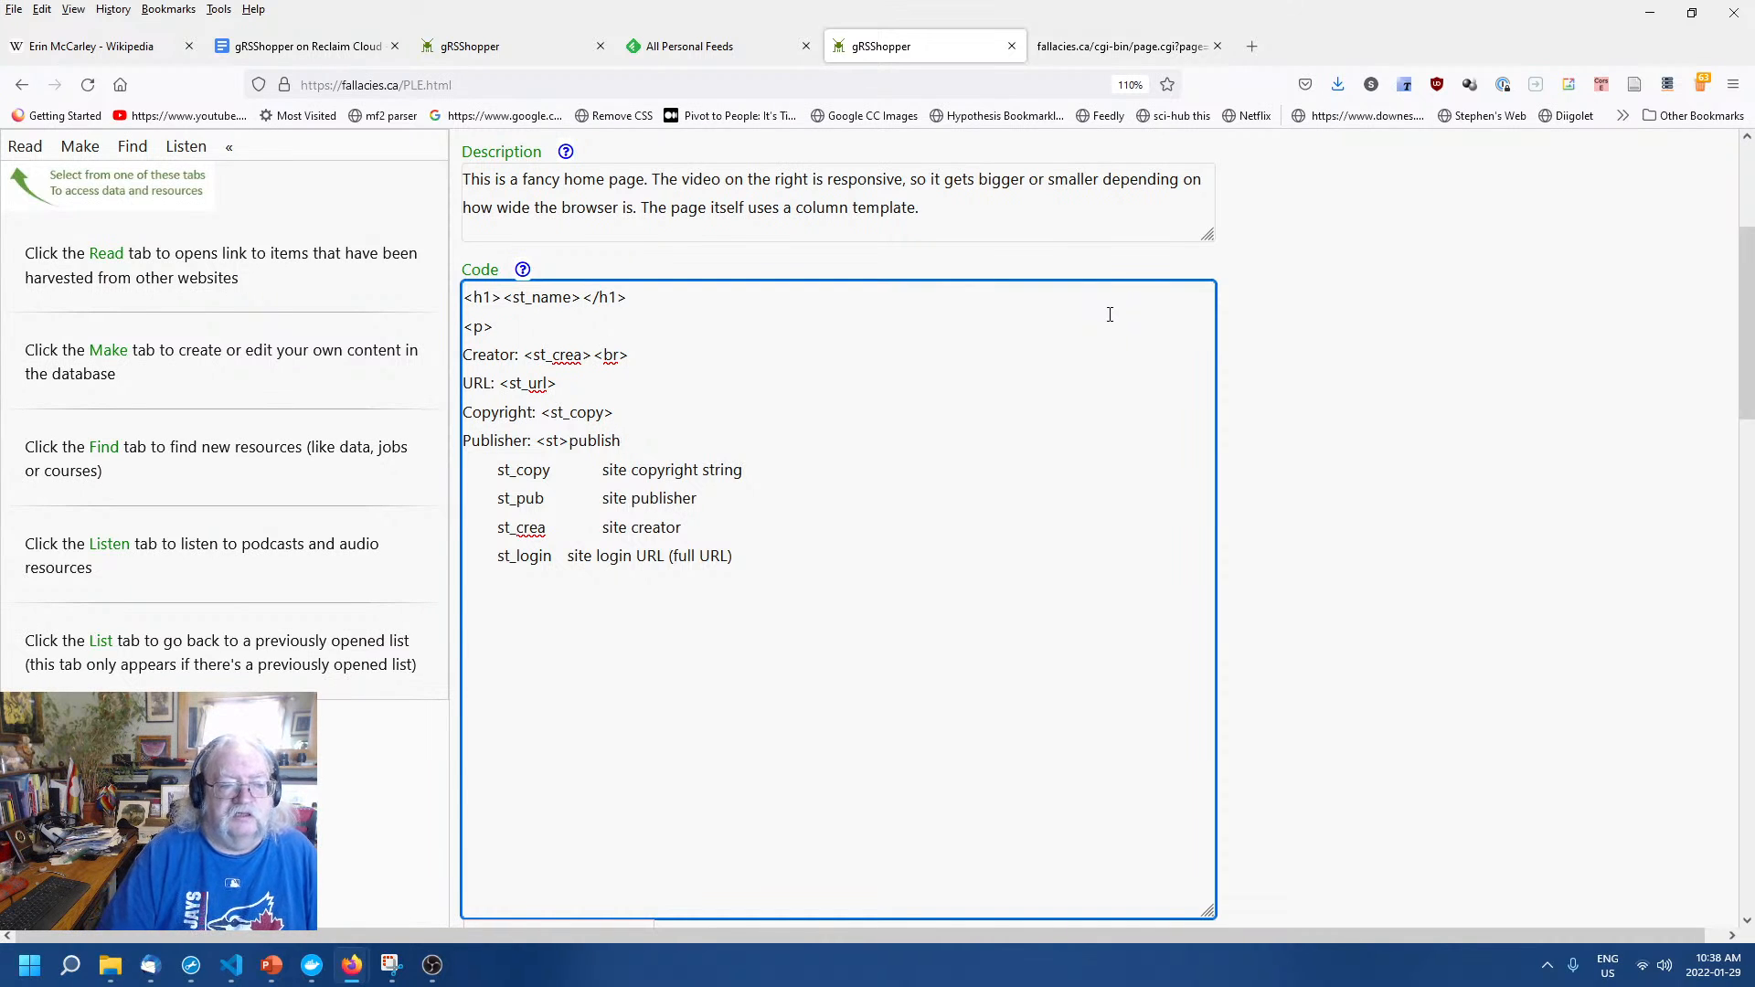
pyautogui.press('BackSpace')
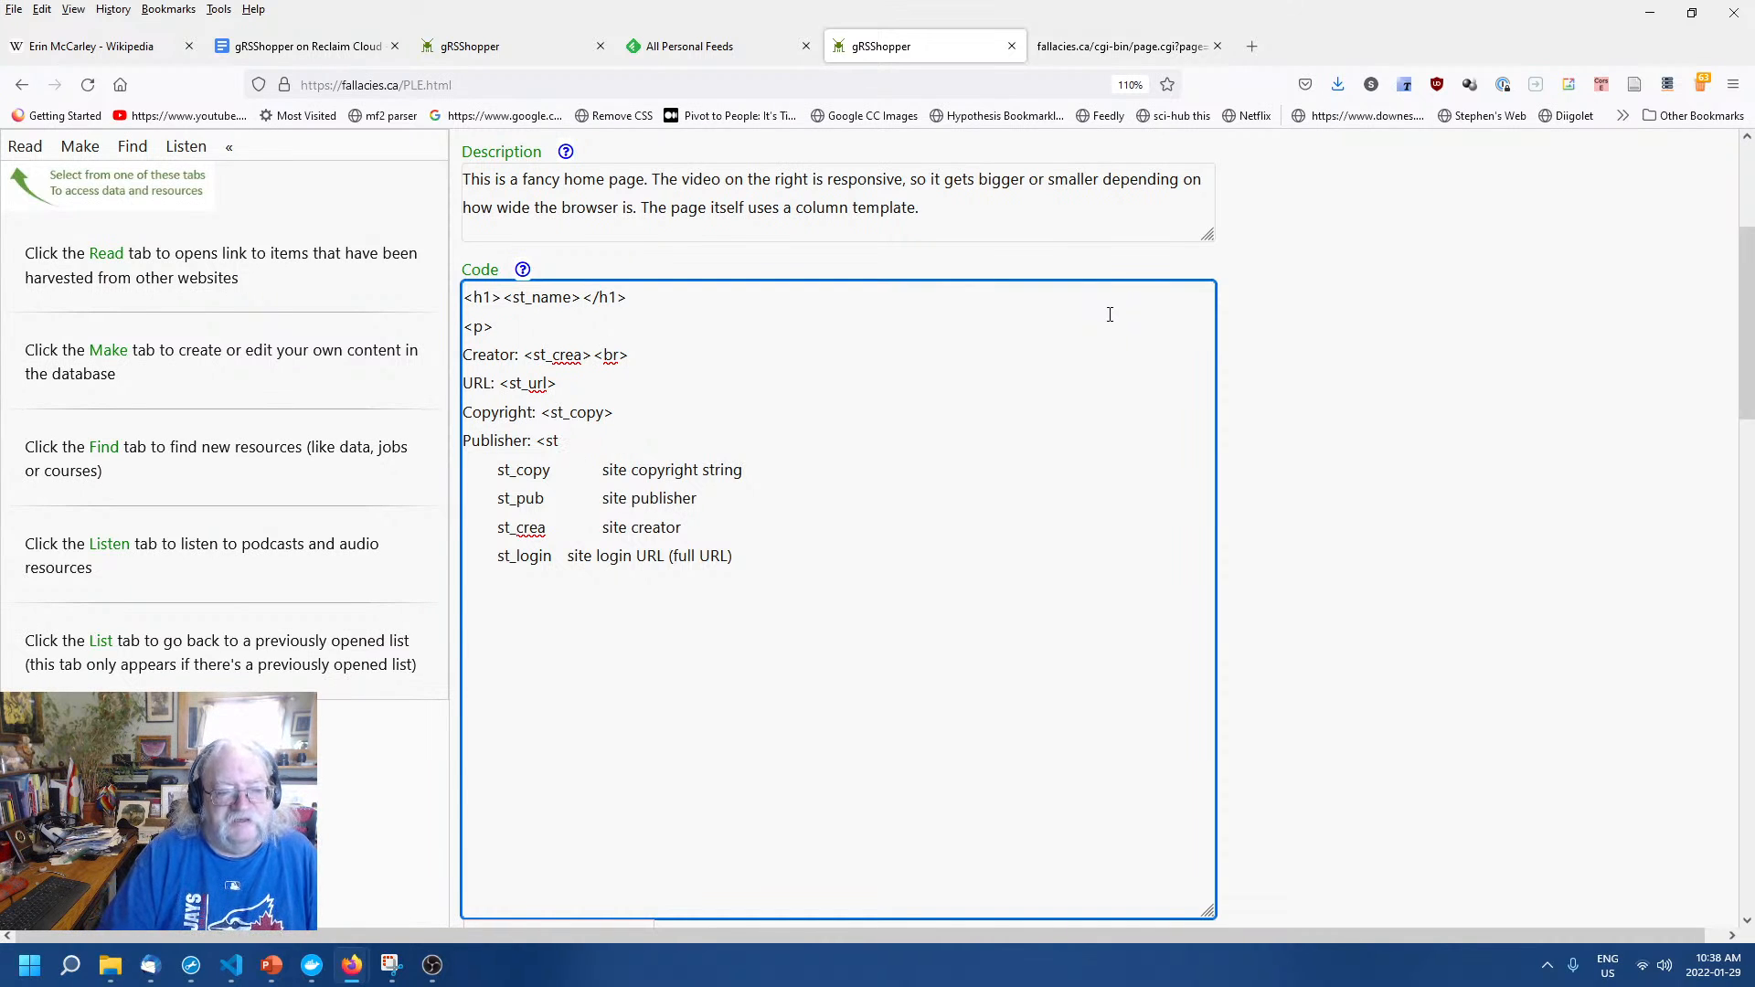
pyautogui.write('_pub')
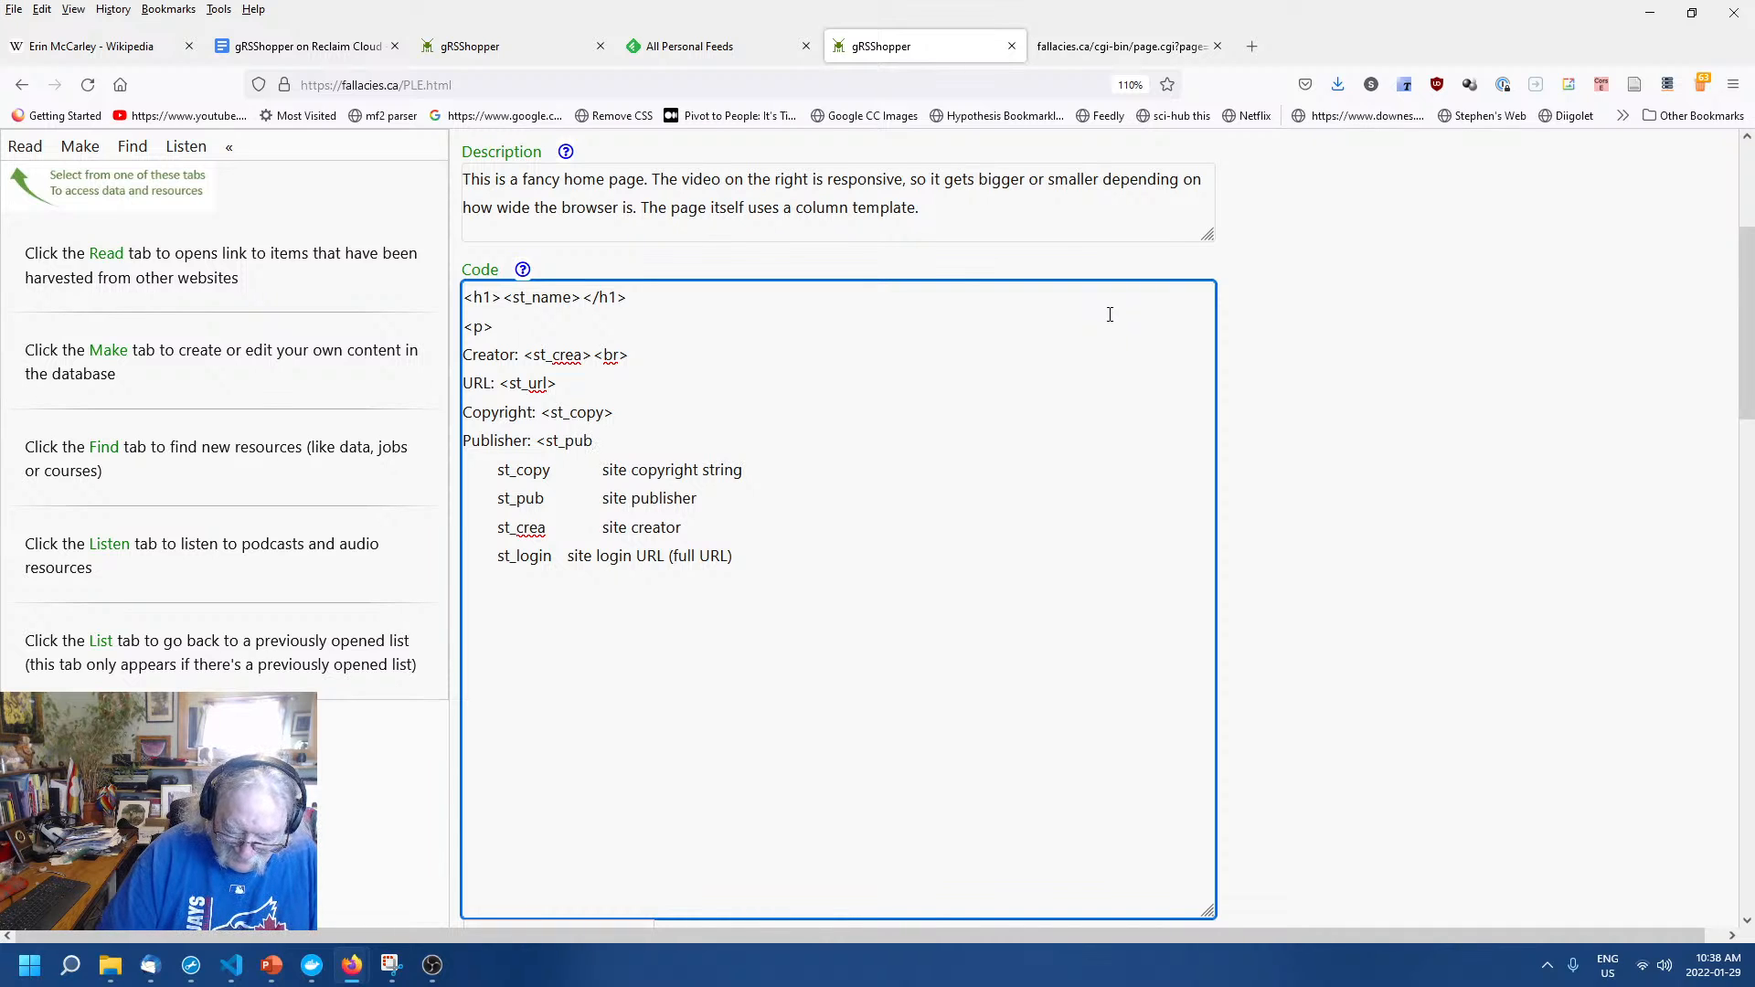
pyautogui.write('>')
pyautogui.press('Return')
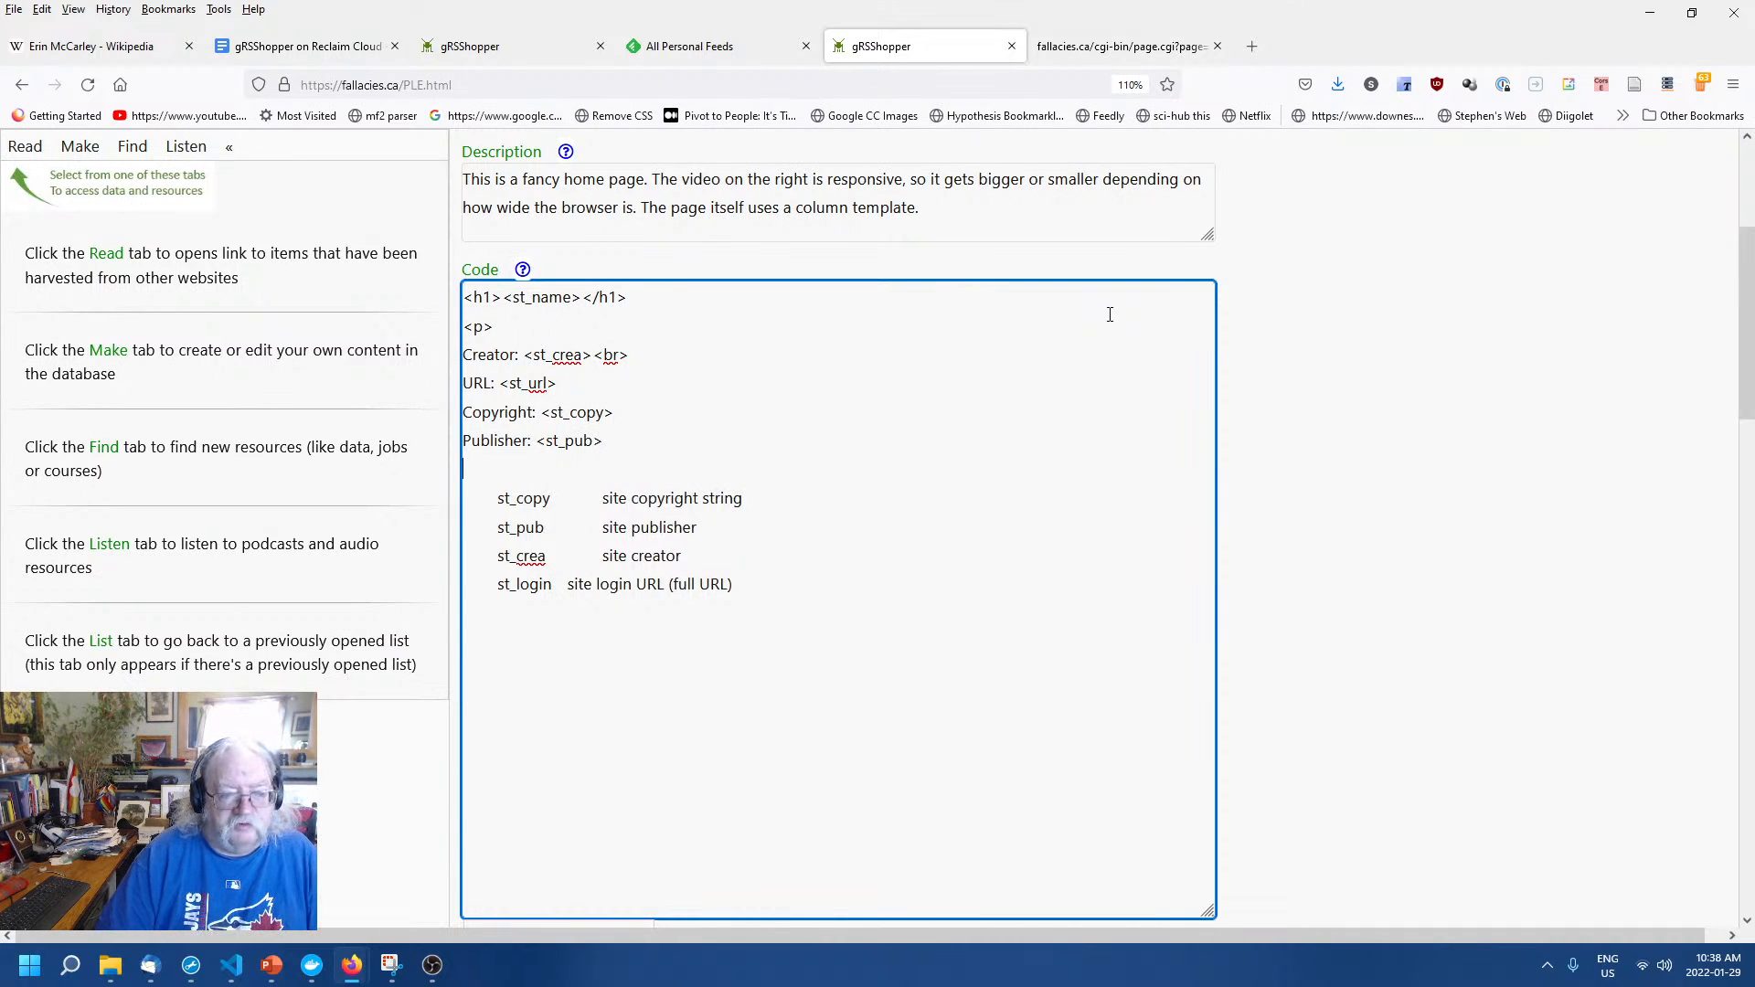
# Add a second 'Creator: <st_crea>' line and delete the remaining st_ reference rows.
pyautogui.write('Creator')
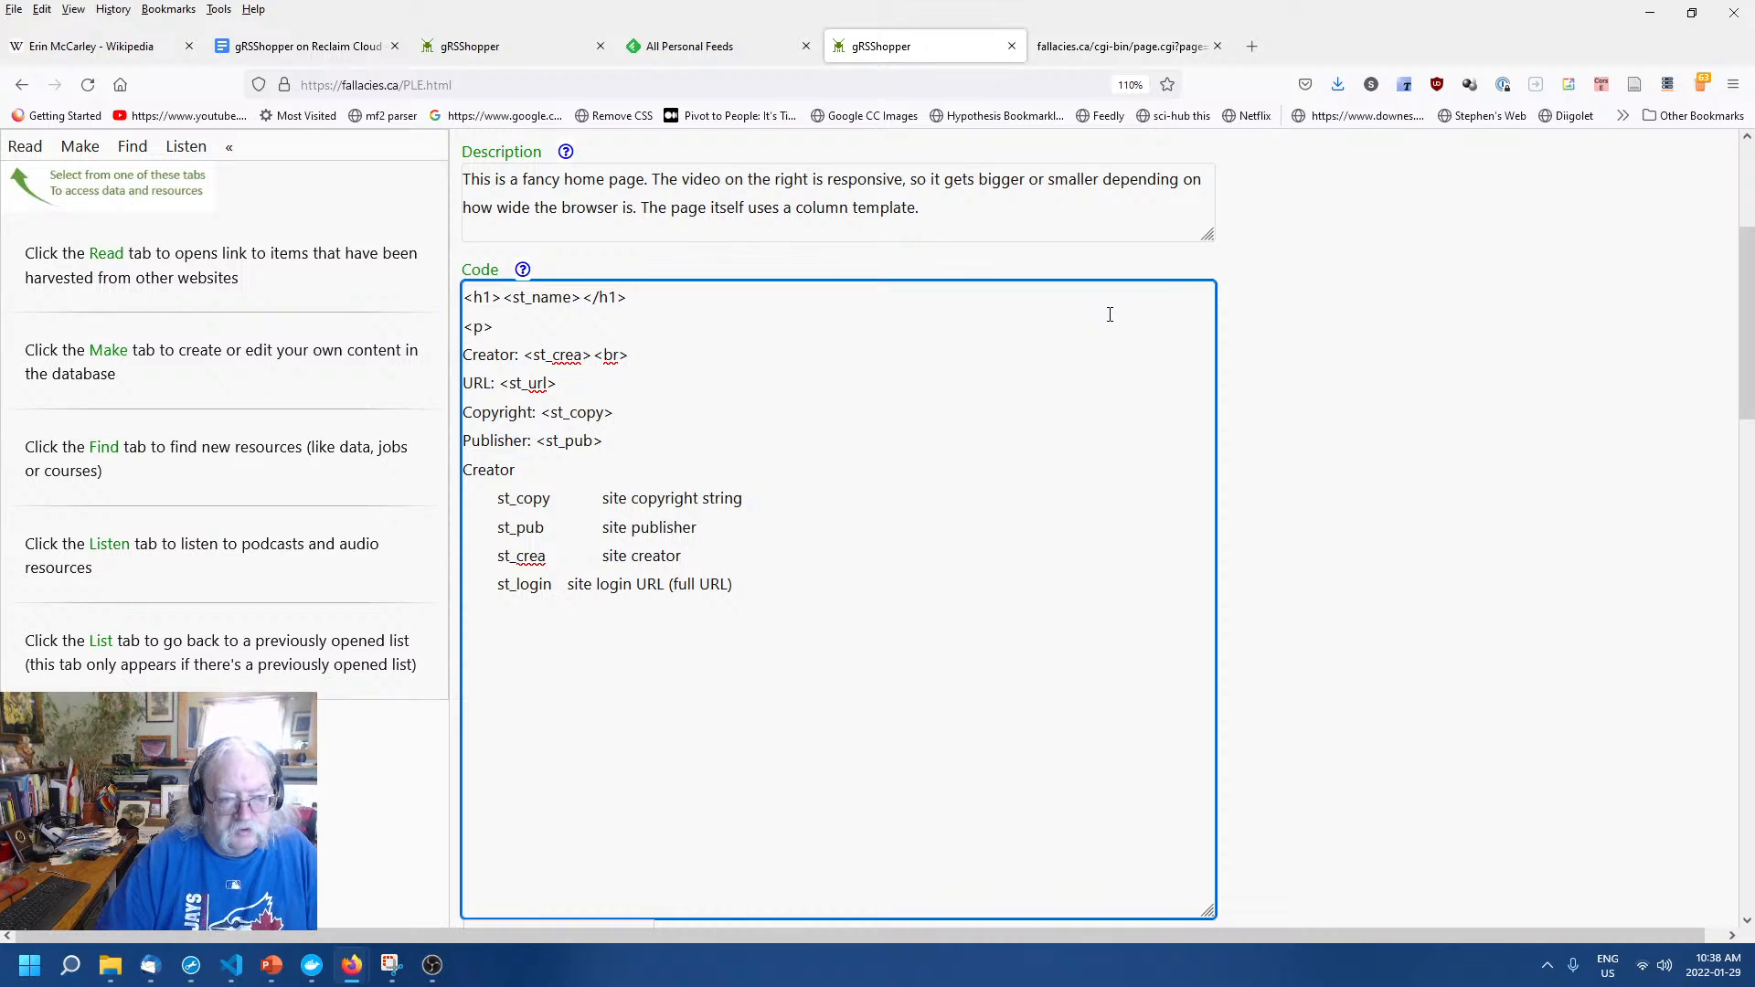
pyautogui.write(': <s')
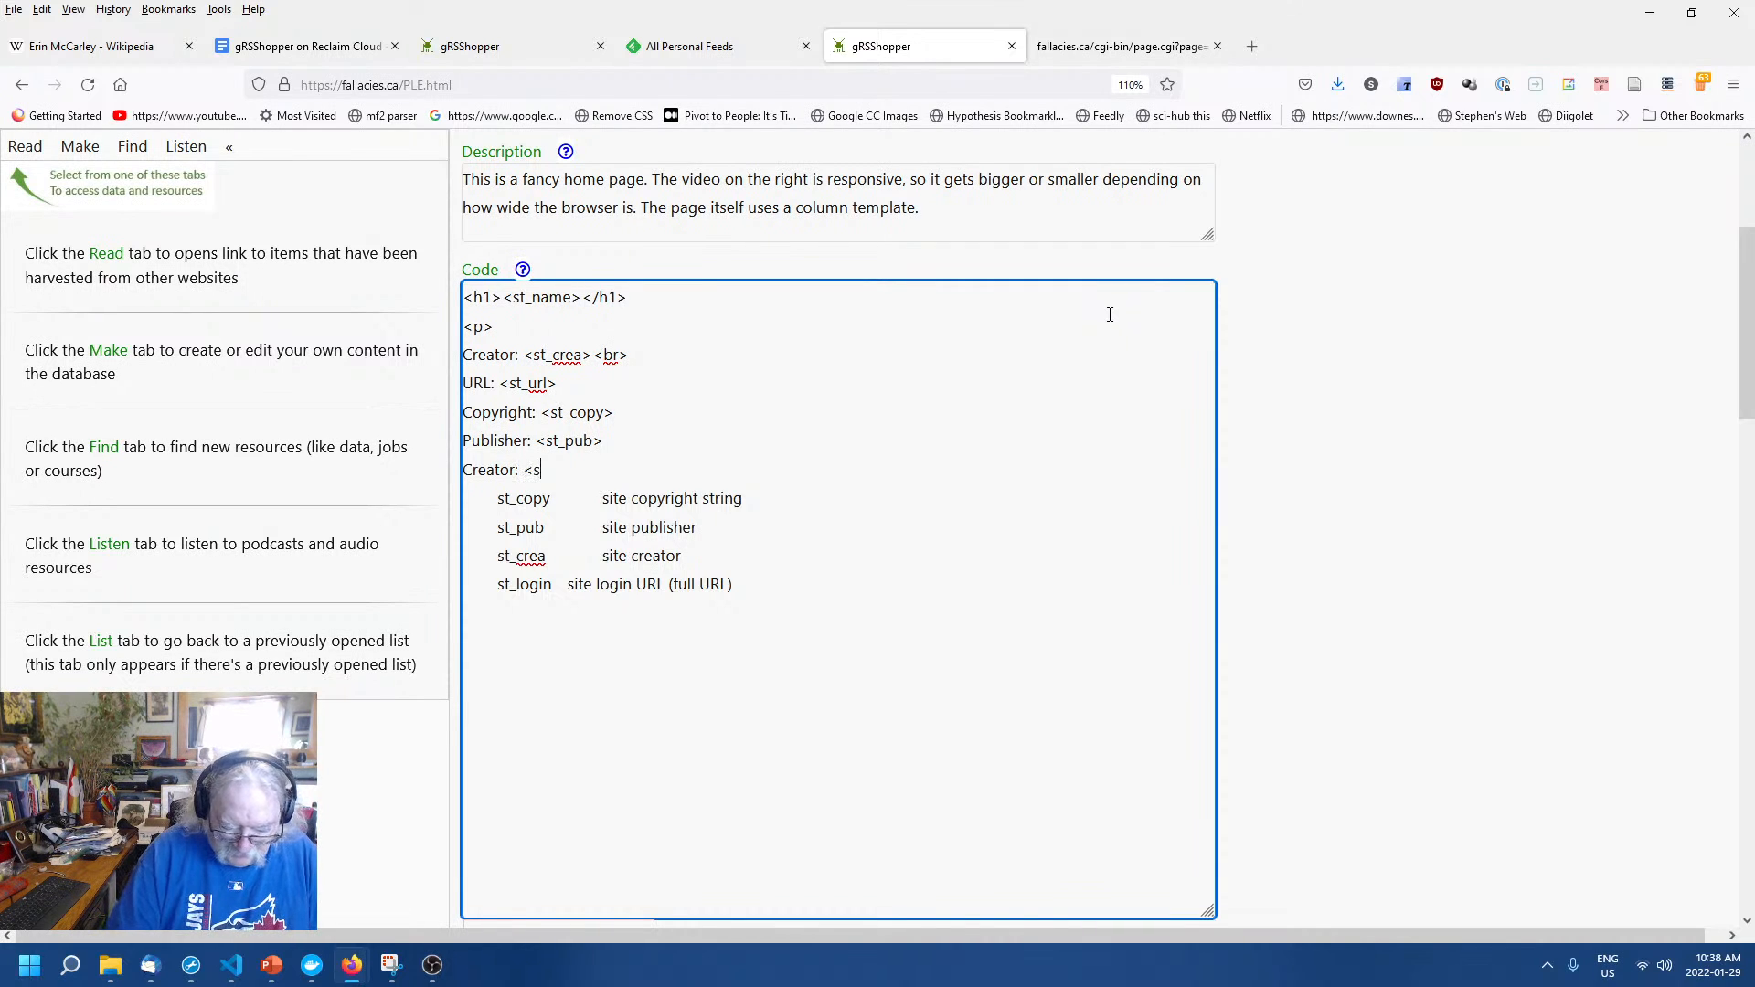
pyautogui.write('t_crea')
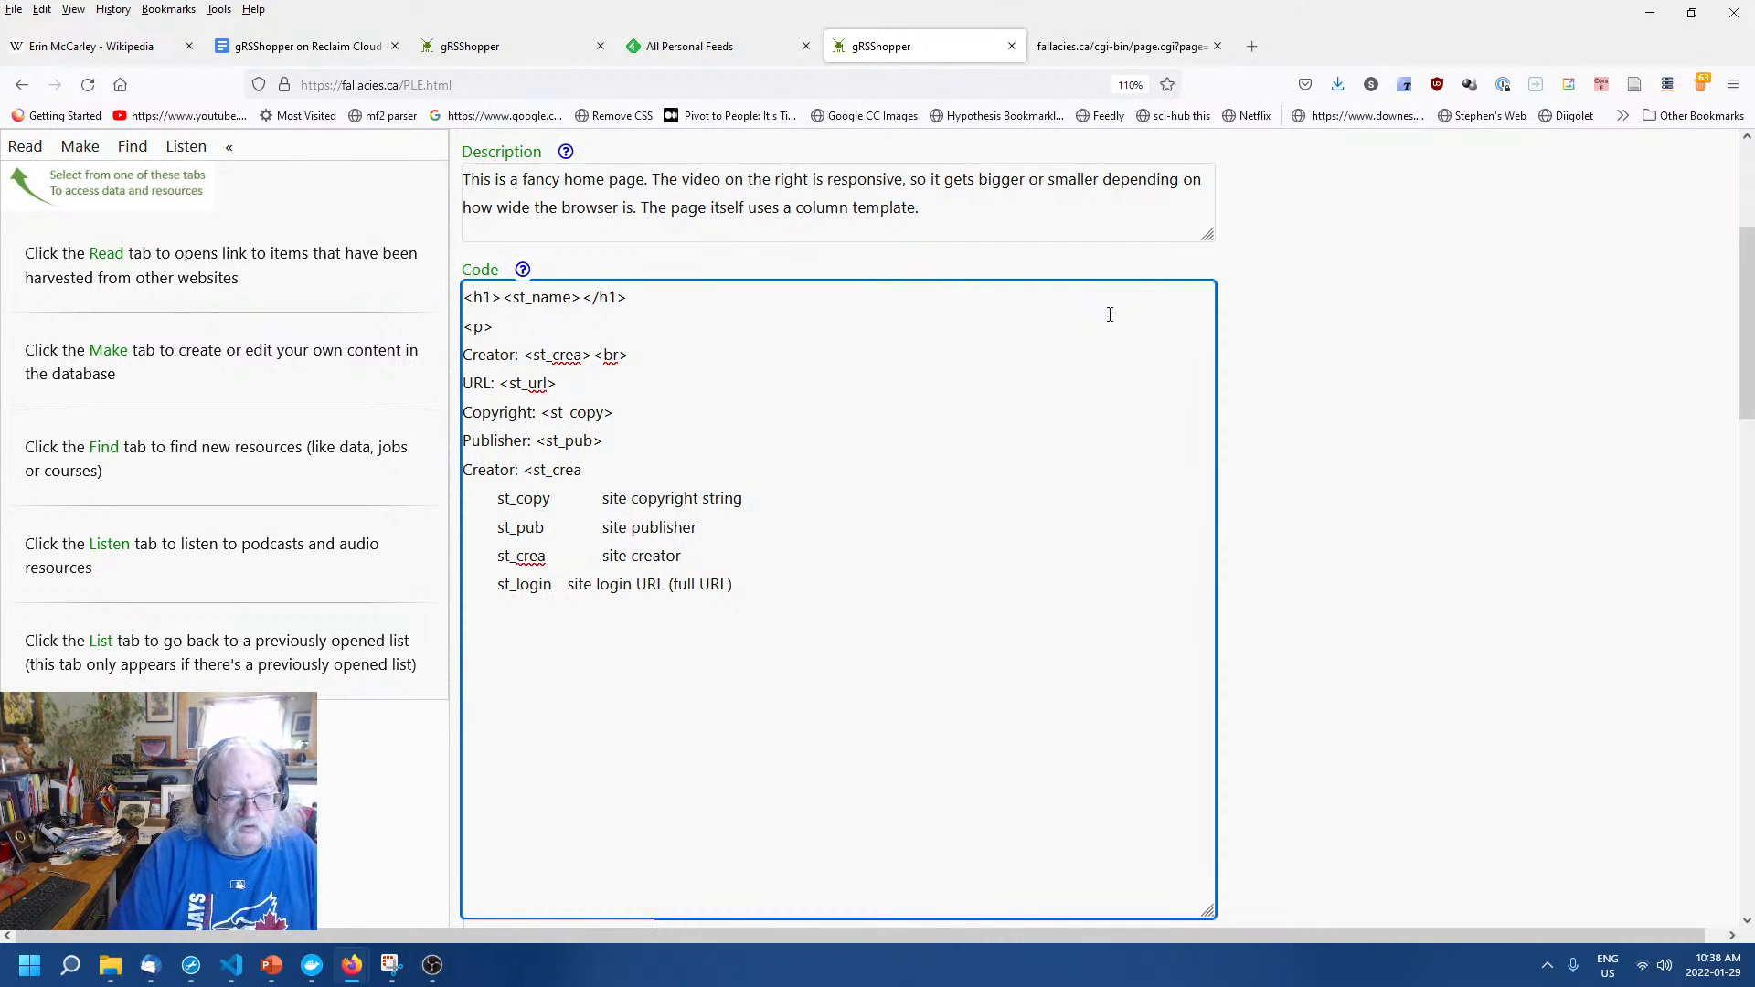
pyautogui.write('>')
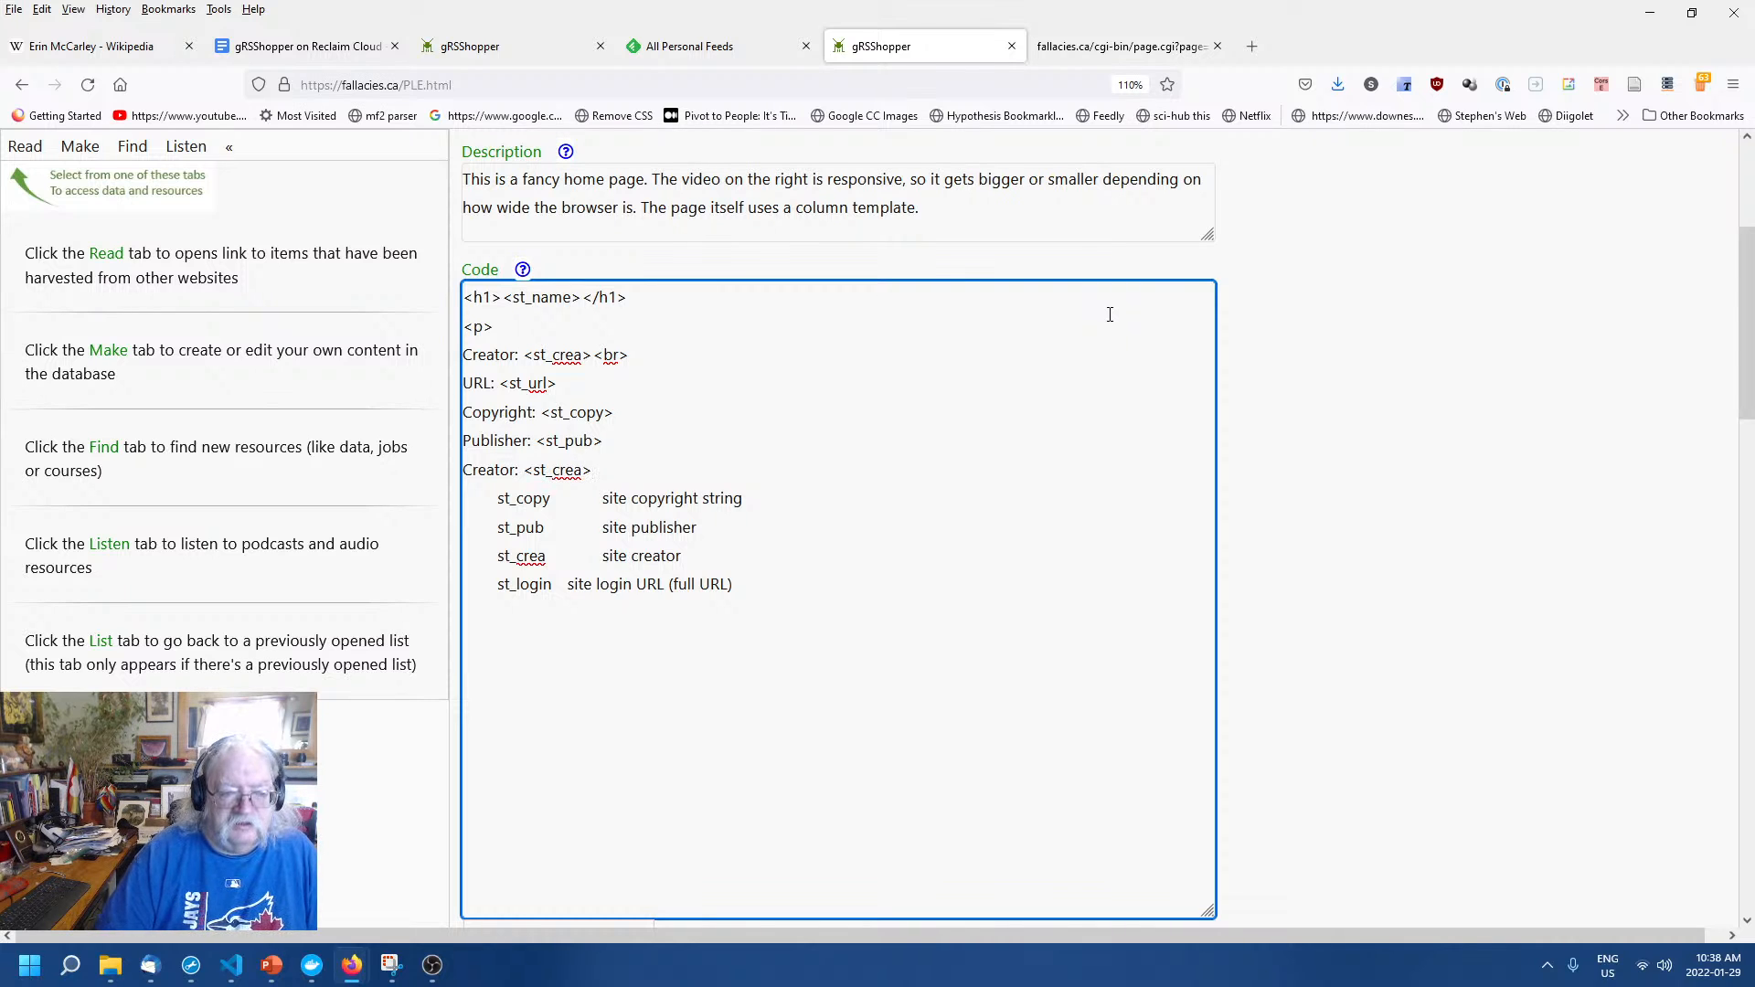
pyautogui.press('Return')
pyautogui.press('Down')
pyautogui.hotkey('shift', 'Down')
pyautogui.hotkey('shift', 'Down')
pyautogui.hotkey('shift', 'Down')
pyautogui.hotkey('shift', 'Down')
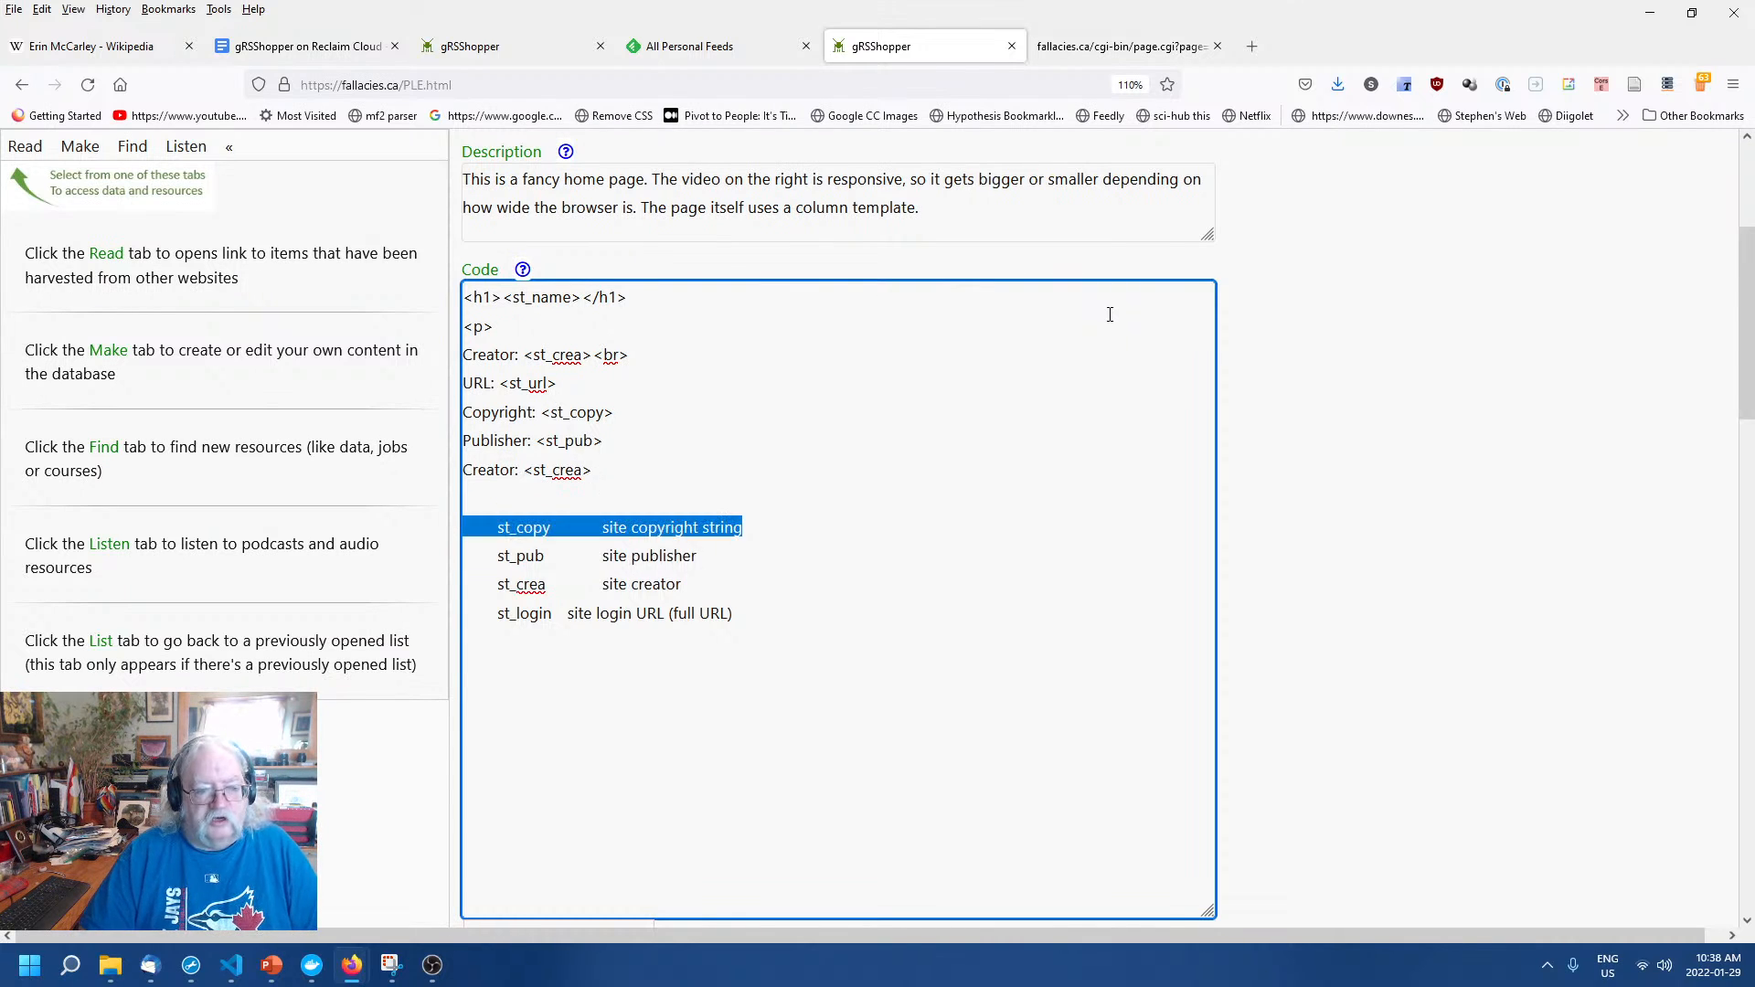
pyautogui.press('Delete')
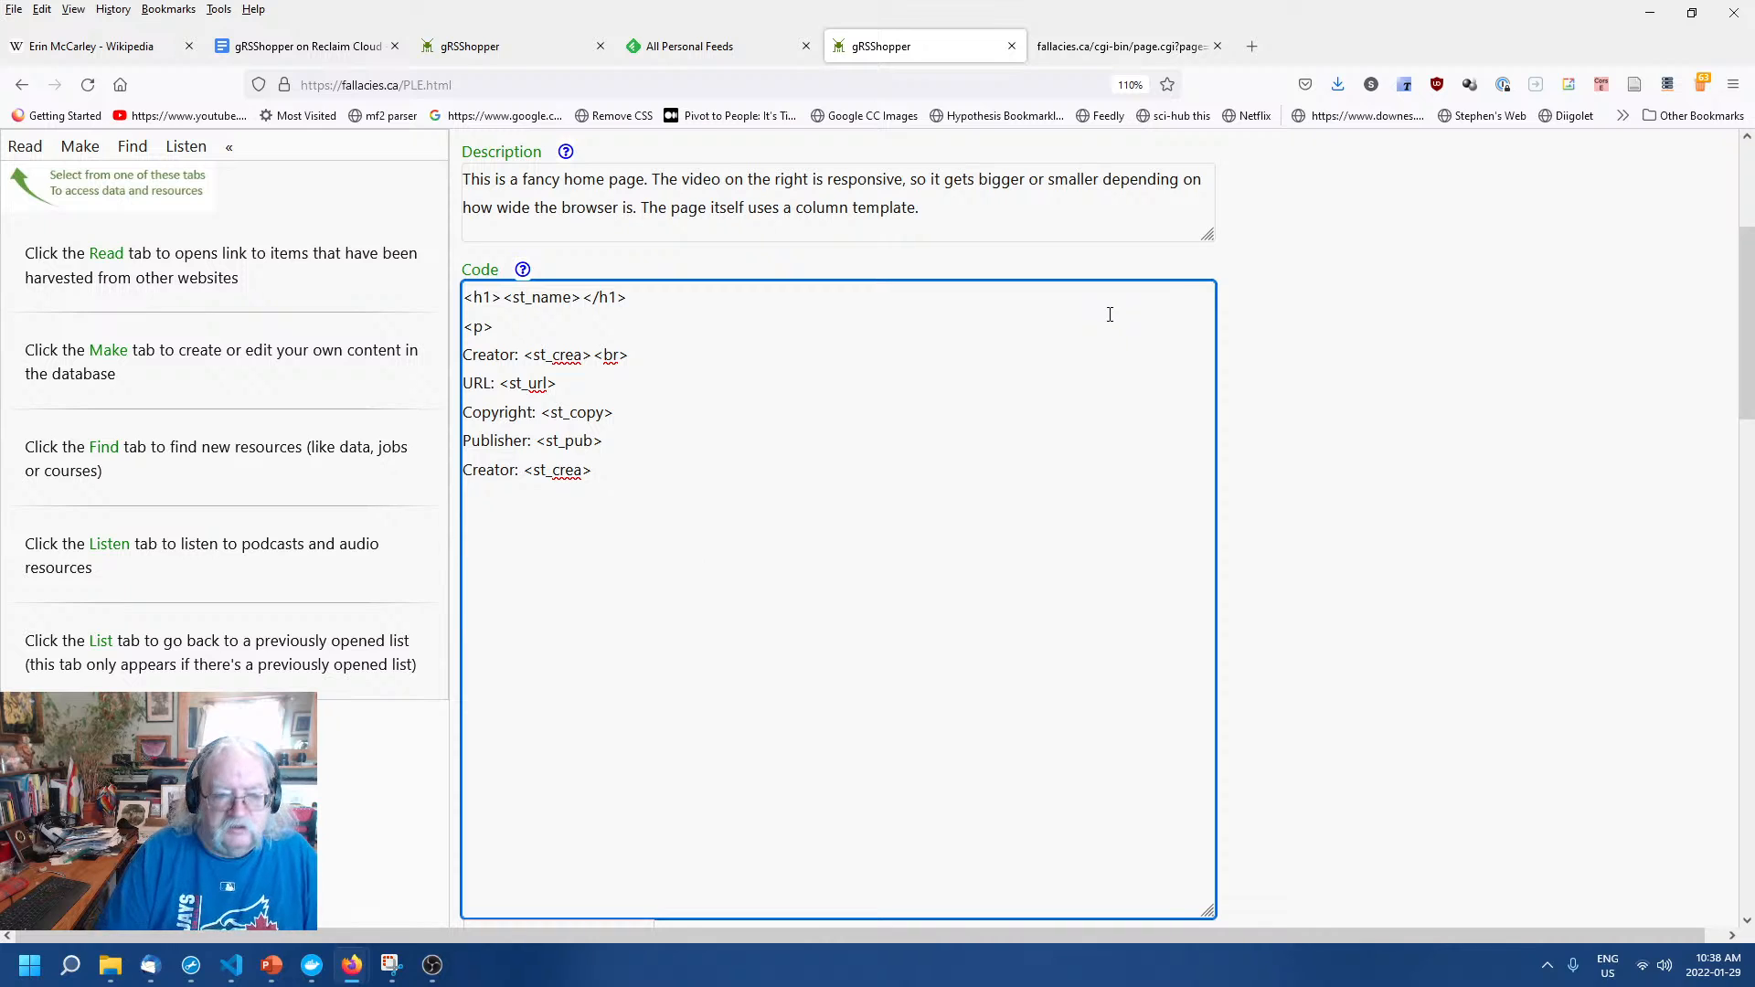
# Append <br> to the URL, Copyright and Publisher lines.
pyautogui.moveTo(595, 355); pyautogui.dragTo(635, 345)
pyautogui.hotkey('ctrl', 'c')
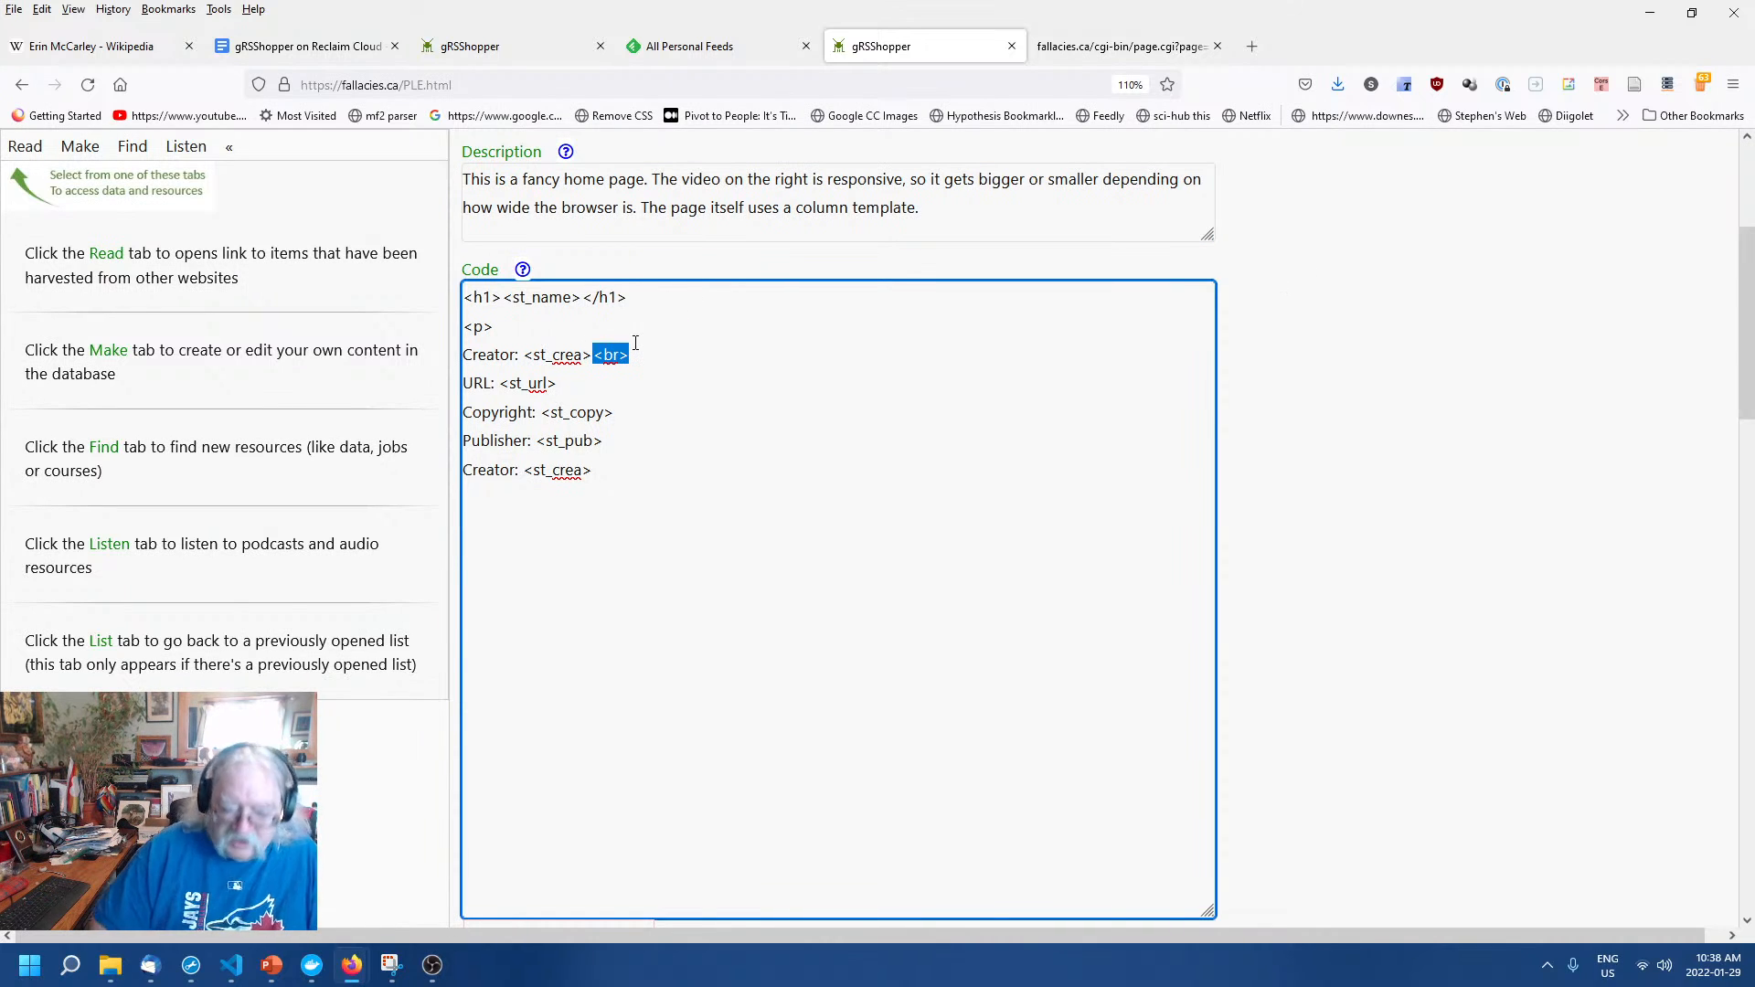
pyautogui.click(636, 344)
pyautogui.hotkey('ctrl', 'v')
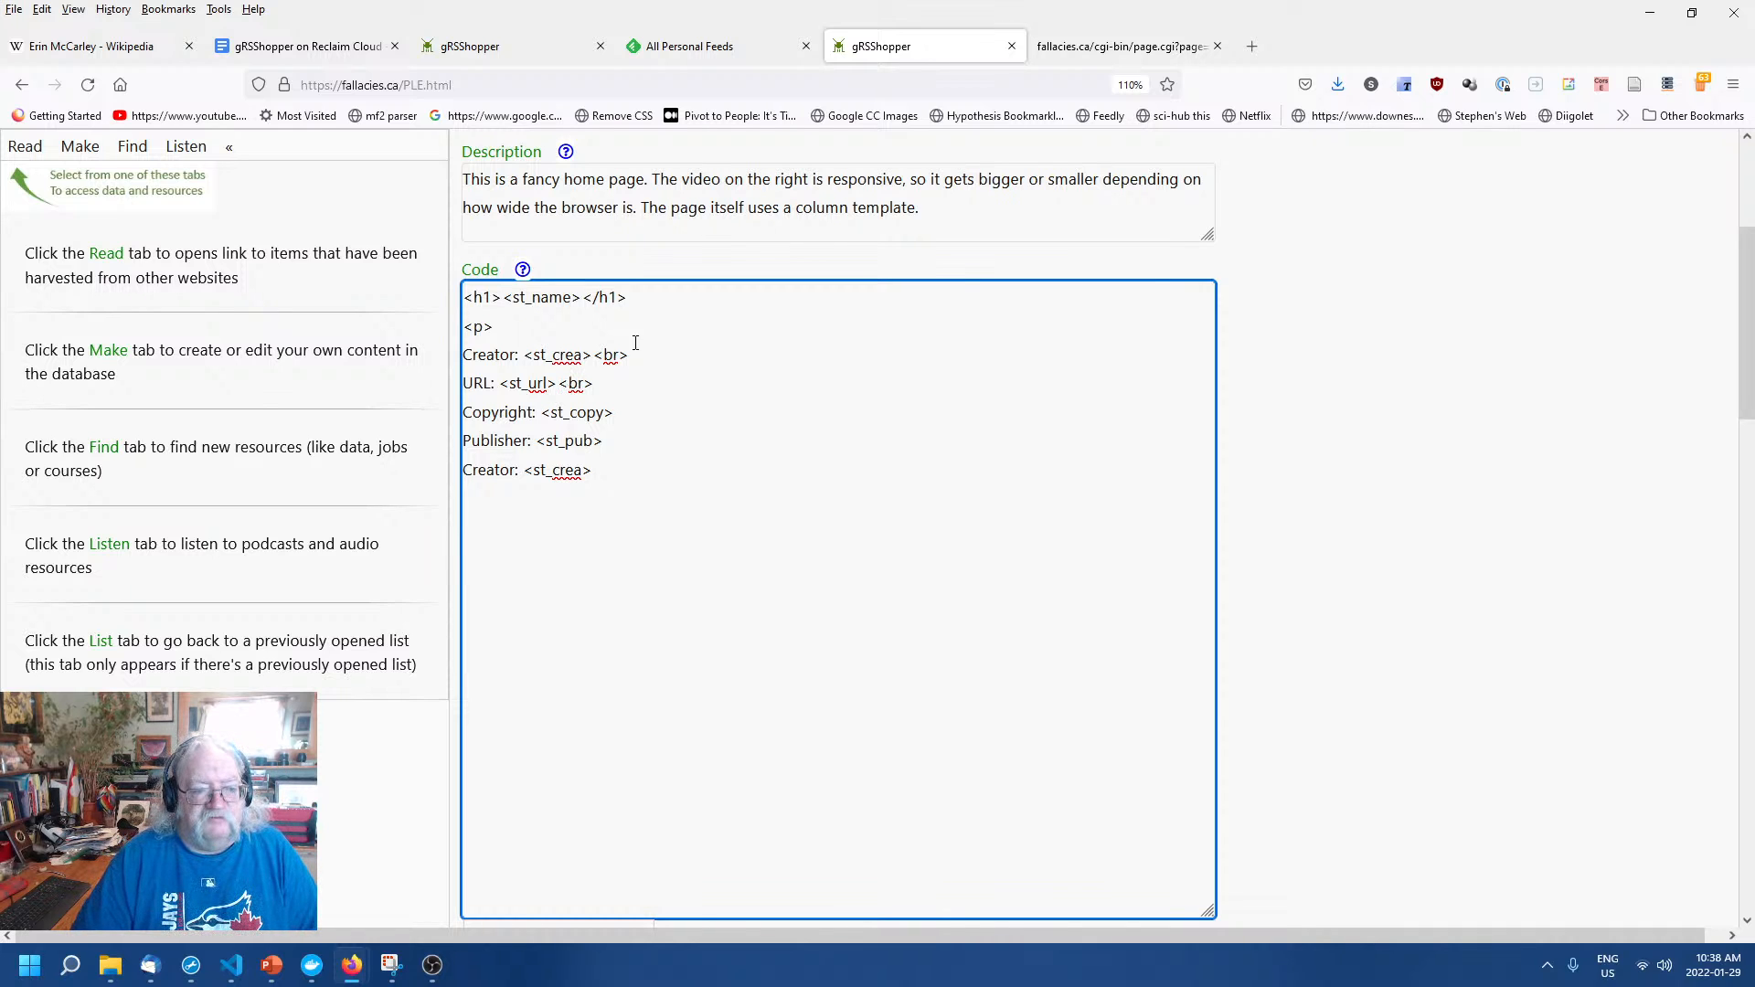
pyautogui.hotkey('ctrl', 'v')
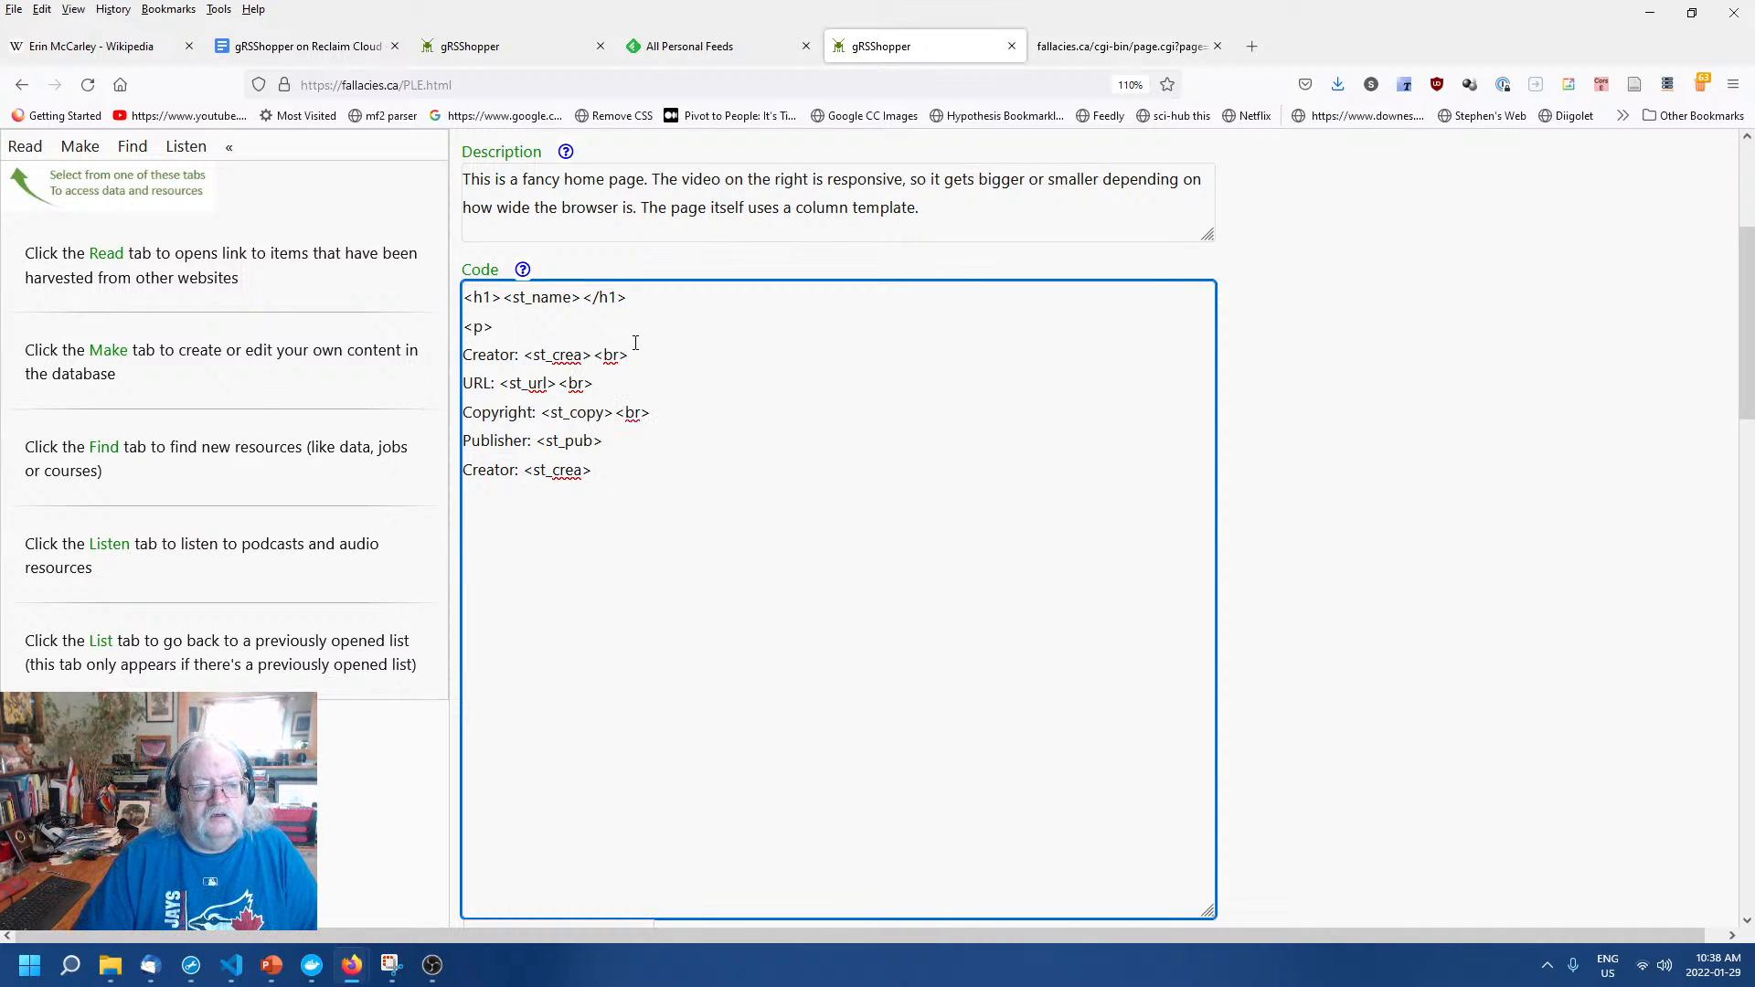
pyautogui.hotkey('ctrl', 'v')
pyautogui.hotkey('ctrl', 'v')
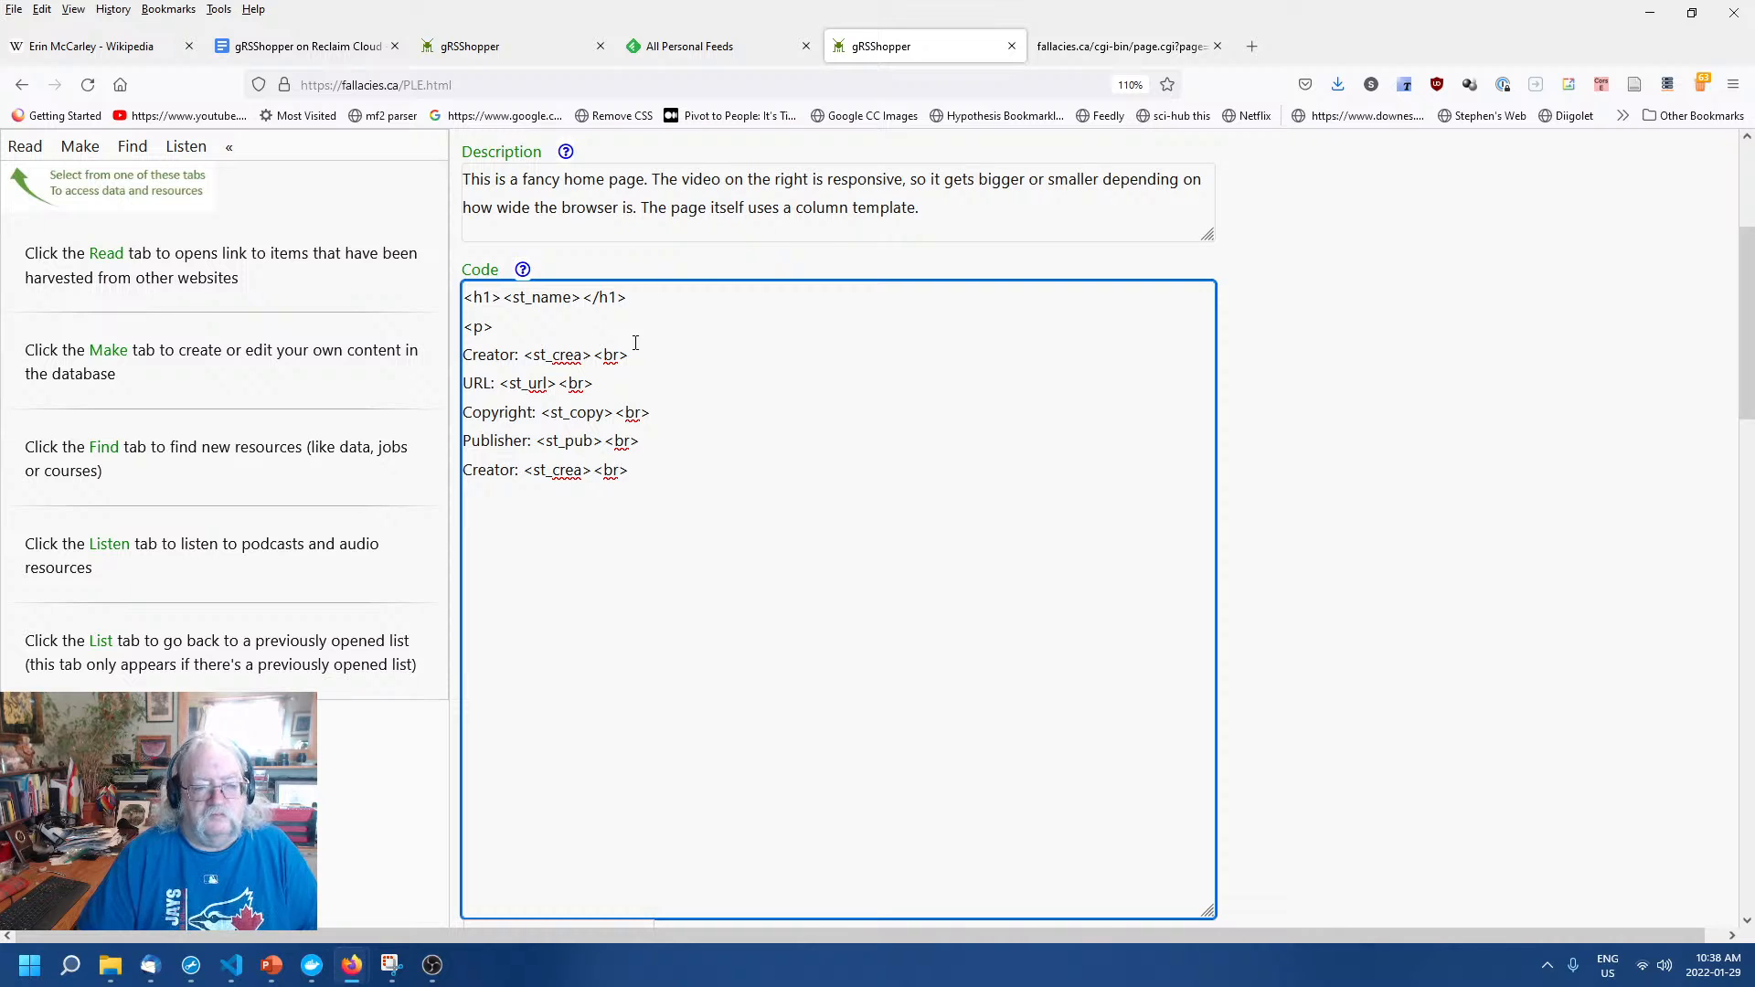
pyautogui.write('+')
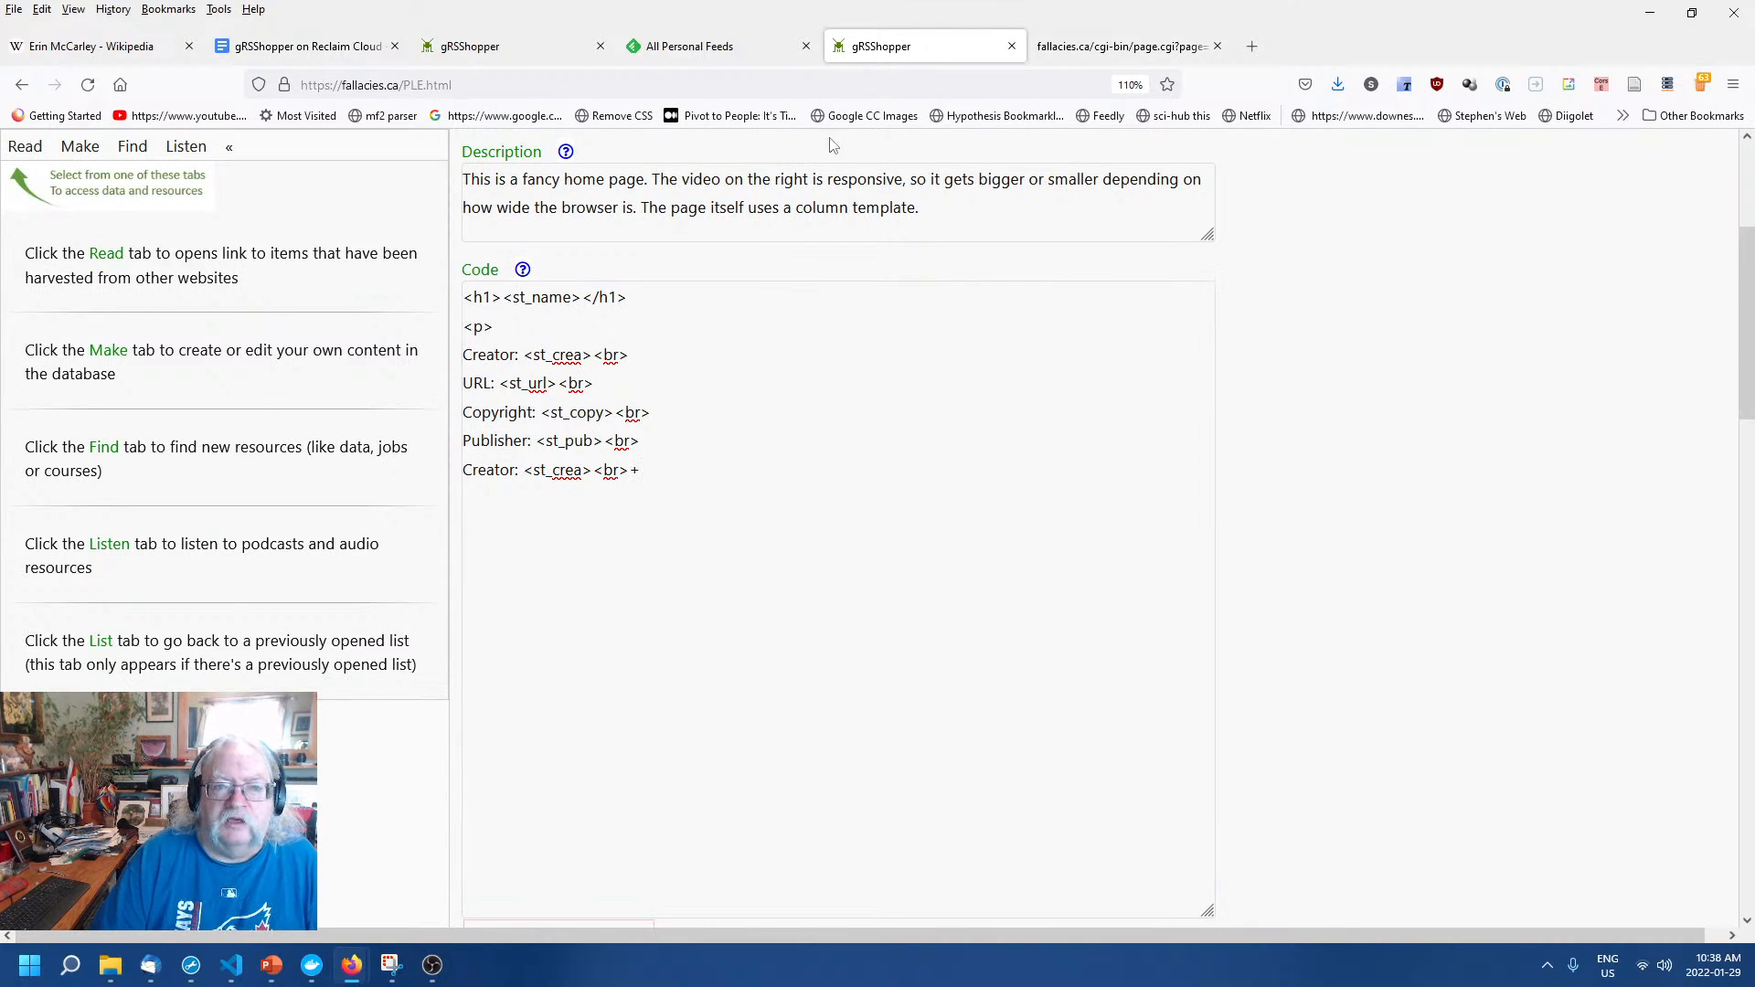
# Reload page 152 to check the new URL, Copyright and Publisher lines, then remove the stray '+'.
pyautogui.click(1069, 53)
pyautogui.rightClick(874, 376)
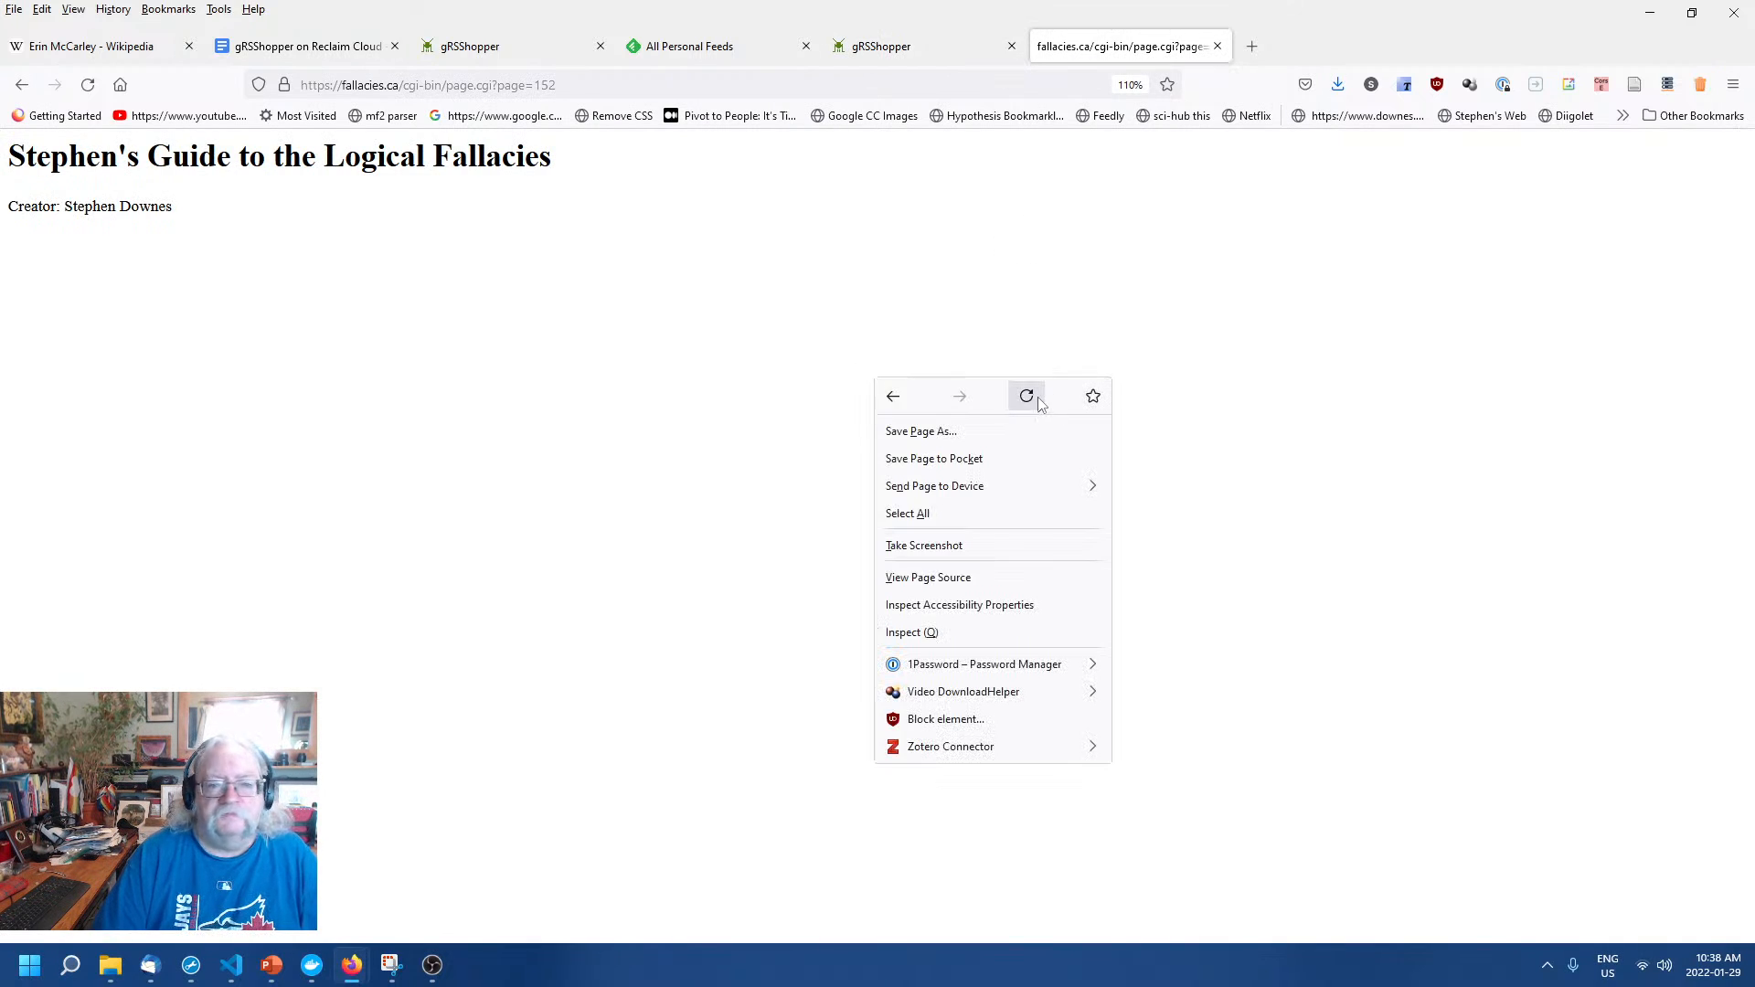
pyautogui.click(1034, 398)
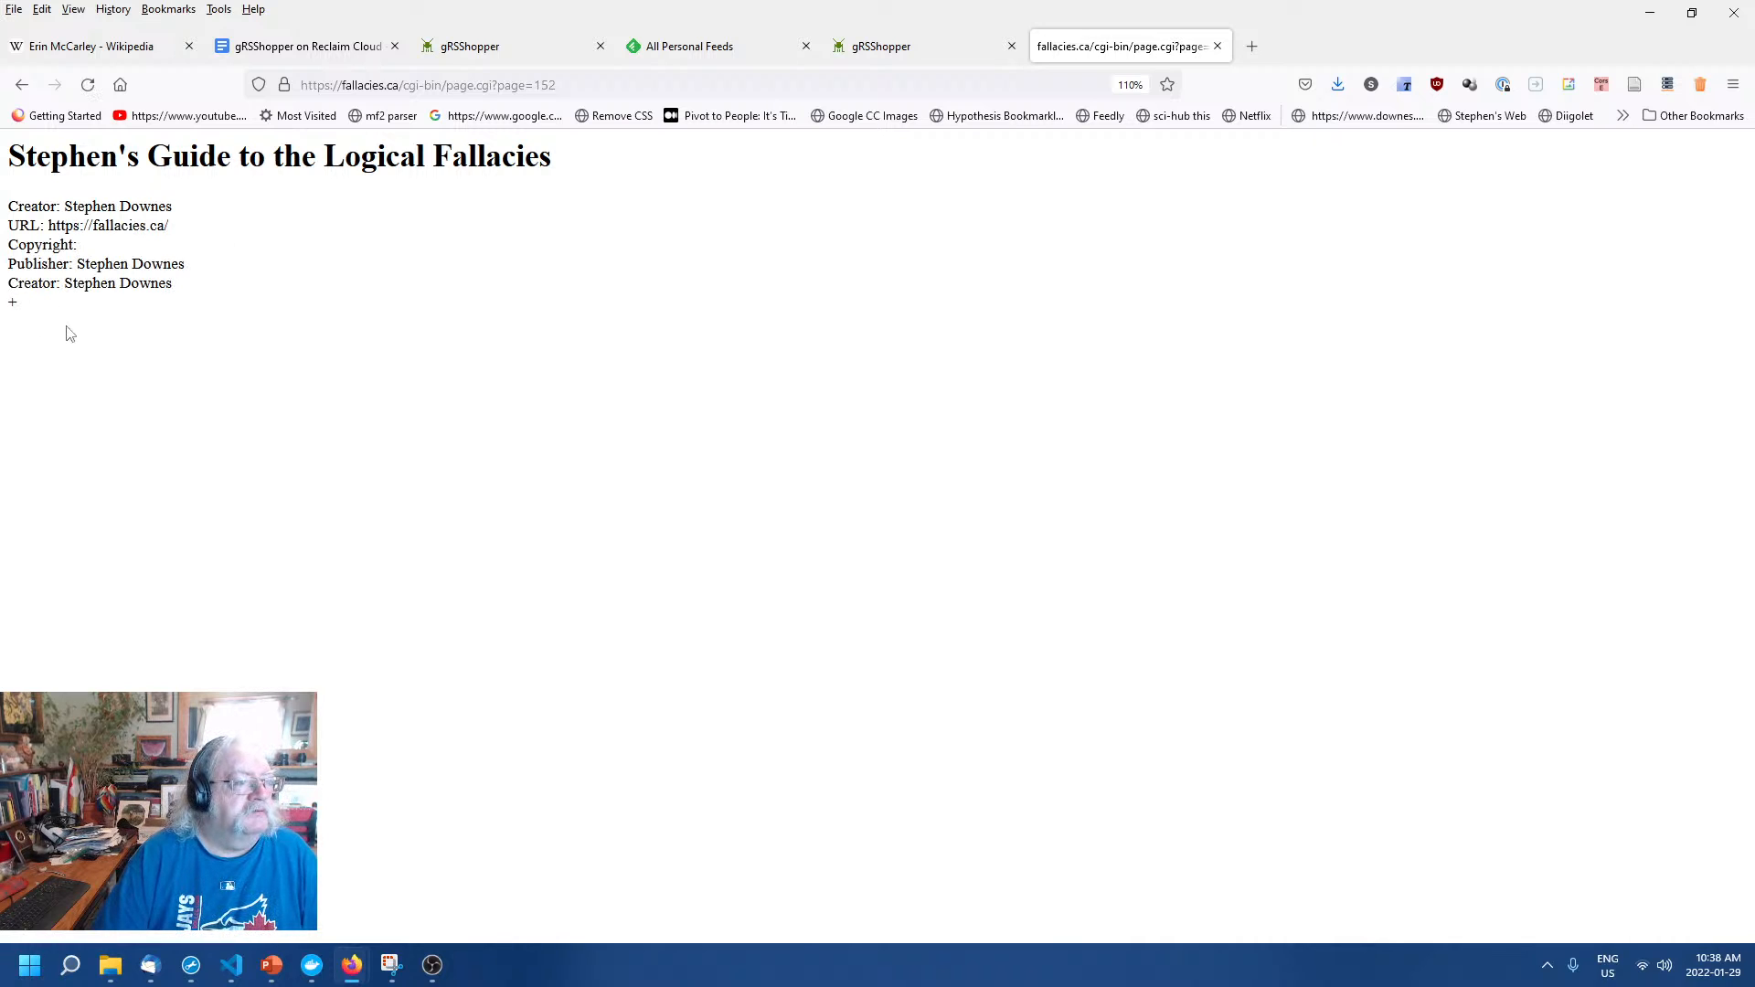
pyautogui.click(881, 50)
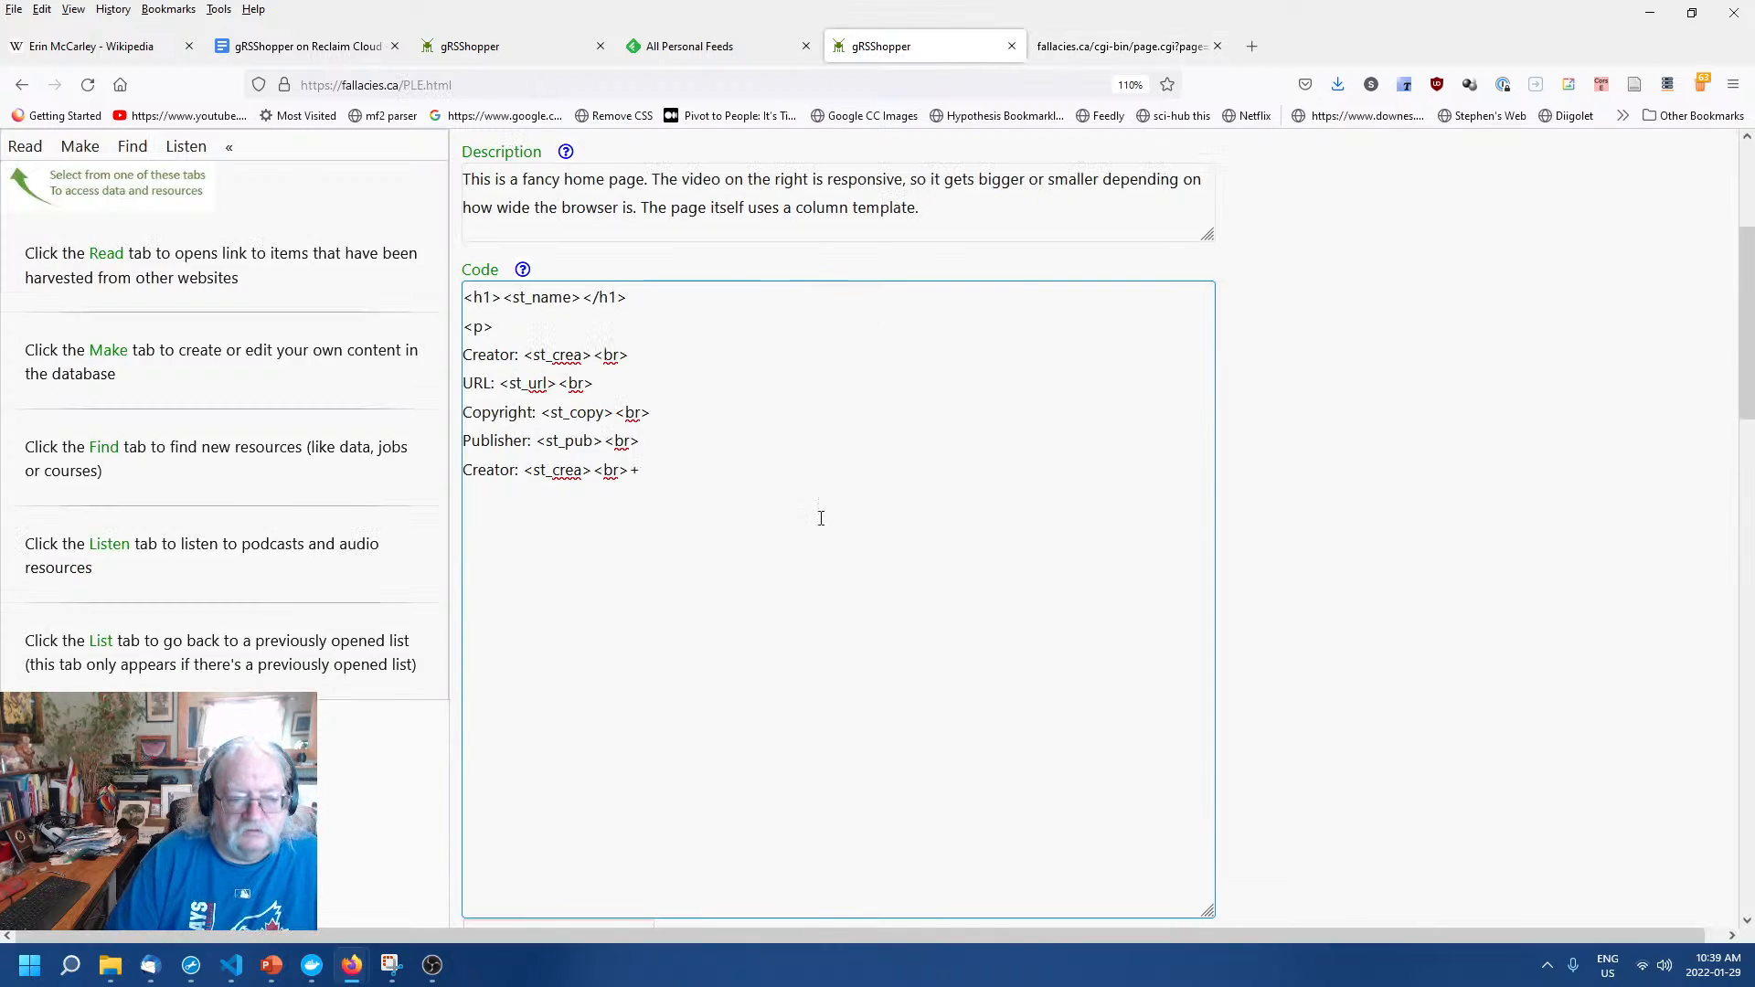
pyautogui.click(638, 473)
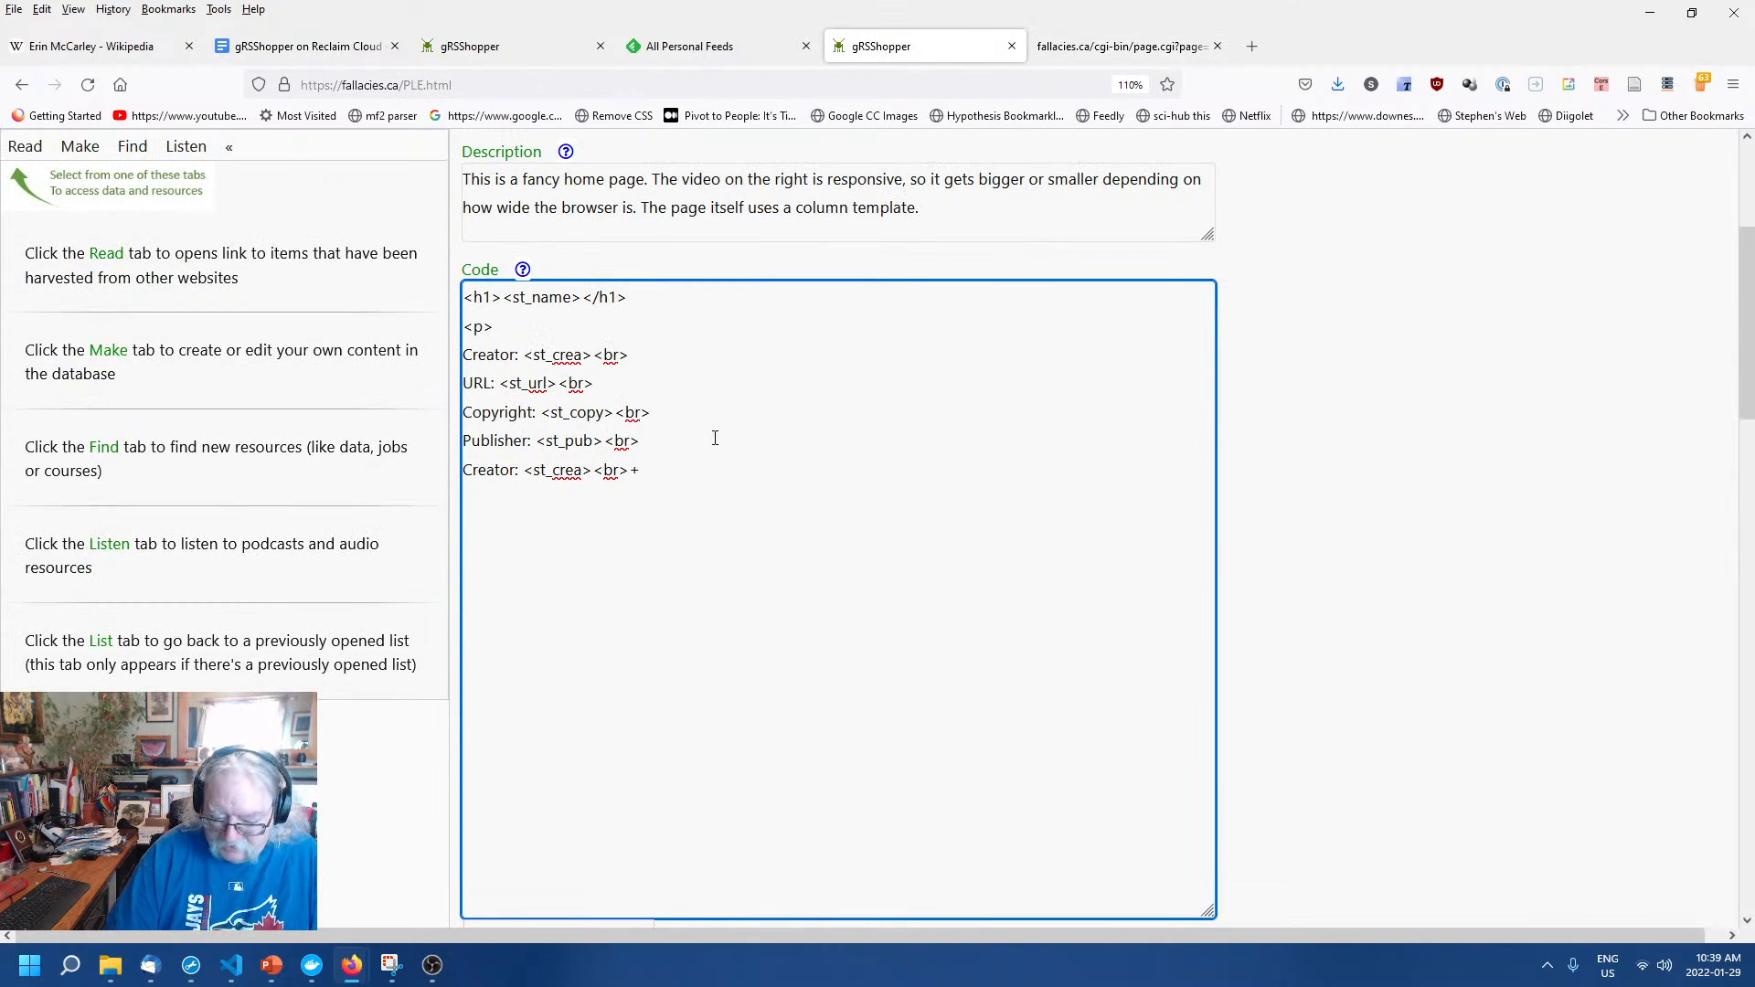
pyautogui.click(1516, 640)
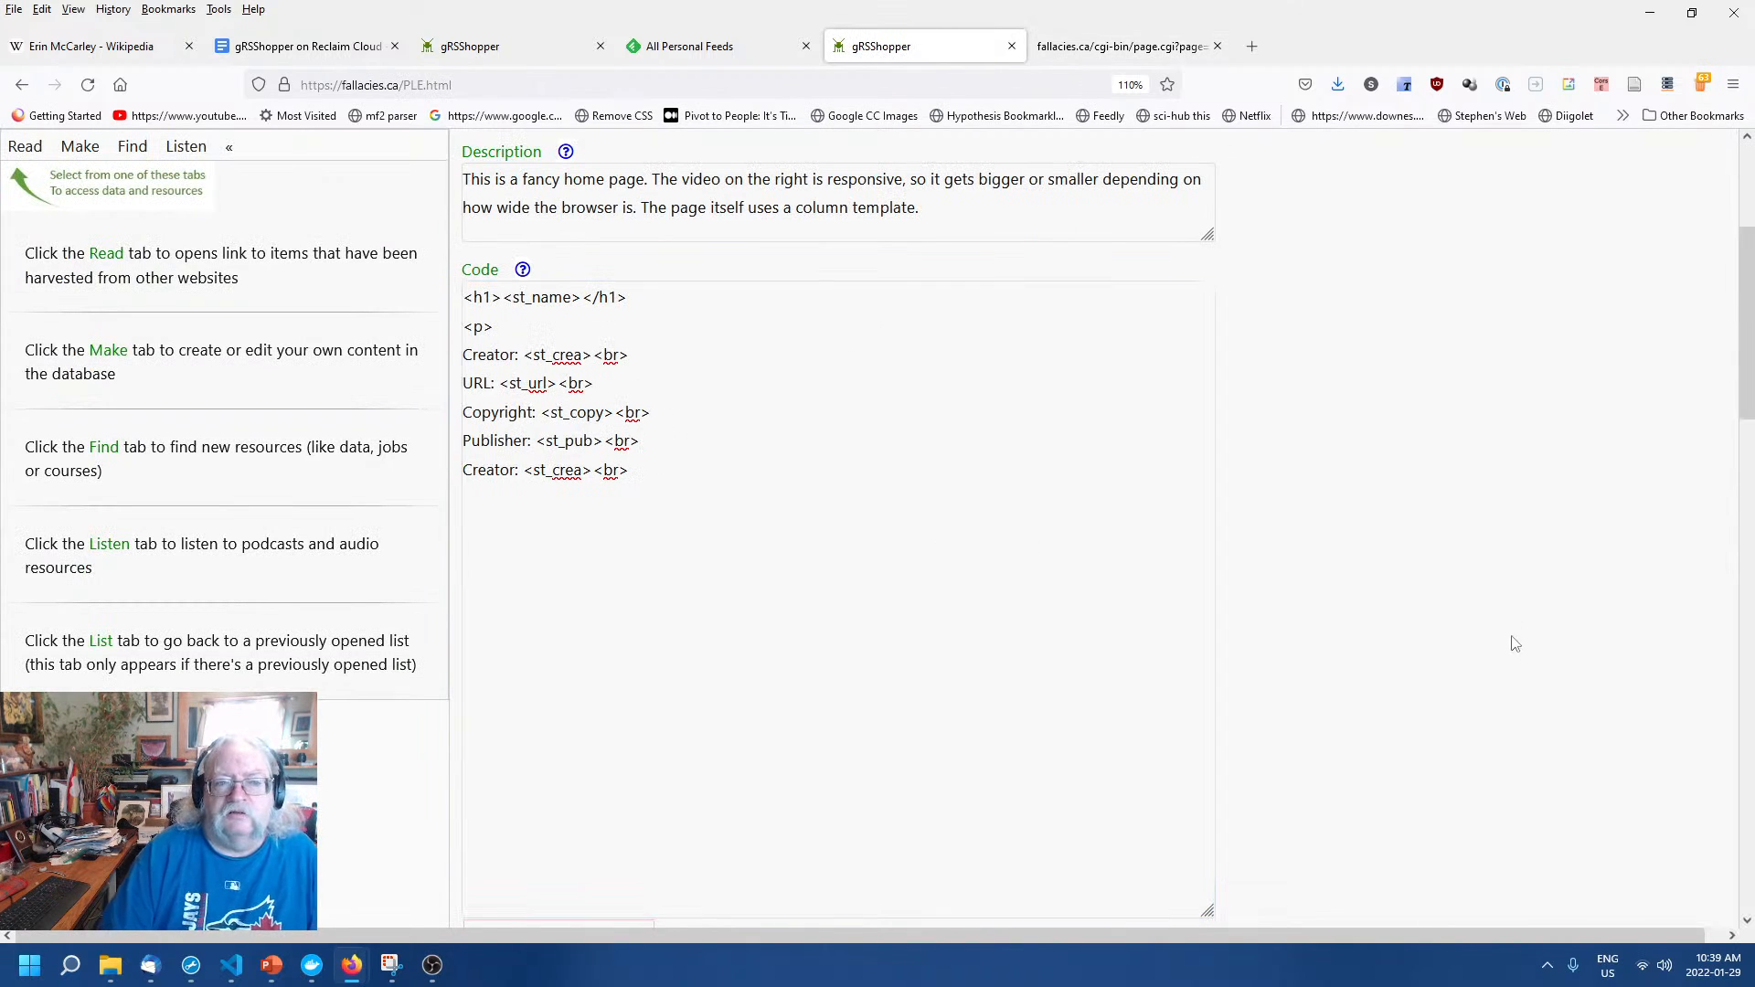
pyautogui.scroll(3, 1512, 643)
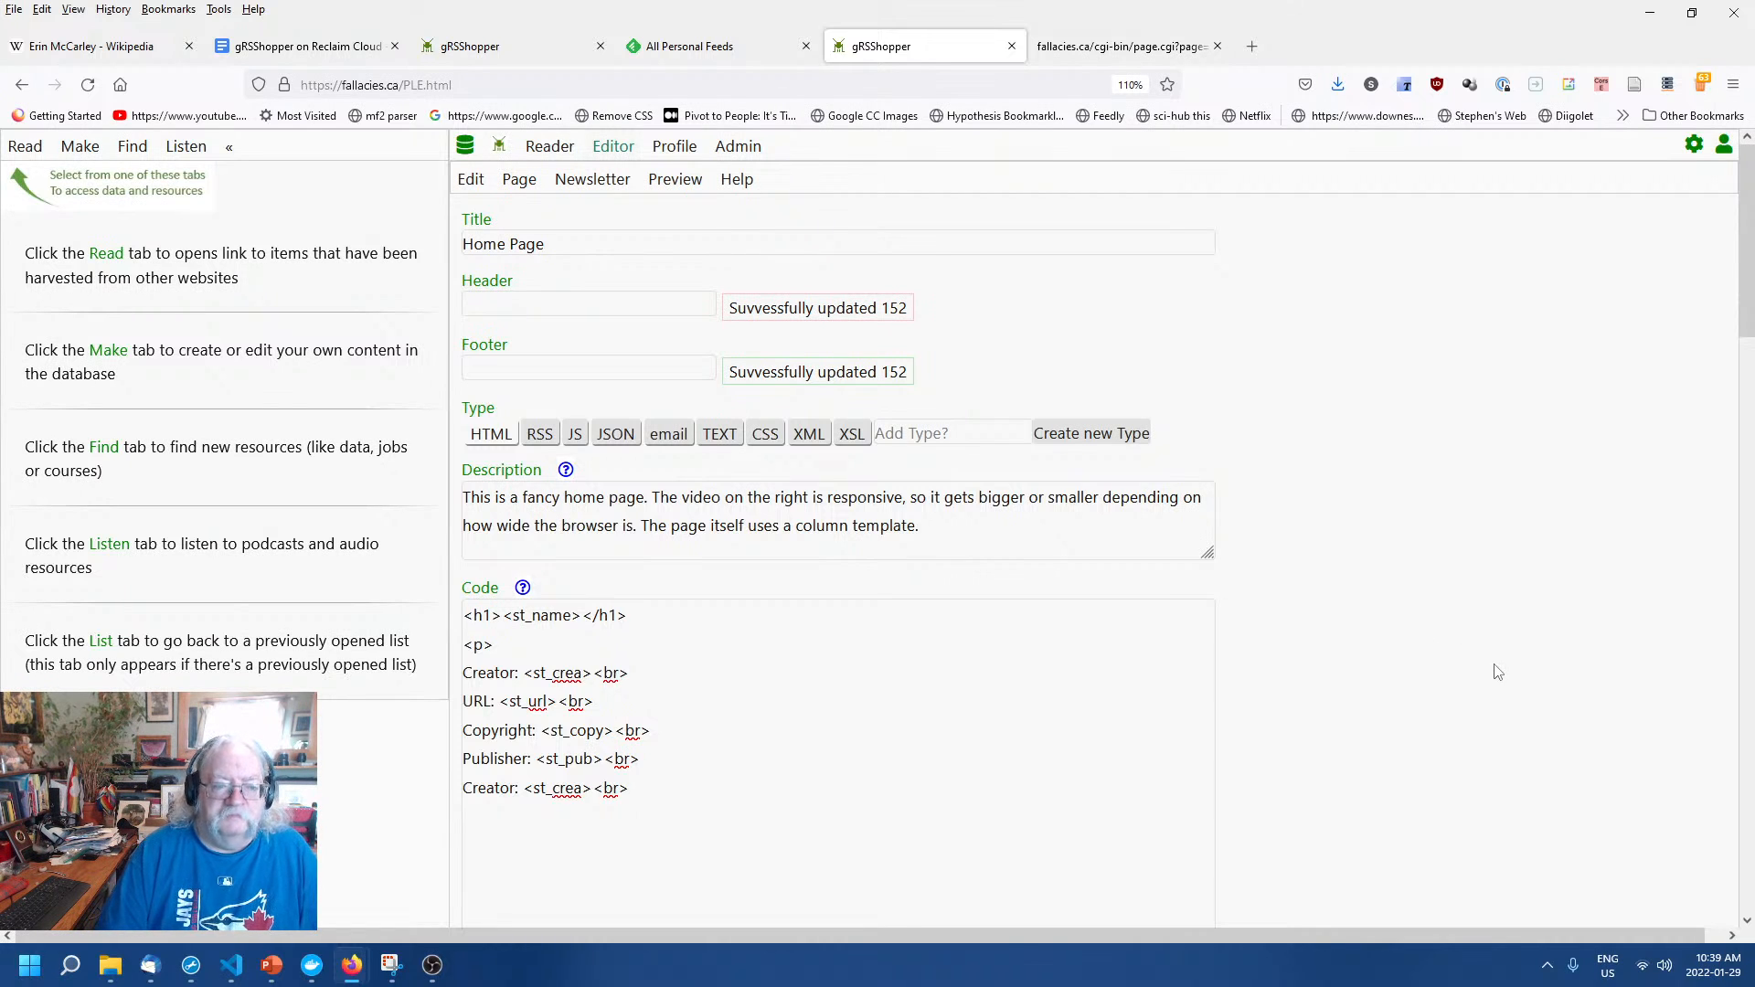
# Change the Creator, URL, Copyright, Publisher and final Creator line breaks to <br />.
pyautogui.click(1124, 737)
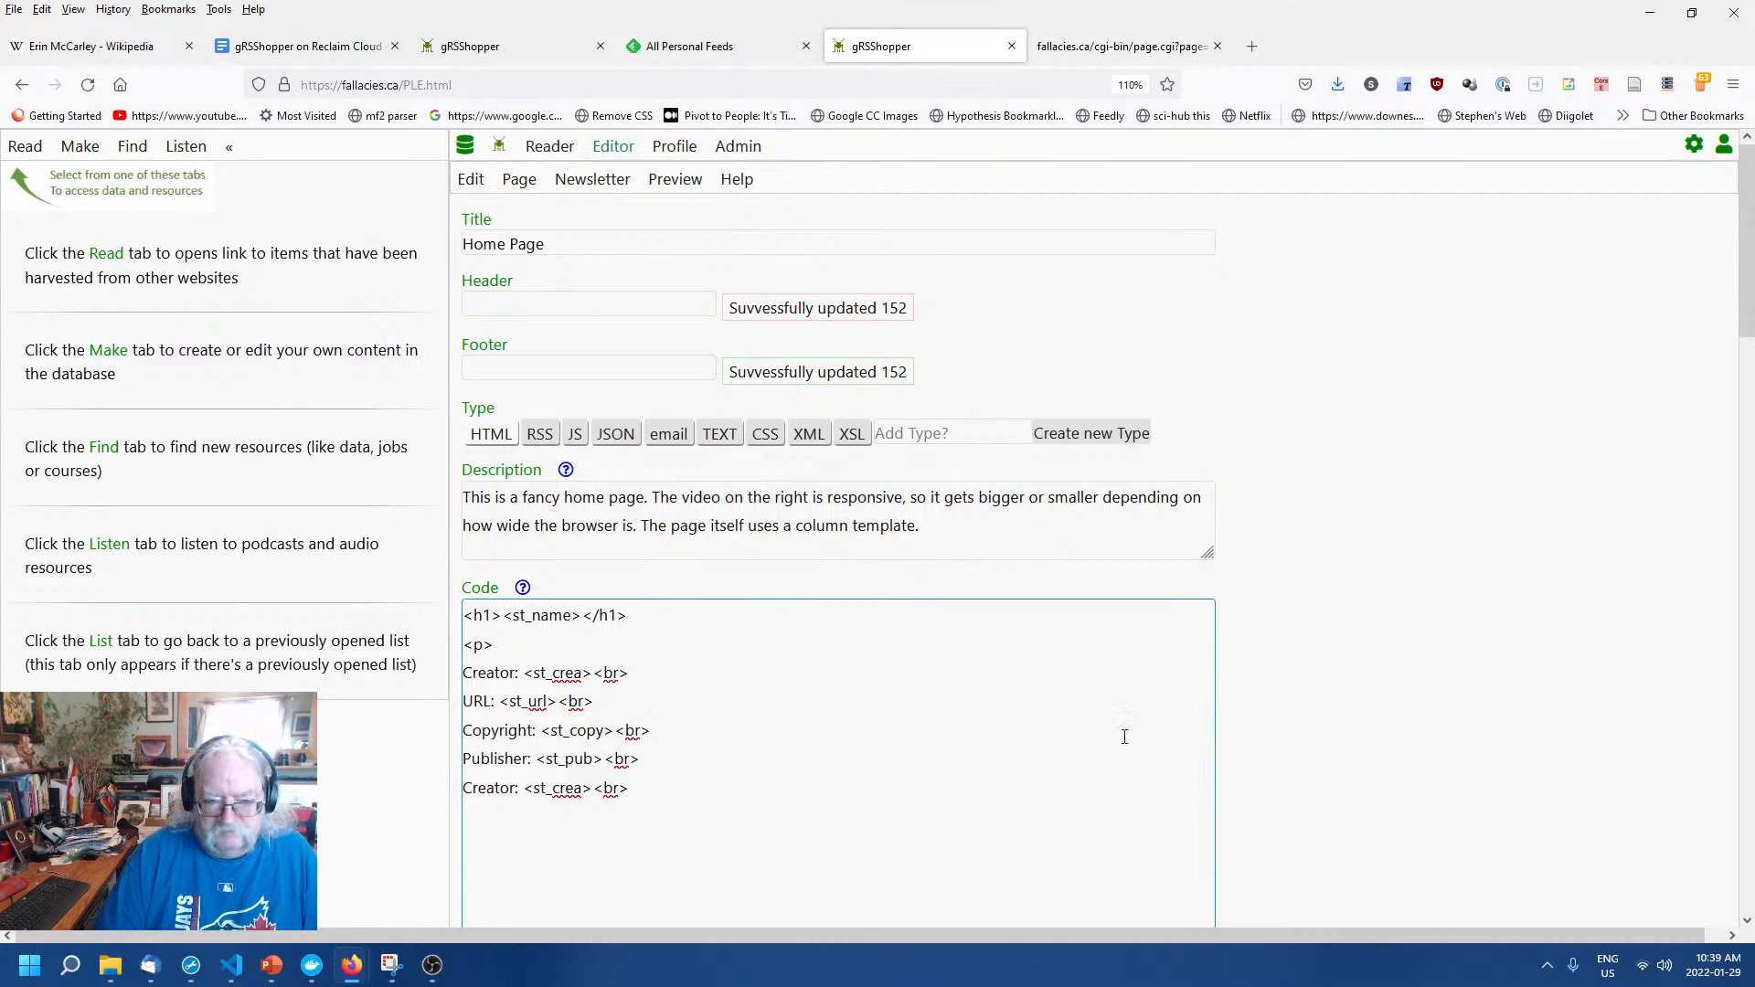
pyautogui.click(621, 676)
pyautogui.write('/')
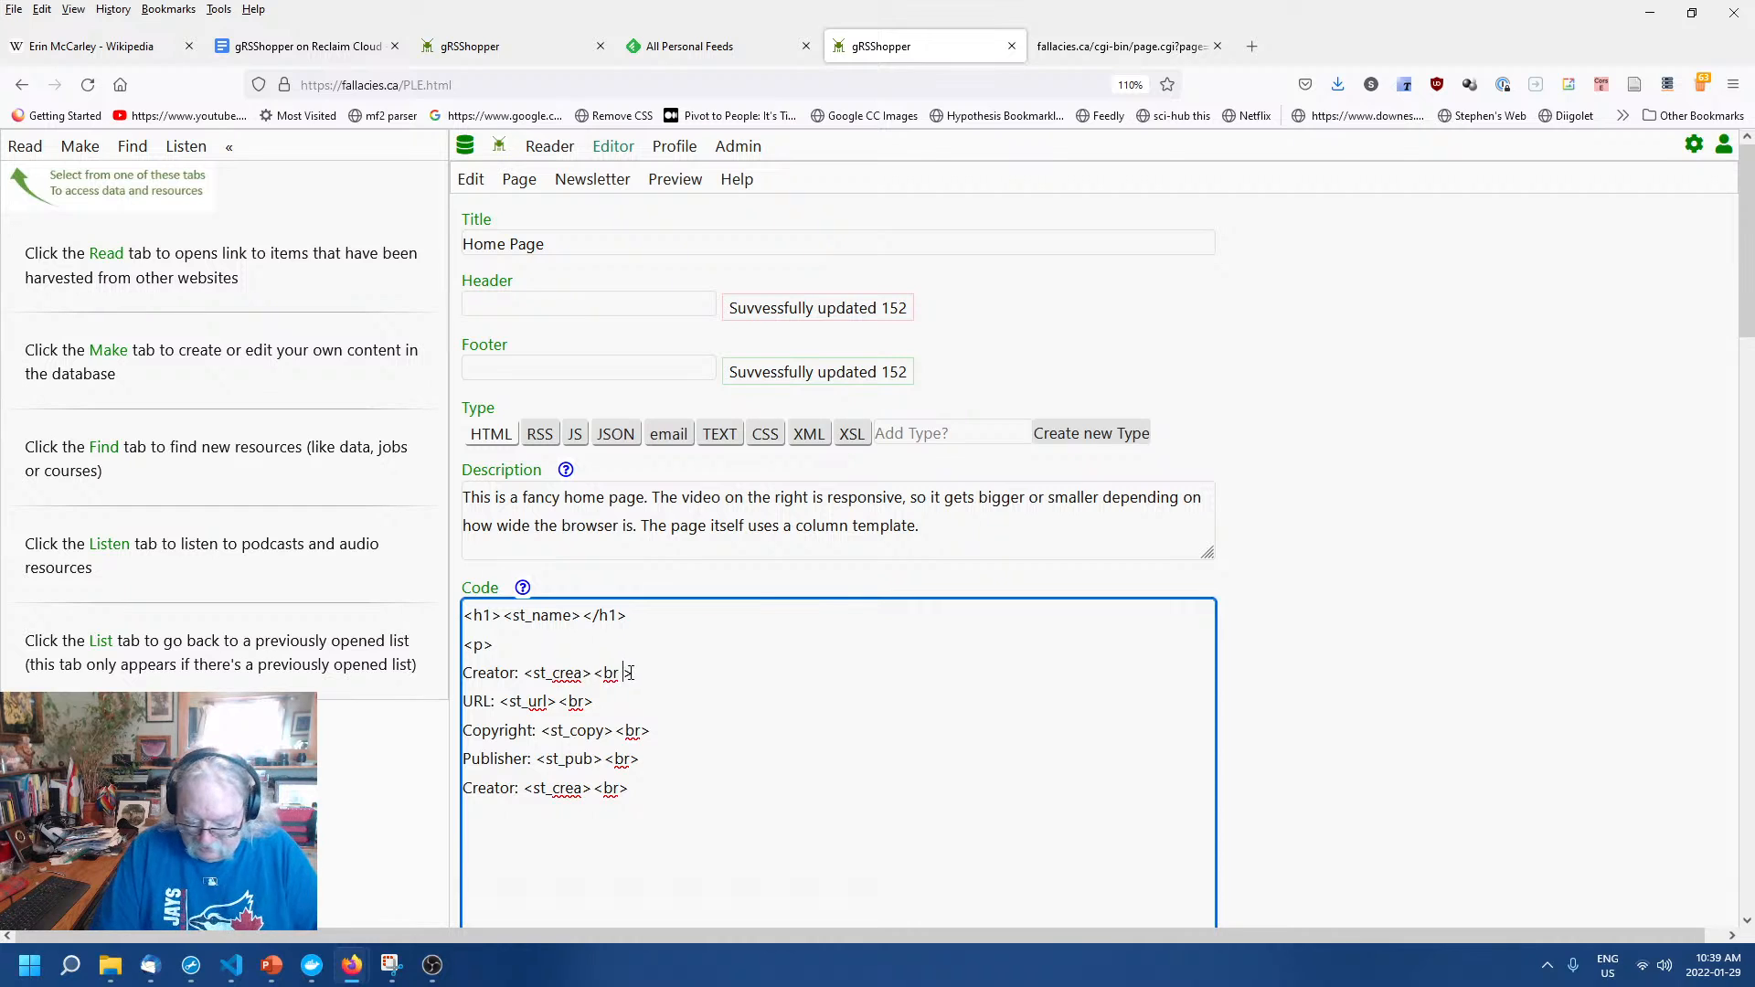
pyautogui.click(586, 702)
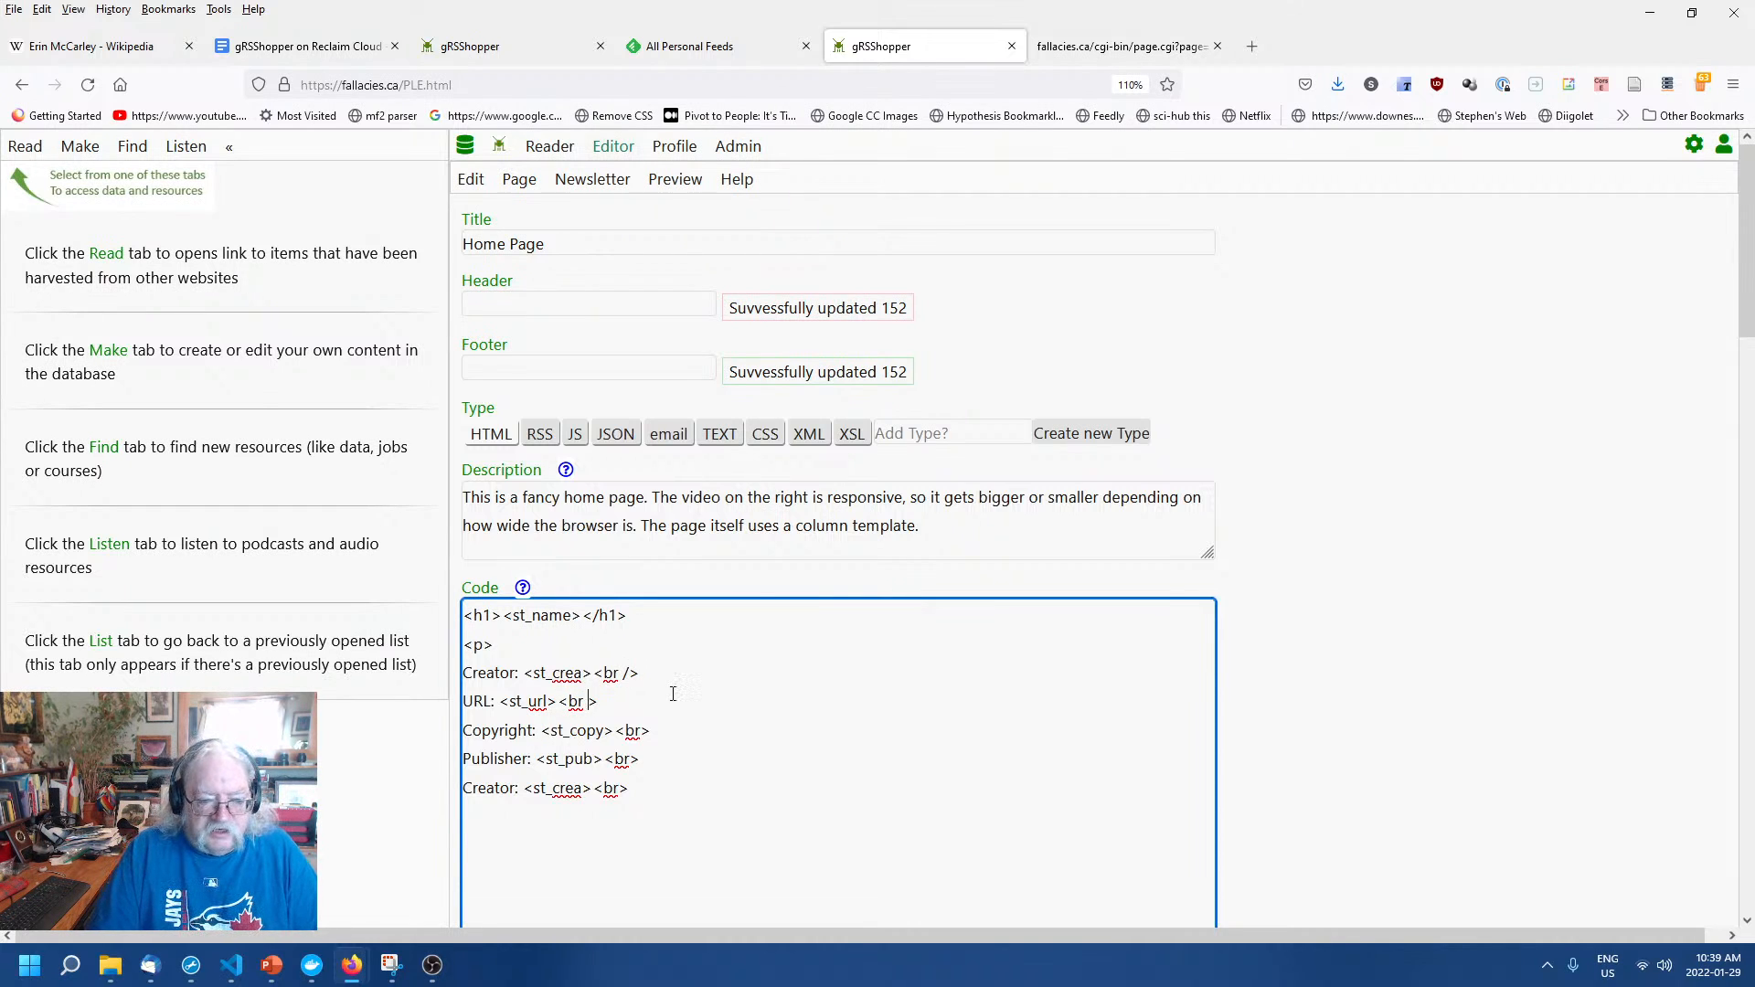
pyautogui.write('/')
pyautogui.click(639, 730)
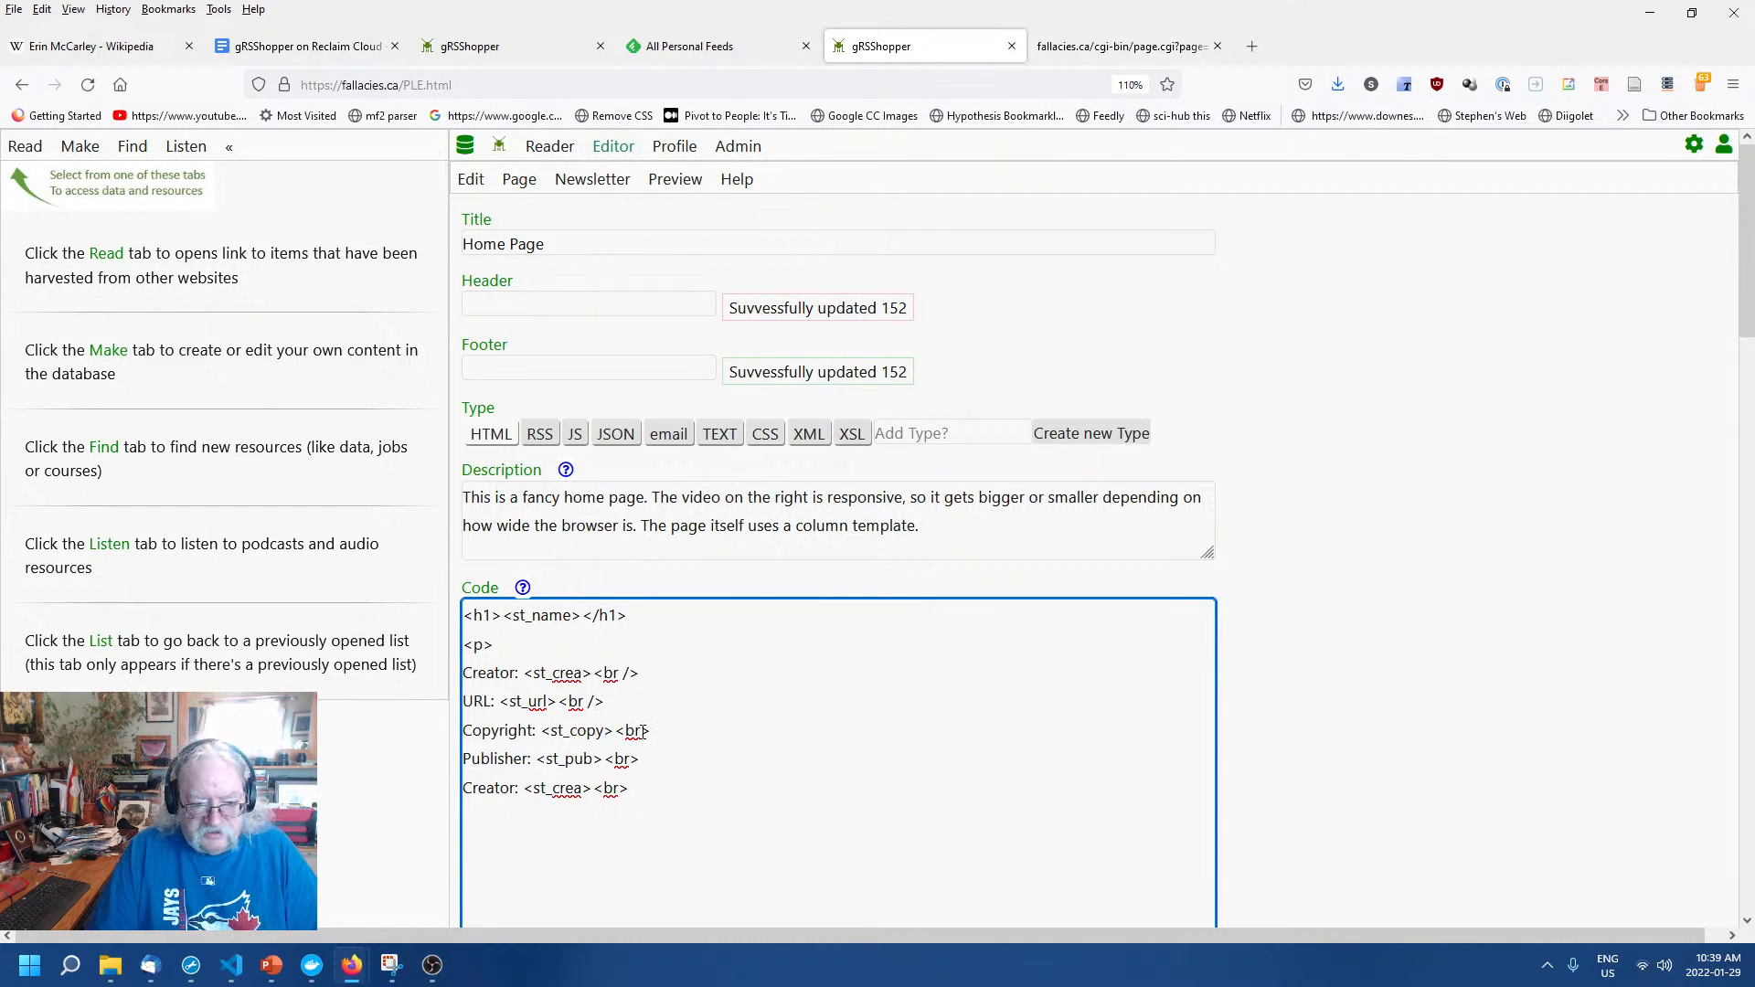
pyautogui.write('/')
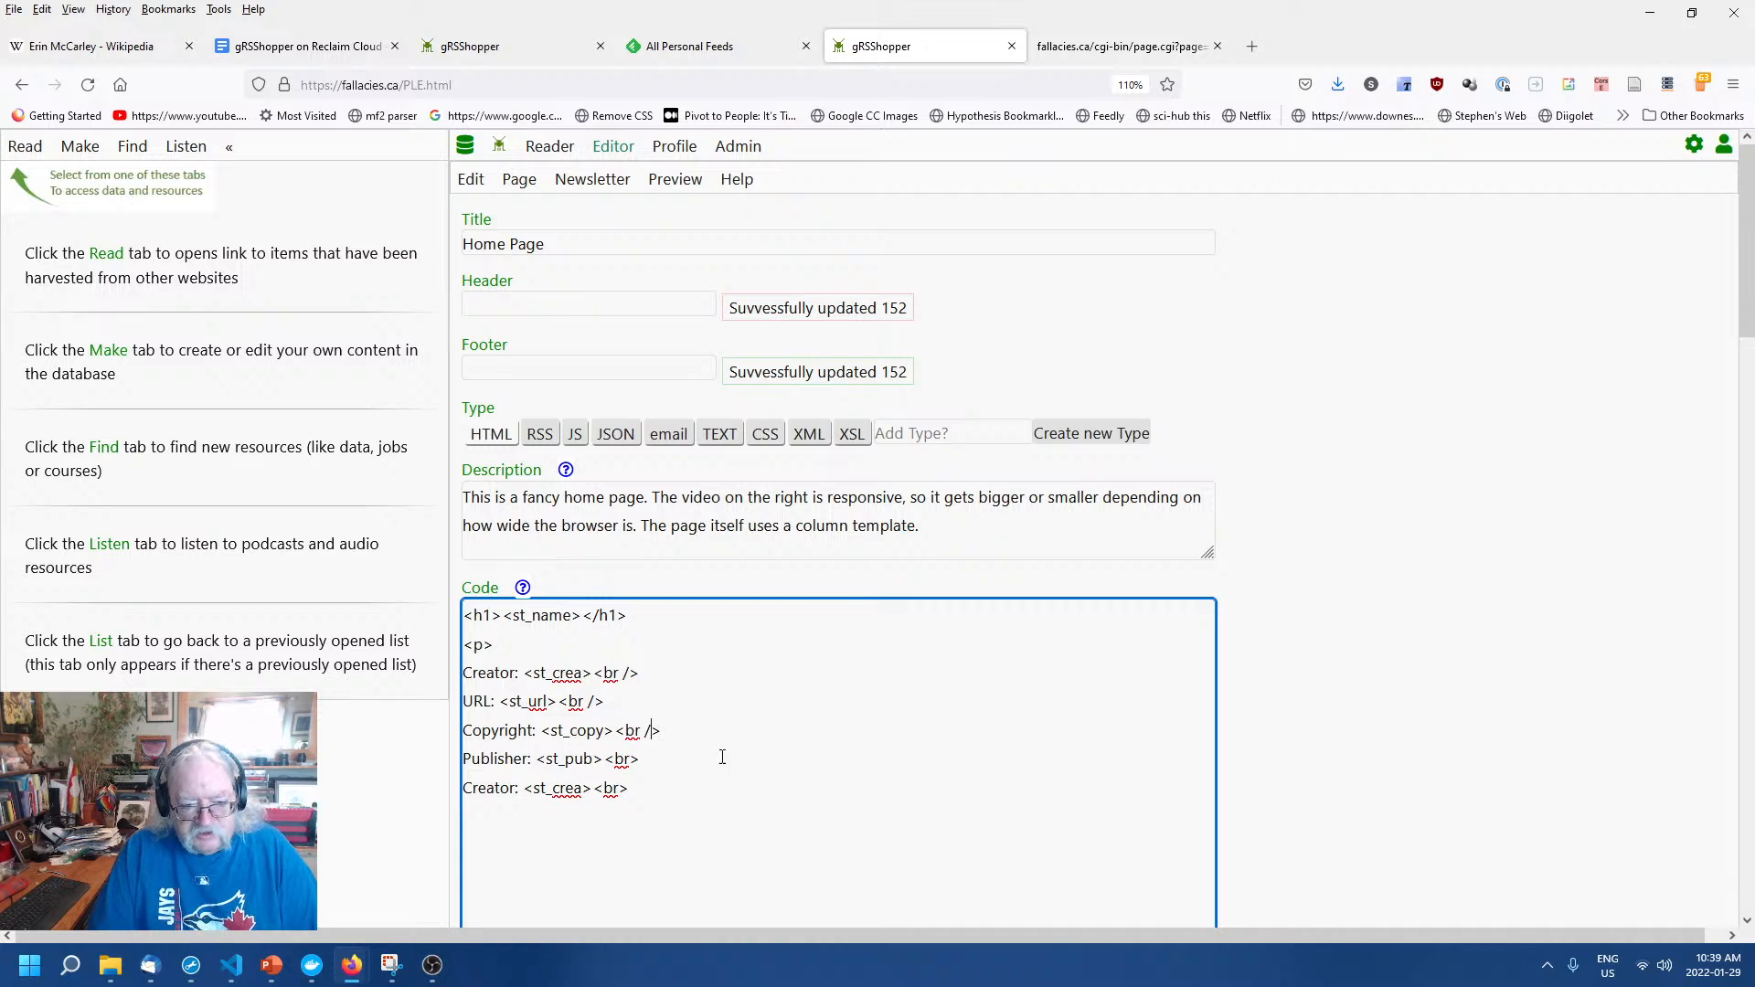
pyautogui.click(625, 759)
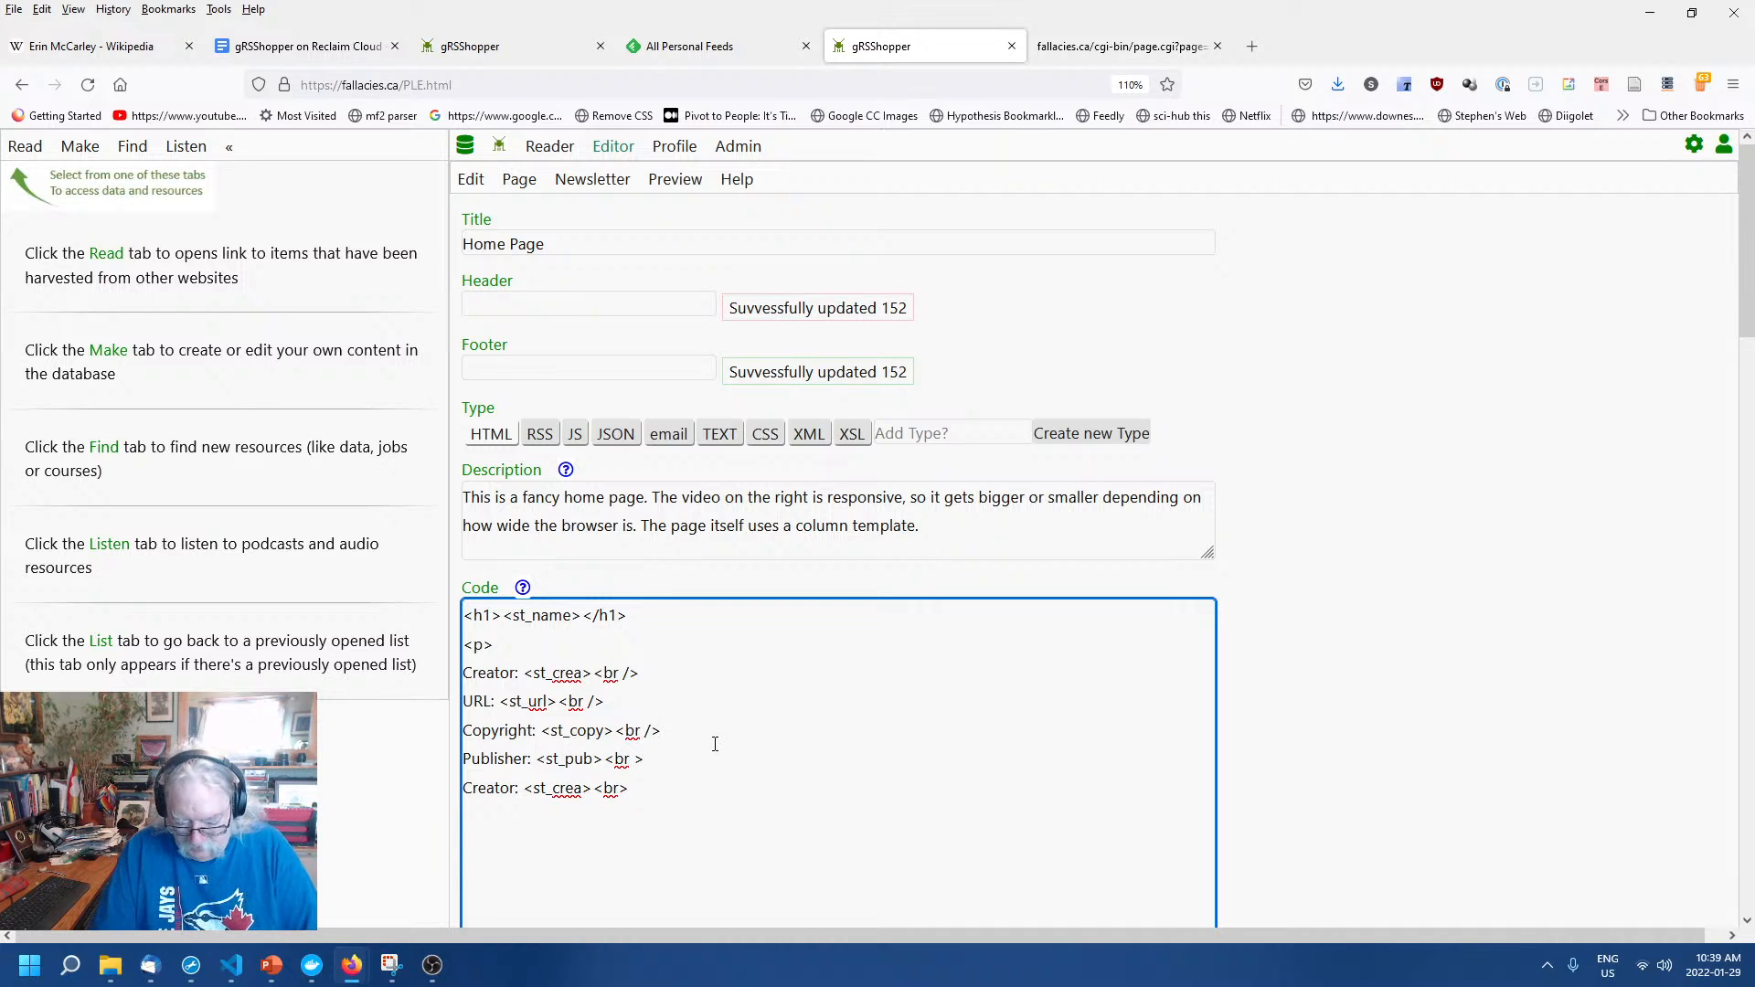
pyautogui.write('/')
pyautogui.click(624, 786)
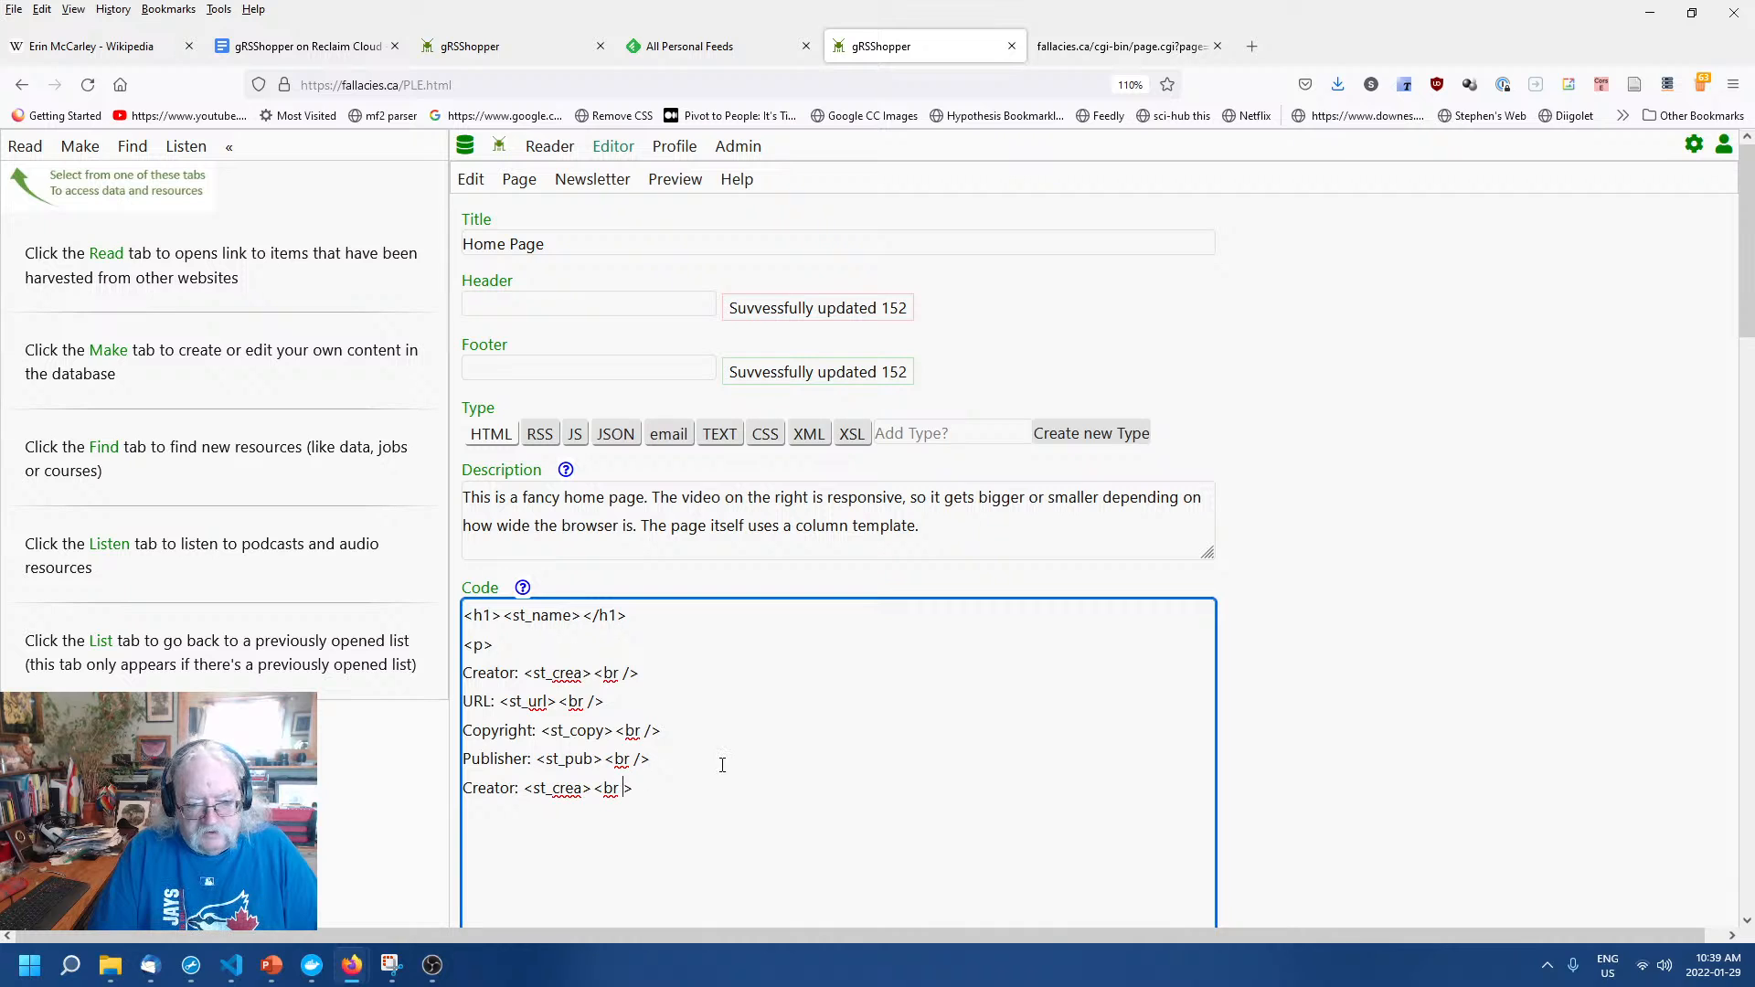
pyautogui.write('/')
# Save the edited code and look it over to confirm every <br /> ending.
pyautogui.click(1280, 719)
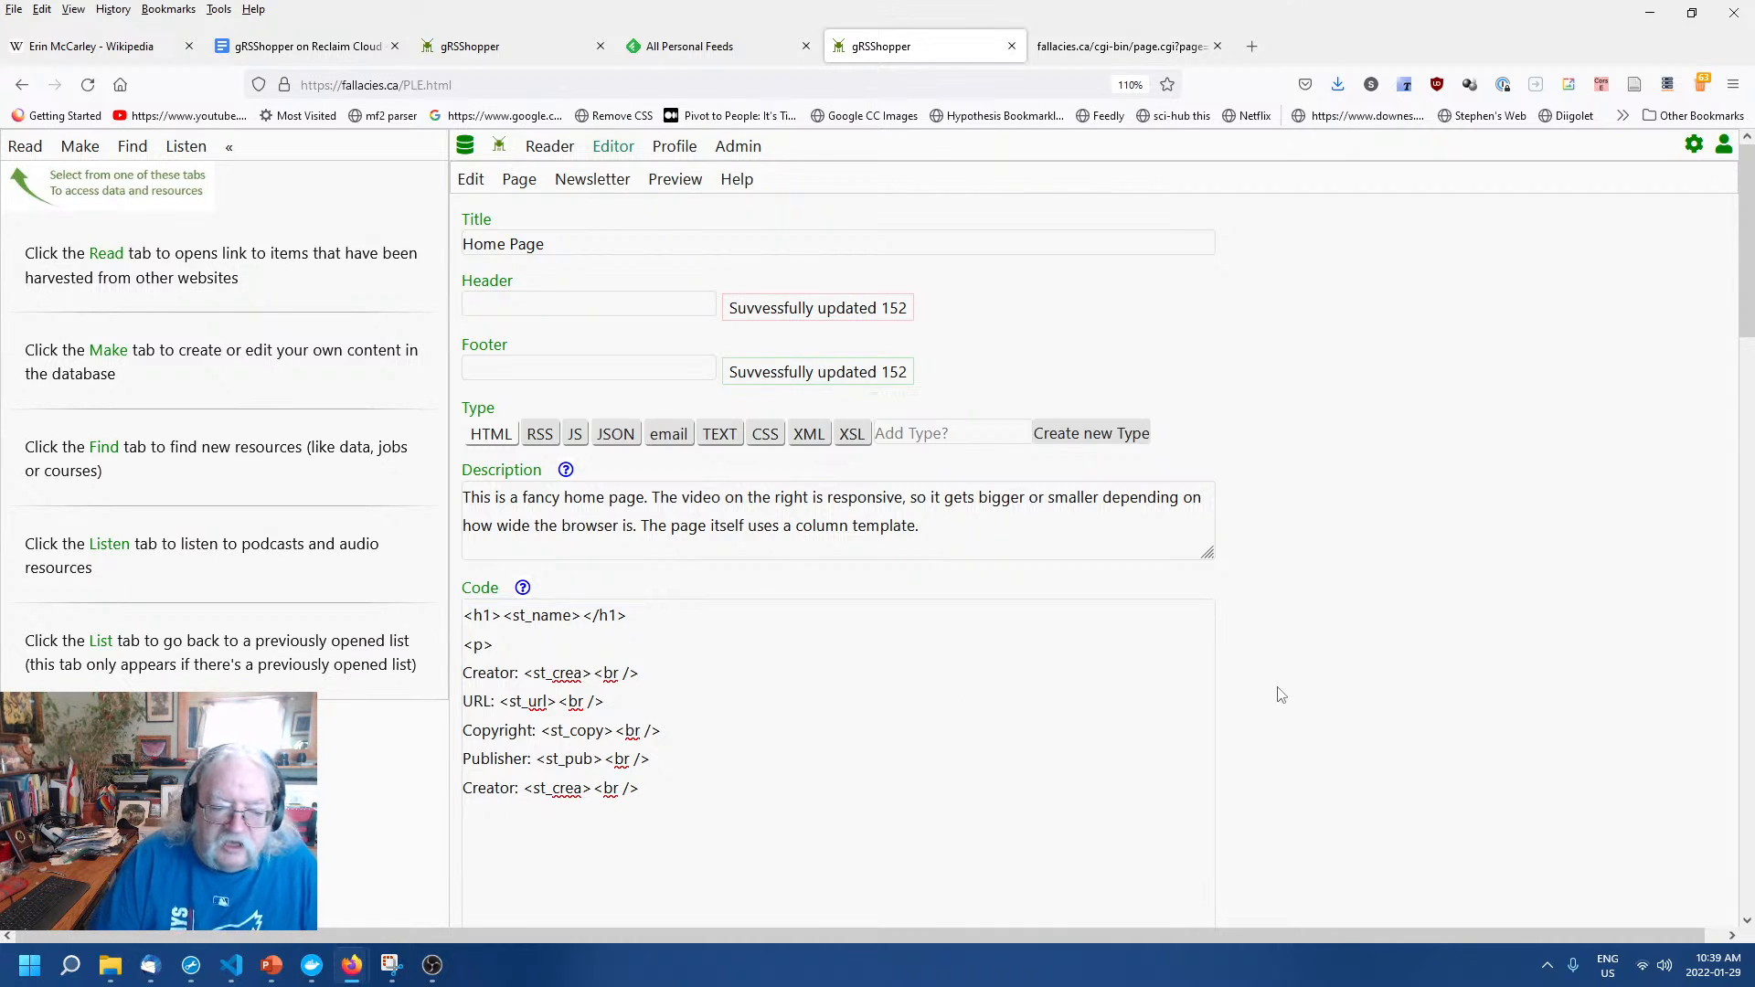
pyautogui.scroll(-3, 1282, 685)
pyautogui.click(1007, 547)
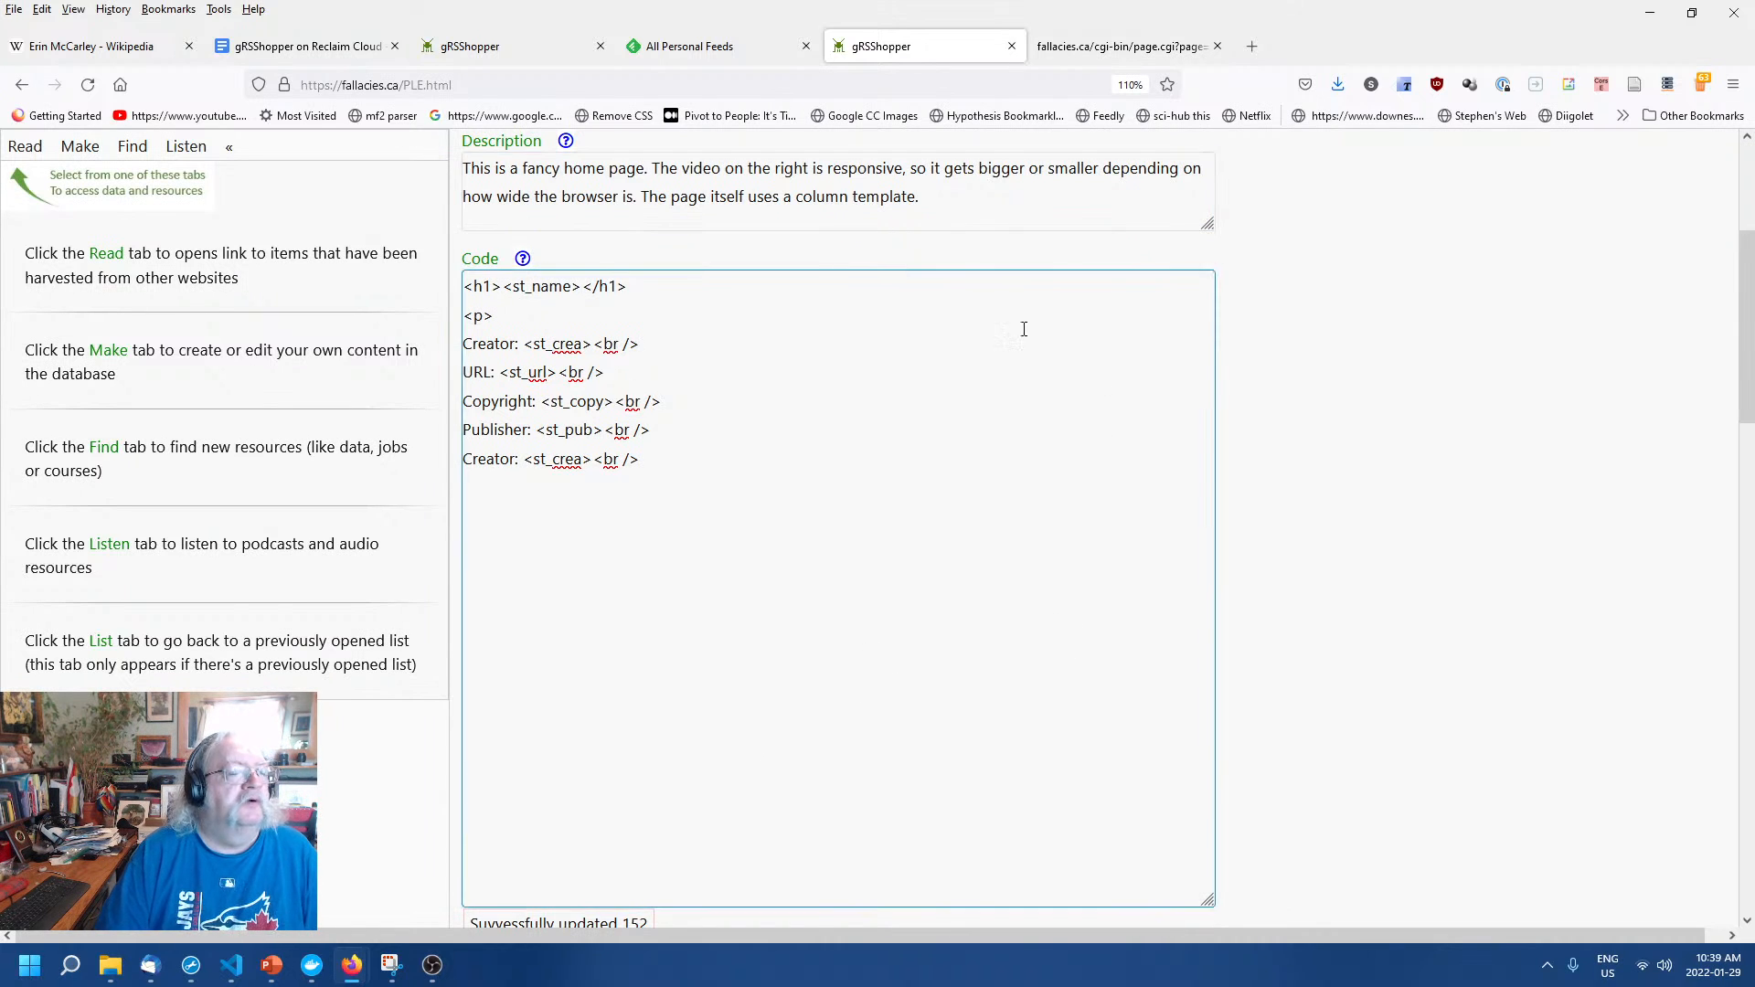
pyautogui.click(1433, 681)
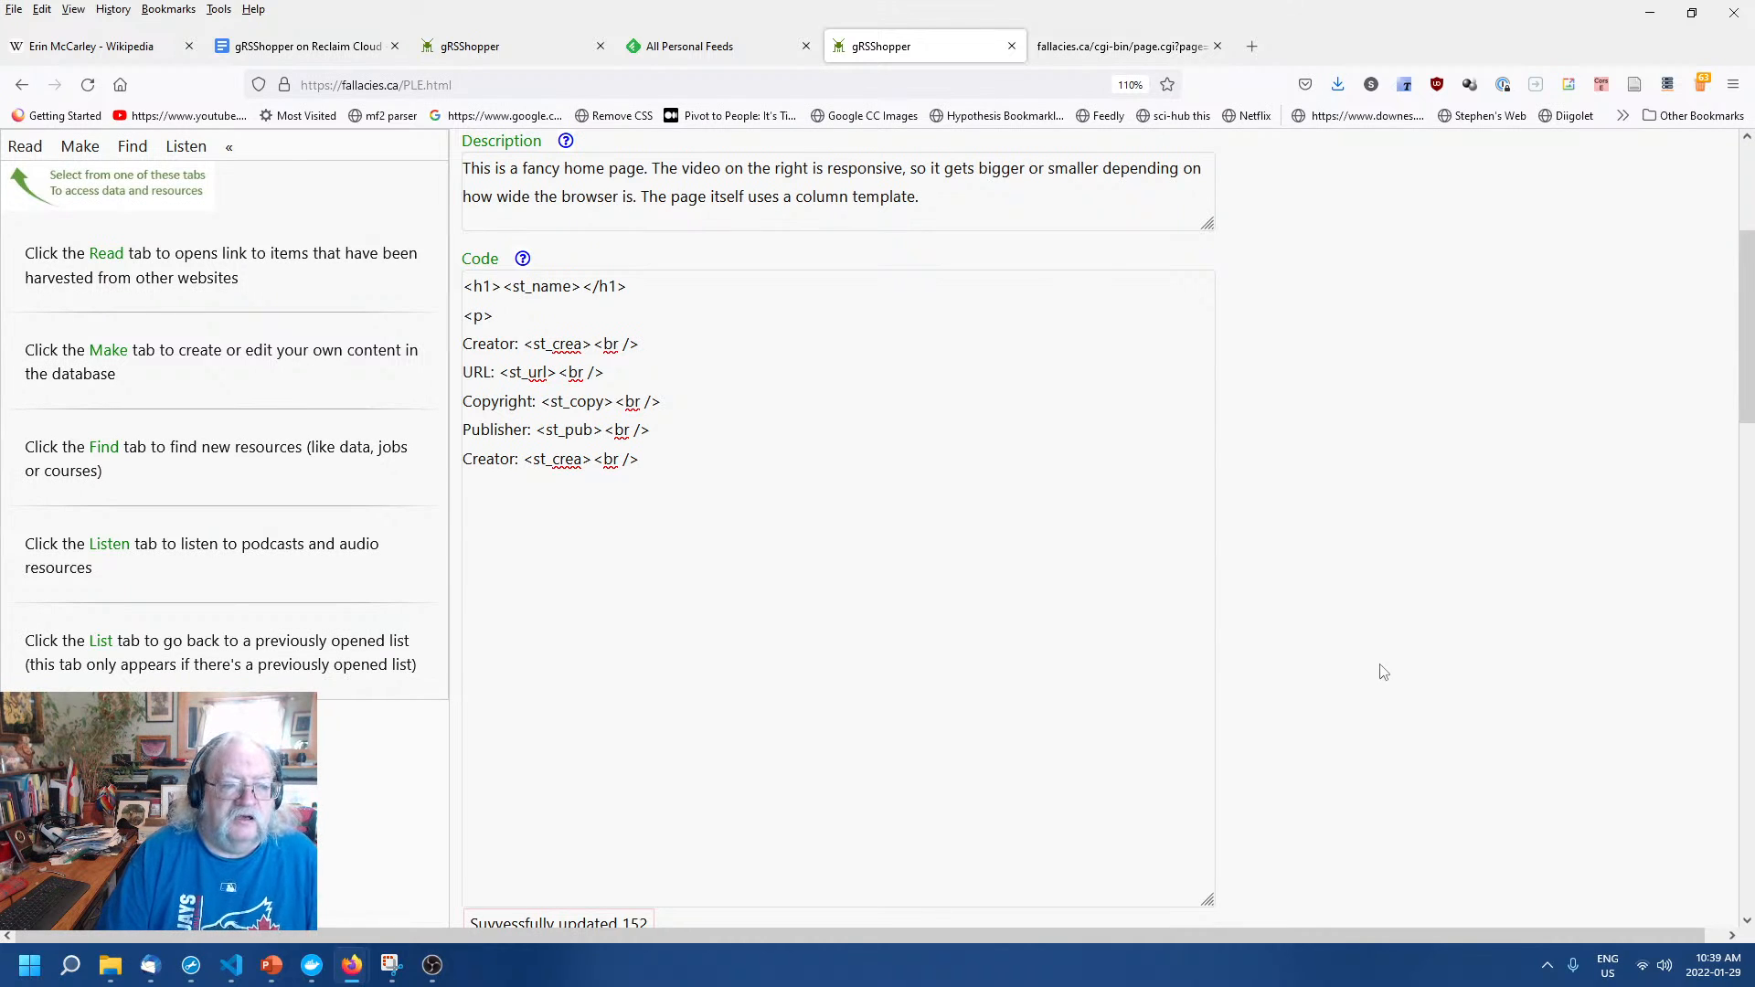
pyautogui.scroll(3, 1386, 674)
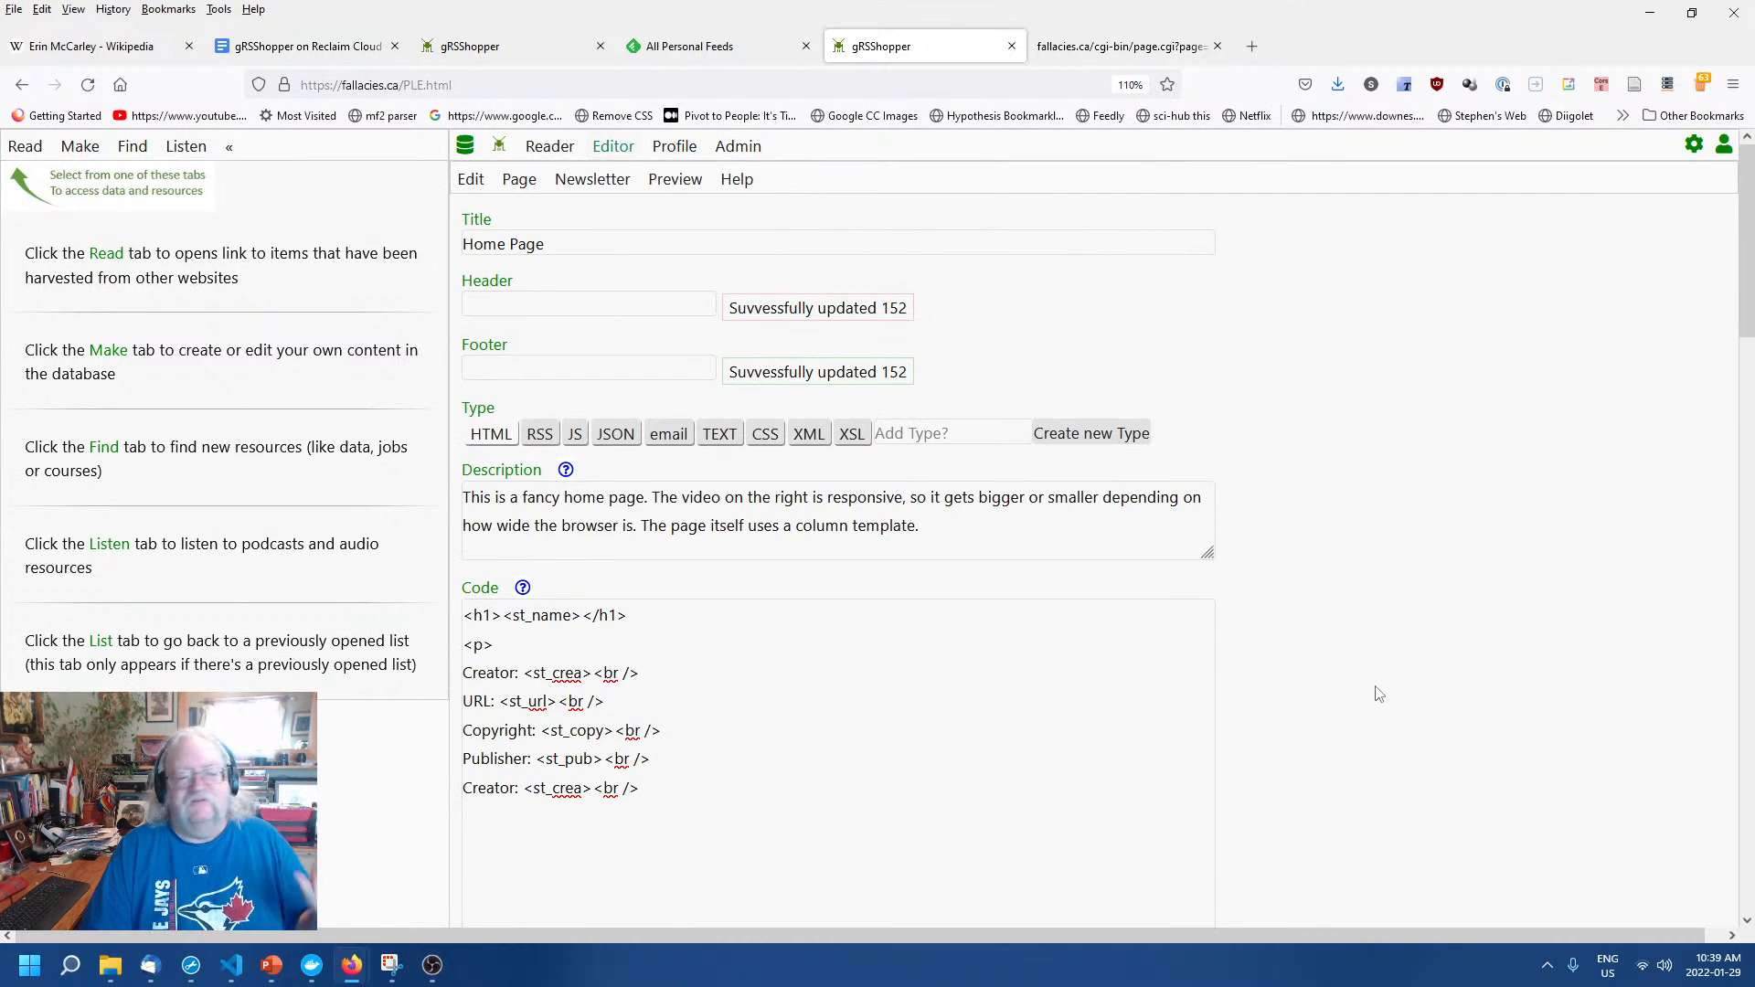
pyautogui.scroll(-1, 1372, 709)
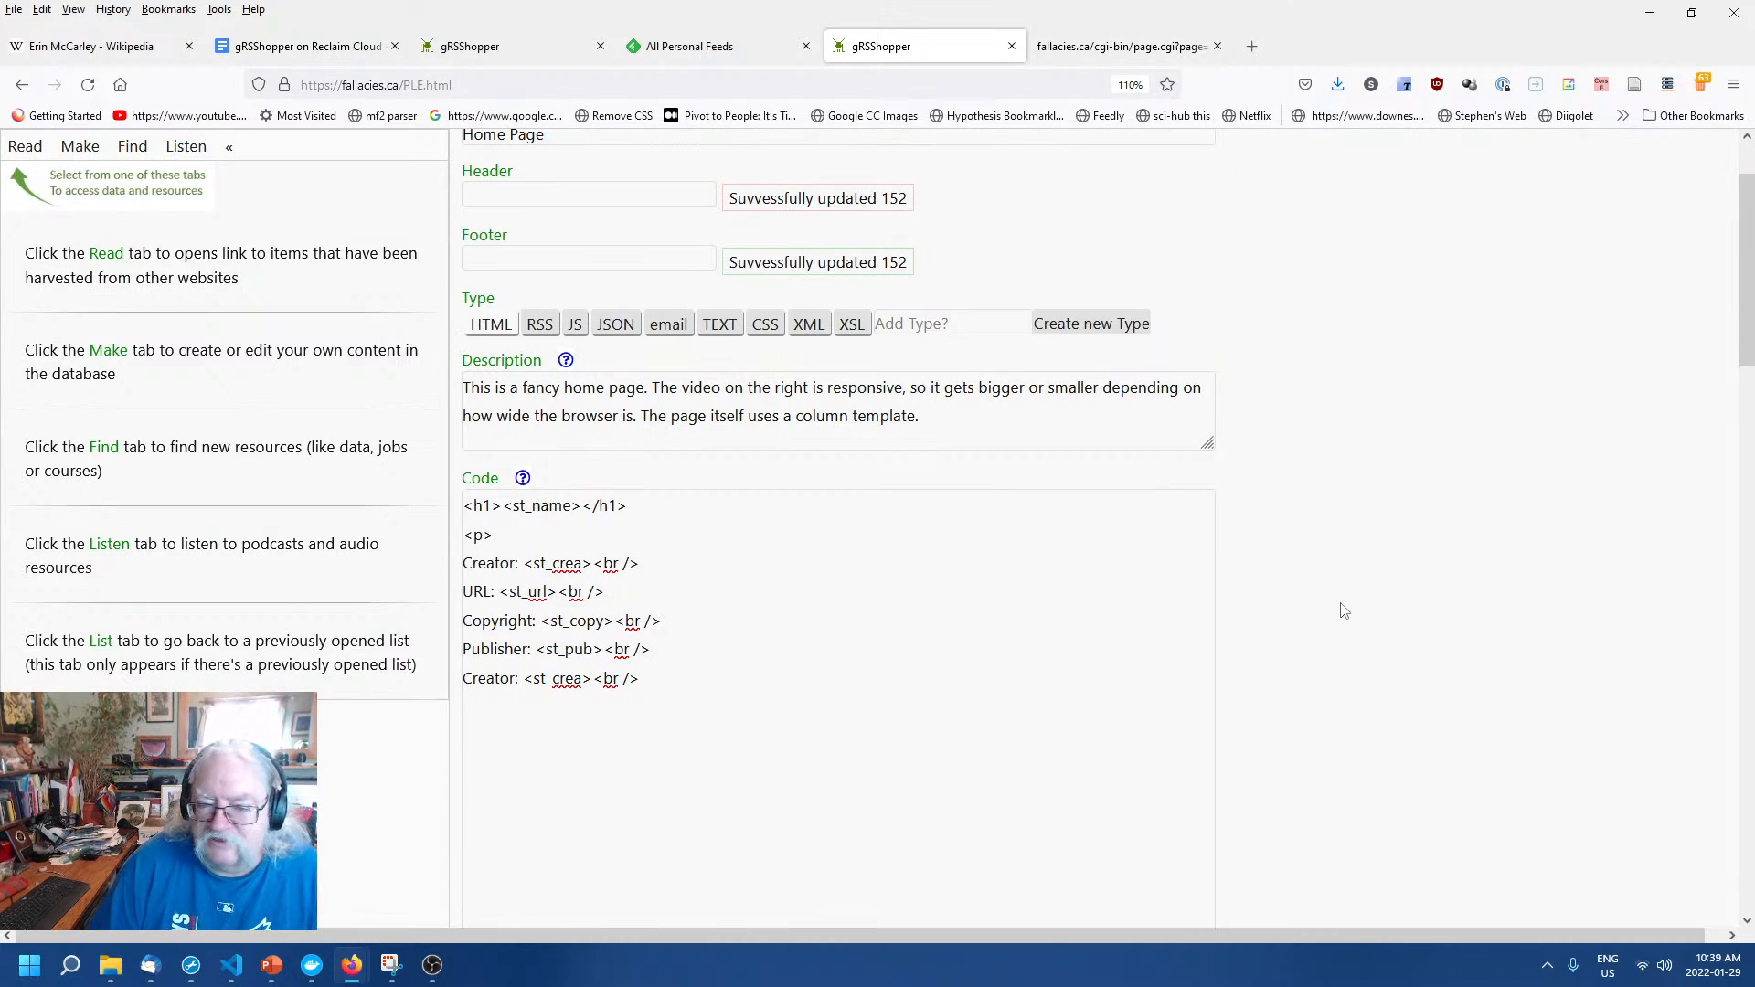
pyautogui.click(917, 602)
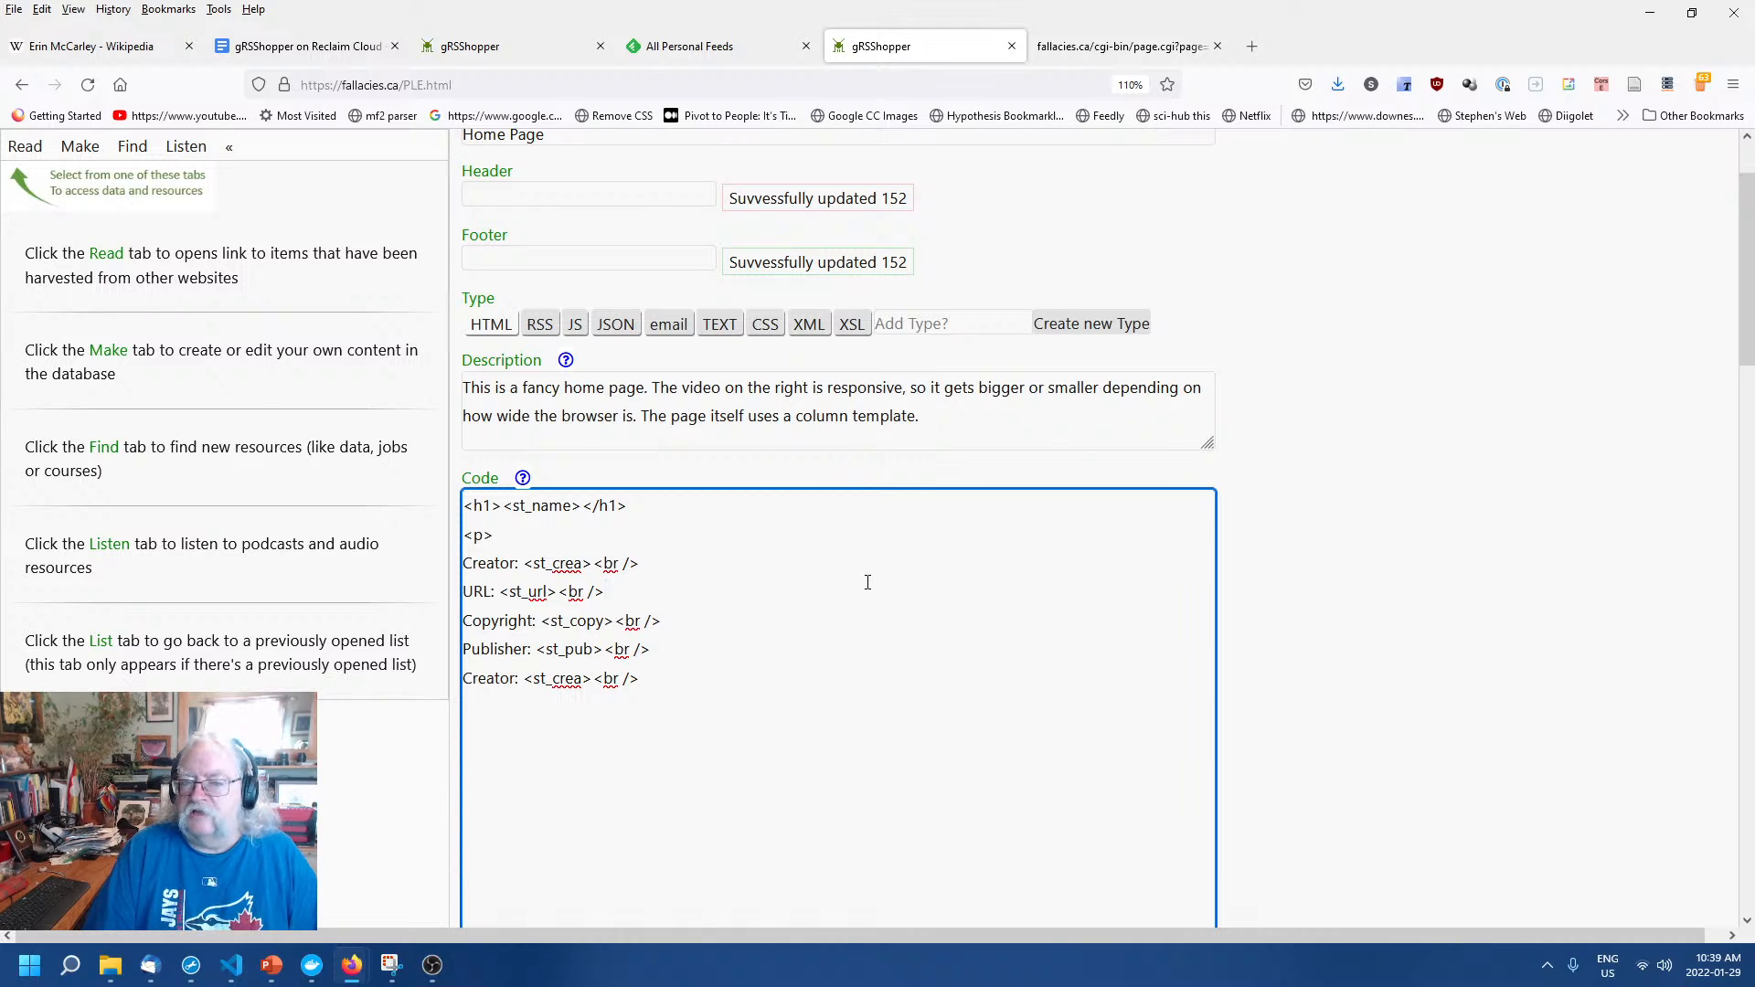
pyautogui.click(1515, 622)
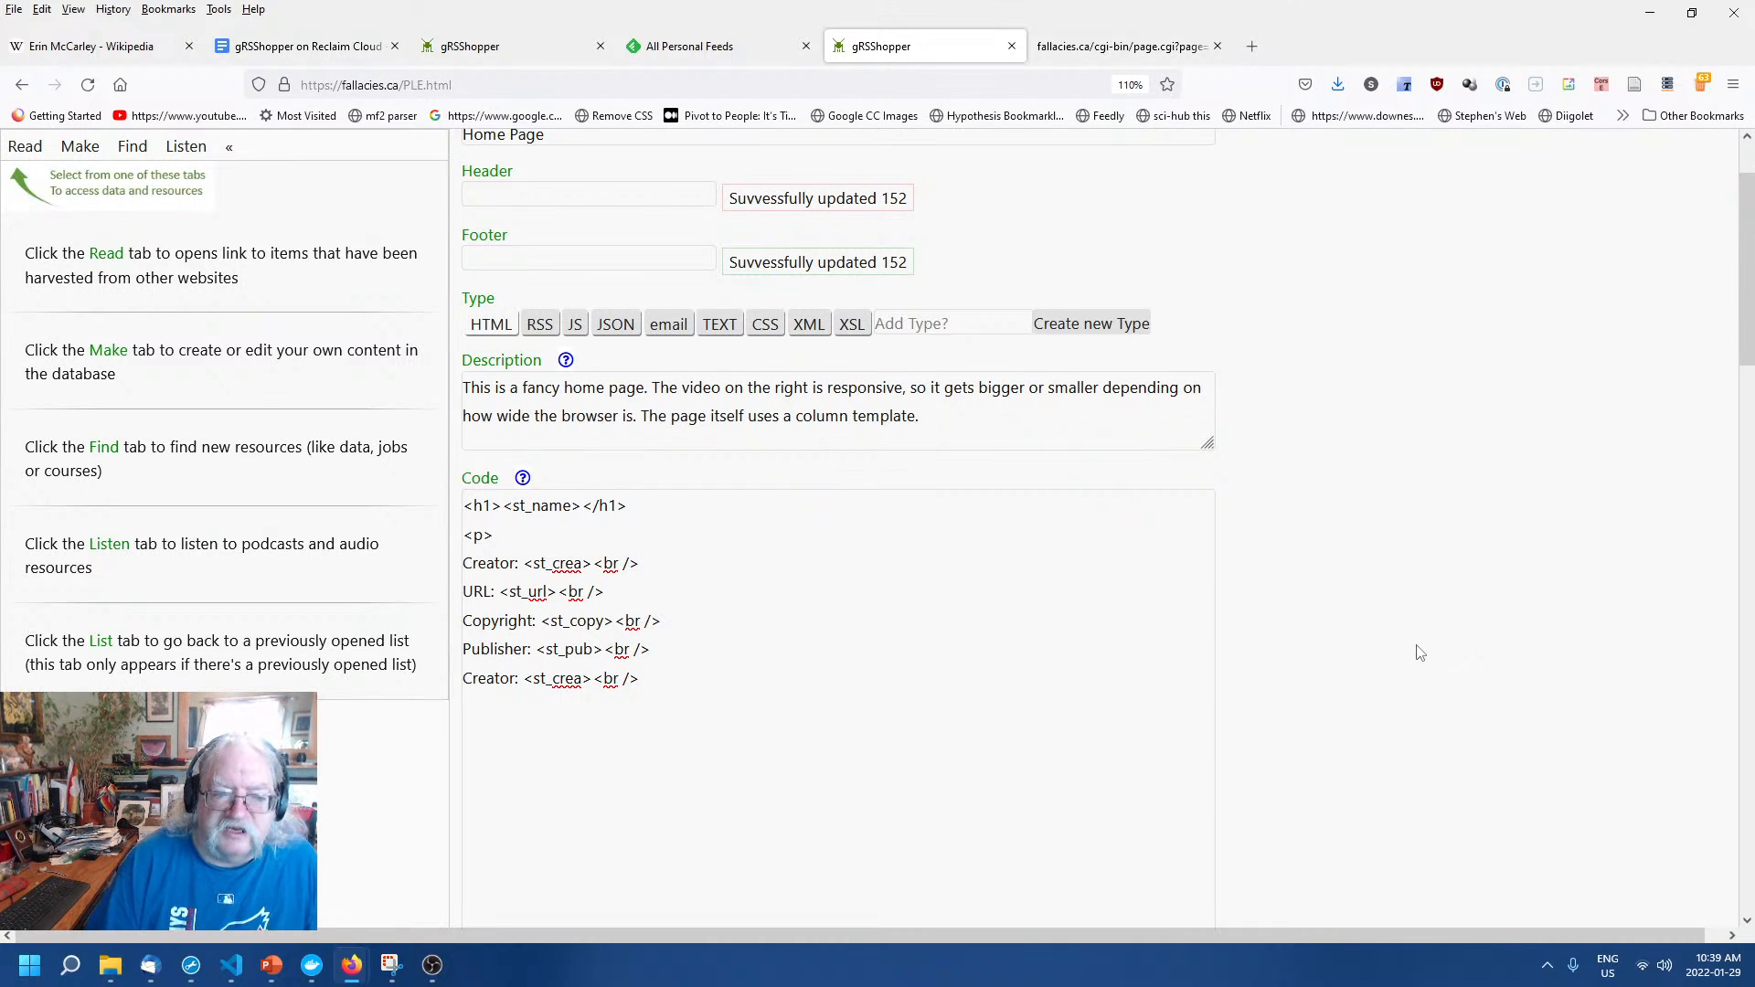
pyautogui.click(933, 637)
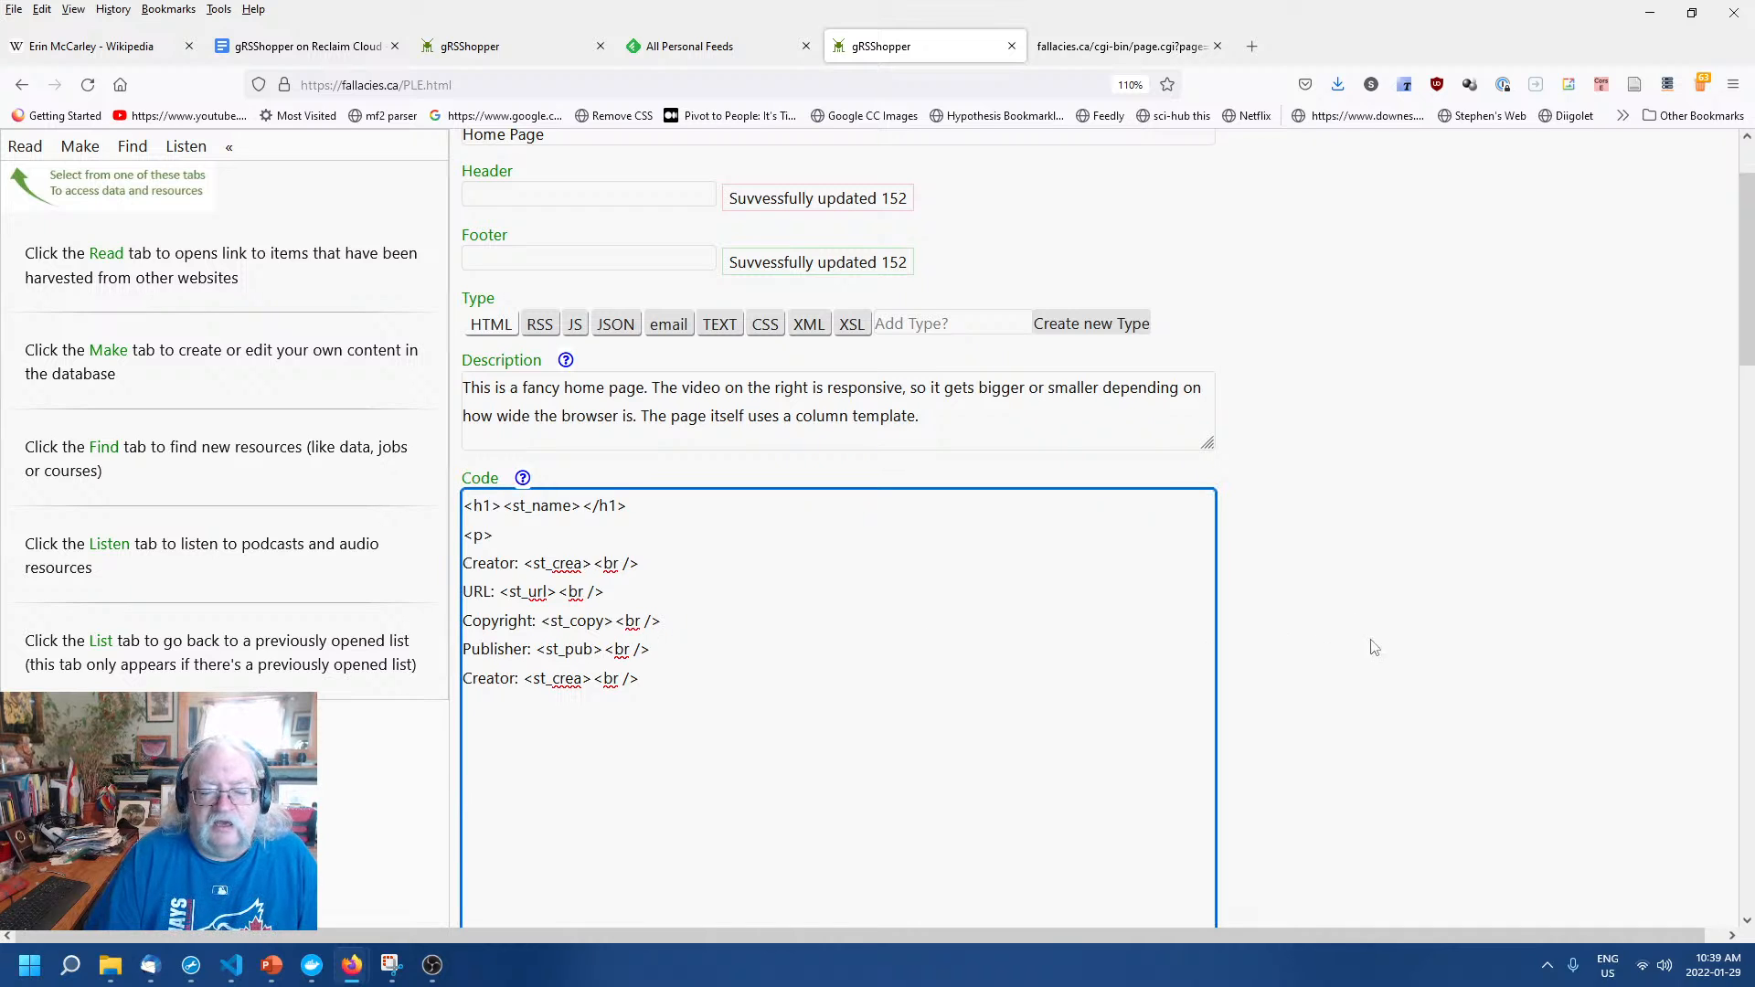
pyautogui.scroll(-2, 1363, 656)
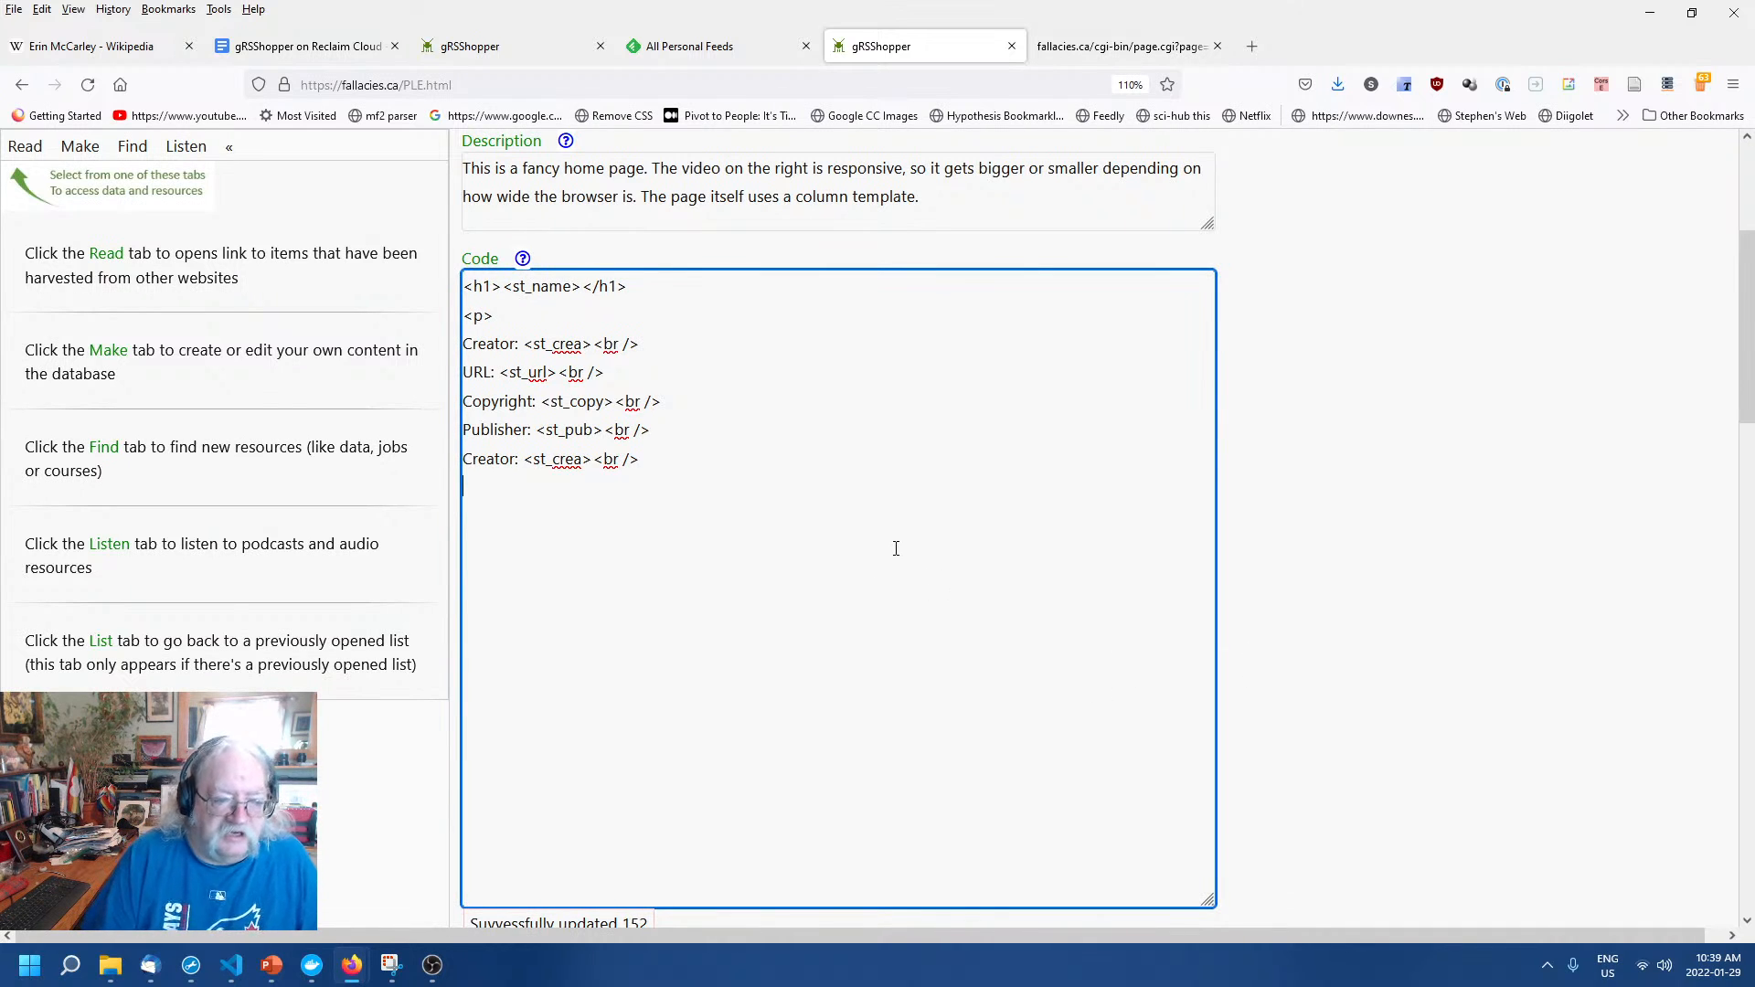
# Close the code paragraph with </p> and leave the Code field.
pyautogui.write('</p>')
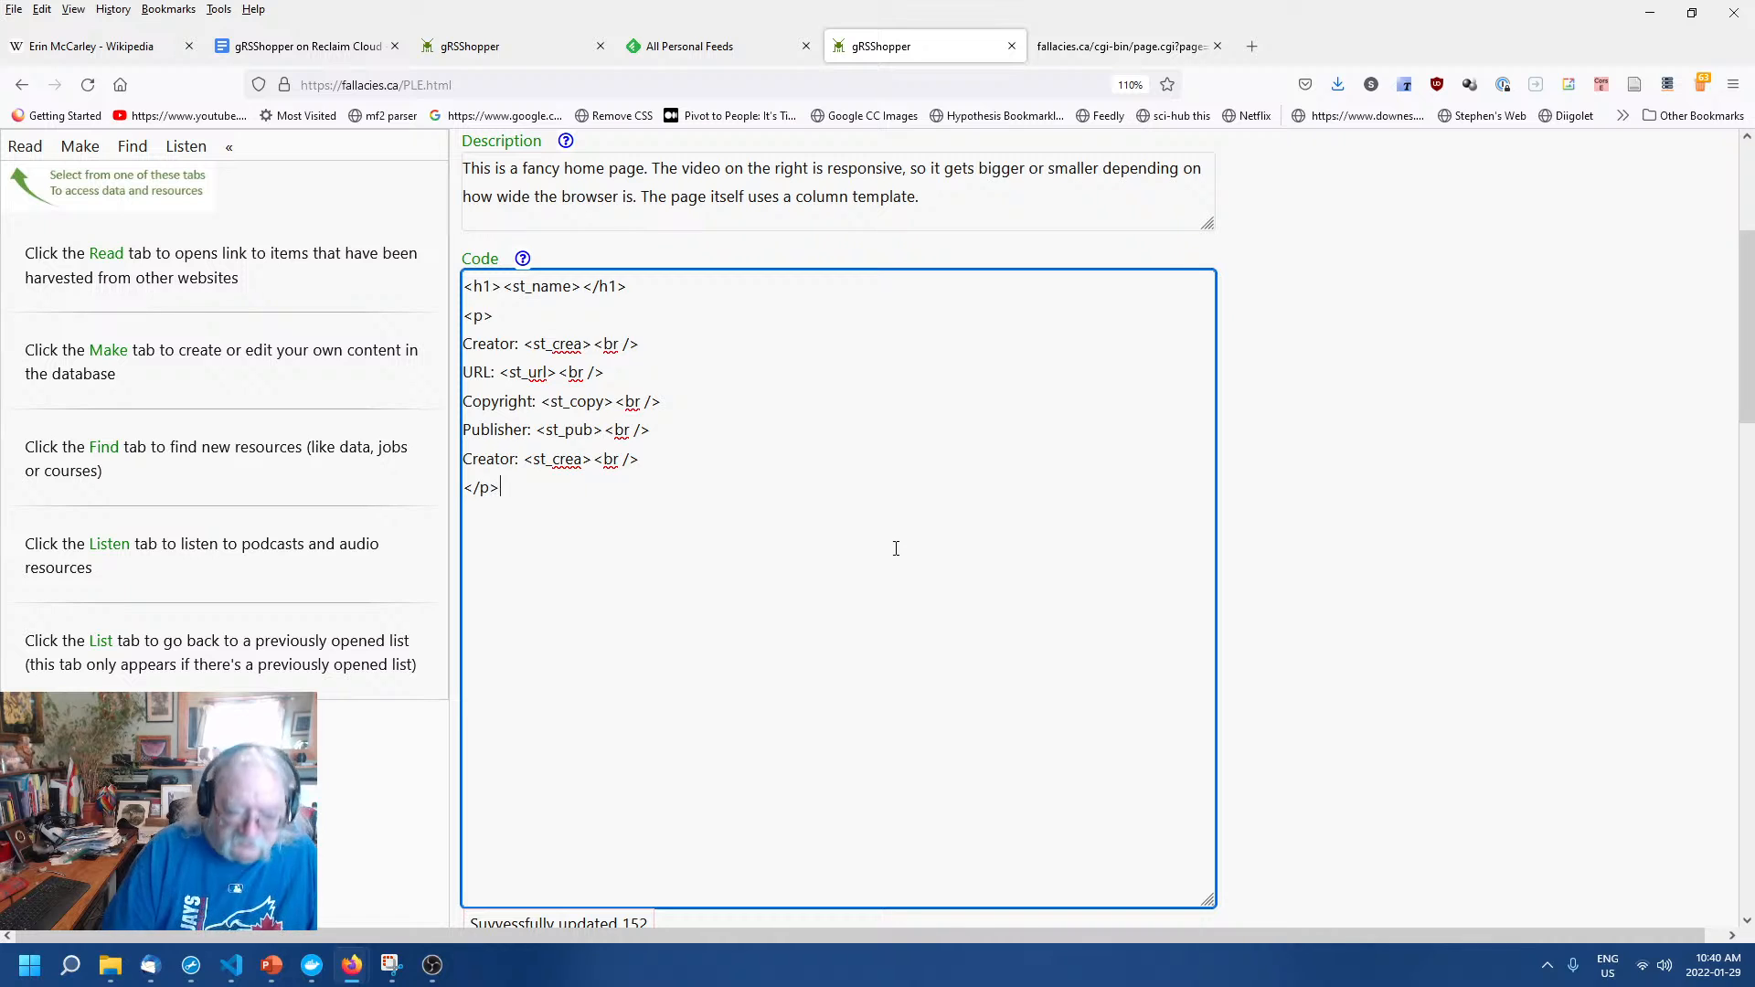
pyautogui.click(1451, 642)
pyautogui.scroll(3, 1418, 670)
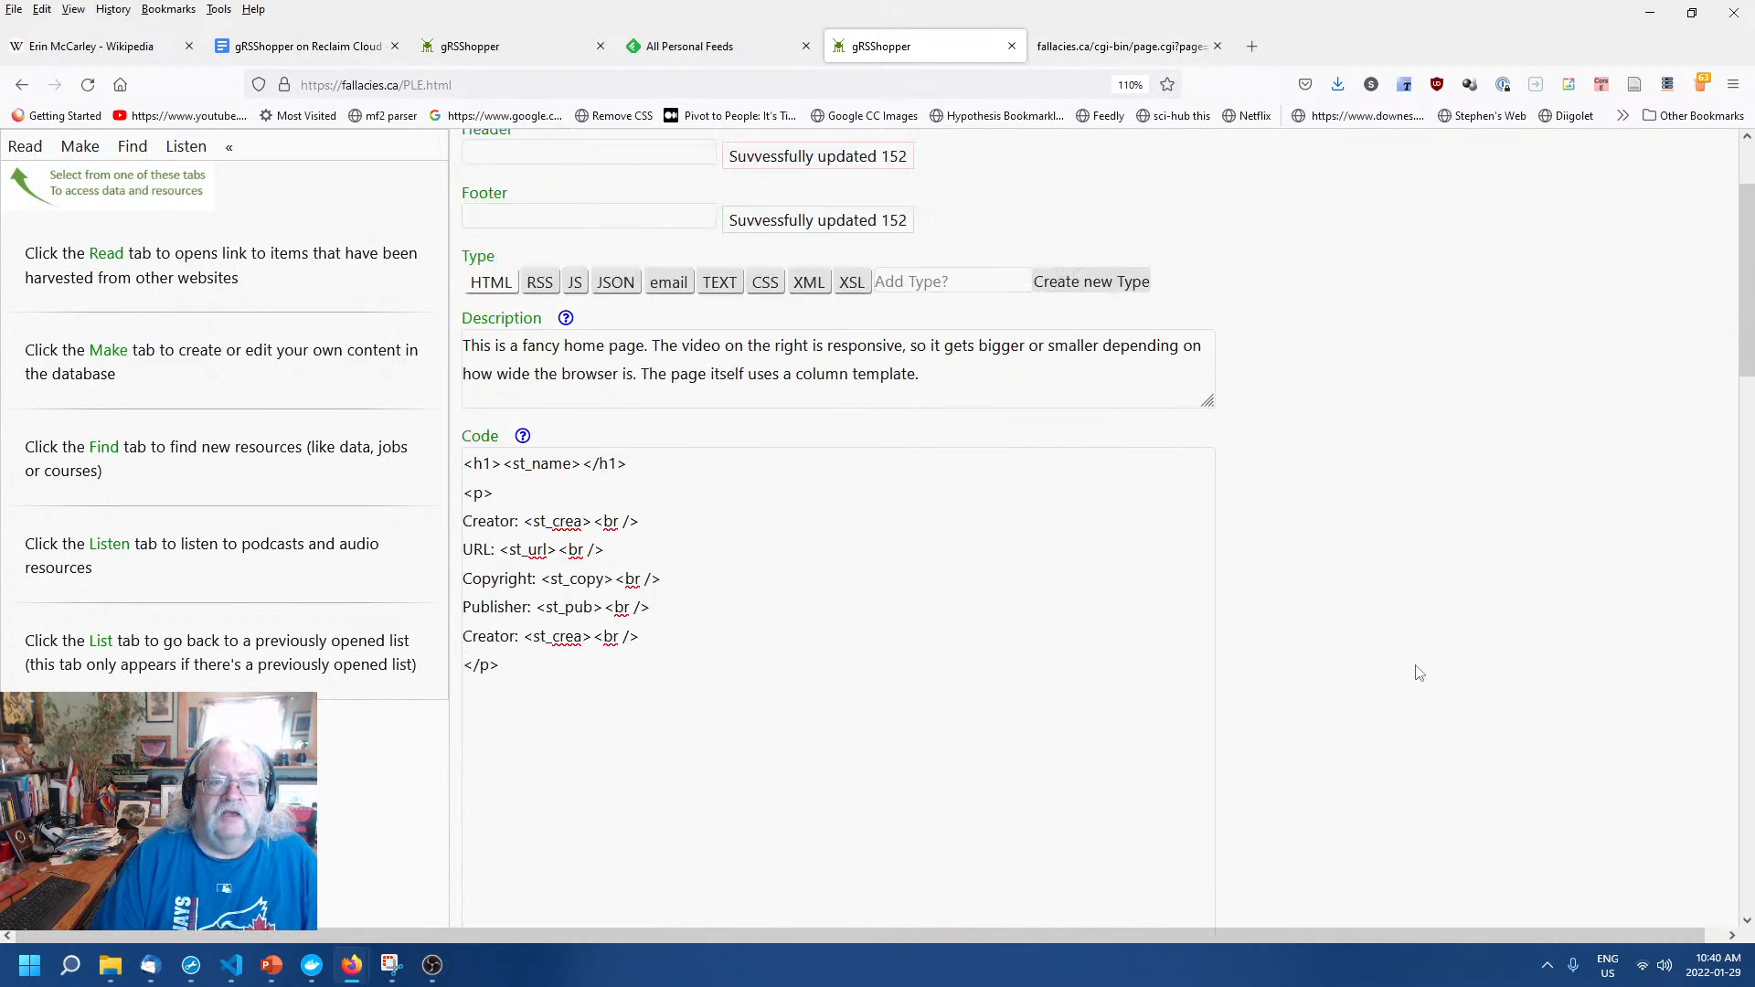
pyautogui.scroll(2, 1152, 595)
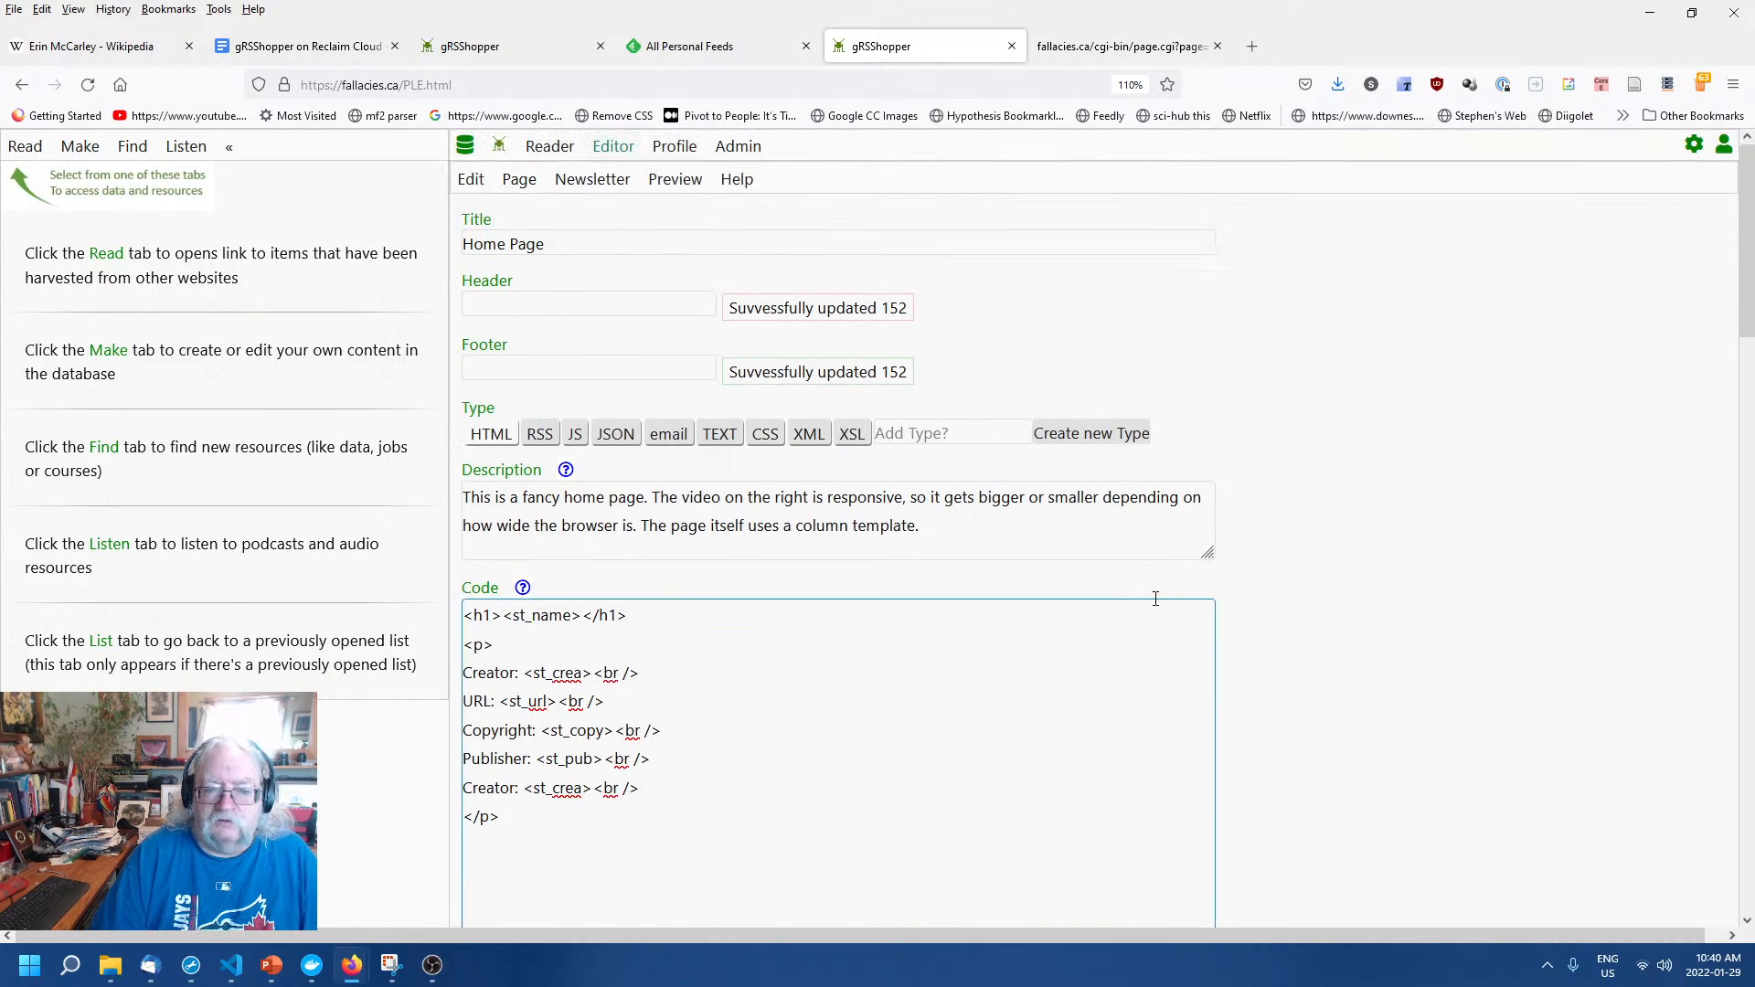
# Overwrite the Description text with "Welcome to Stephen's Guide to the Logical Fallacies.".
pyautogui.click(1004, 541)
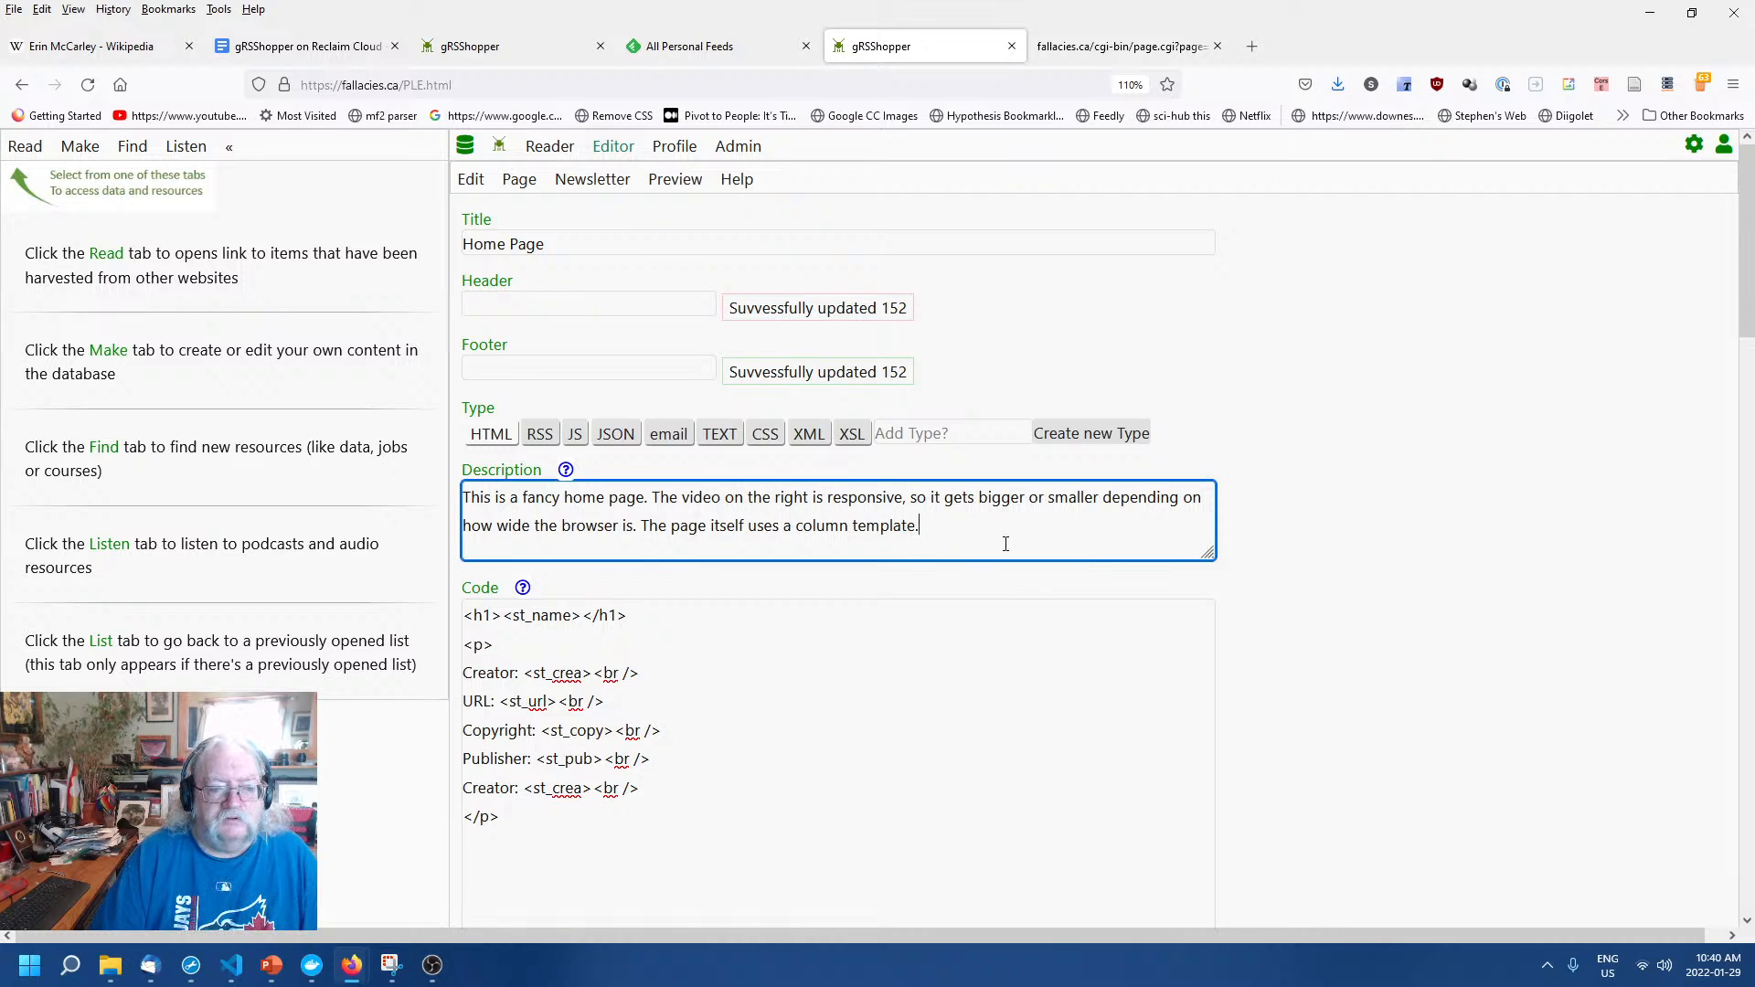
pyautogui.moveTo(1004, 541); pyautogui.dragTo(578, 531)
pyautogui.click(580, 531)
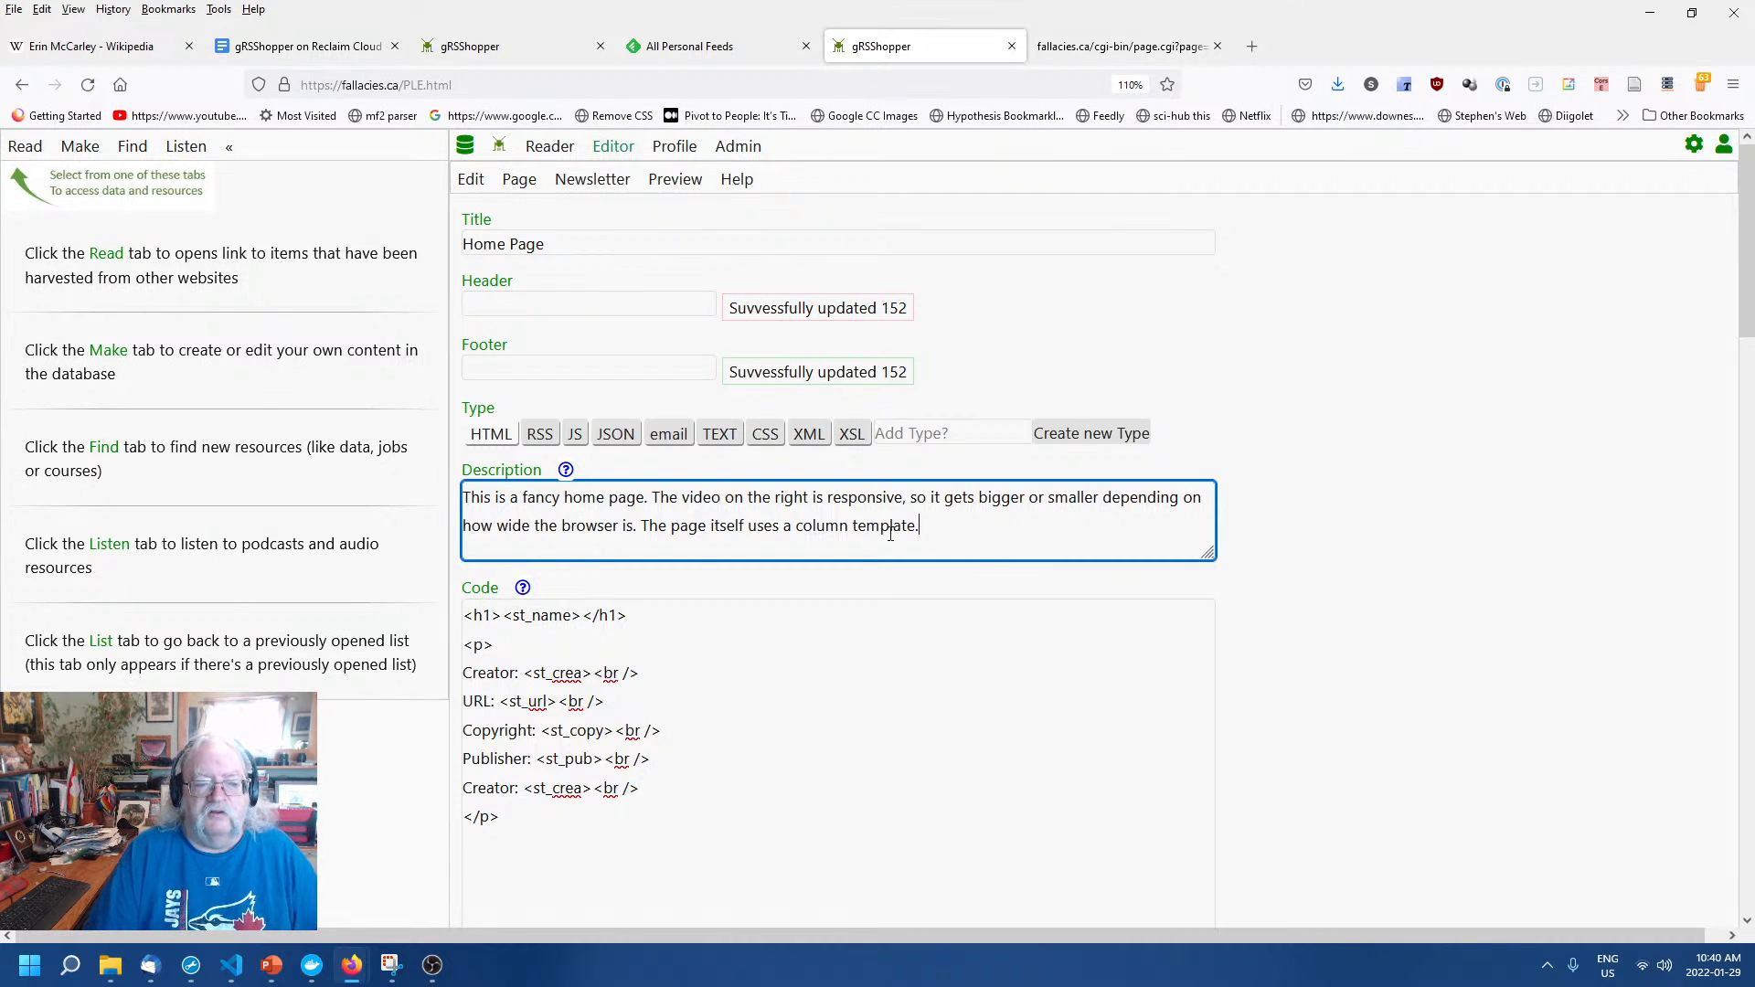
pyautogui.moveTo(921, 530); pyautogui.dragTo(441, 499)
pyautogui.click(1509, 606)
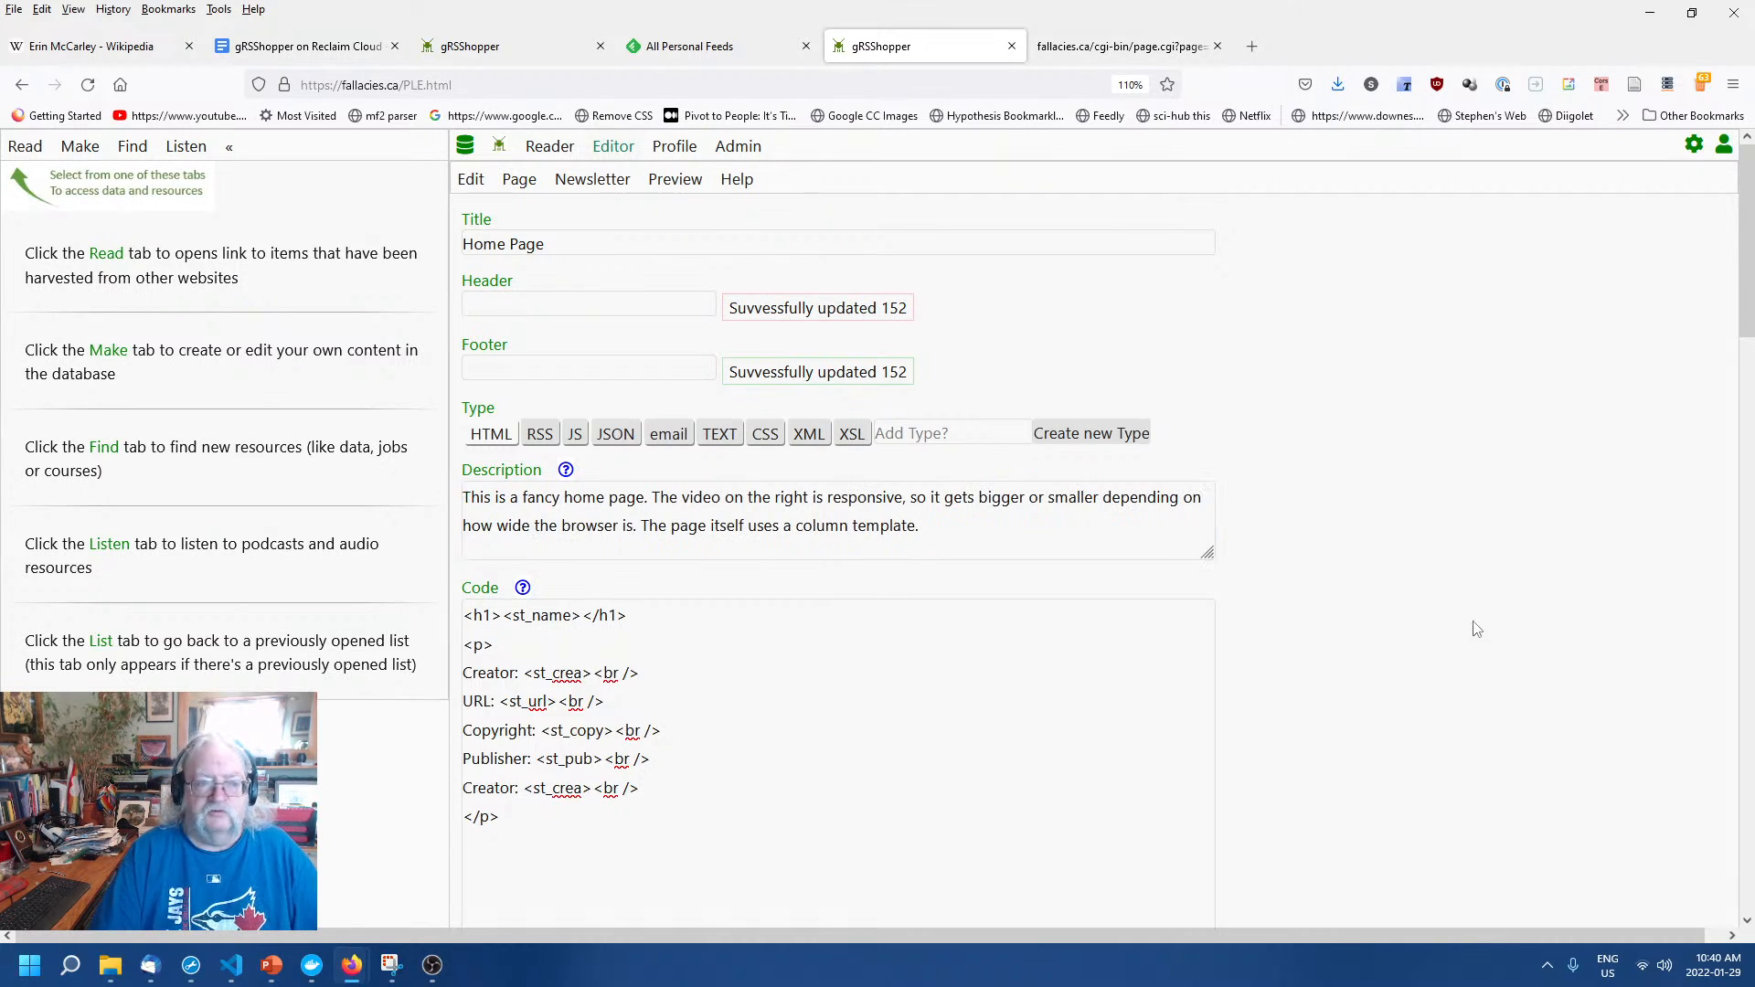
pyautogui.moveTo(986, 531); pyautogui.dragTo(448, 500)
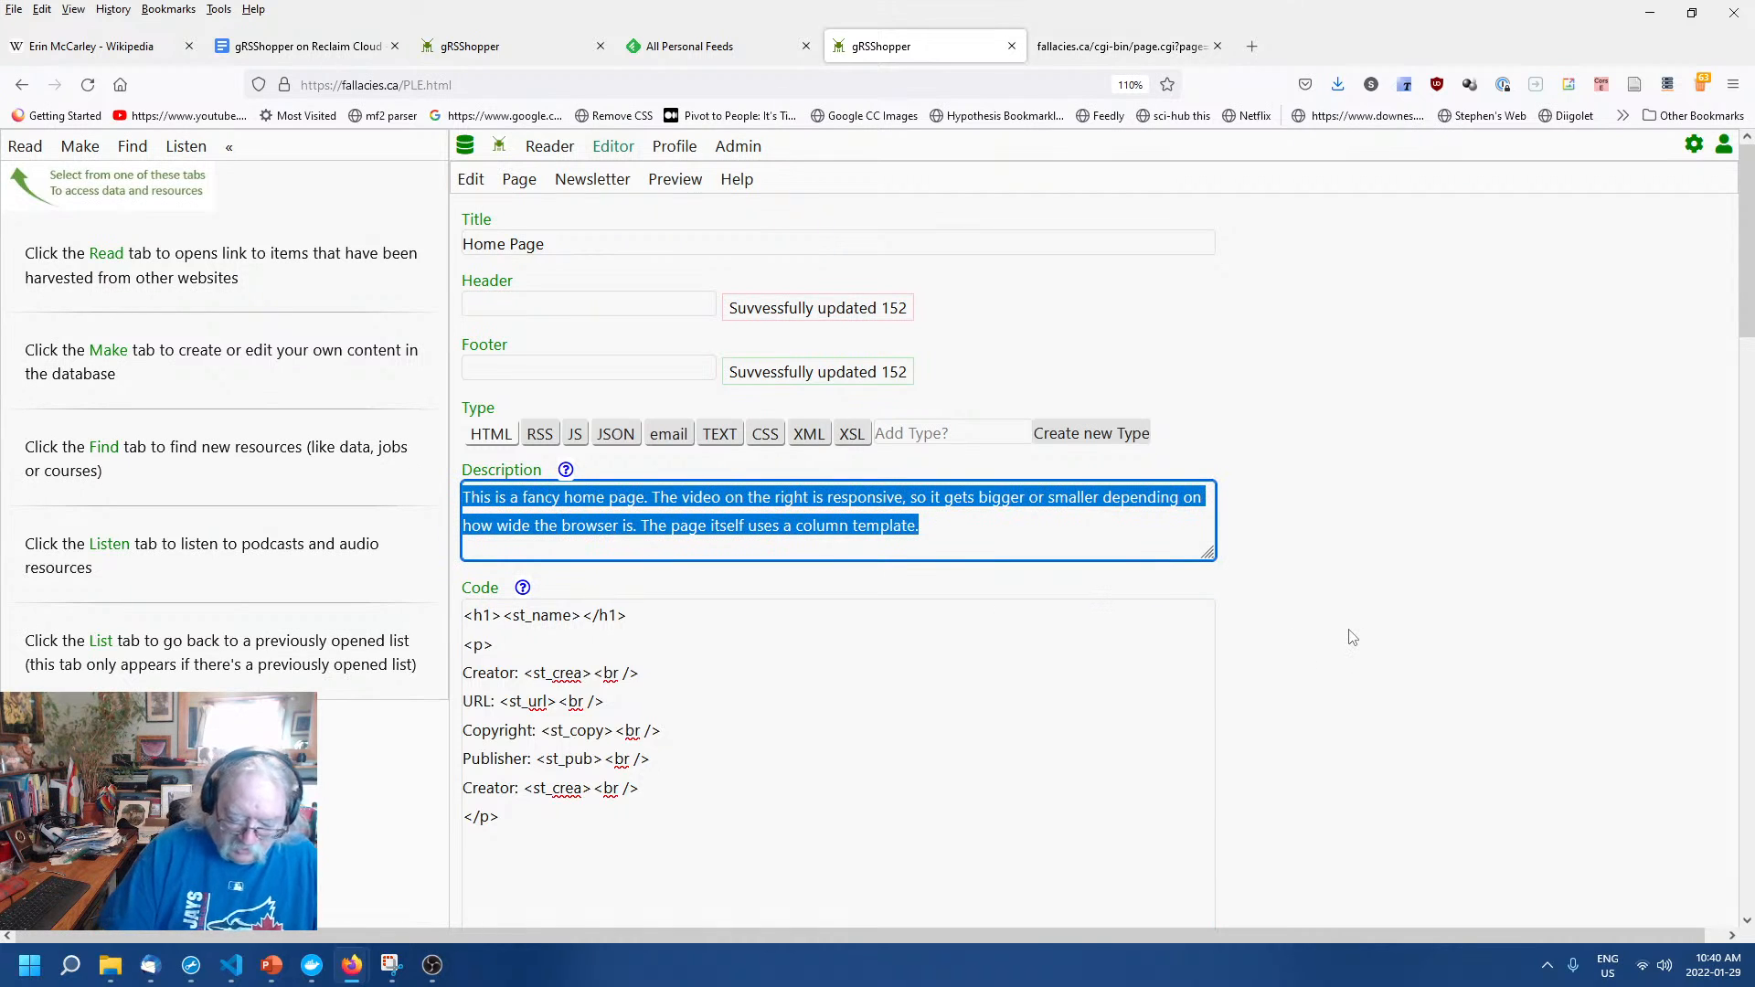
pyautogui.write('We')
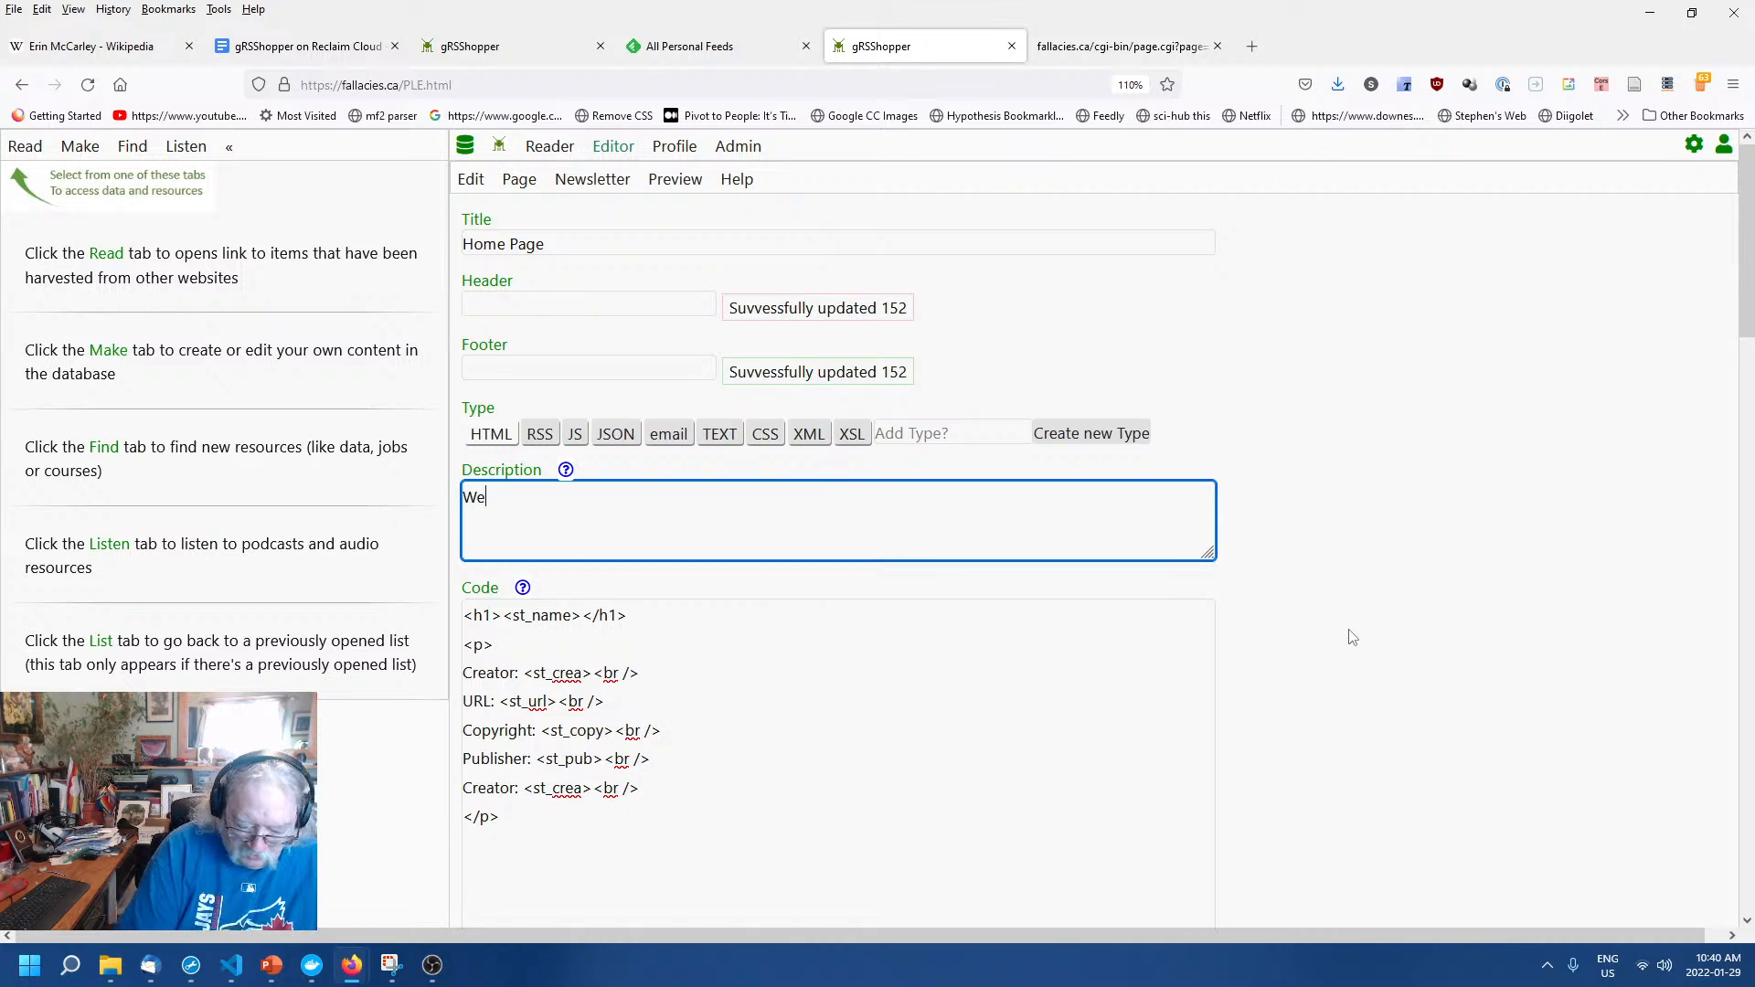
pyautogui.write('lcome to')
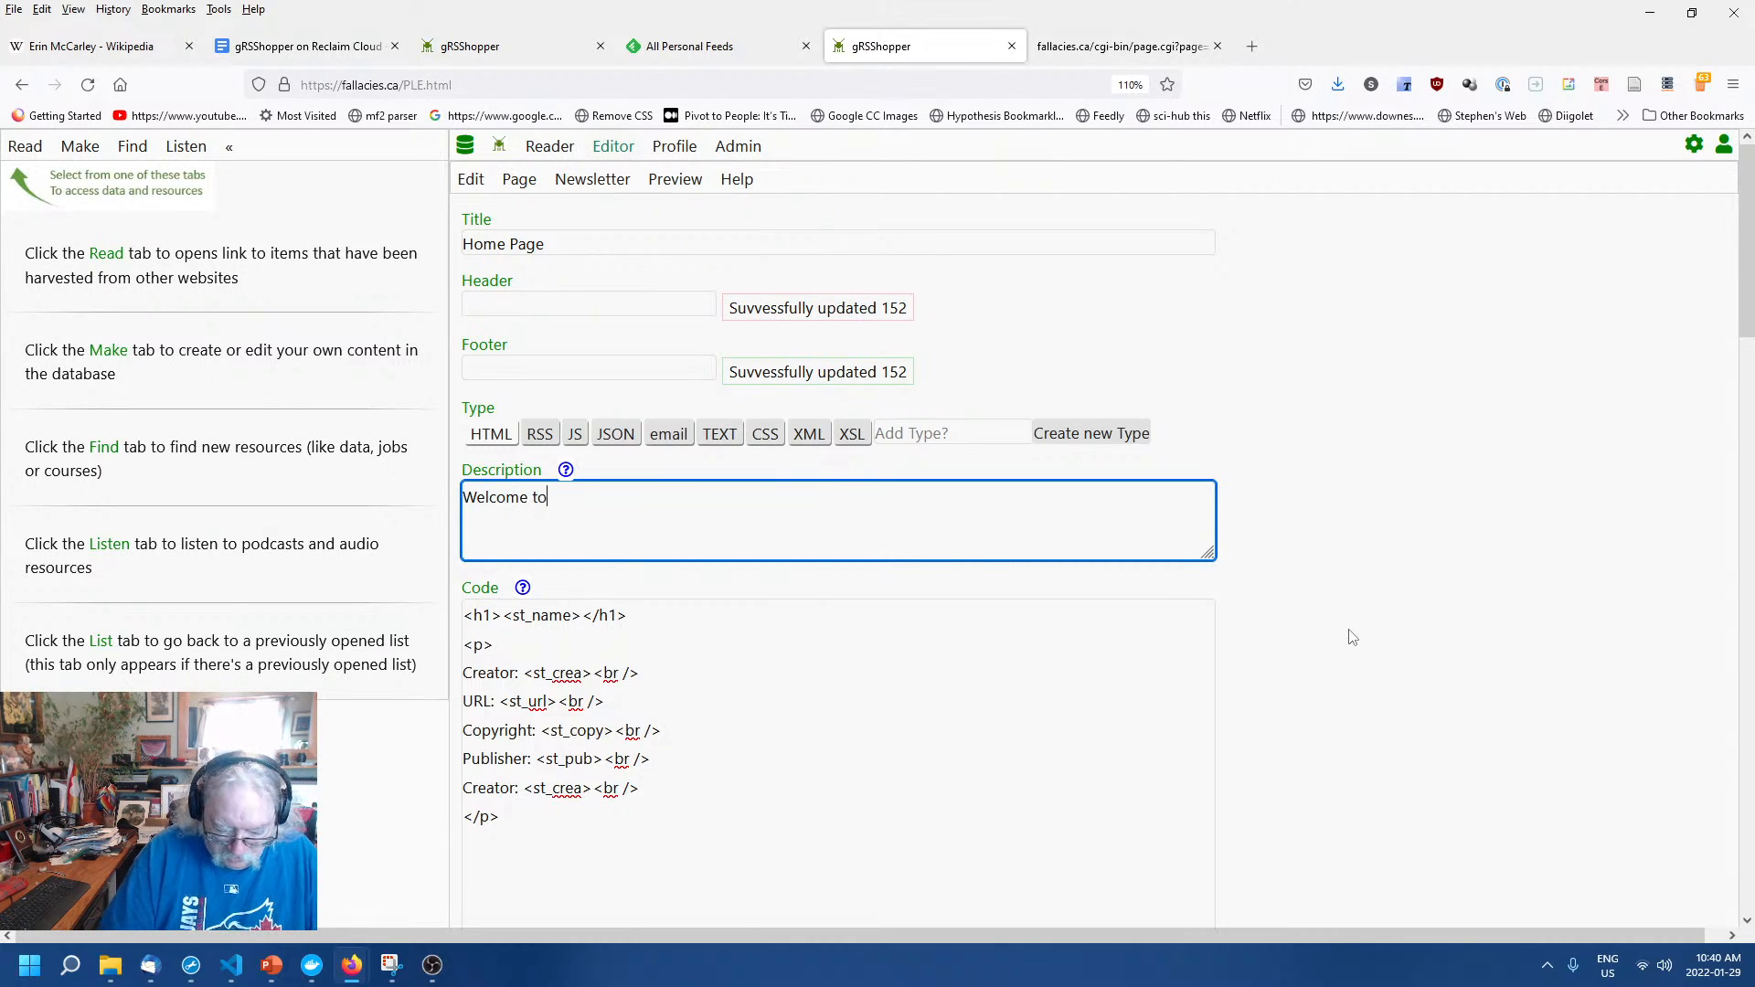
pyautogui.write(" Stephen's ")
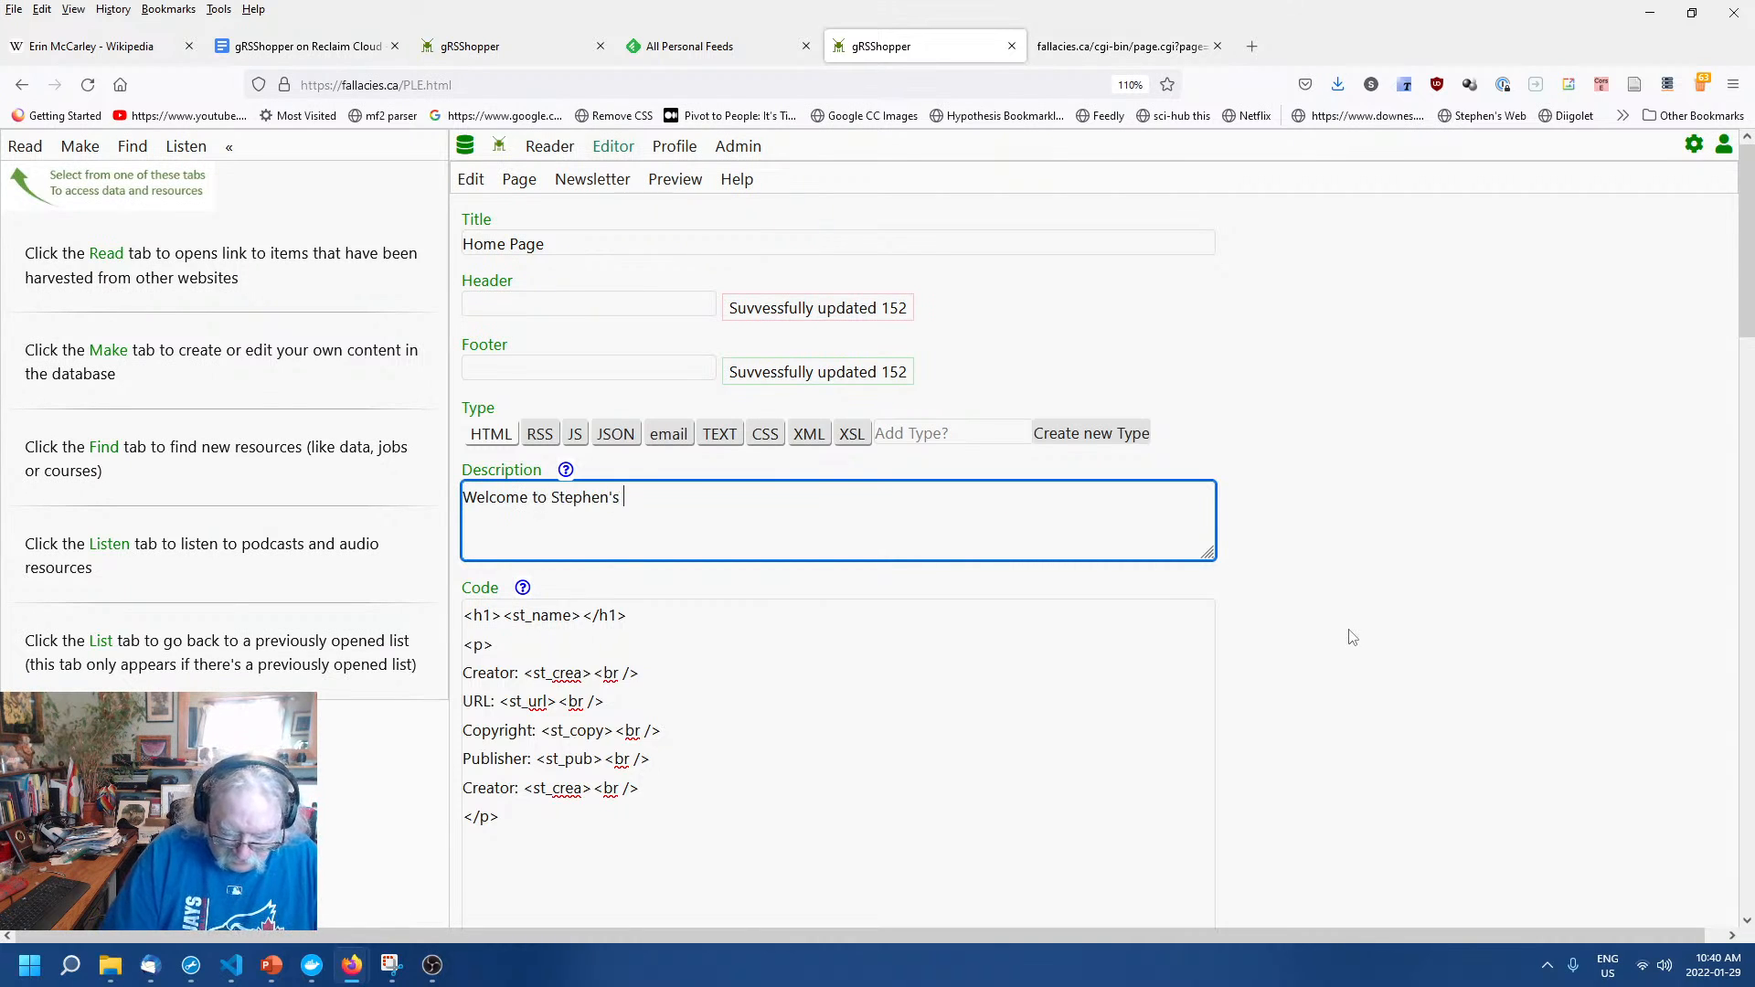
pyautogui.write('Guide to the ')
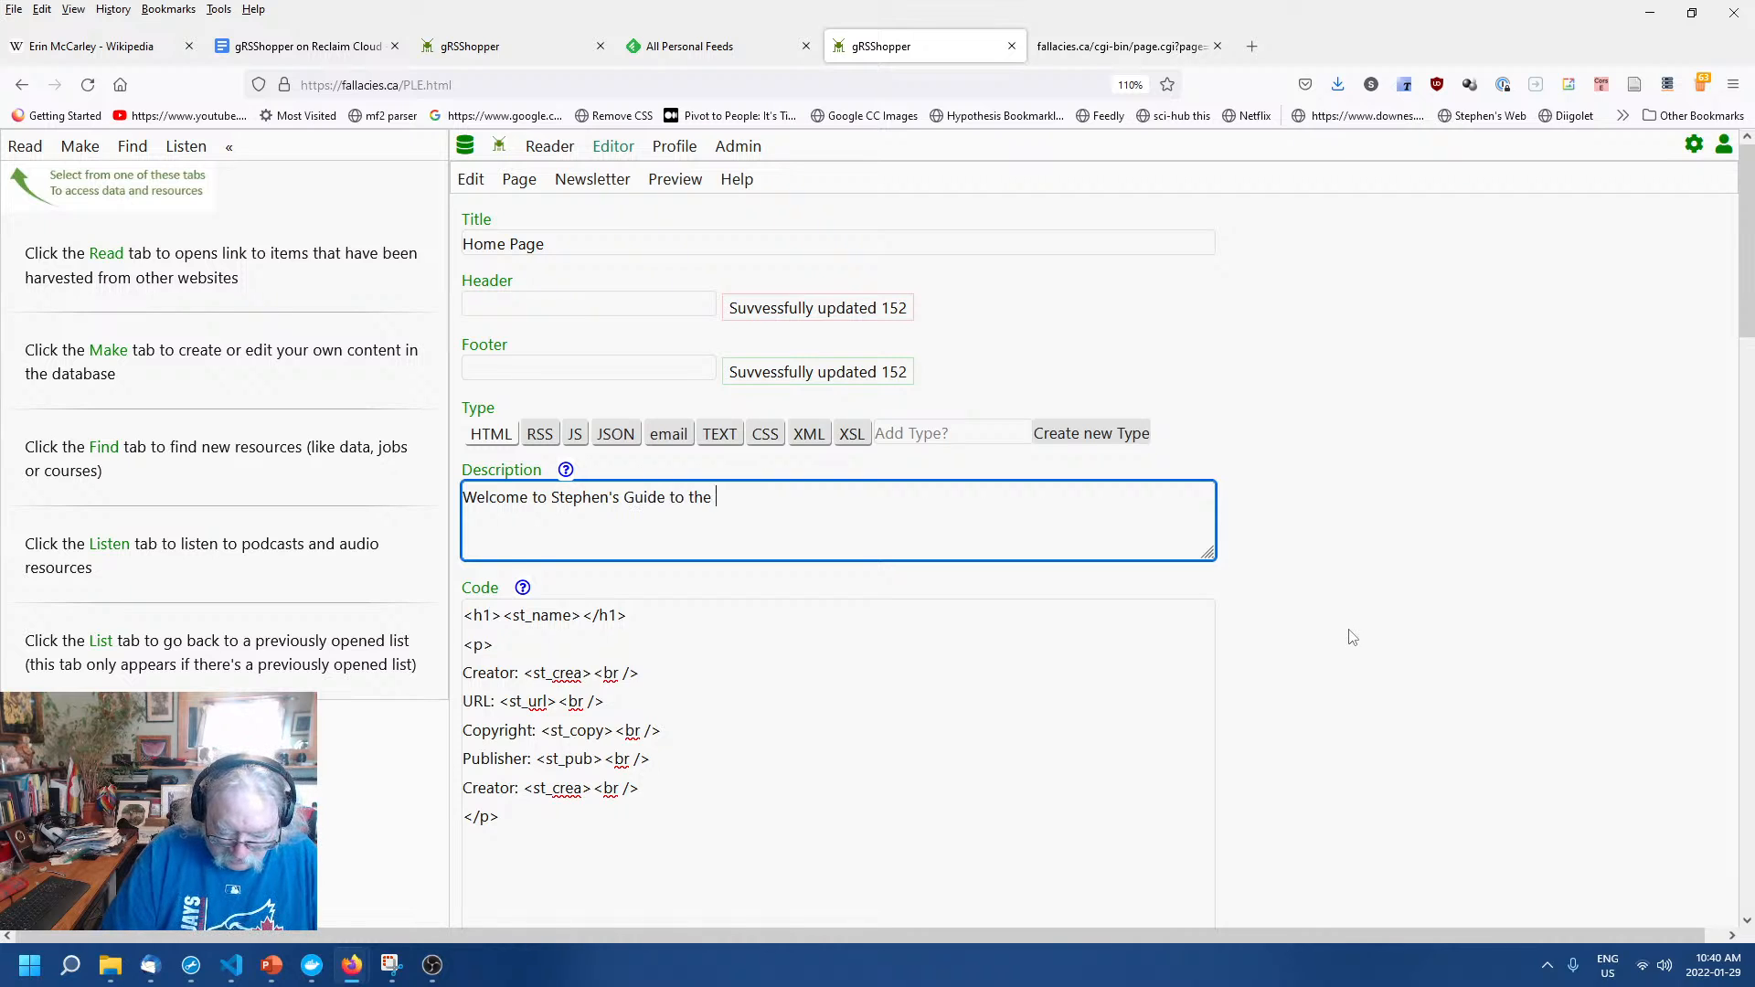
pyautogui.write('Logical Fallacies.')
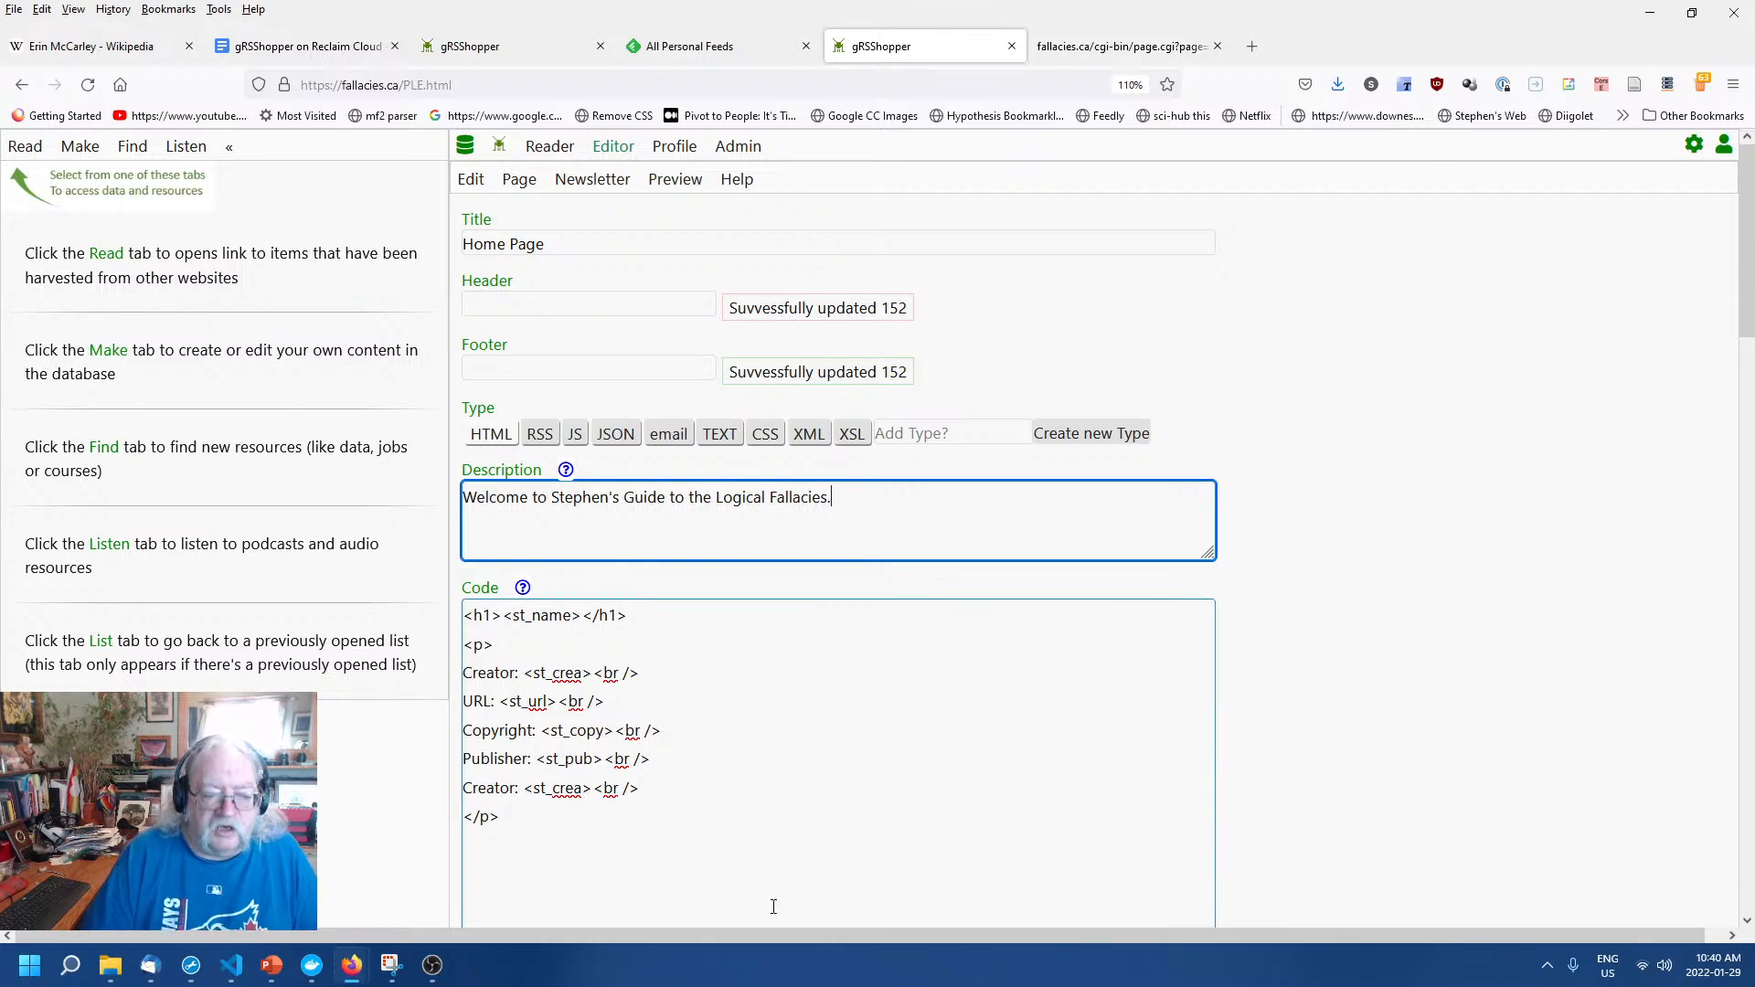
pyautogui.scroll(-2, 1363, 752)
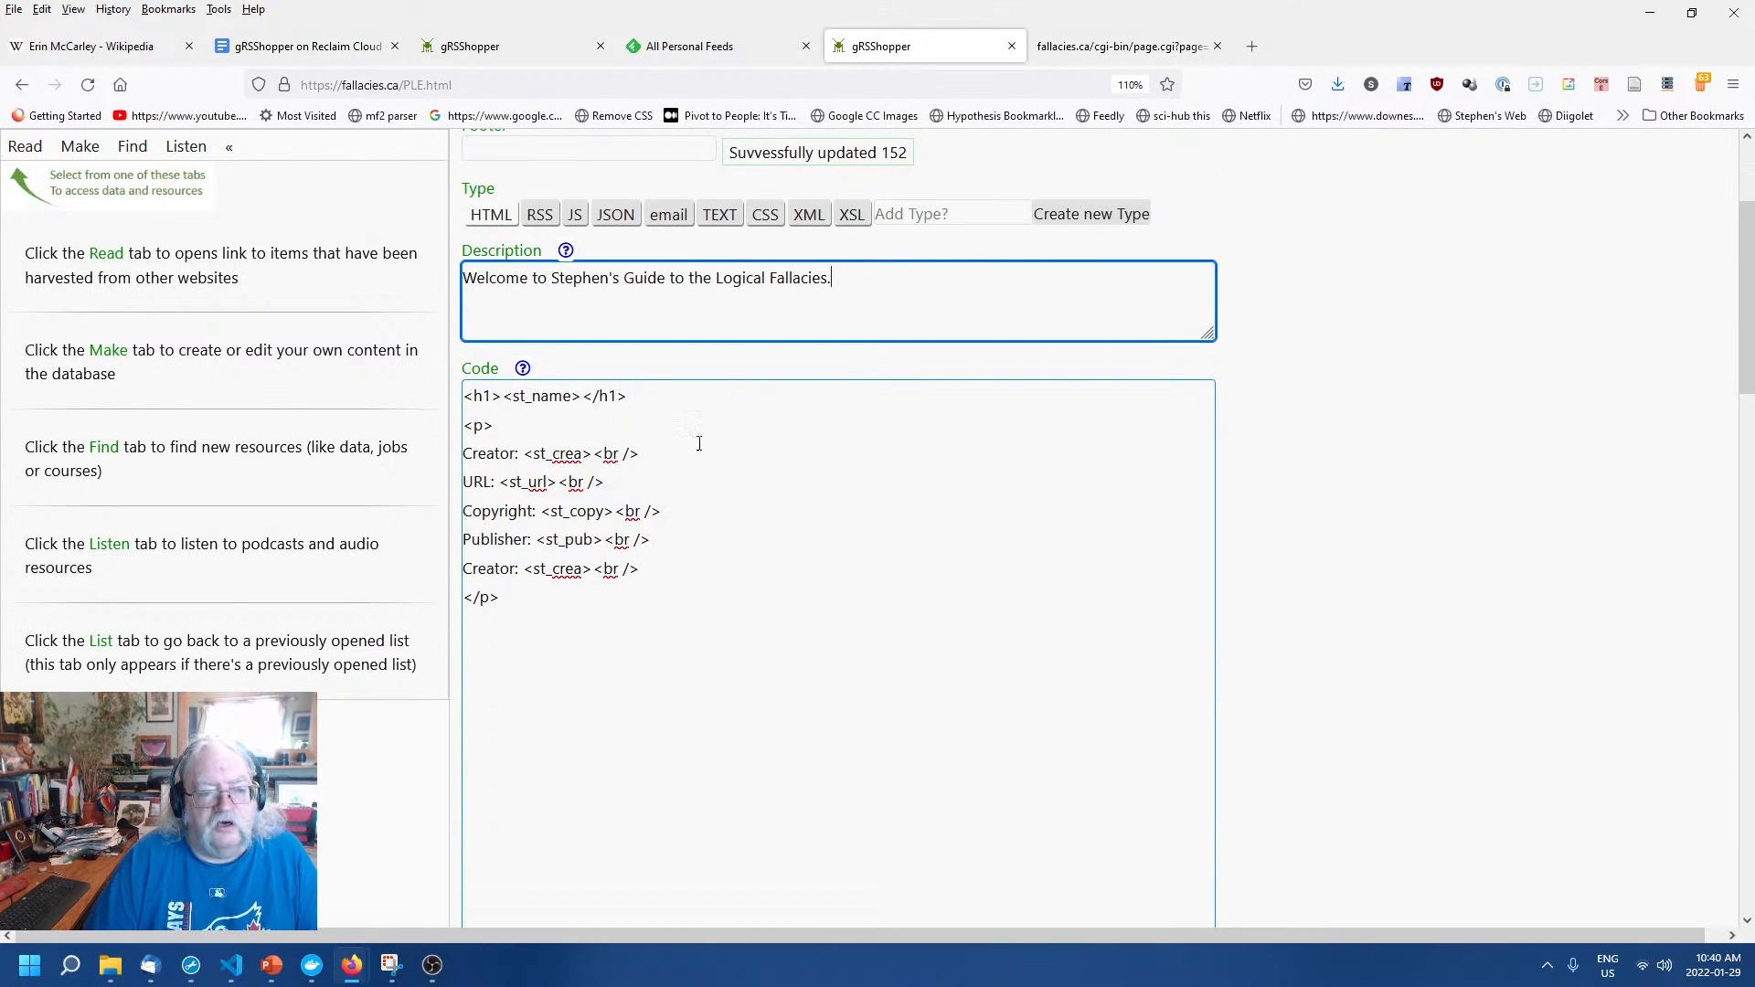
# Click outside the Description field so the welcome text saves.
pyautogui.click(1375, 540)
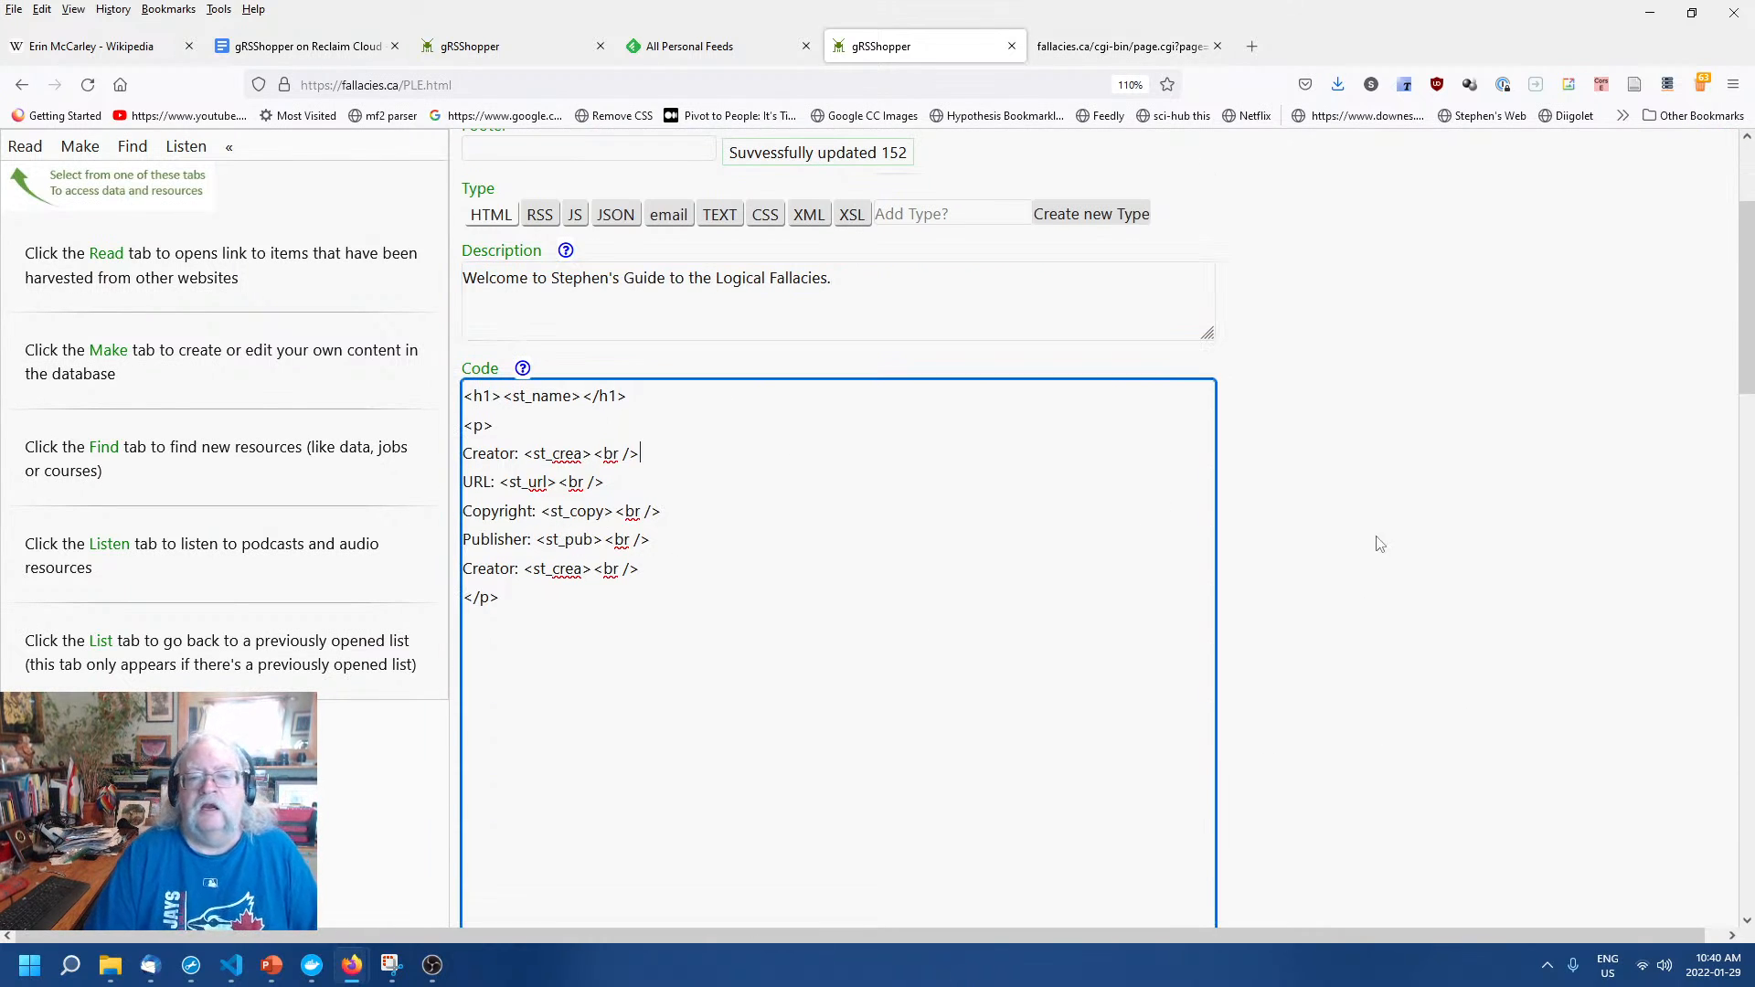
pyautogui.scroll(1, 1408, 755)
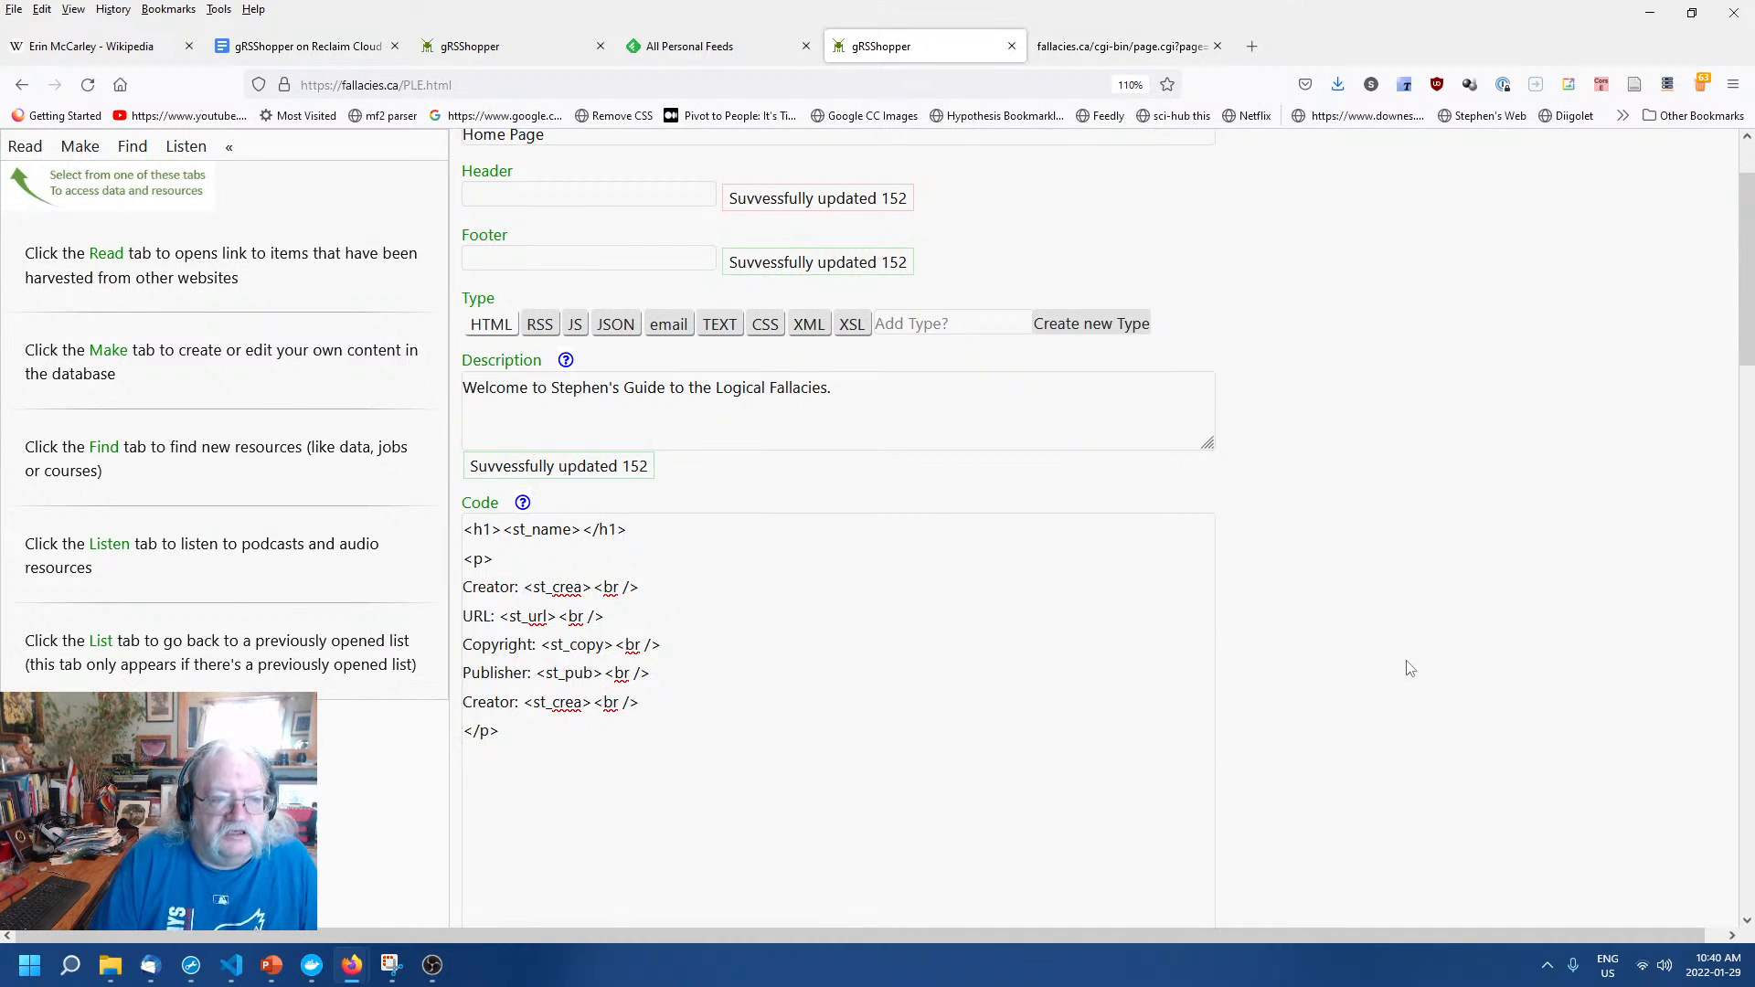
pyautogui.scroll(1, 1413, 669)
pyautogui.scroll(-2, 1409, 669)
# Check the Code field's help, then place the caret below the heading line.
pyautogui.click(1015, 619)
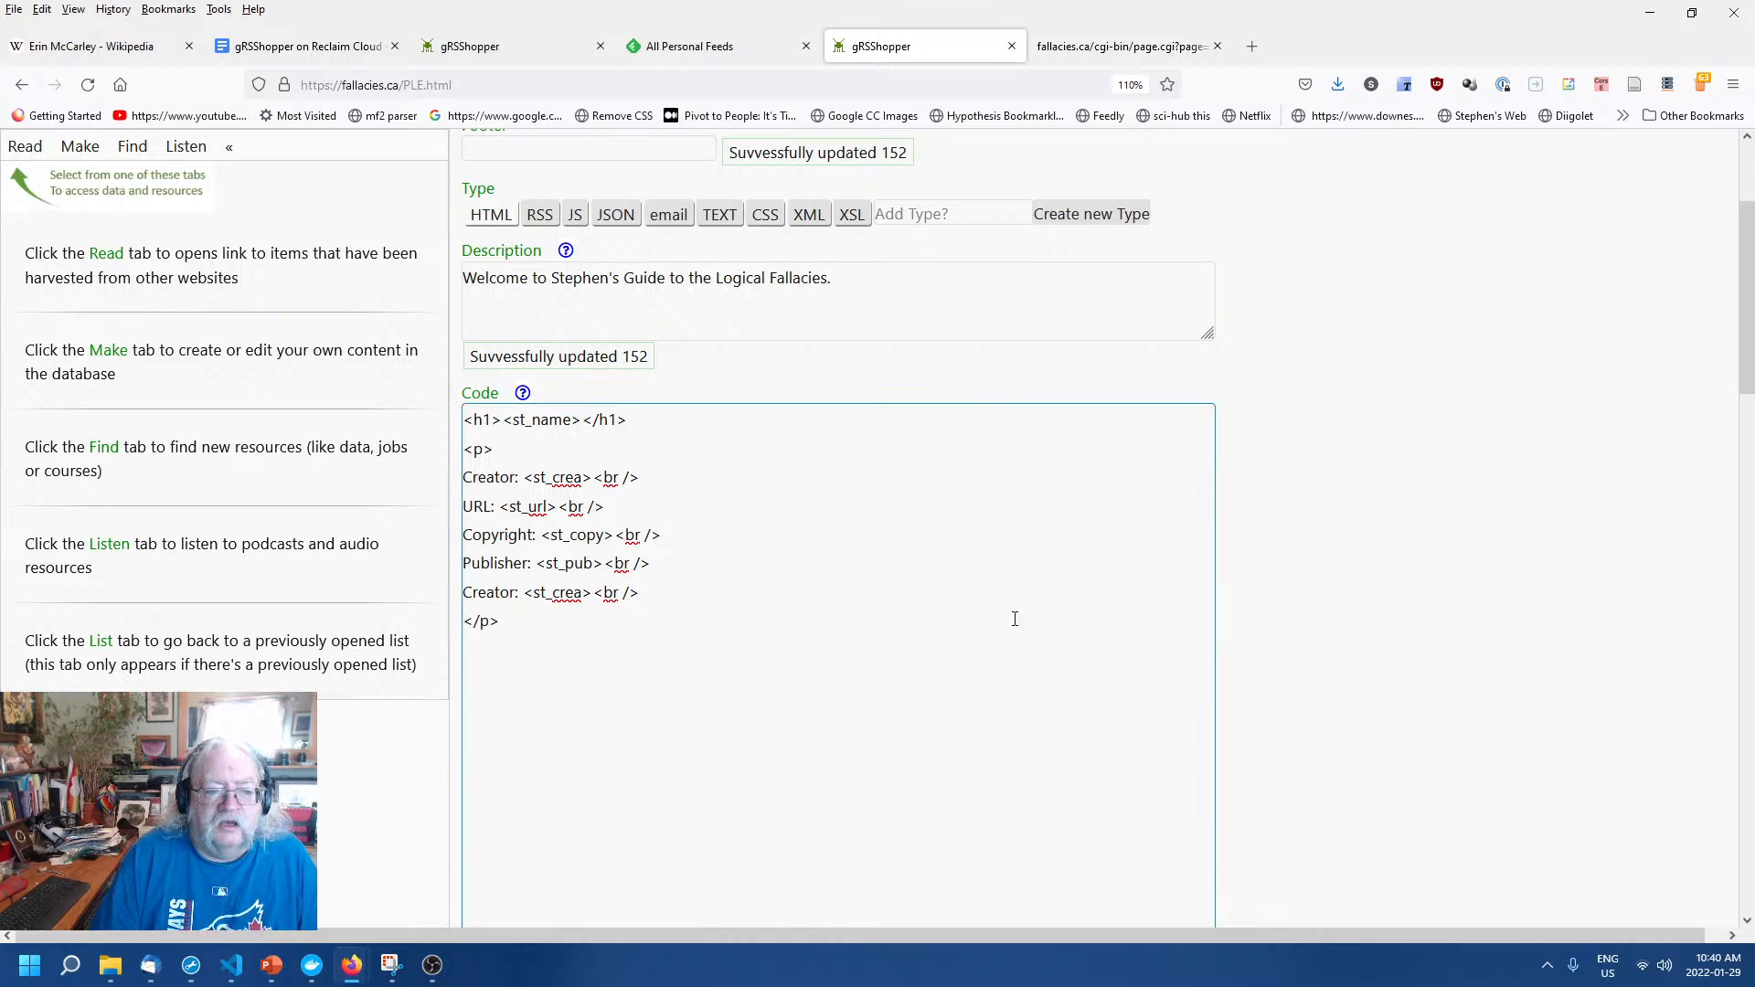
pyautogui.click(523, 394)
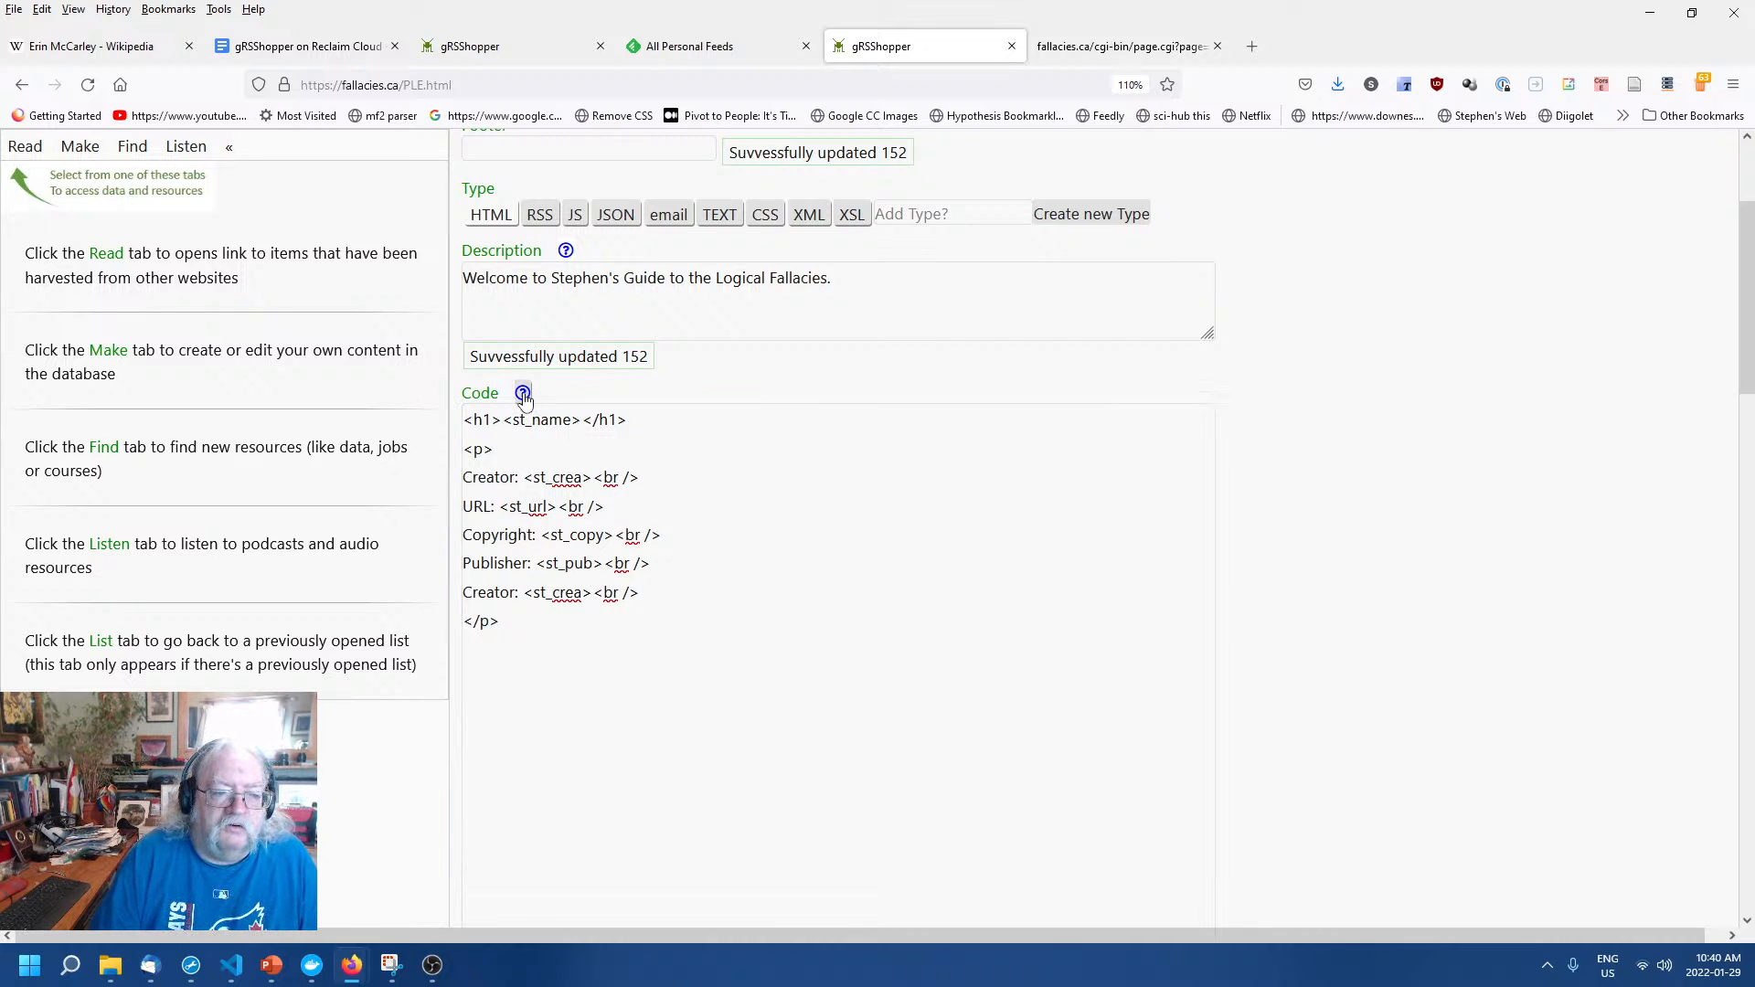
pyautogui.click(729, 302)
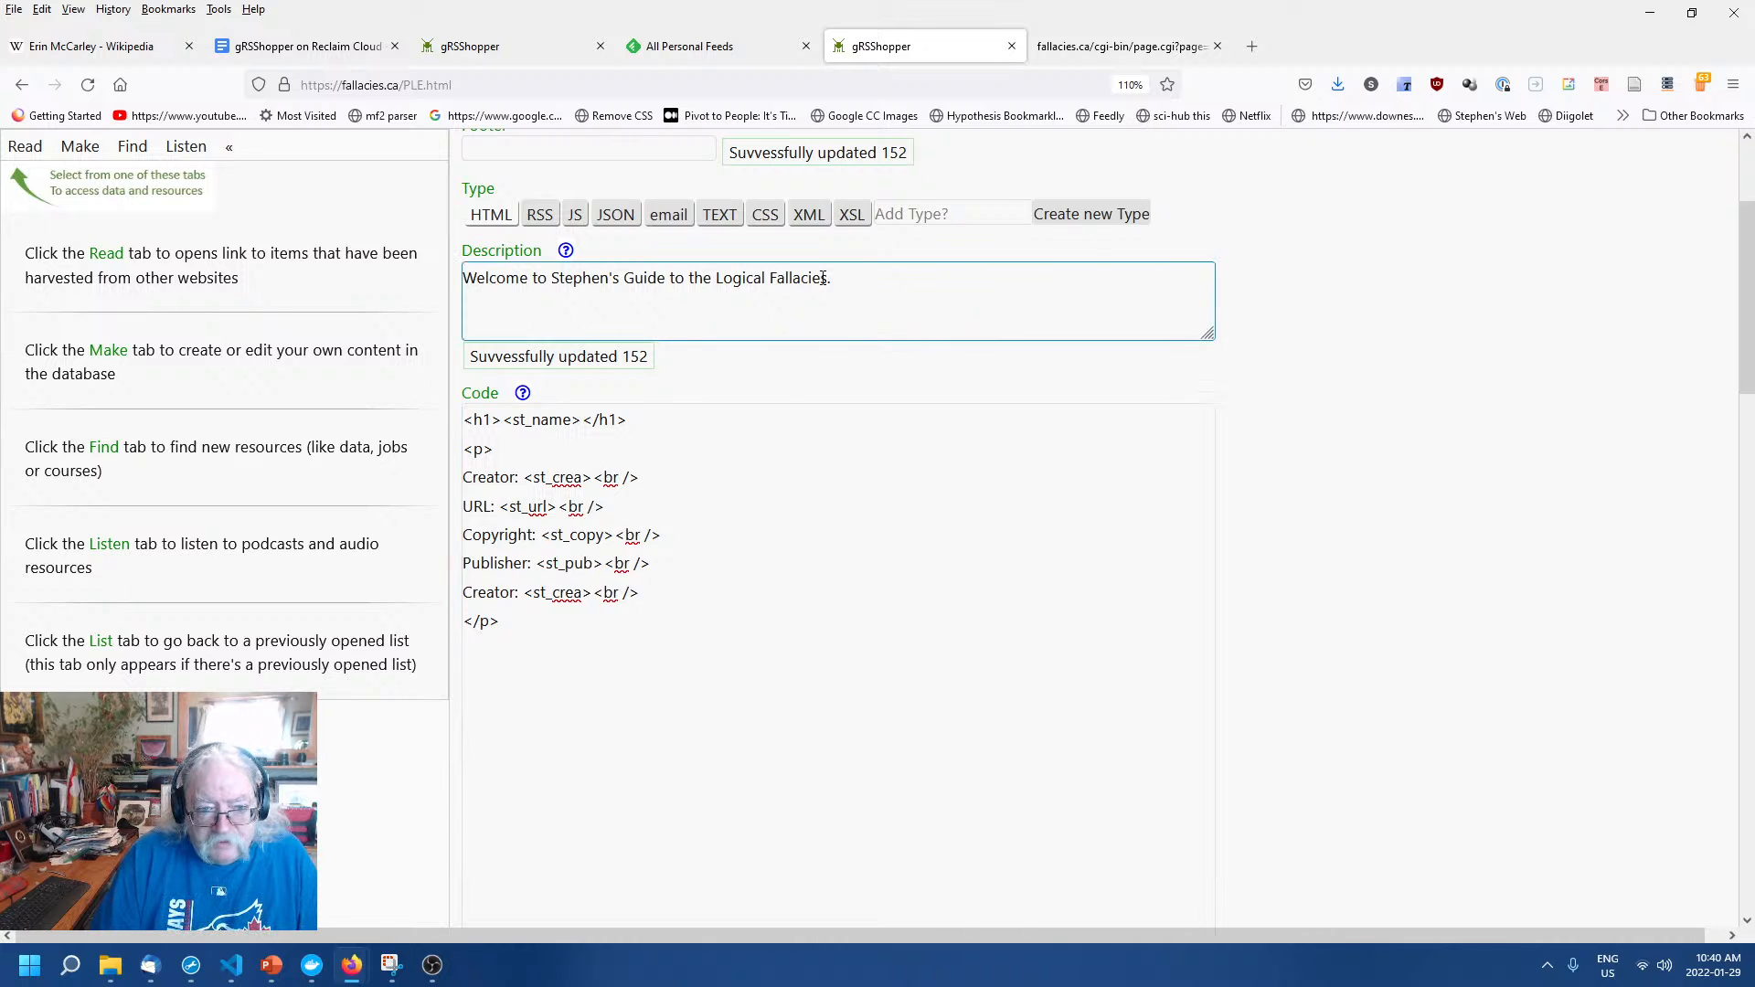
pyautogui.click(686, 451)
pyautogui.click(676, 451)
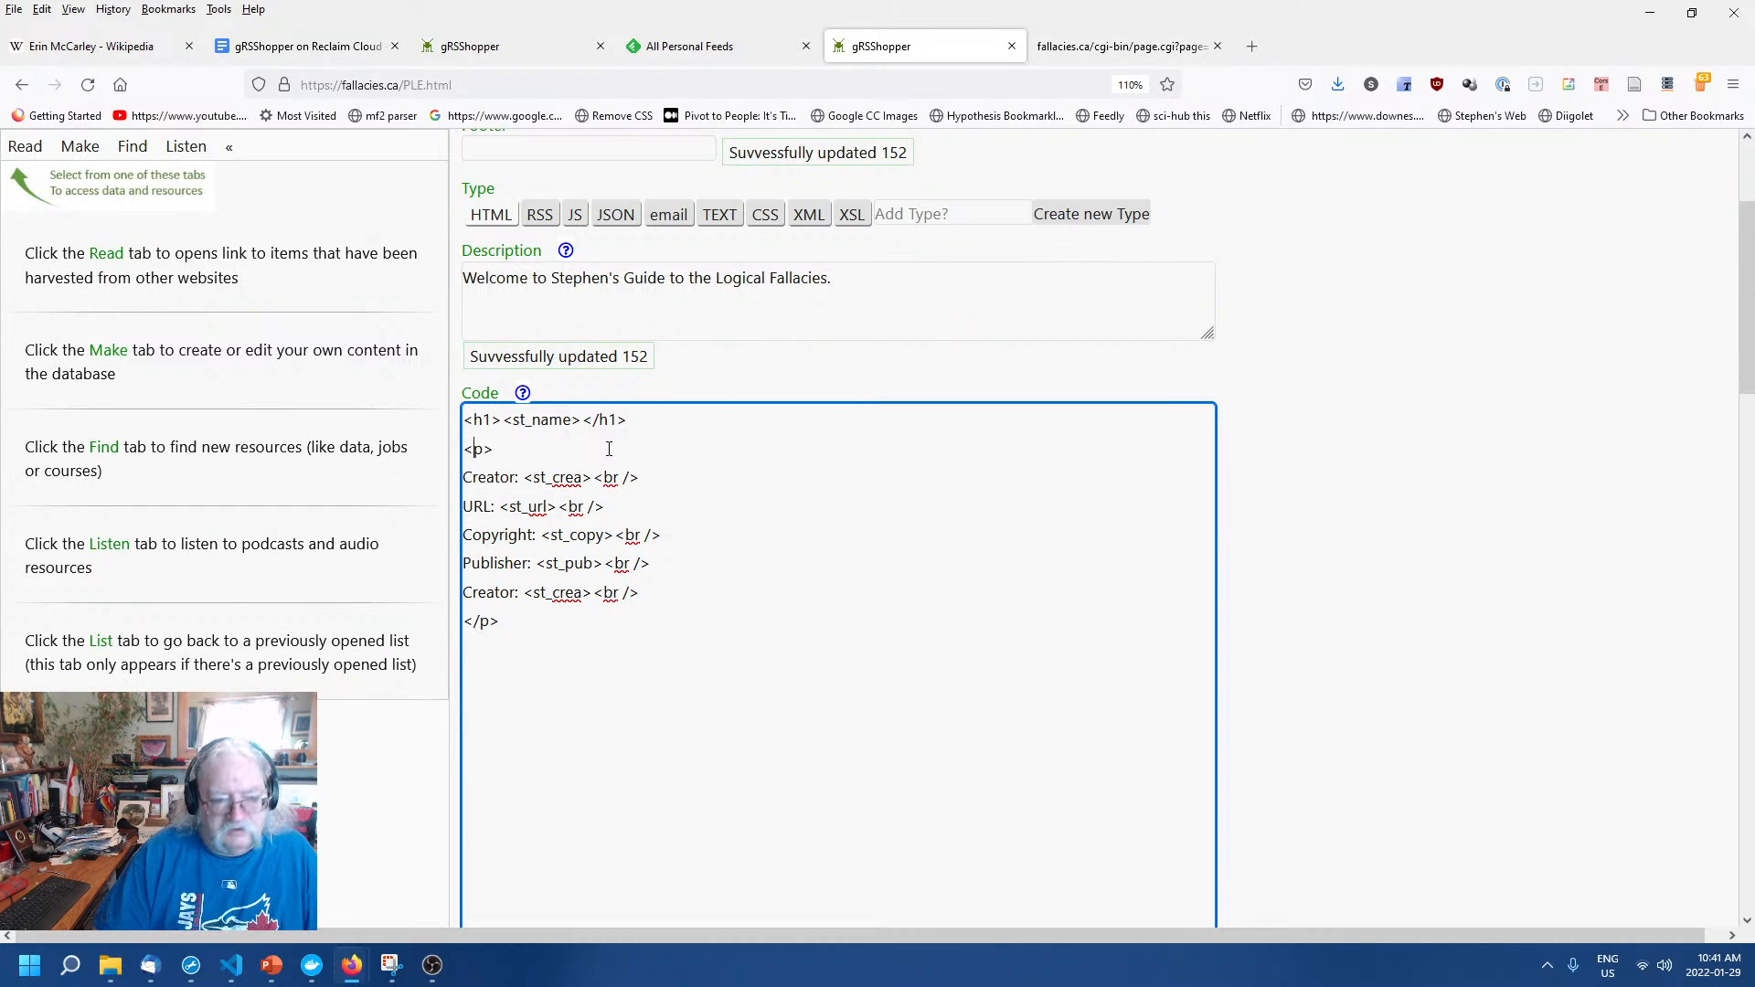
# Insert a <p> paragraph holding the [*page_description*] placeholder after the h1 heading.
pyautogui.press('Return')
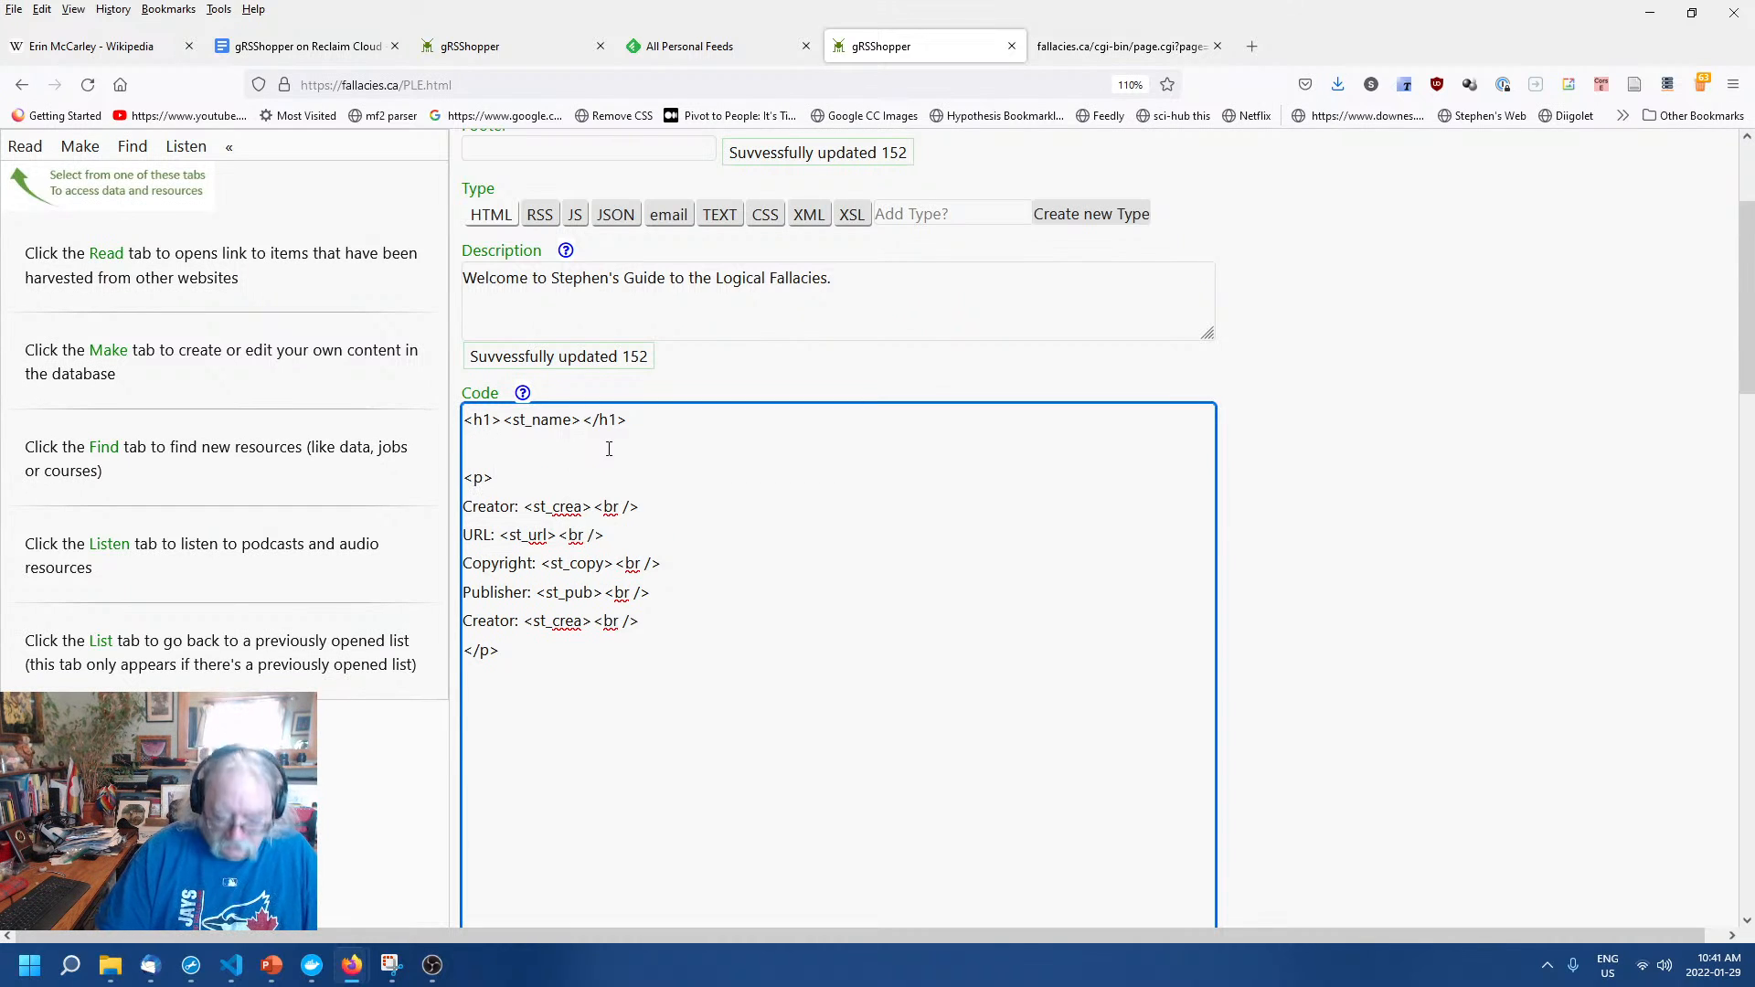
pyautogui.write('<p>')
pyautogui.press('Return')
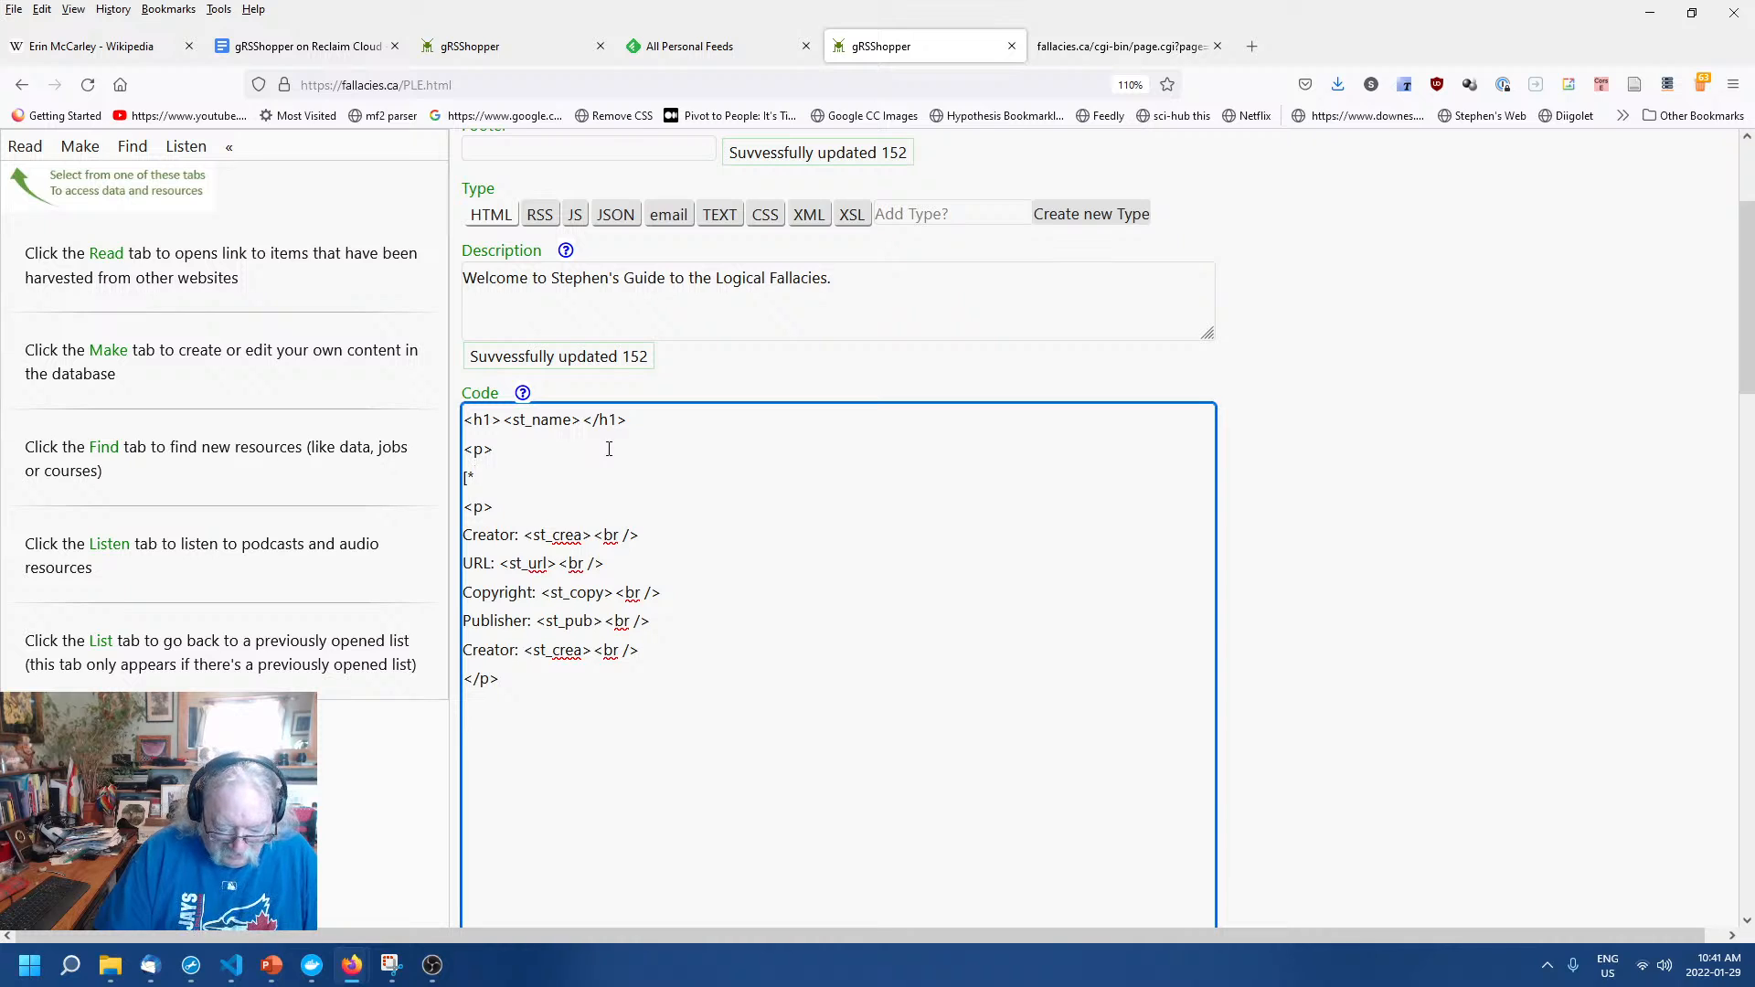
pyautogui.write('[*page_')
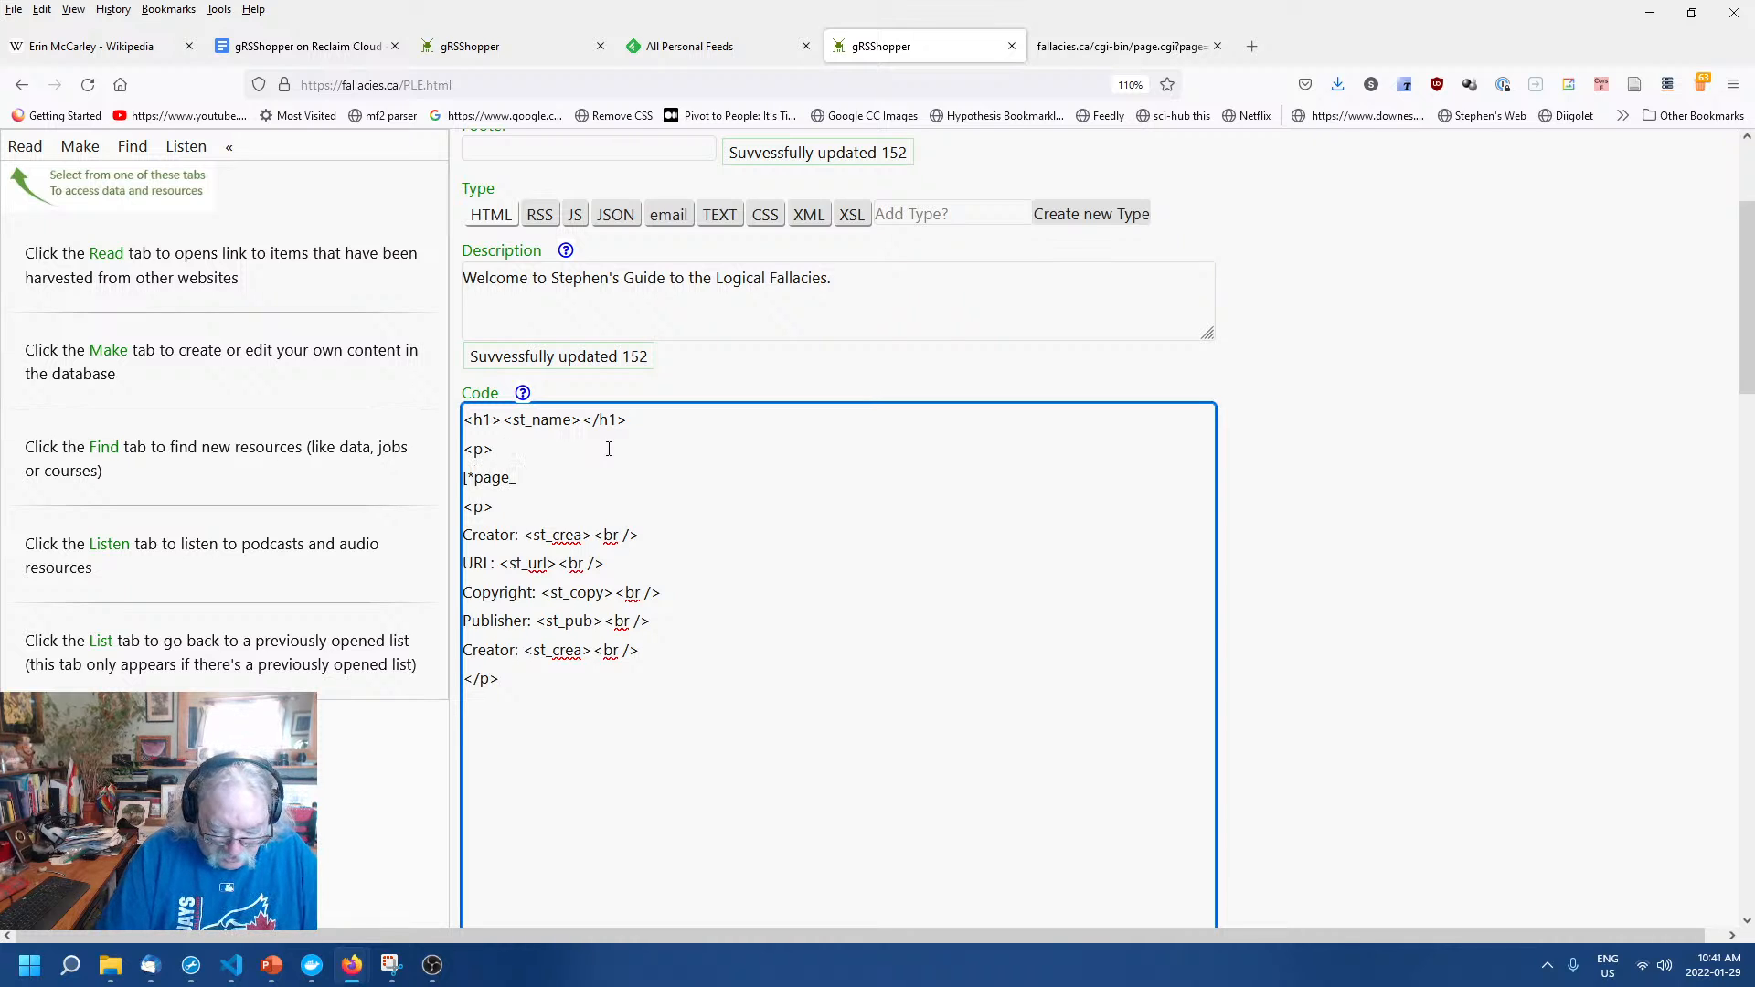
pyautogui.write('desciption')
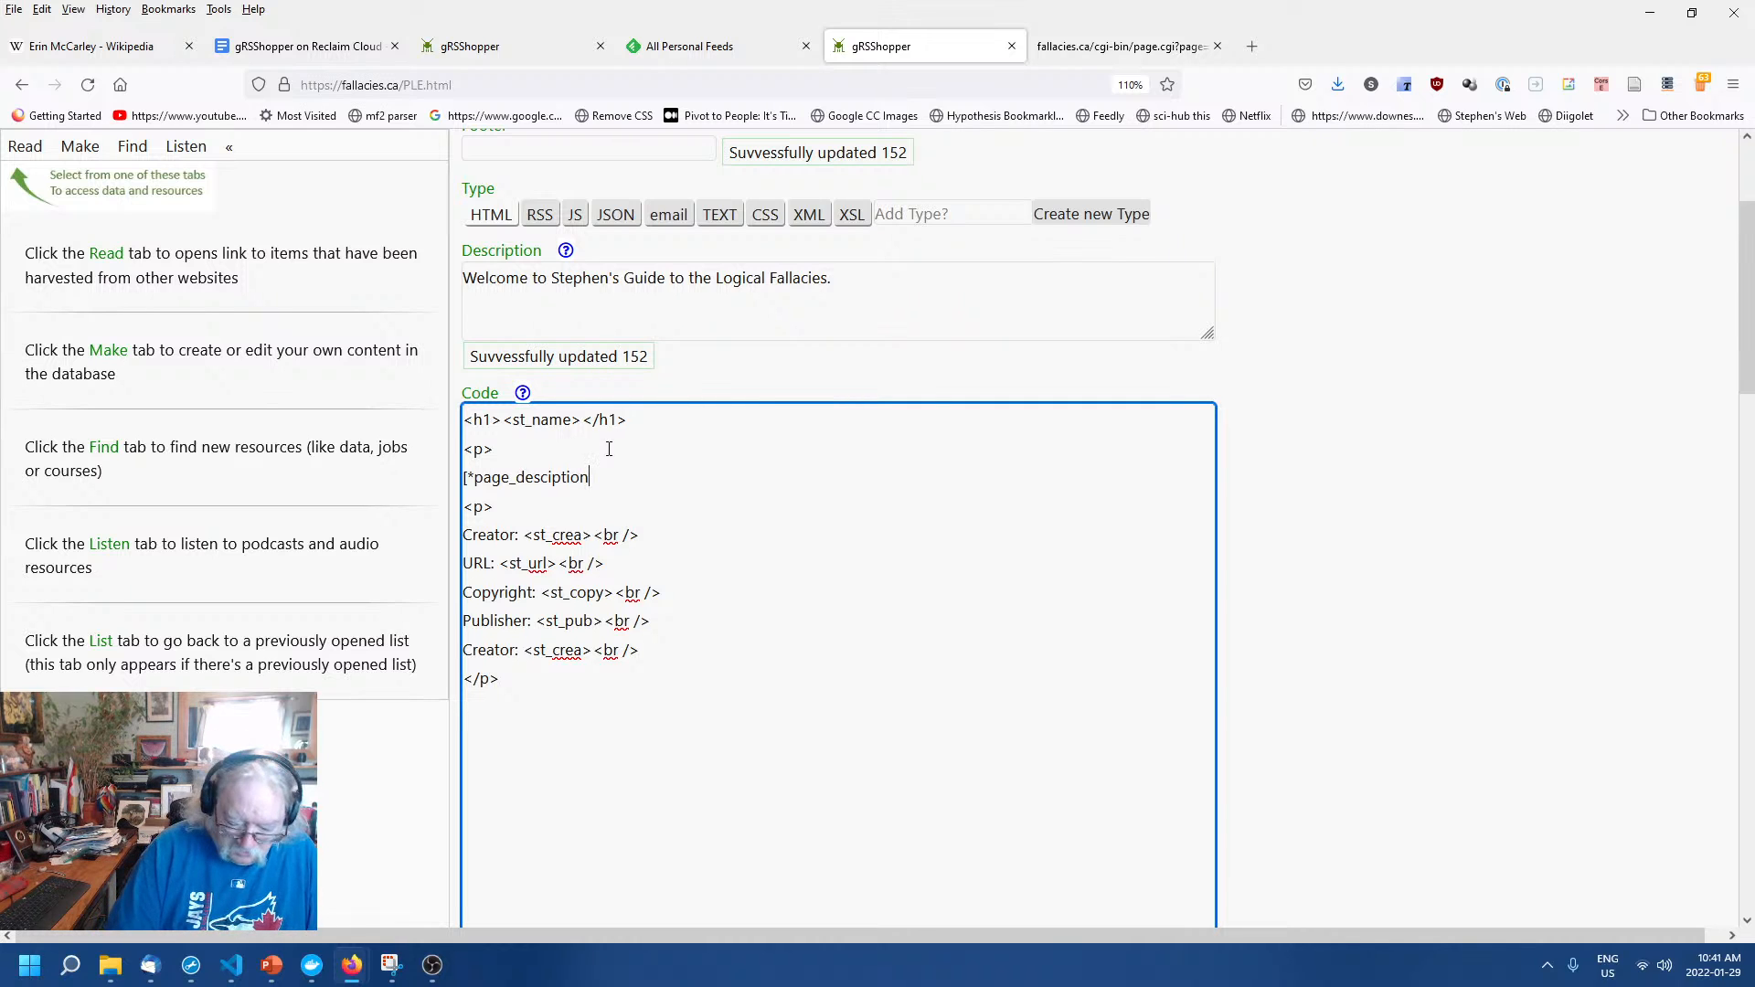
pyautogui.write('*')
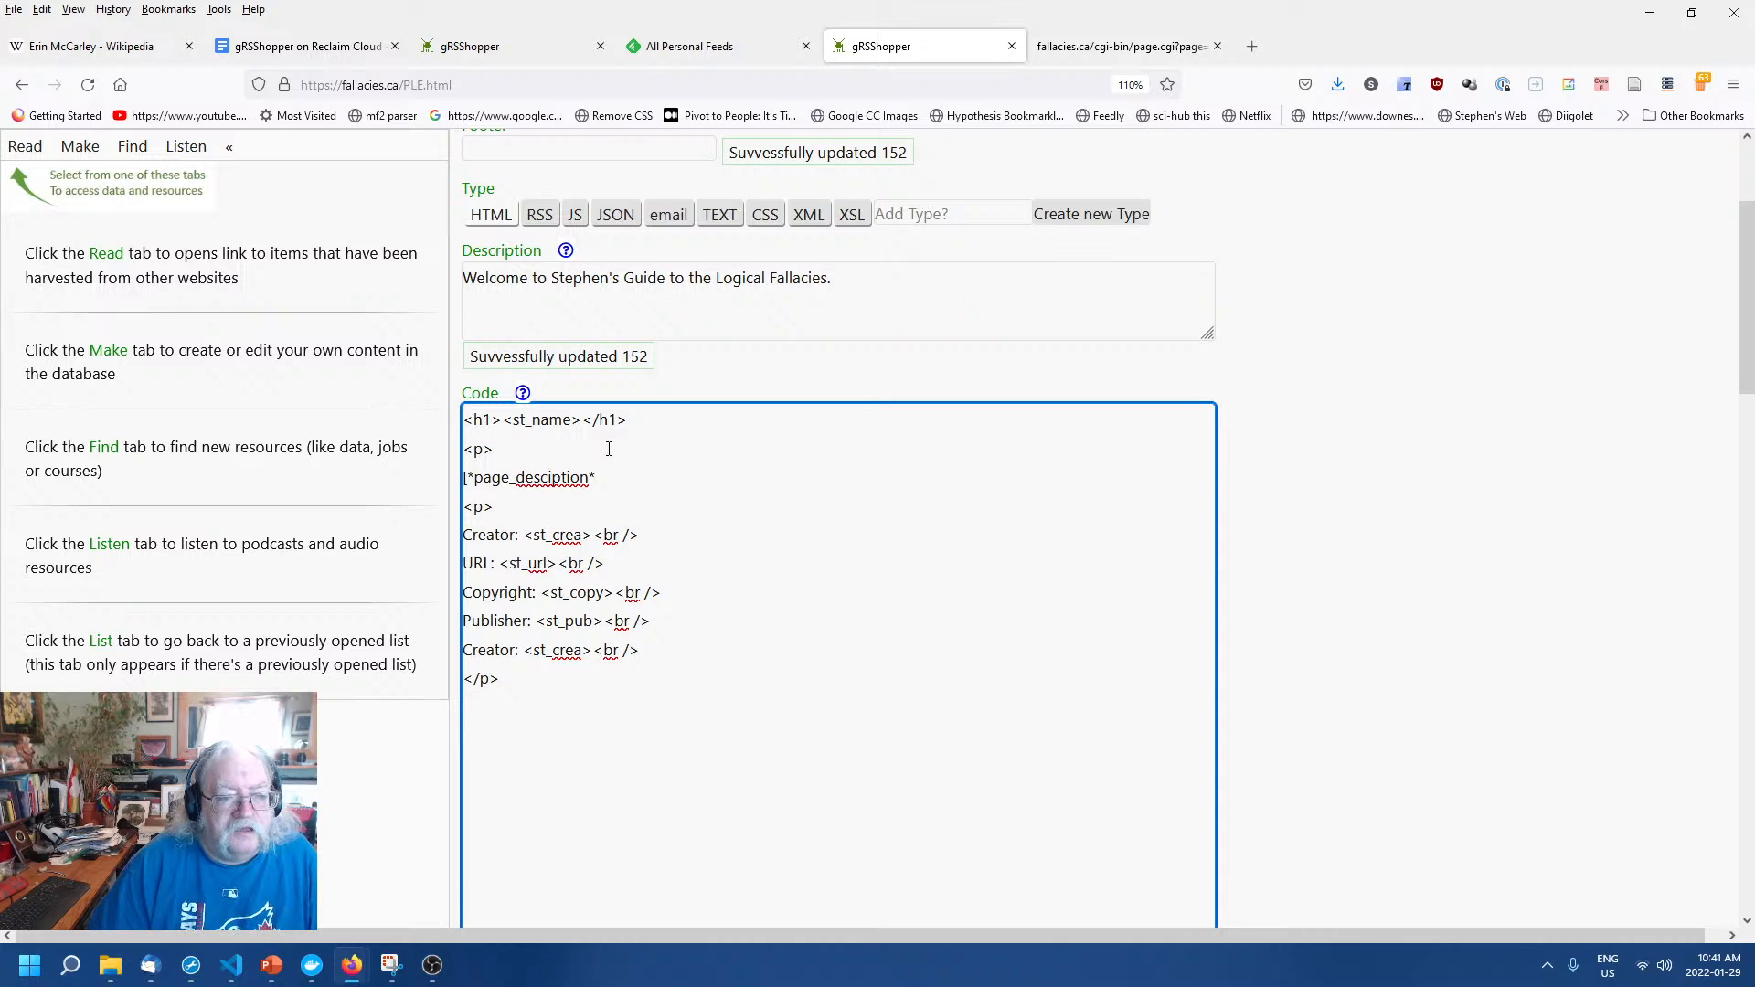
pyautogui.write('r')
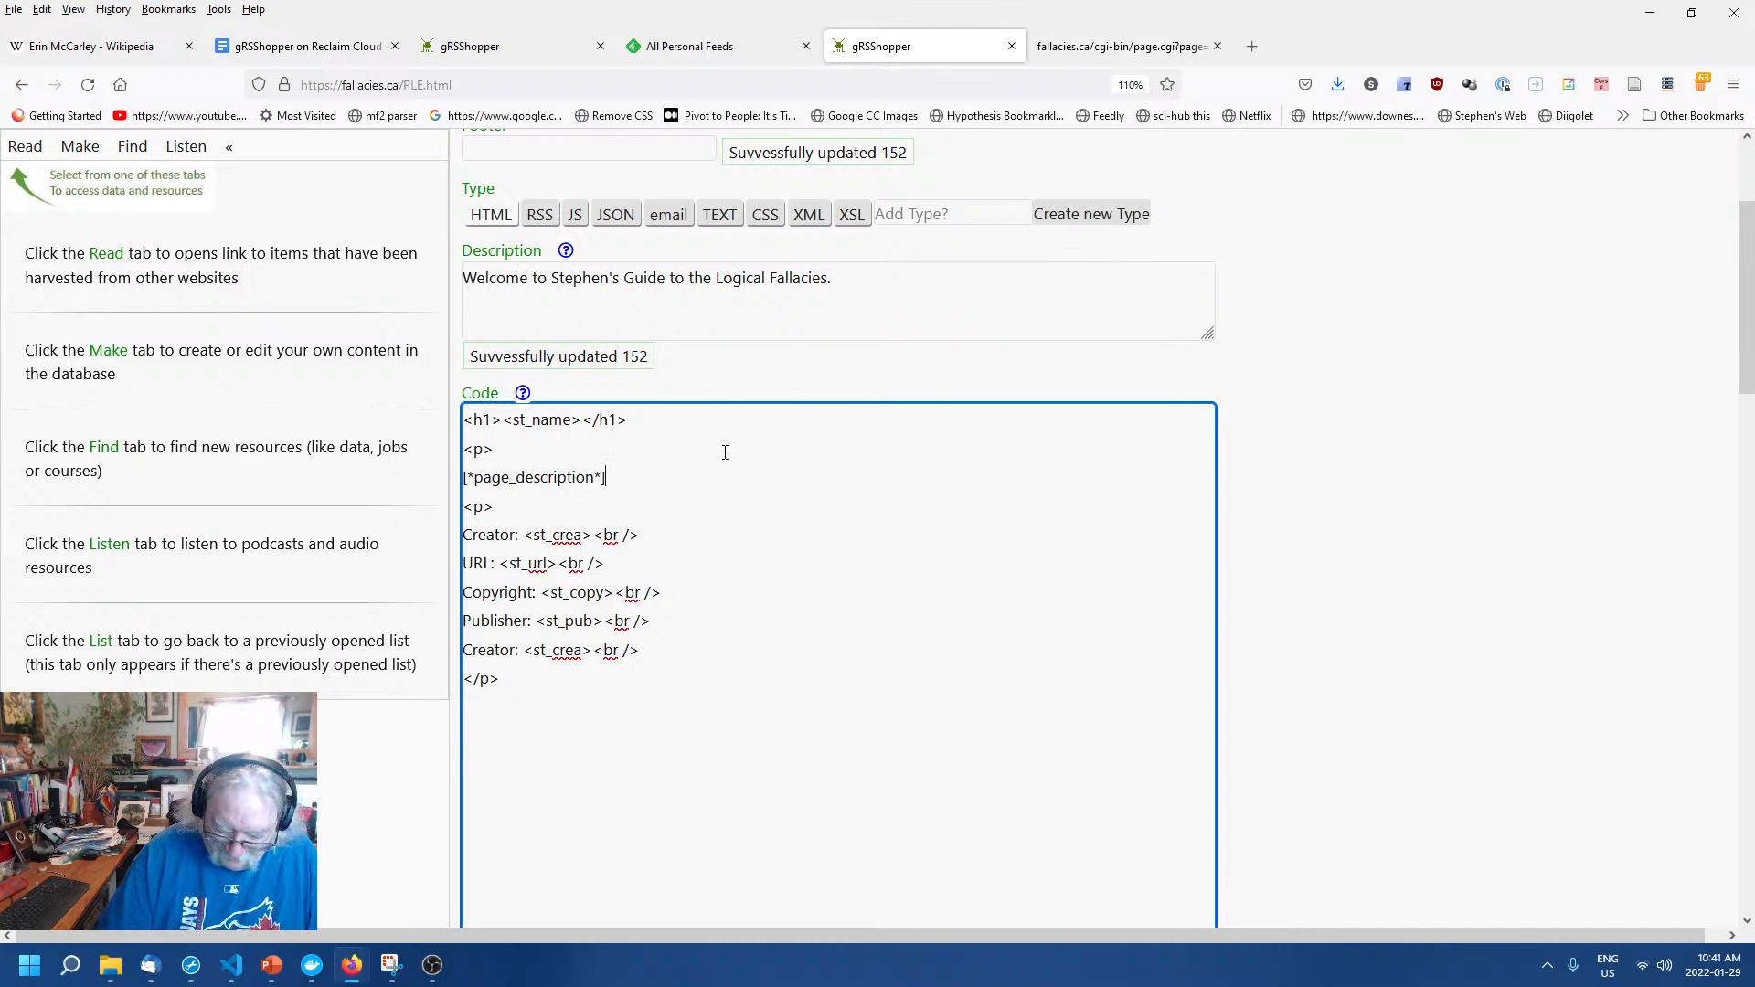
pyautogui.press('Return')
pyautogui.write('</p>')
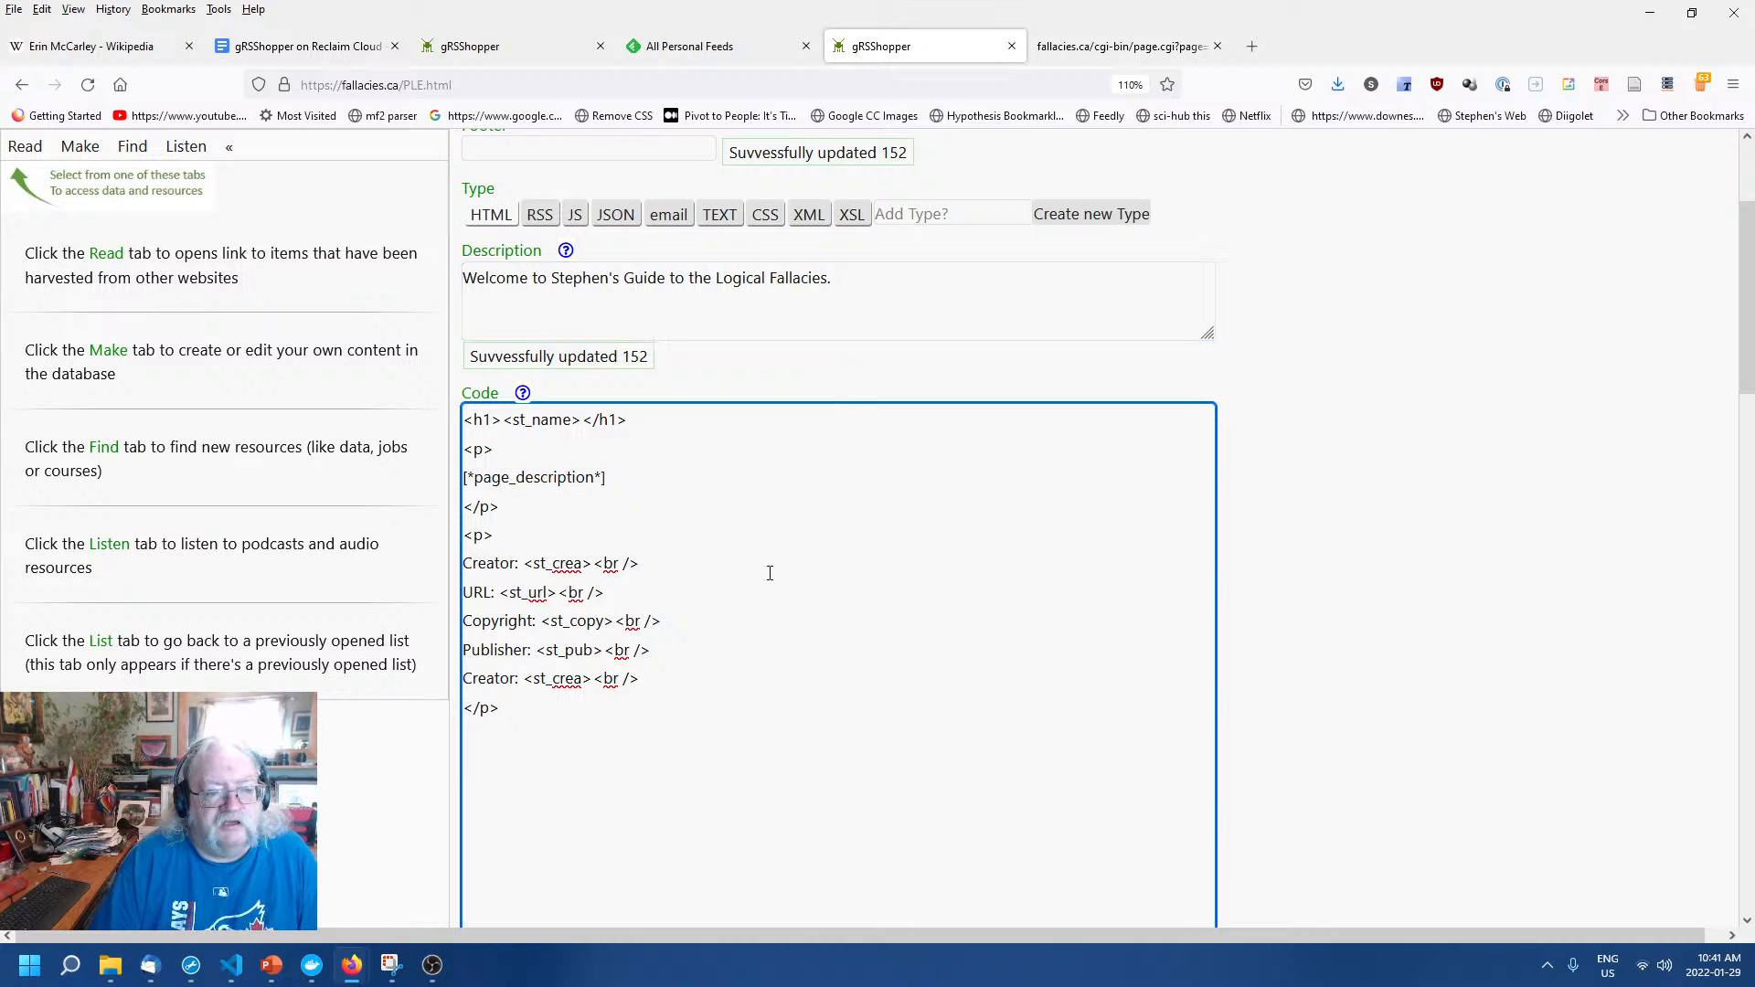
pyautogui.moveTo(462, 251); pyautogui.dragTo(538, 256)
pyautogui.click(729, 522)
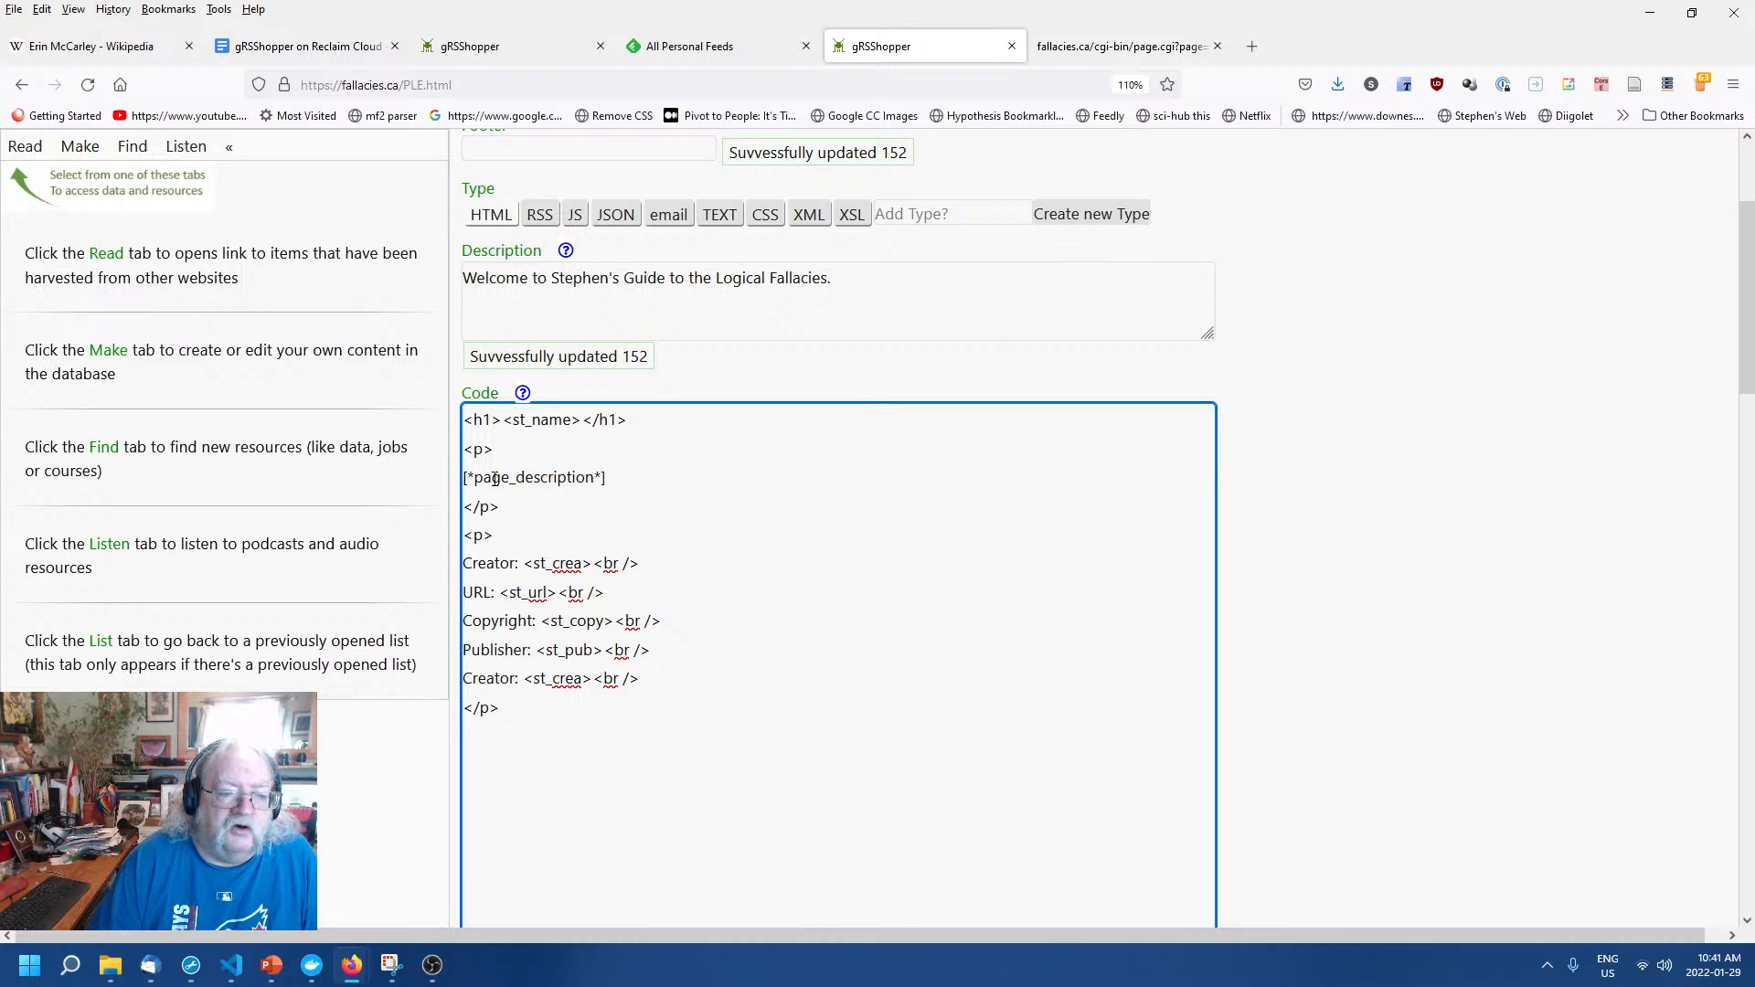
pyautogui.moveTo(474, 477); pyautogui.dragTo(512, 477)
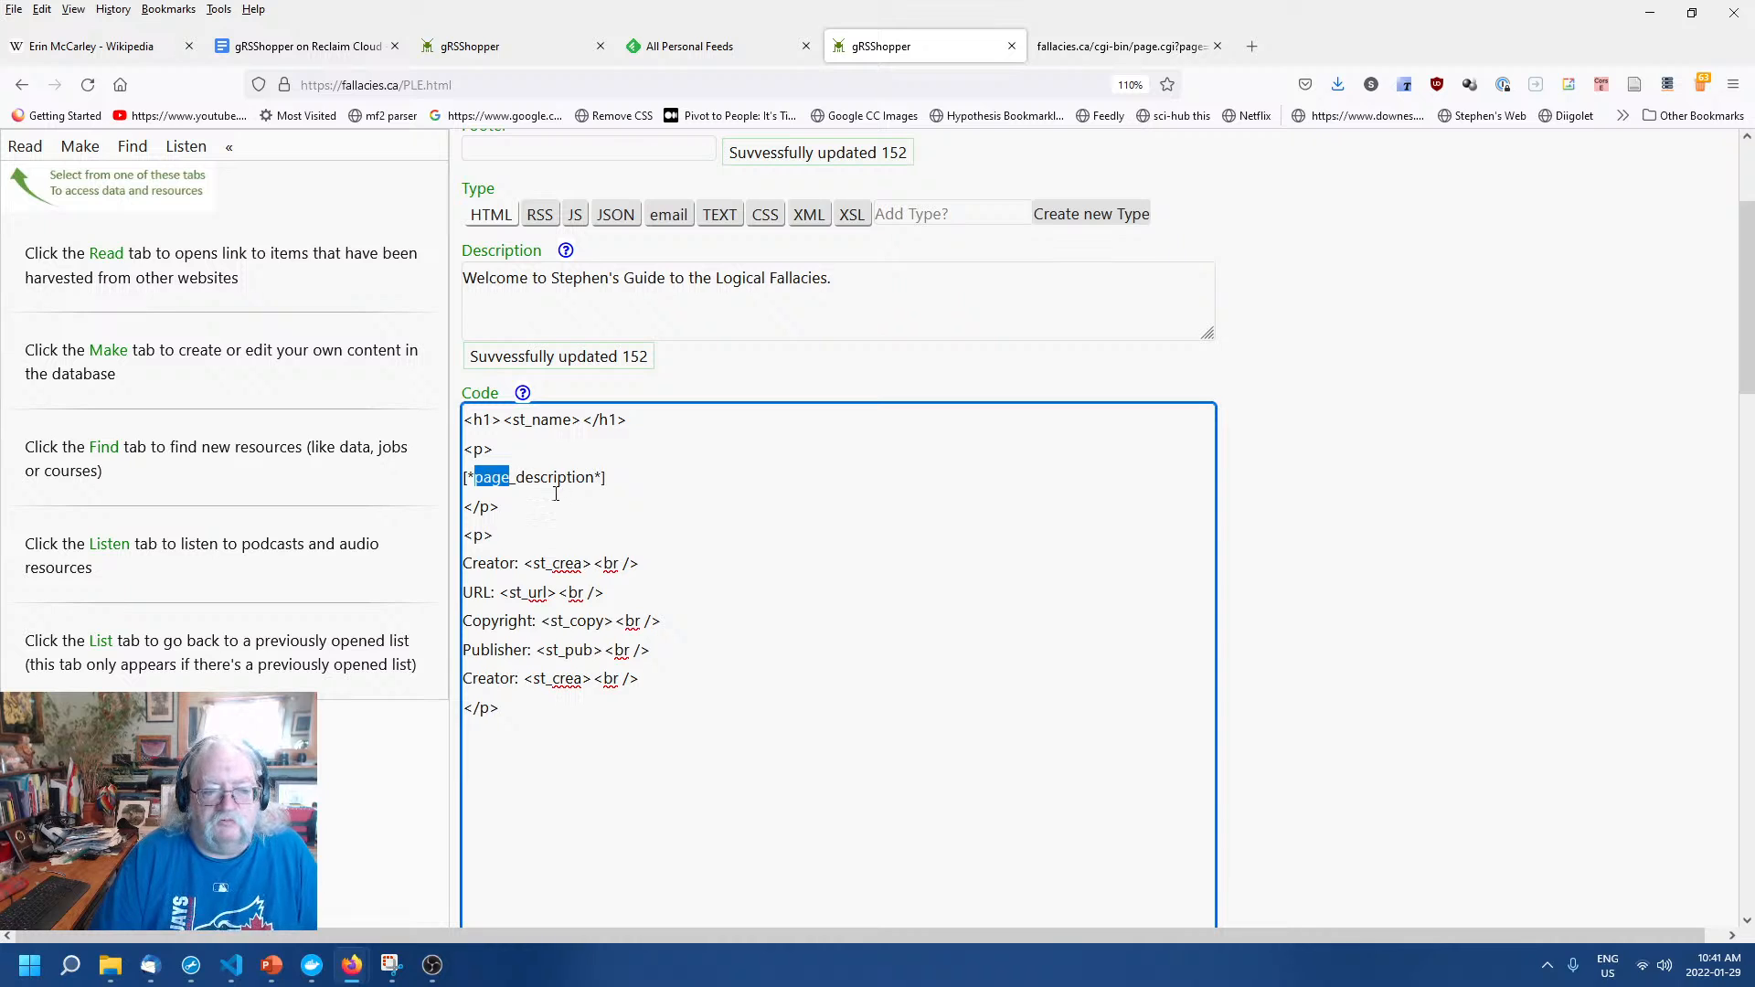
pyautogui.click(515, 478)
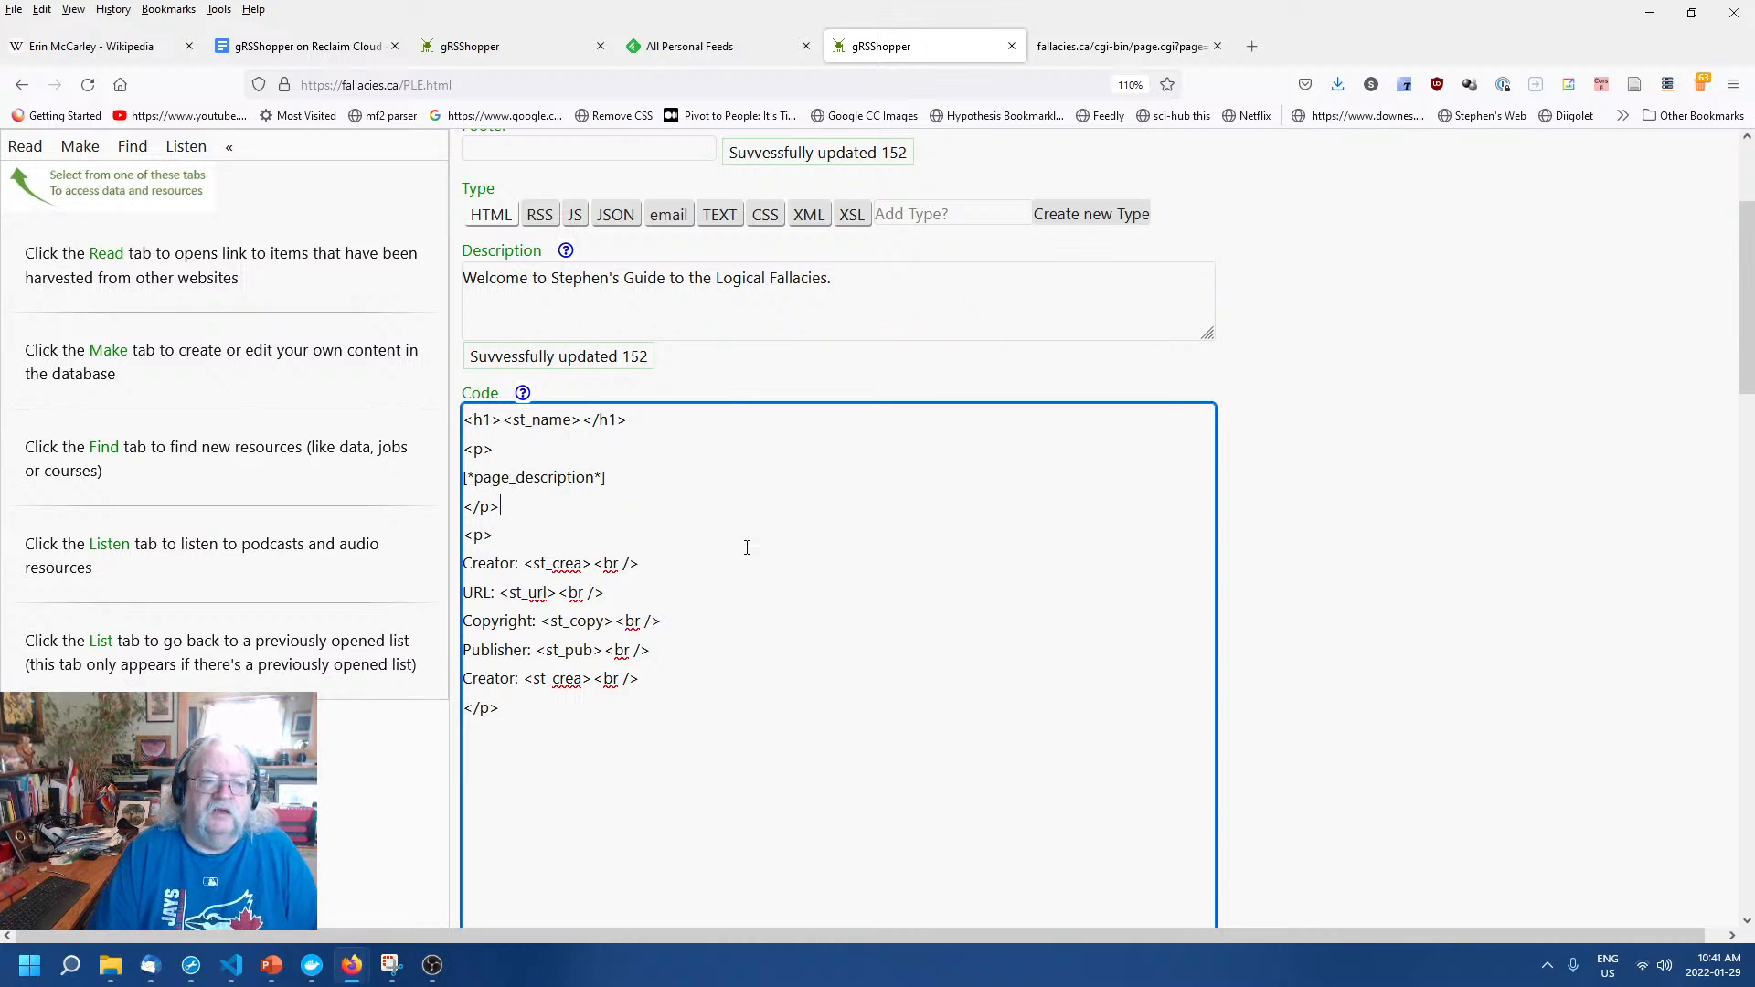
pyautogui.scroll(2, 762, 561)
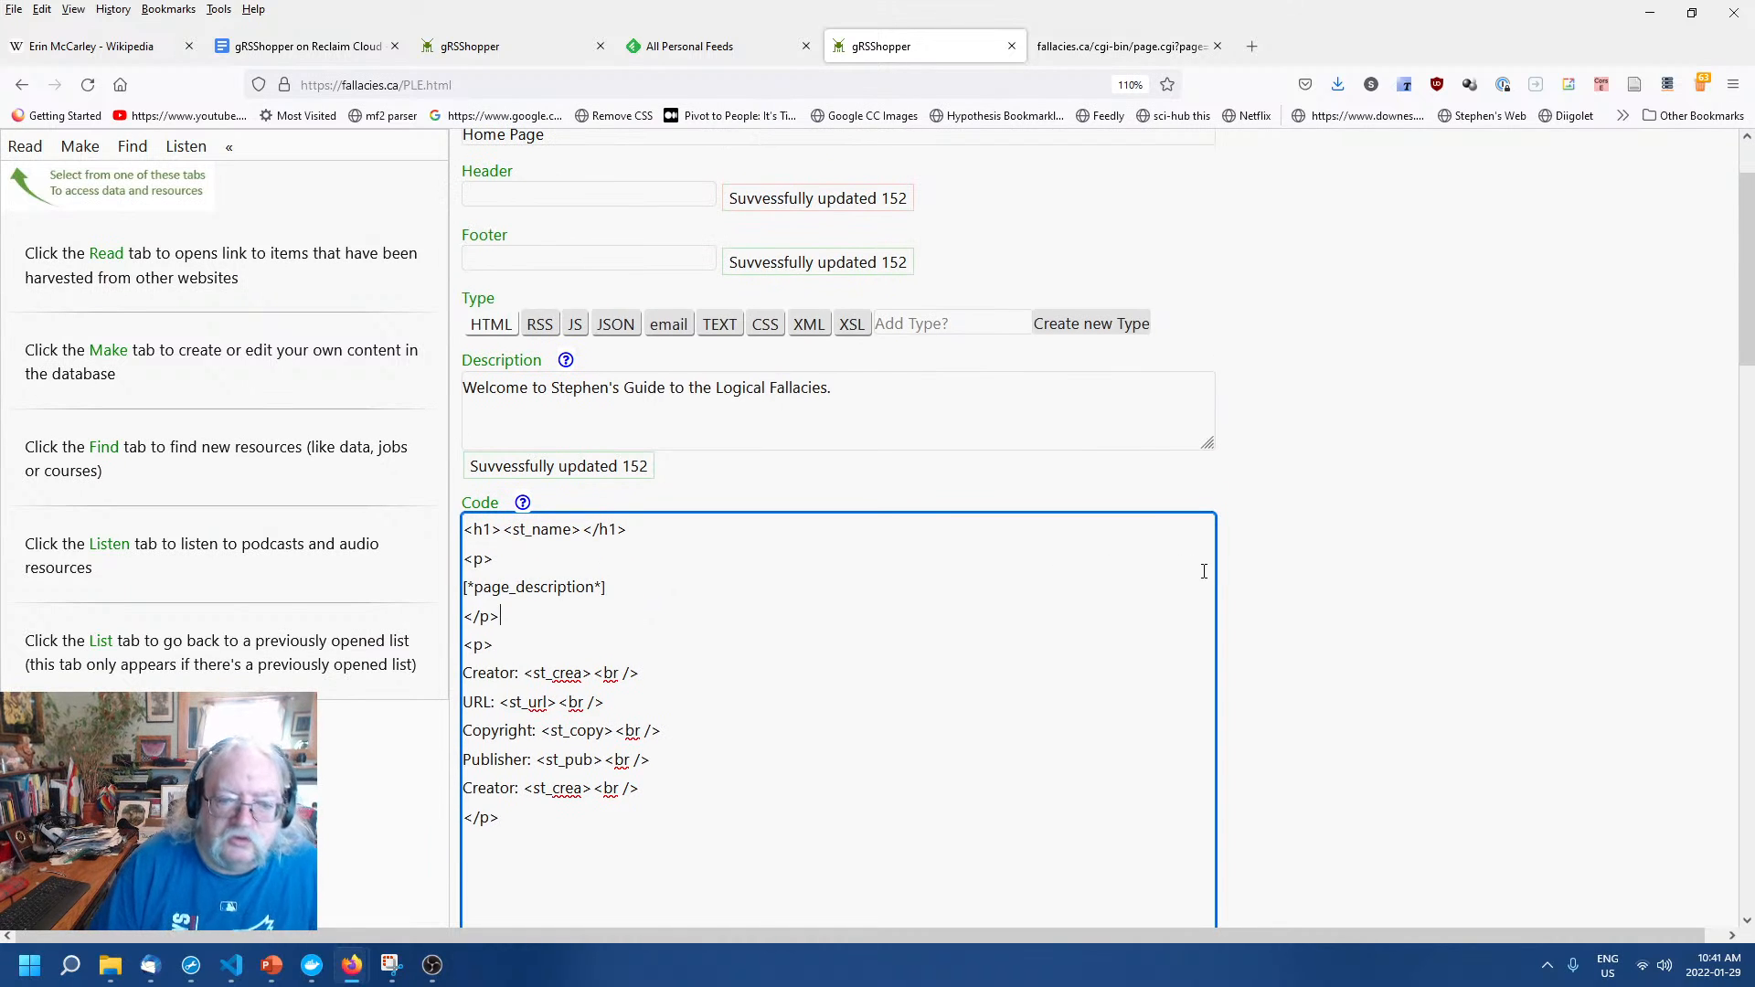
pyautogui.scroll(2, 1398, 644)
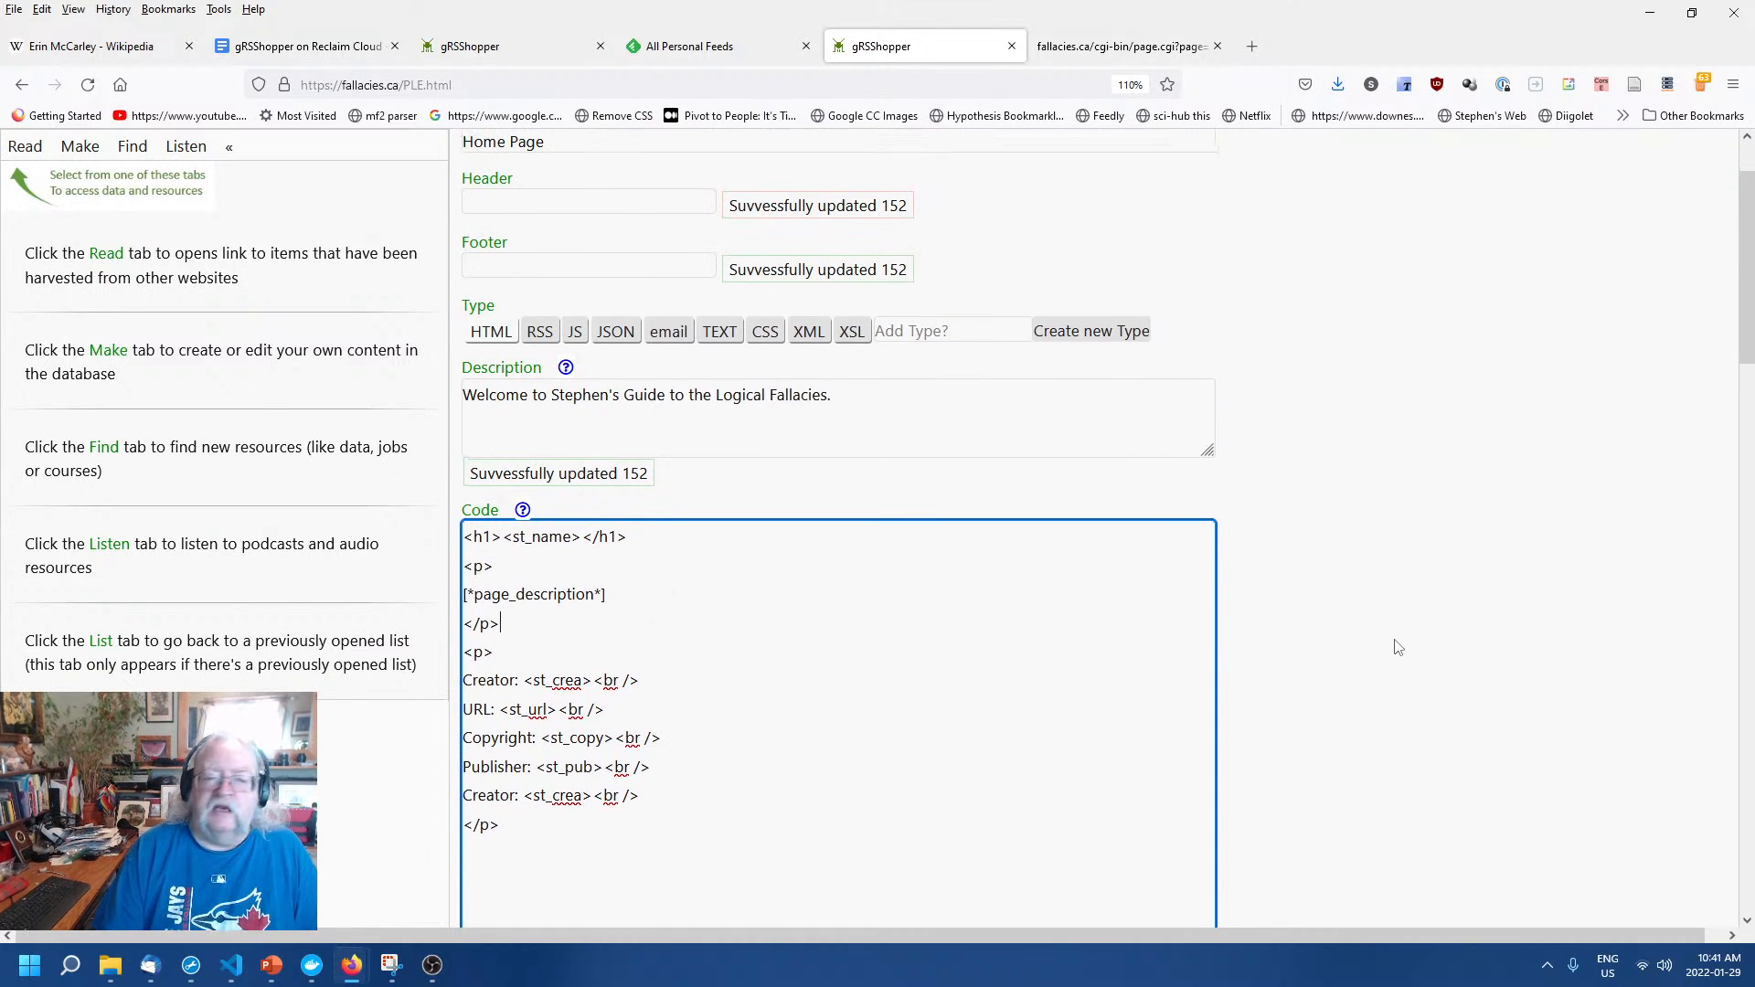
pyautogui.scroll(-4, 1397, 640)
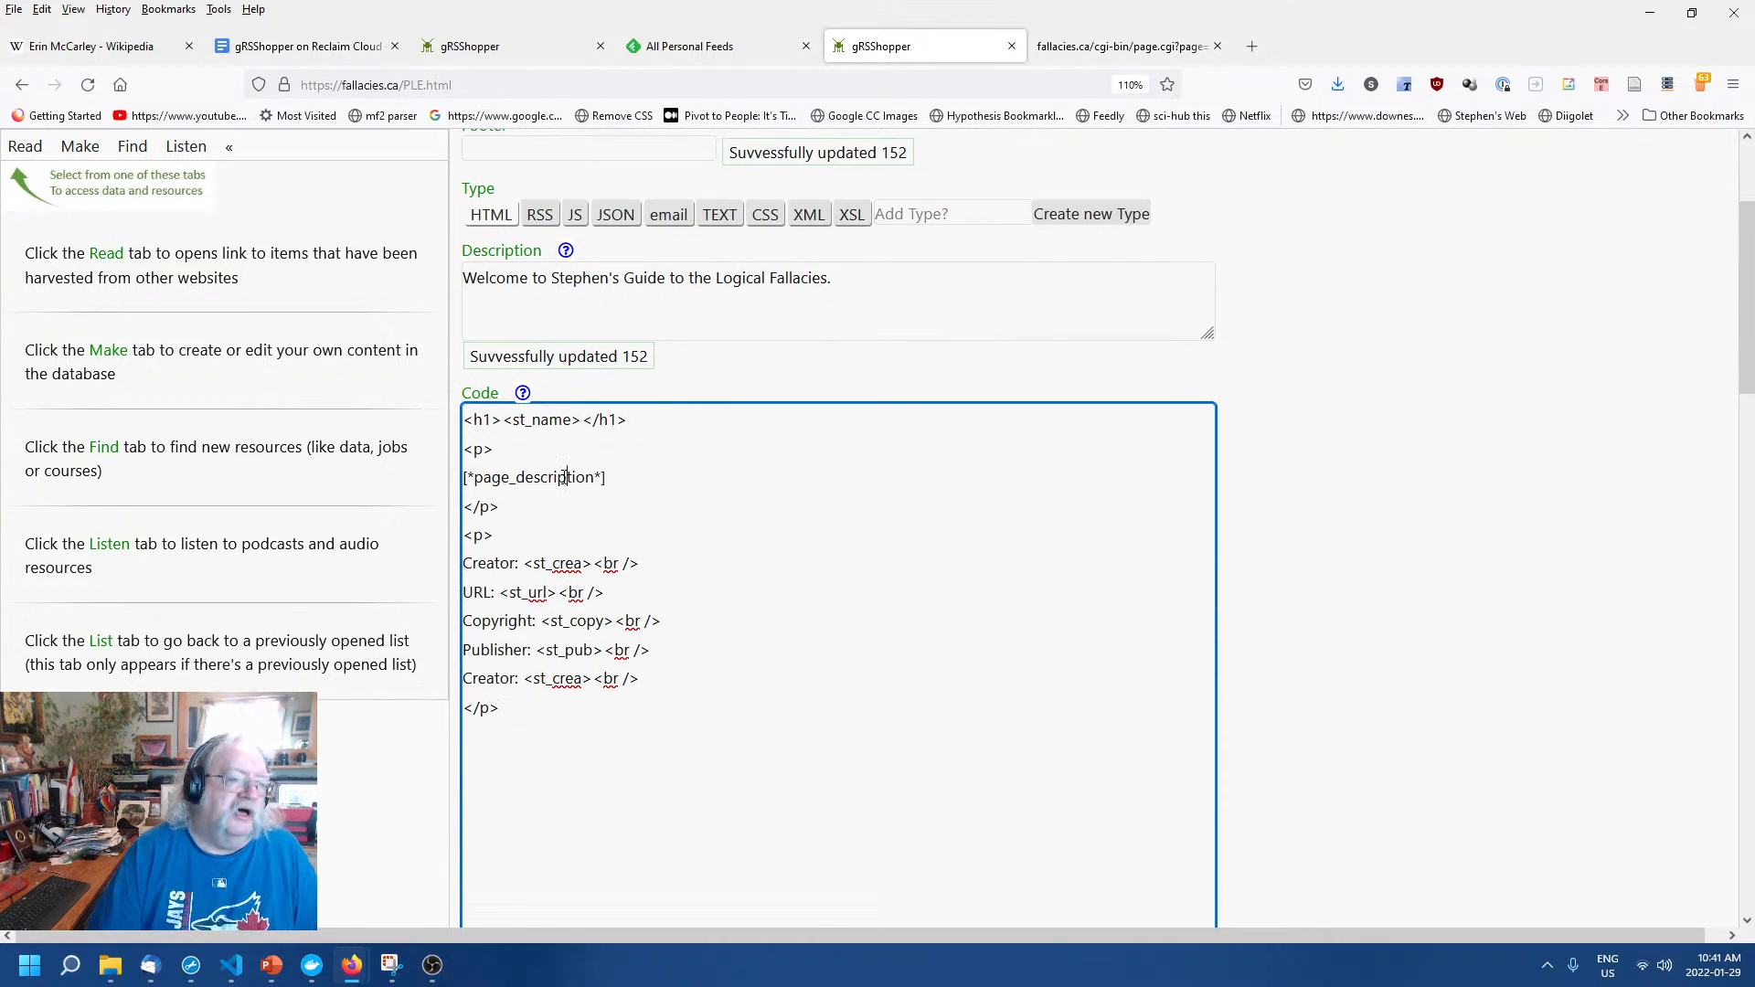
# Leave the Code field so the new placeholder paragraph saves.
pyautogui.click(1326, 583)
pyautogui.scroll(4, 1326, 583)
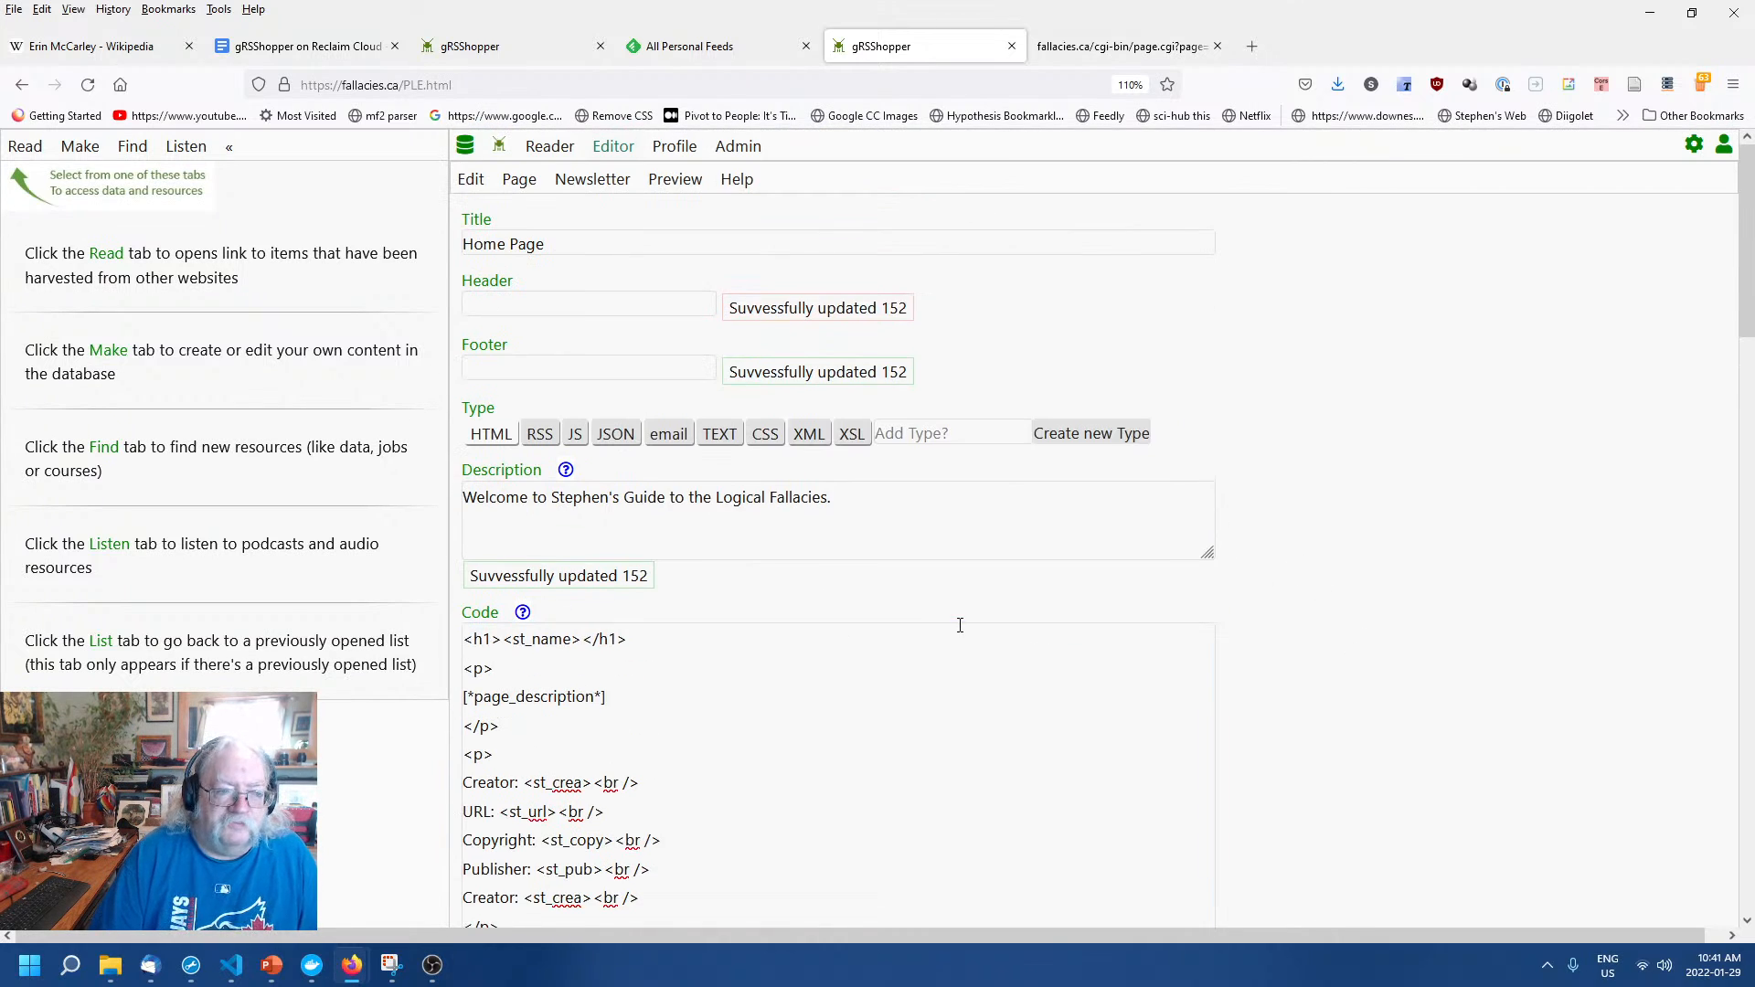
pyautogui.click(493, 222)
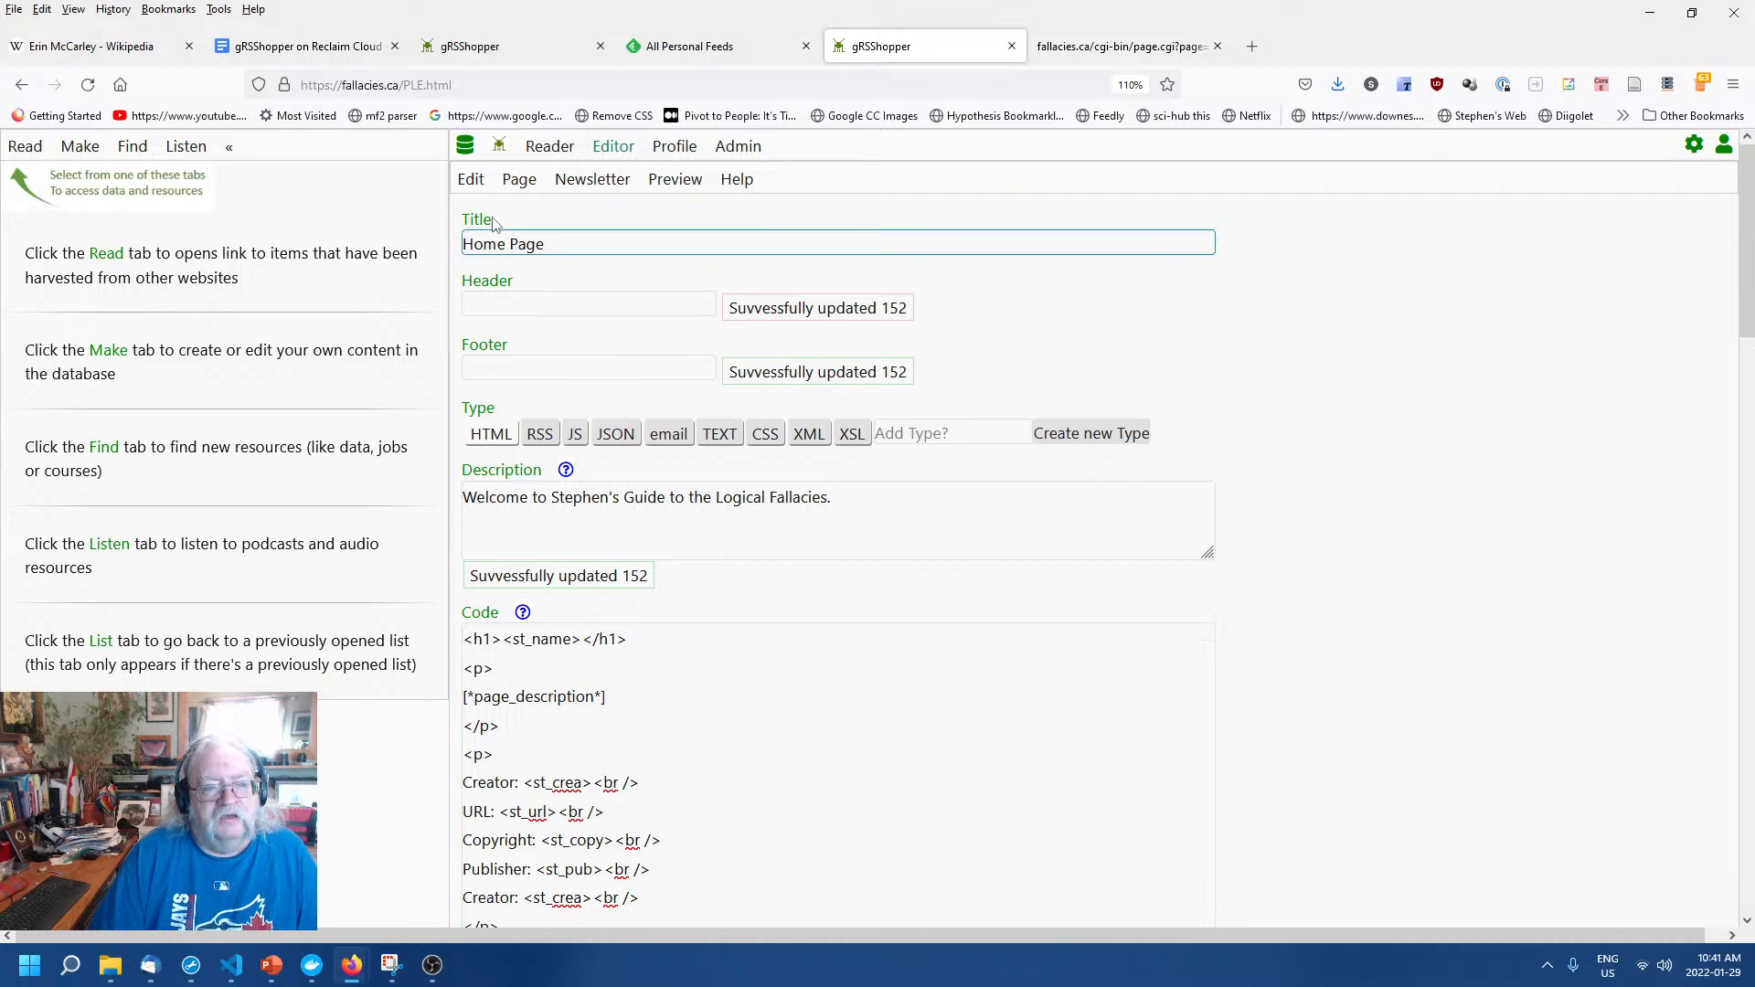
pyautogui.click(678, 712)
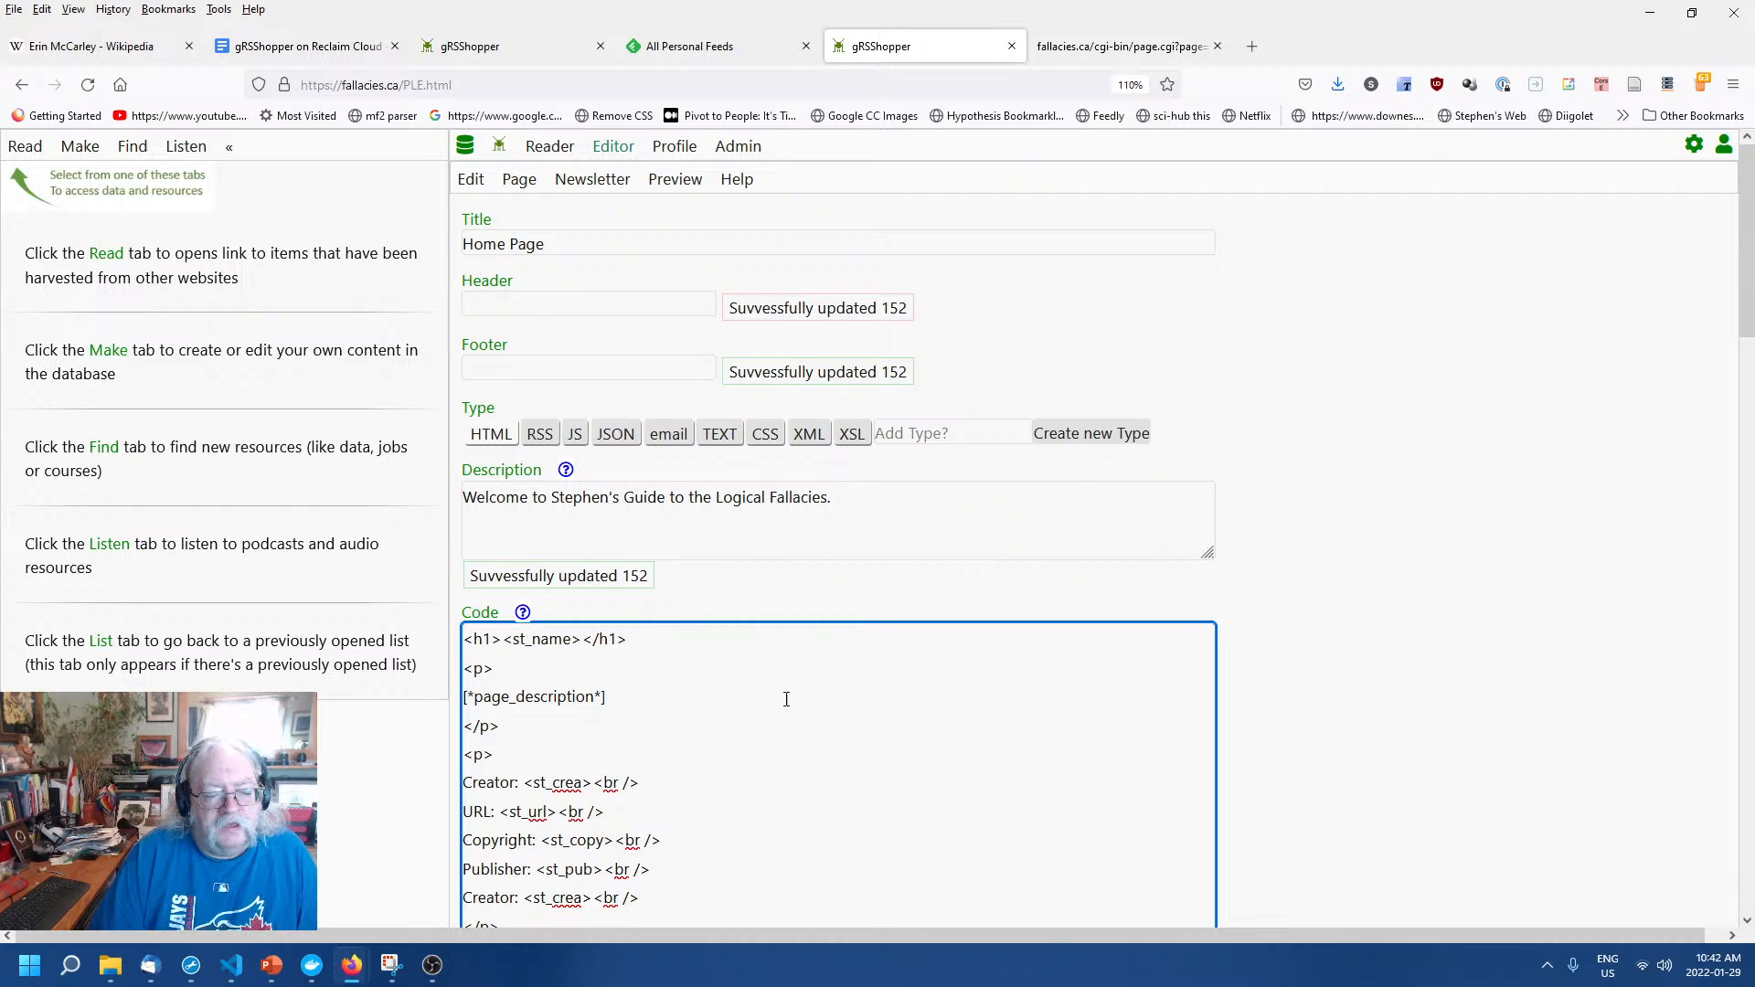
pyautogui.click(1280, 673)
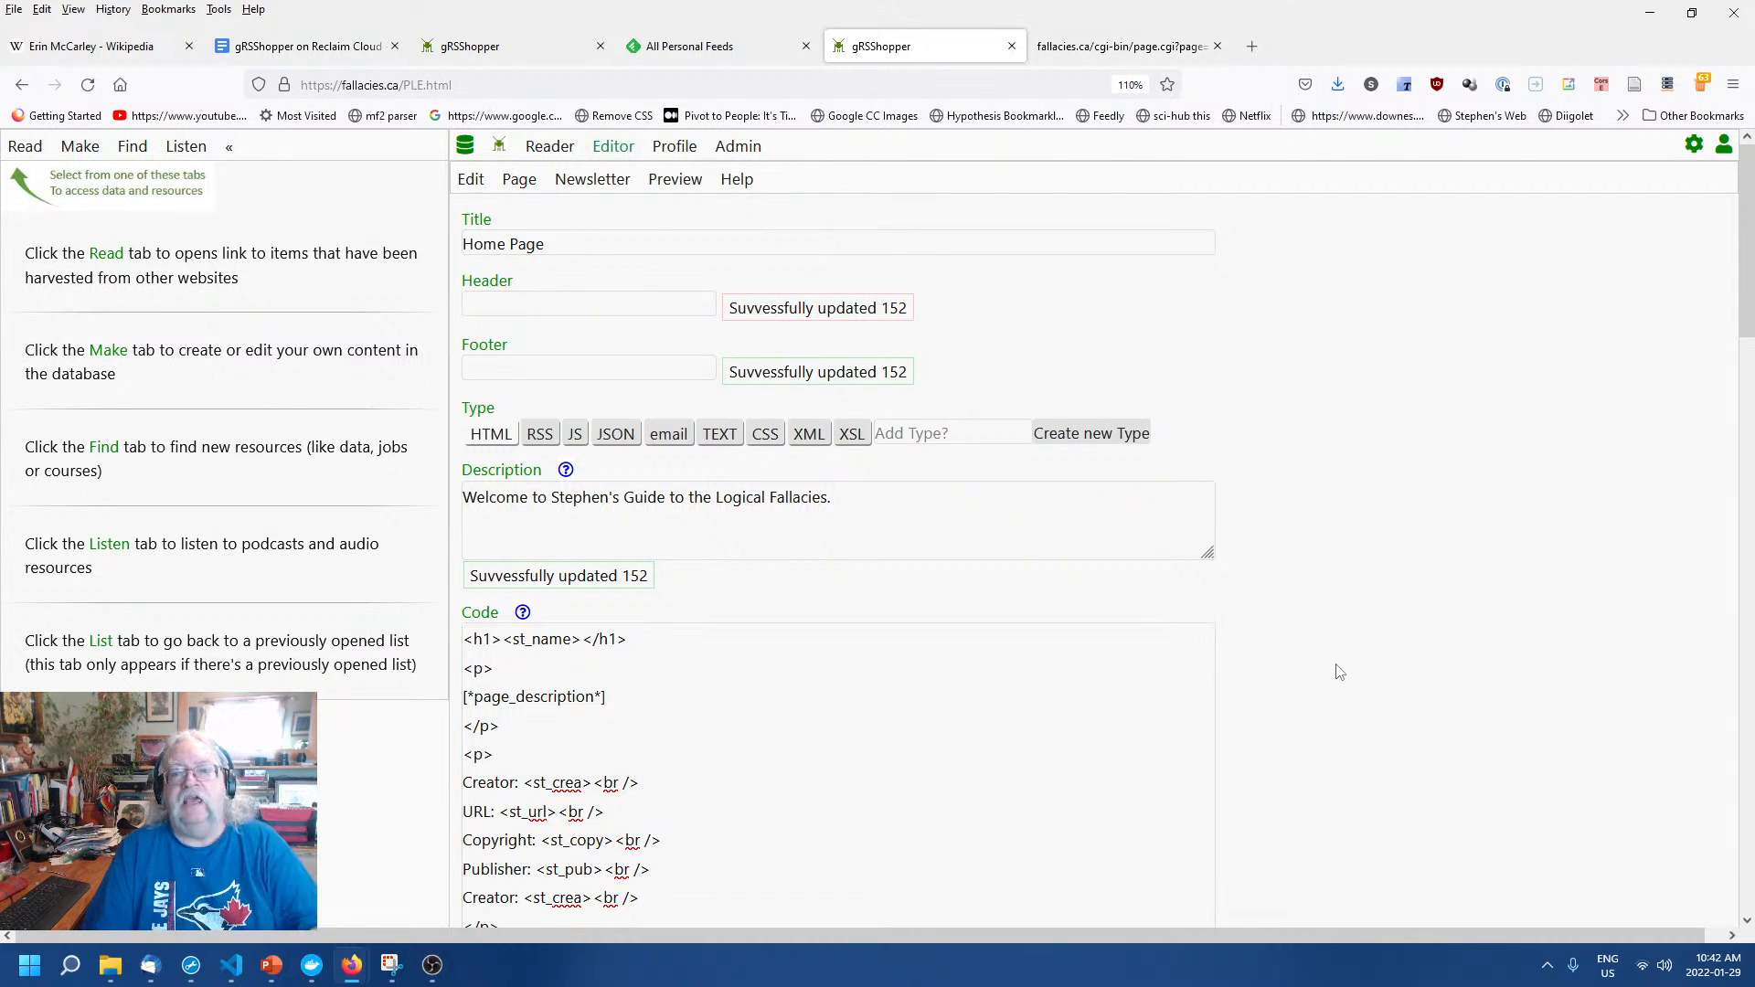
# Switch to the fallacies.ca/cgi-bin/page.cgi?page=152 tab showing the rendered page.
pyautogui.scroll(-3, 1324, 674)
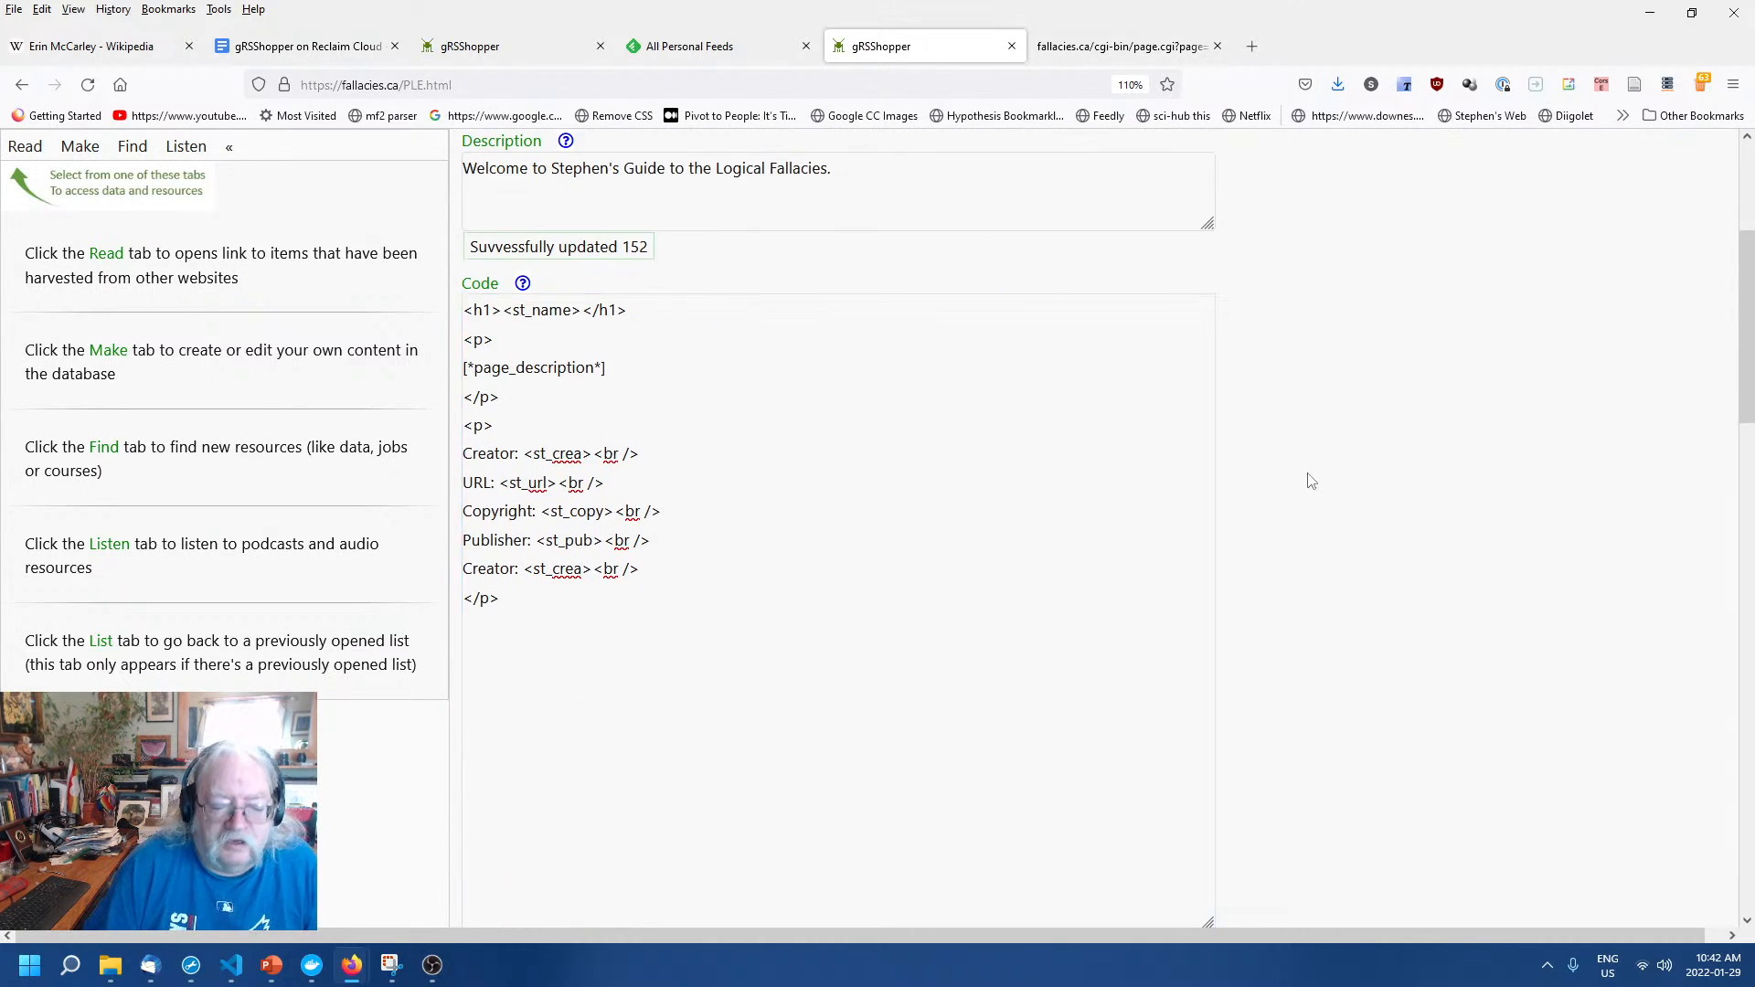
pyautogui.scroll(-5, 1309, 480)
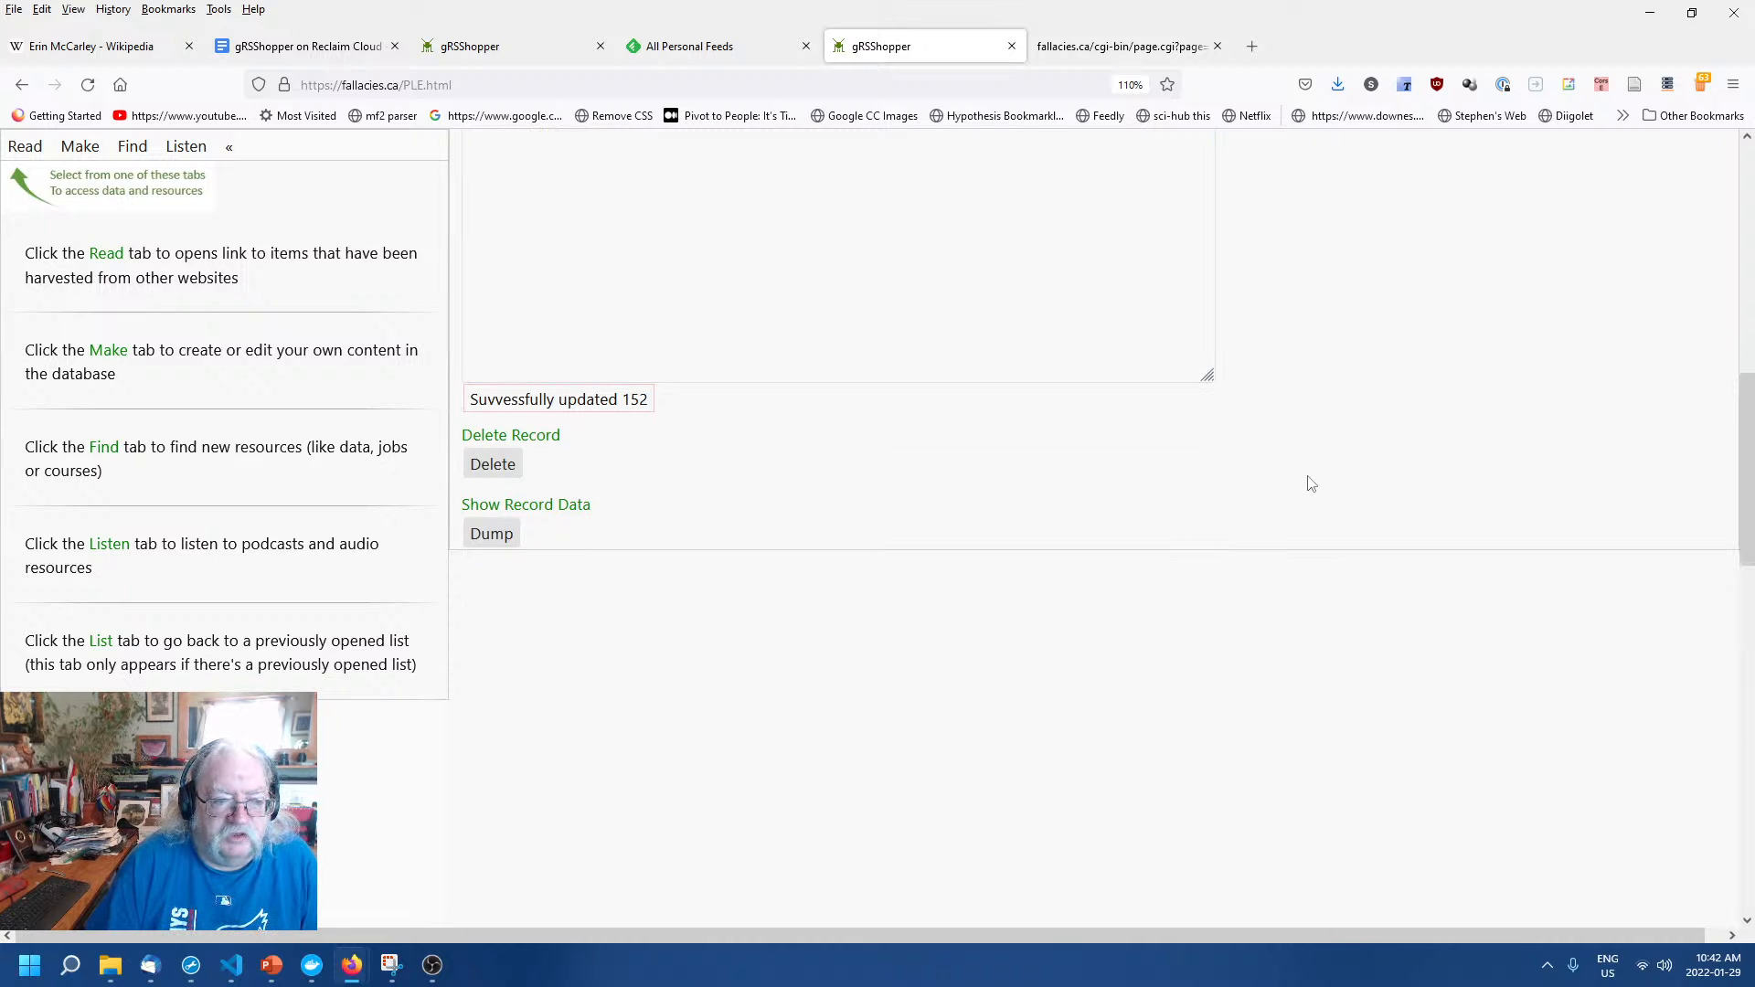
pyautogui.scroll(8, 1312, 480)
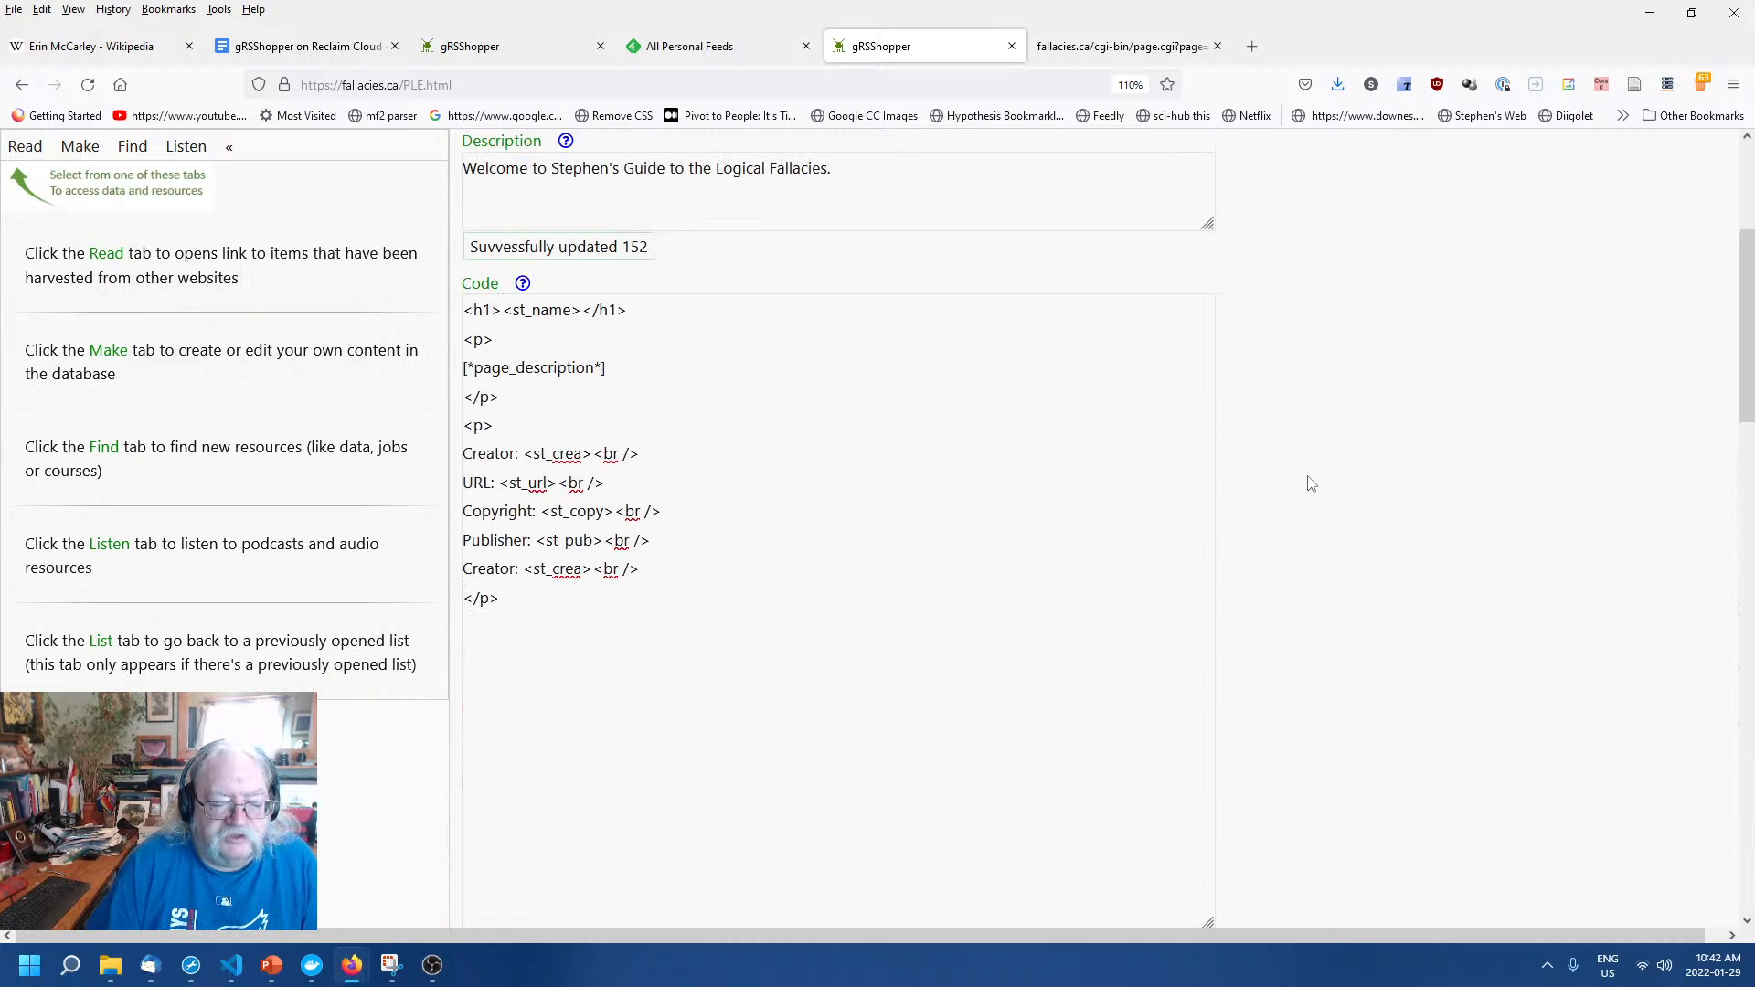
pyautogui.click(1090, 52)
# Reload rendered page 152, compare it with the Home Page editor, and end on the editor.
pyautogui.rightClick(976, 364)
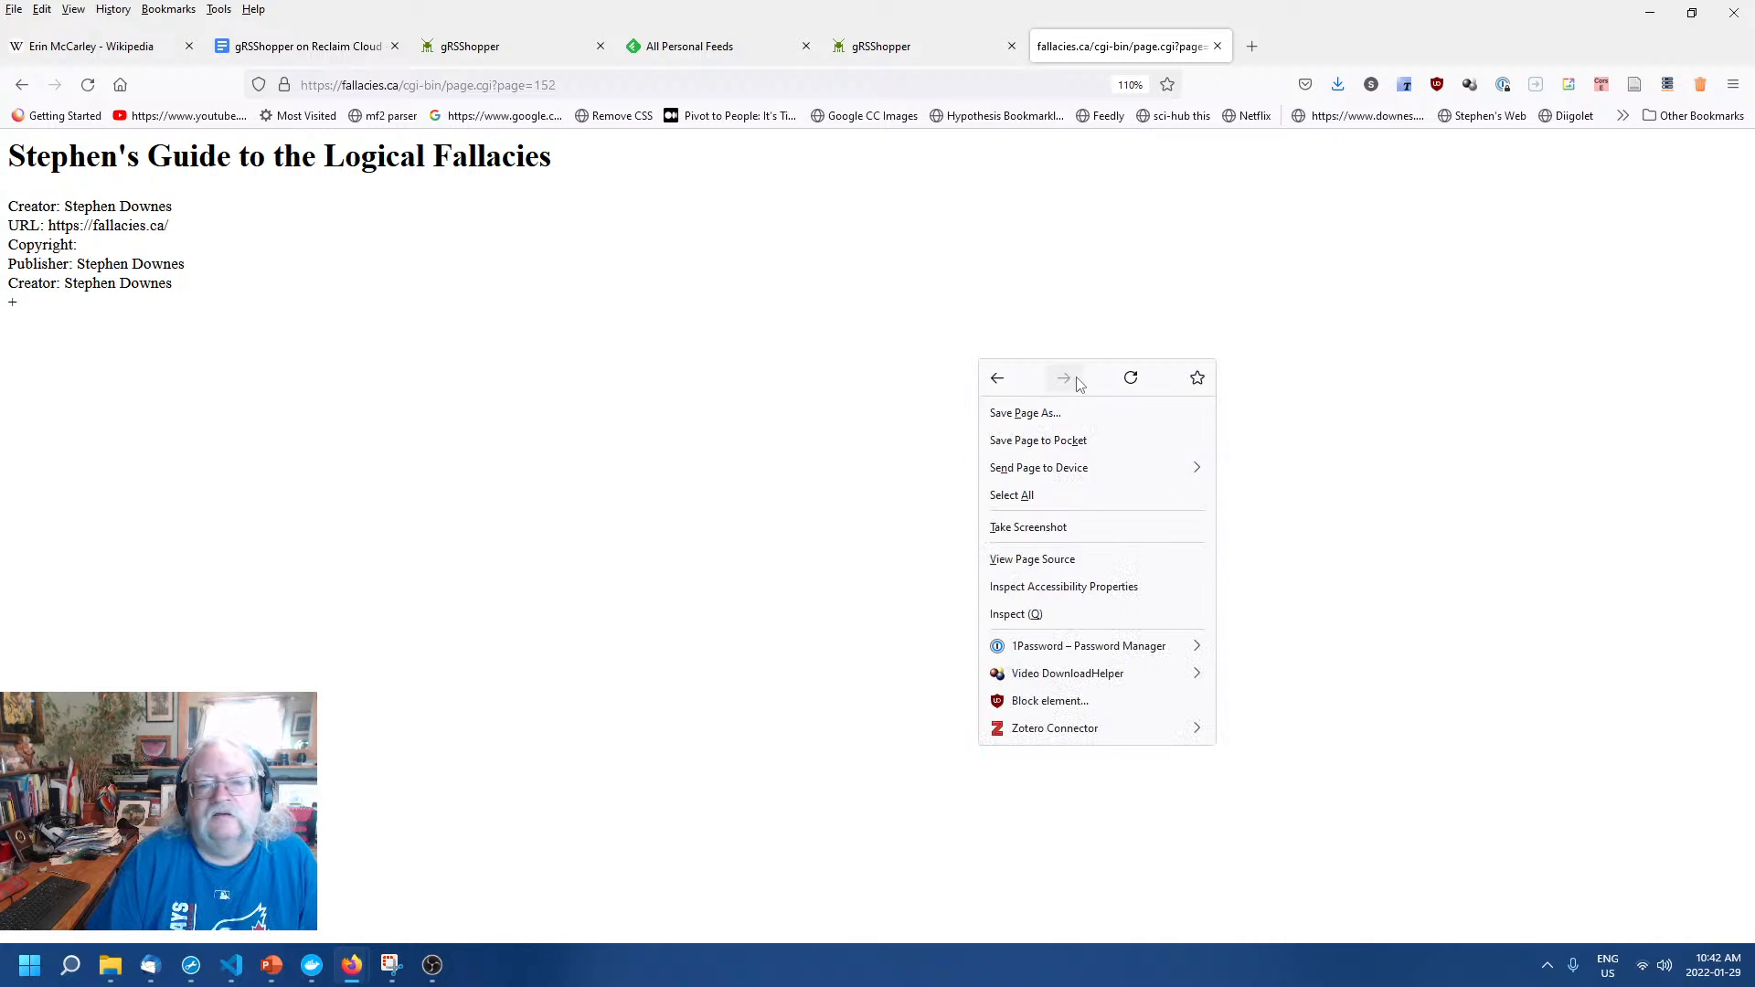
pyautogui.click(1132, 378)
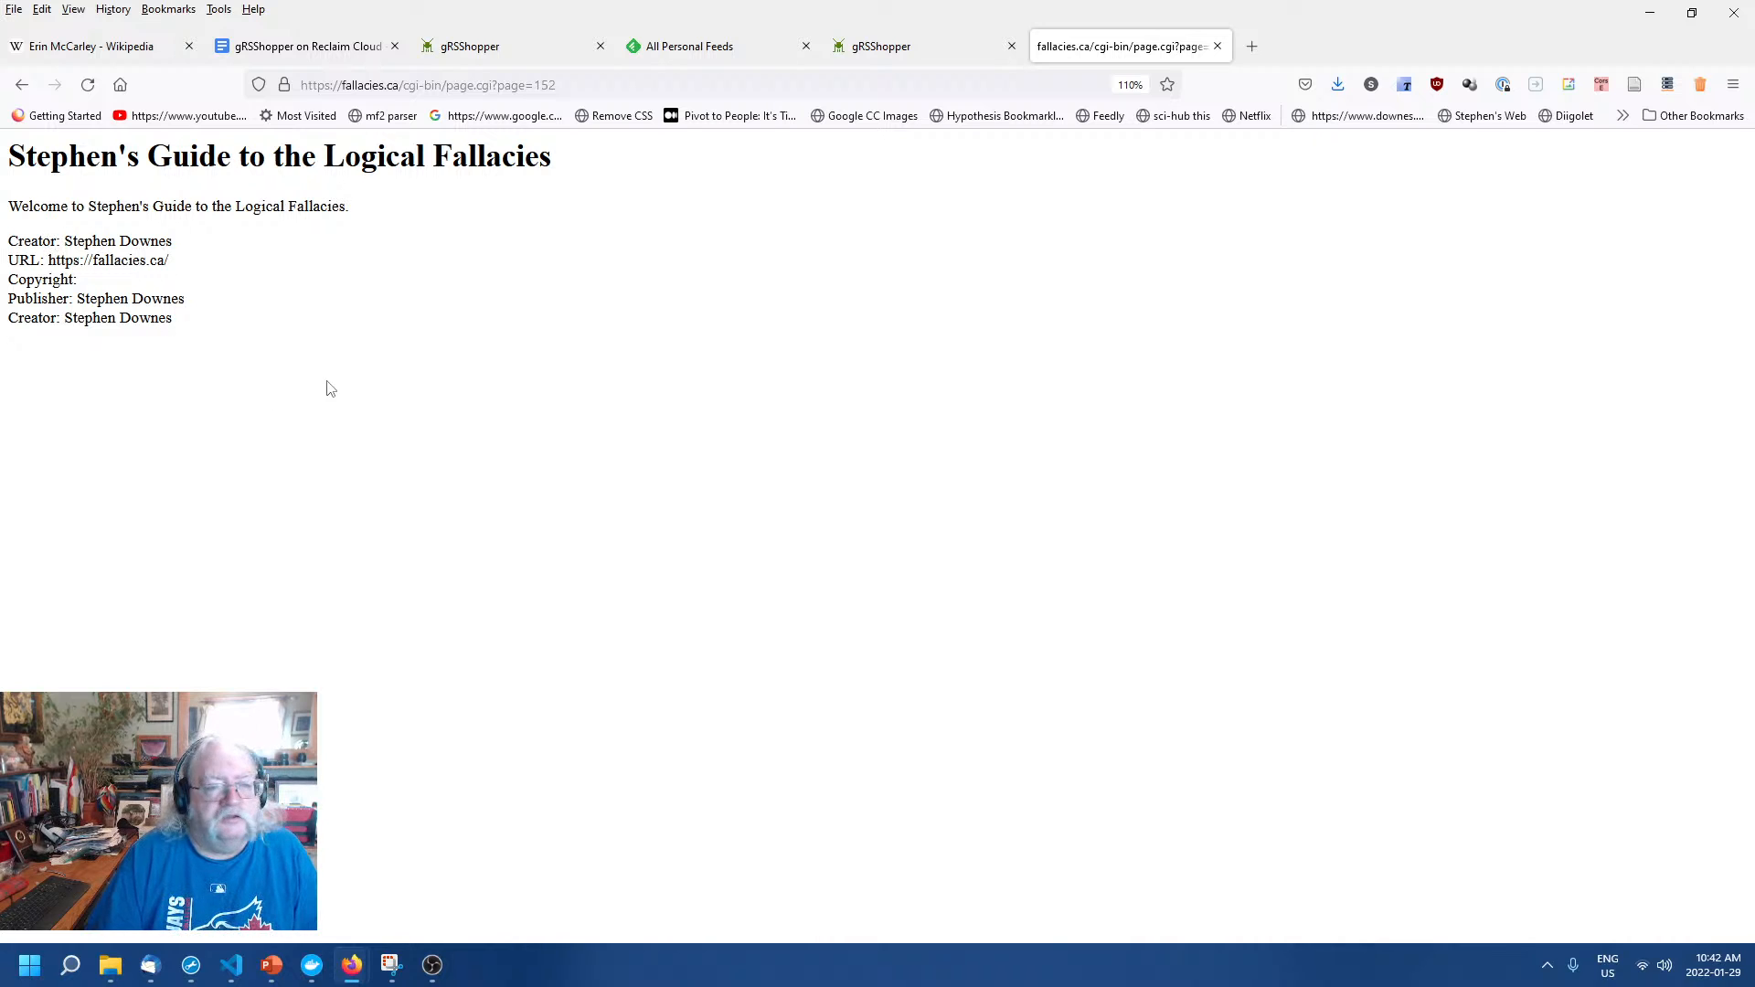
pyautogui.click(880, 50)
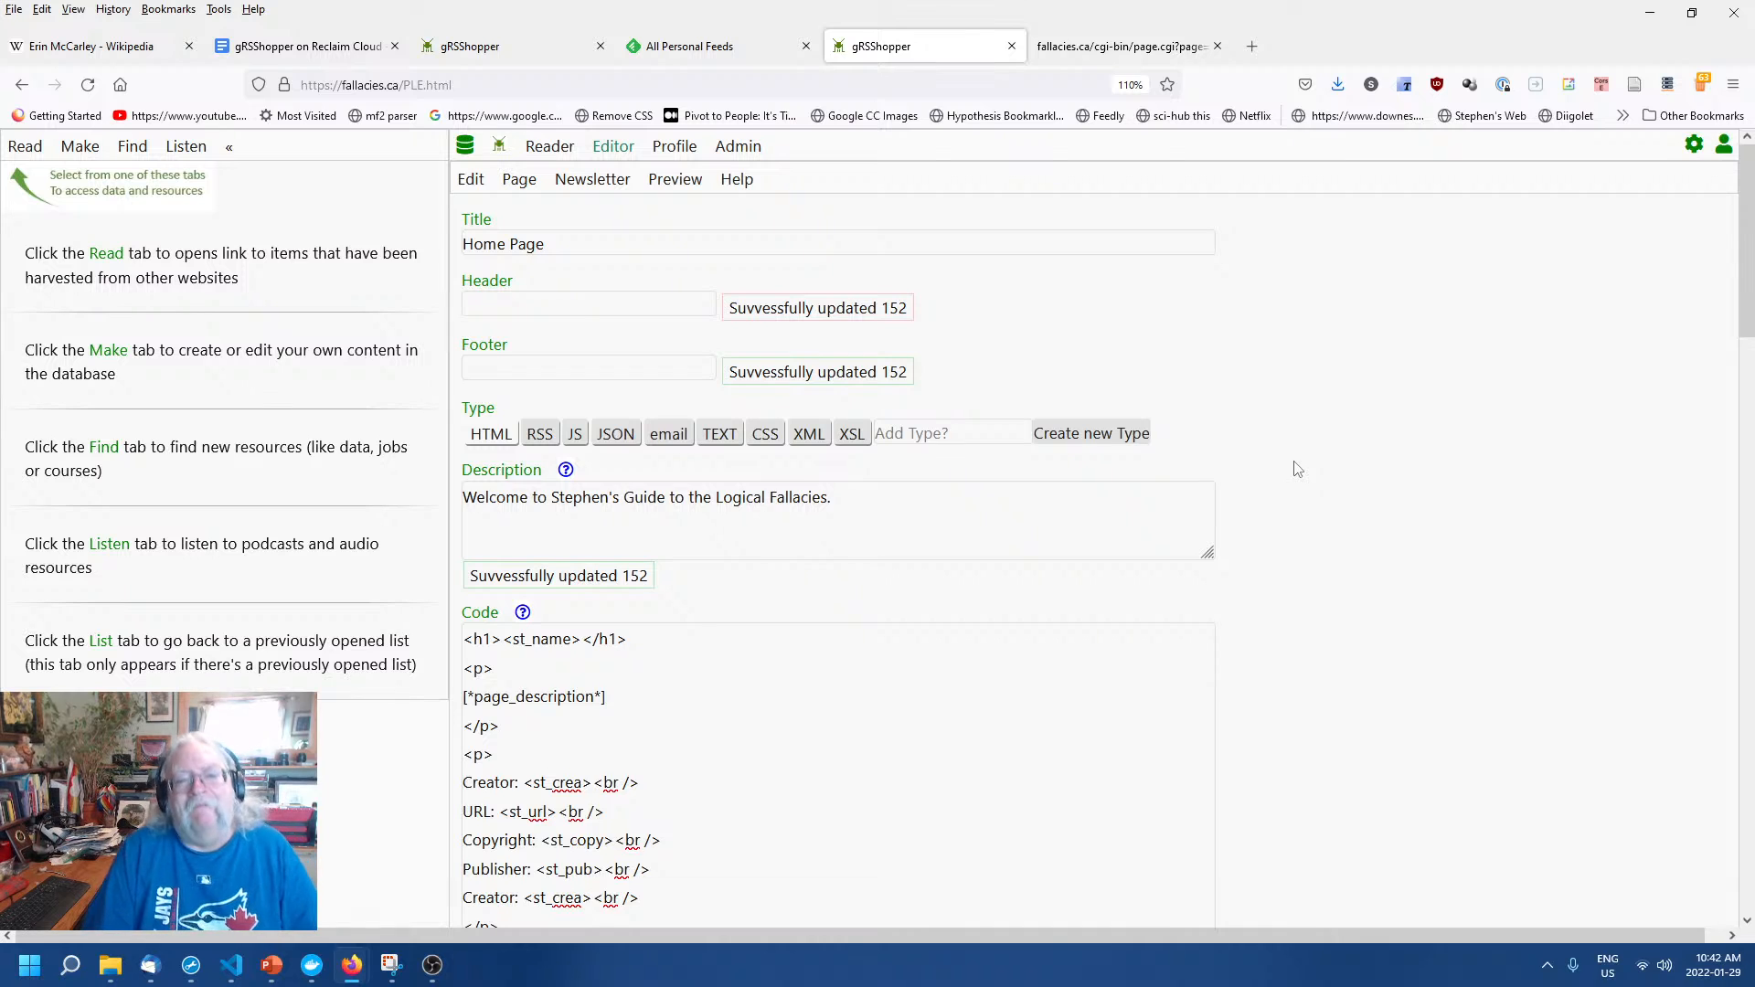
pyautogui.click(1132, 47)
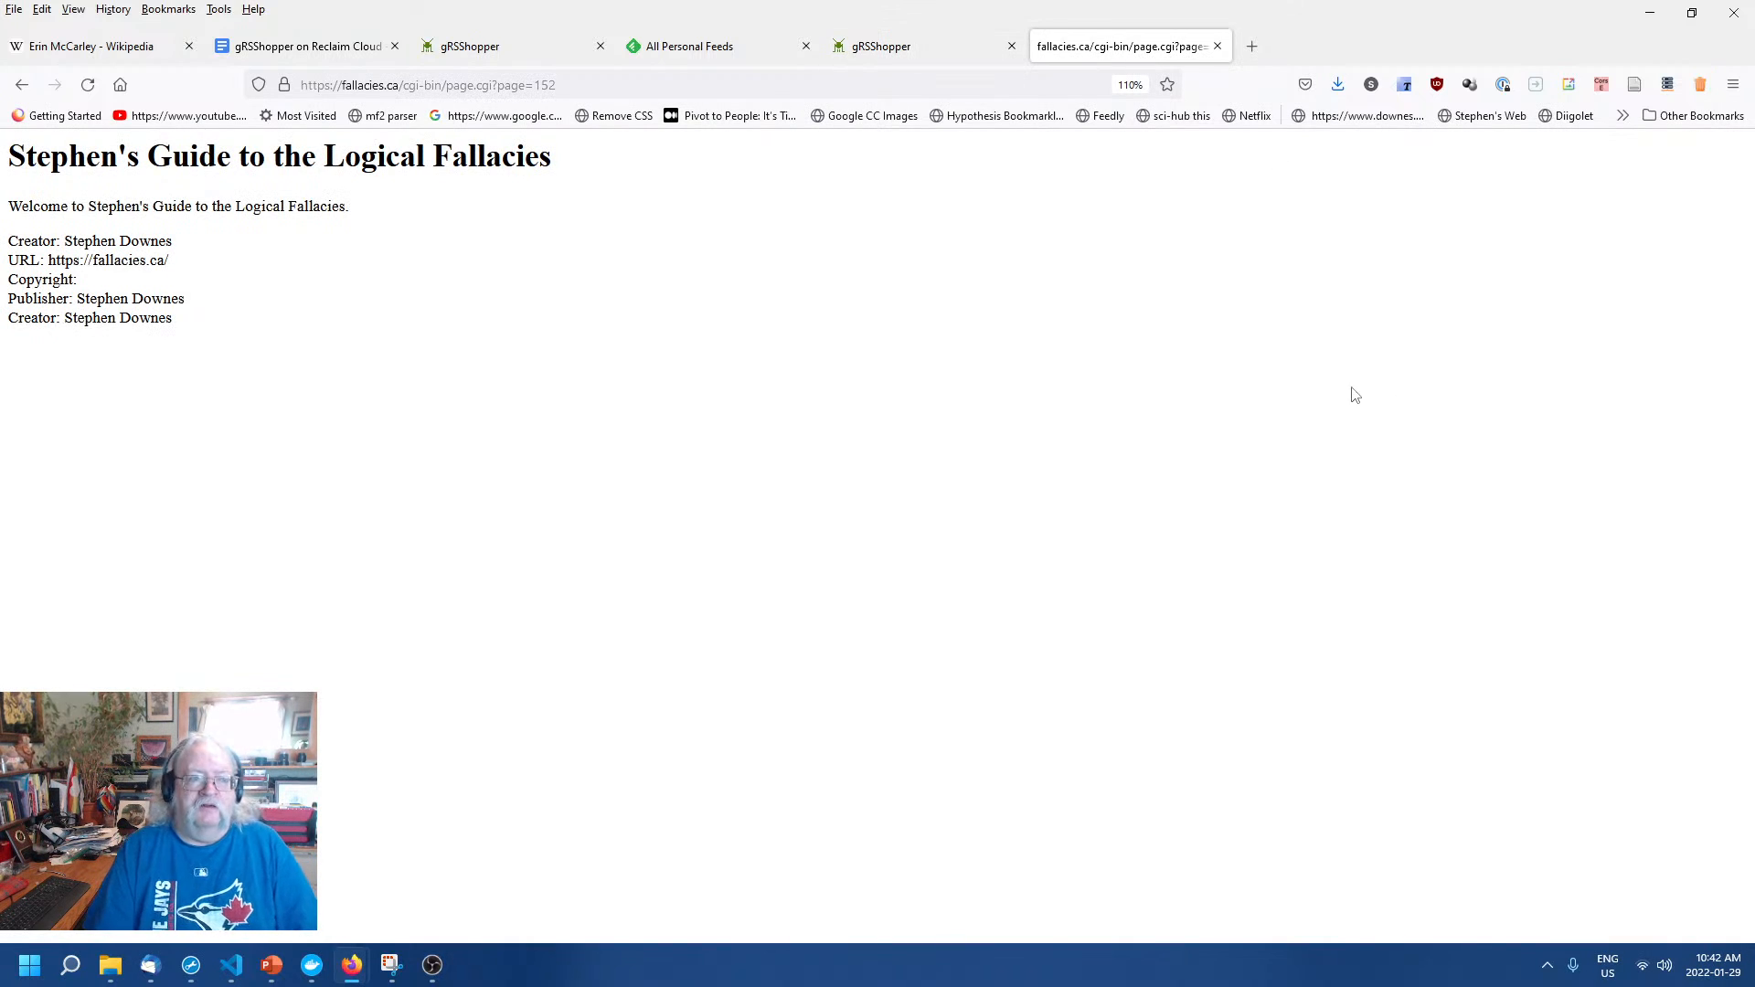
pyautogui.click(910, 55)
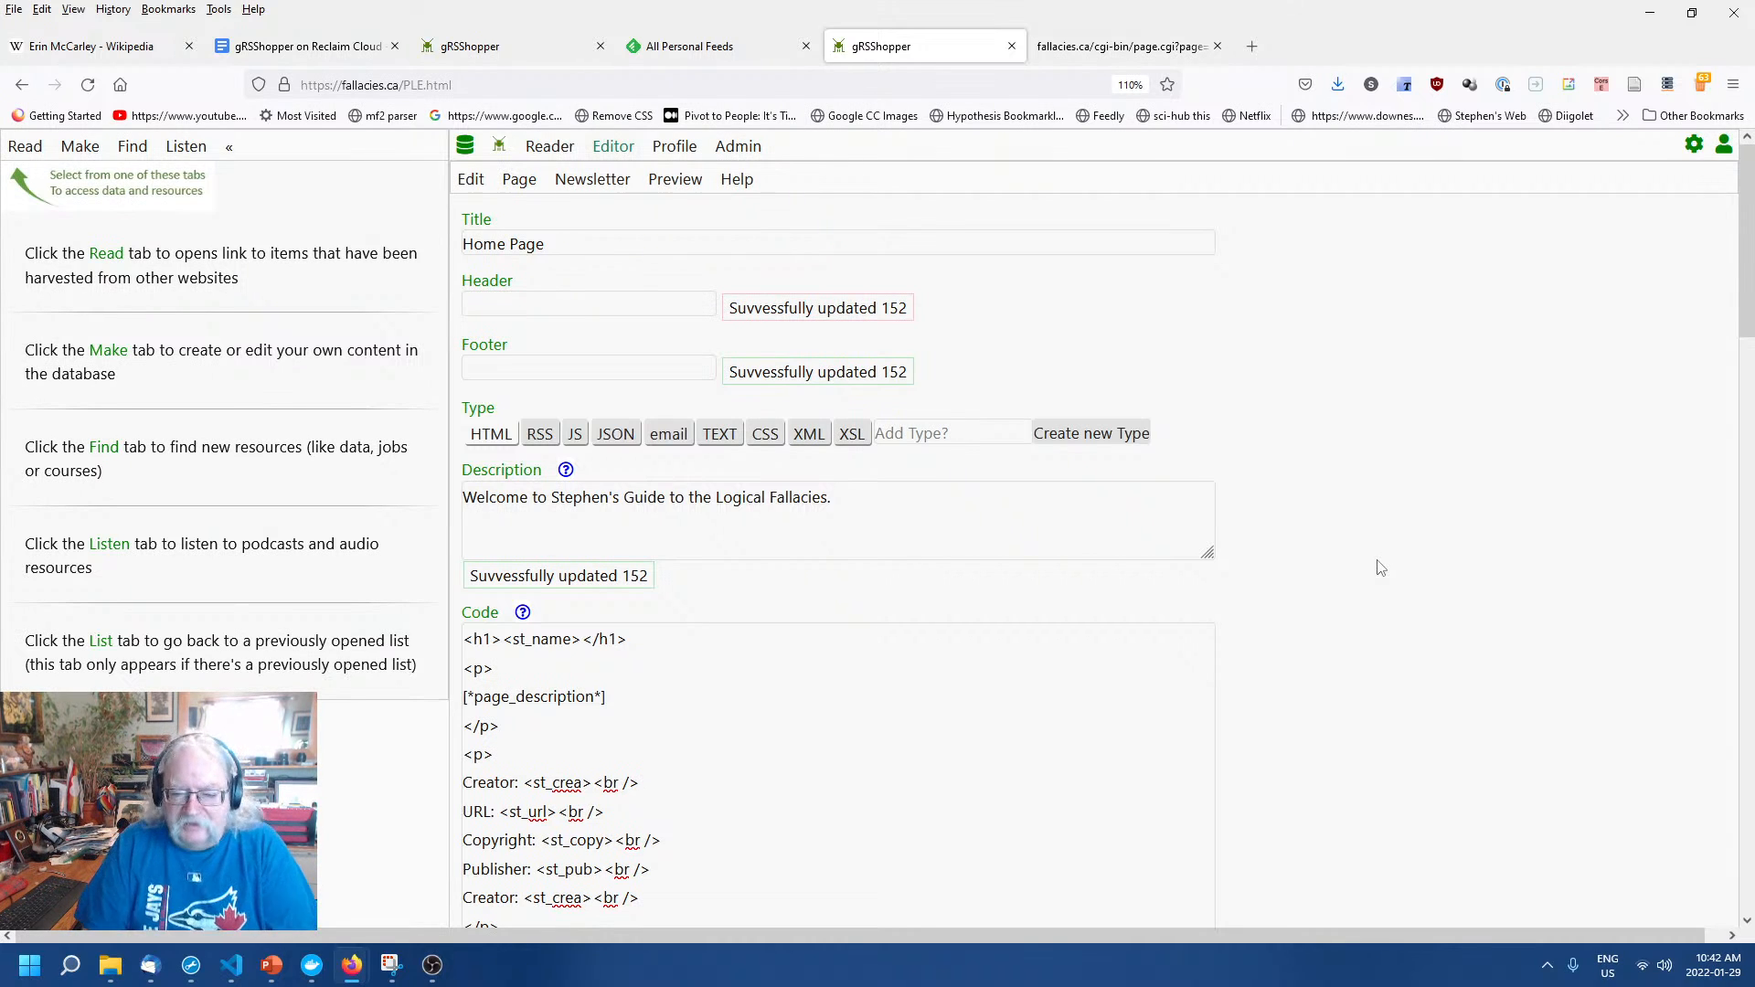
pyautogui.click(1076, 50)
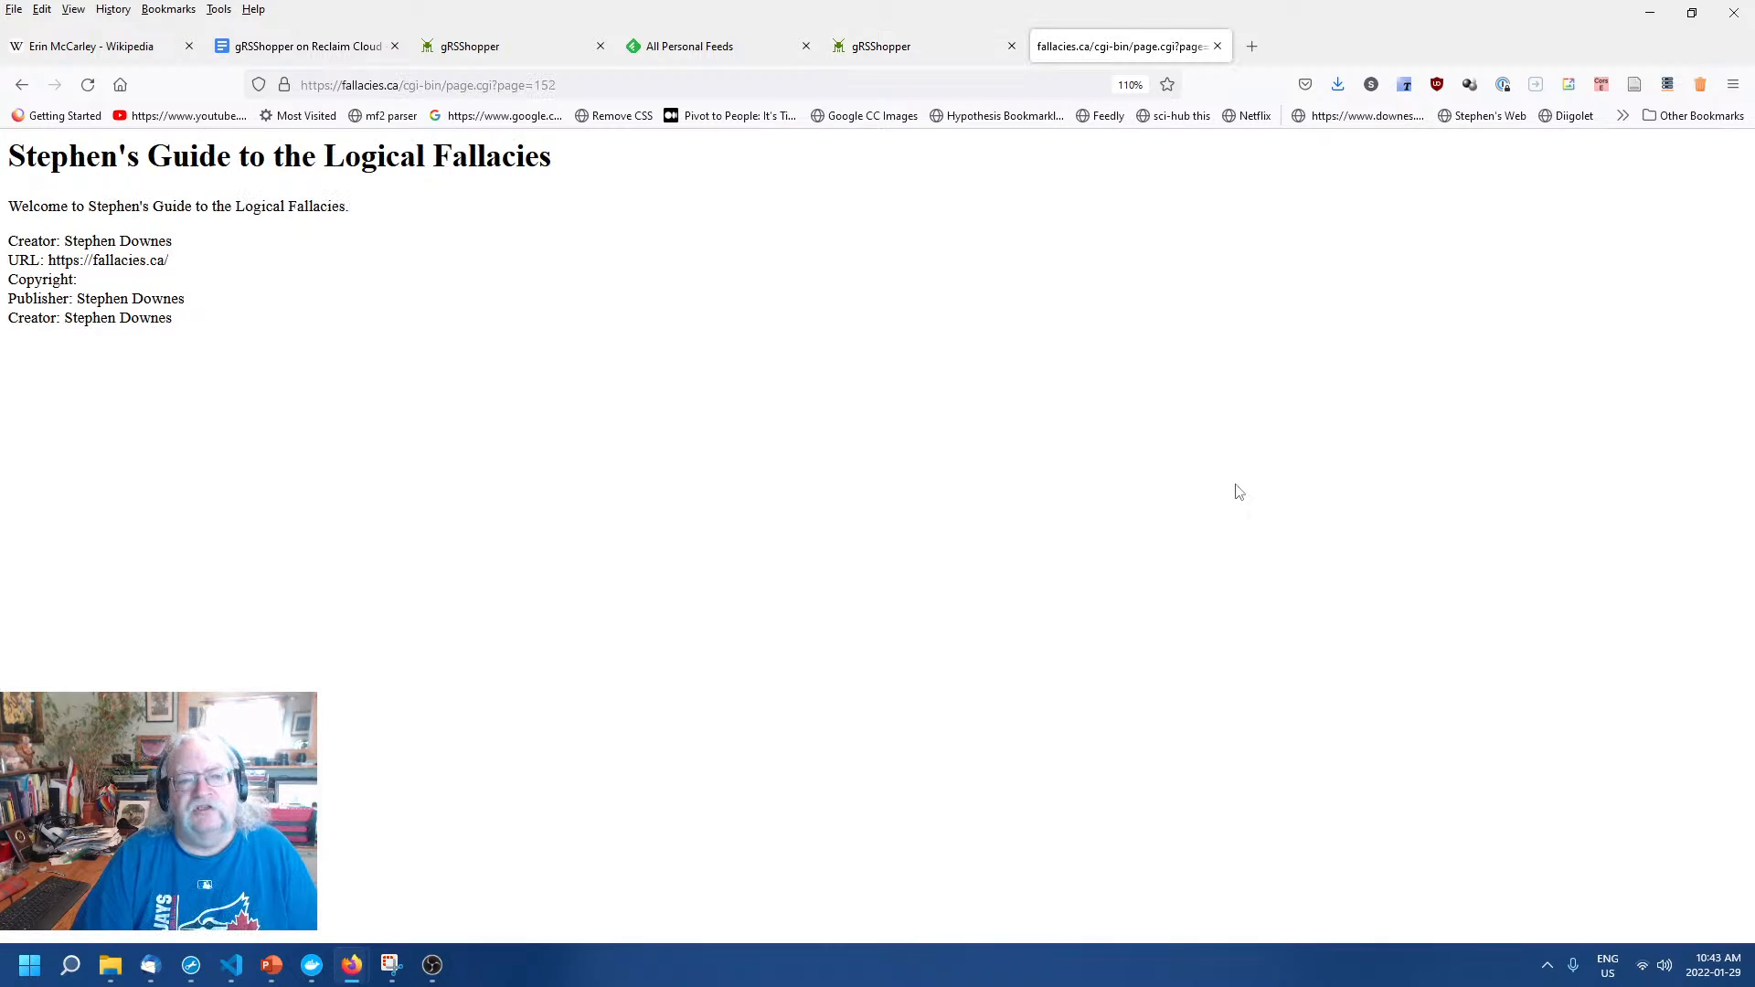
pyautogui.click(878, 41)
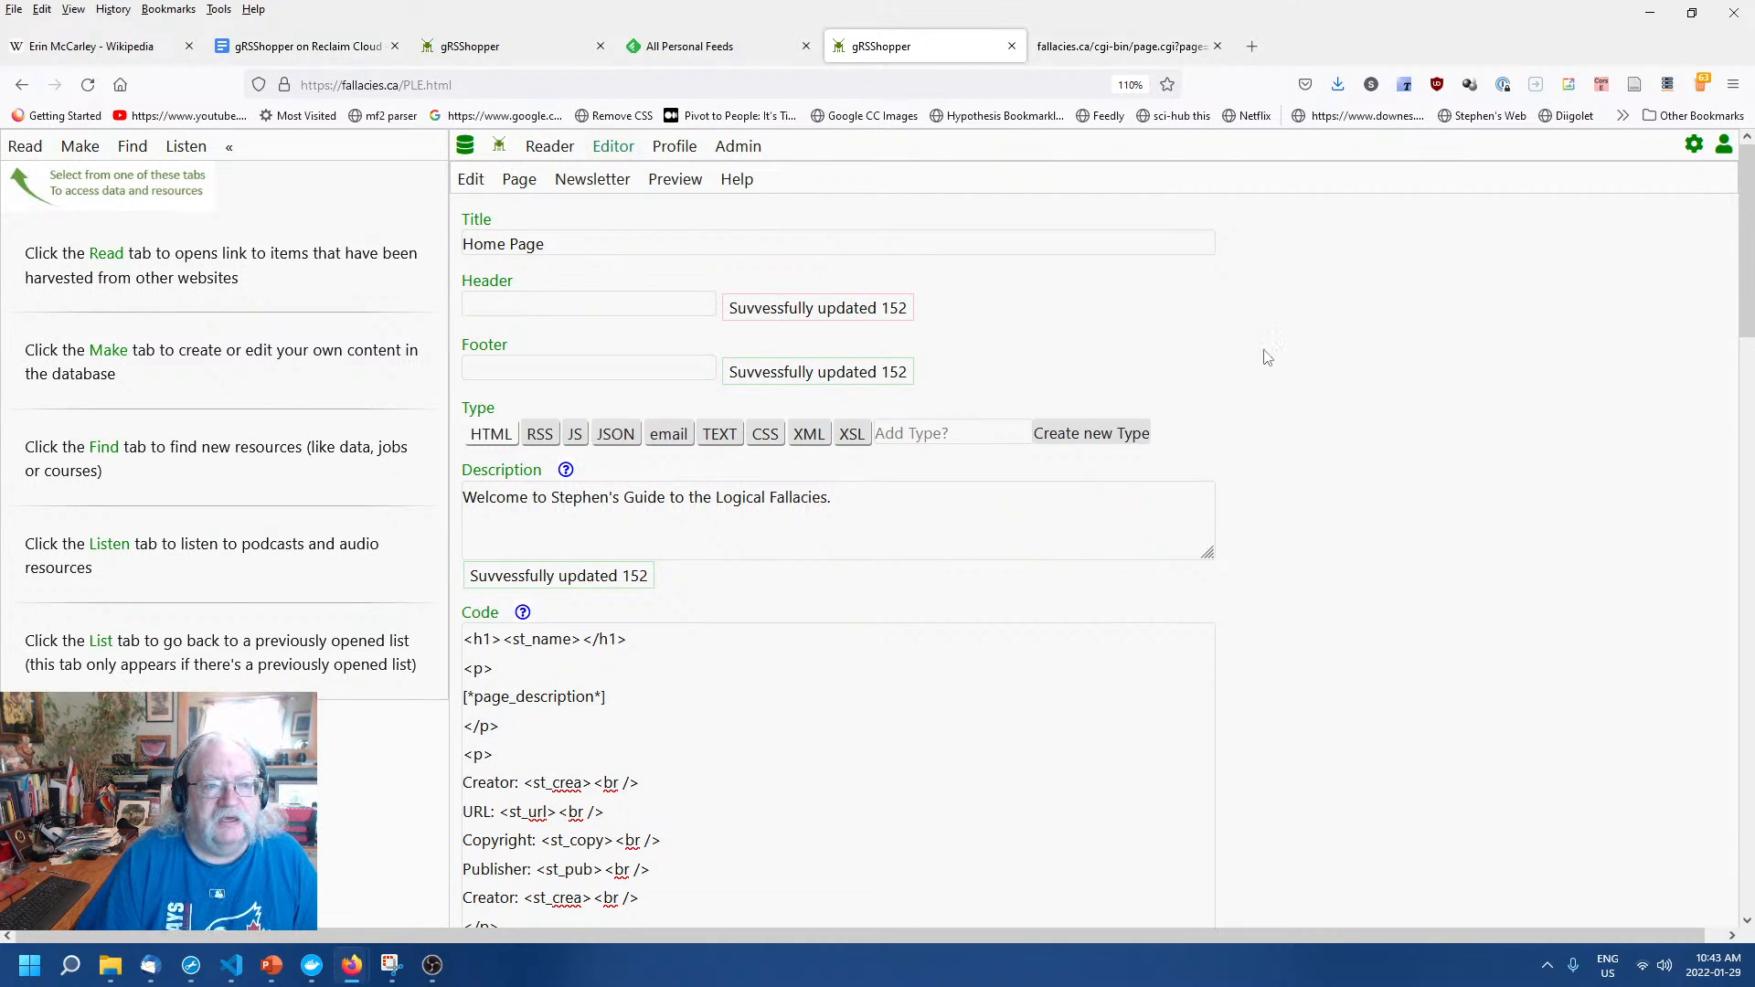
# In the Page settings, keep Location index.html, review Archive help, and set AutoPub to NO.
pyautogui.click(520, 183)
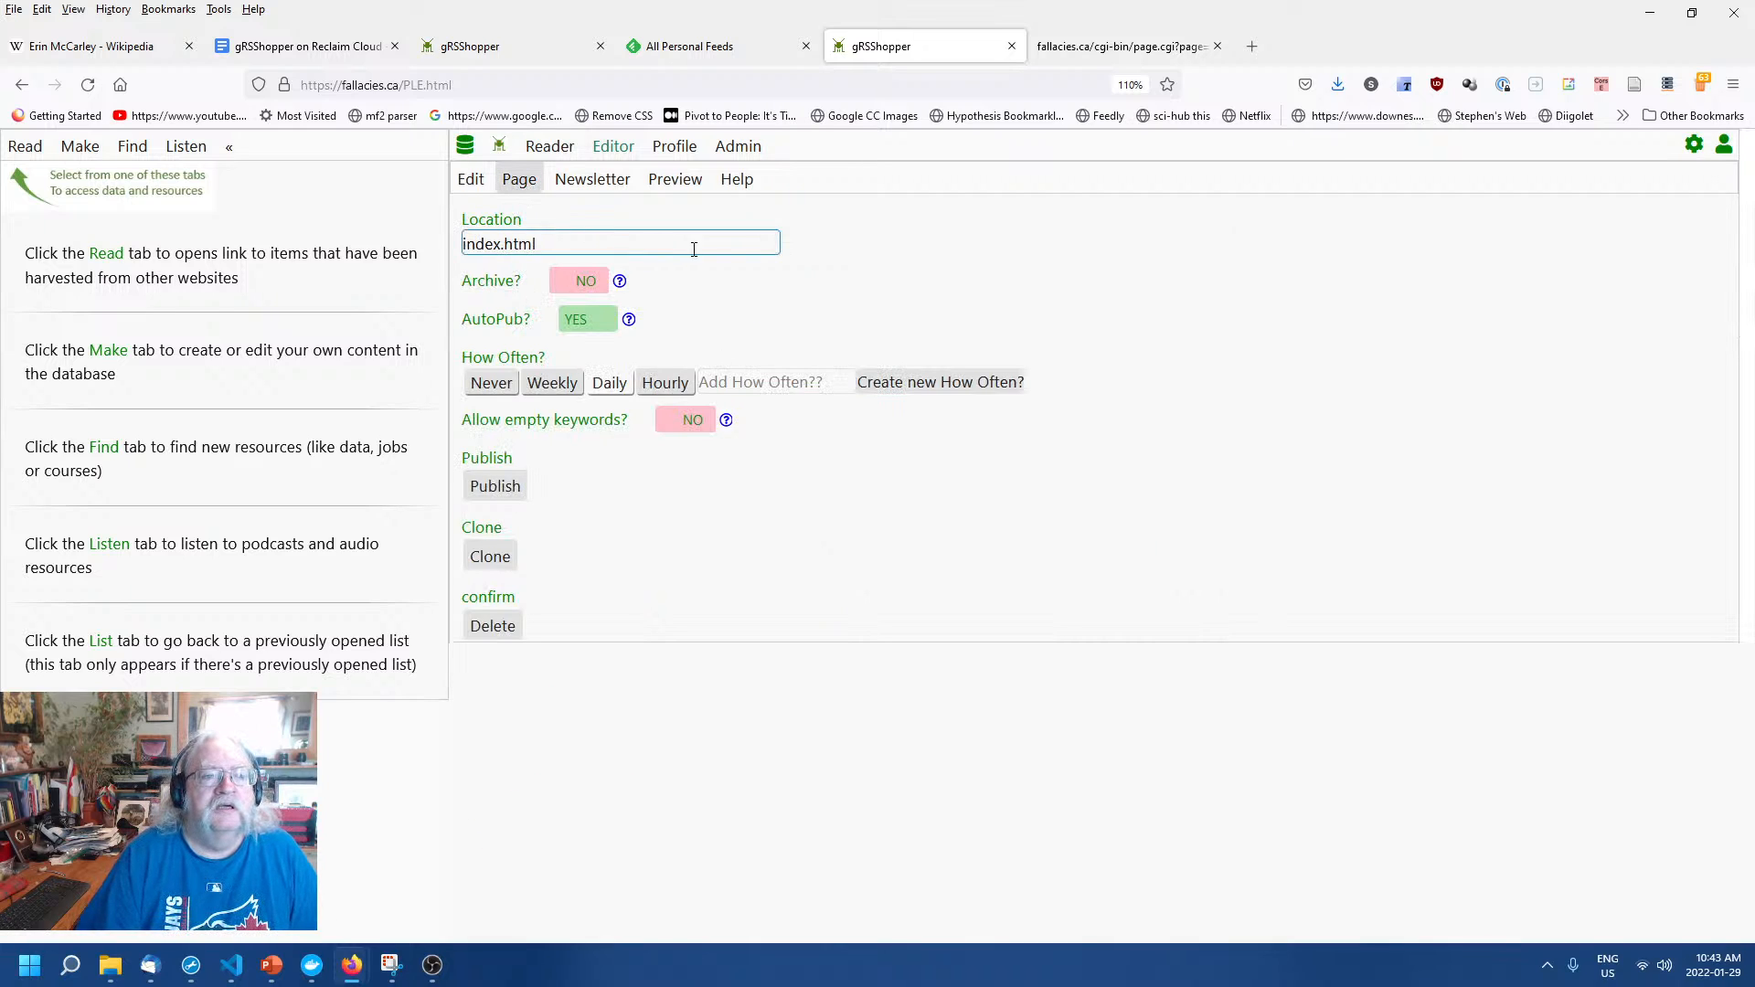
pyautogui.click(485, 247)
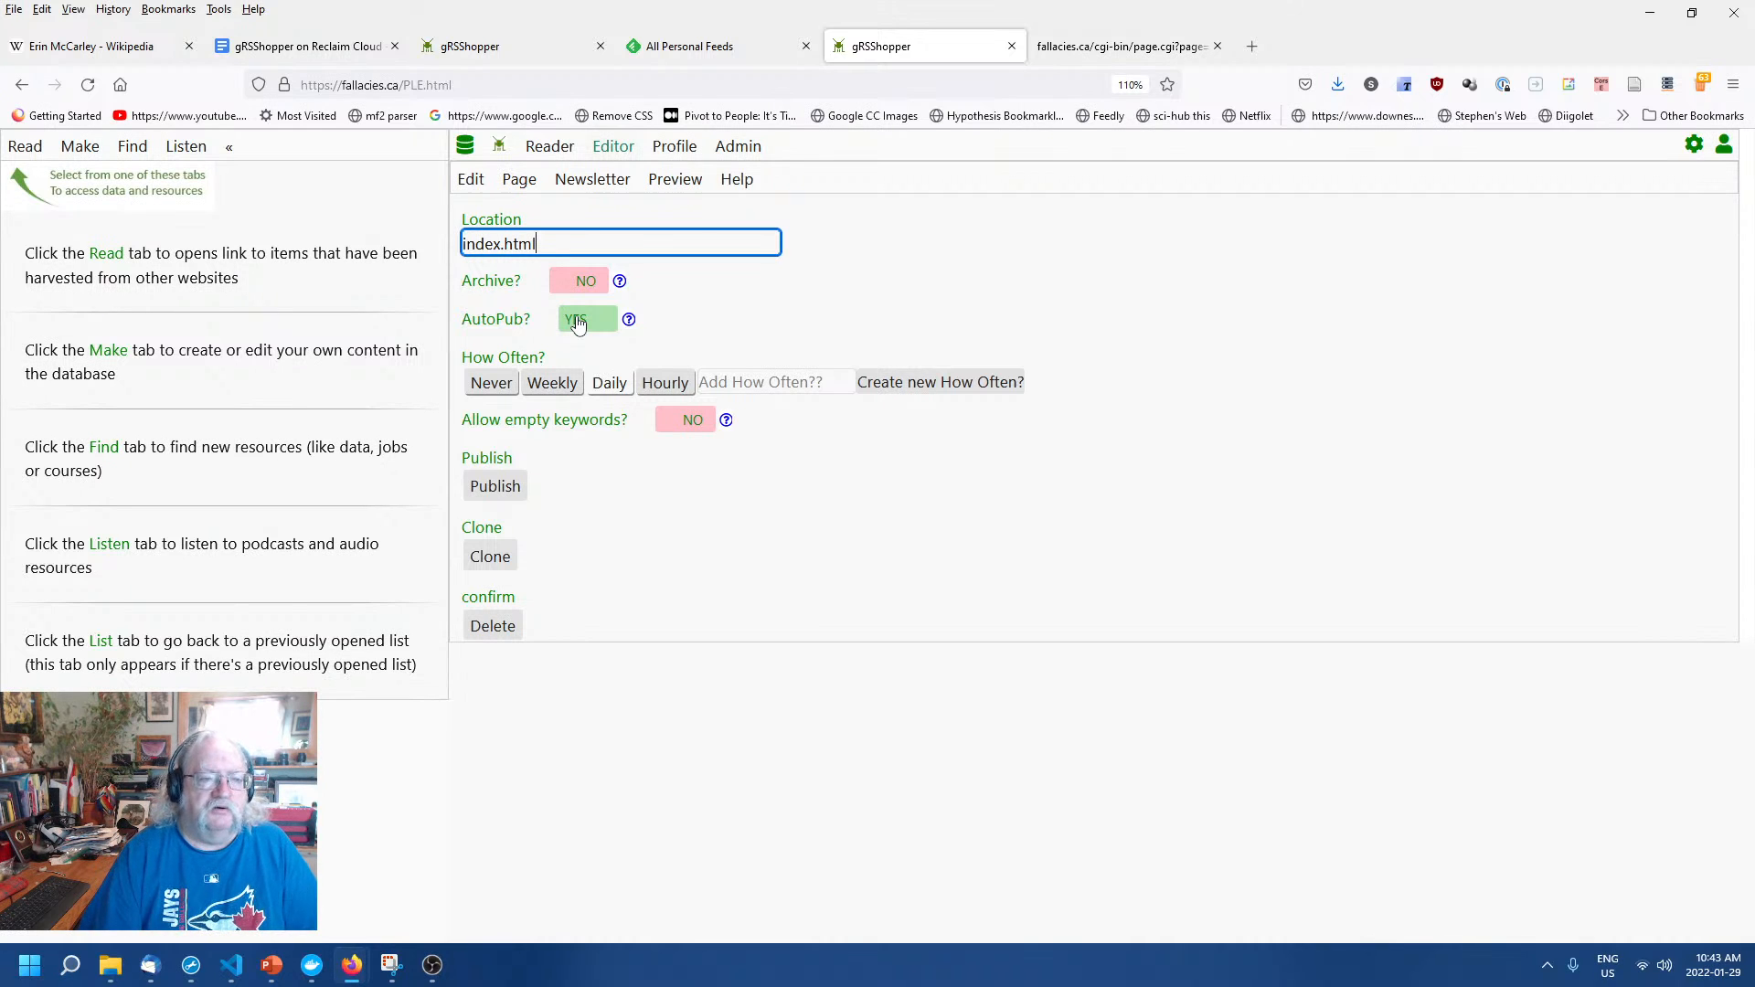
pyautogui.click(620, 282)
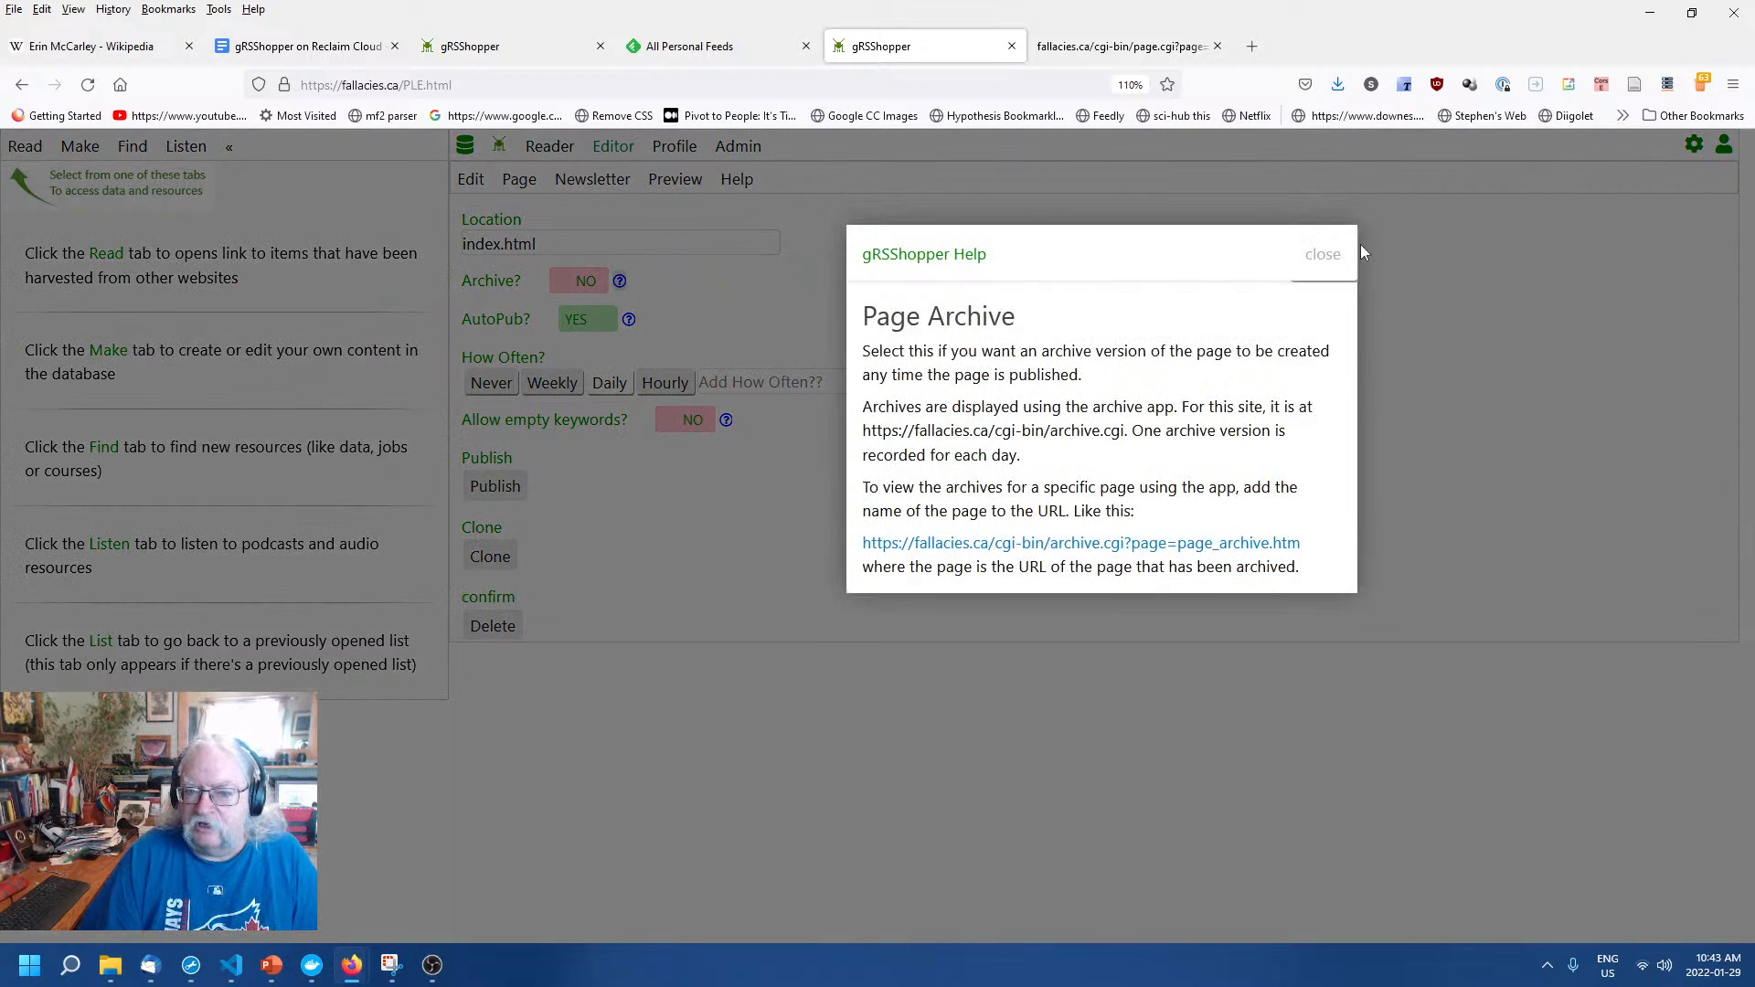
pyautogui.click(1325, 256)
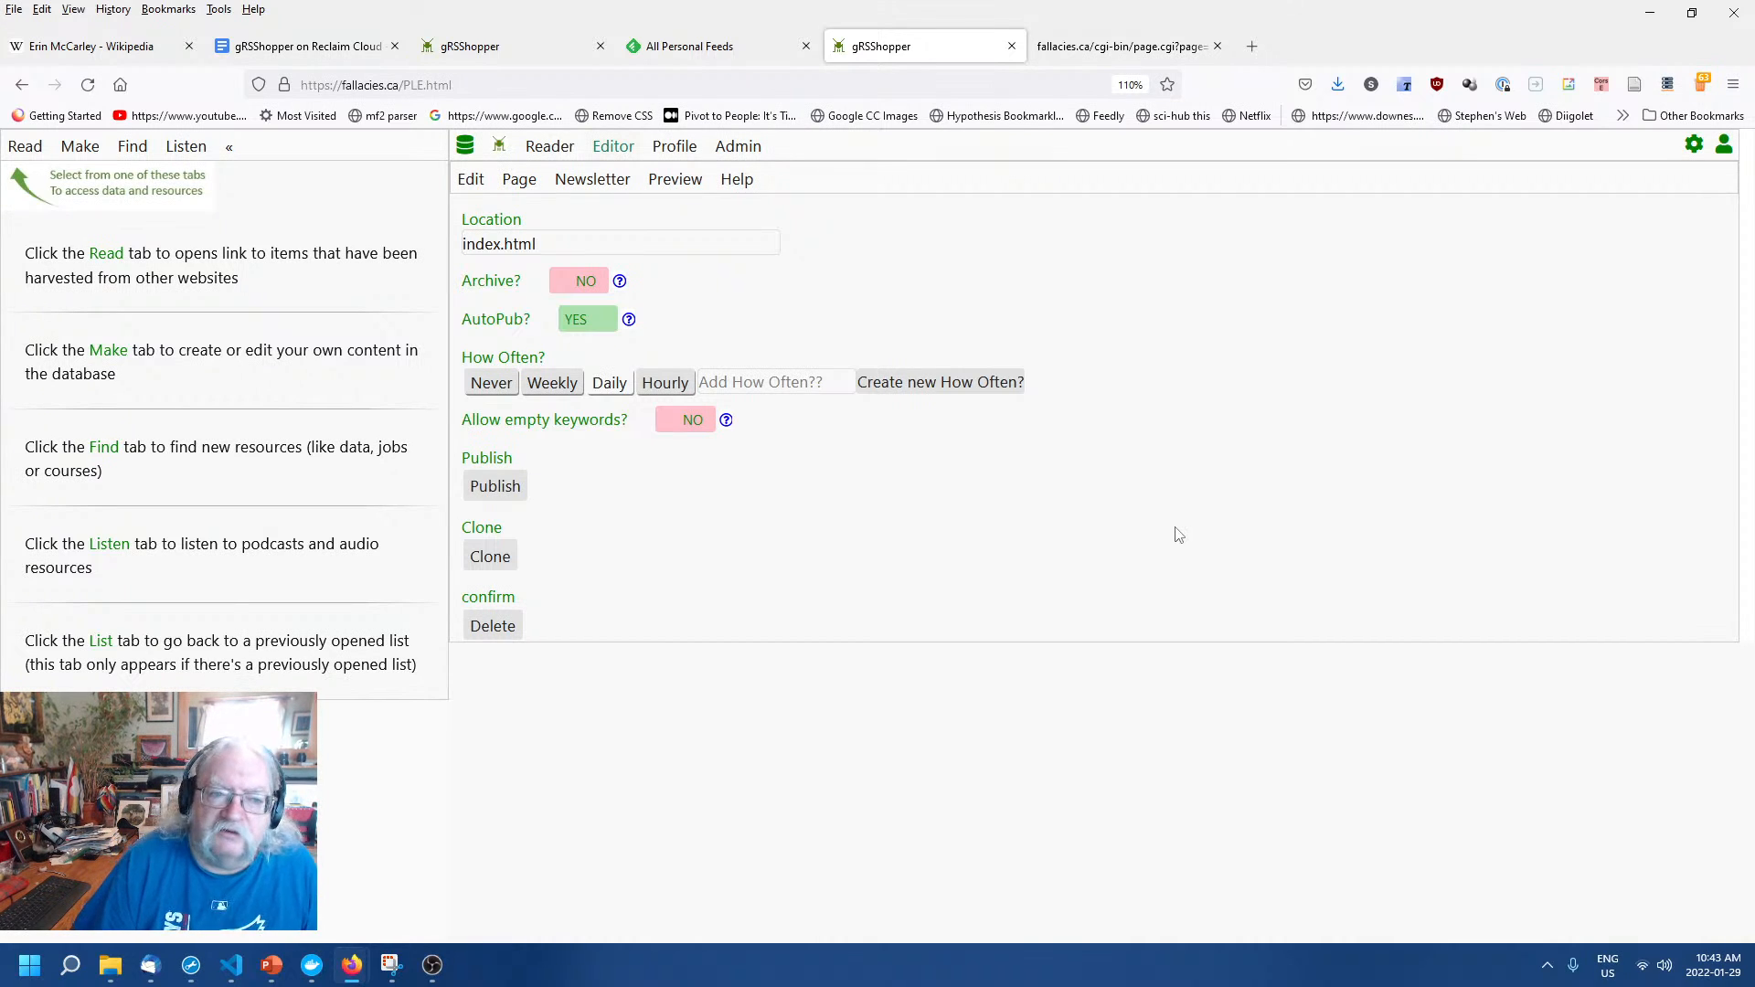
pyautogui.click(587, 323)
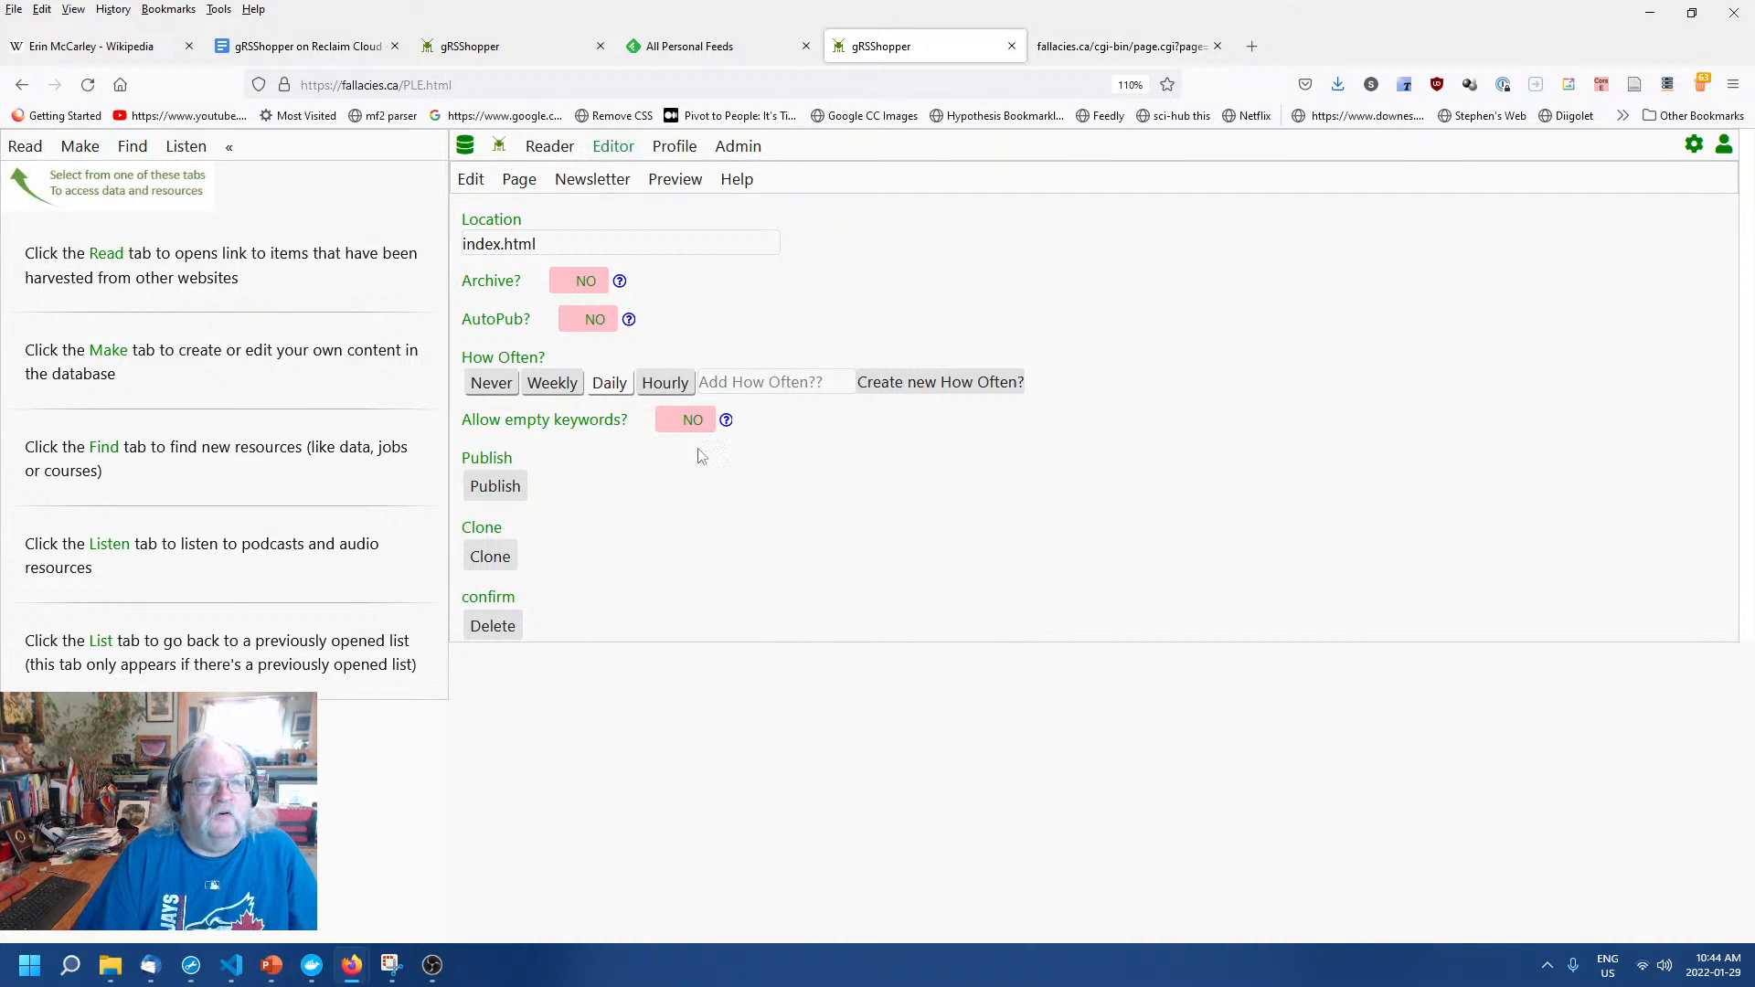
pyautogui.click(575, 252)
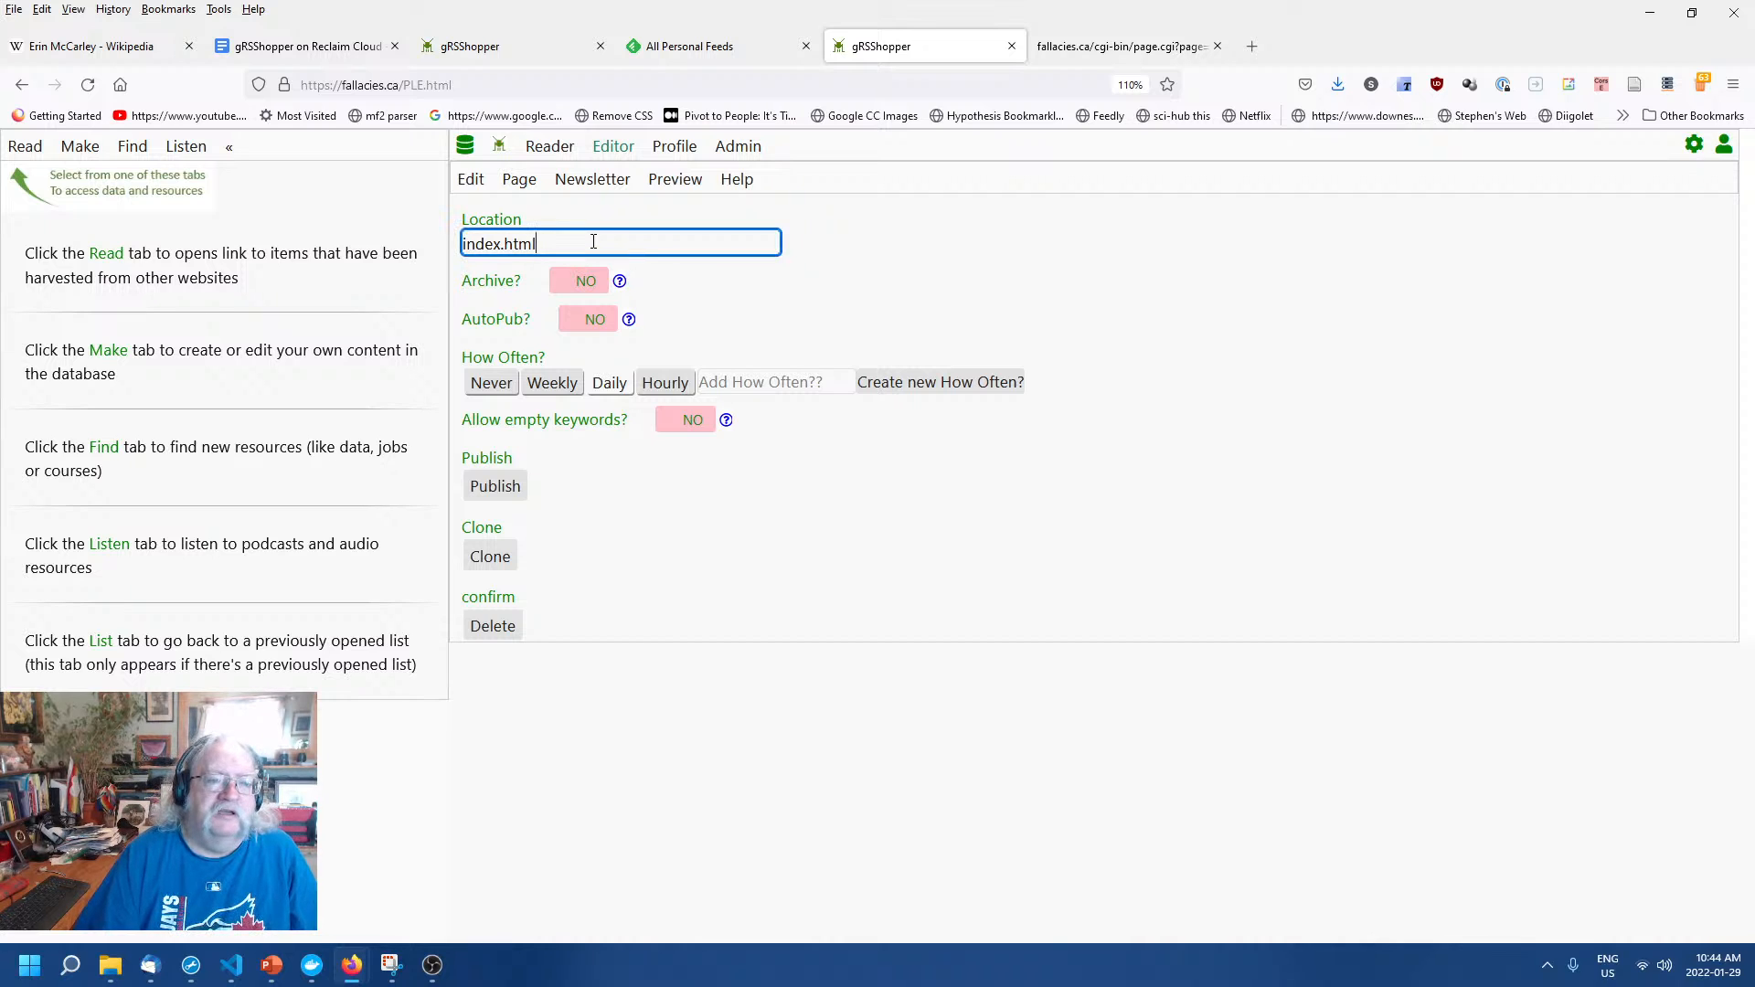
pyautogui.click(752, 618)
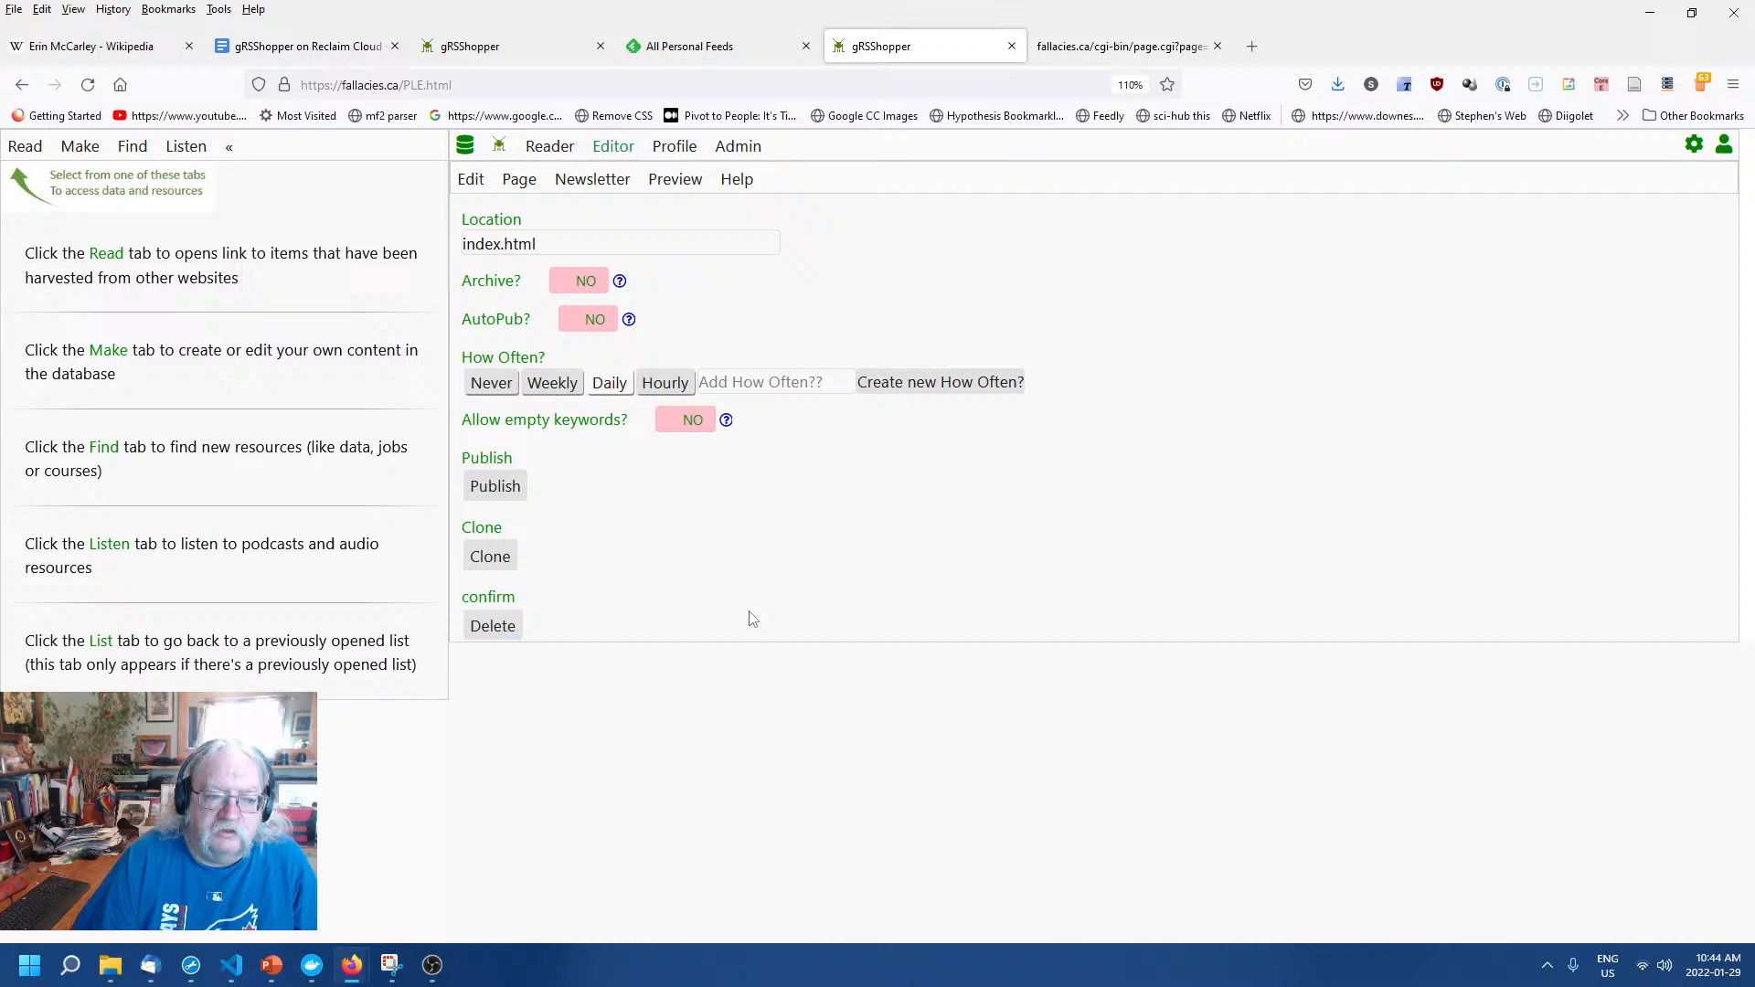
pyautogui.click(494, 486)
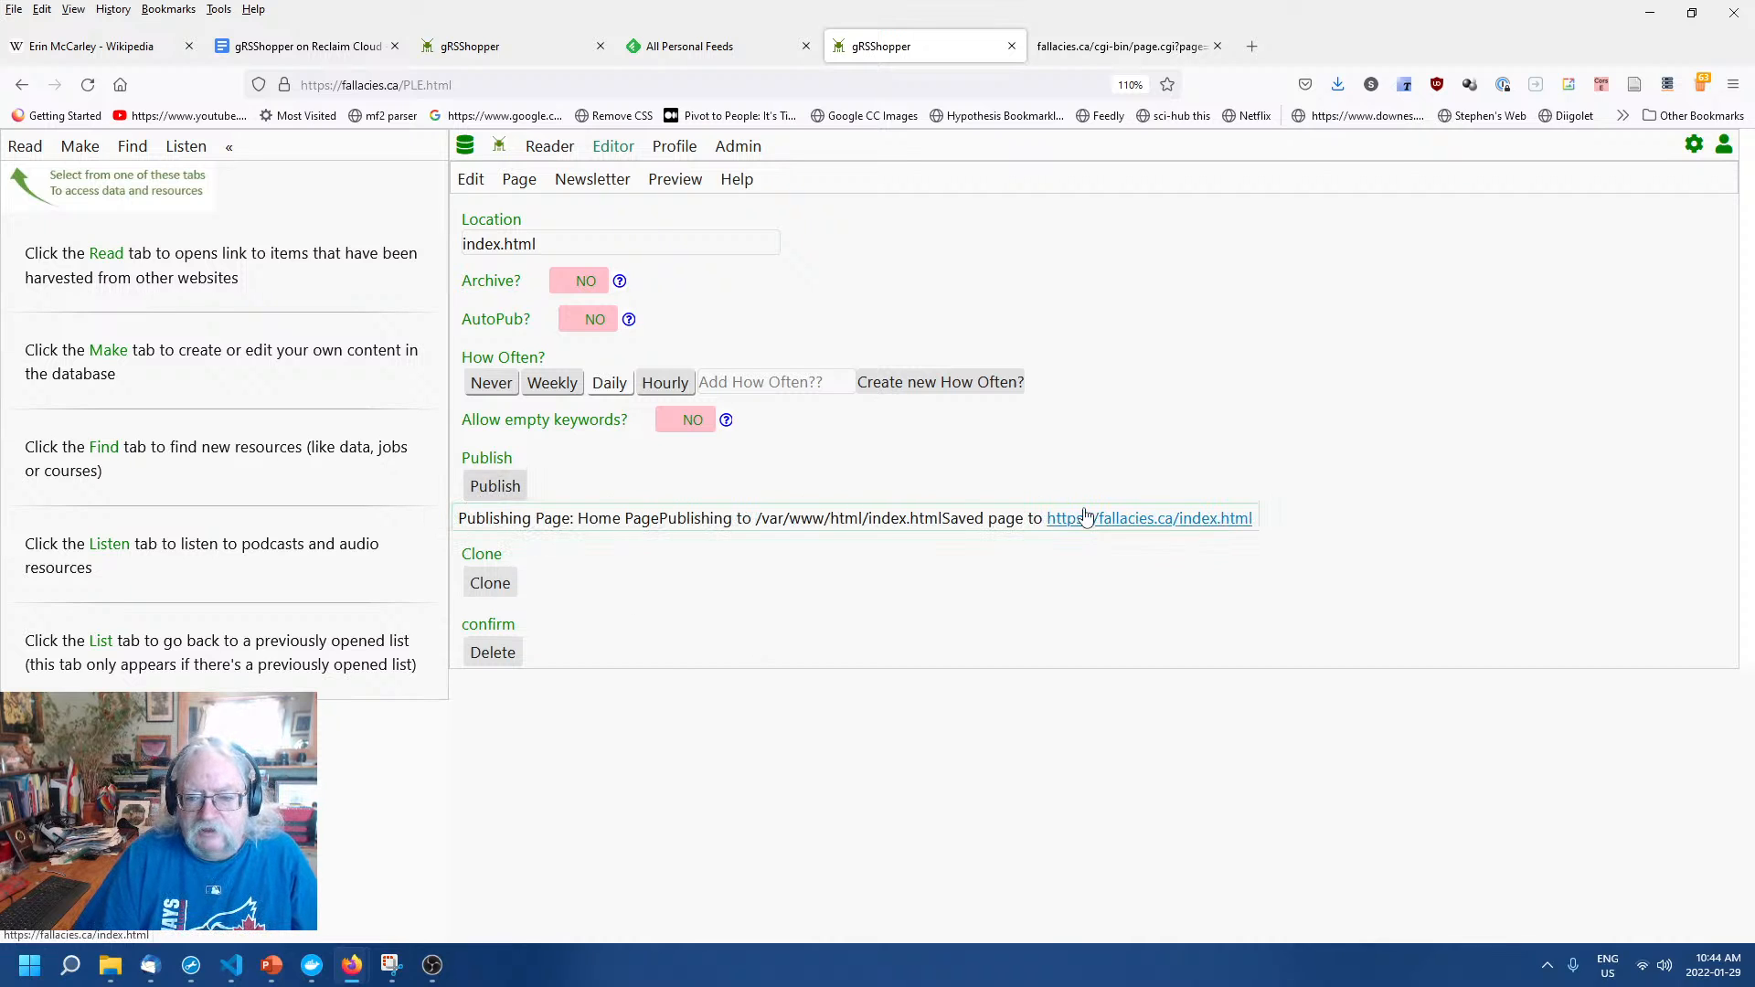
pyautogui.click(1133, 519)
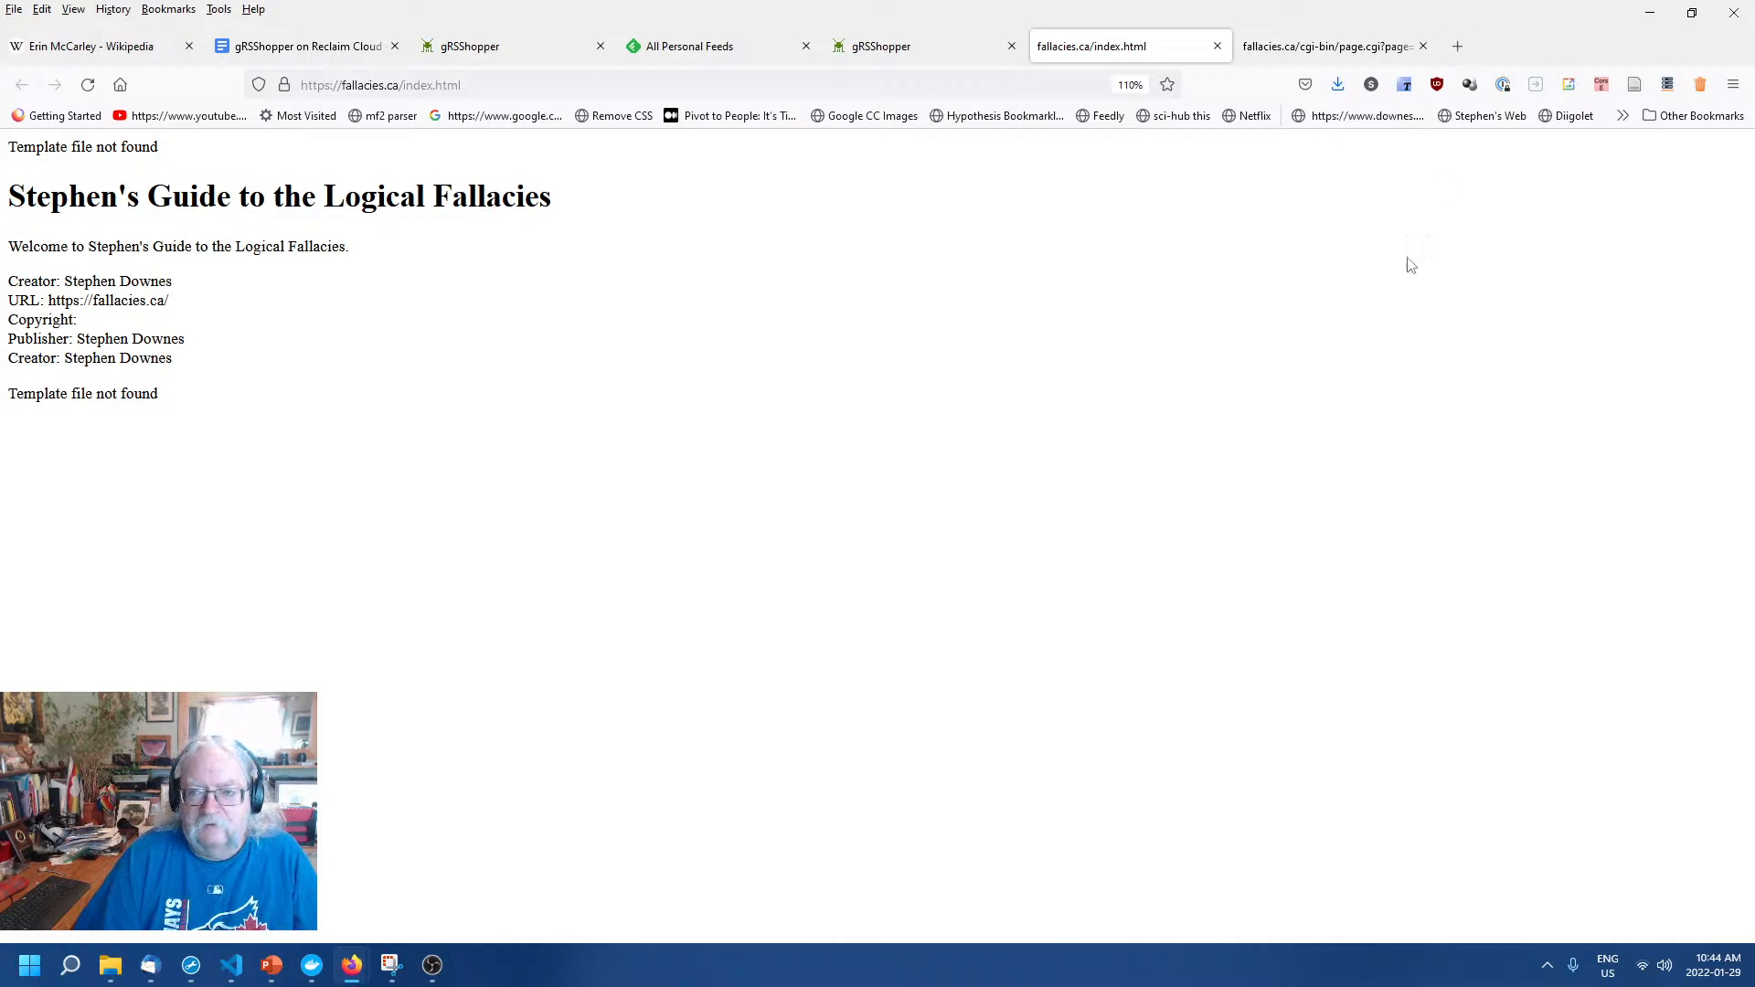
pyautogui.click(1456, 48)
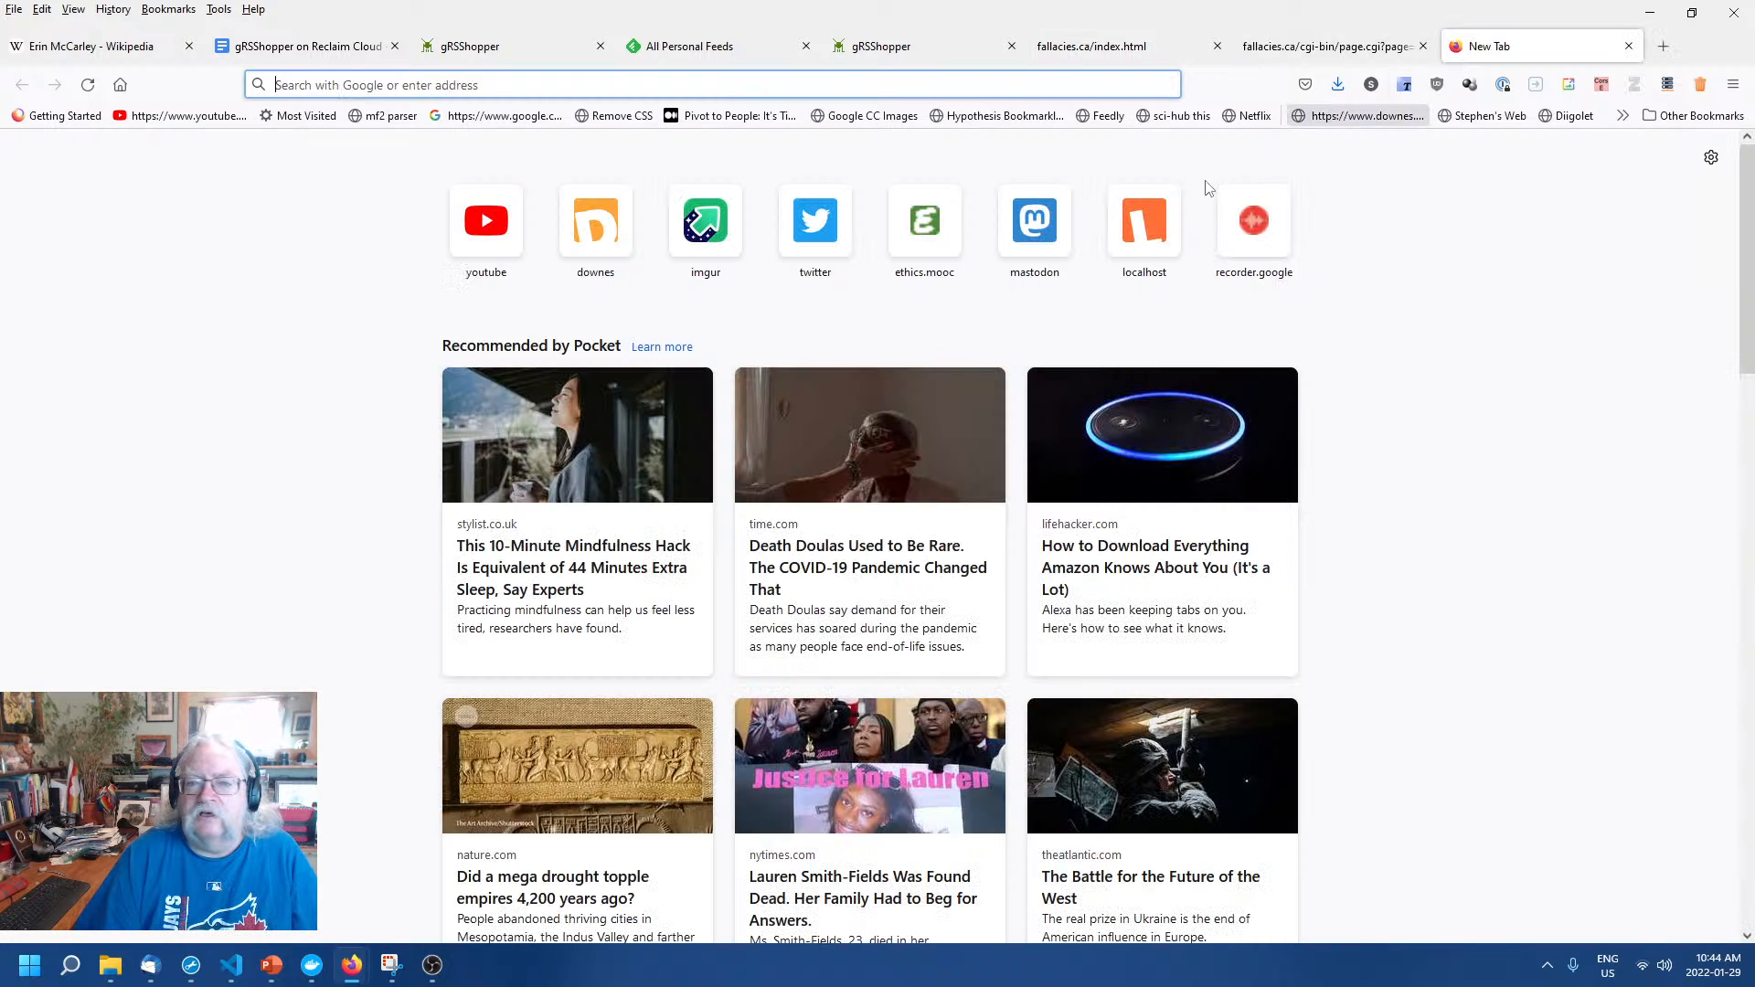
pyautogui.click(567, 81)
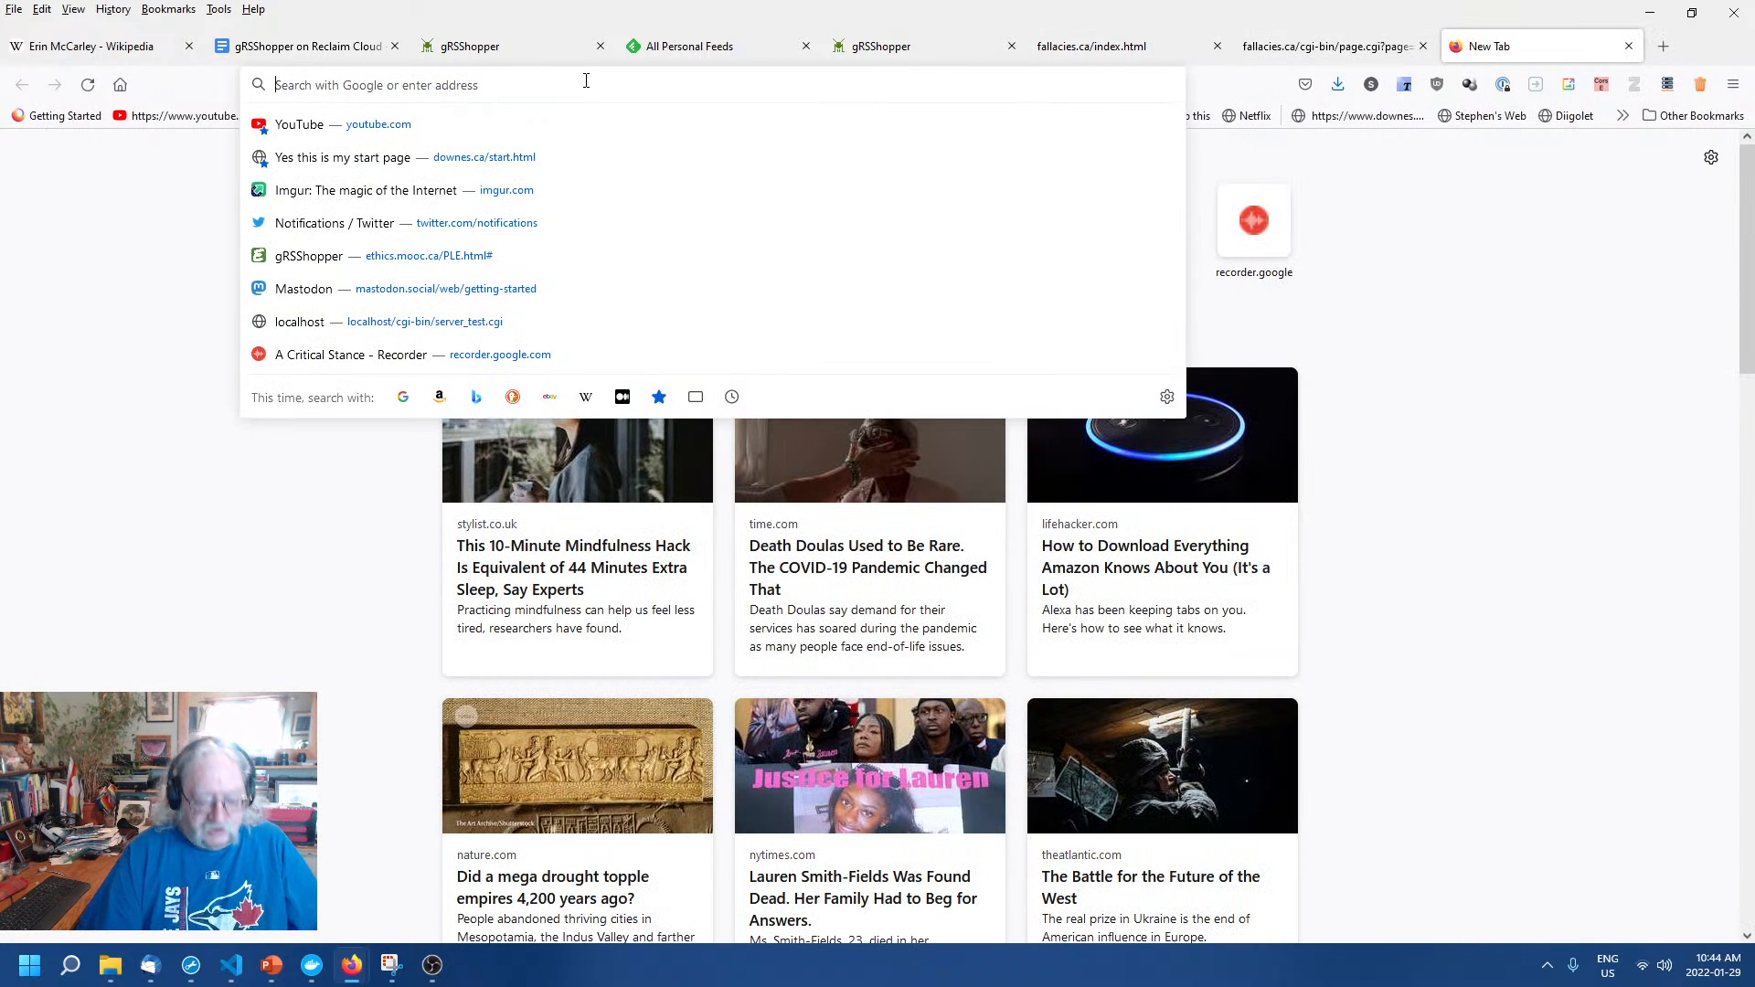
pyautogui.write('http')
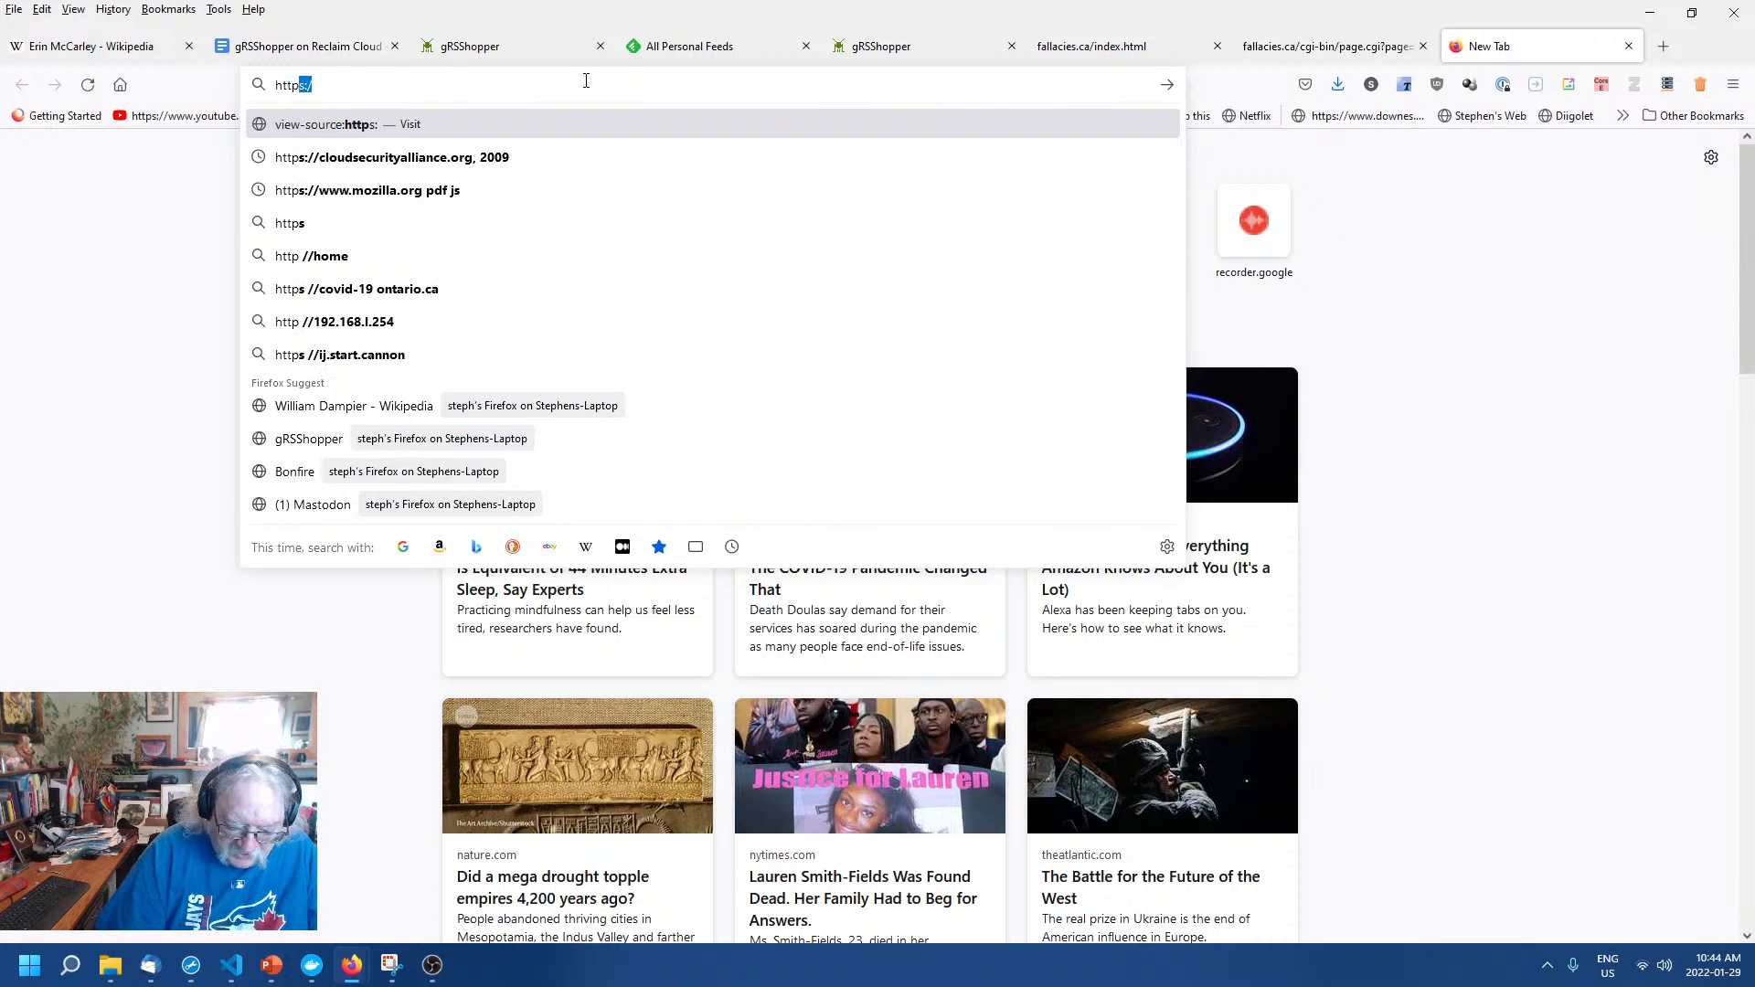
pyautogui.write('s:')
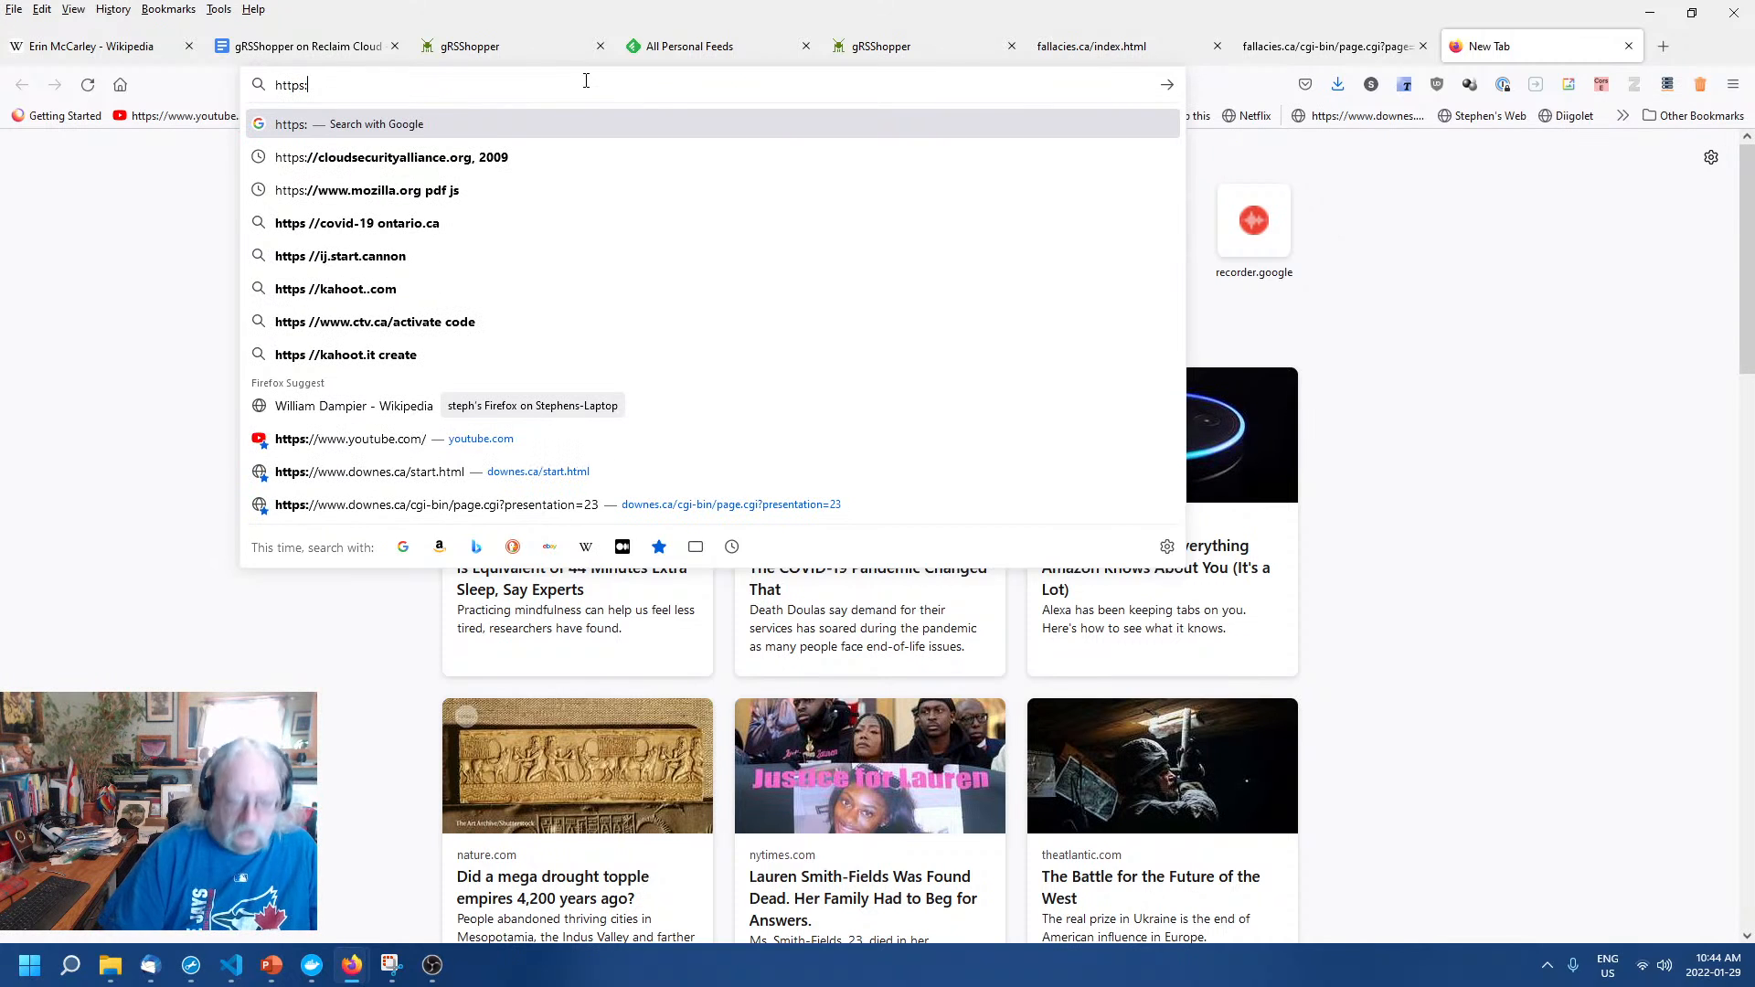
pyautogui.write('//fal')
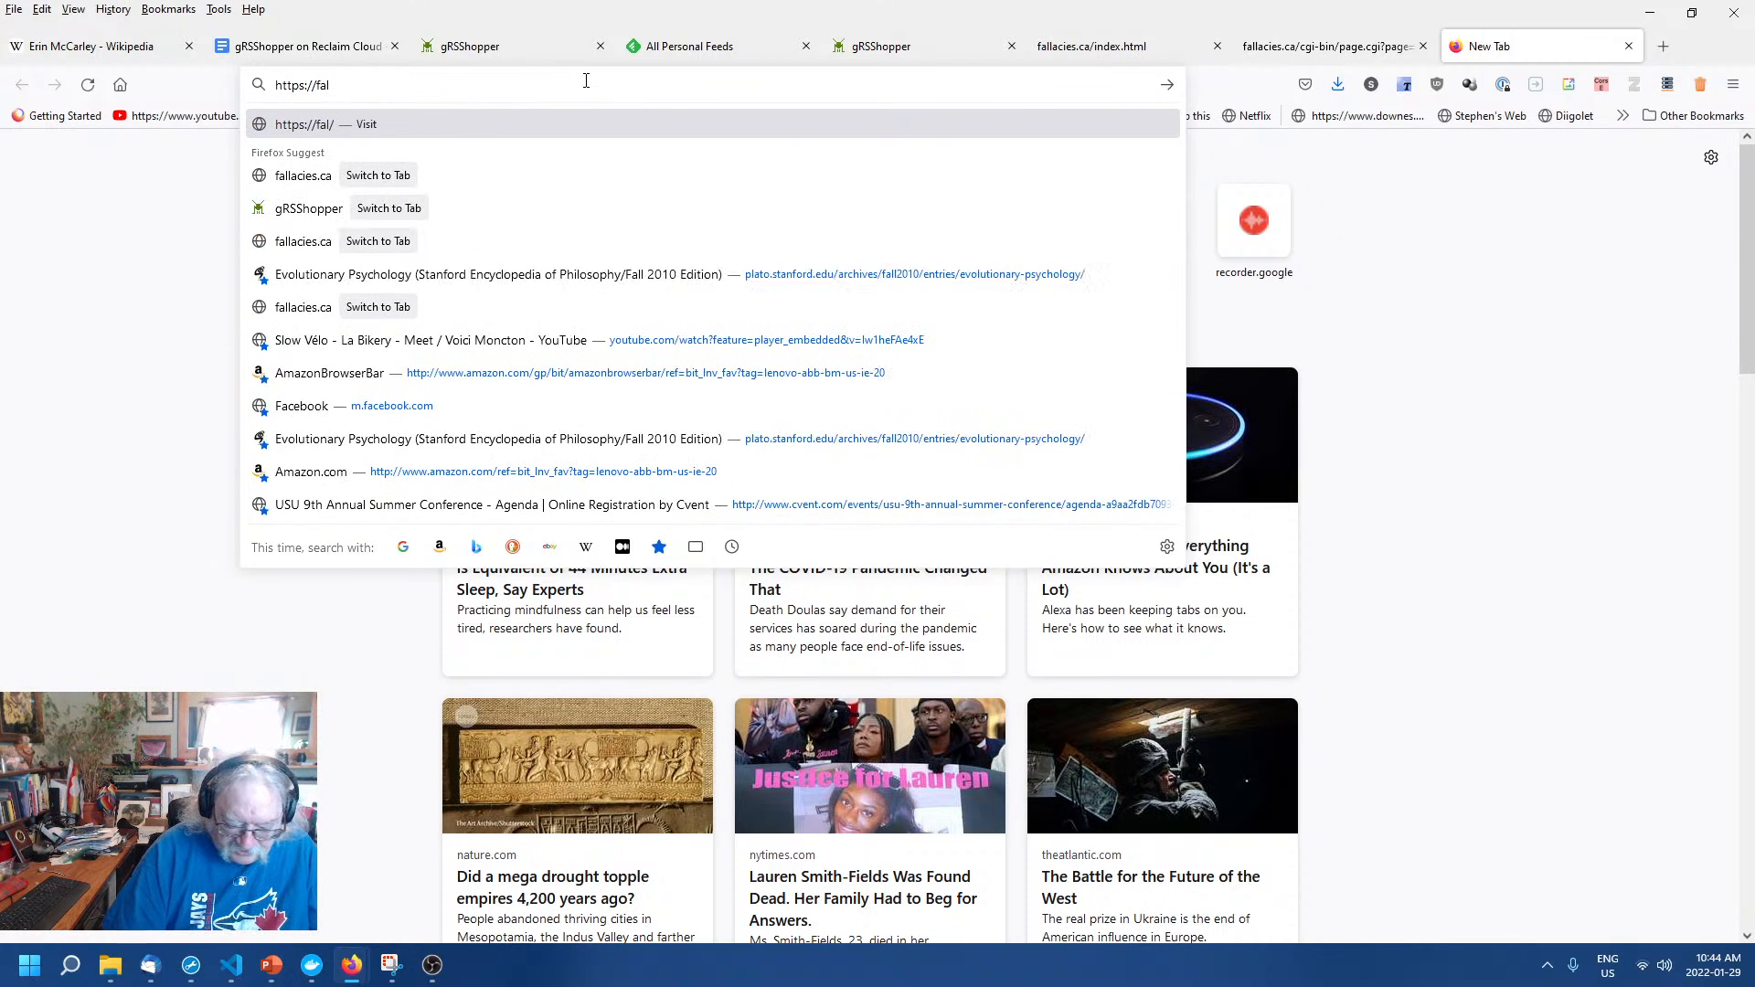
pyautogui.write('lacies.ca')
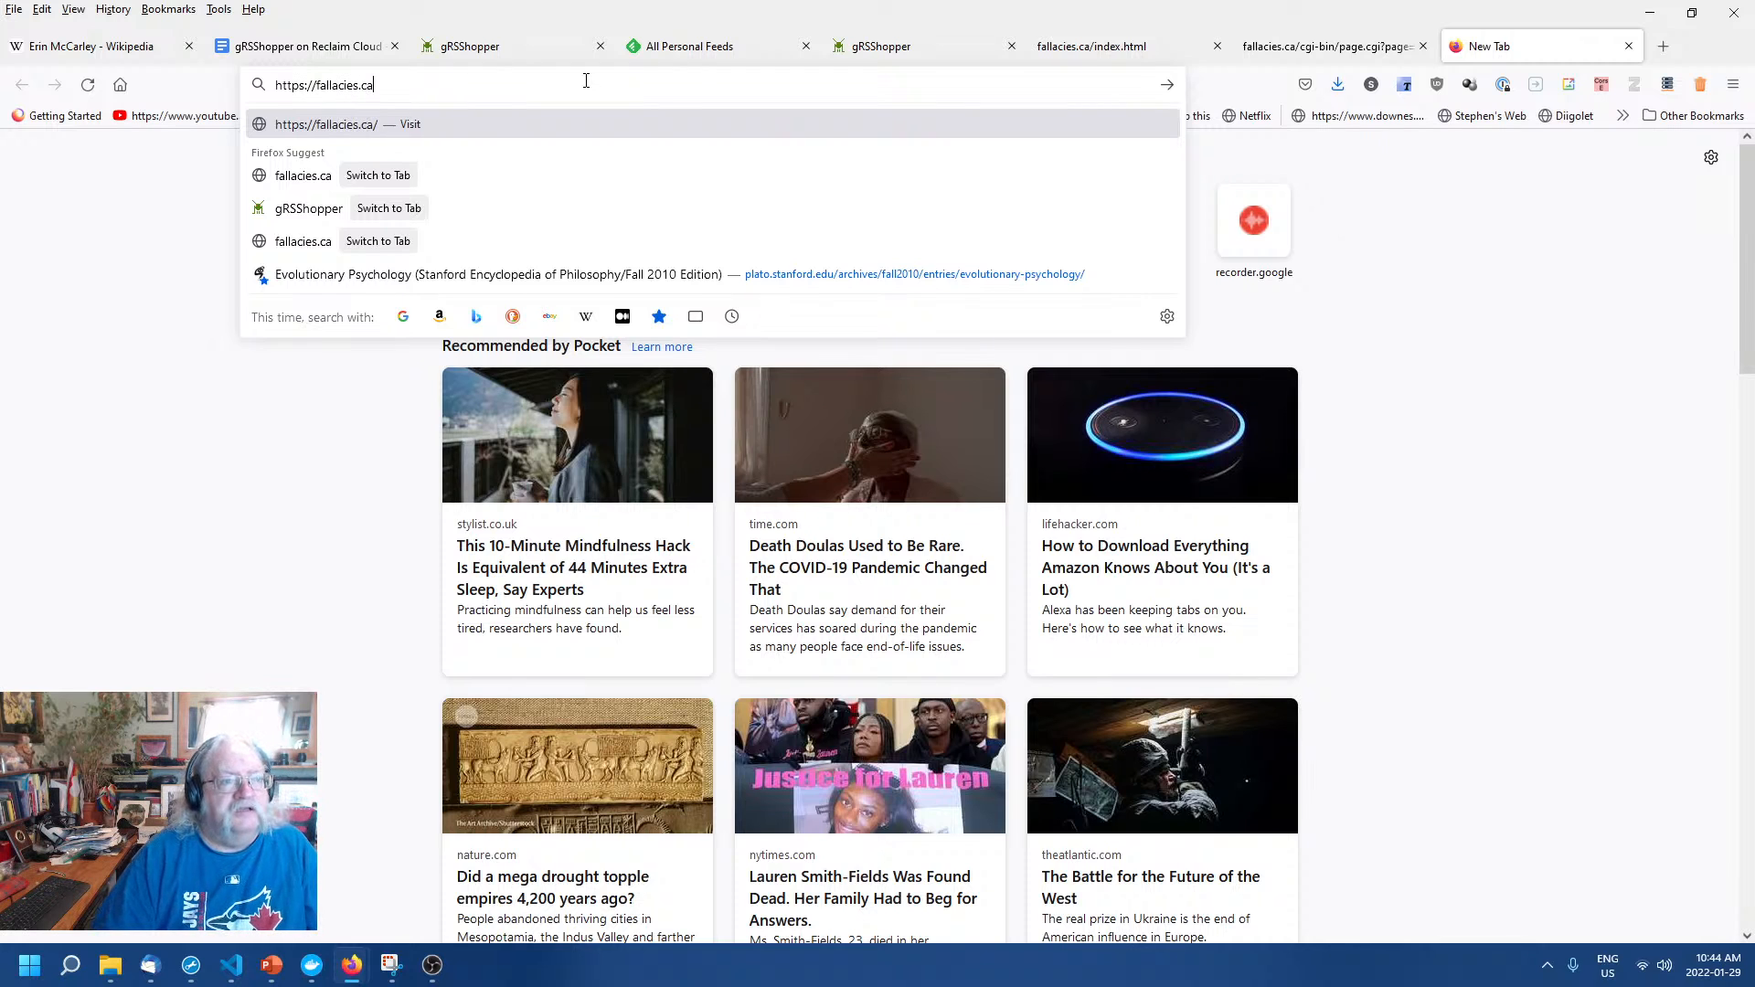
pyautogui.press('Return')
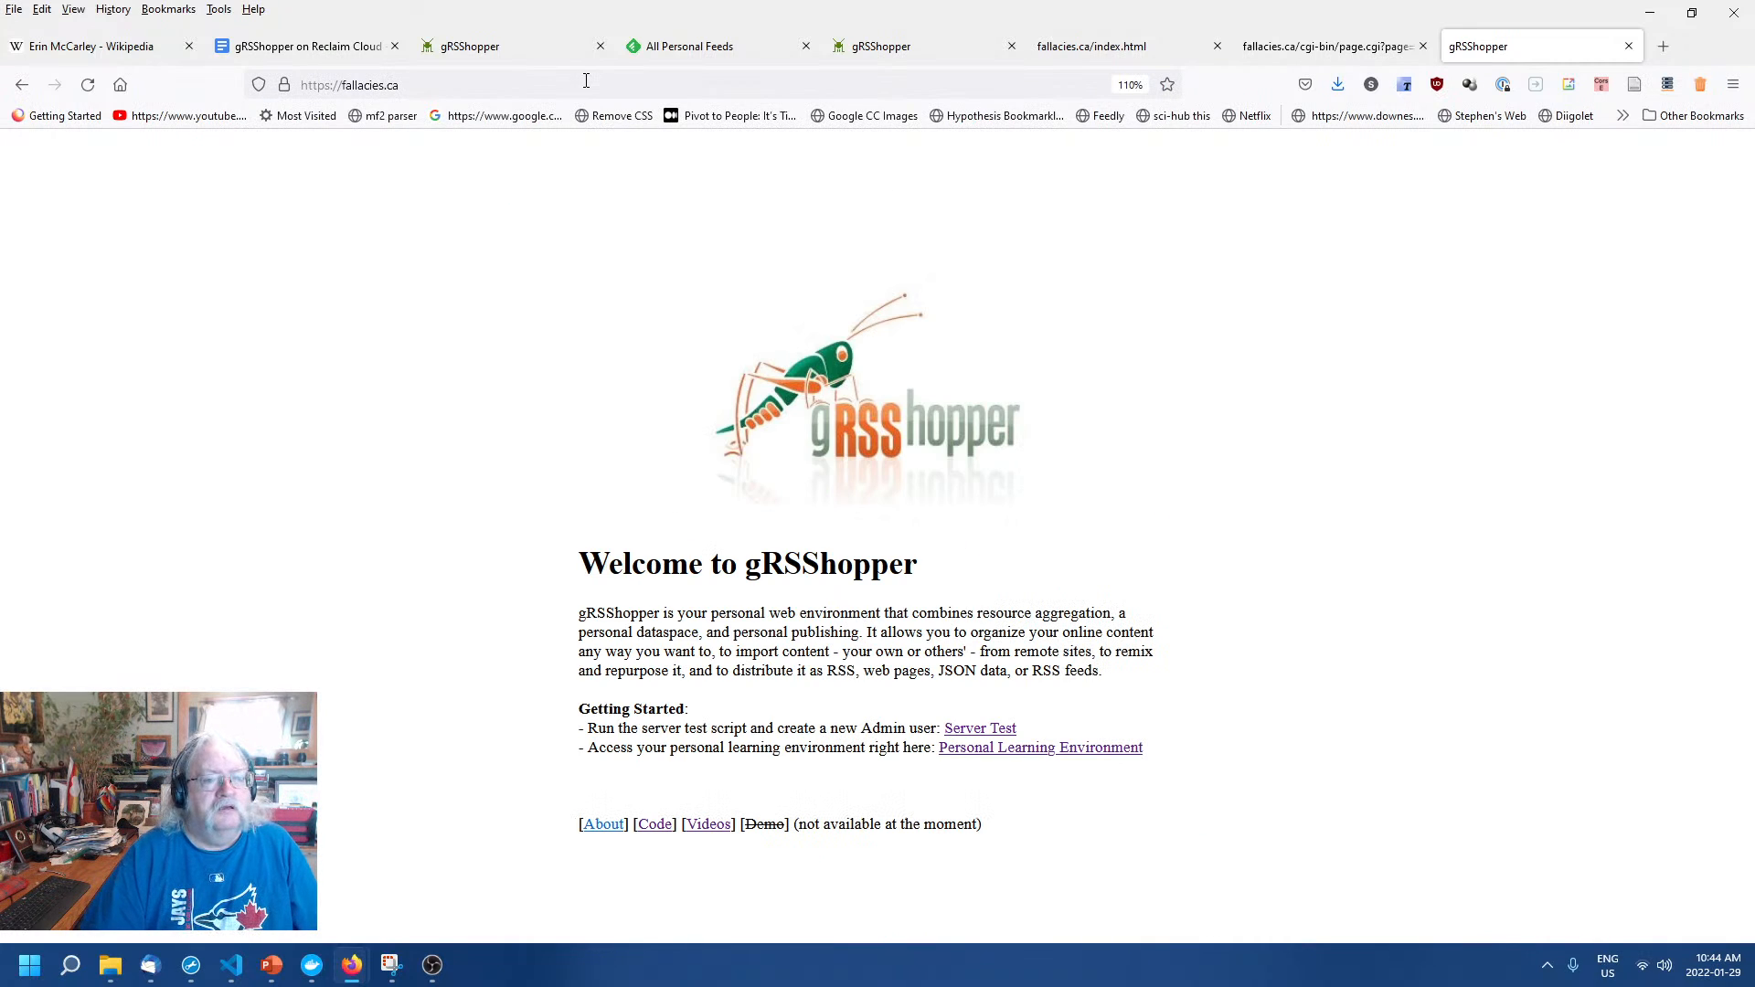
pyautogui.rightClick(425, 295)
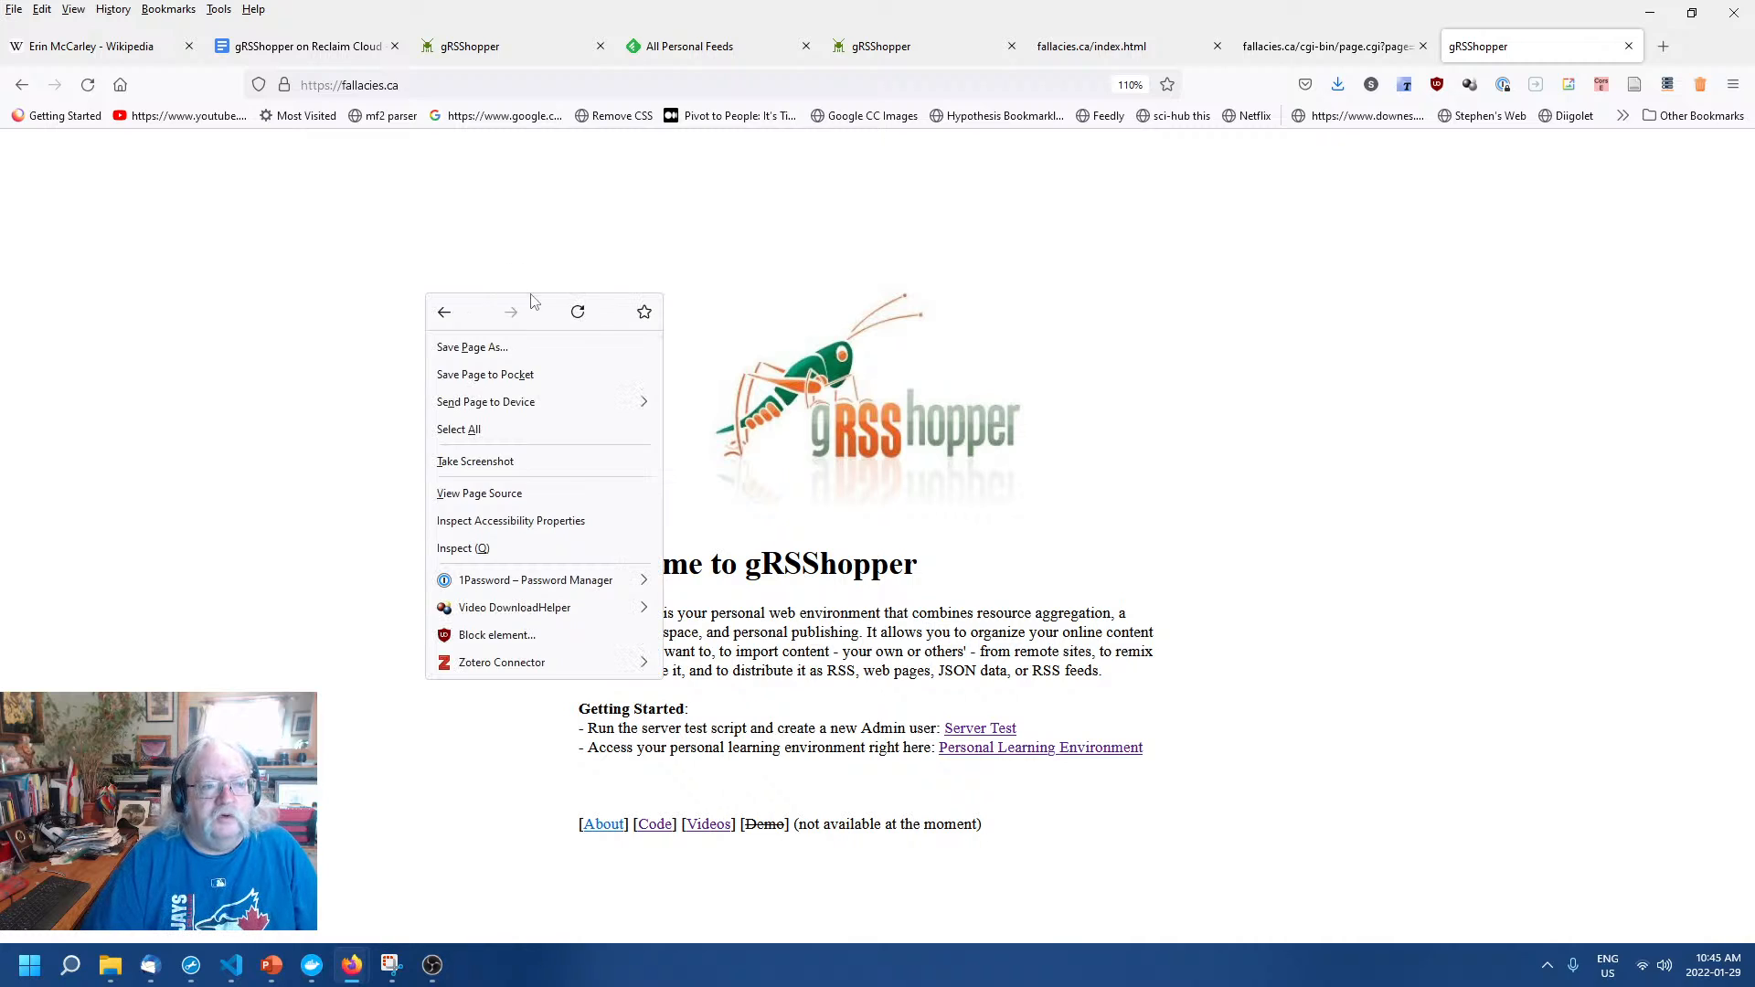
pyautogui.click(583, 315)
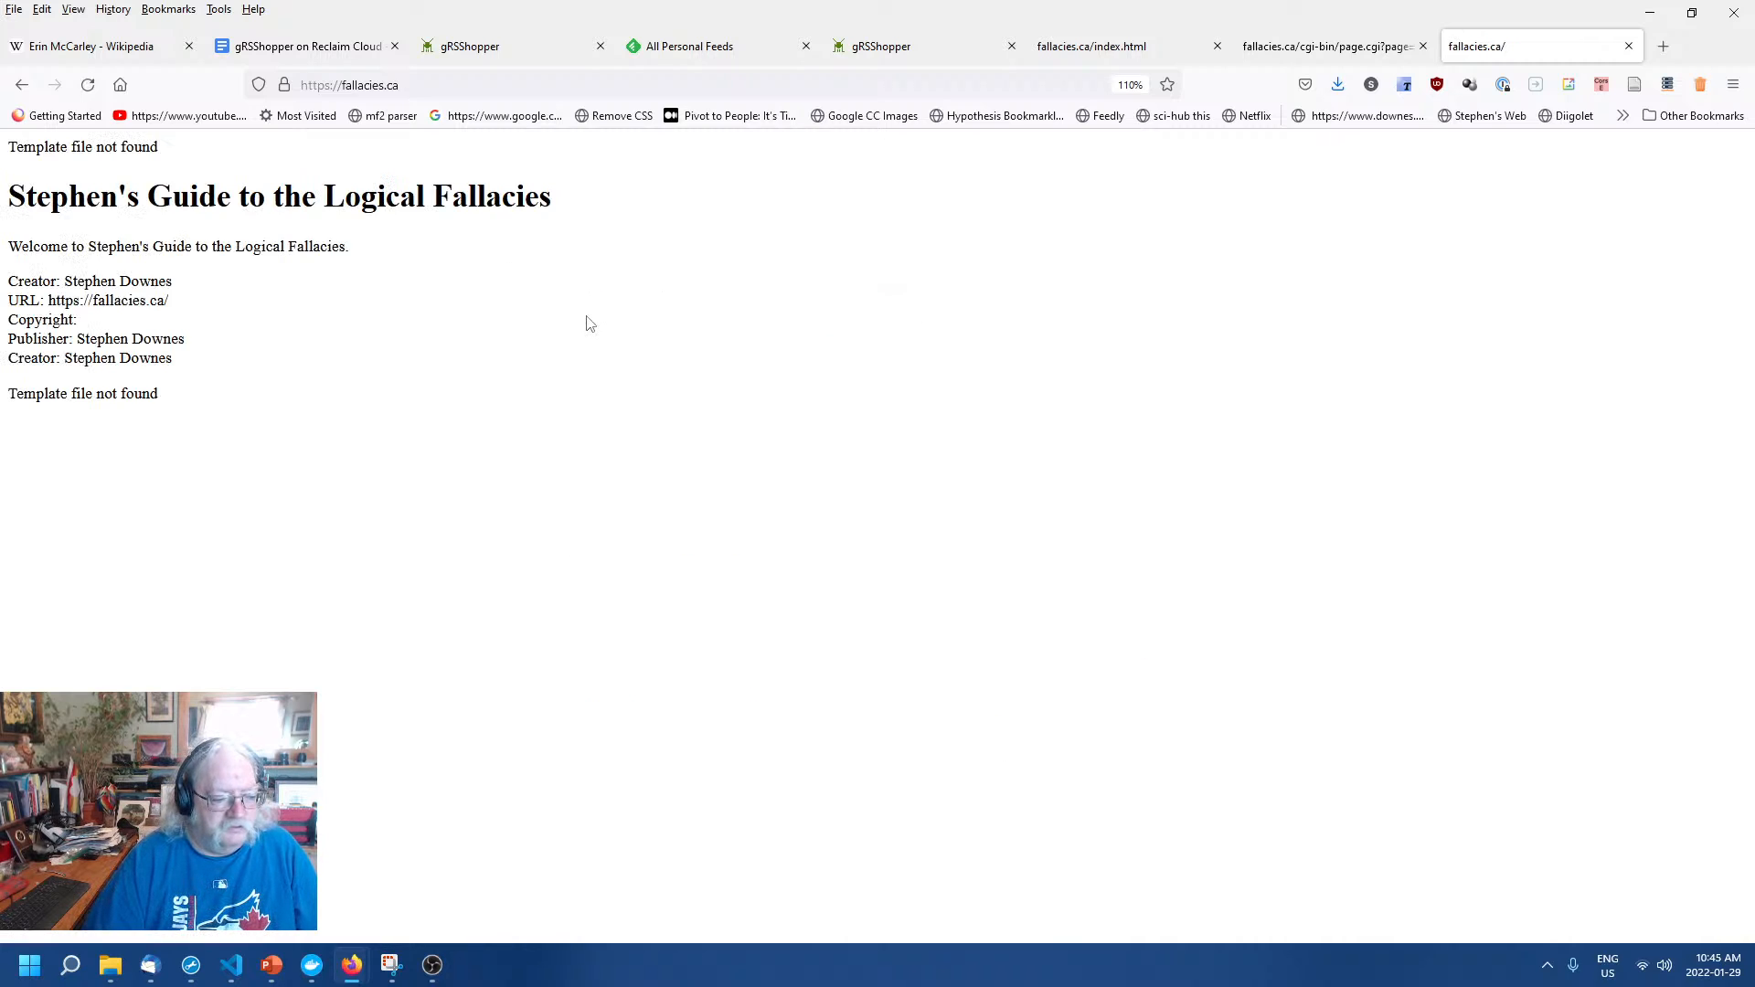
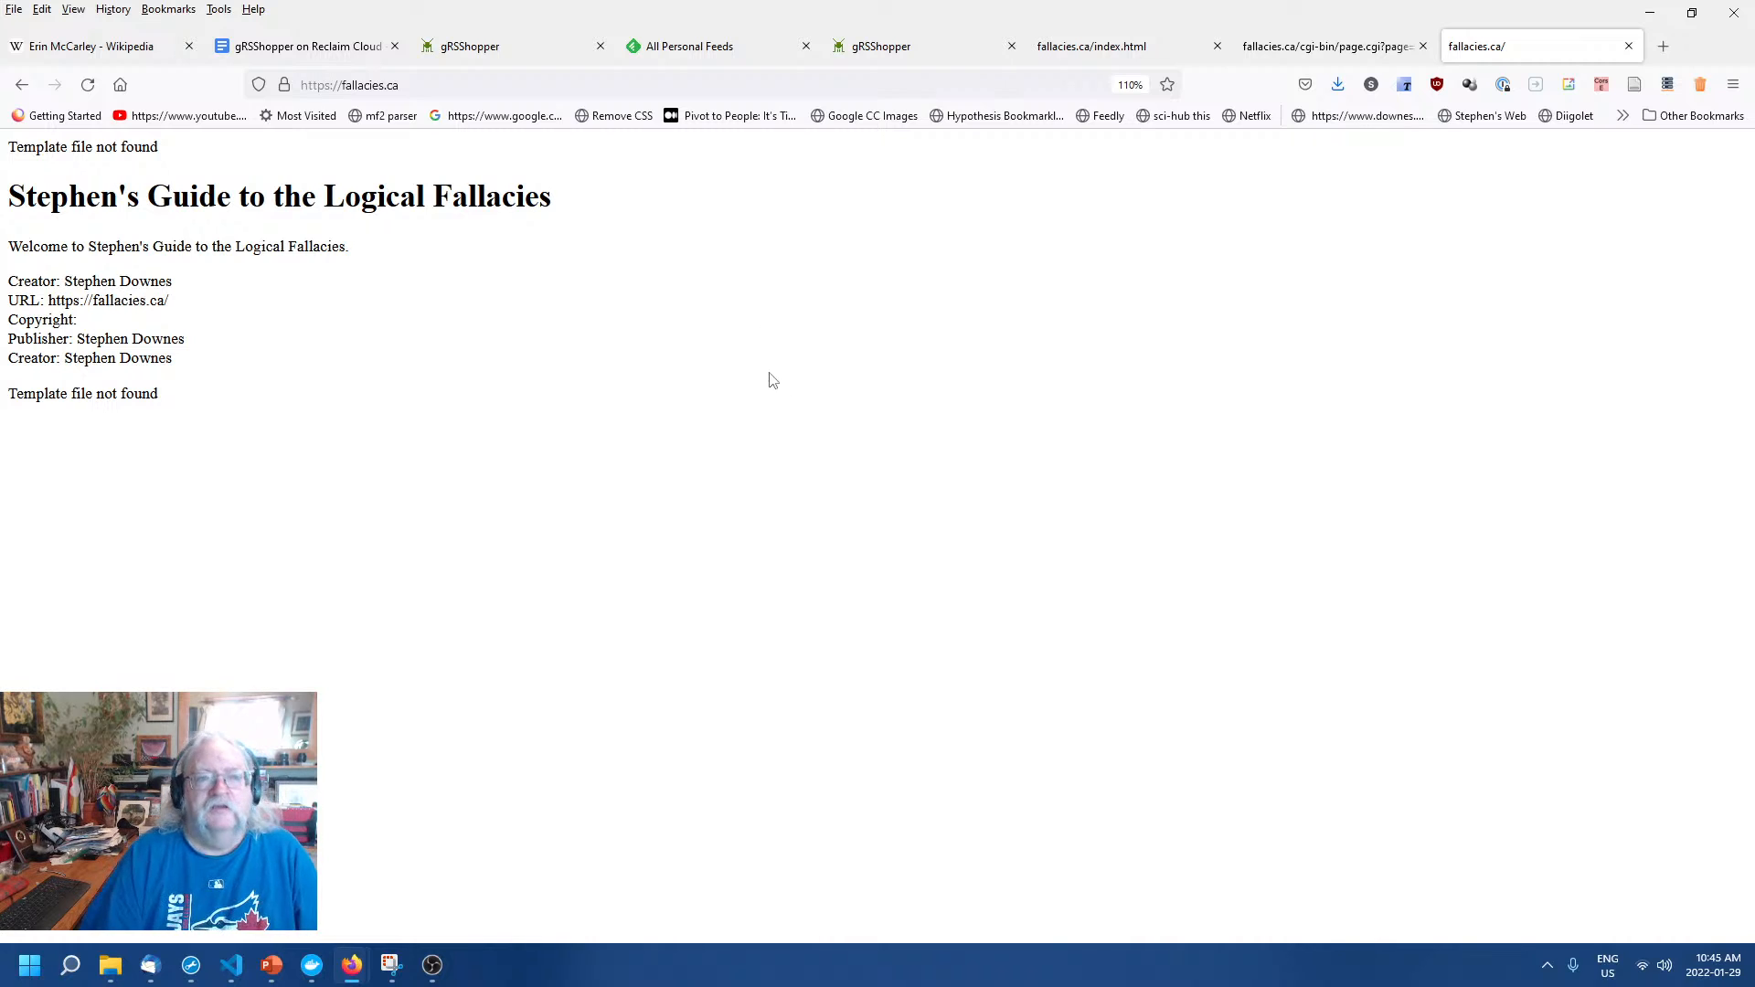
# Compare live page 152 with the published index.html, ending back in the gRSShopper page editor.
pyautogui.click(1271, 53)
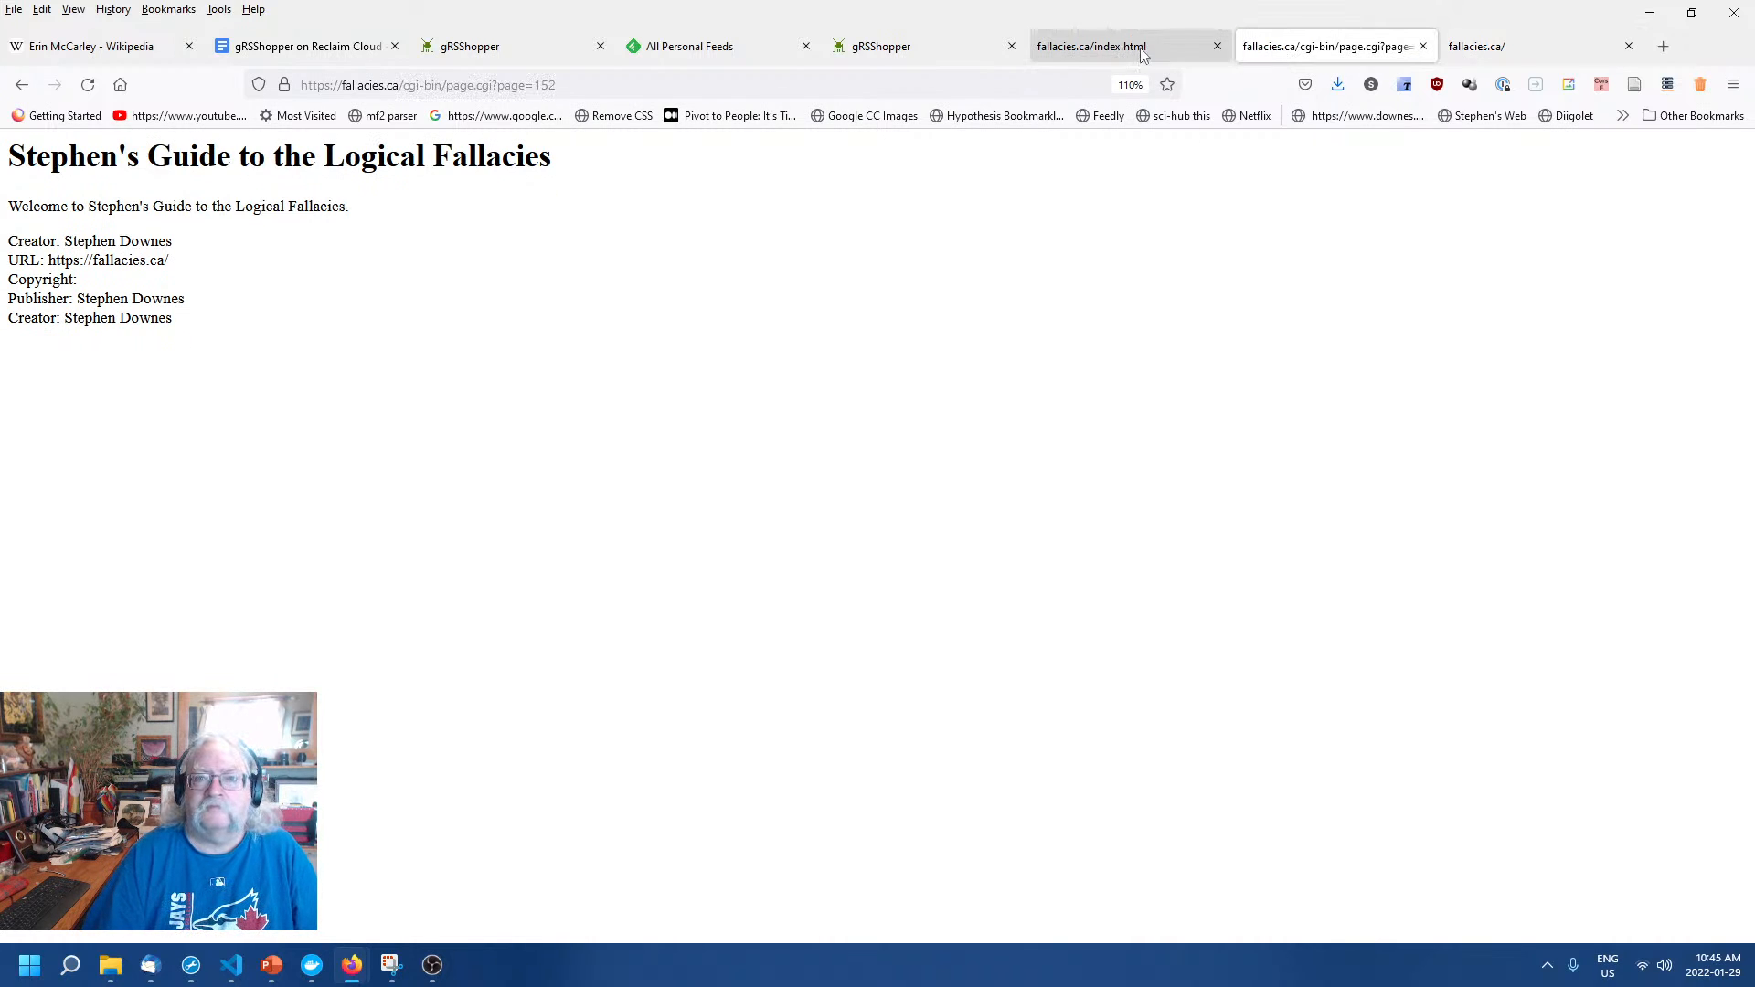
pyautogui.click(1141, 55)
pyautogui.click(919, 47)
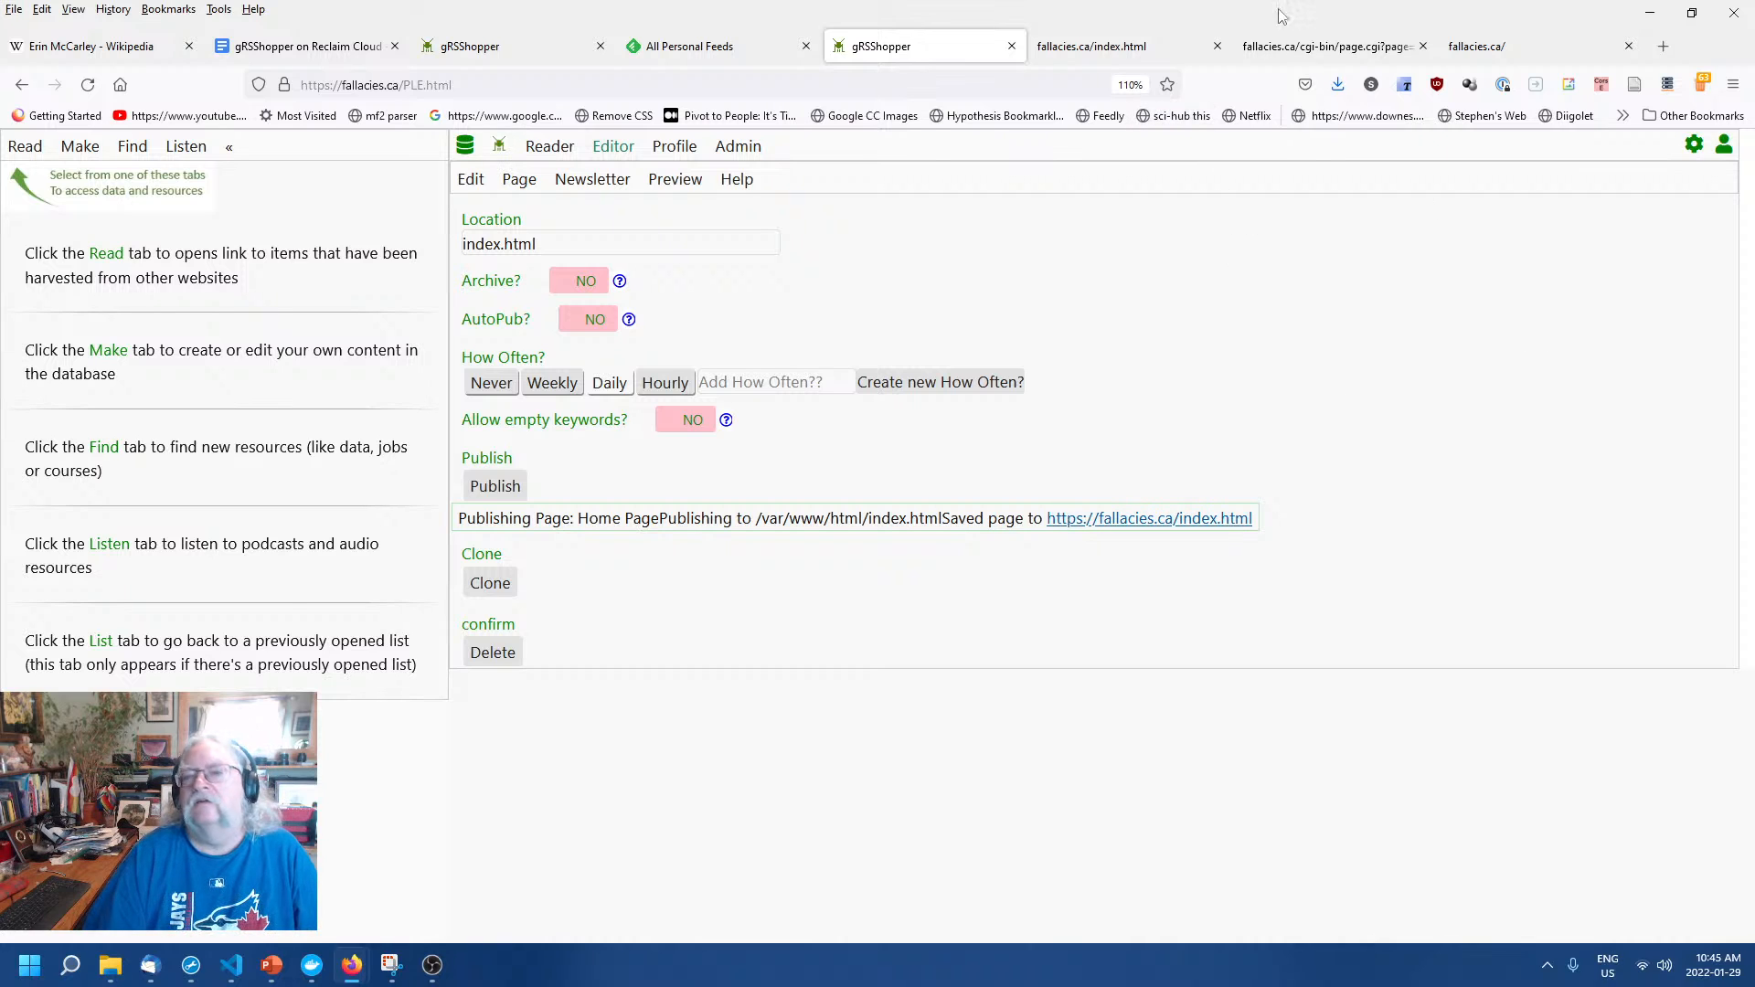
pyautogui.click(1306, 46)
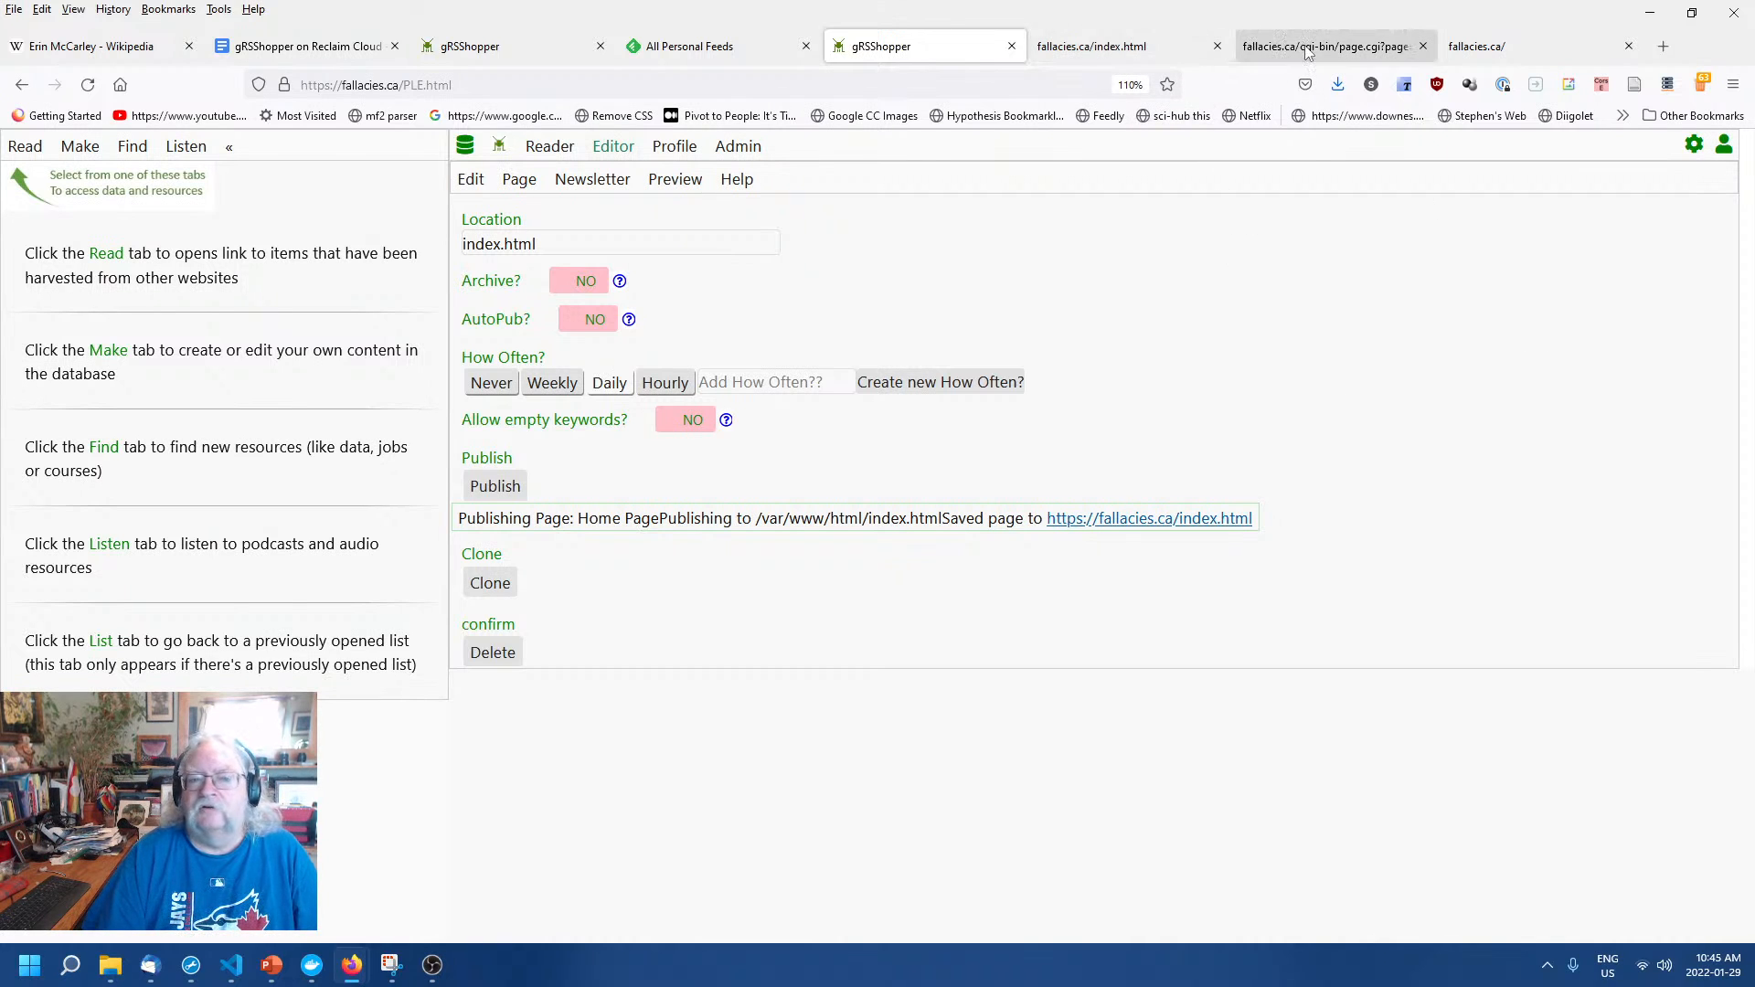
pyautogui.click(1106, 53)
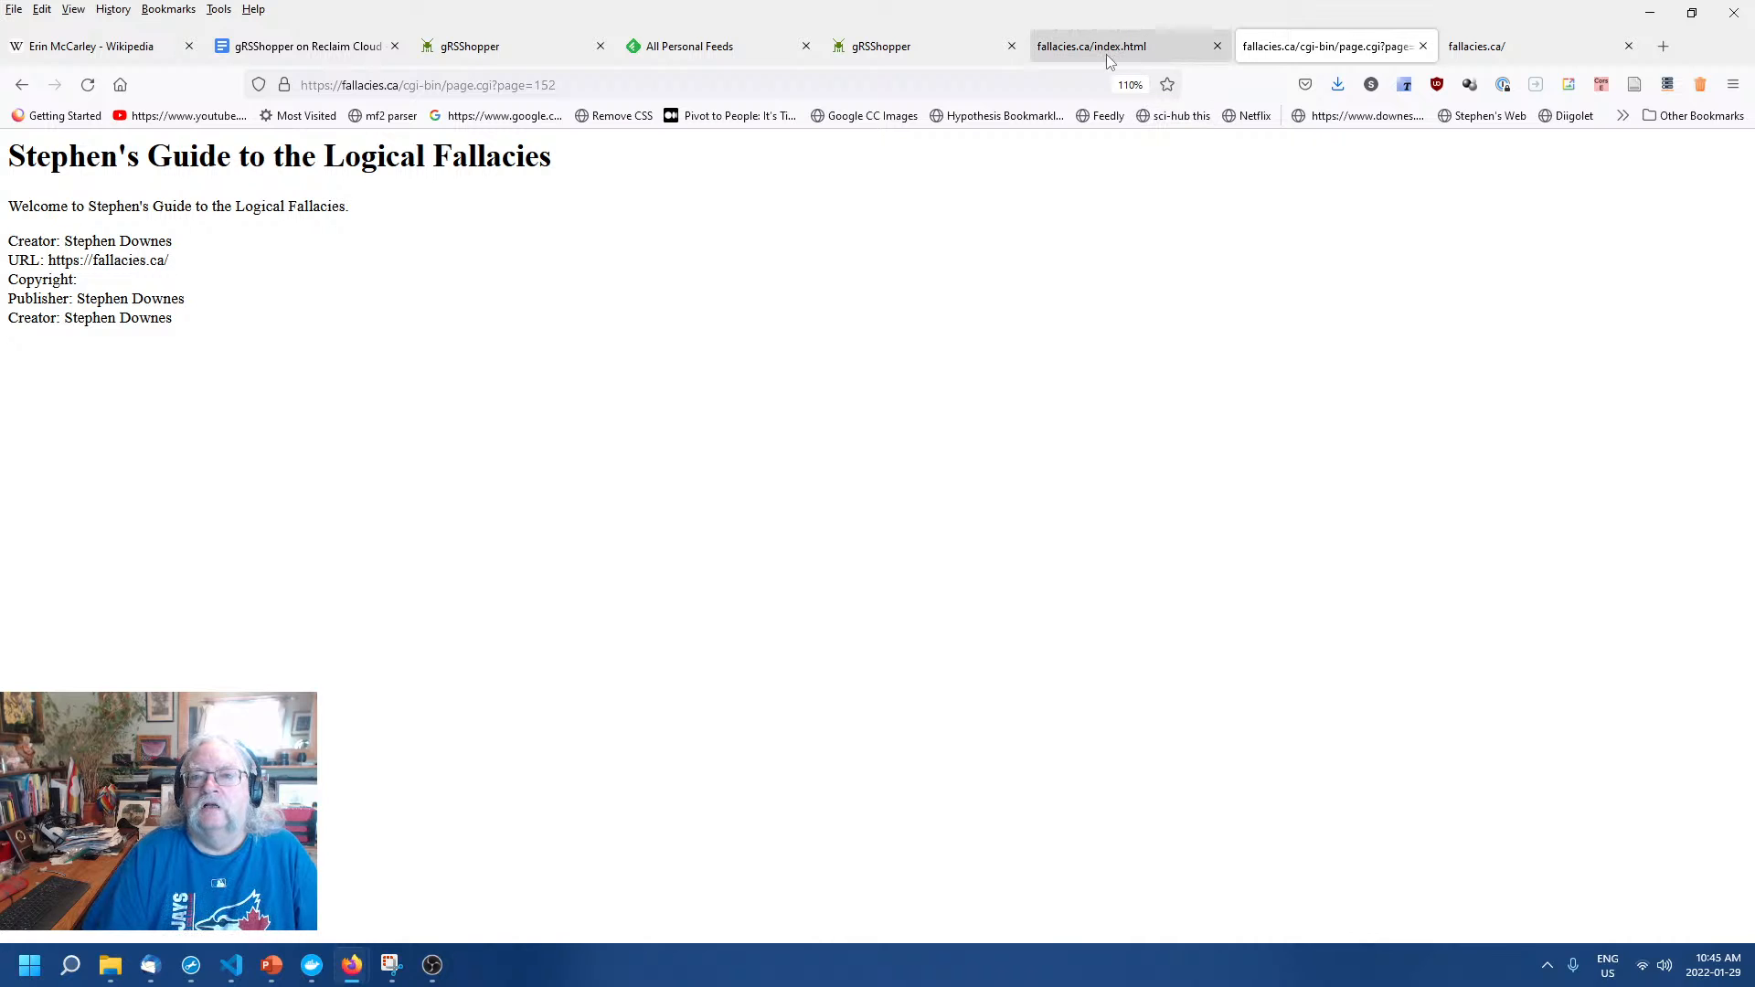
pyautogui.click(945, 52)
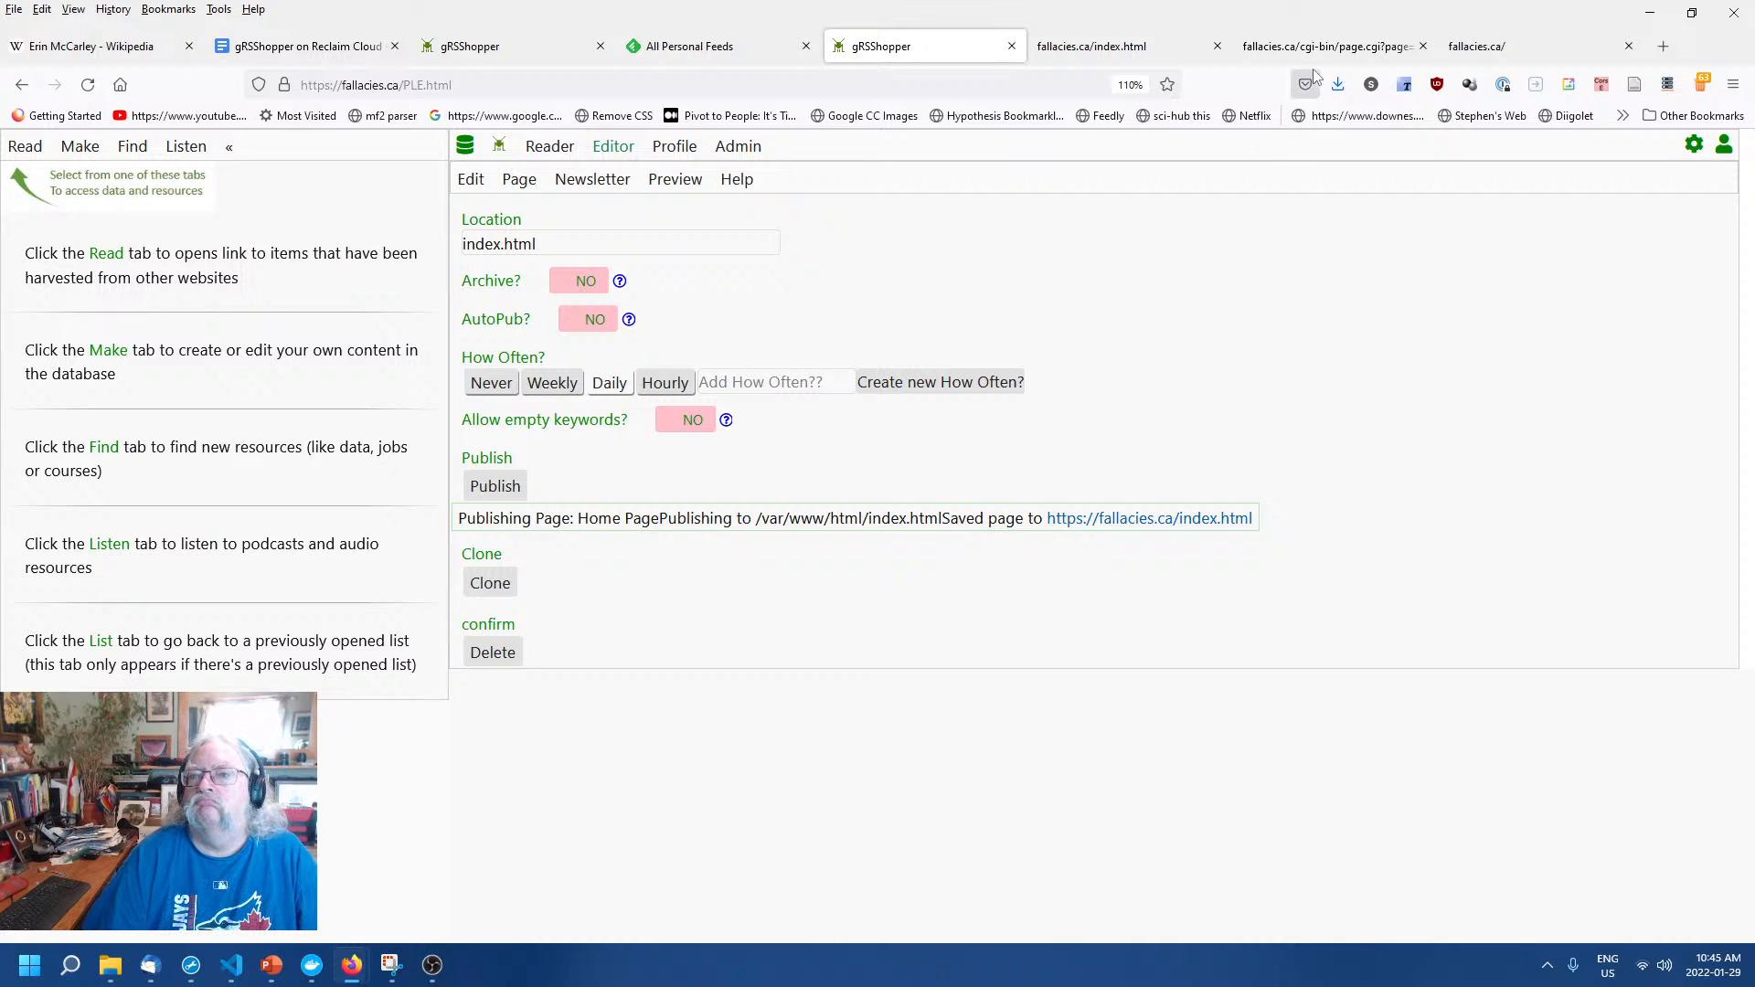
pyautogui.click(1089, 52)
pyautogui.click(879, 57)
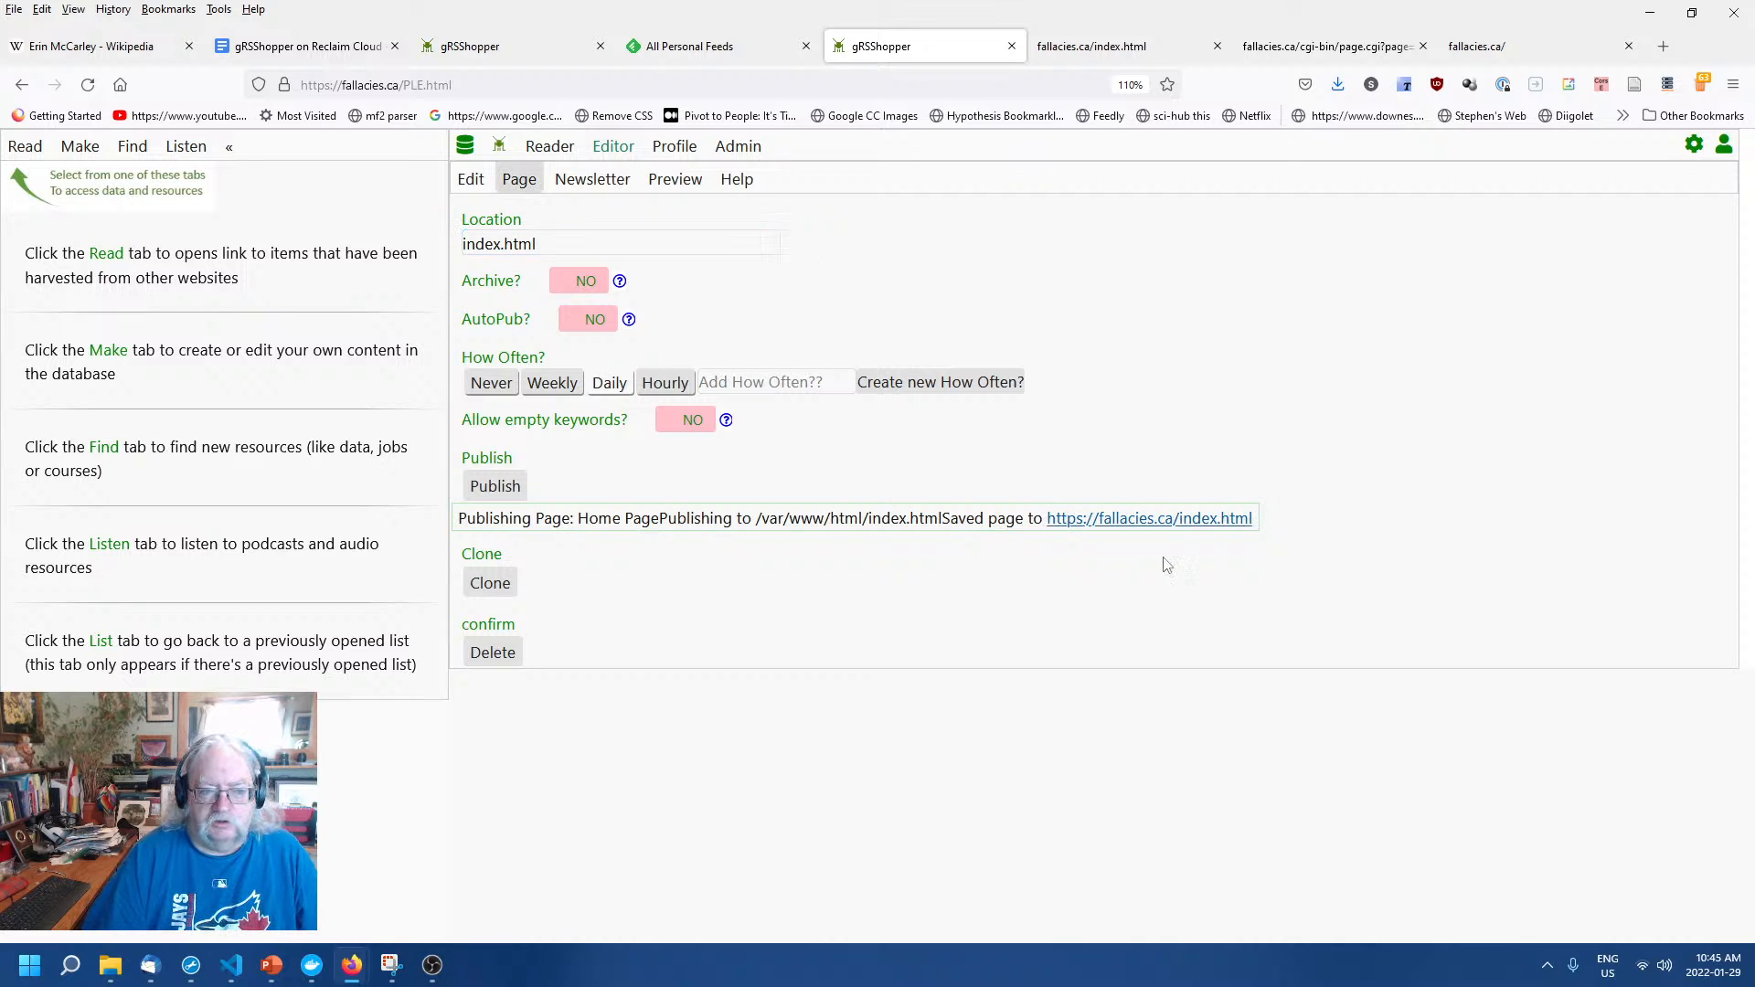
# In the Home Page's Edit form, enter 'blank' as both the Header and Footer template.
pyautogui.click(471, 179)
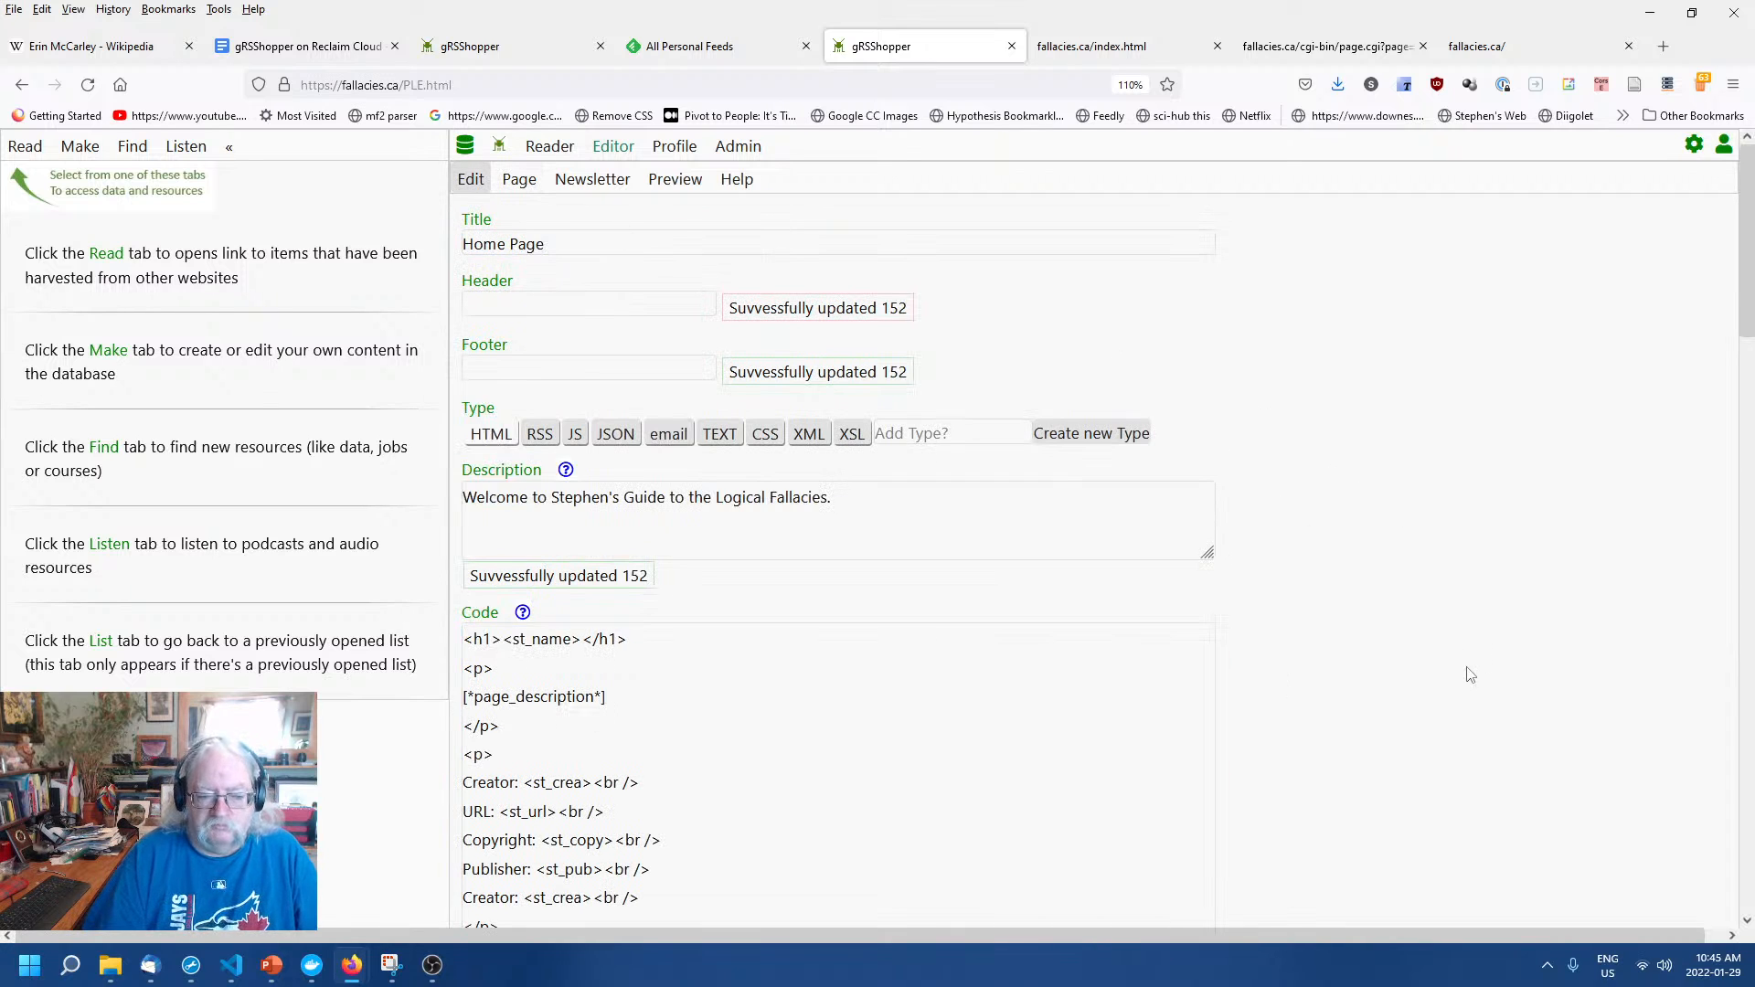
pyautogui.scroll(-3, 1466, 674)
pyautogui.scroll(3, 1466, 674)
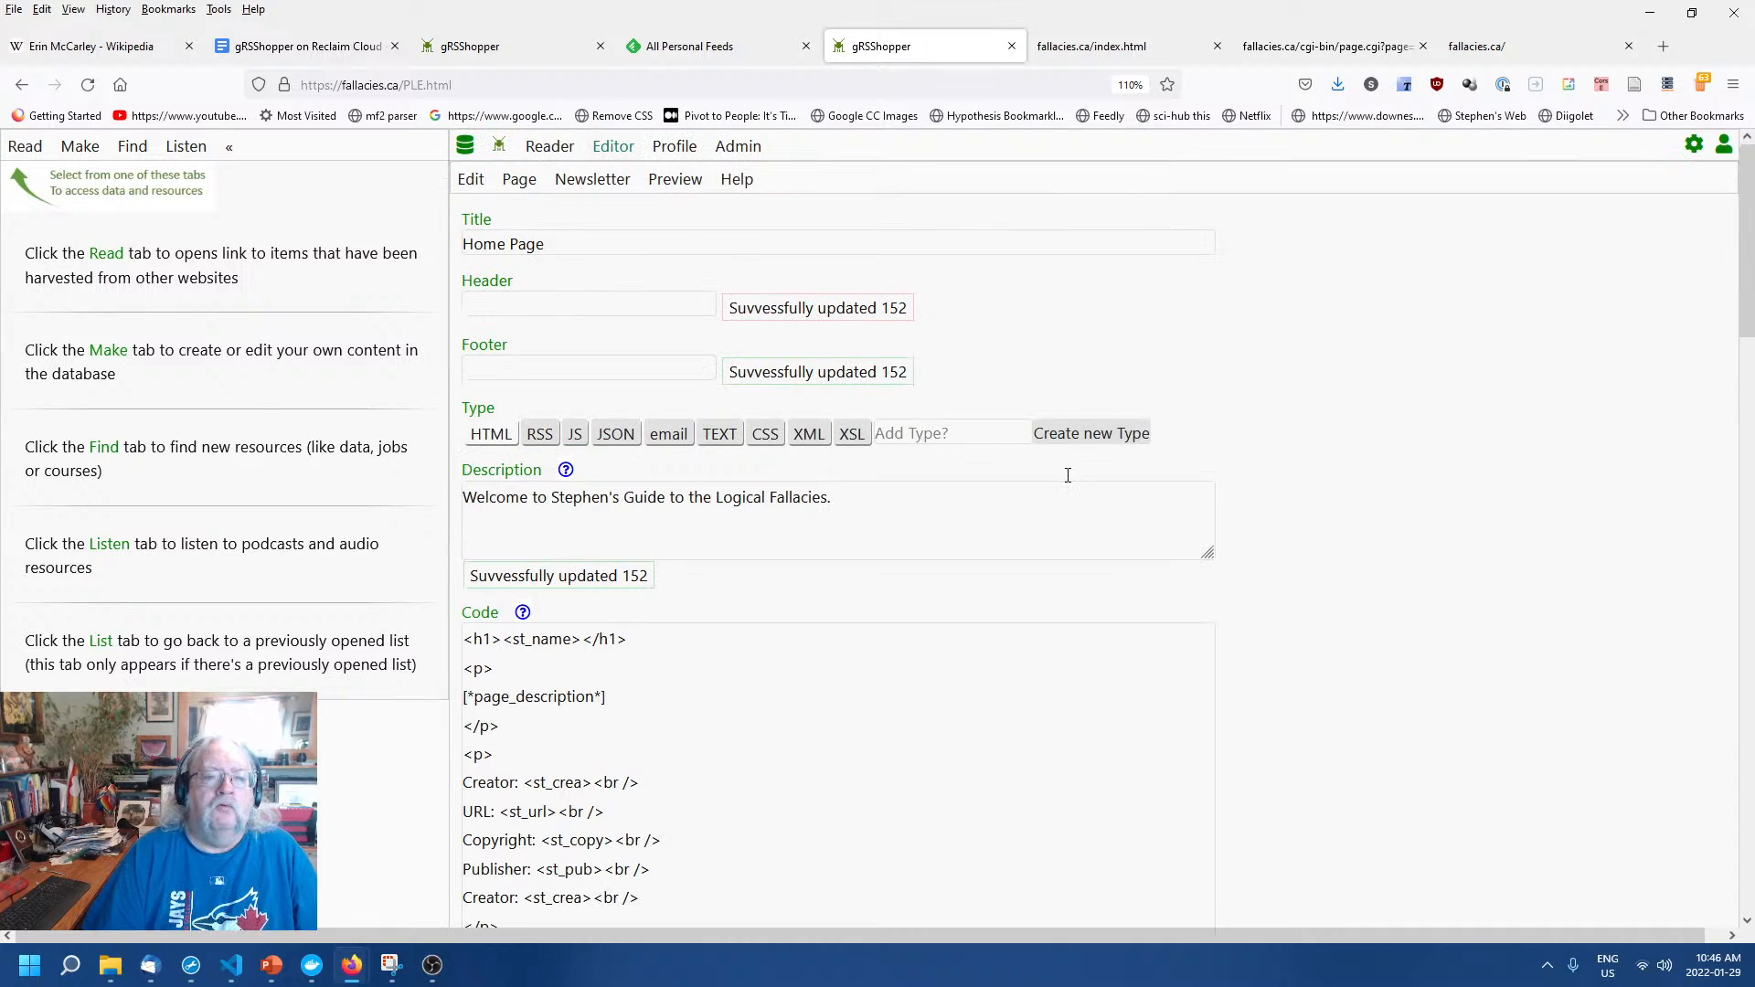
pyautogui.click(591, 304)
pyautogui.click(596, 303)
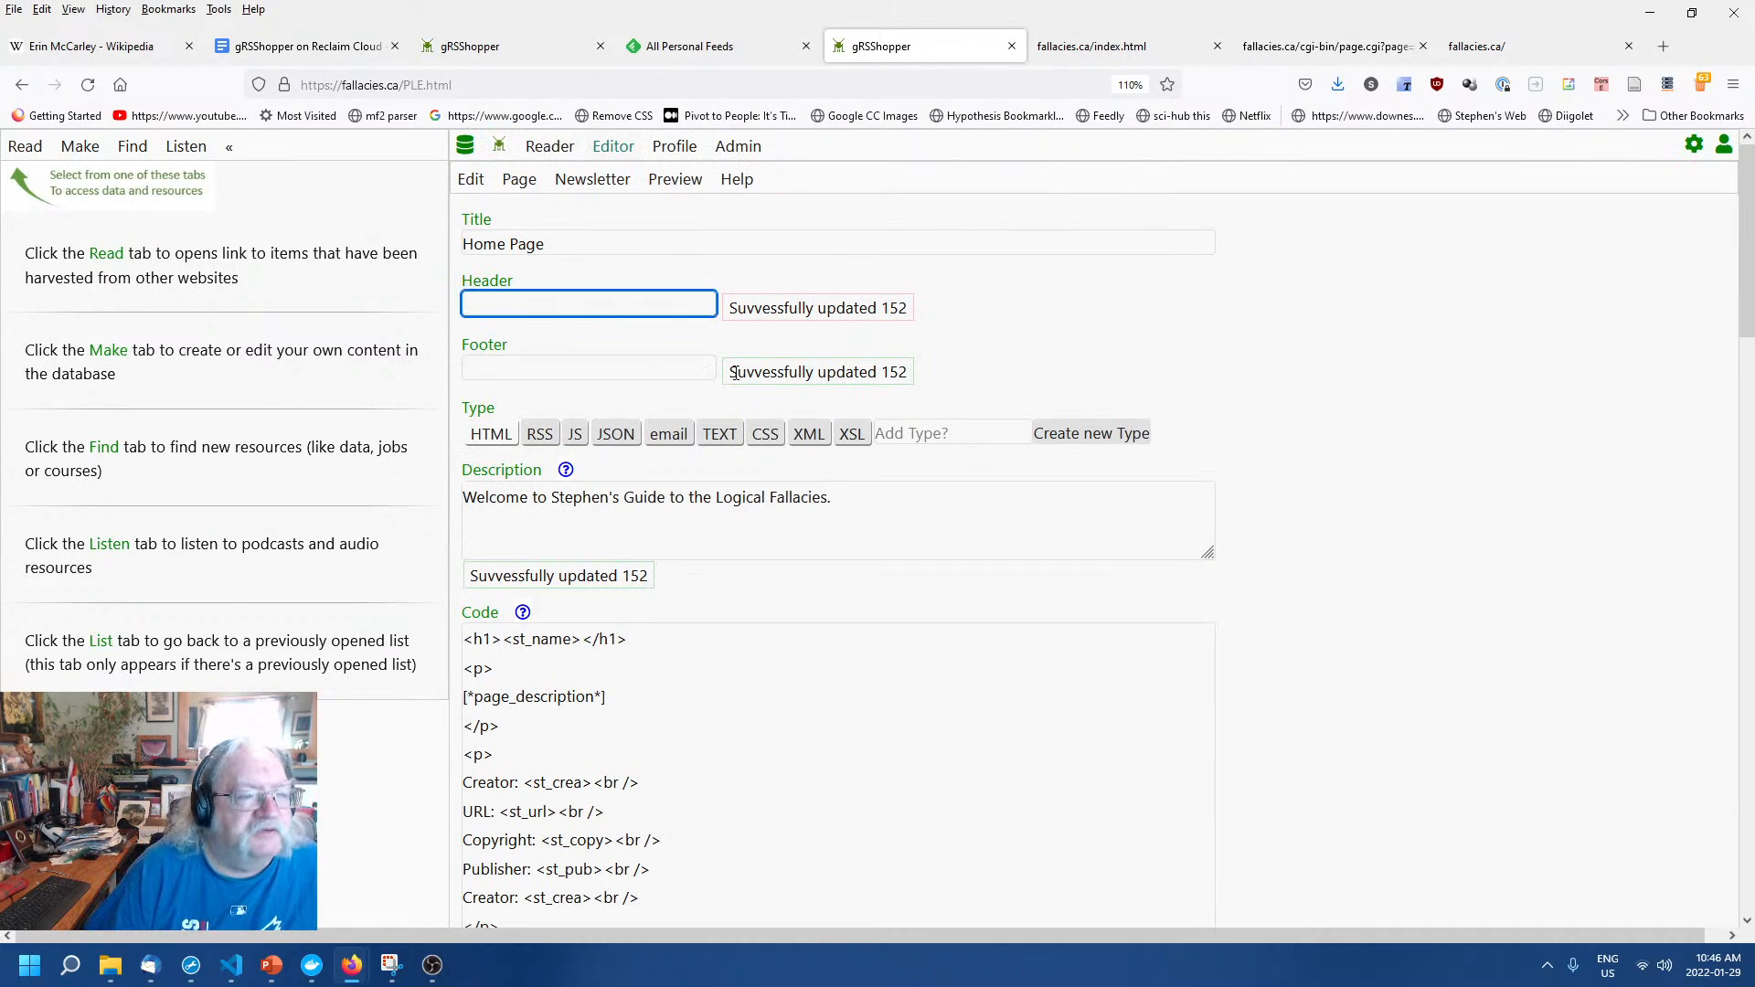
pyautogui.click(1347, 459)
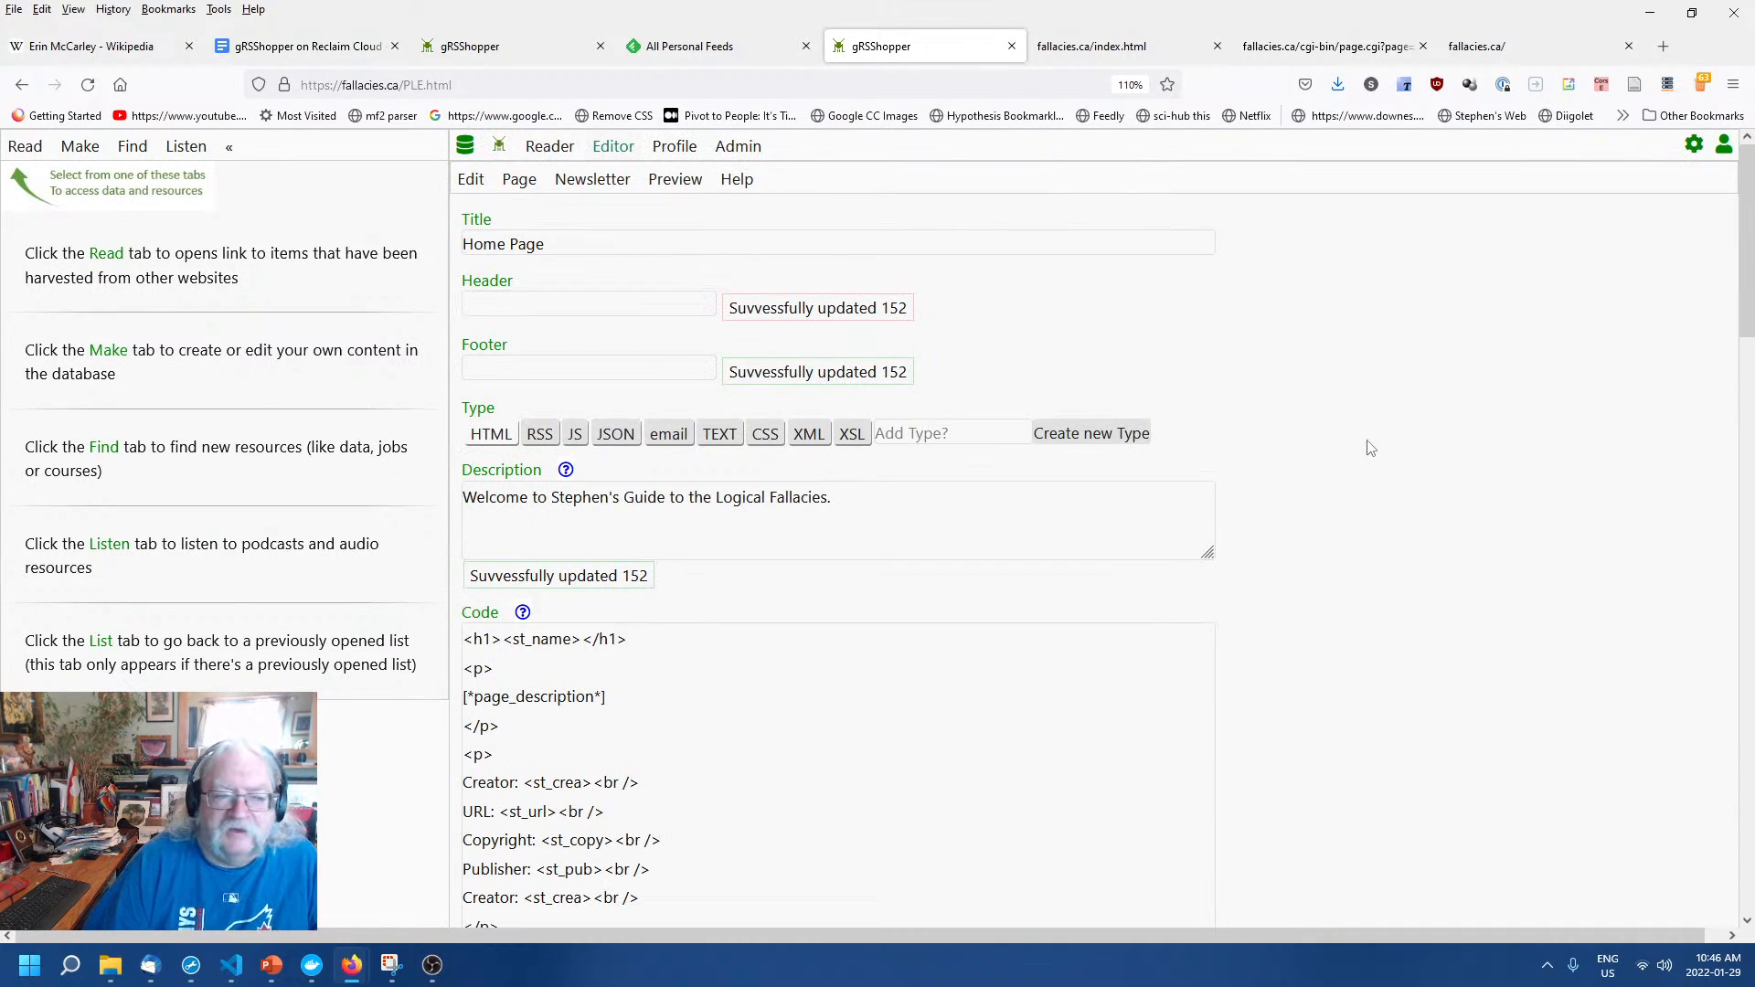
pyautogui.click(550, 304)
pyautogui.write('blank')
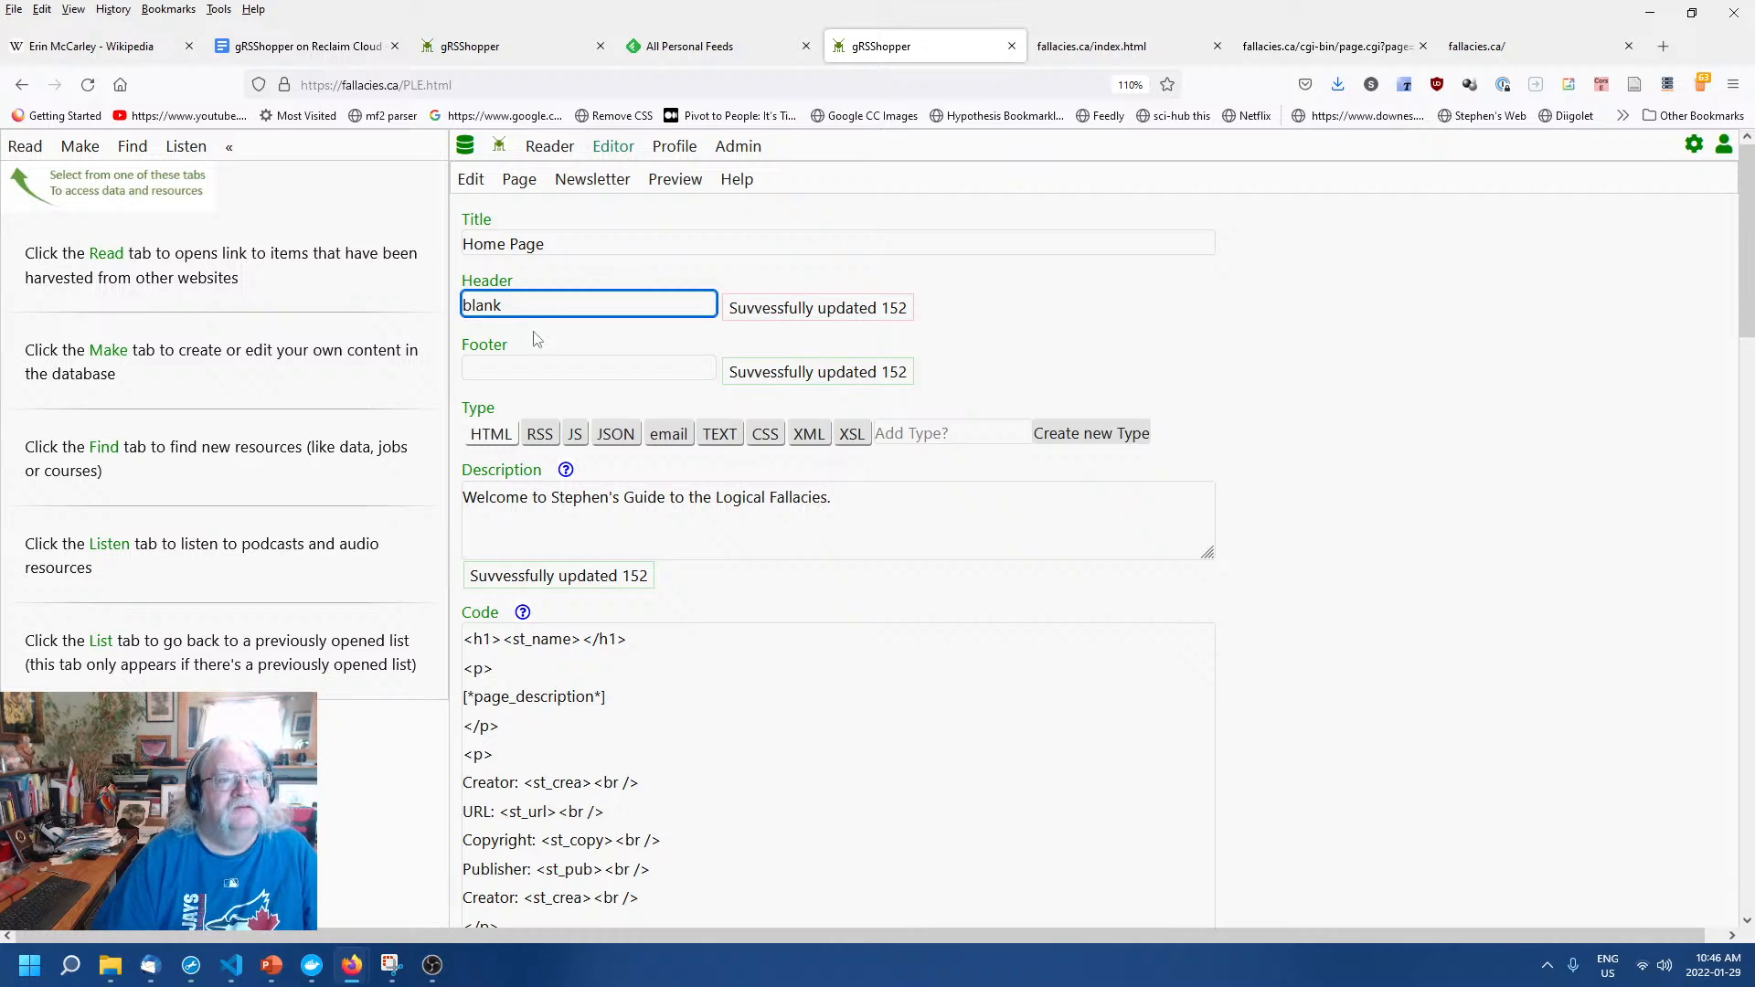
pyautogui.click(530, 372)
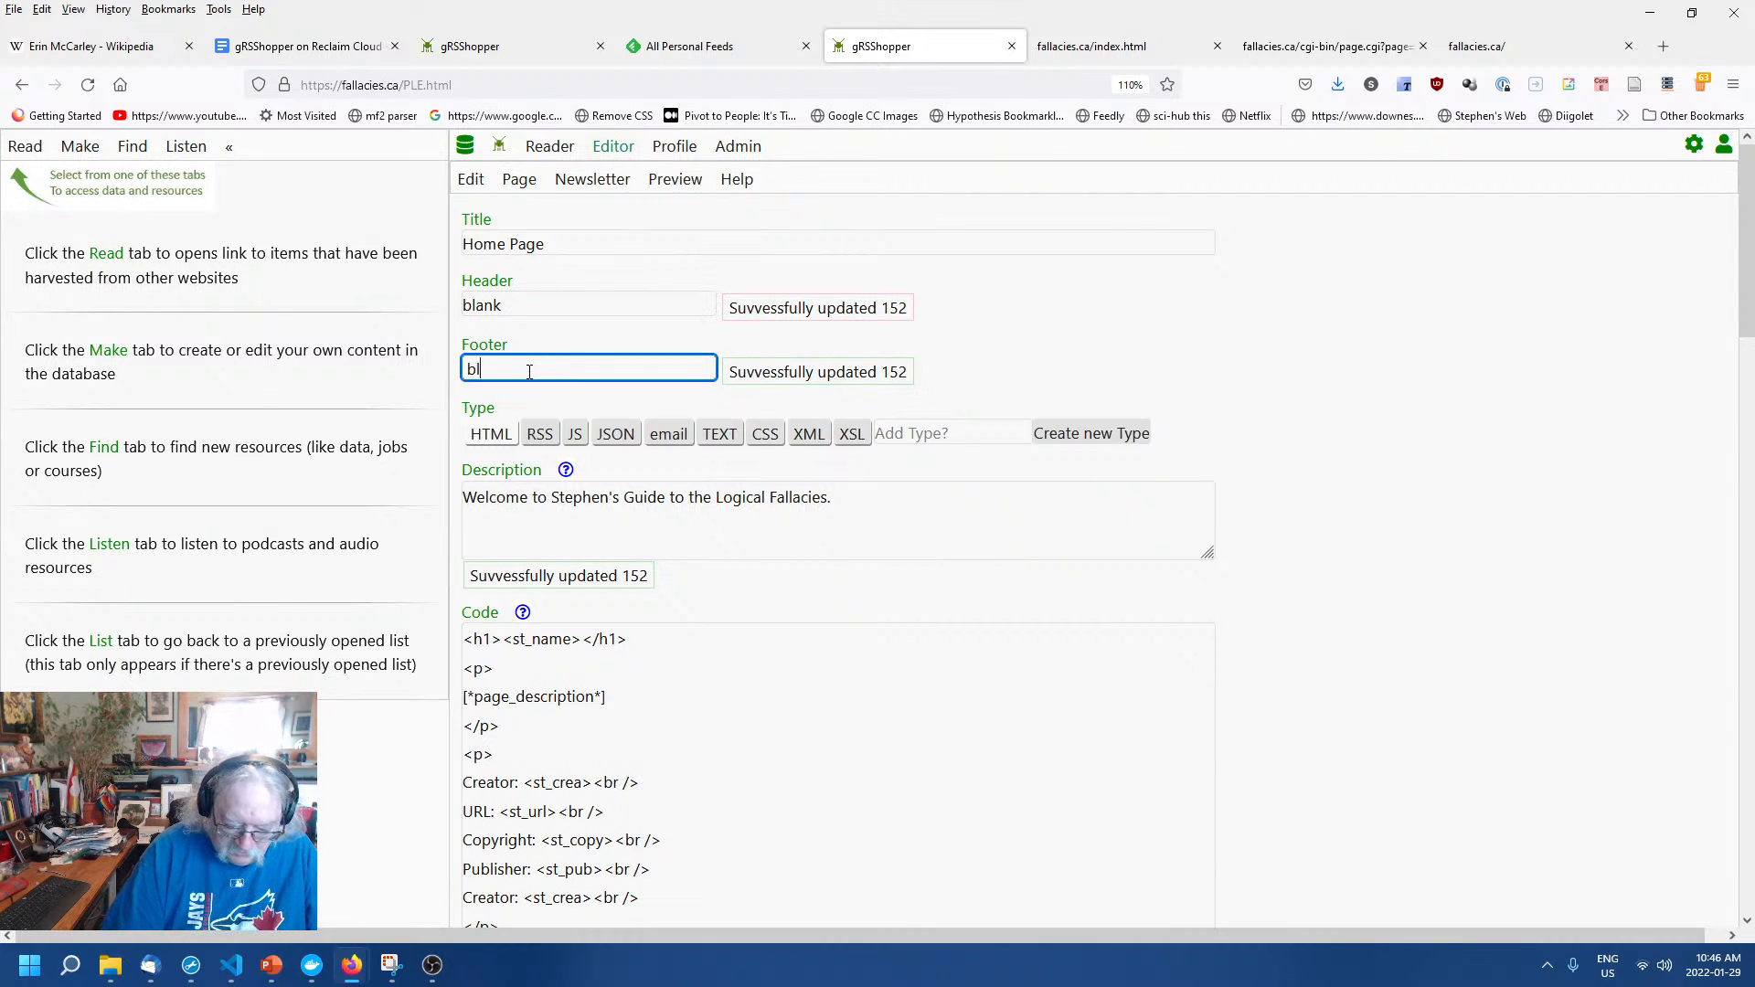
pyautogui.click(1448, 591)
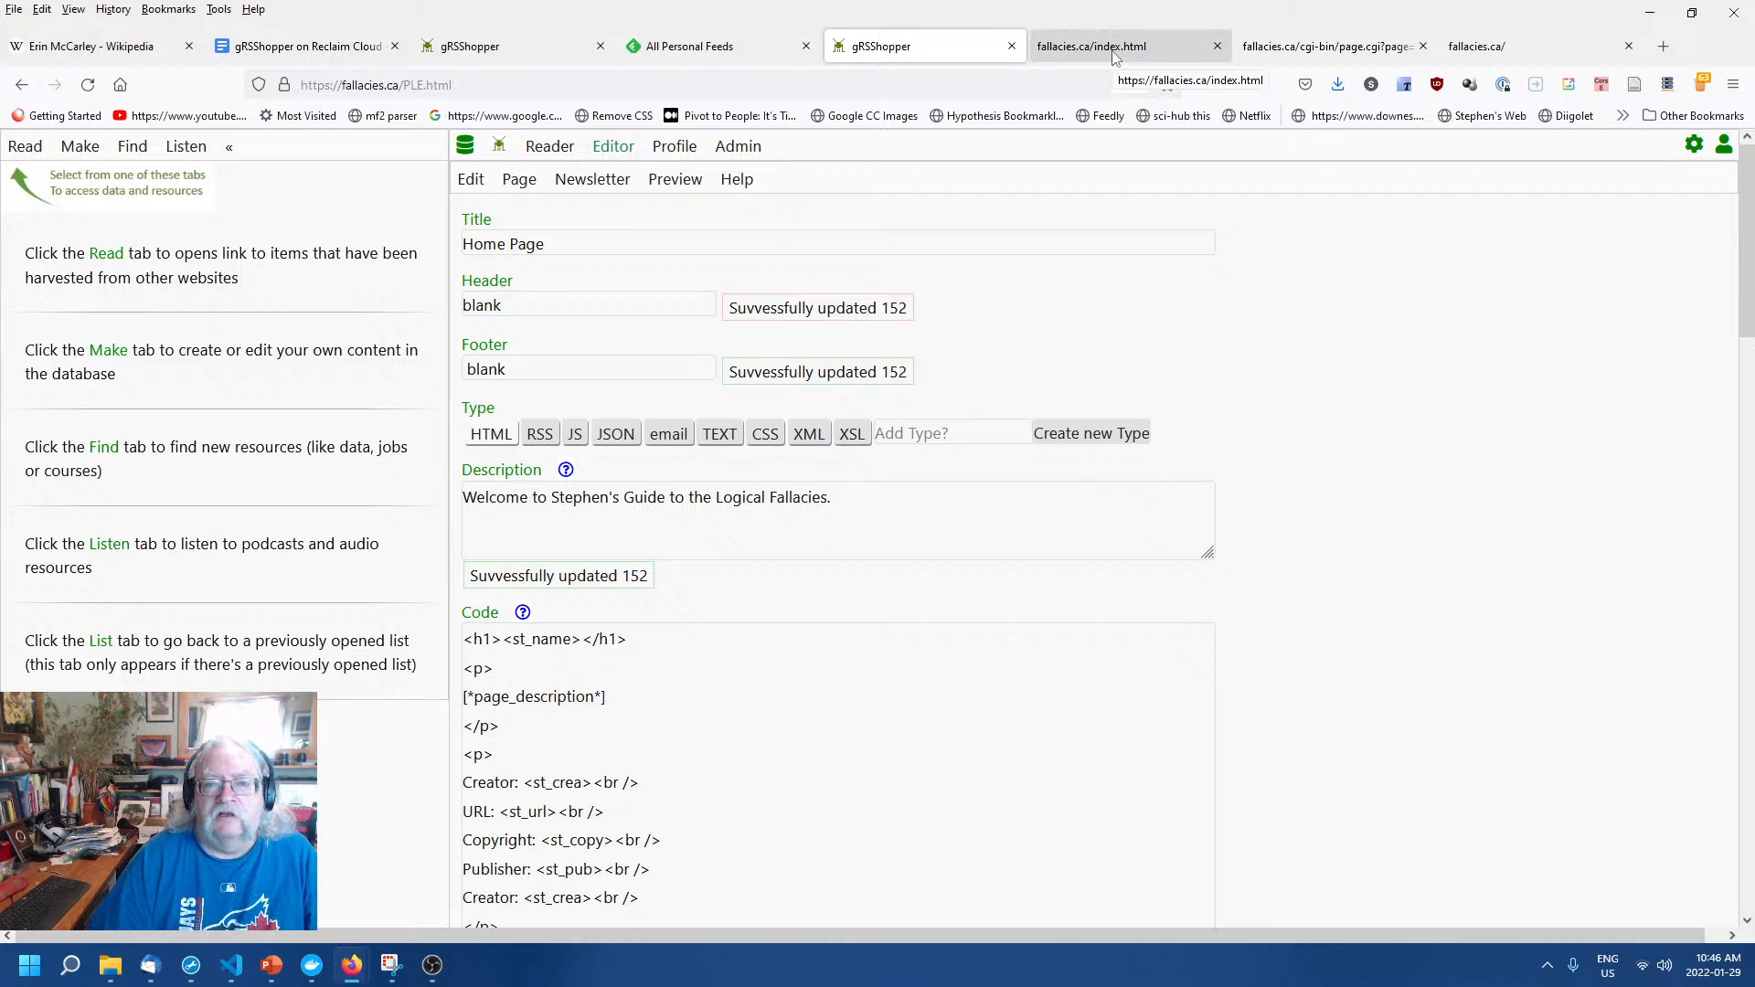
# Reload live page 152 to check the change, then return to the editor.
pyautogui.click(1292, 48)
pyautogui.rightClick(1141, 339)
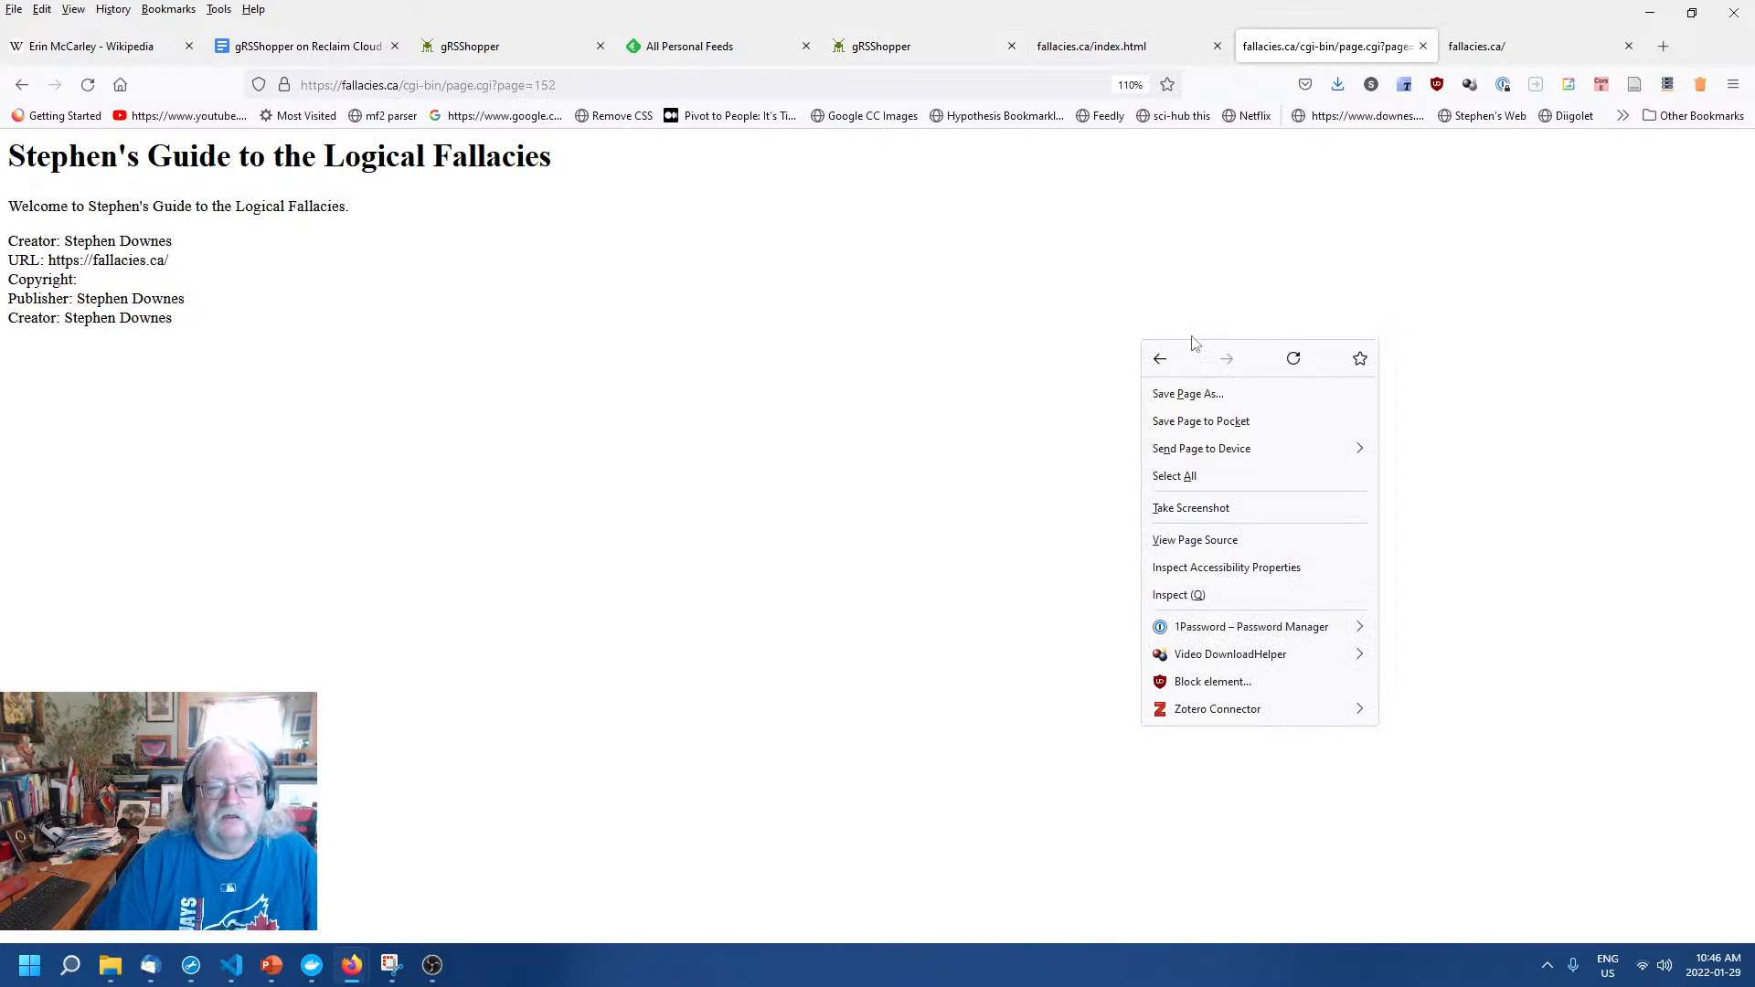
pyautogui.click(1307, 370)
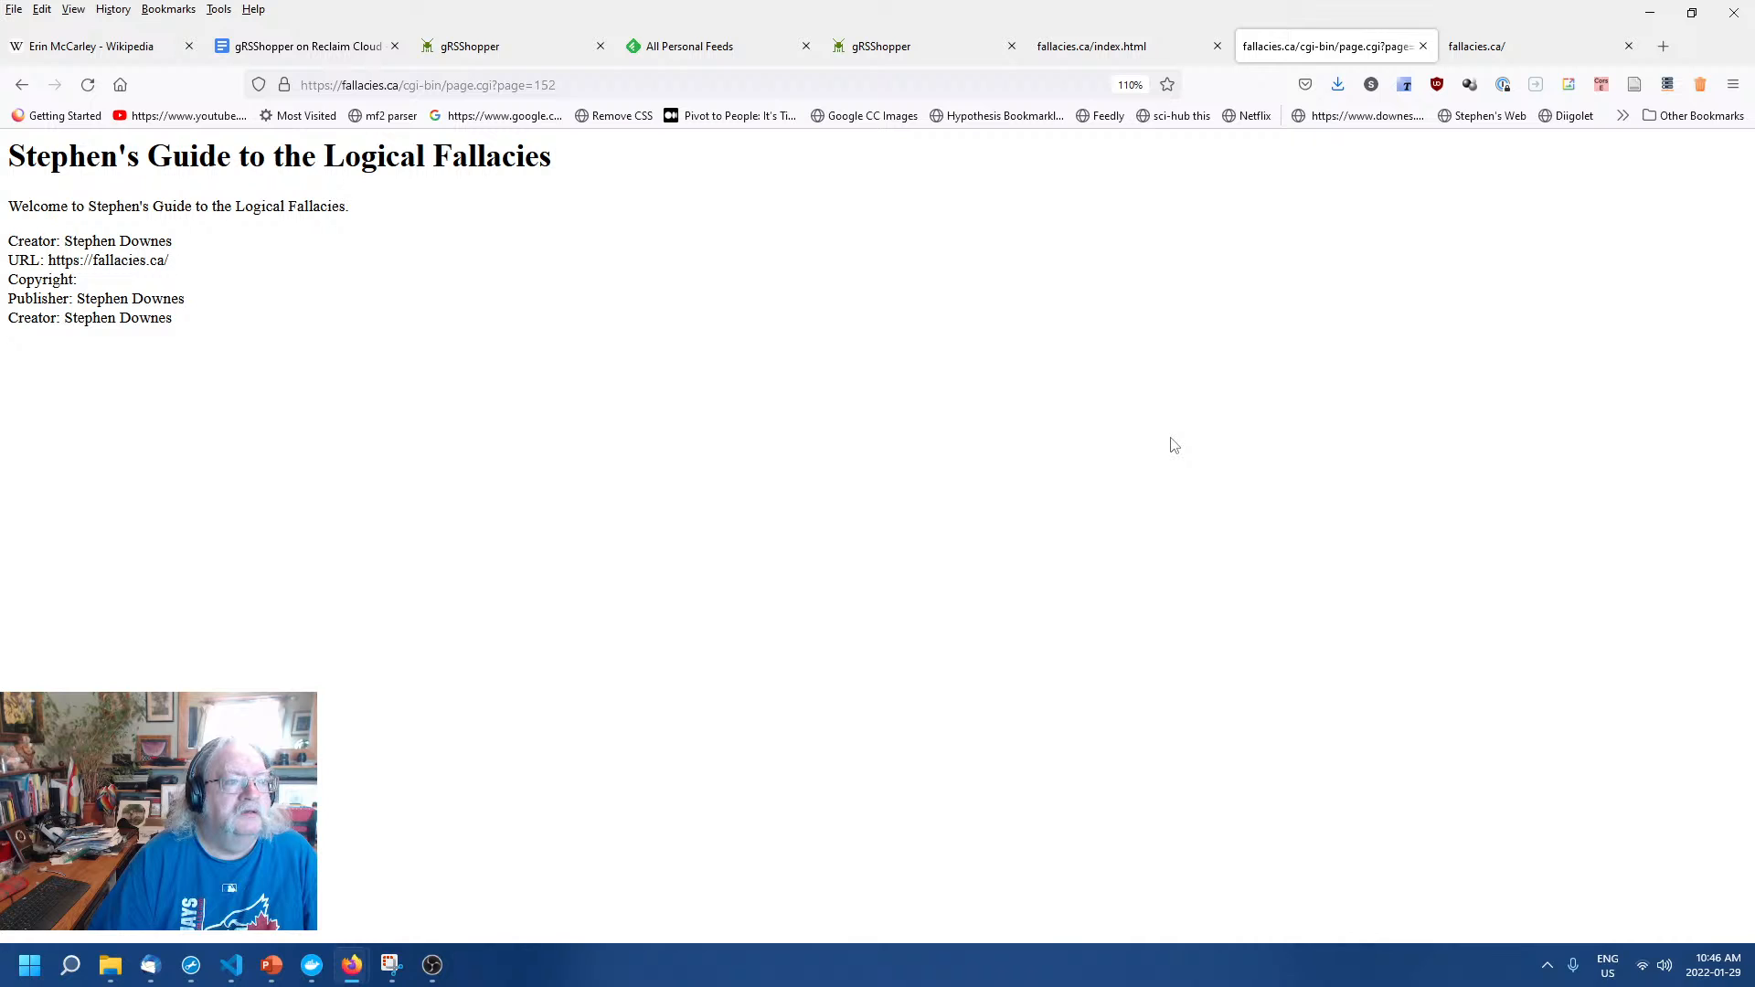
pyautogui.click(888, 53)
# Insert 'Hello' right after the opening <p> tag in the Home Page code and save.
pyautogui.click(954, 687)
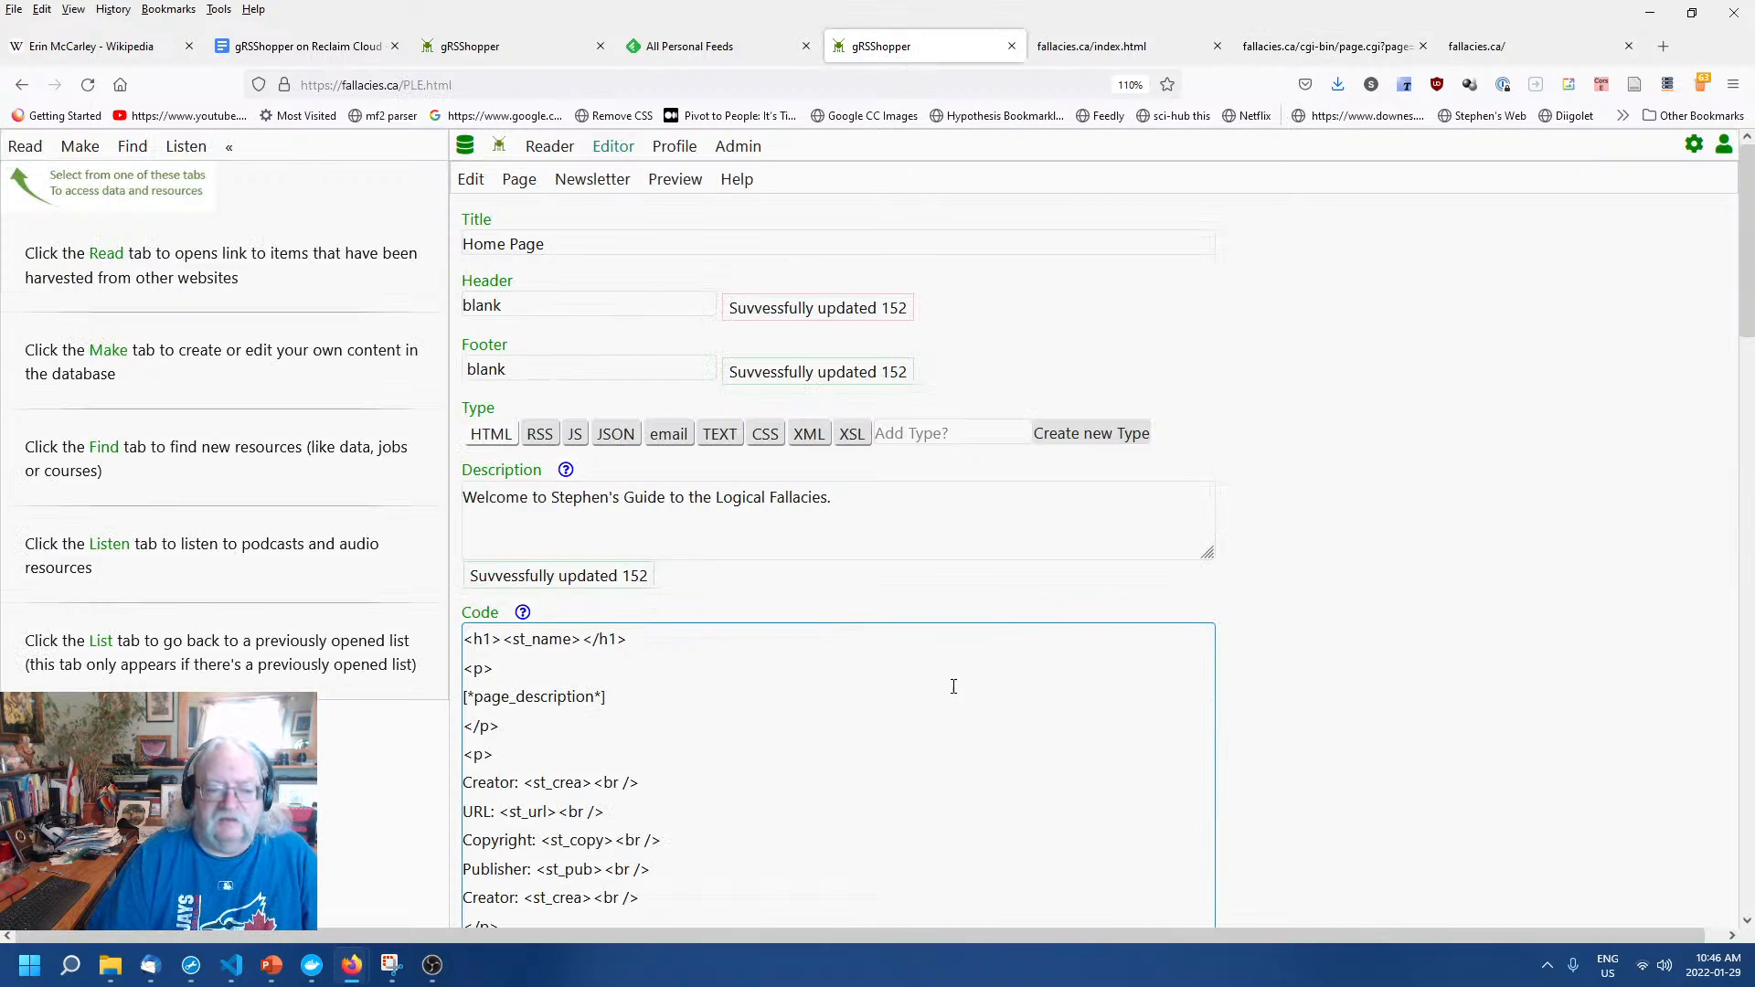
pyautogui.click(684, 693)
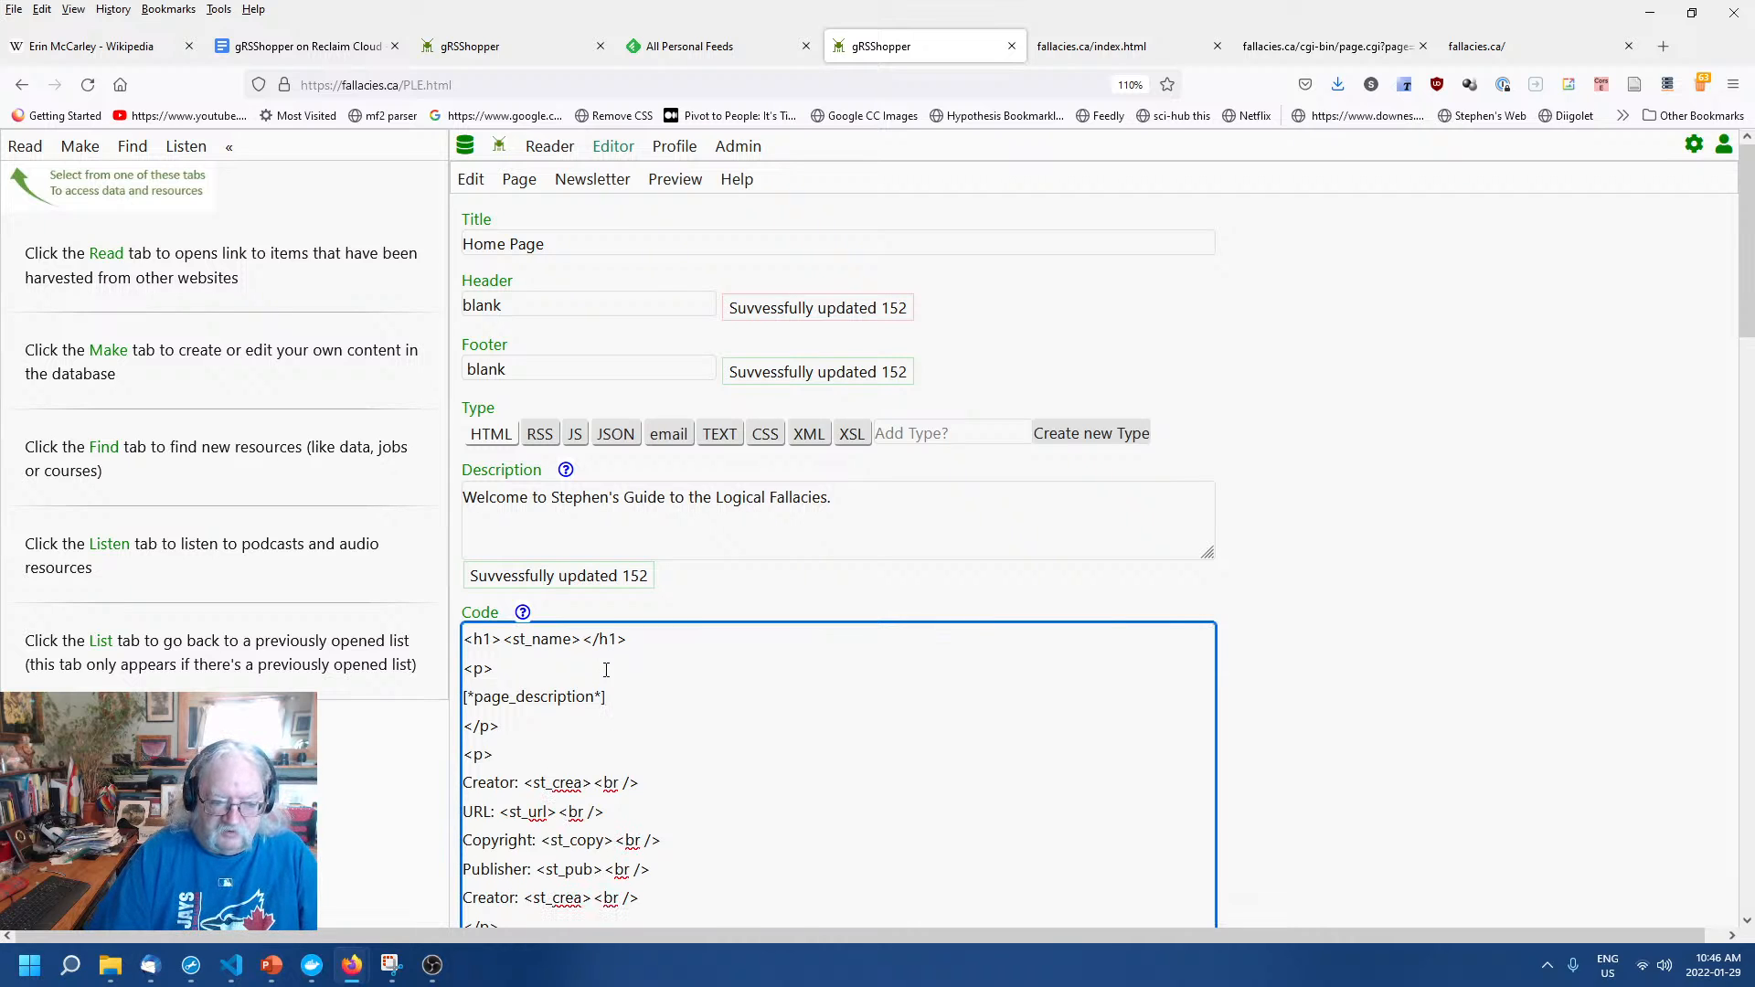
pyautogui.write('Hello')
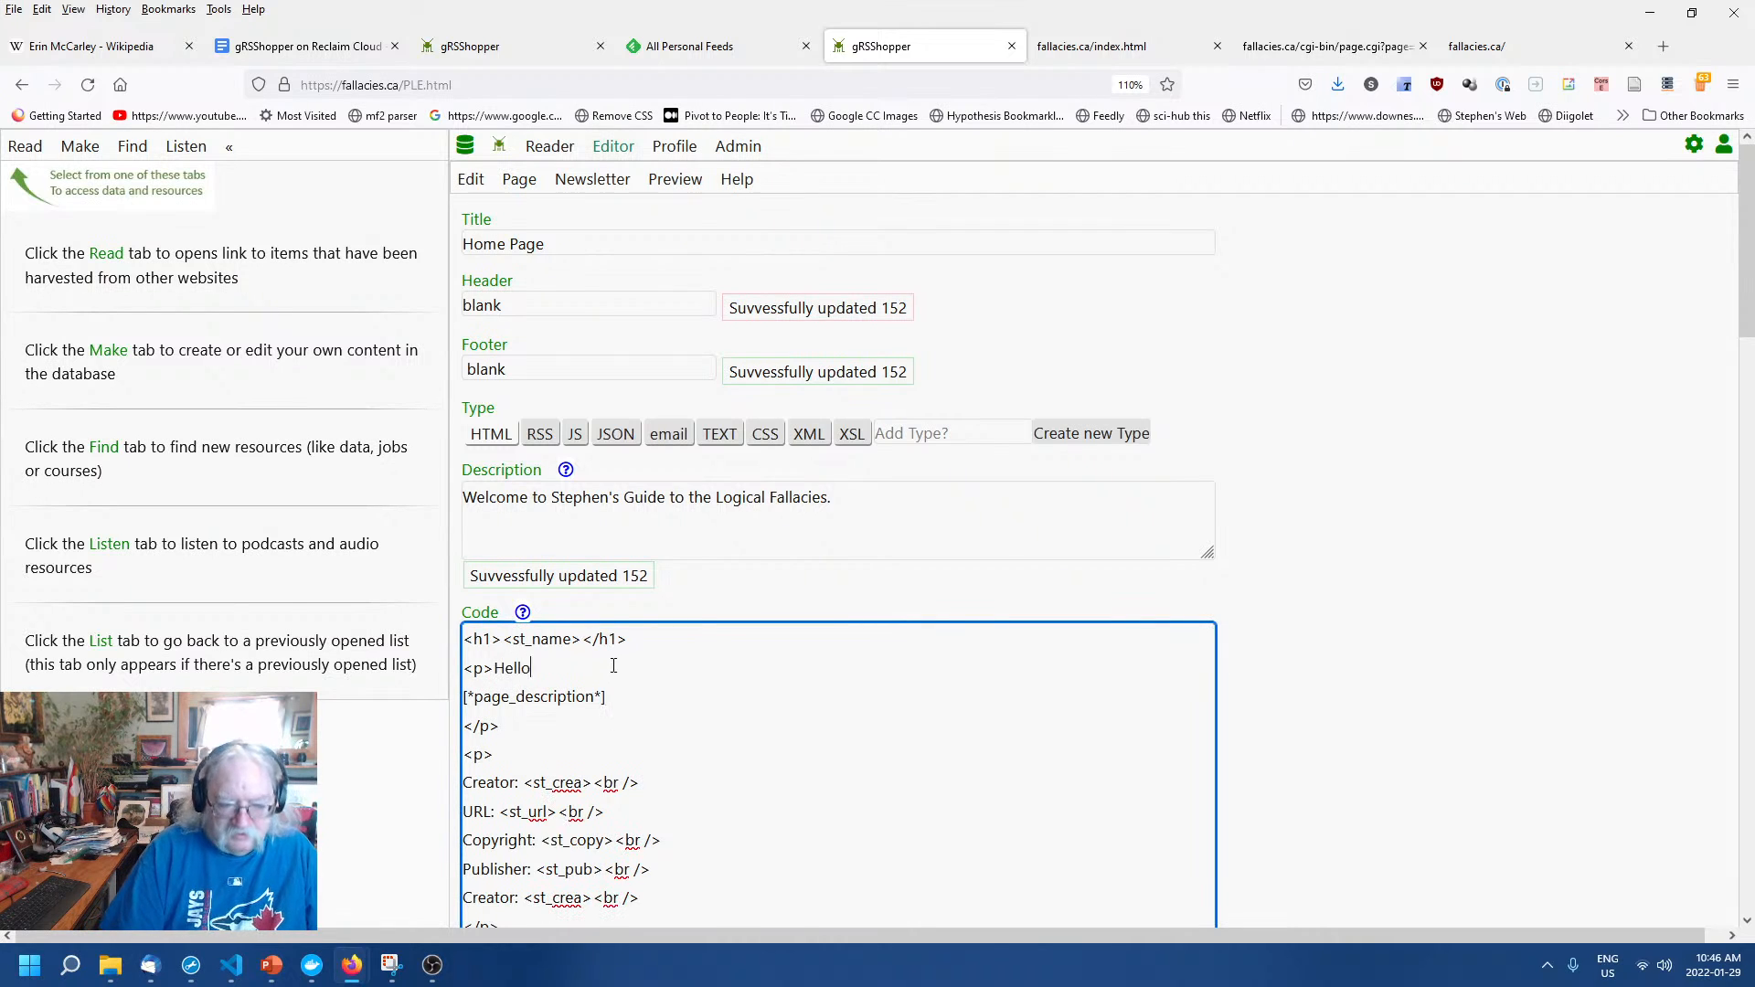
pyautogui.click(1418, 673)
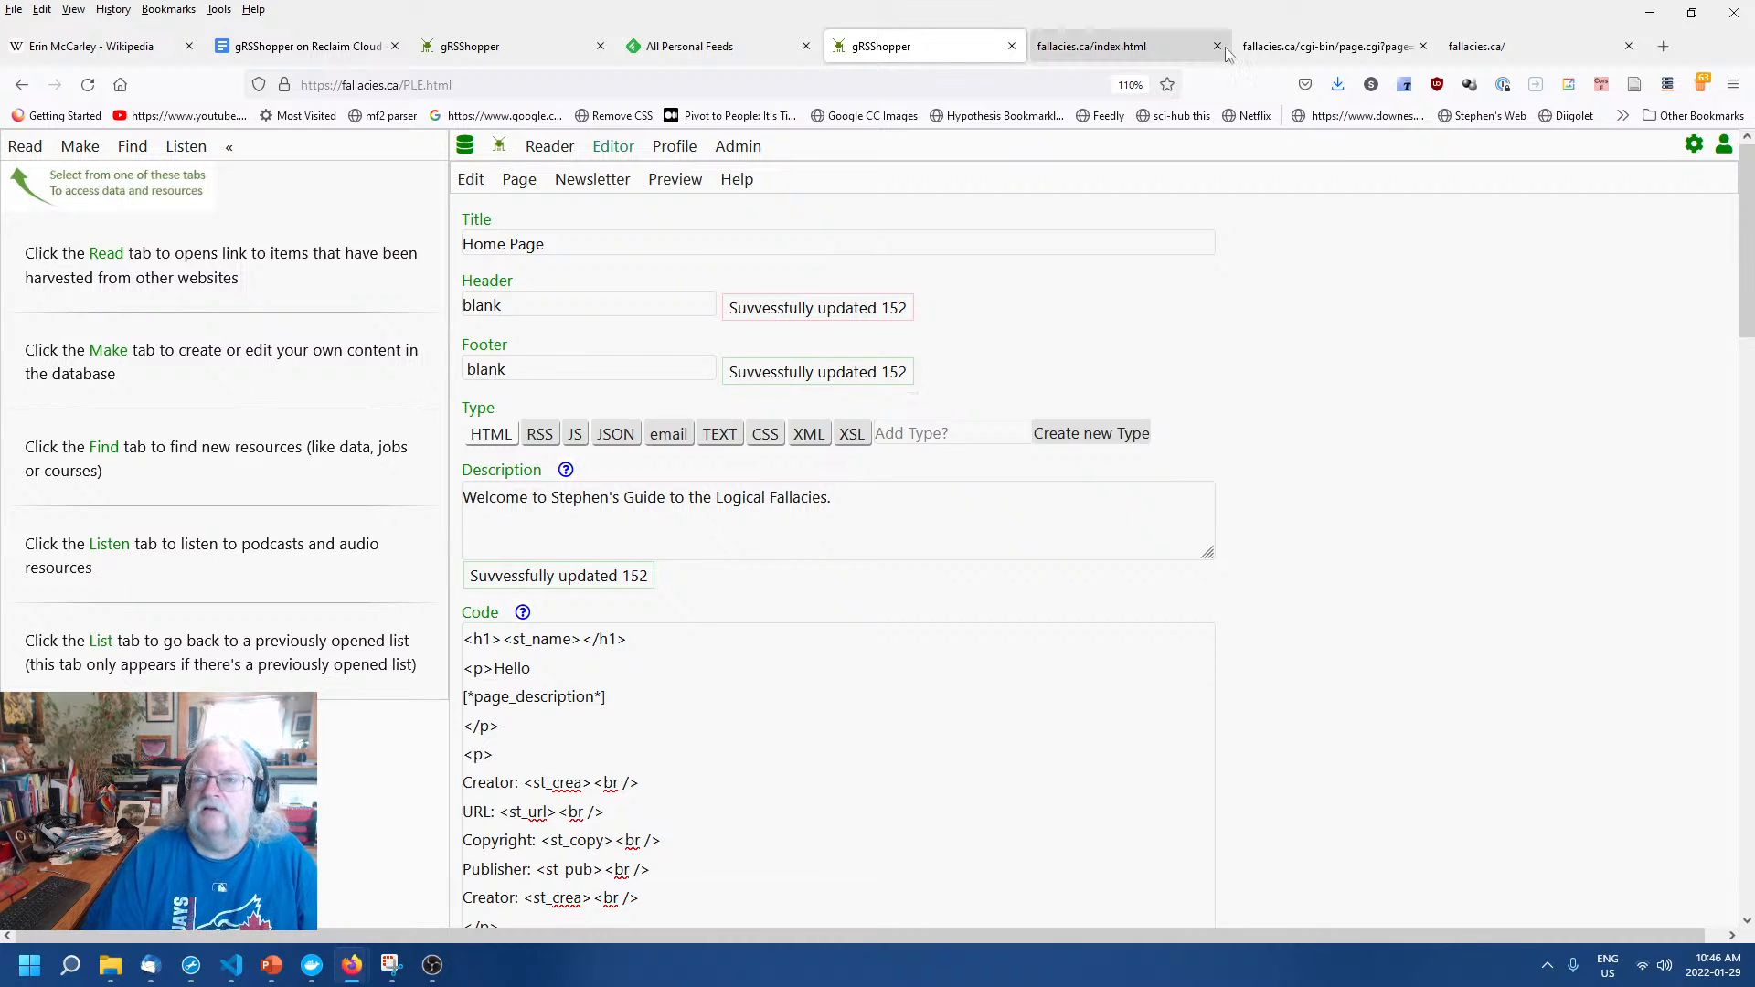
# Reload live page 152 and confirm the word Hello now appears.
pyautogui.click(1321, 45)
pyautogui.rightClick(881, 368)
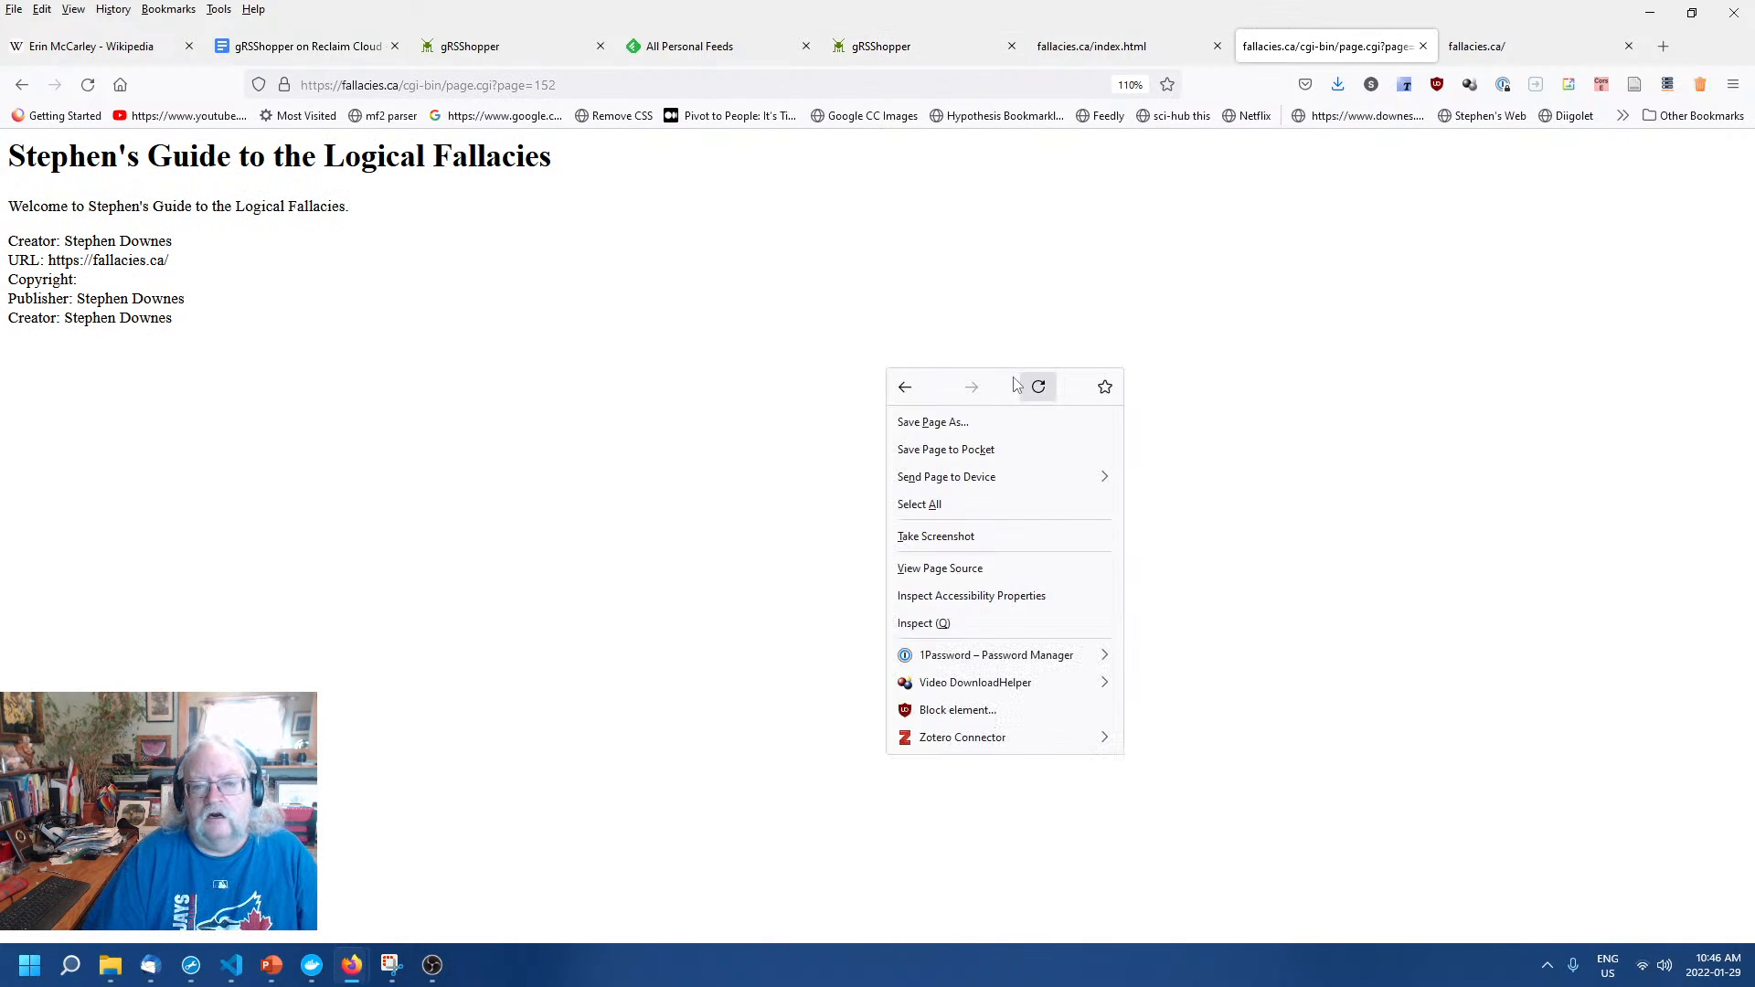
pyautogui.click(1040, 384)
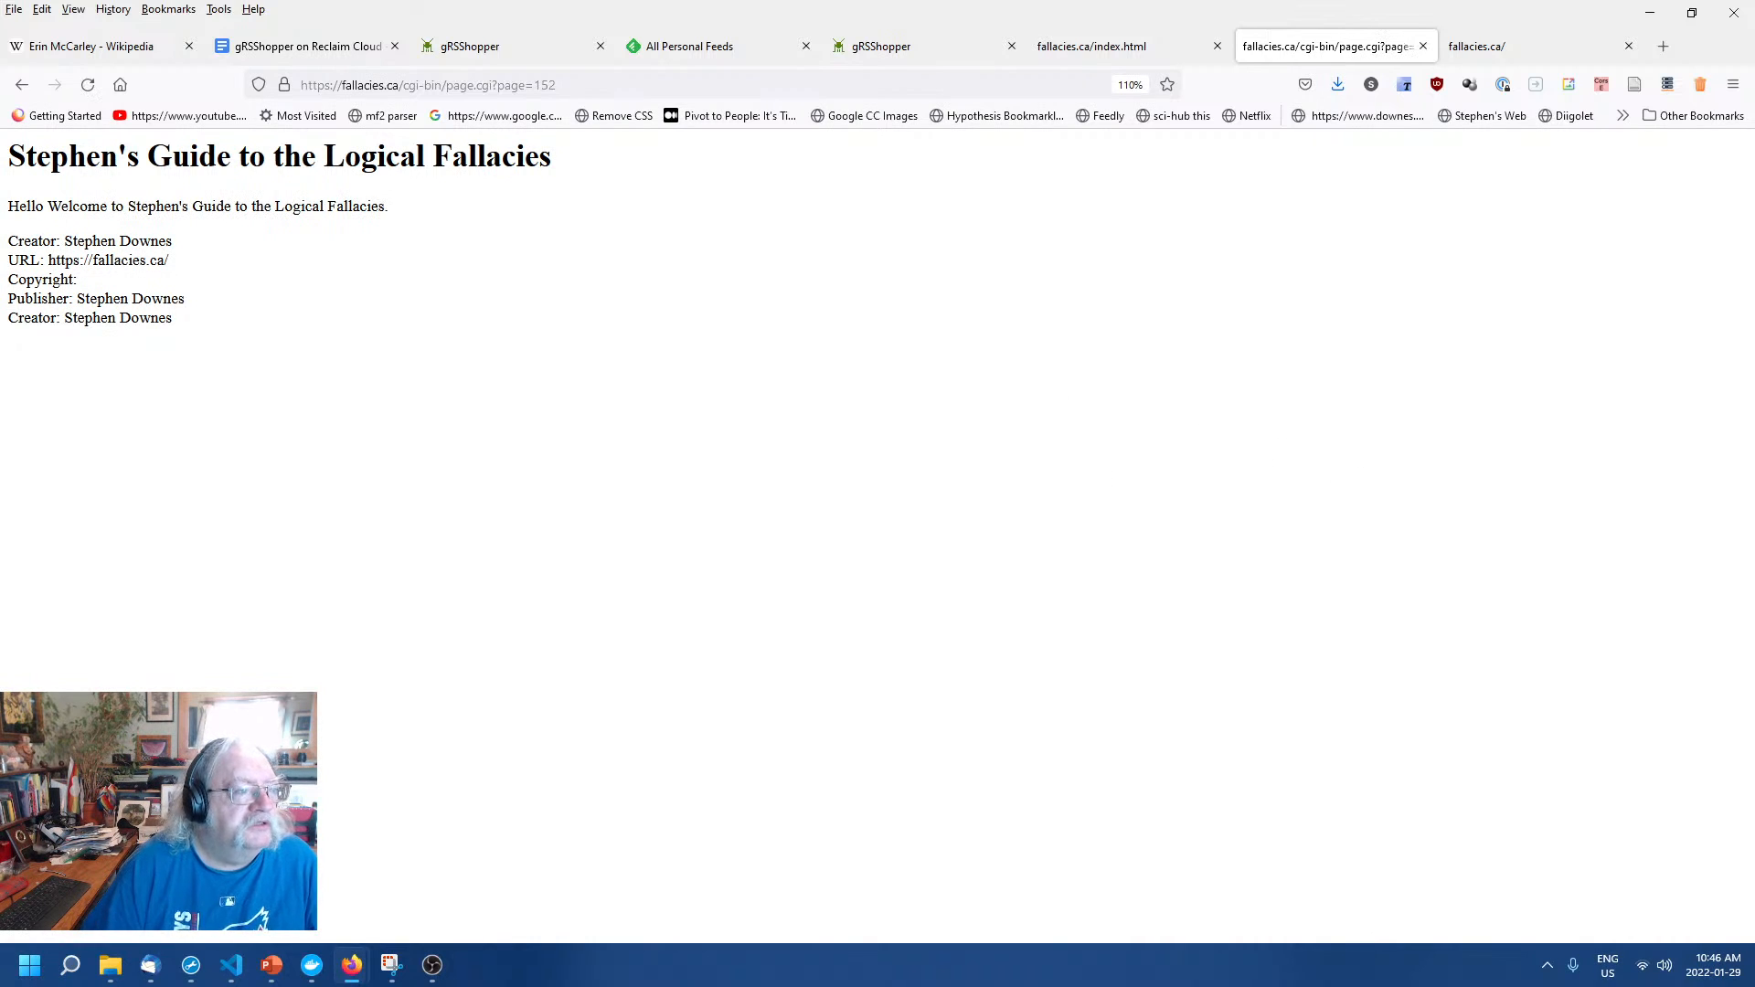
pyautogui.doubleClick(44, 208)
pyautogui.click(670, 447)
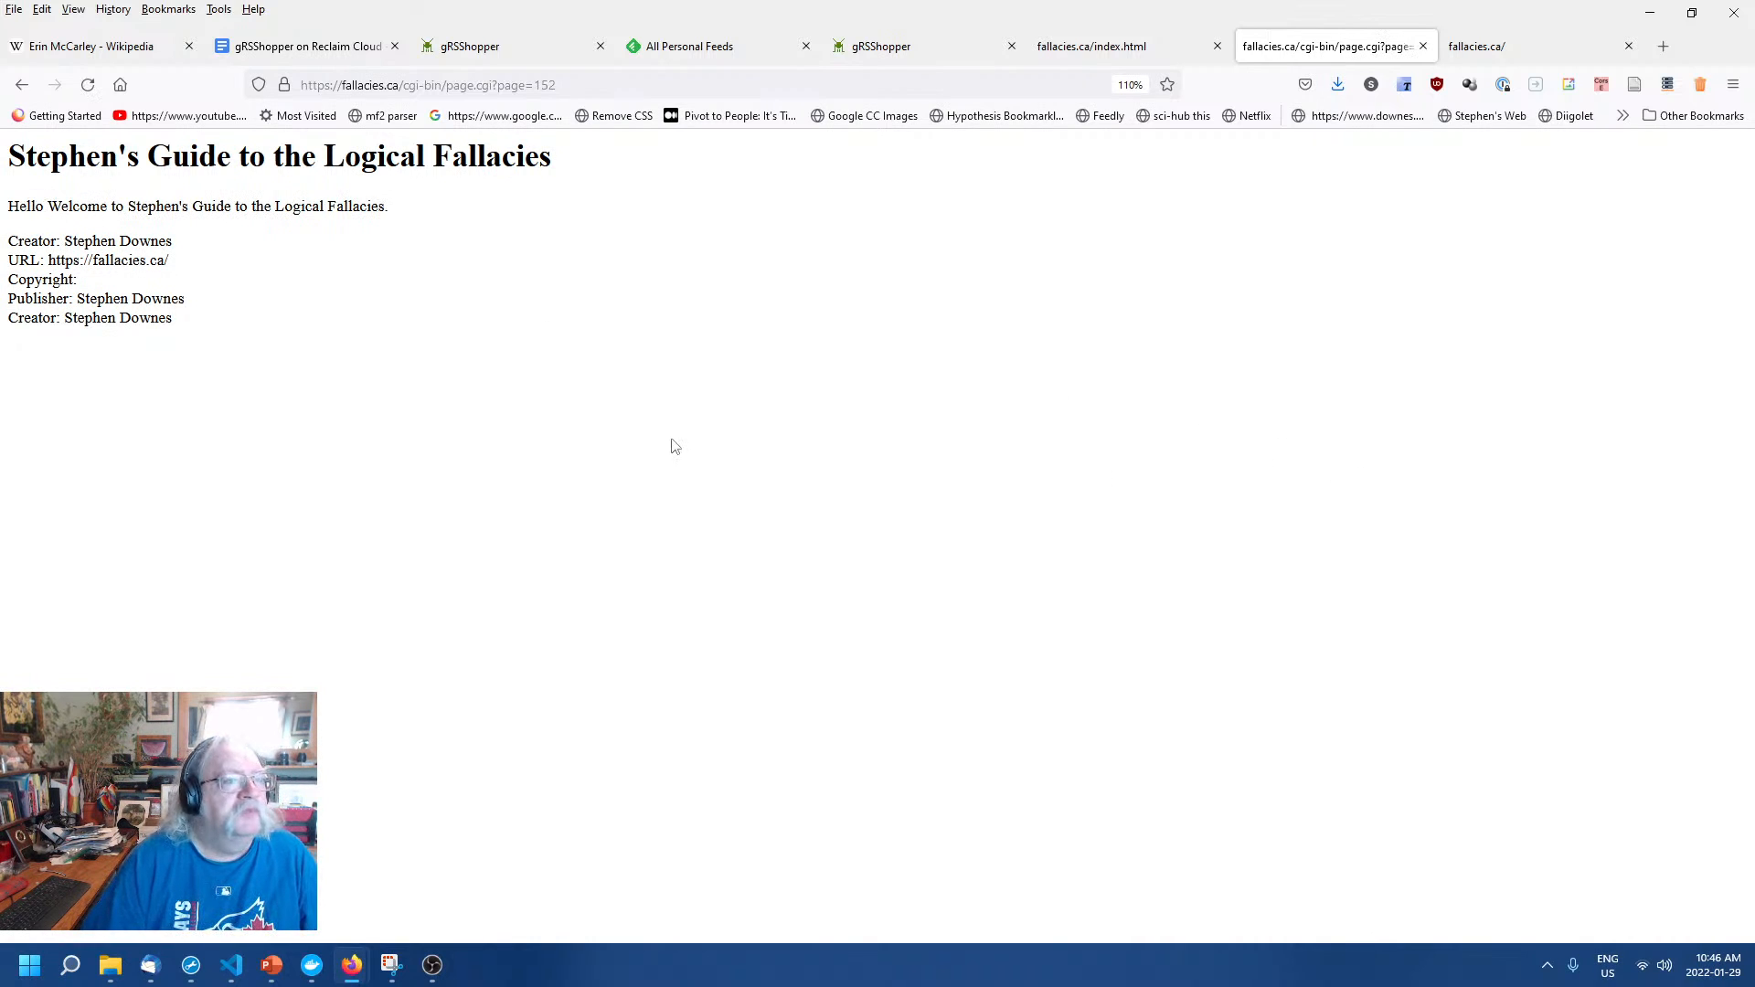
# Reload the published index.html and compare it with page 152, noting its 'Template file not found' lines.
pyautogui.click(1077, 53)
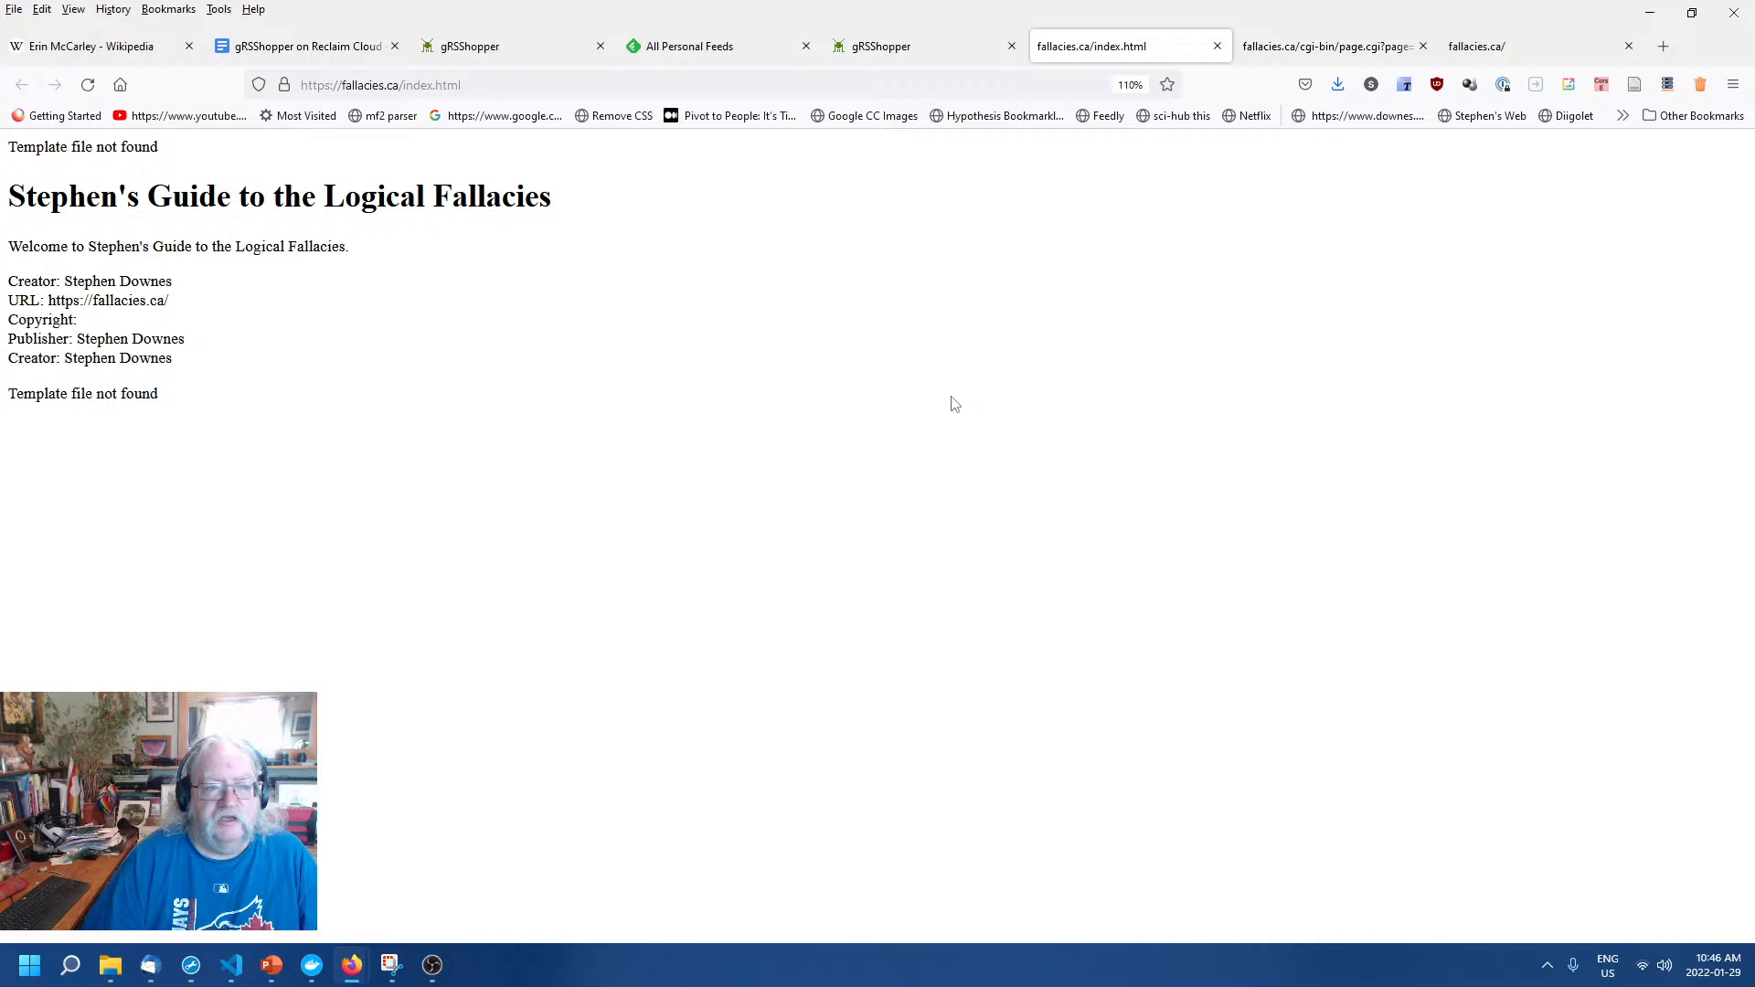
pyautogui.rightClick(893, 408)
pyautogui.click(1044, 426)
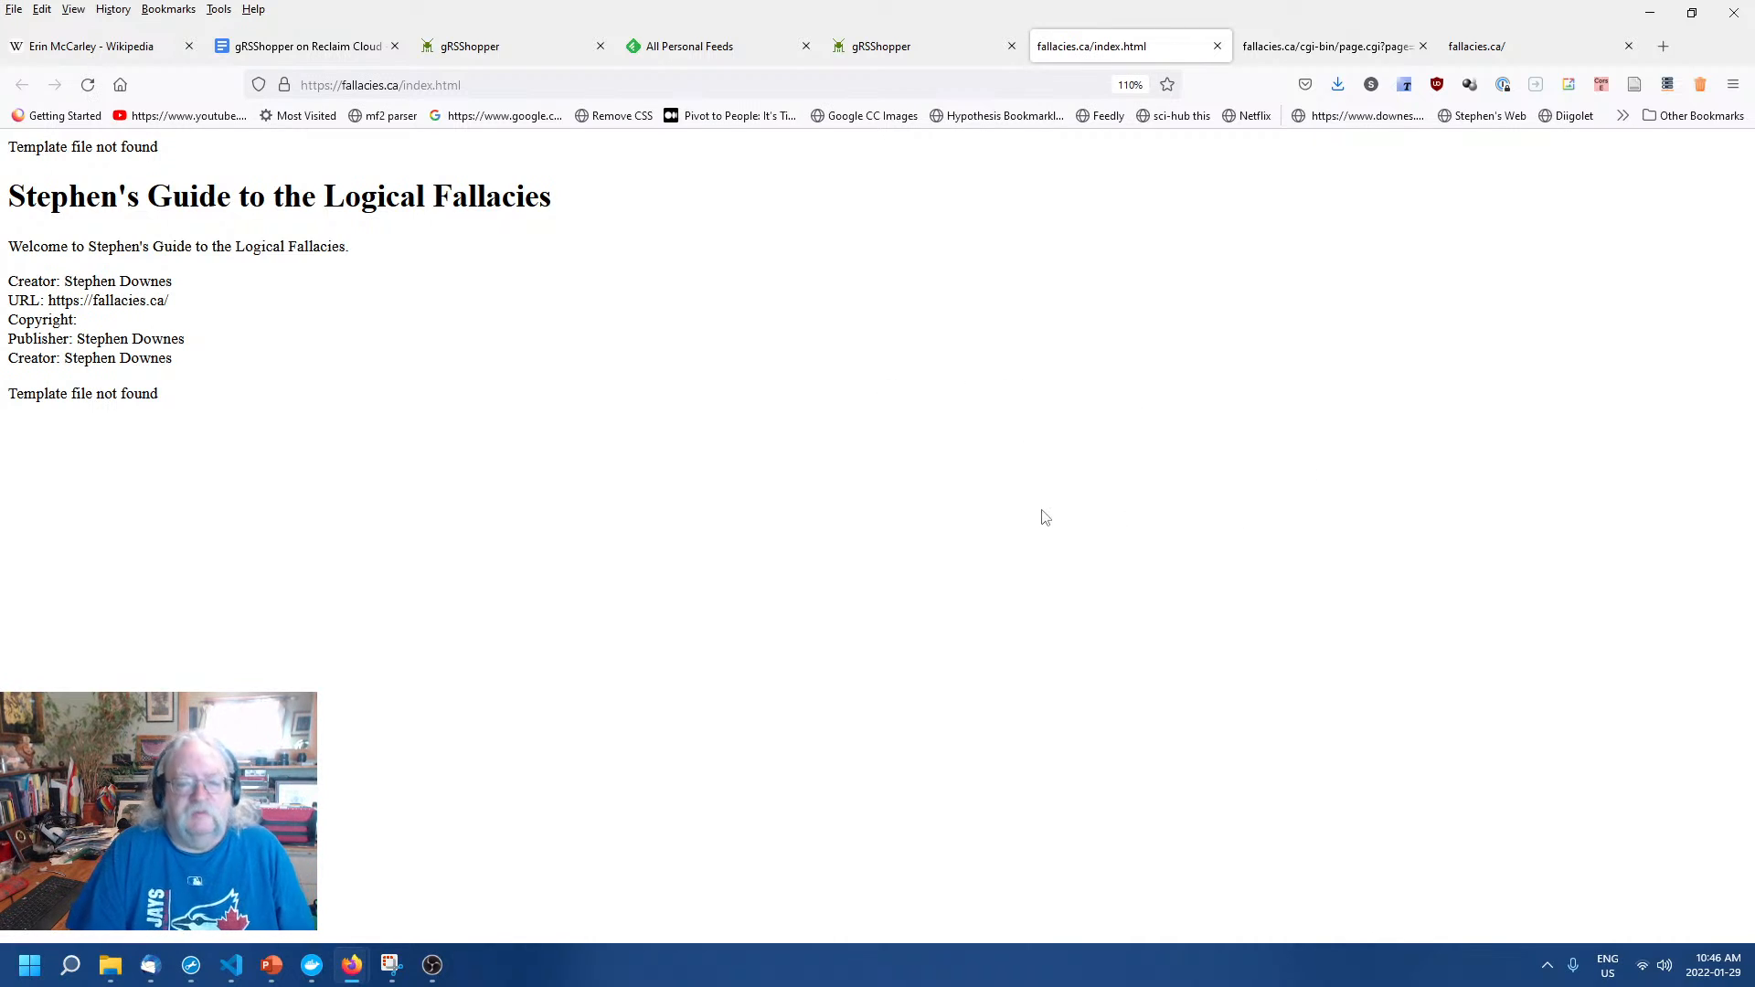
pyautogui.click(1317, 53)
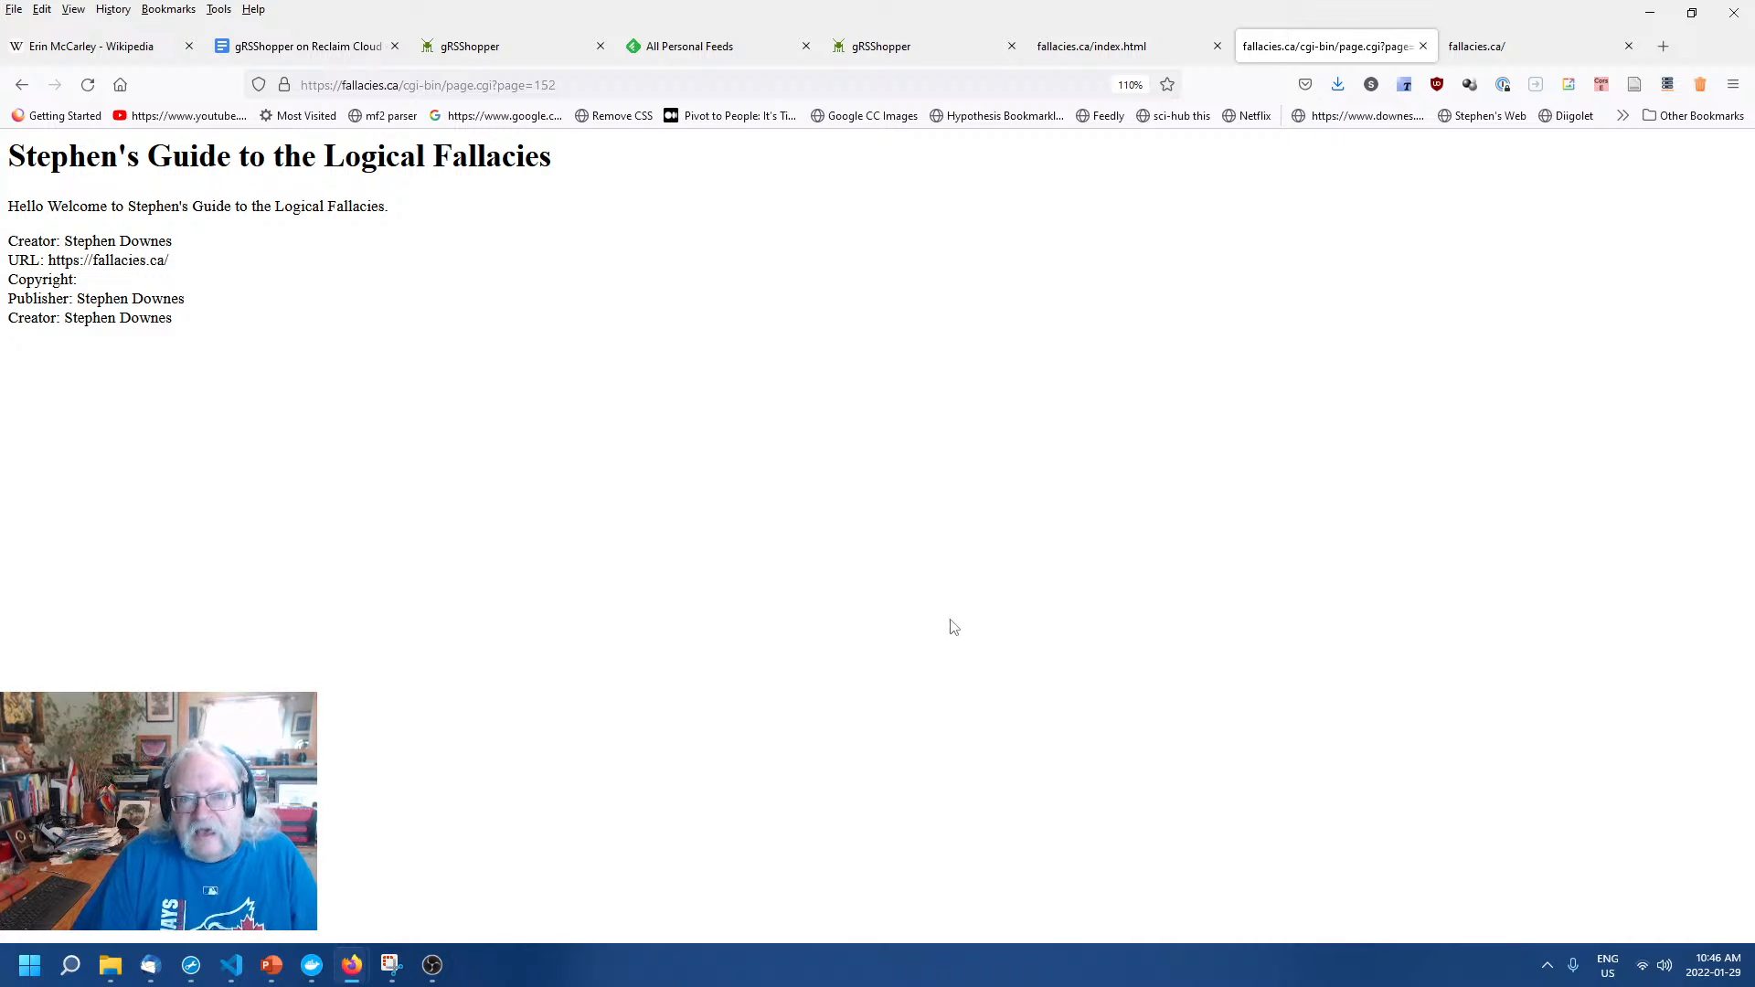
pyautogui.click(1109, 50)
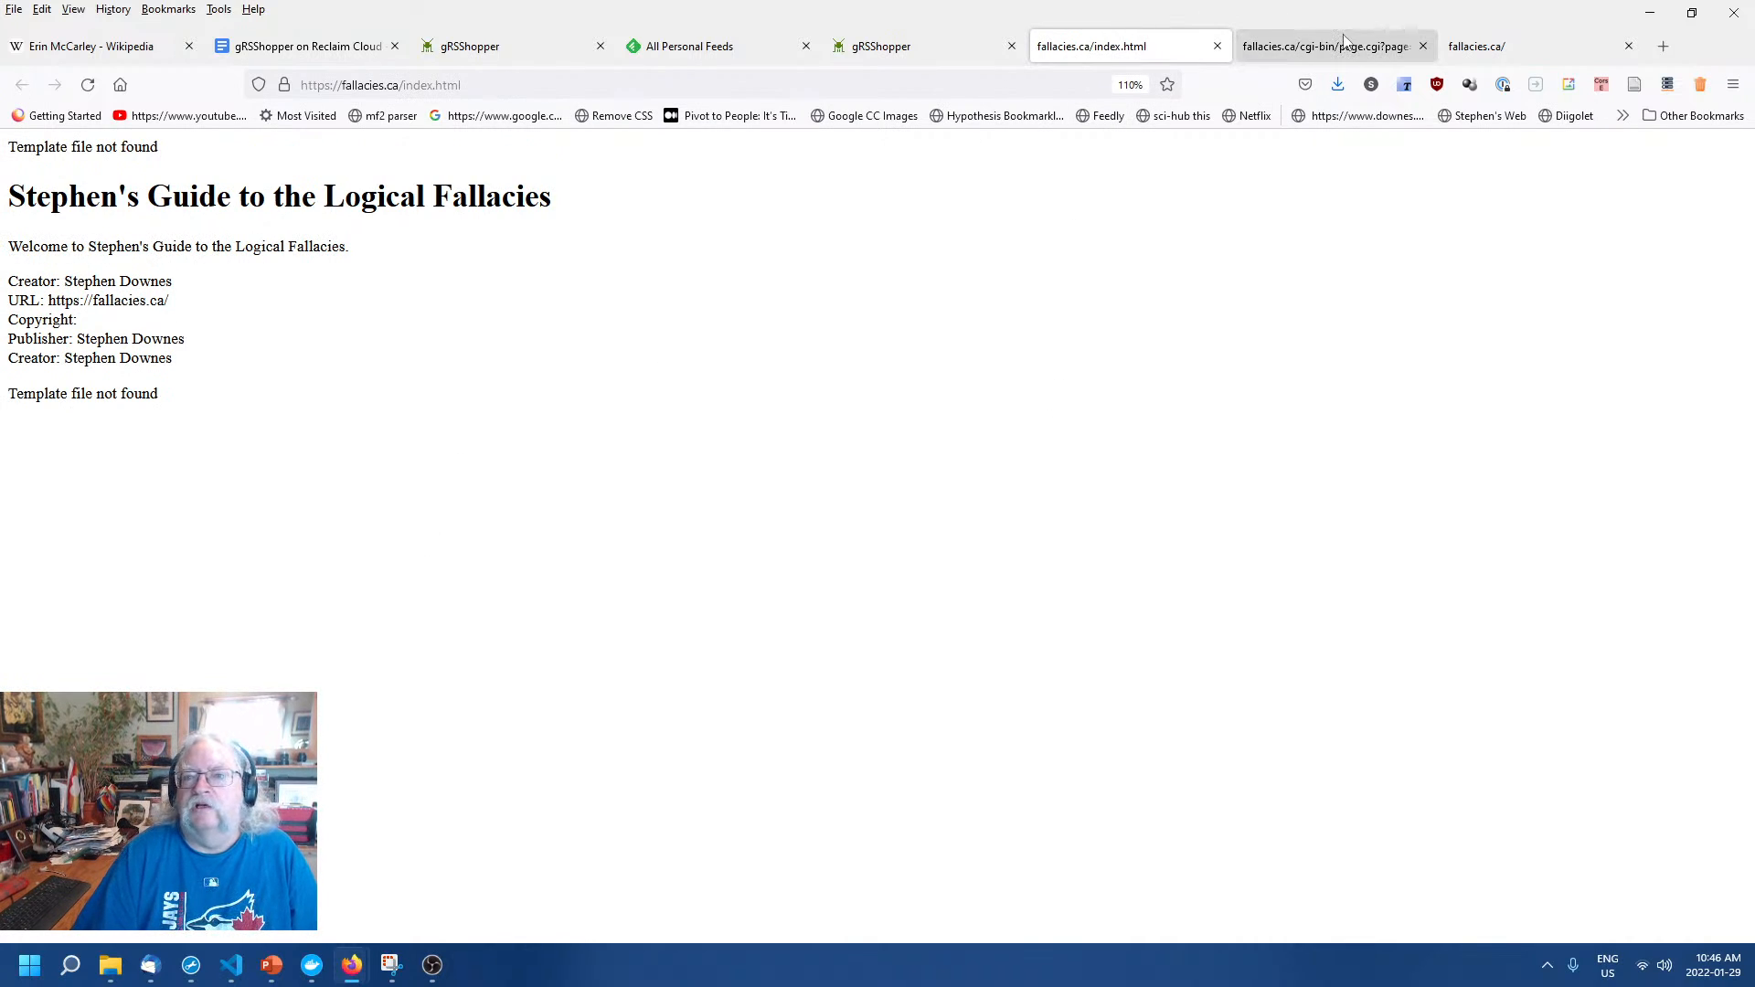
pyautogui.click(884, 57)
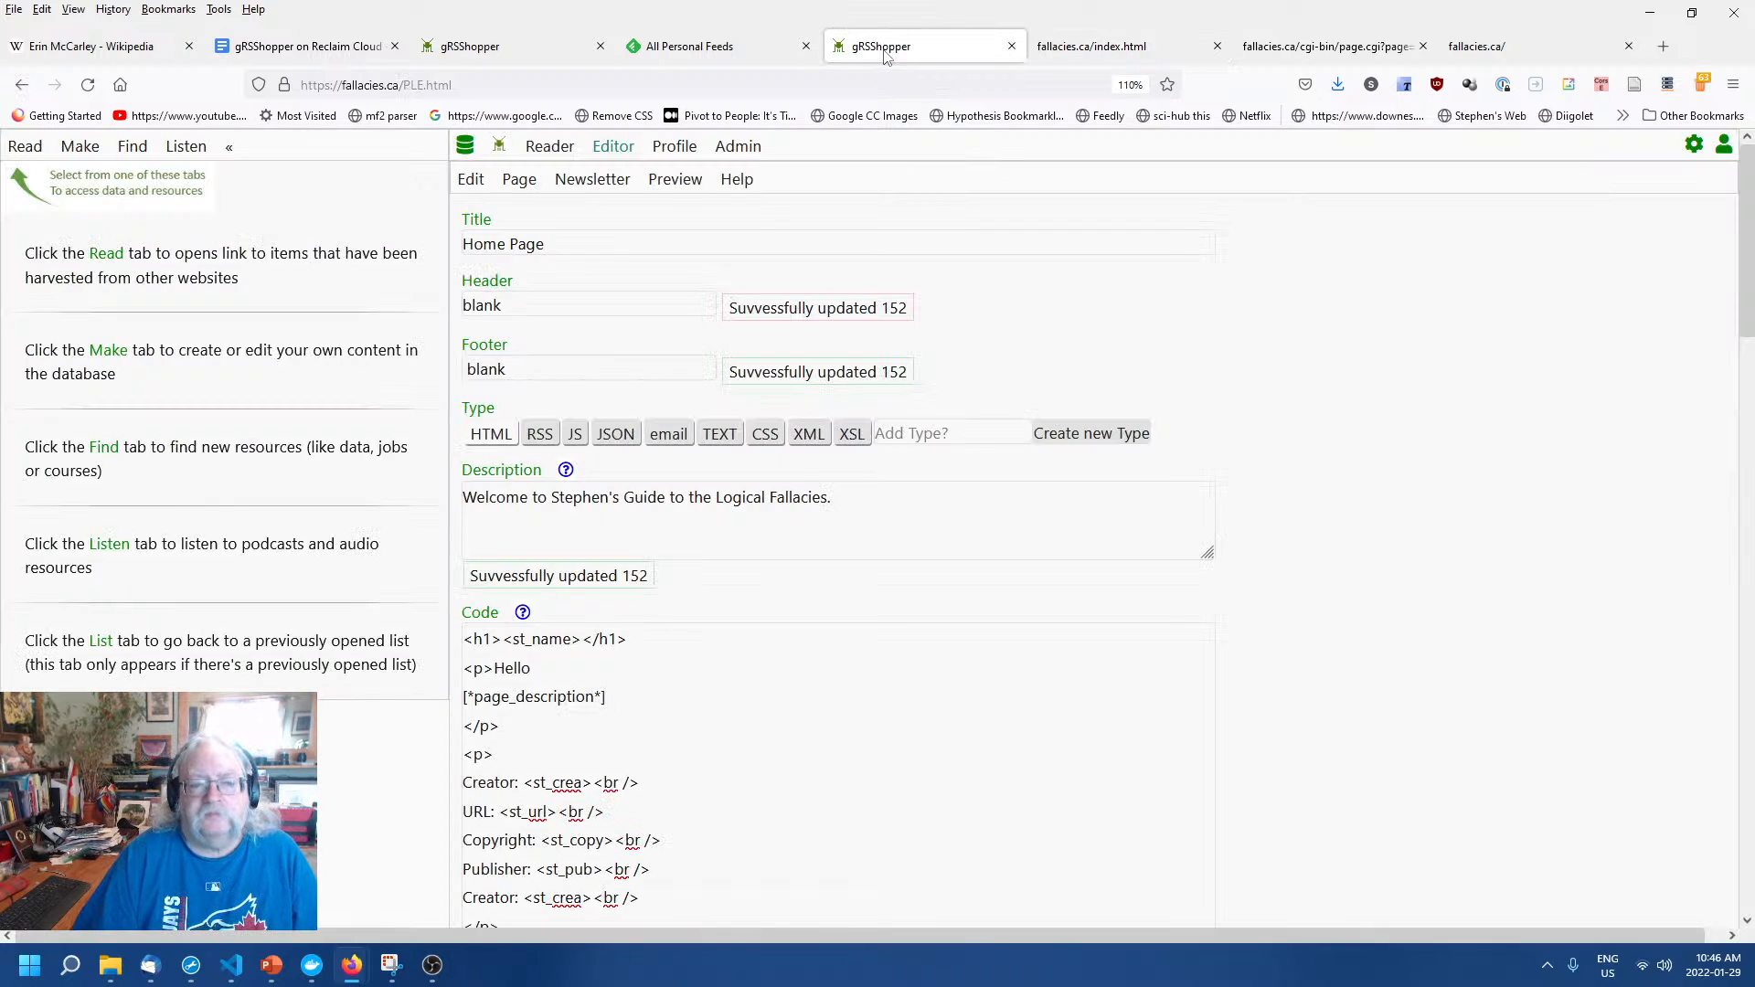
pyautogui.click(1319, 56)
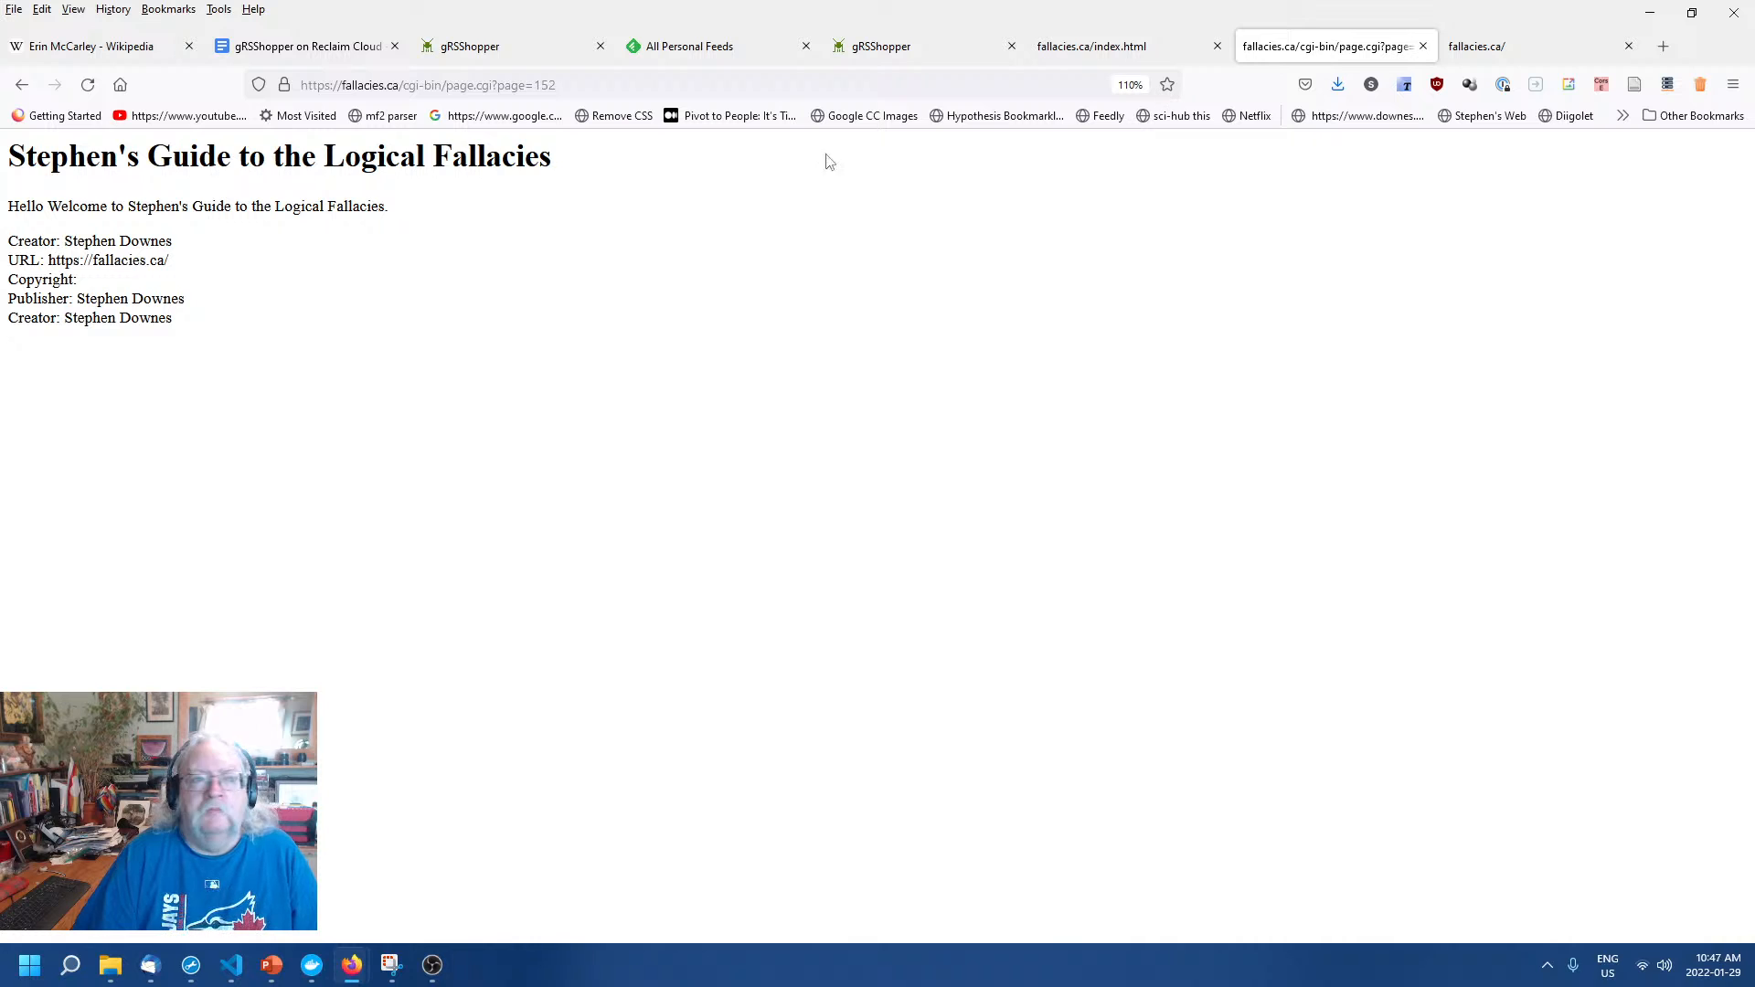
pyautogui.moveTo(401, 85); pyautogui.dragTo(528, 85)
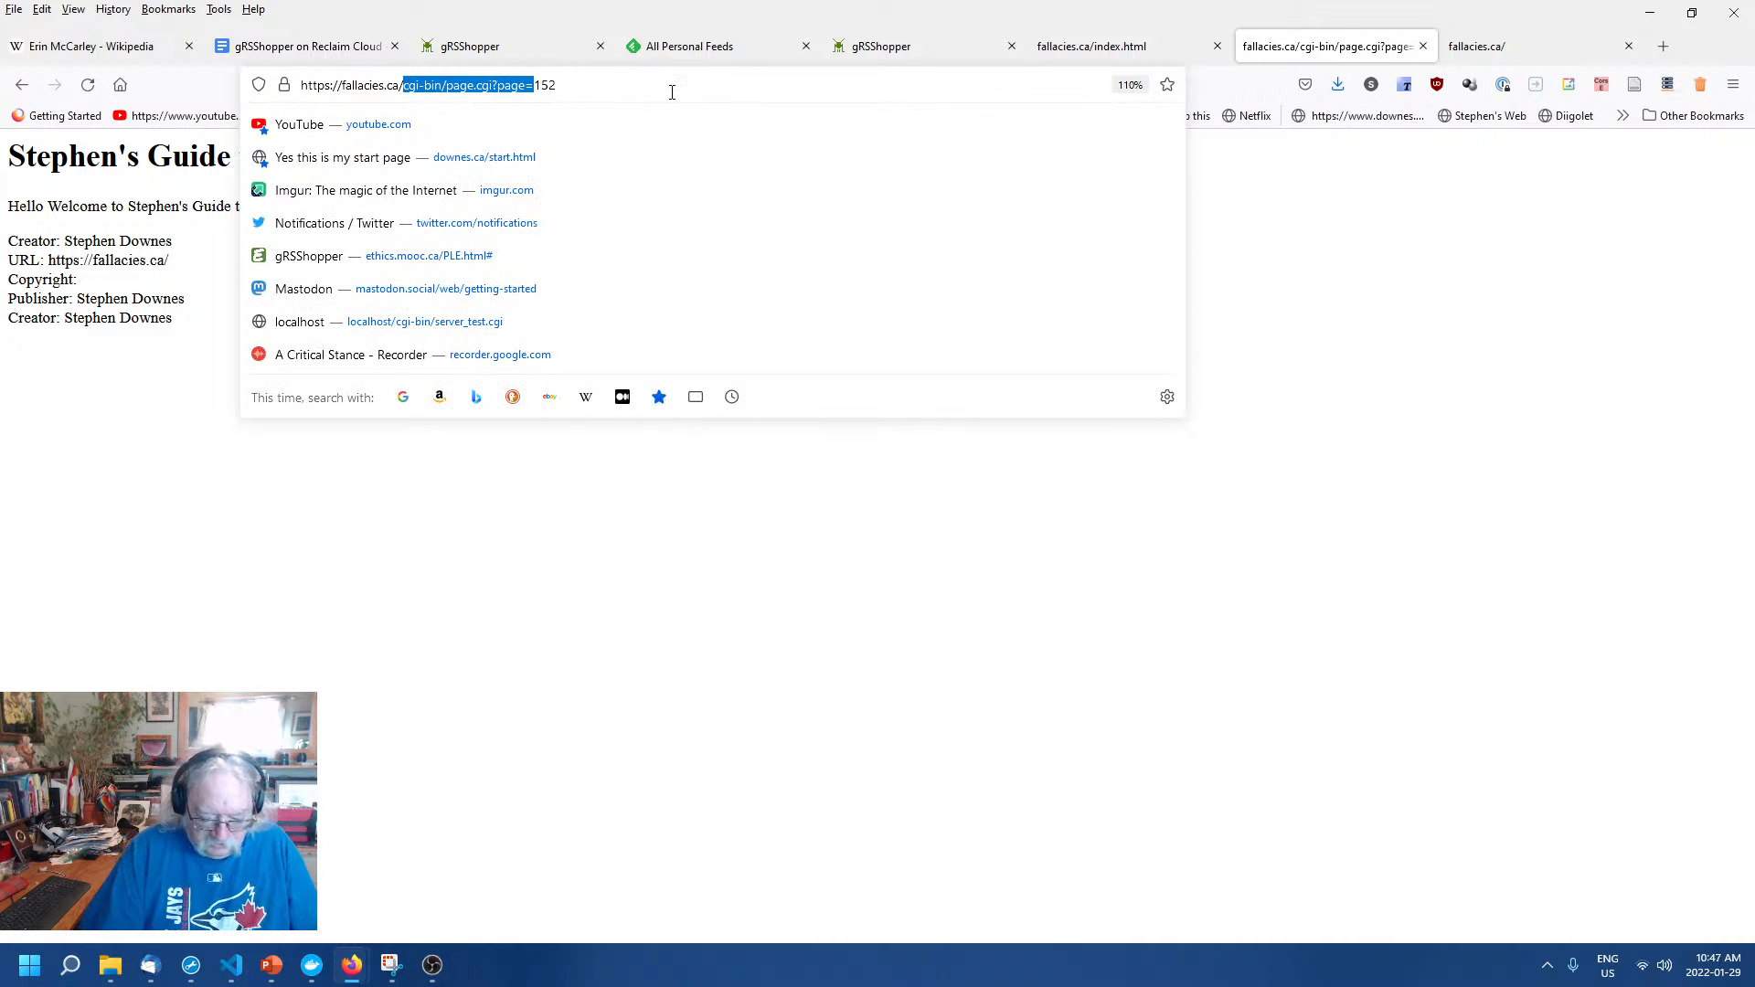
pyautogui.write('page/')
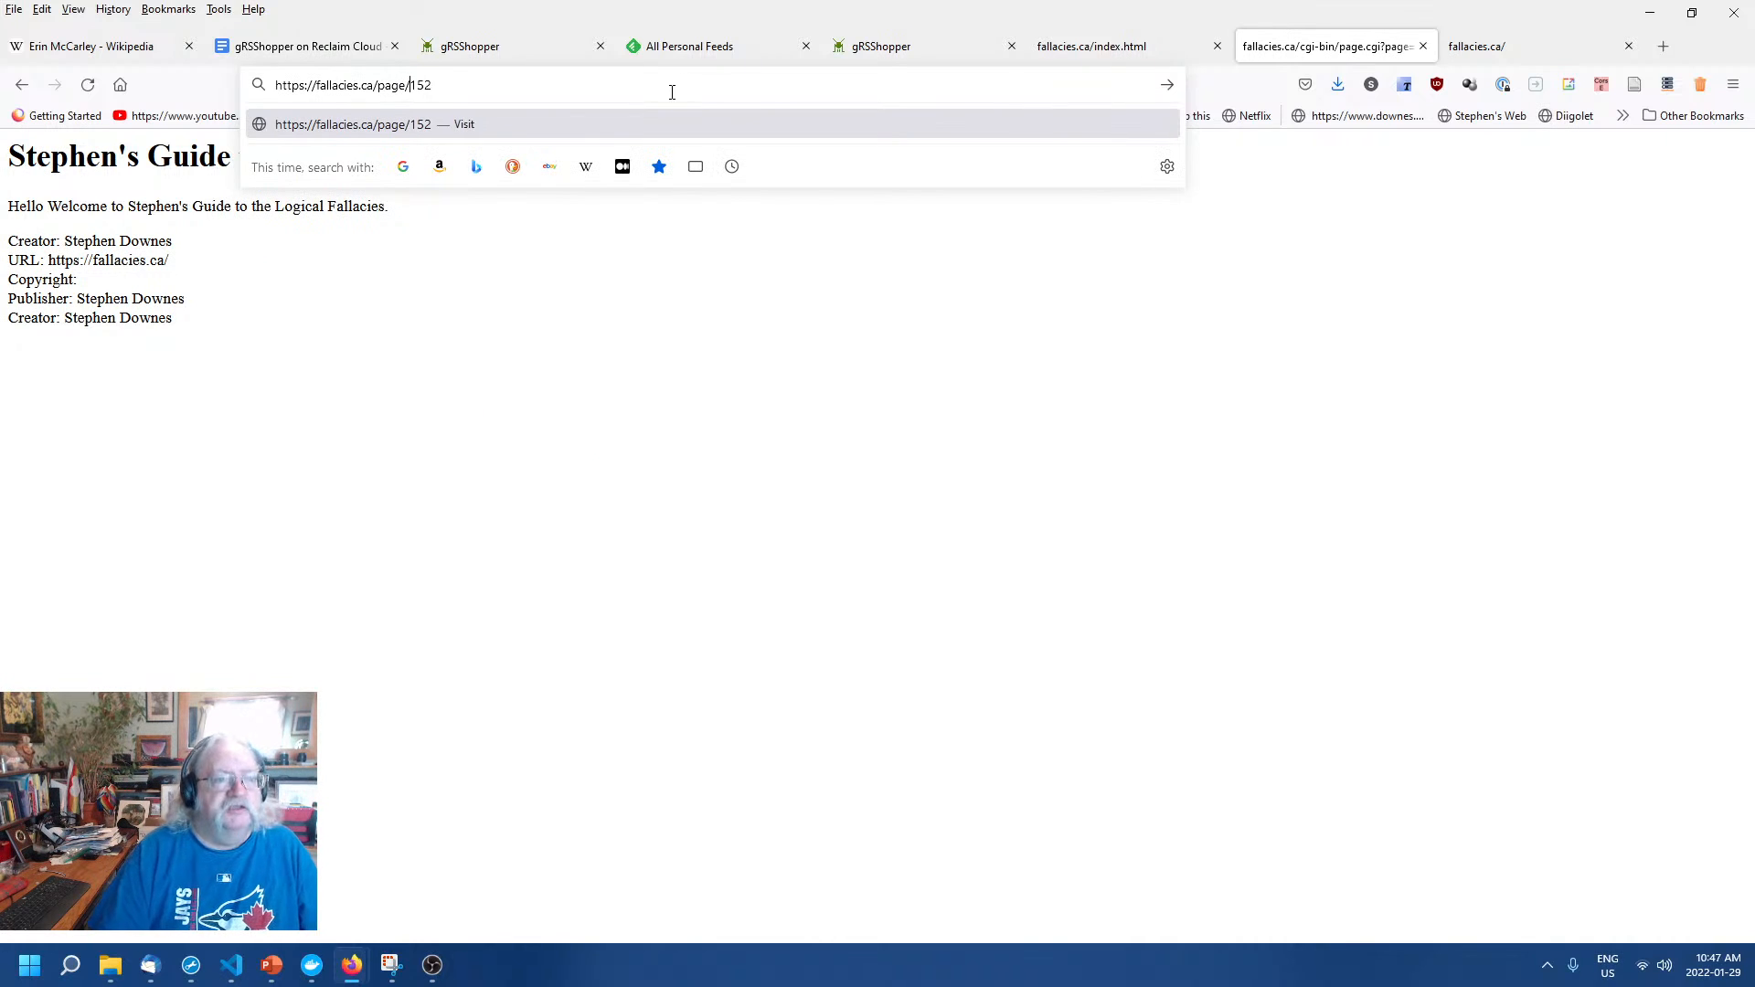
pyautogui.press('Return')
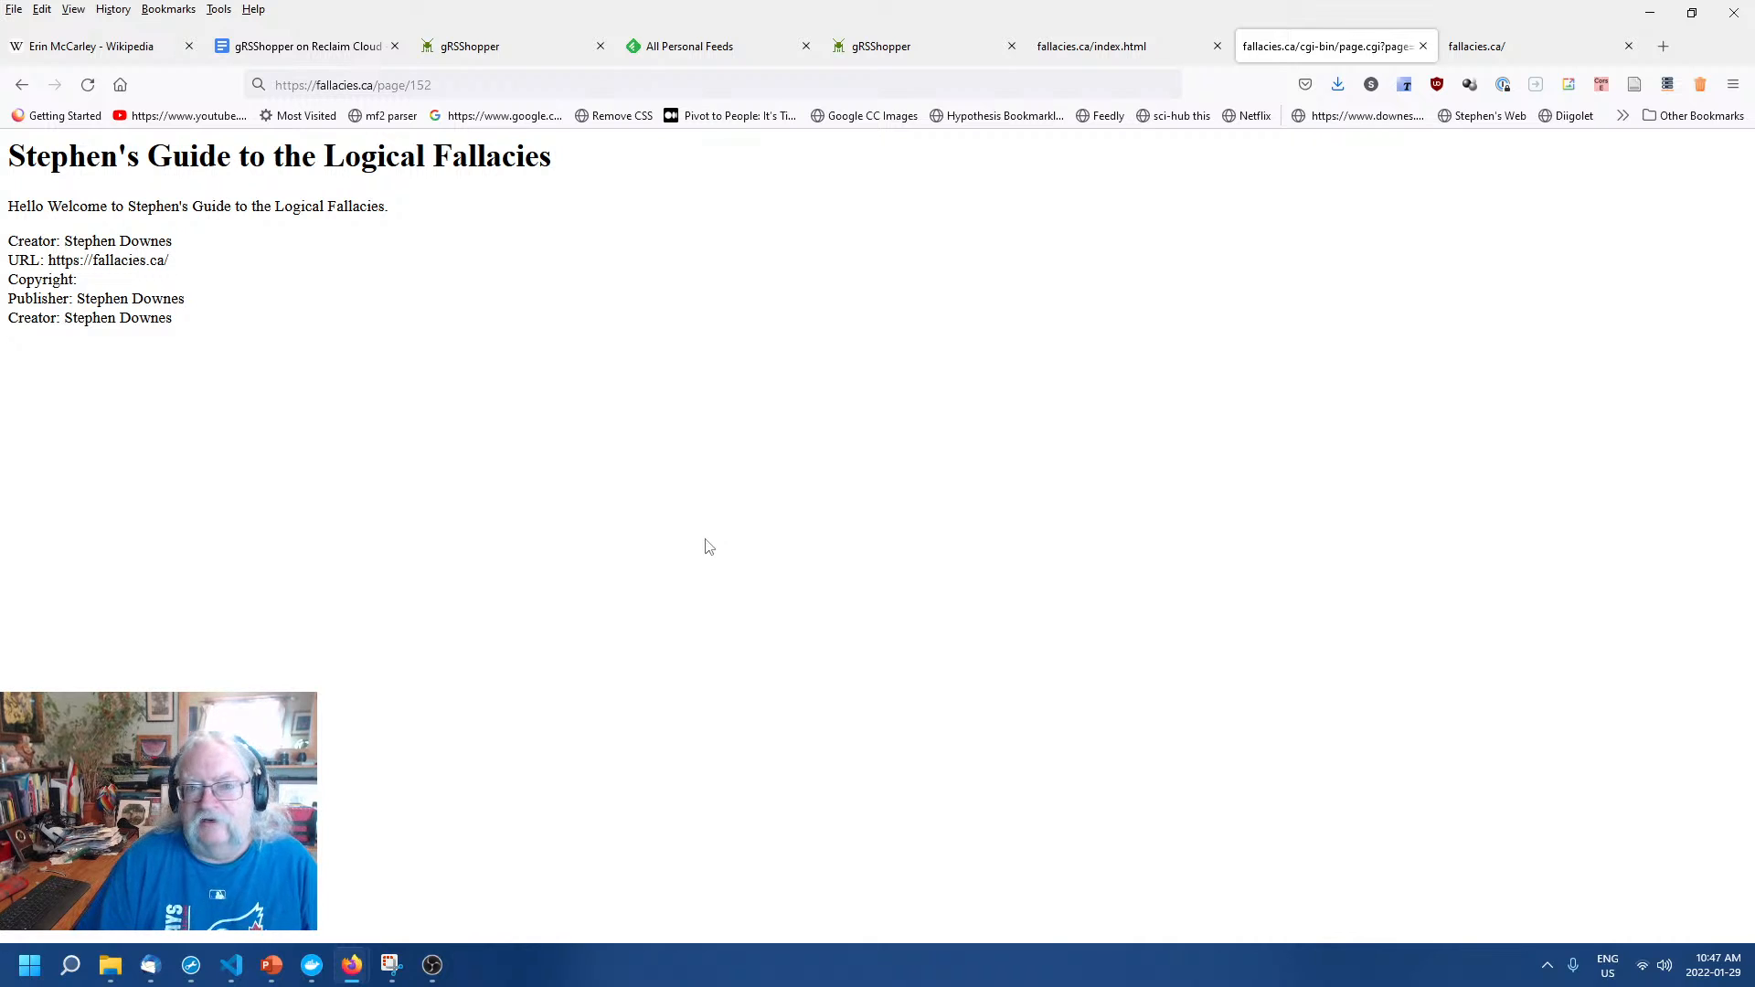
pyautogui.click(1116, 51)
# After checking the live index page, republish the Home Page to fallacies.ca/index.html.
pyautogui.click(912, 51)
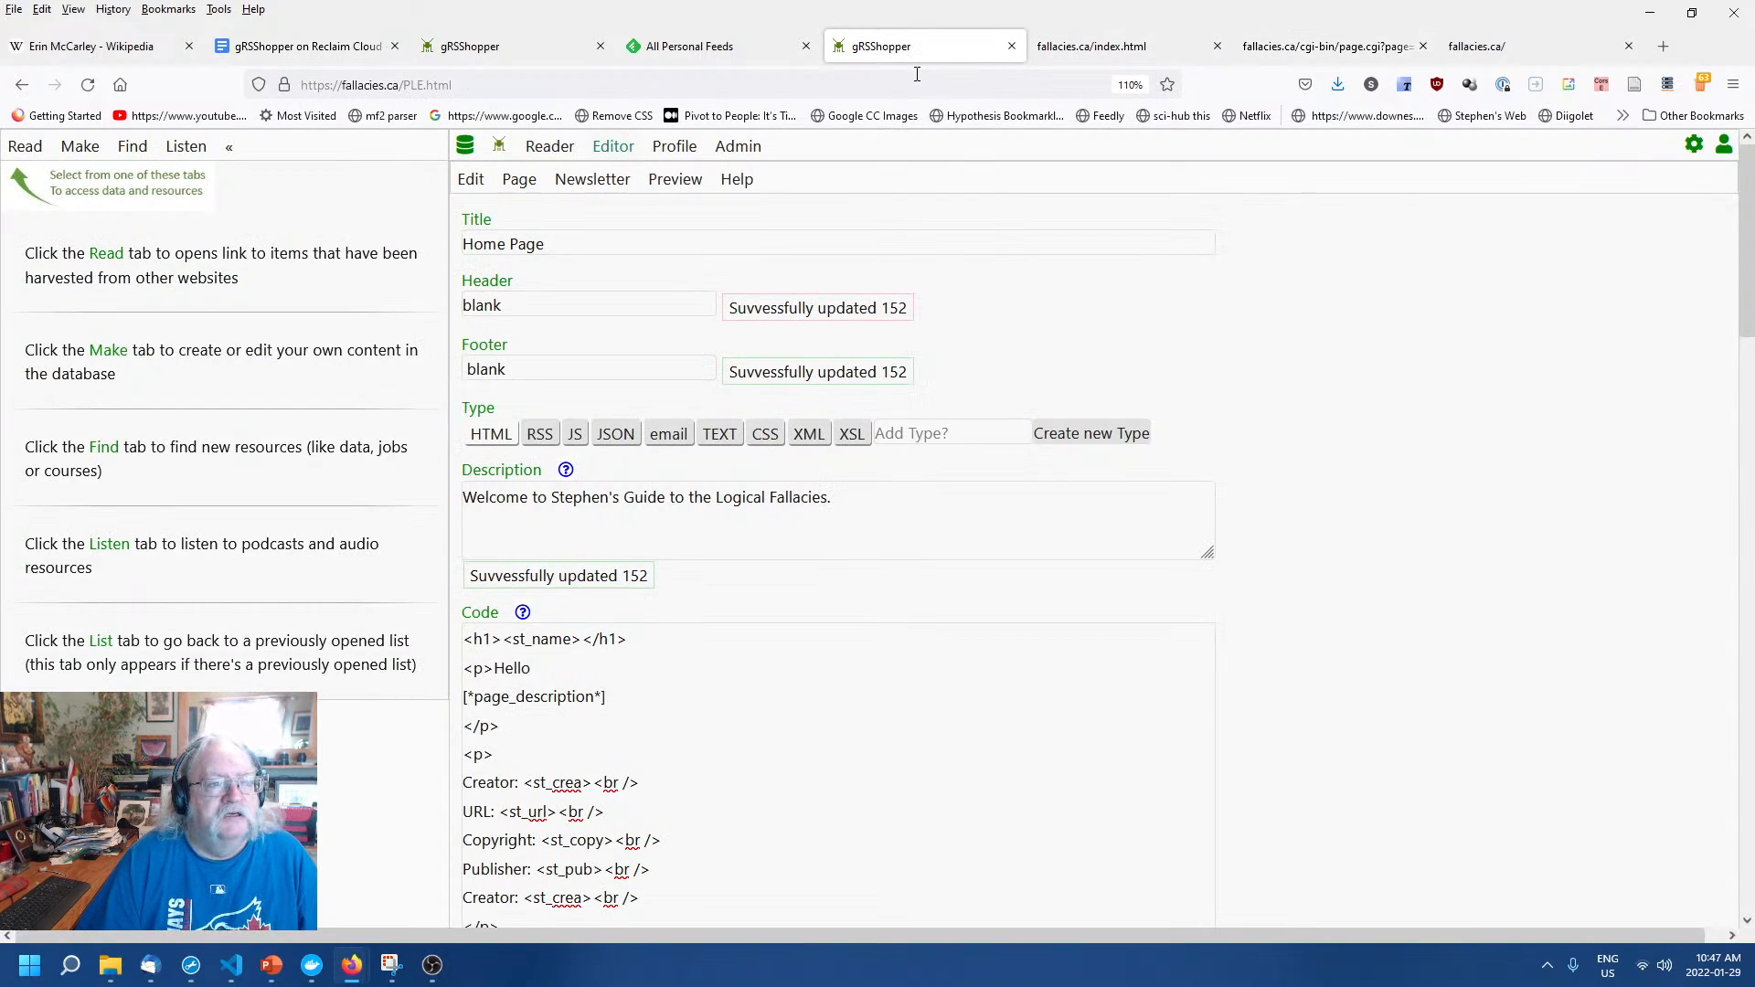
pyautogui.click(1098, 48)
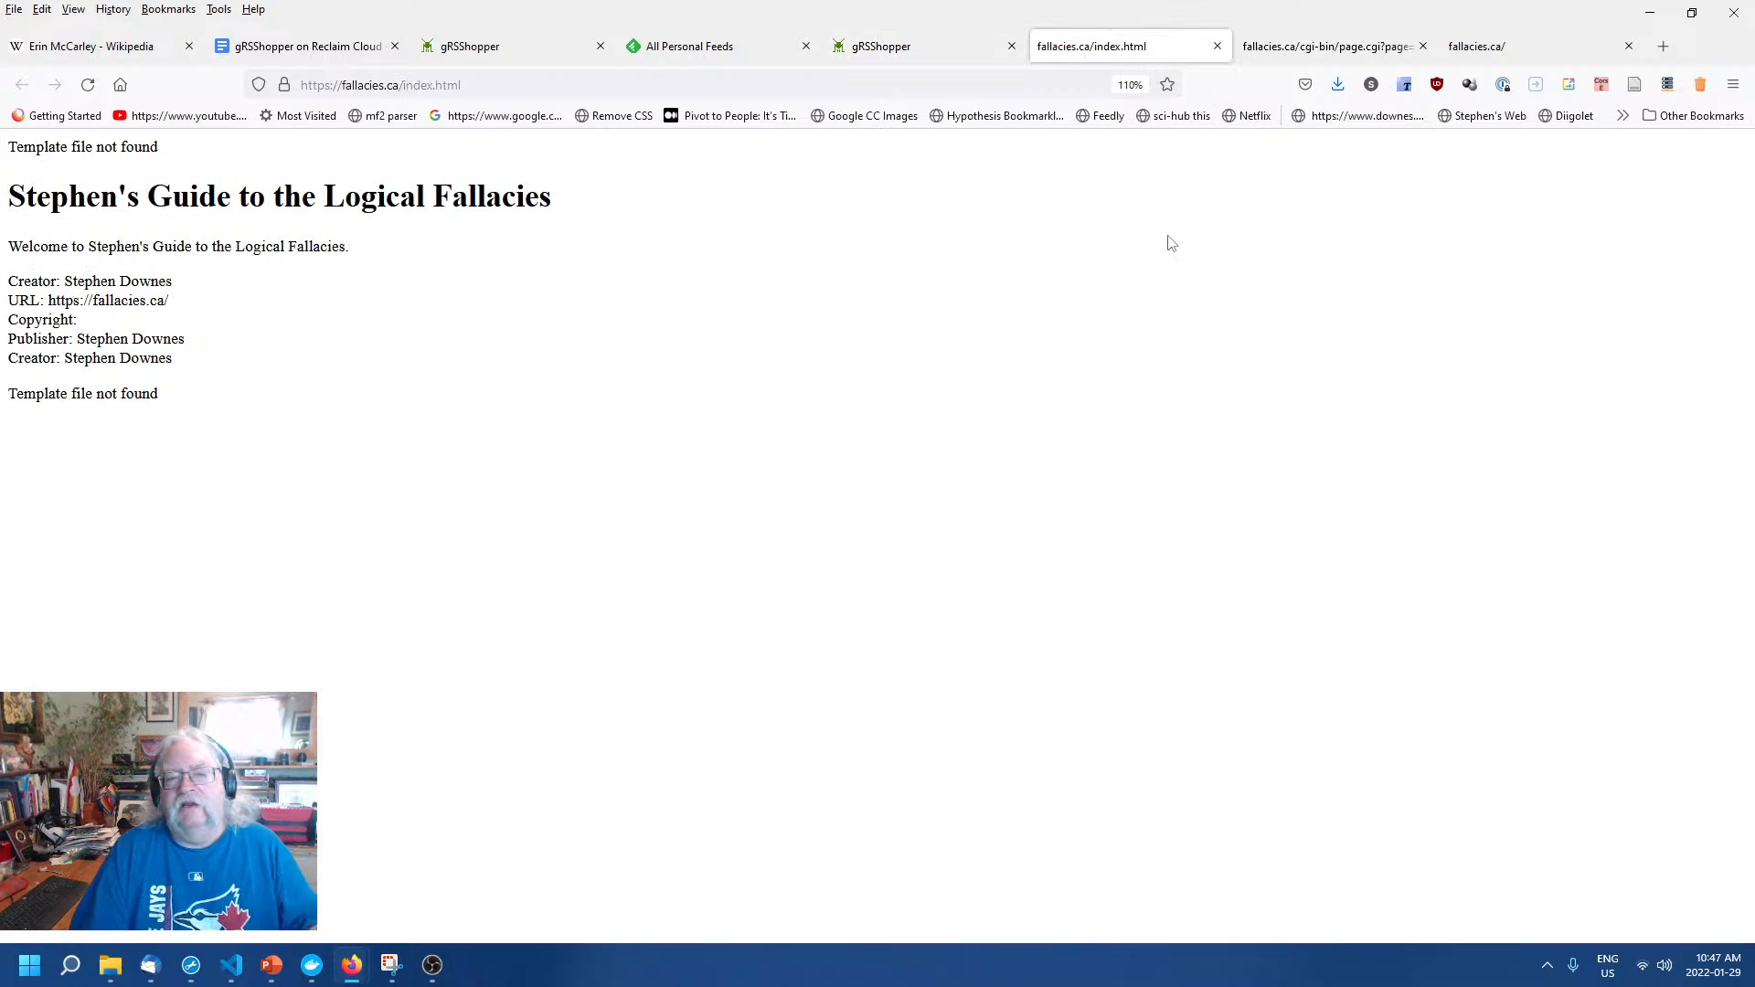
pyautogui.click(892, 49)
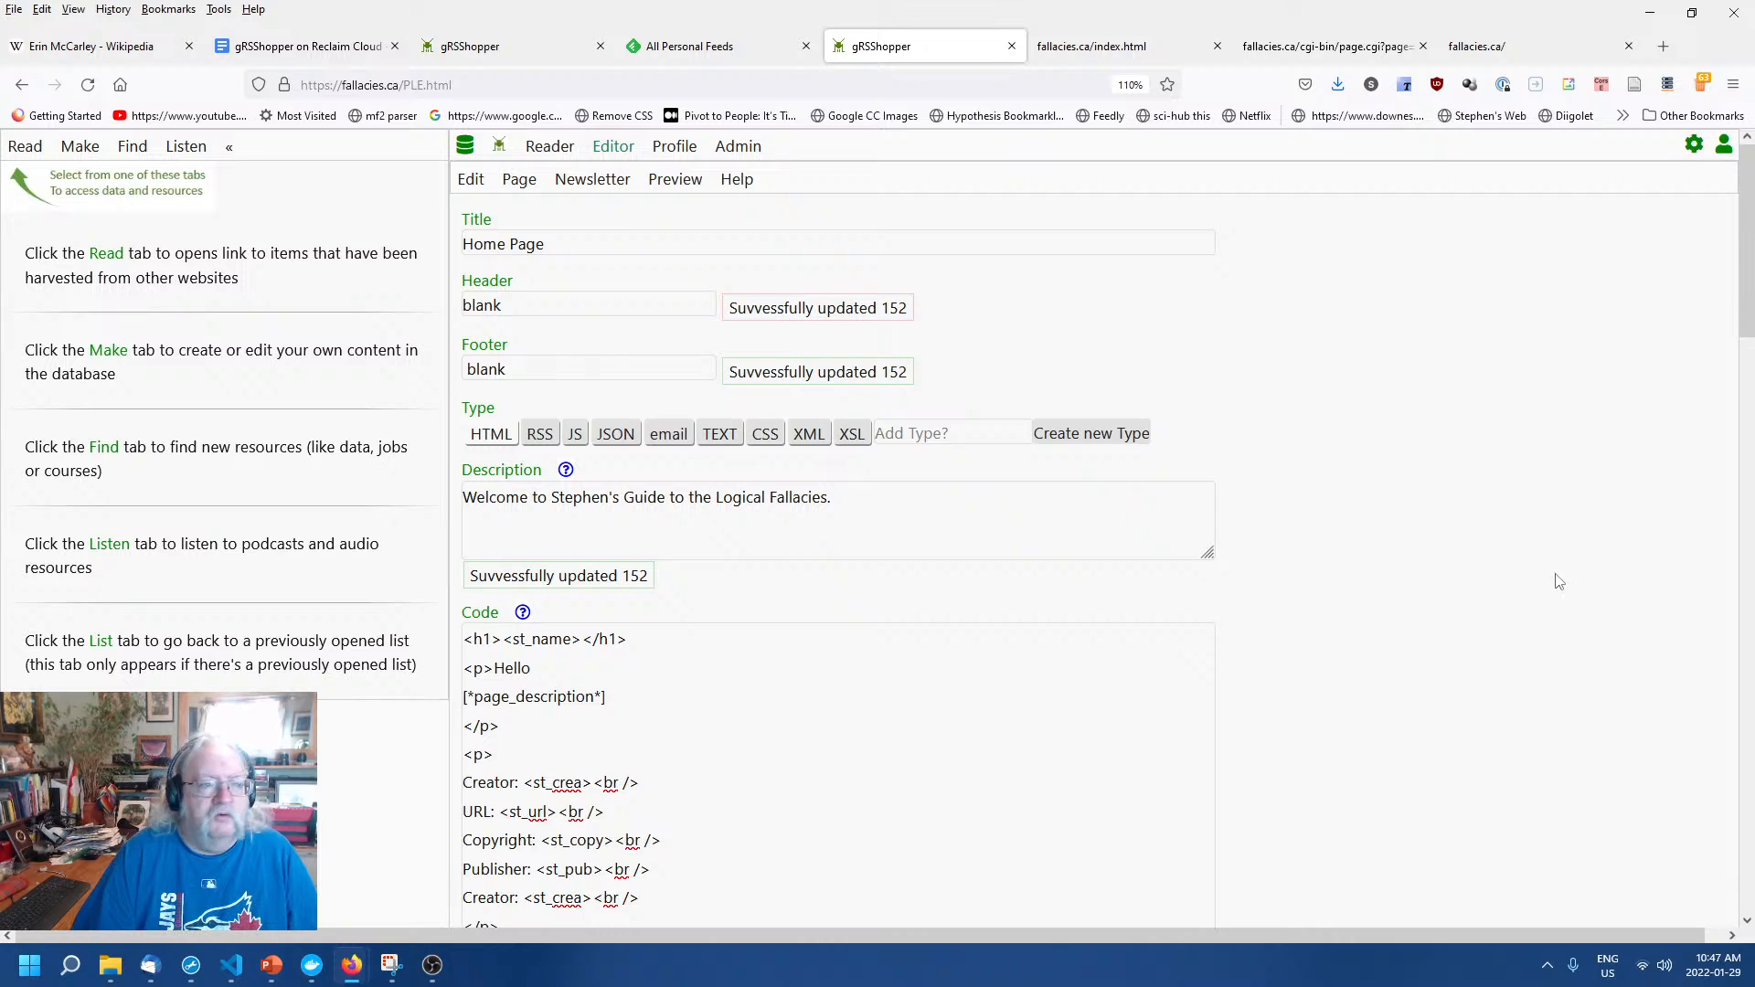
pyautogui.click(1088, 52)
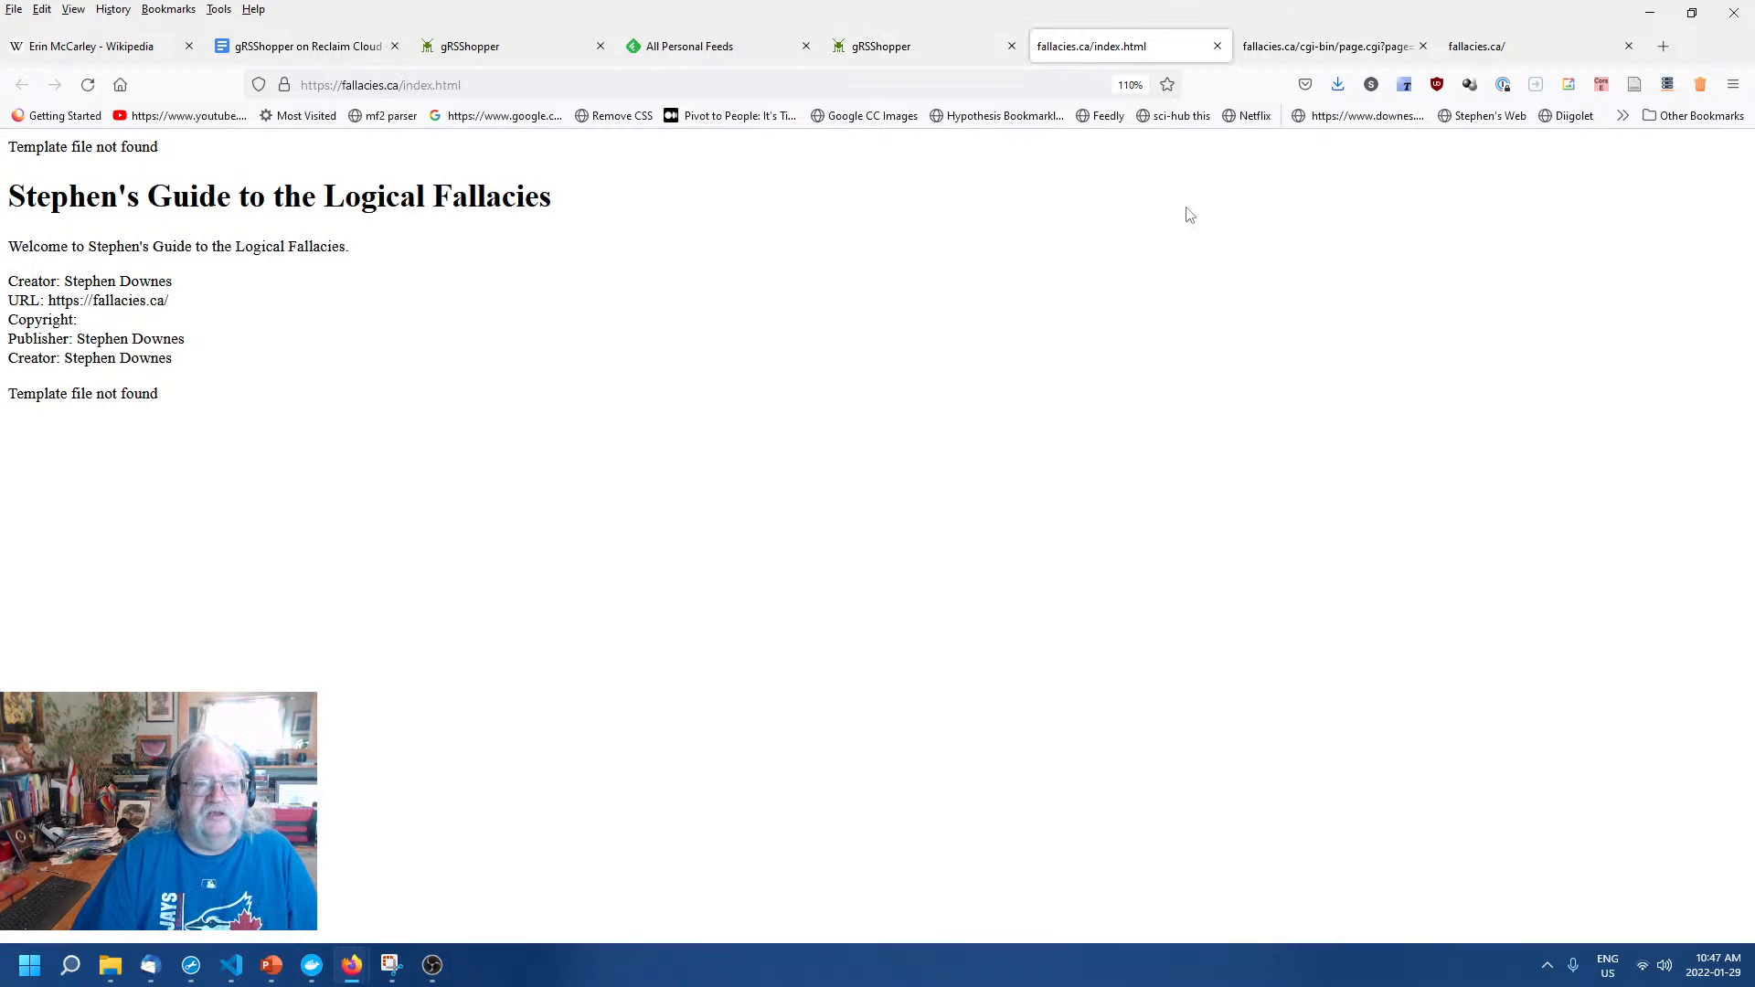
pyautogui.click(908, 43)
pyautogui.click(519, 181)
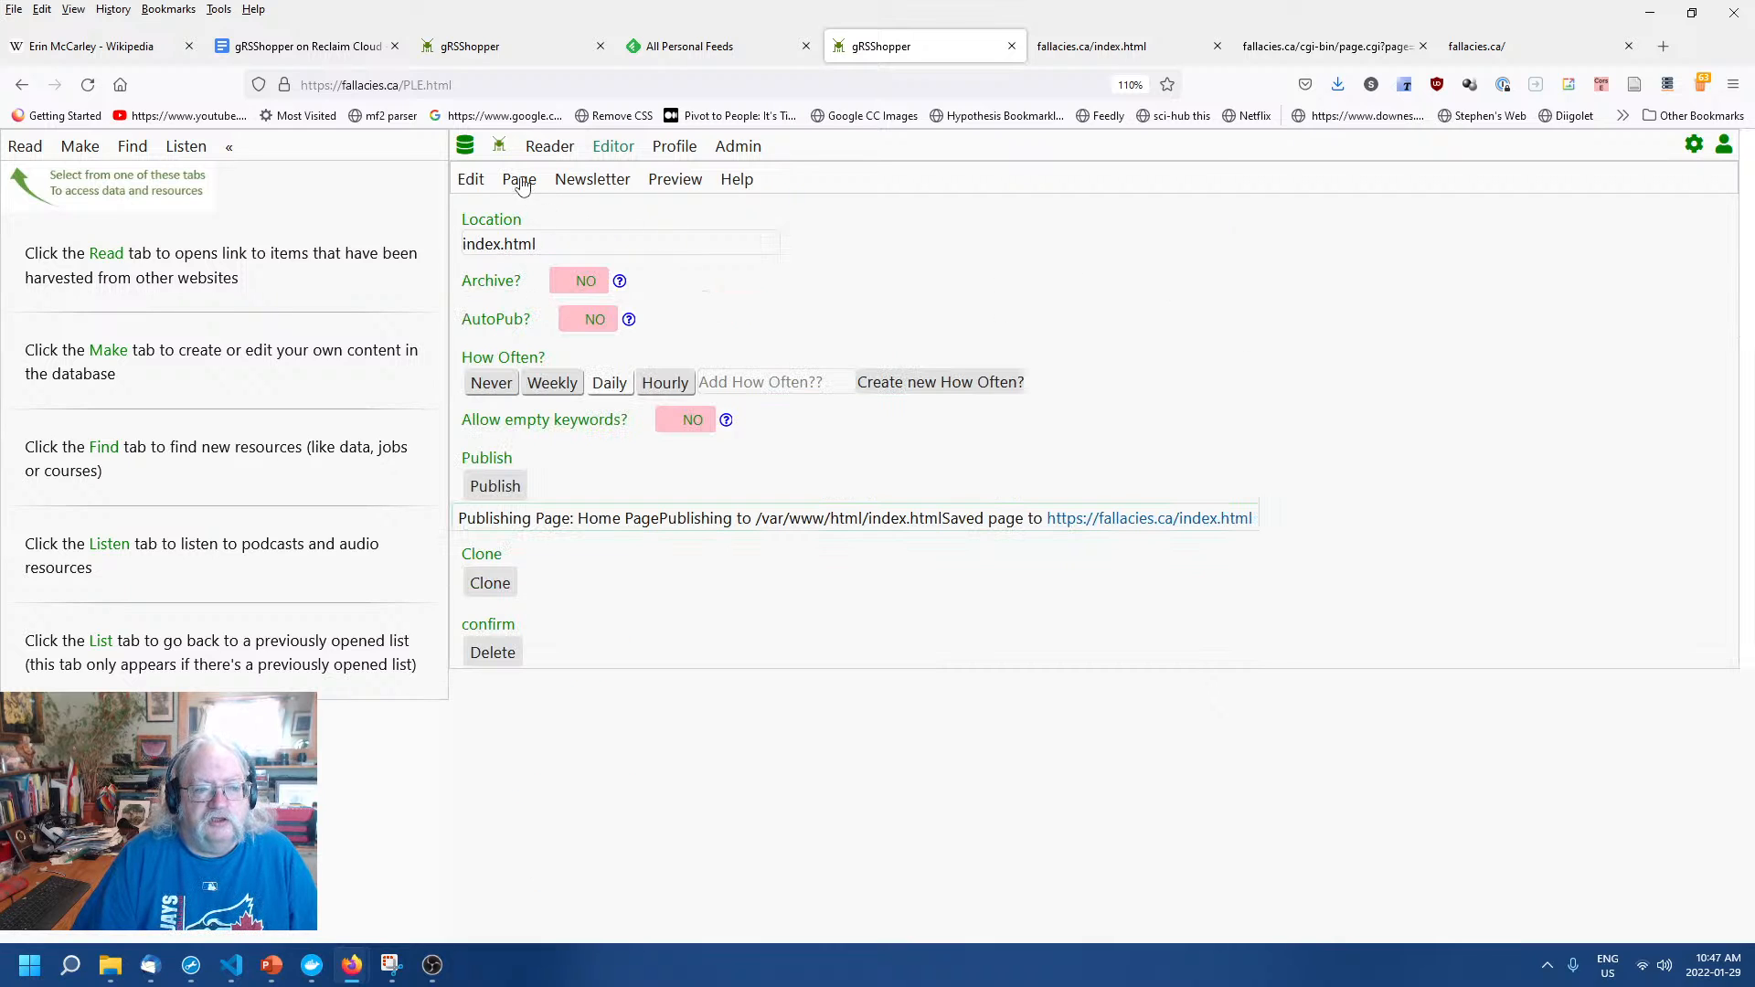
pyautogui.click(496, 486)
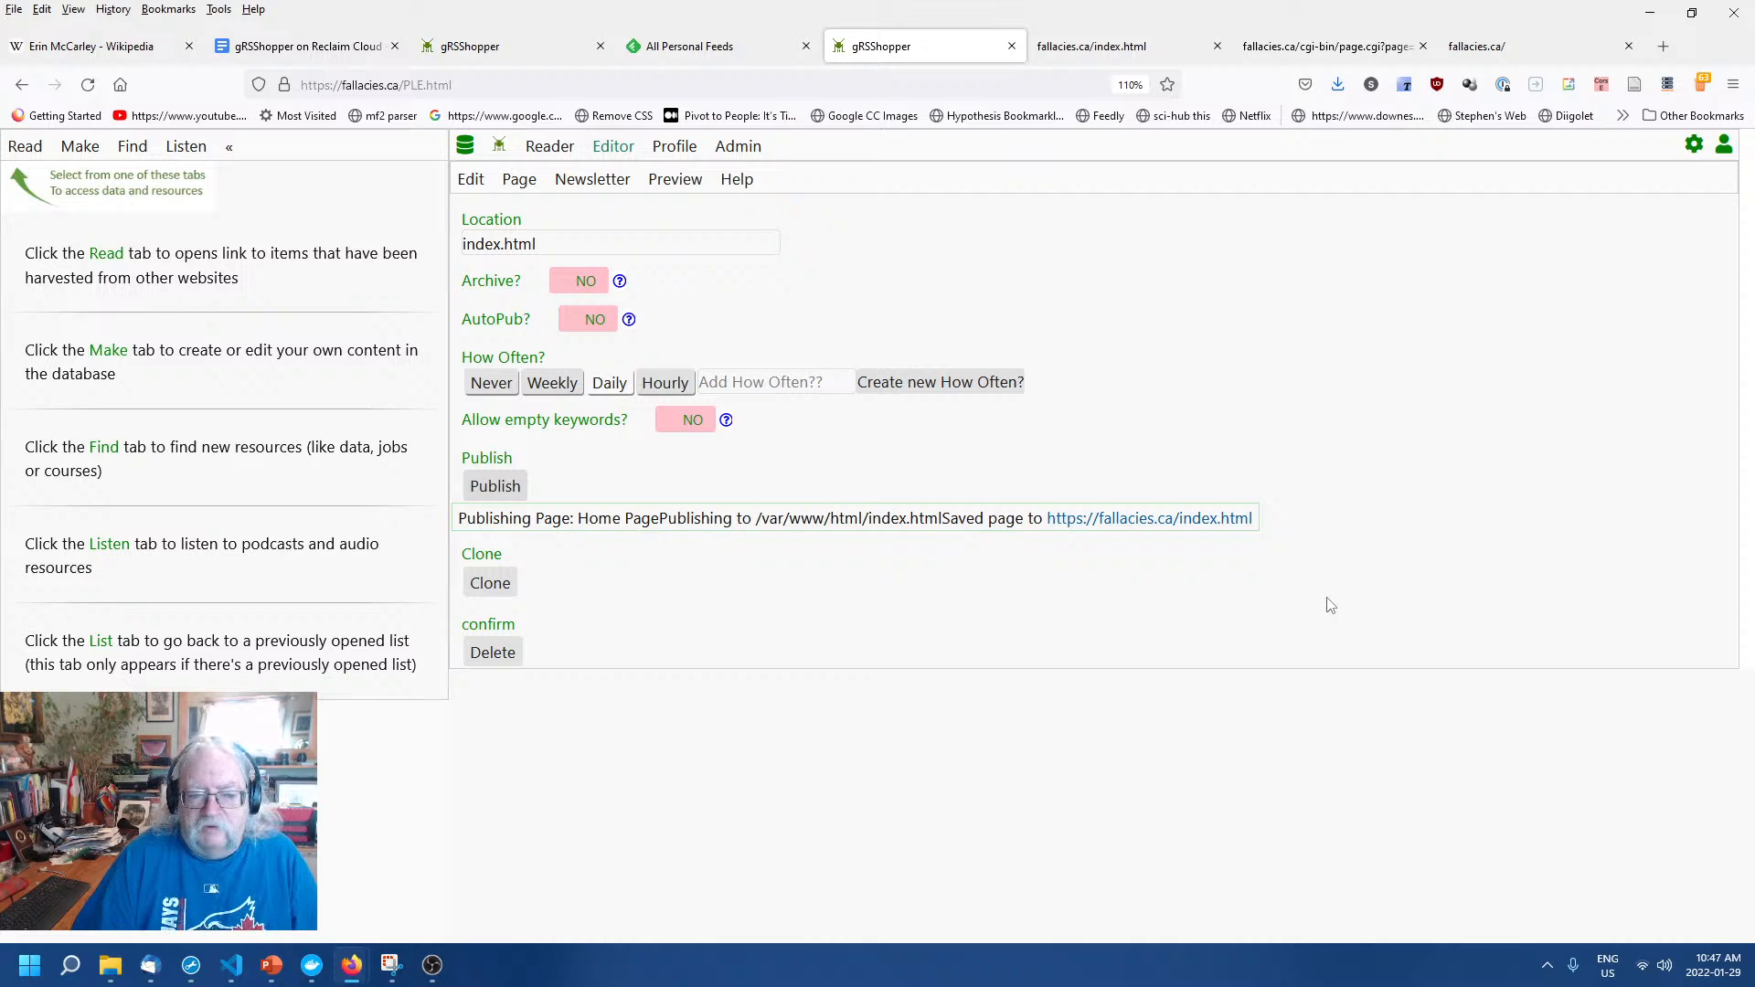
# Reload fallacies.ca/index.html, which shows 'Hello Welcome' but 'Template file blank not found'.
pyautogui.click(1121, 48)
pyautogui.rightClick(907, 297)
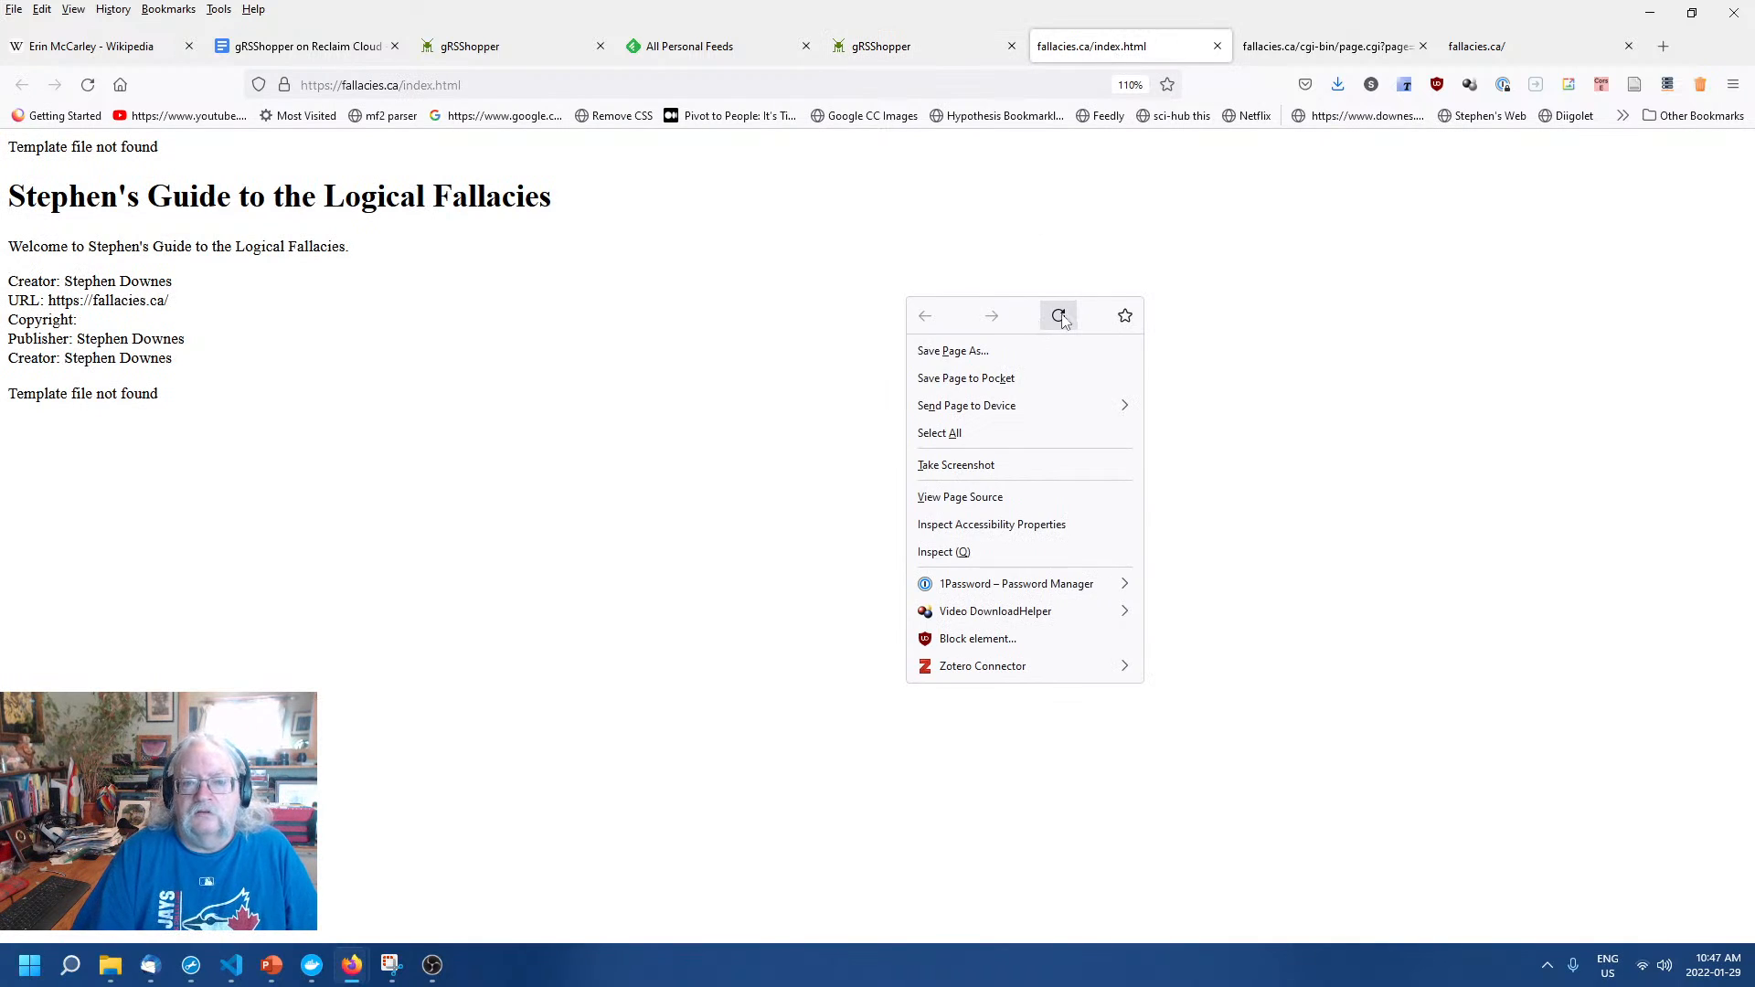
pyautogui.click(1059, 316)
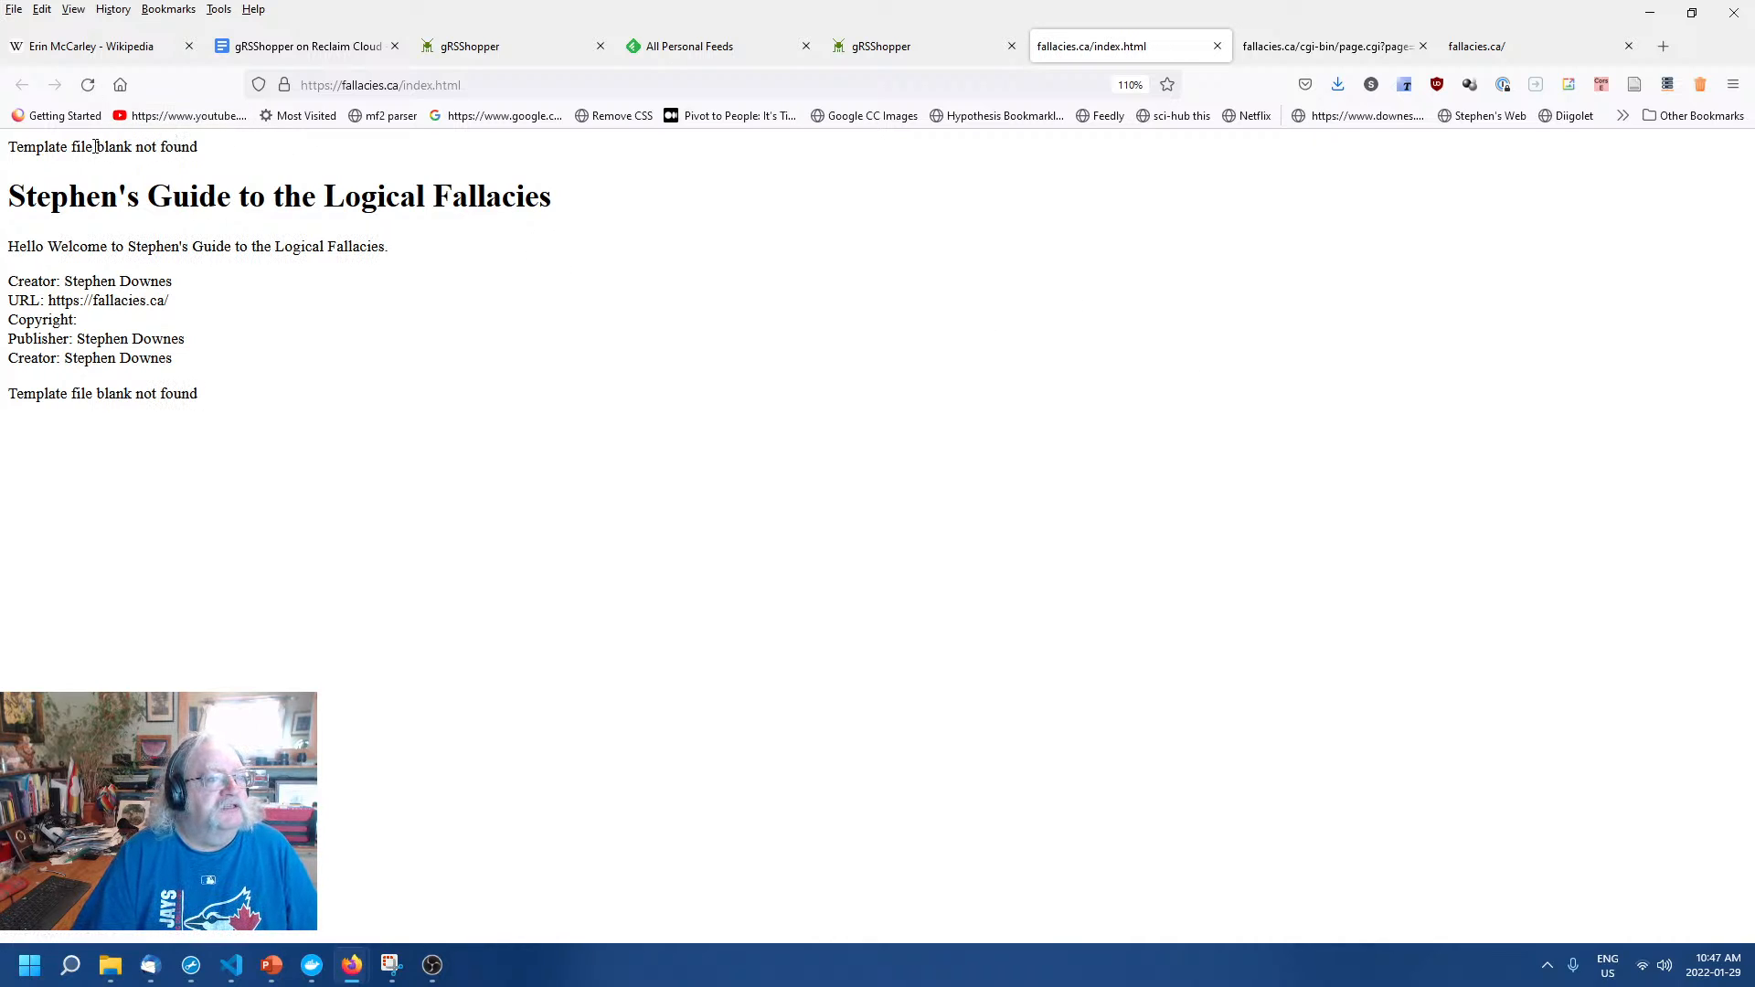
pyautogui.doubleClick(103, 147)
pyautogui.click(466, 393)
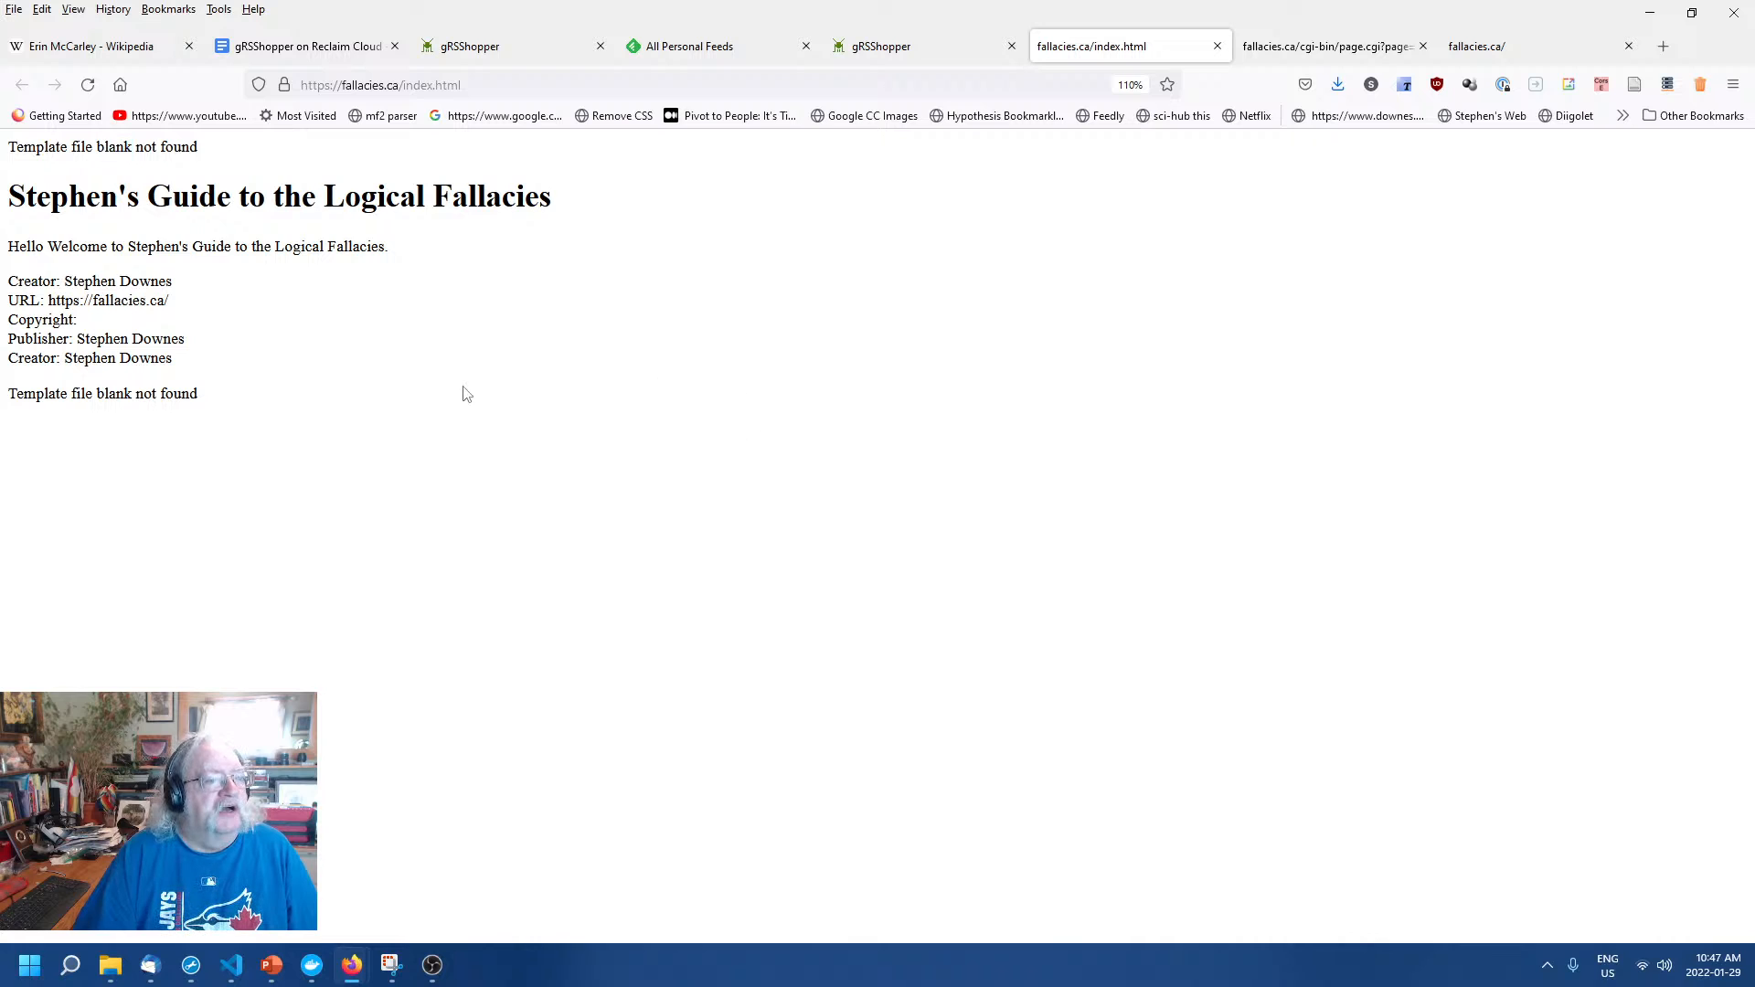
pyautogui.click(967, 41)
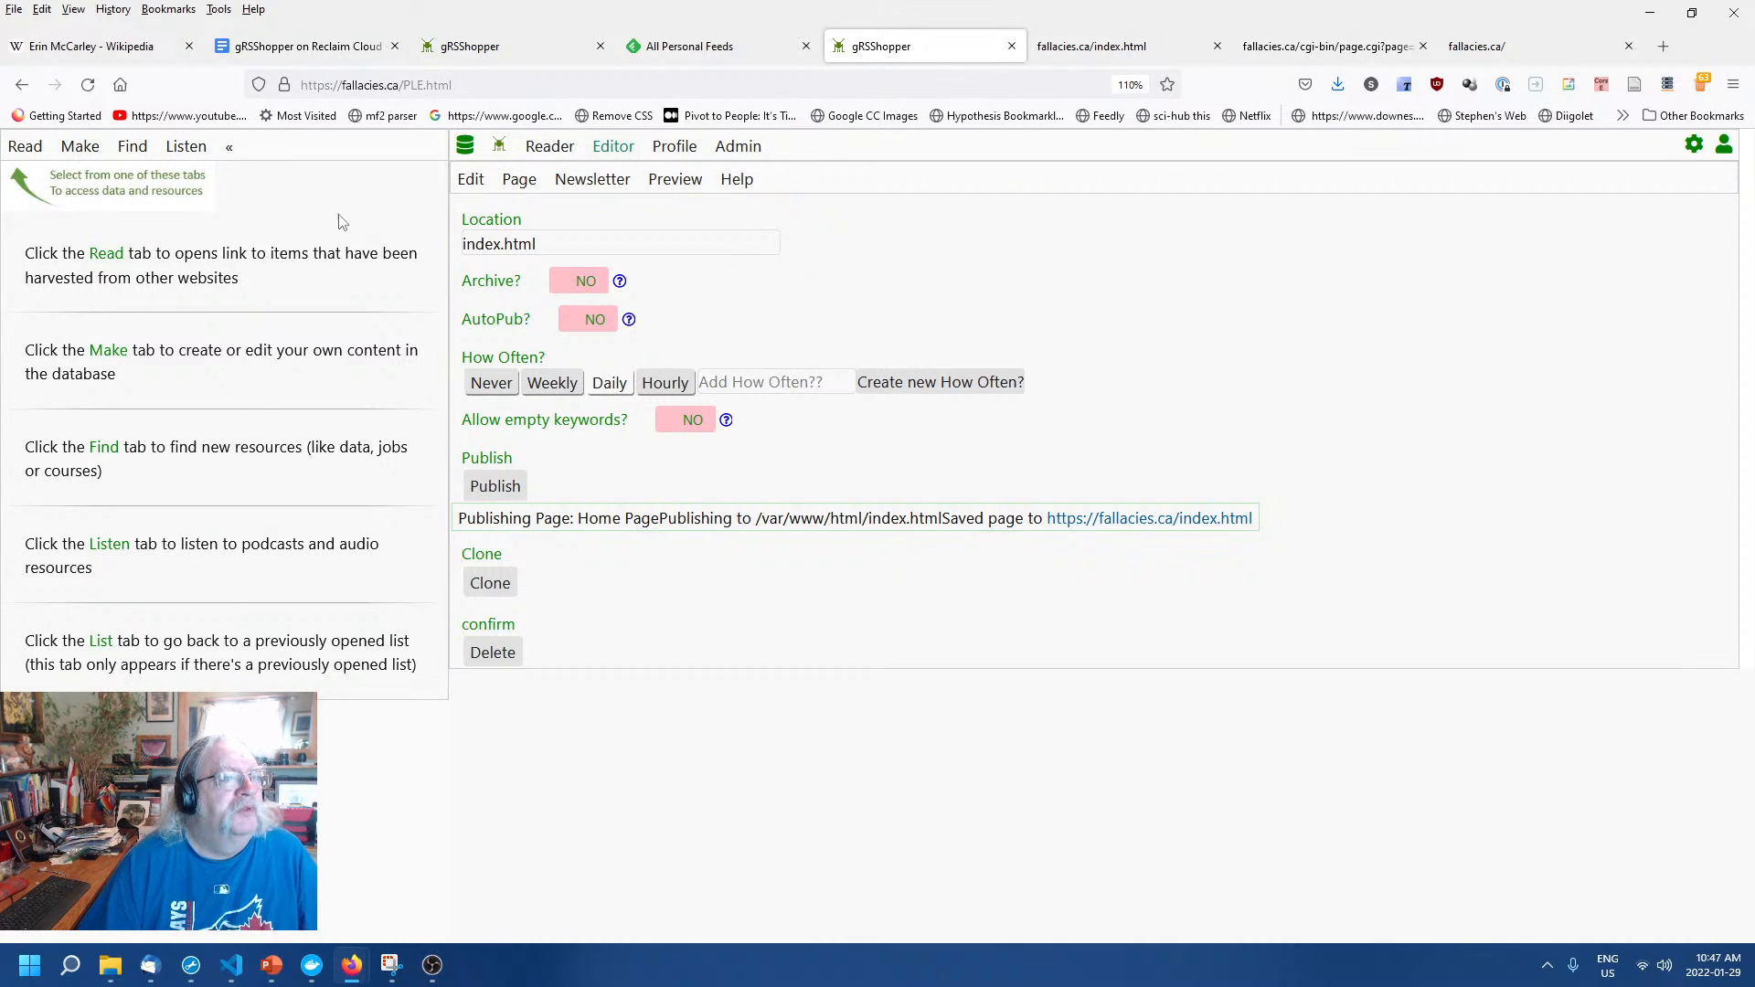
# Create a new template titled 'blank' with an empty description, saved as record 51.
pyautogui.click(80, 148)
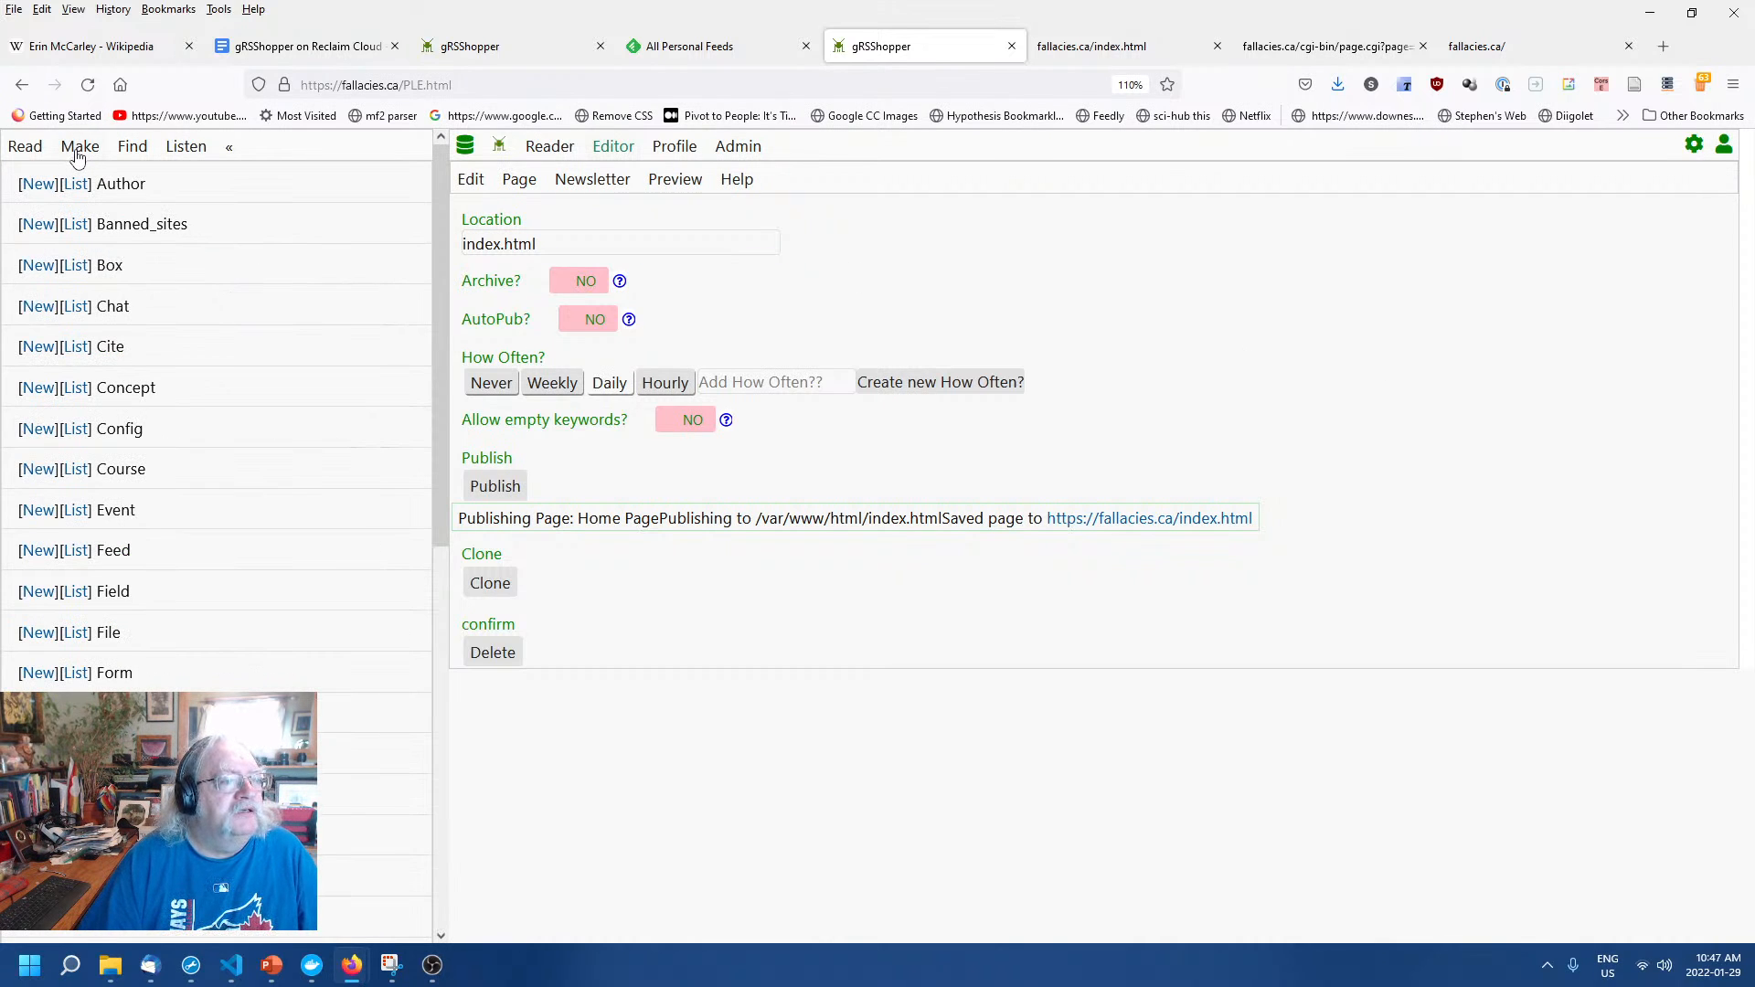
pyautogui.scroll(-7, 55, 384)
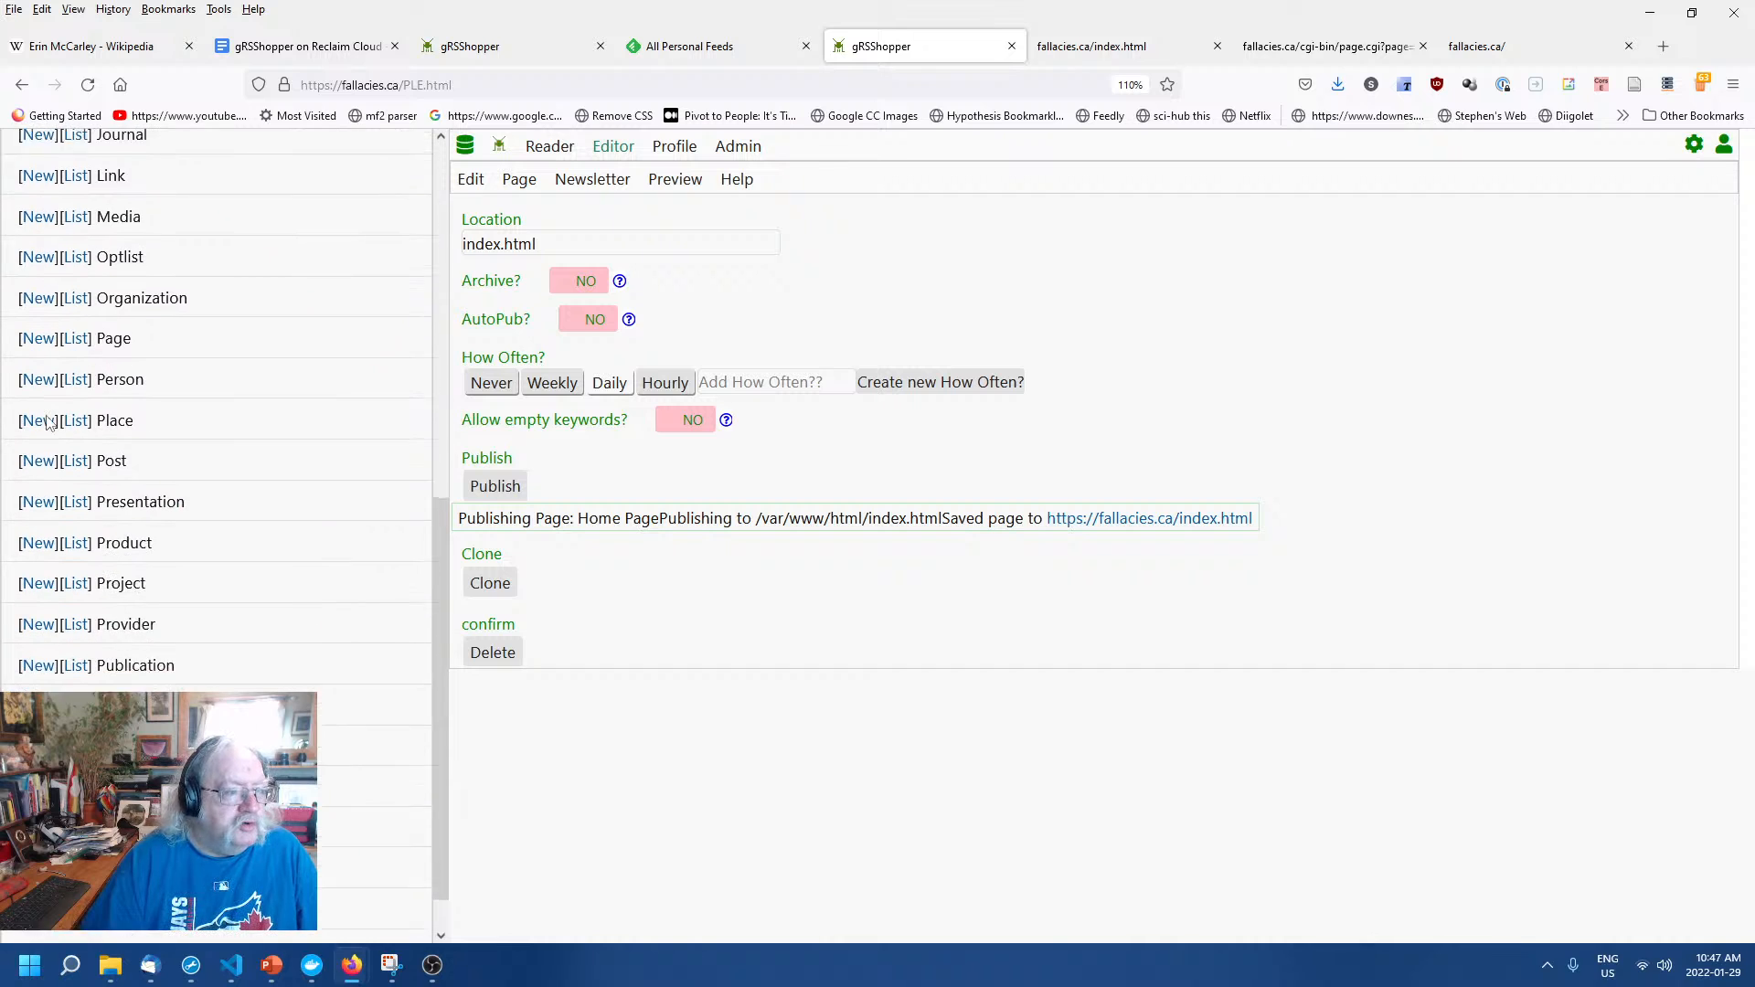
pyautogui.scroll(-1, 47, 422)
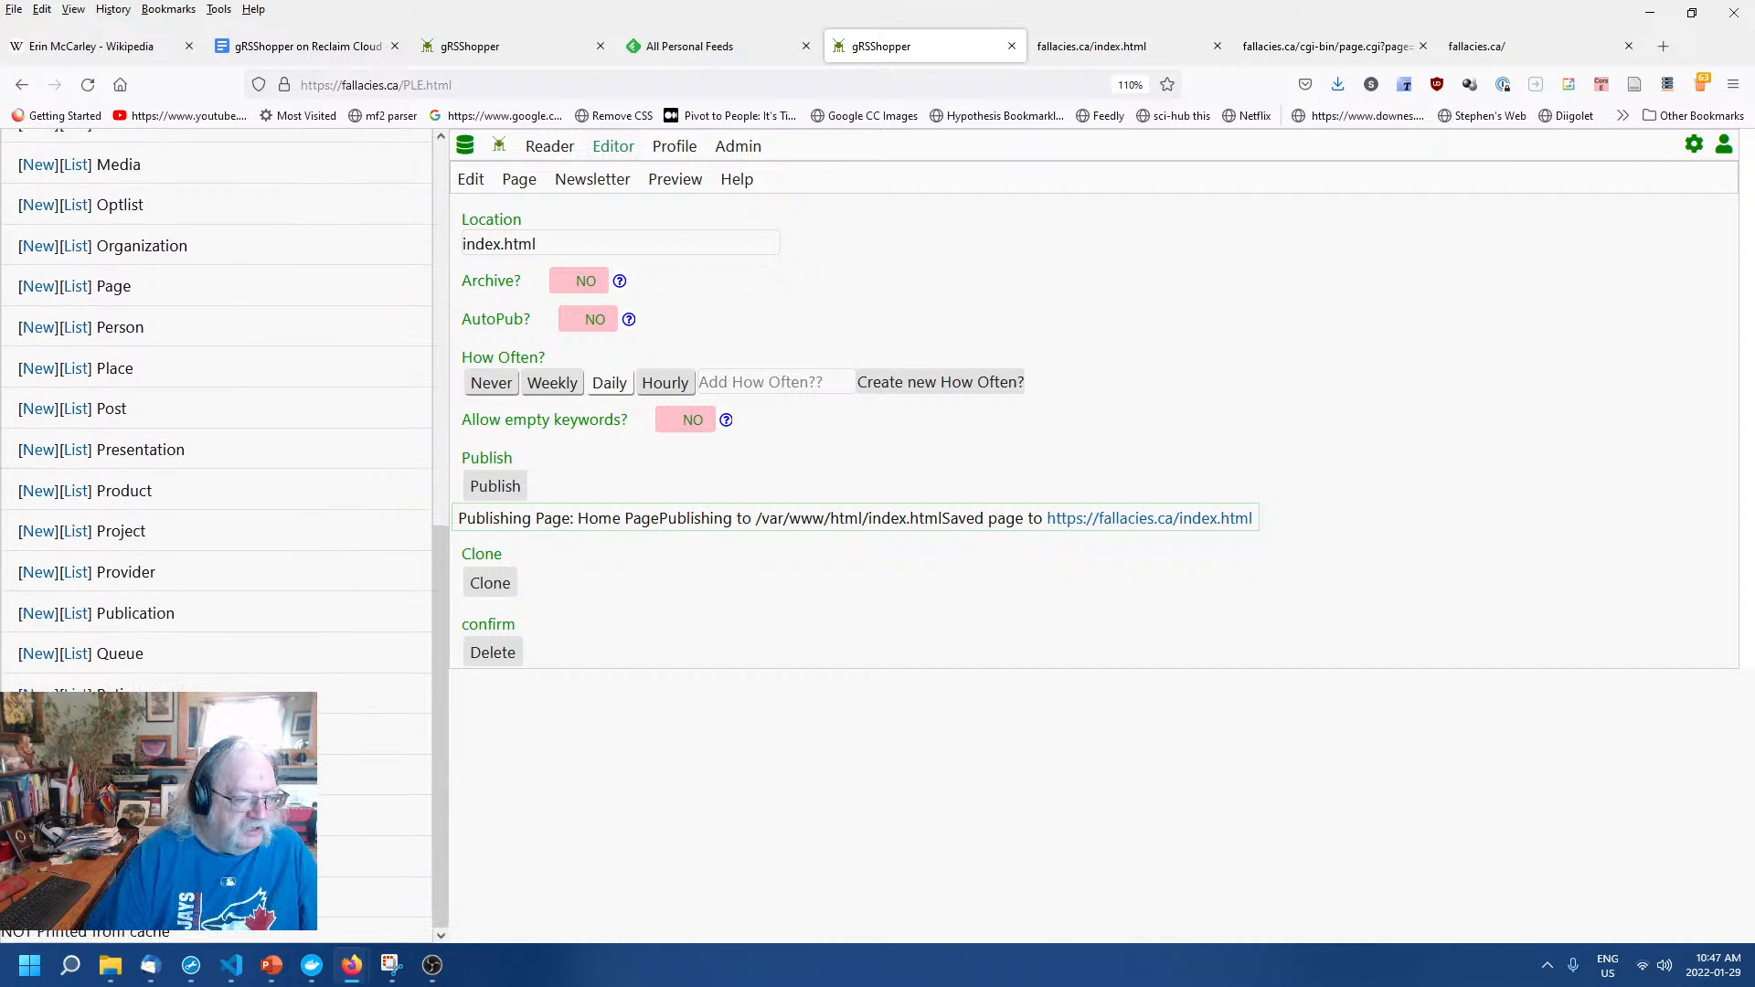
pyautogui.click(39, 817)
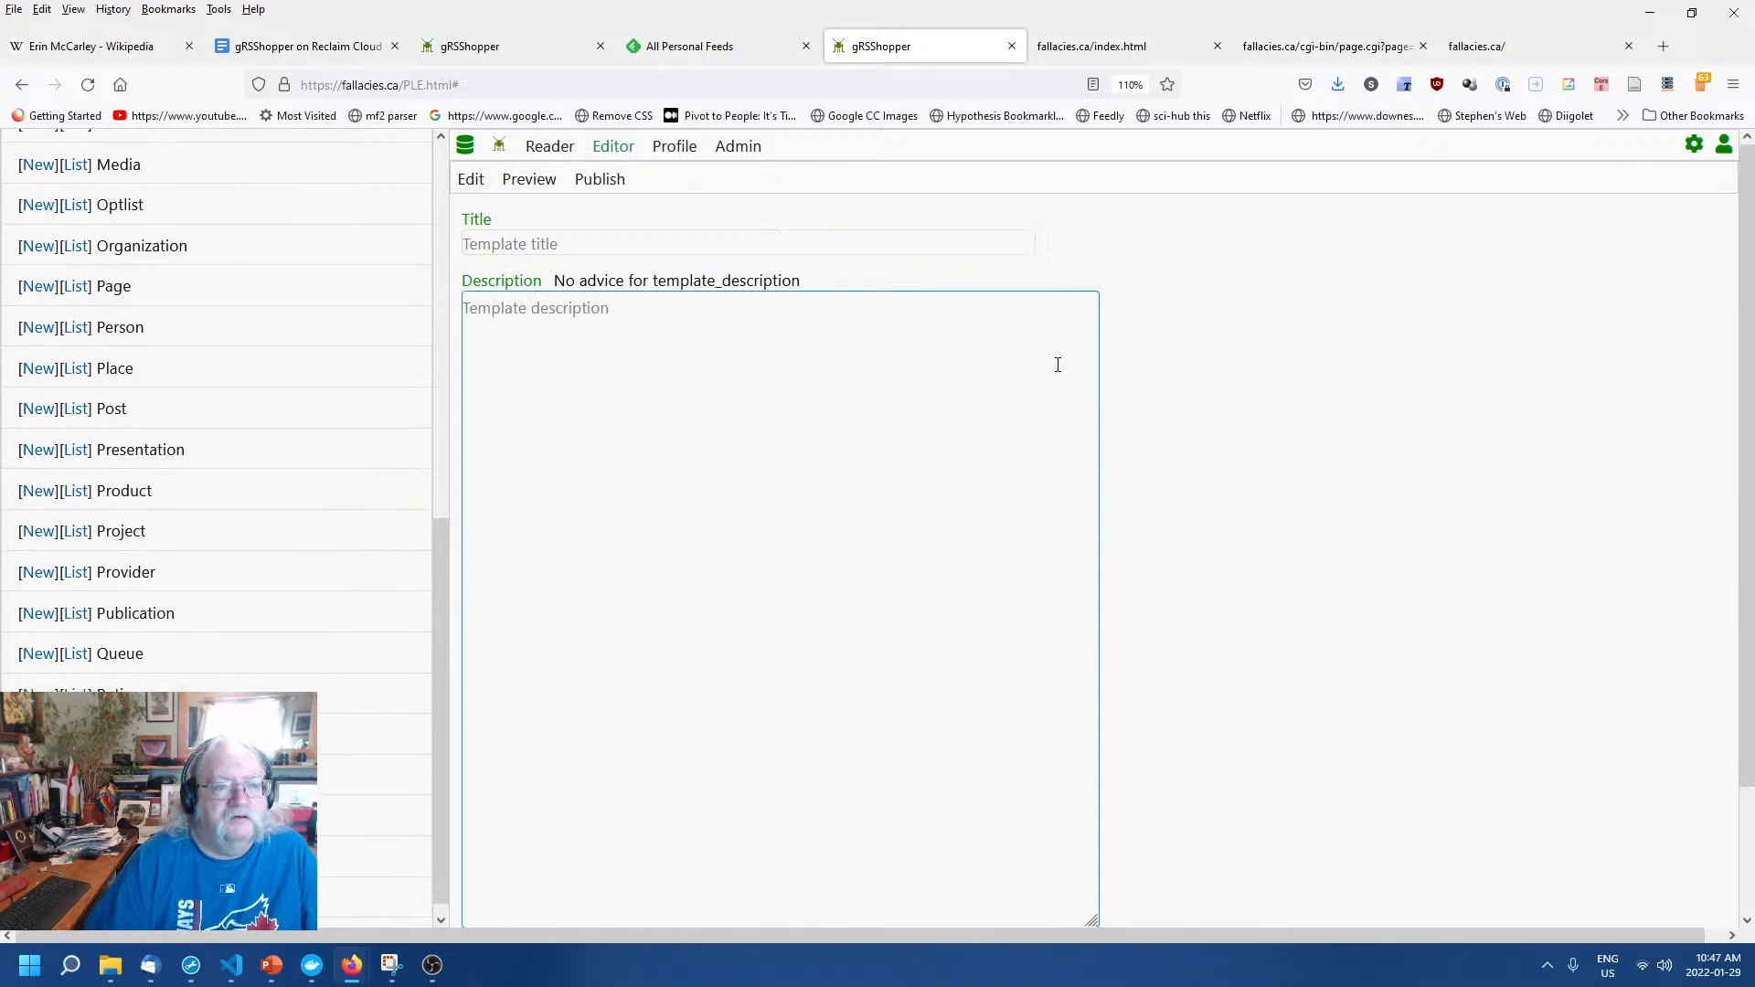
pyautogui.click(829, 242)
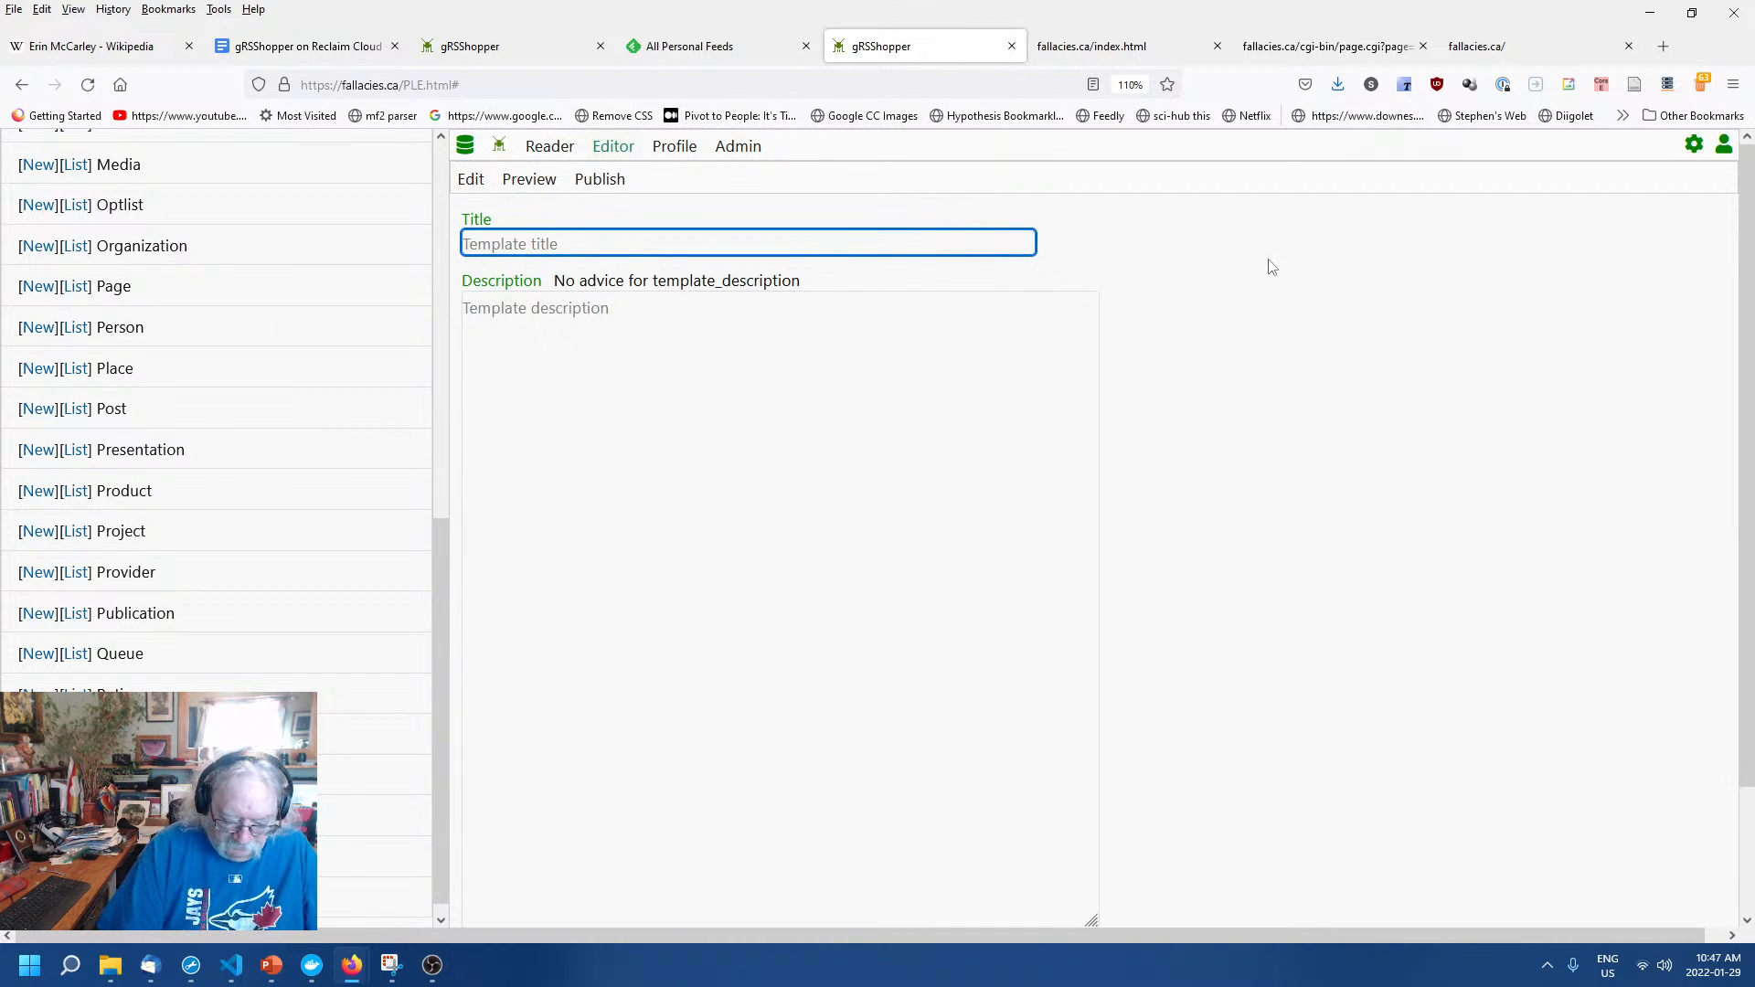
pyautogui.write('blank')
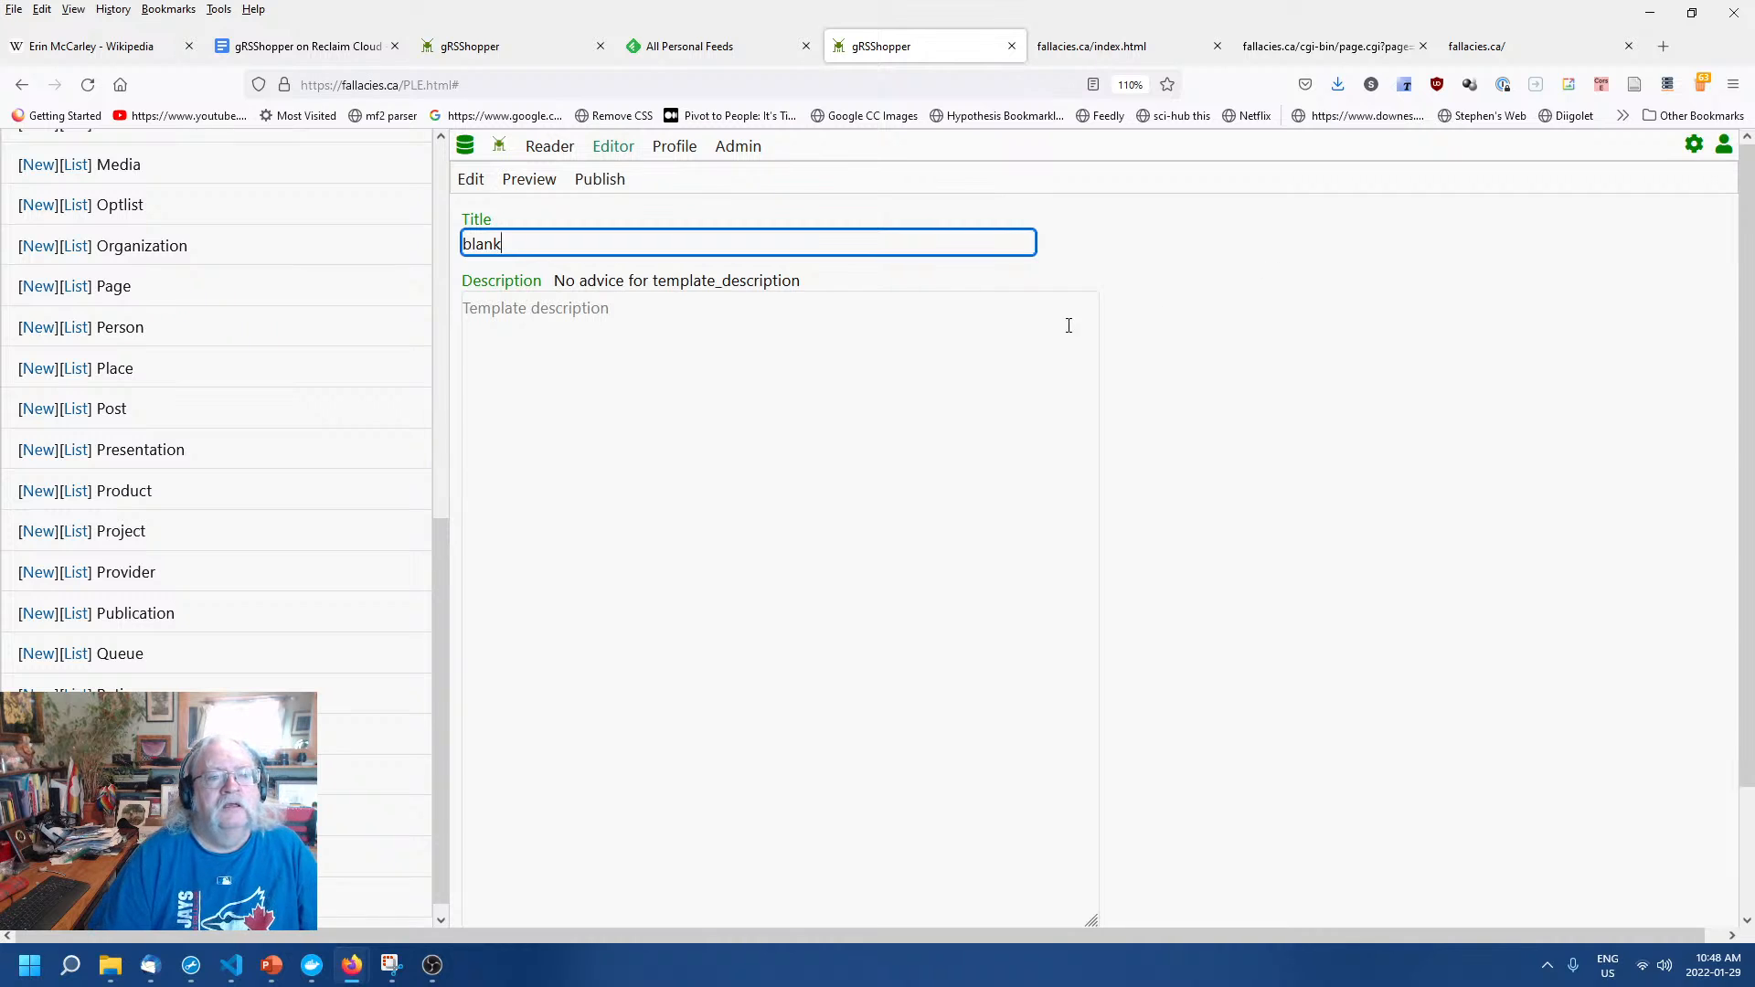
pyautogui.click(1069, 326)
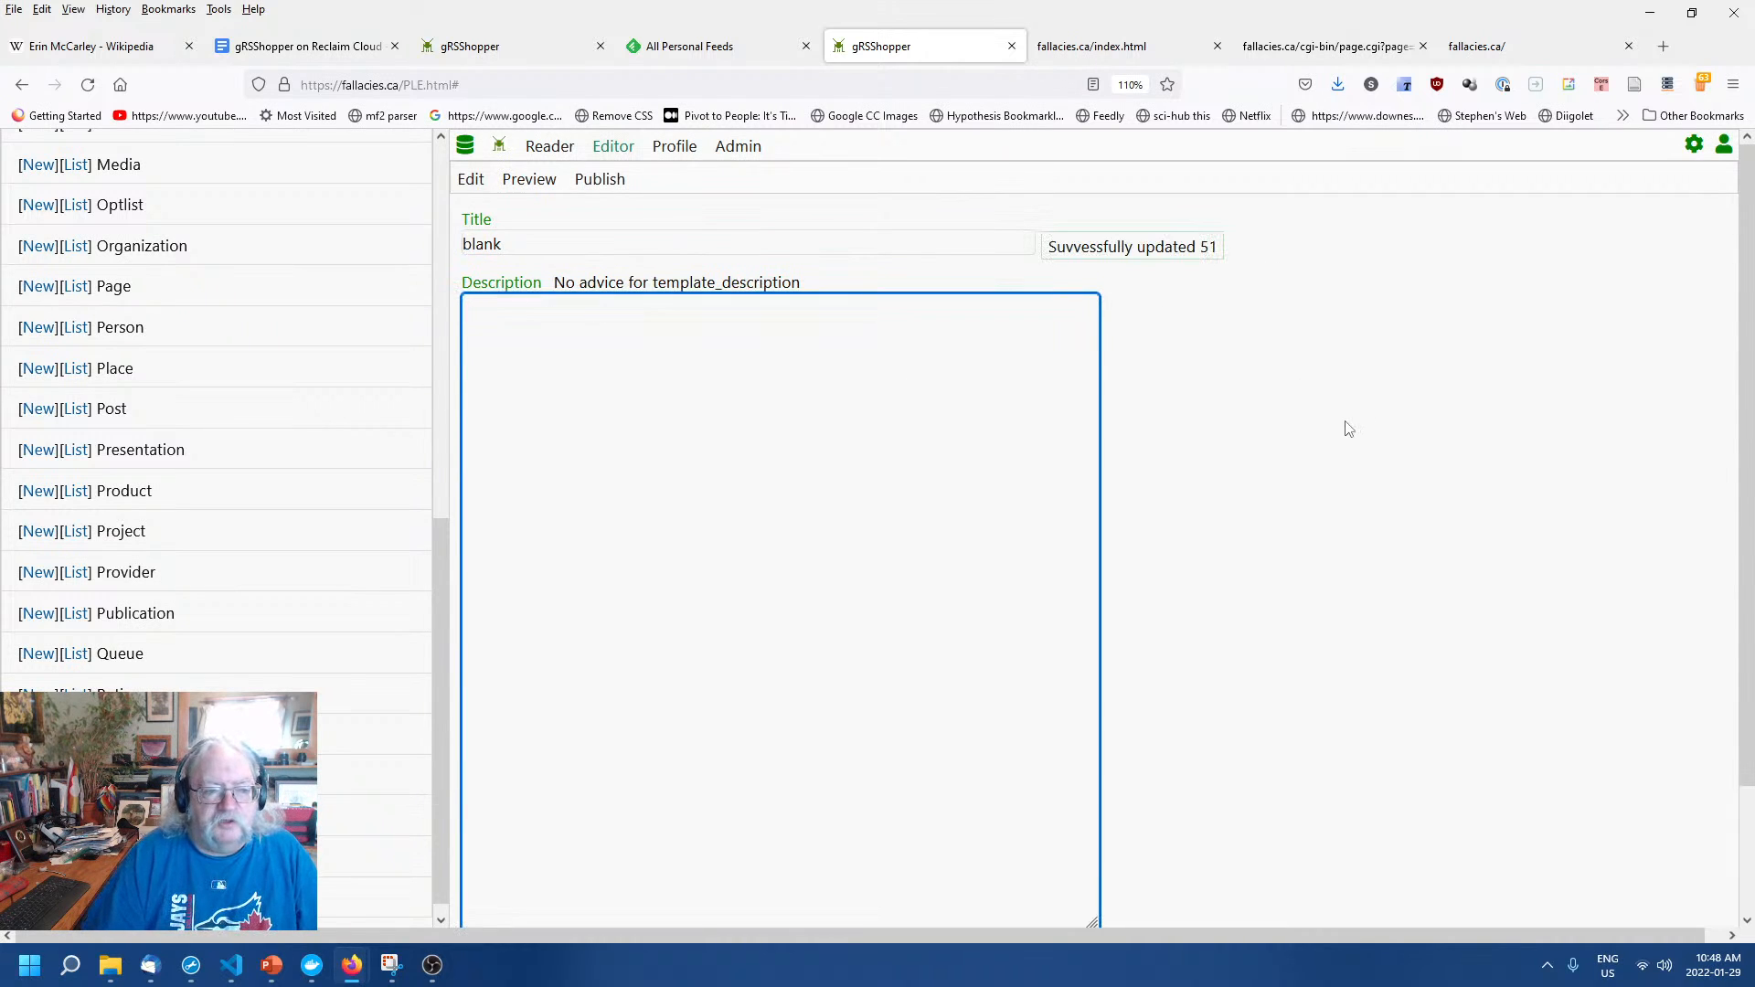
pyautogui.click(1331, 441)
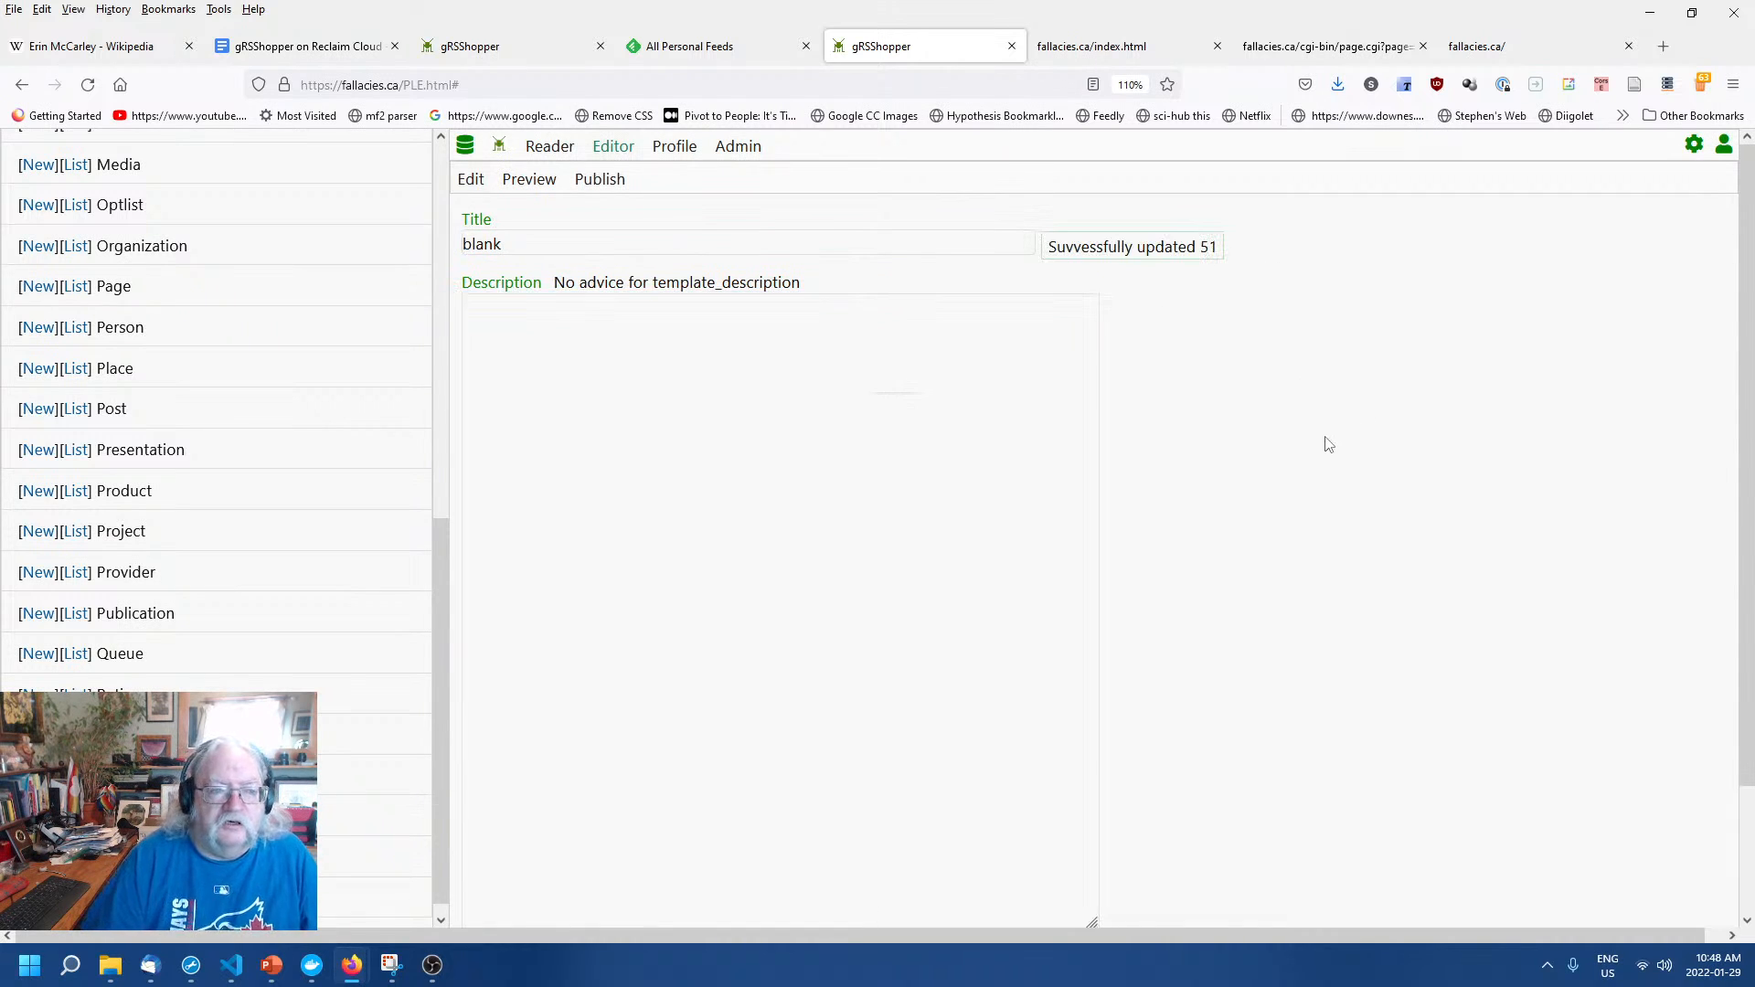
pyautogui.scroll(-3, 1331, 443)
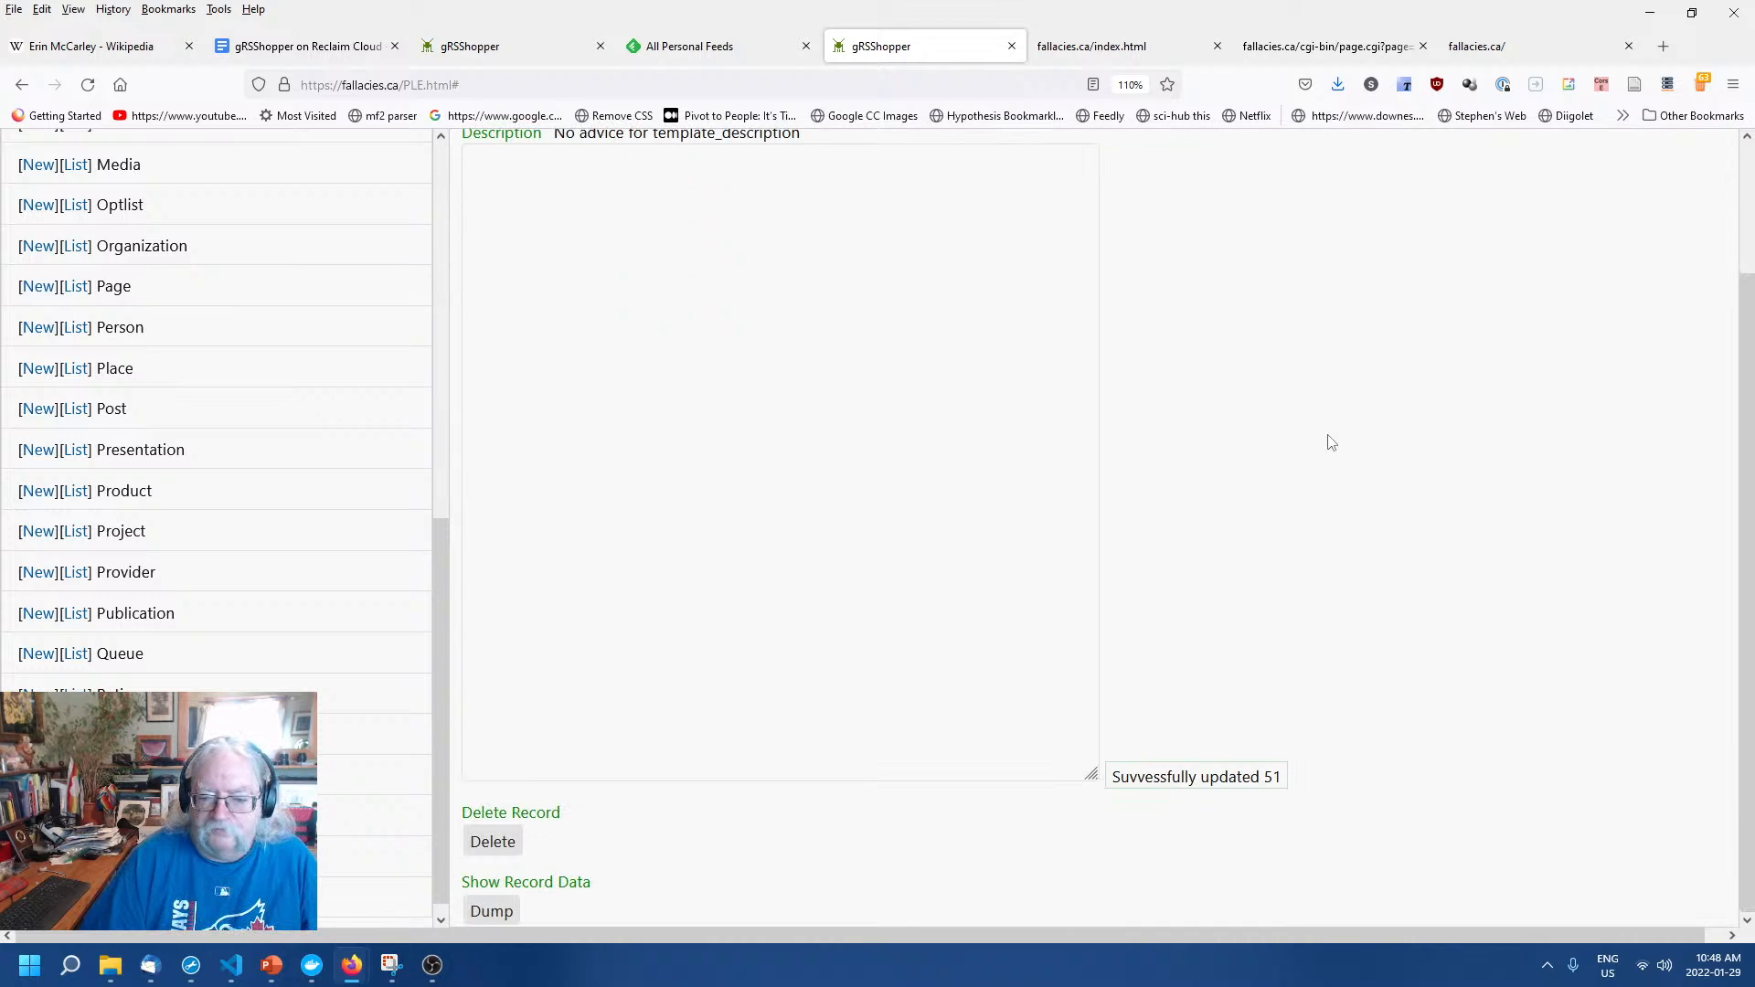
pyautogui.scroll(3, 1332, 442)
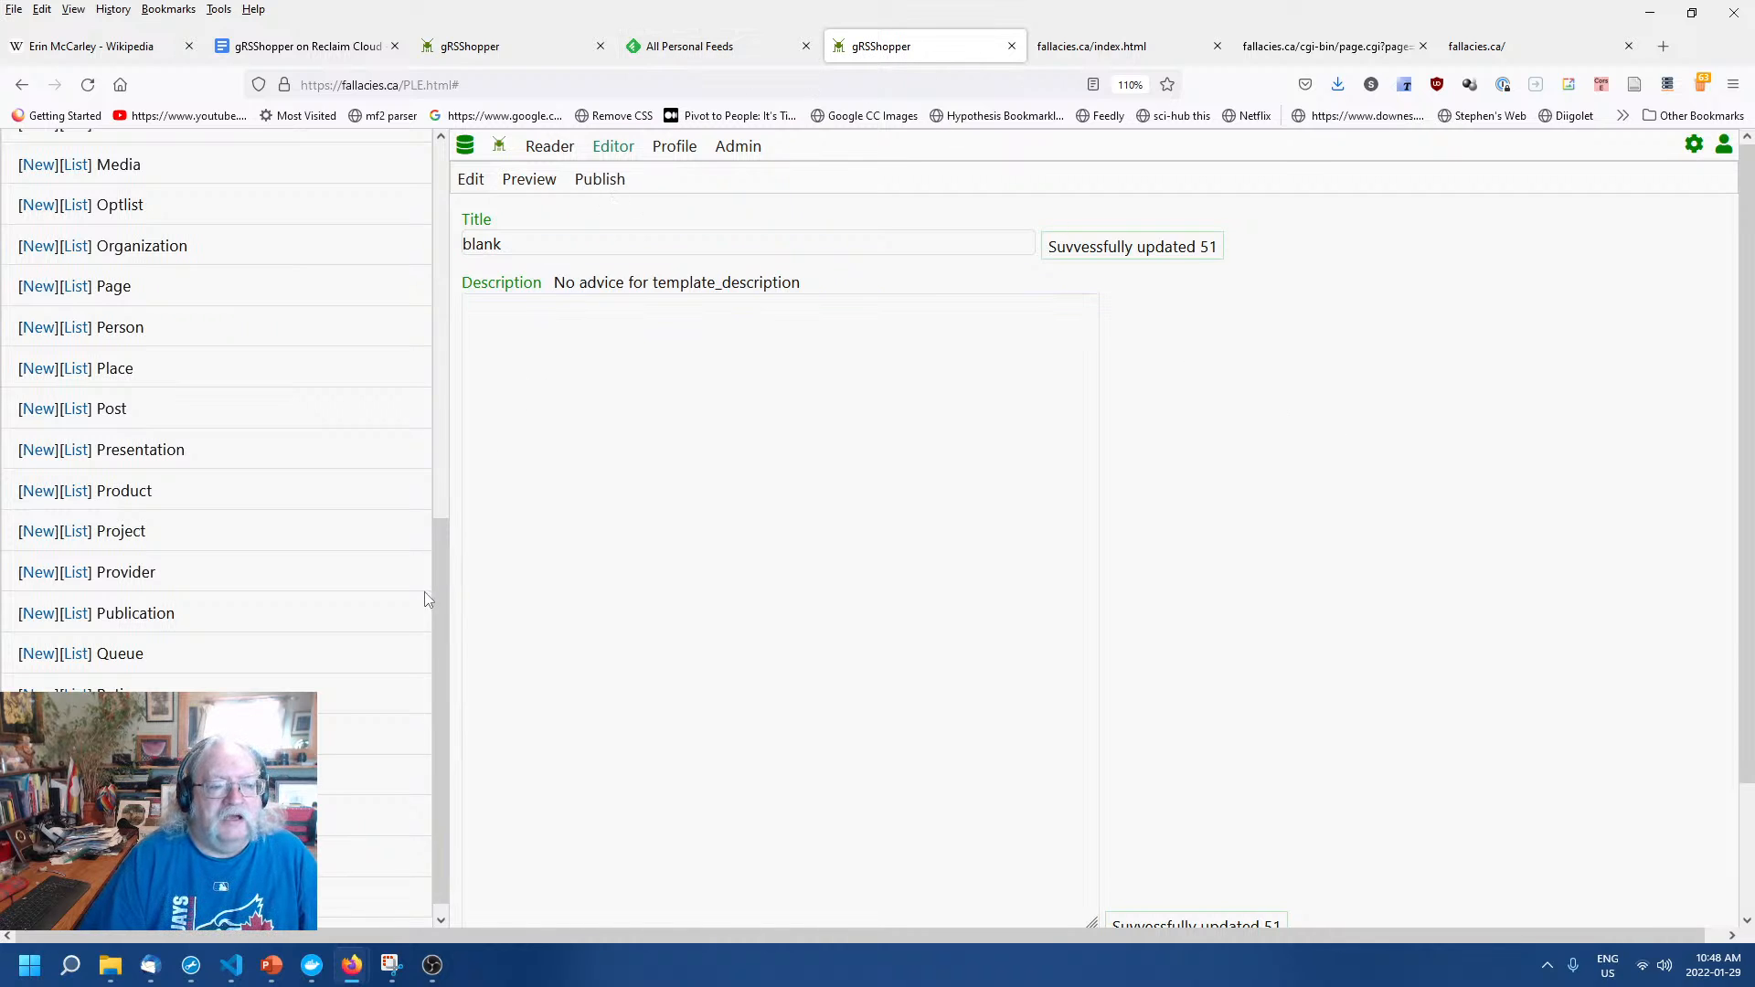
pyautogui.moveTo(439, 599); pyautogui.dragTo(439, 213)
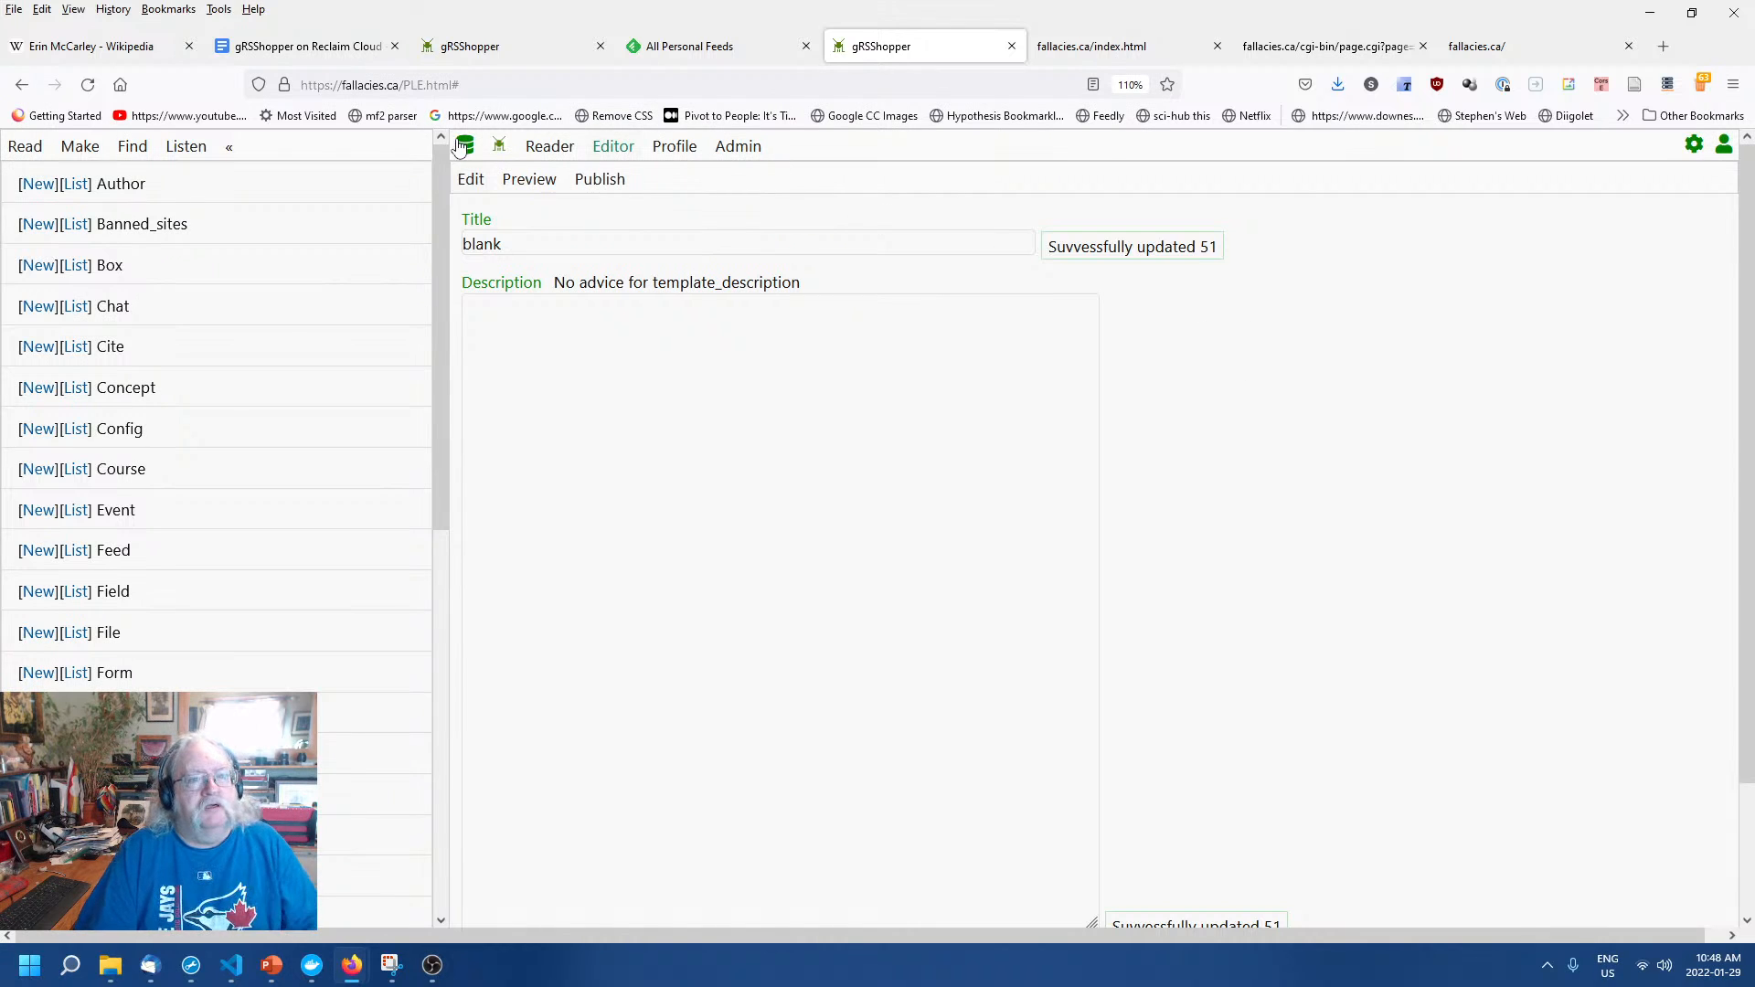
# Republish the Home Page and reload fallacies.ca/index.html, which still shows 'Template file blank not found'.
pyautogui.click(499, 149)
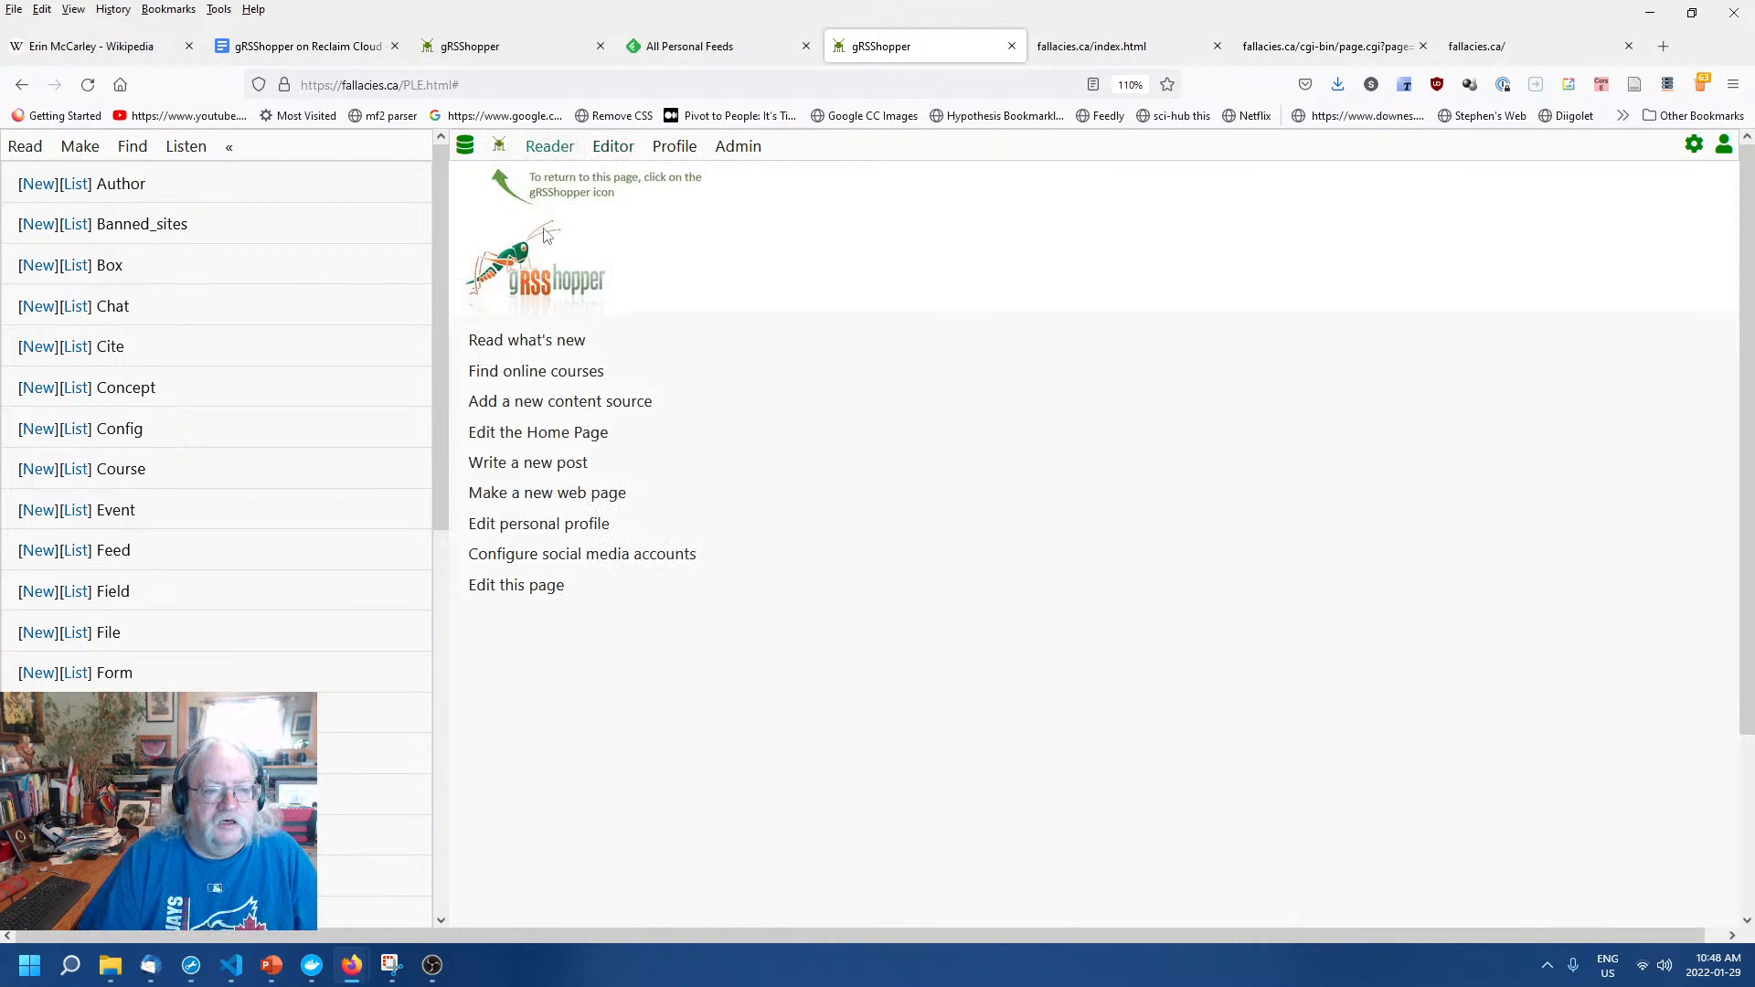
pyautogui.click(550, 435)
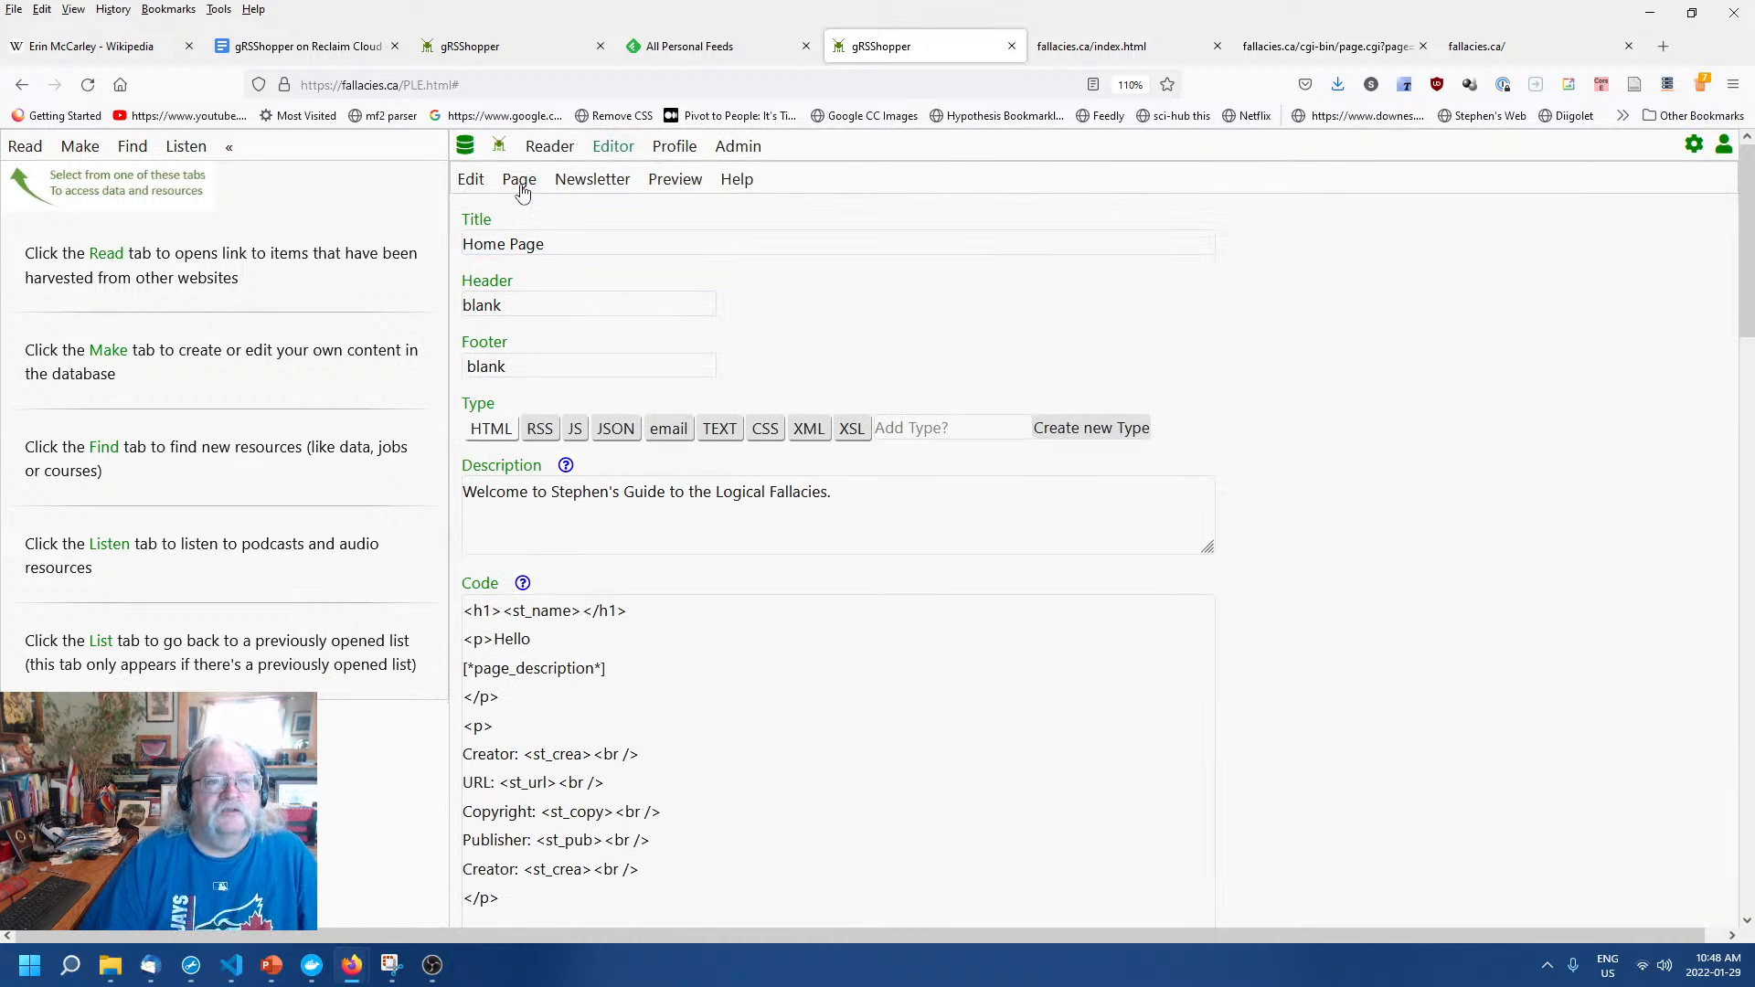
pyautogui.click(521, 185)
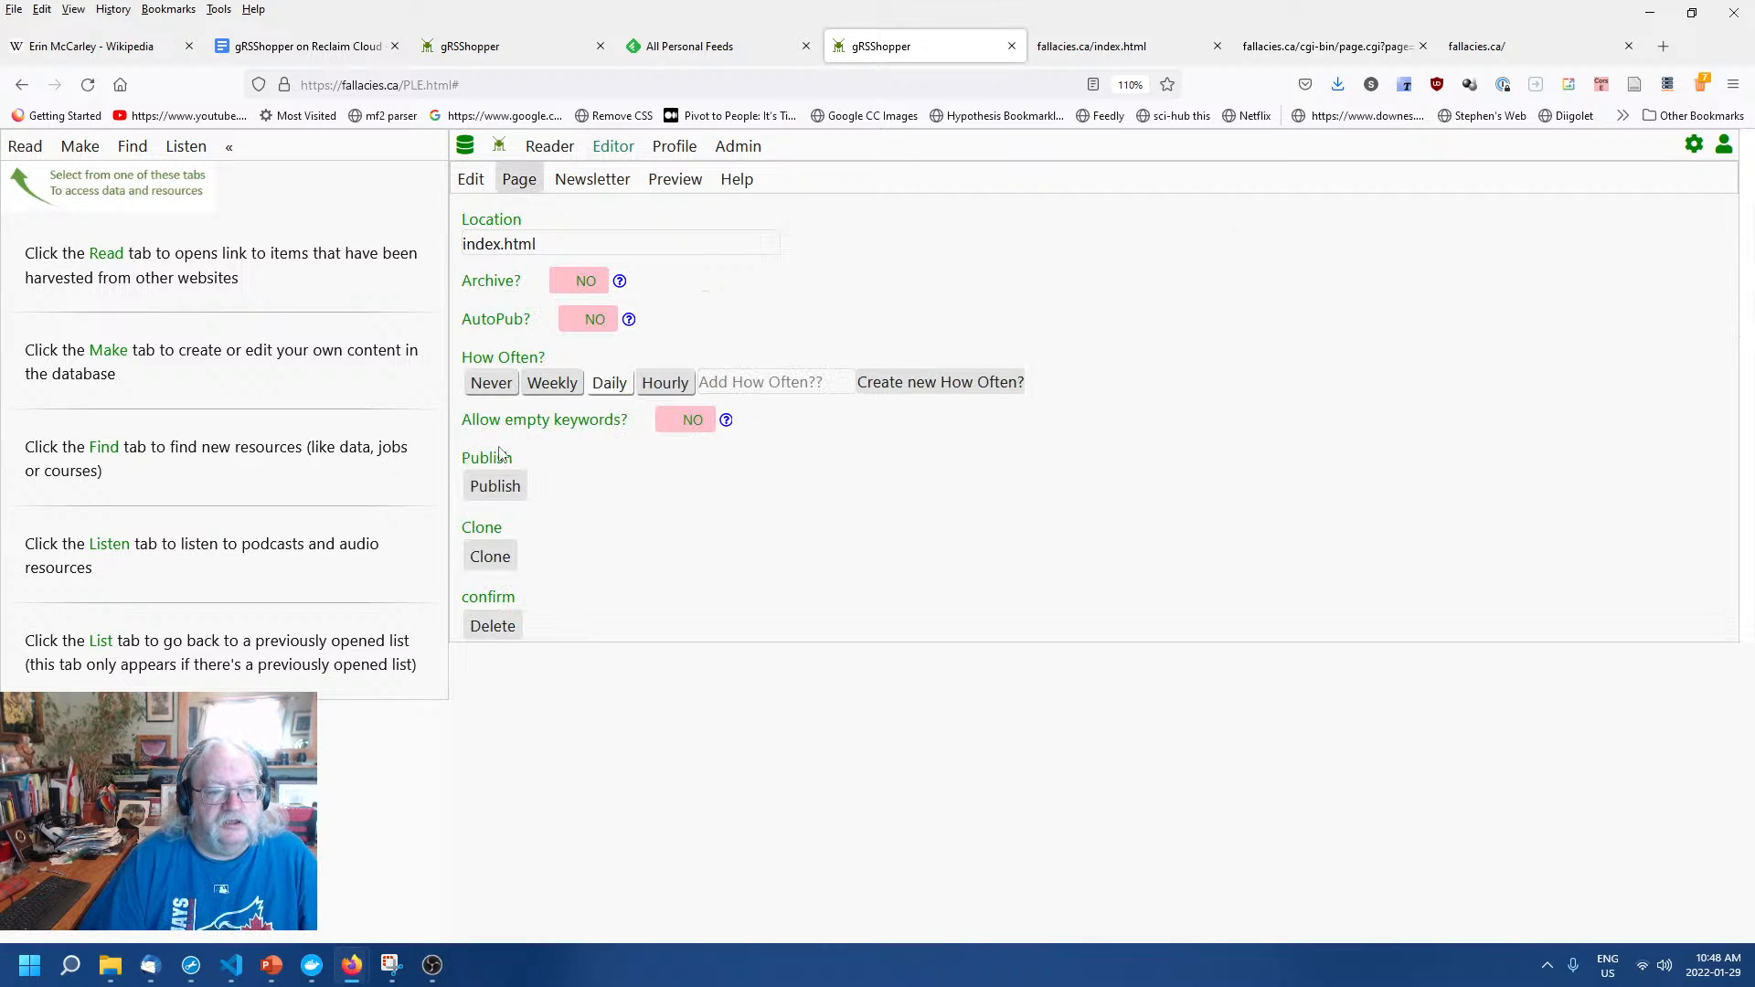
pyautogui.click(494, 485)
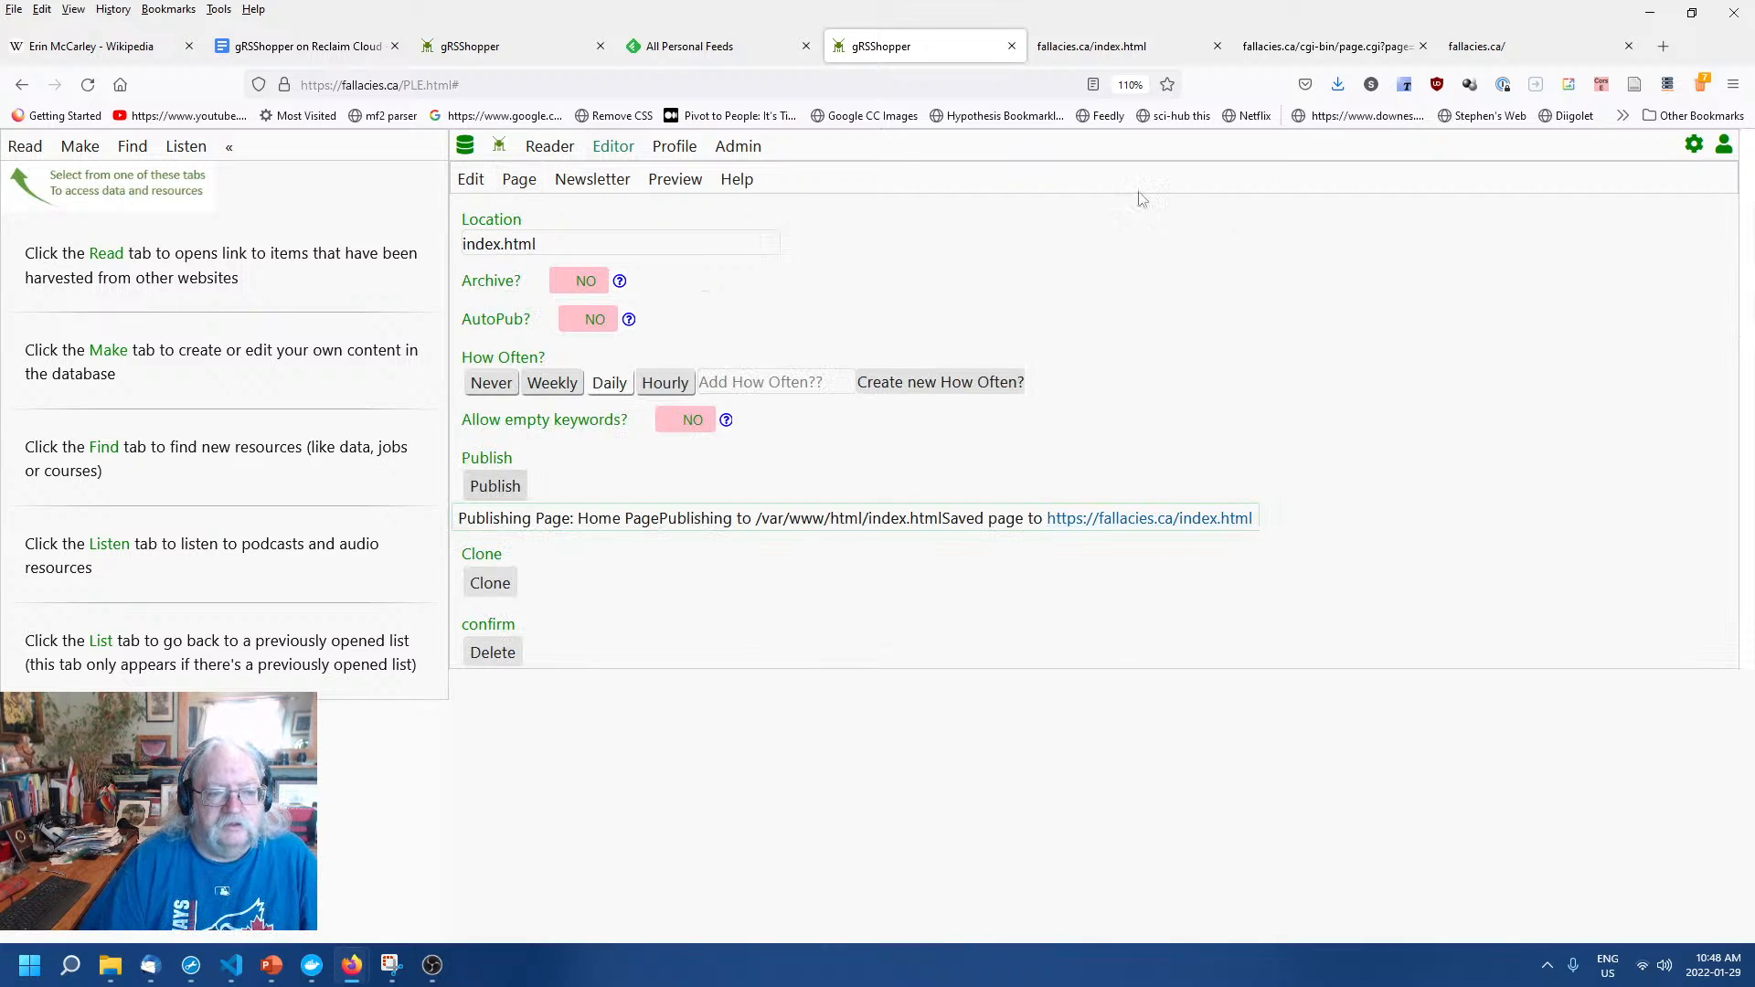
pyautogui.click(1074, 51)
pyautogui.rightClick(878, 288)
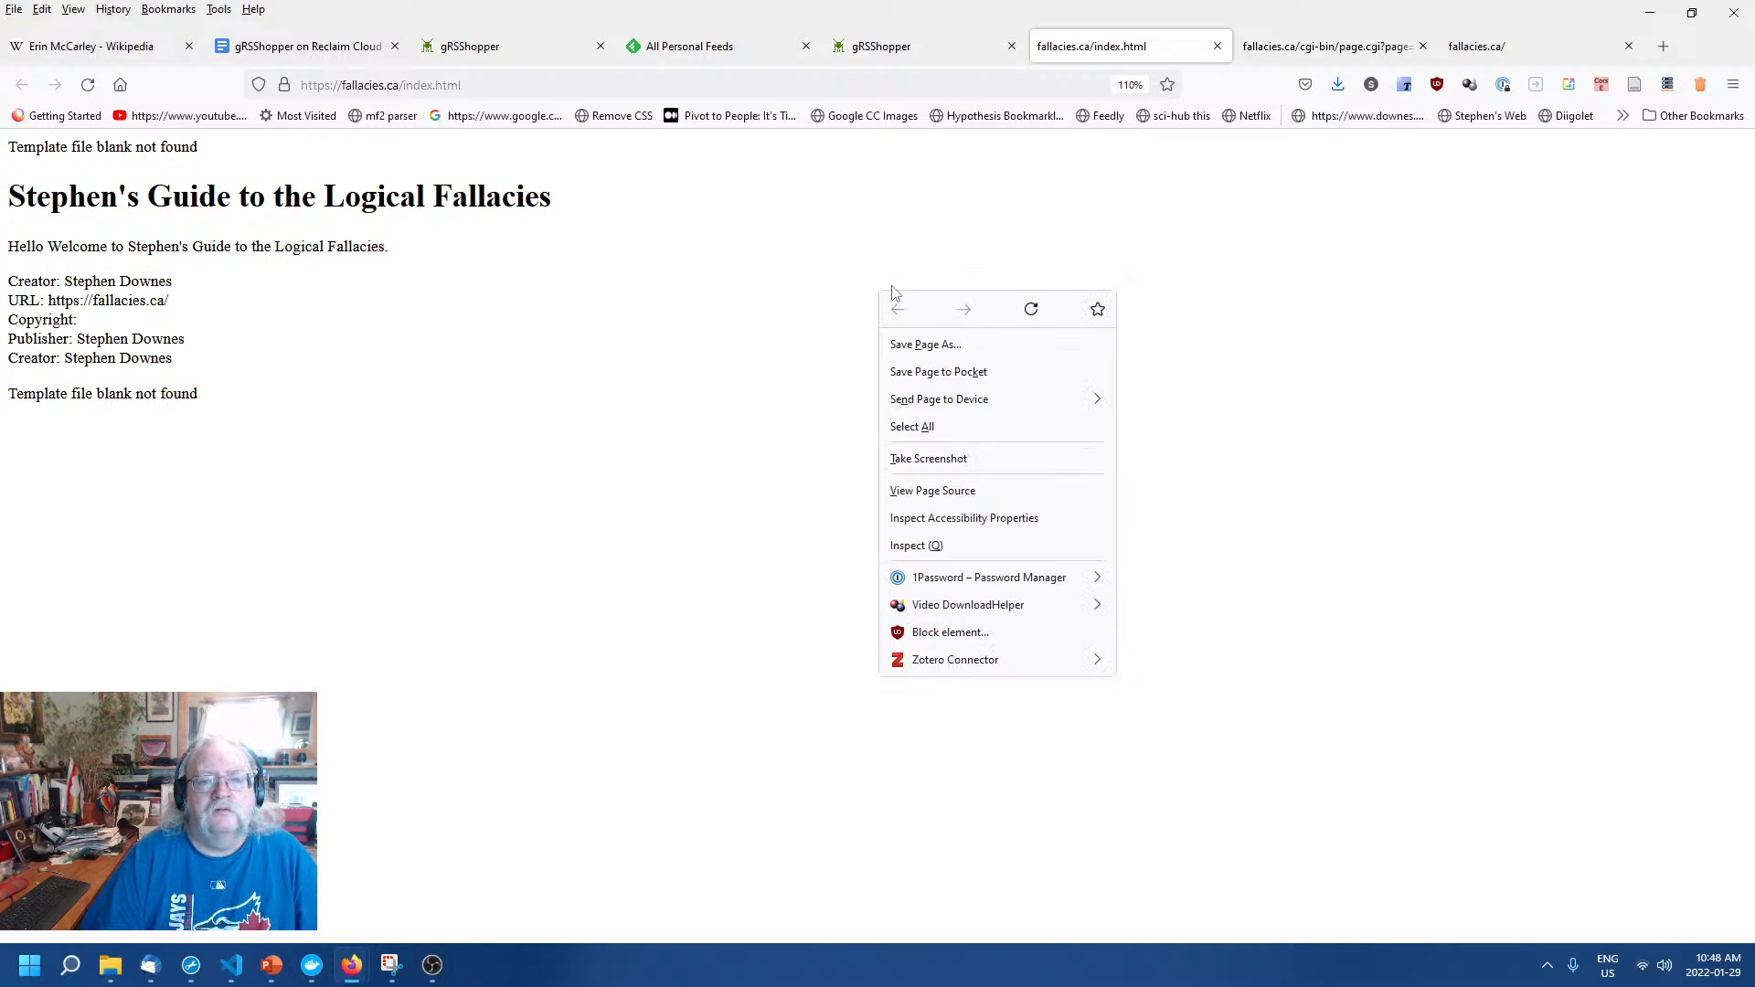
pyautogui.click(1036, 312)
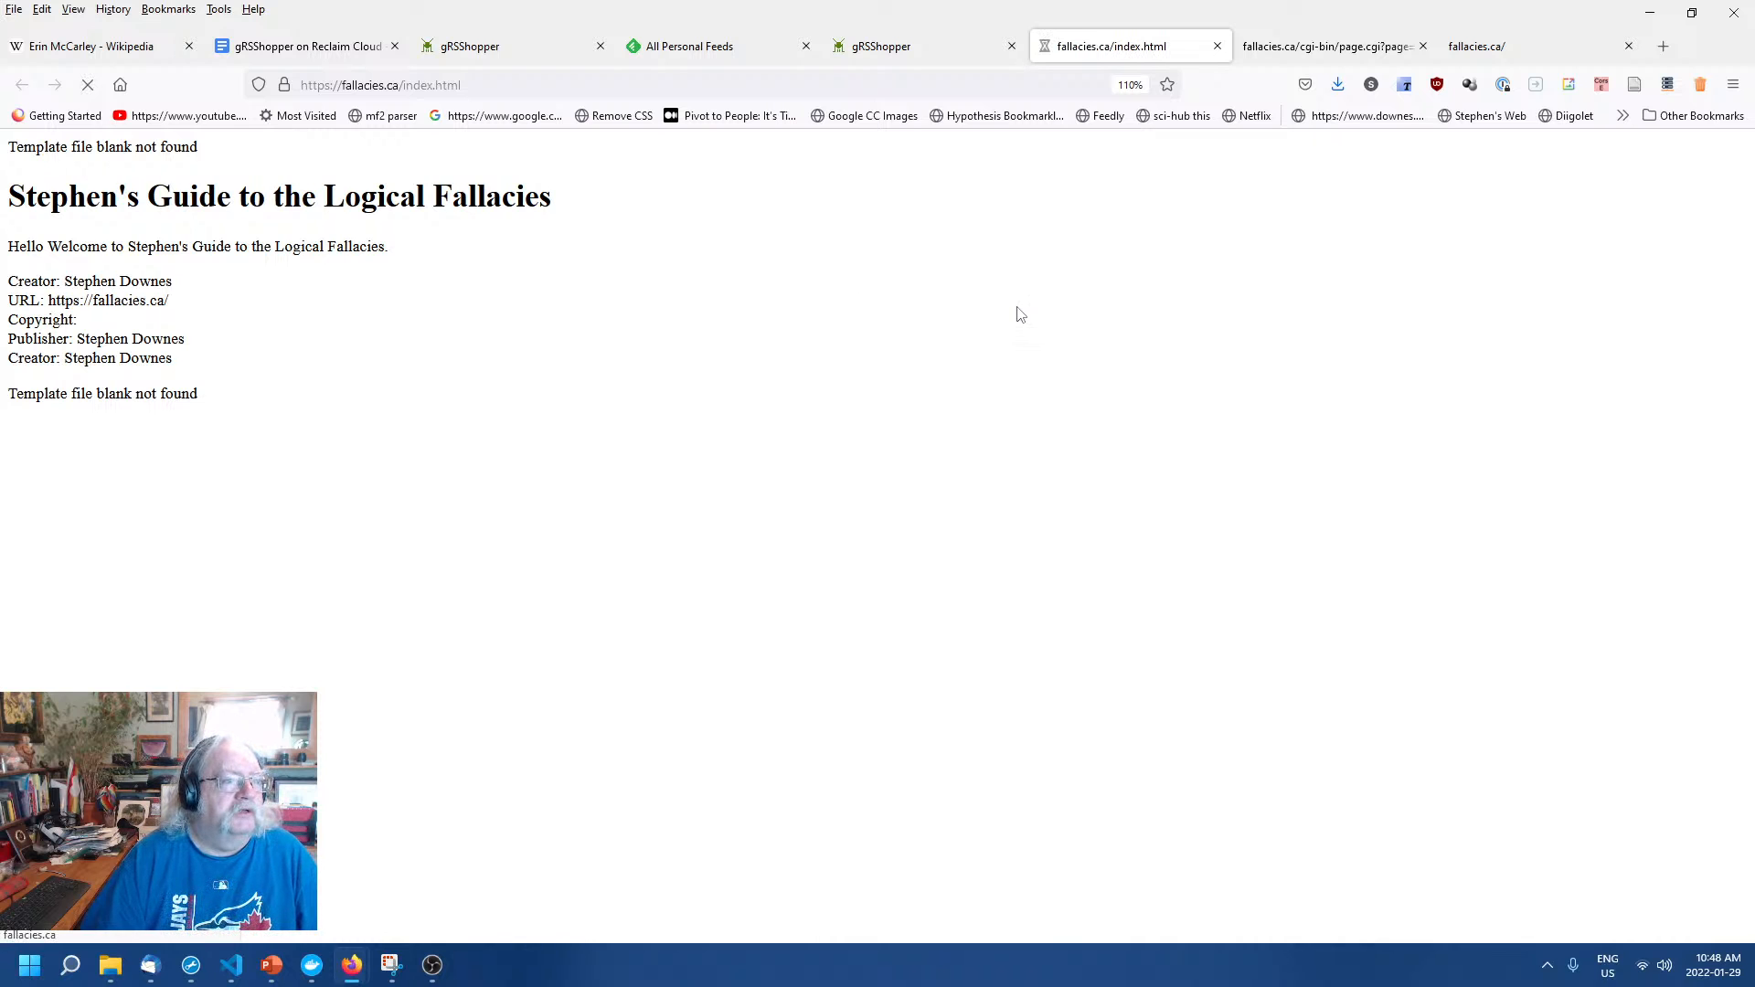